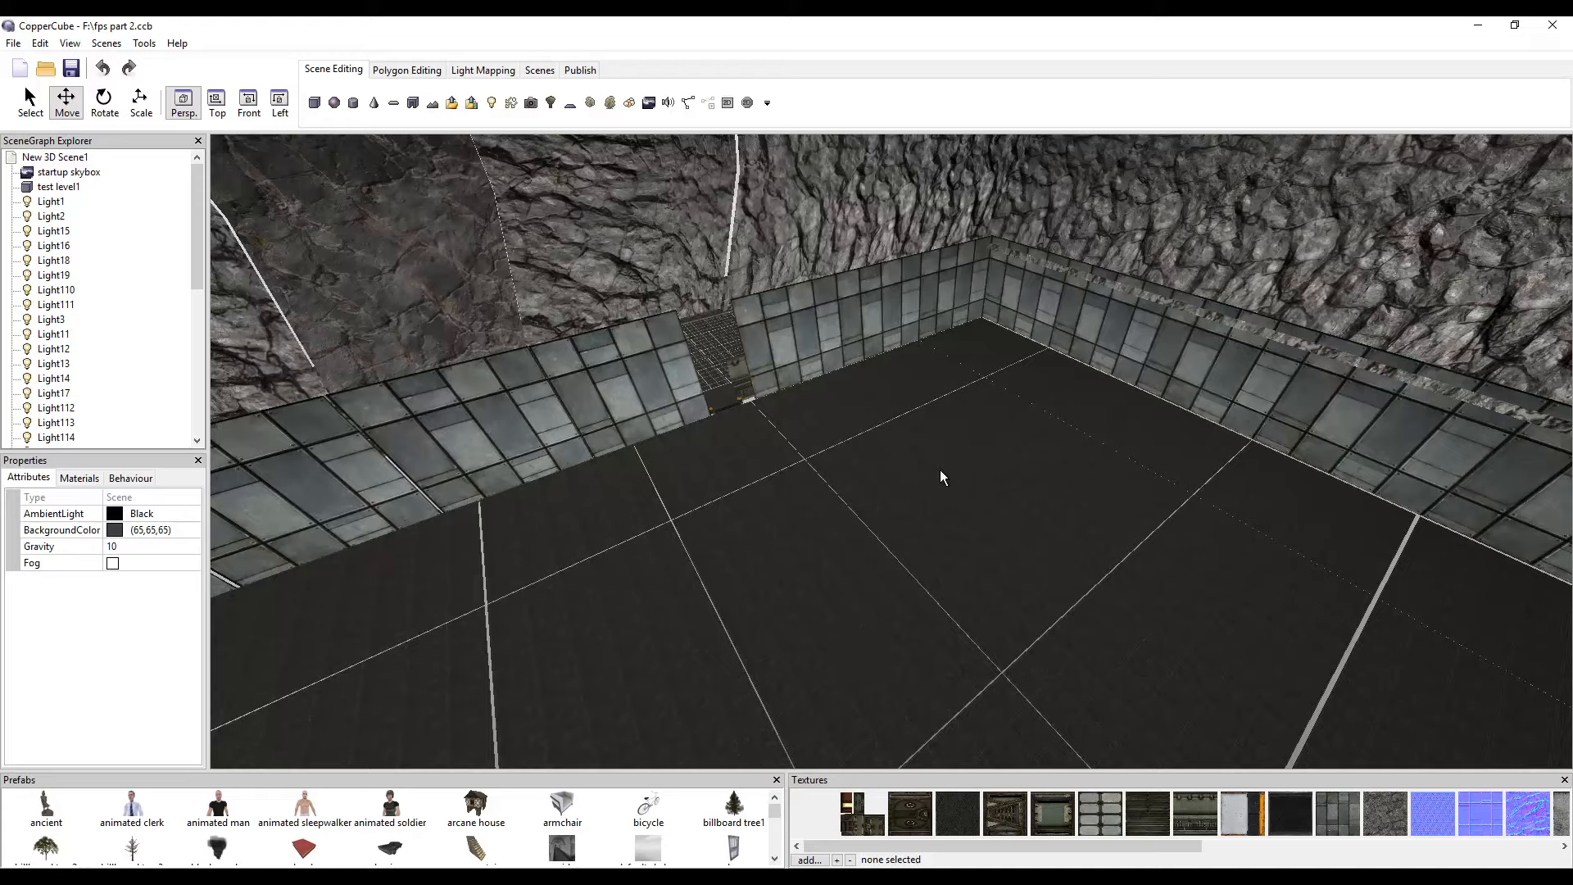
Examine the large room's rock walls, metal panelling and doorway from several angles and distances.
{"action": "left_click_drag", "start_coordinate": [940, 470], "coordinate": [1057, 558]}
{"action": "scroll", "coordinate": [1057, 559], "scroll_direction": "down", "scroll_amount": 3}
{"action": "scroll", "coordinate": [1057, 559], "scroll_direction": "down", "scroll_amount": 10}
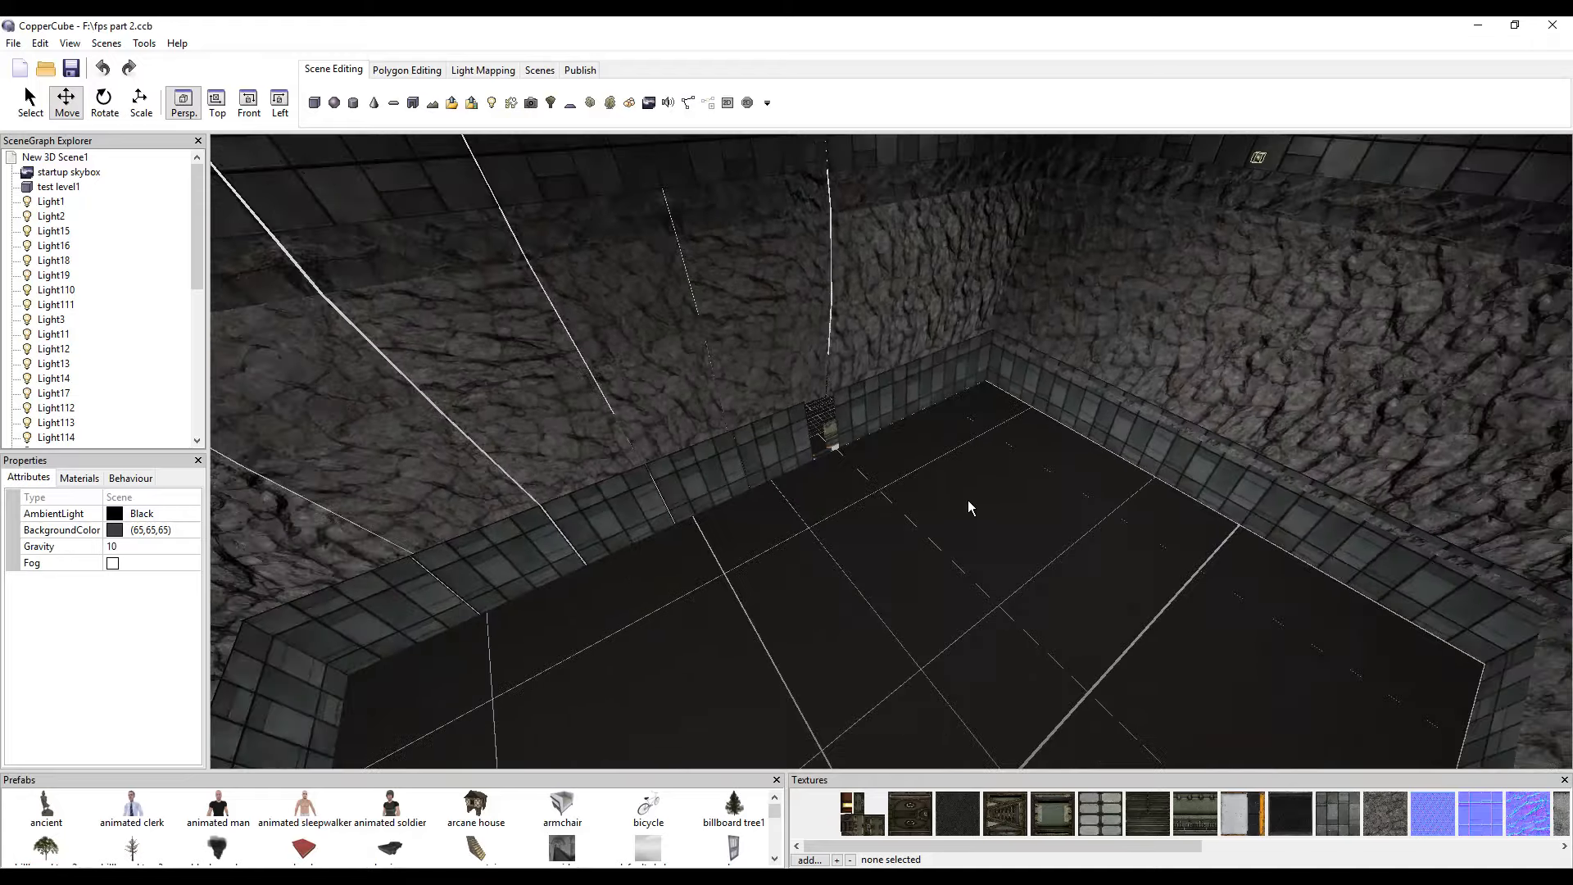
{"action": "scroll", "coordinate": [800, 499], "scroll_direction": "down", "scroll_amount": 5}
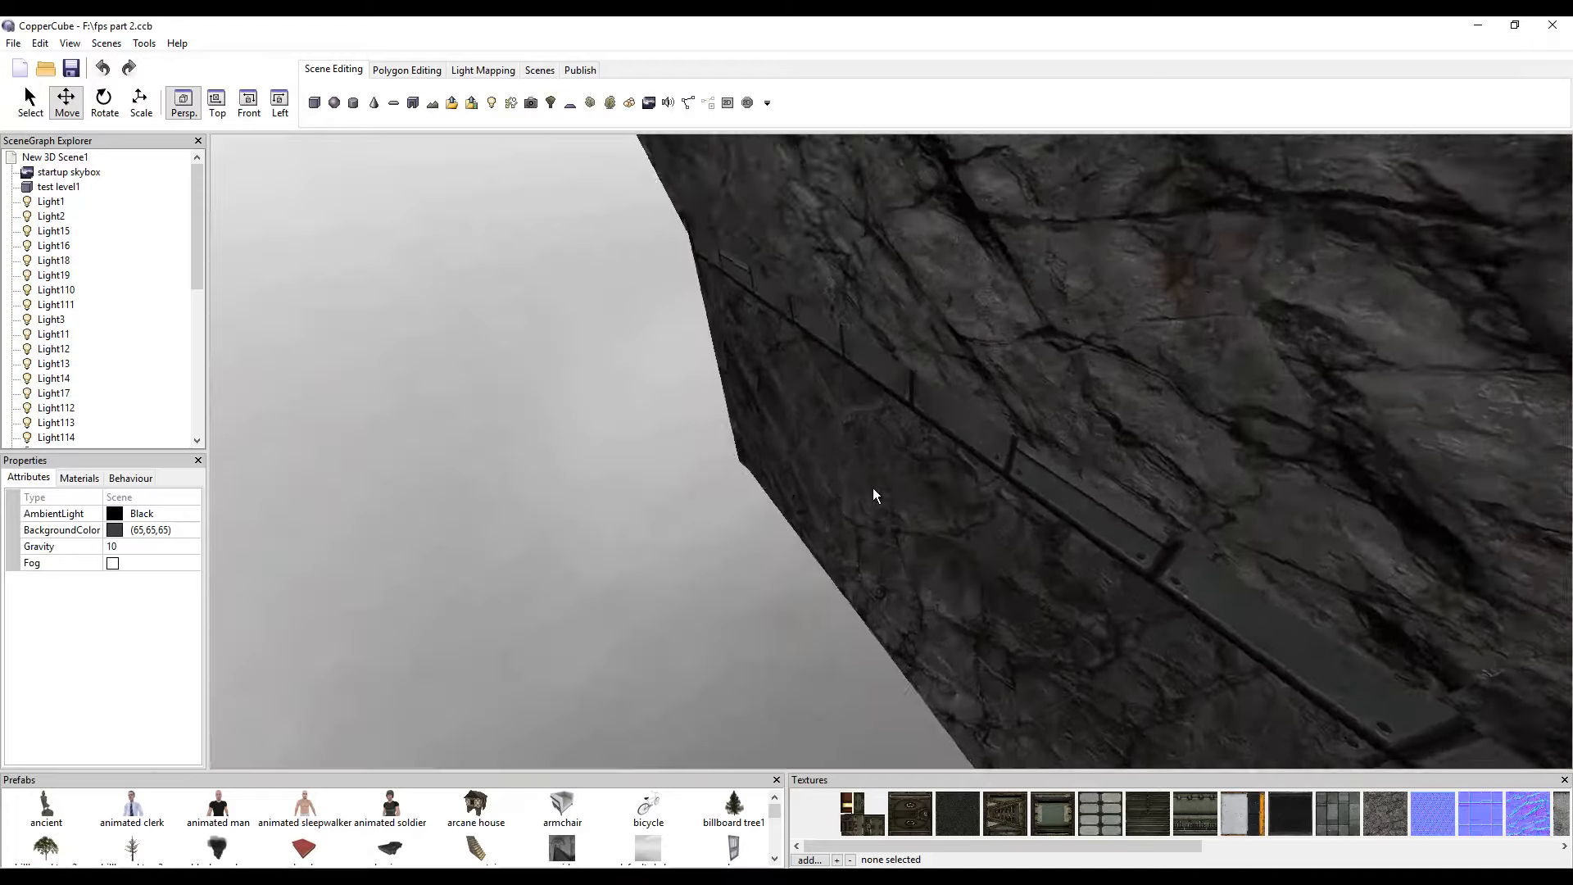
{"action": "left_click_drag", "start_coordinate": [873, 489], "coordinate": [658, 413]}
{"action": "scroll", "coordinate": [657, 407], "scroll_direction": "up", "scroll_amount": 3}
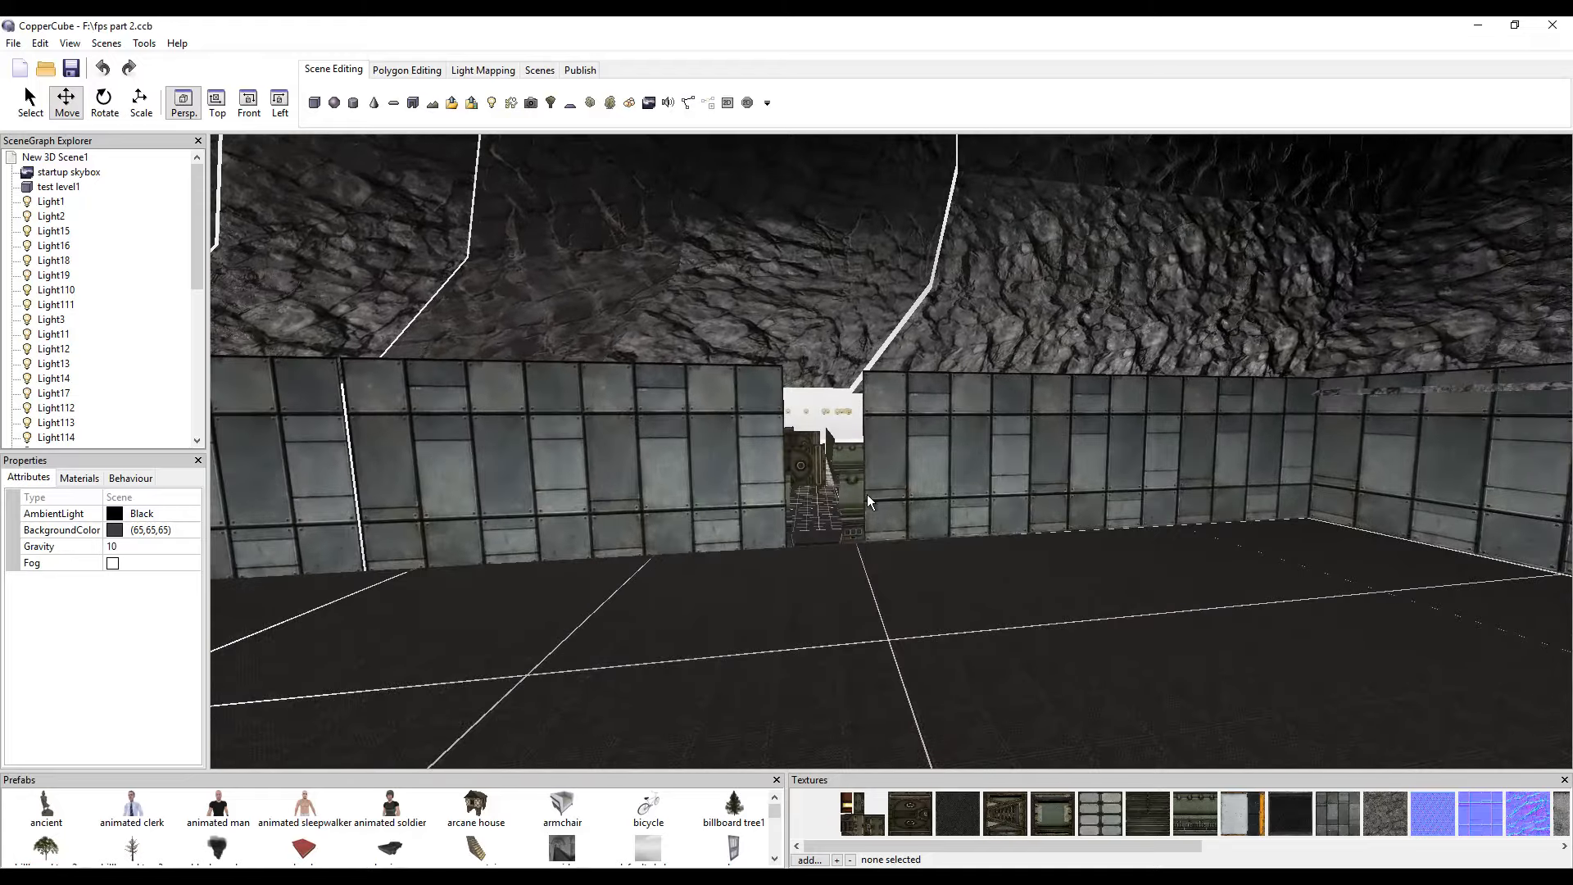
{"action": "scroll", "coordinate": [882, 496], "scroll_direction": "up", "scroll_amount": 6}
{"action": "left_click_drag", "start_coordinate": [882, 495], "coordinate": [935, 487]}
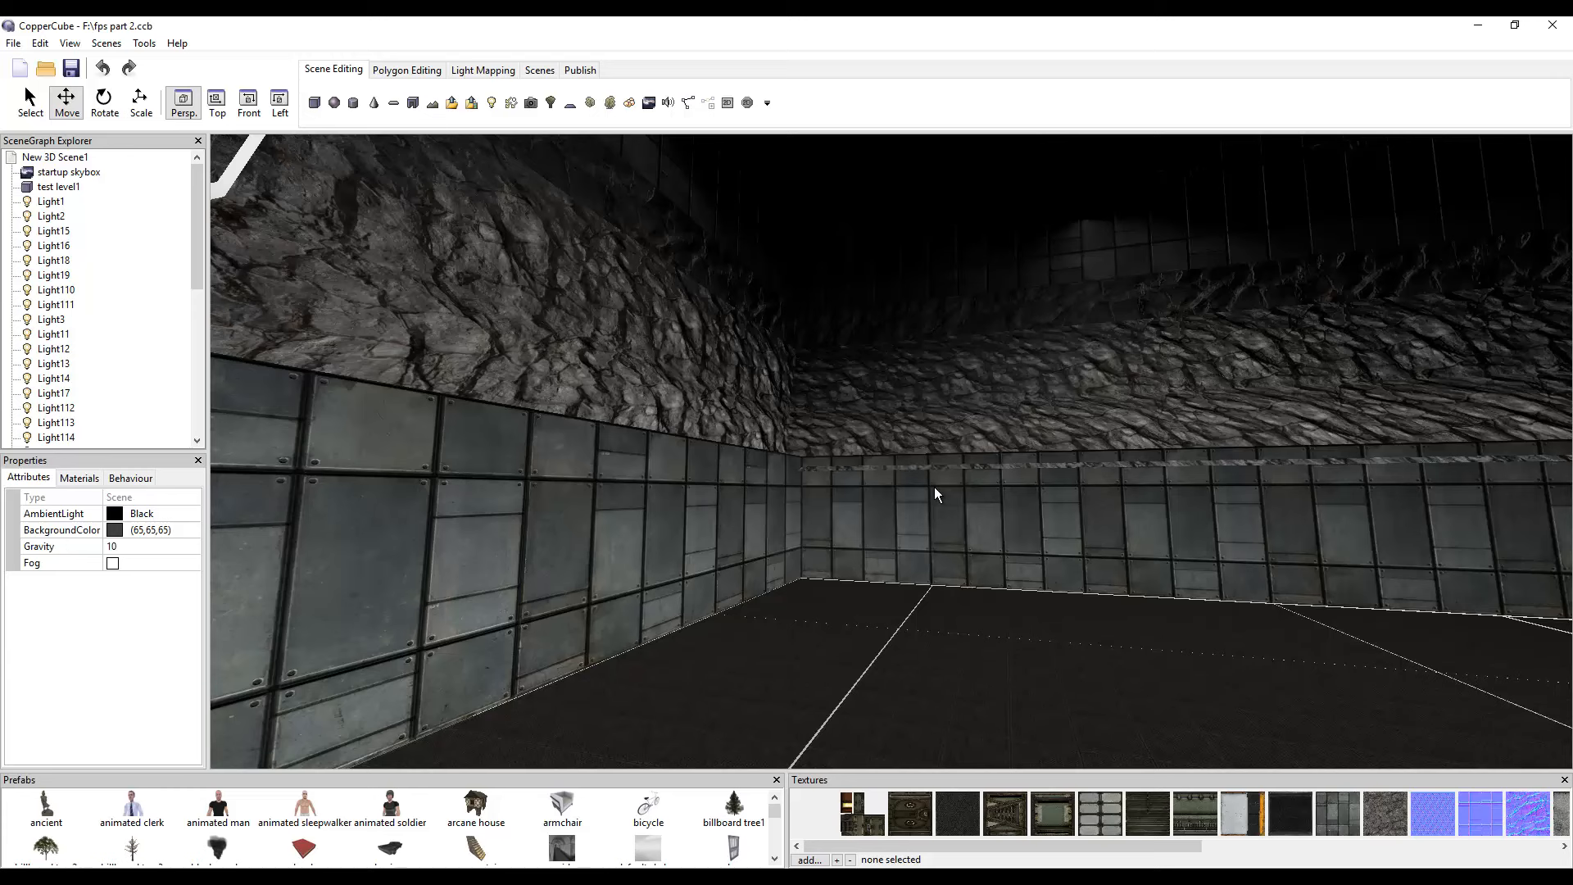
{"action": "left_click_drag", "start_coordinate": [1031, 555], "coordinate": [913, 534]}
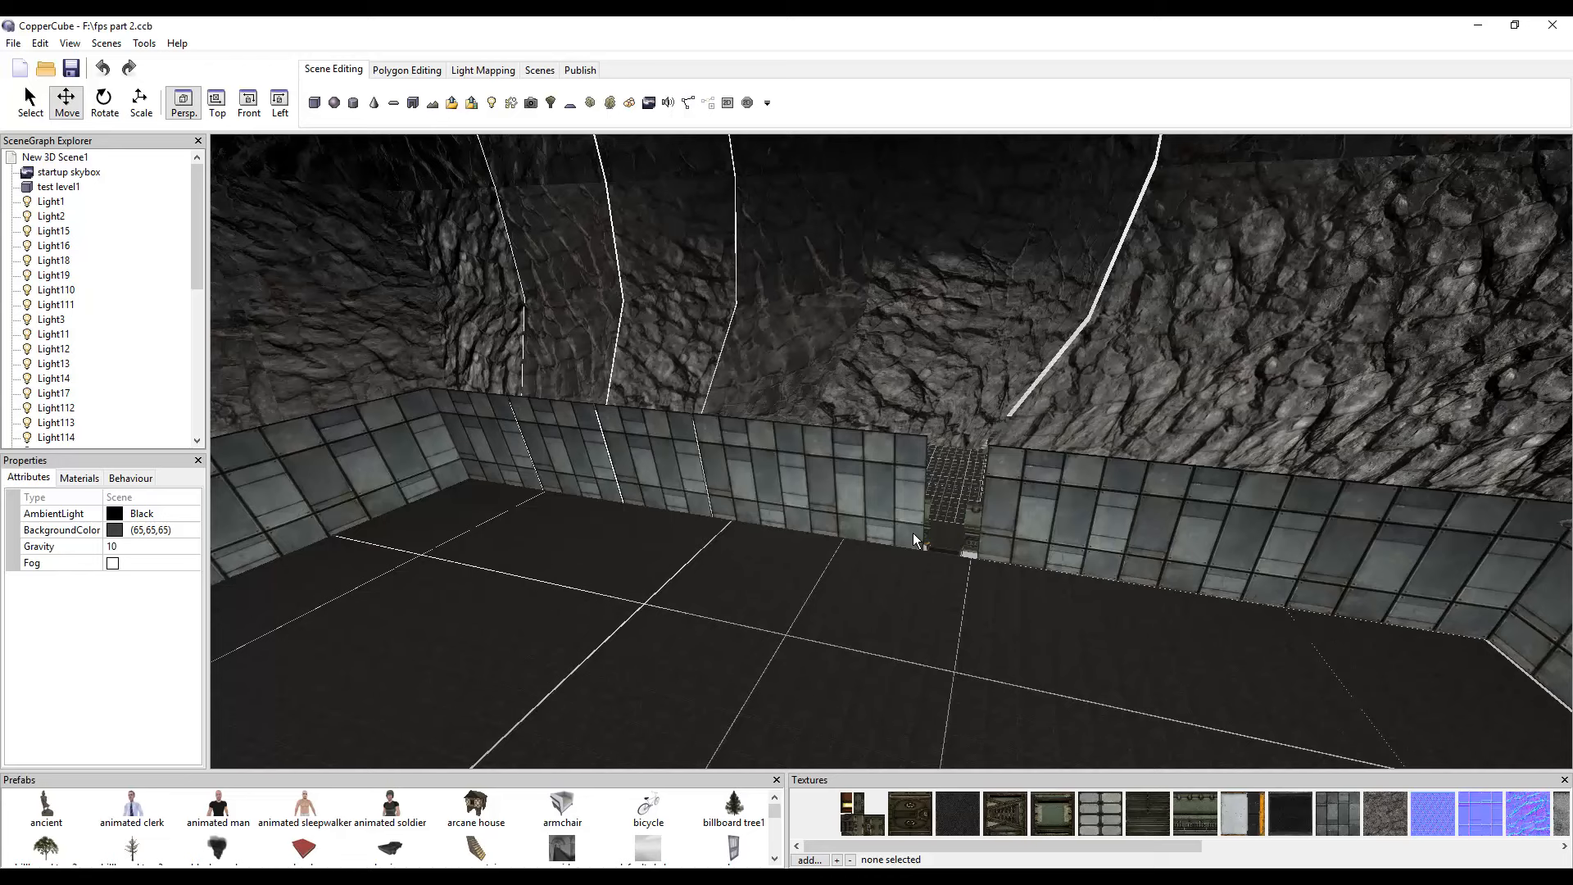
{"action": "left_click_drag", "start_coordinate": [1049, 573], "coordinate": [820, 564]}
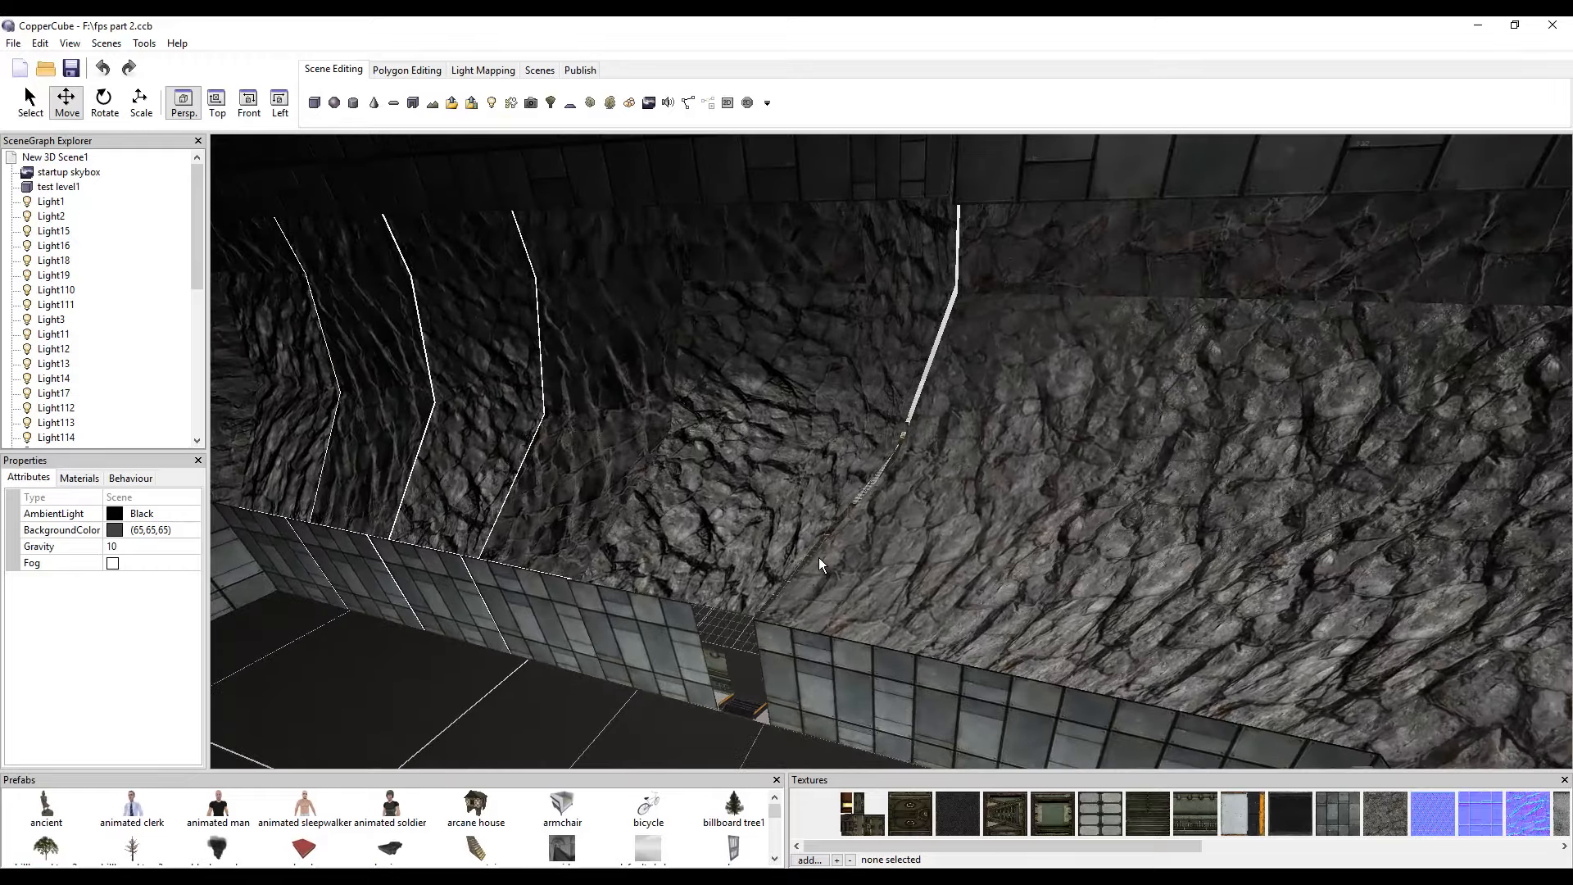
{"action": "scroll", "coordinate": [818, 559], "scroll_direction": "up", "scroll_amount": 5}
{"action": "middle_click_drag", "start_coordinate": [824, 535], "coordinate": [1065, 359]}
{"action": "scroll", "coordinate": [1065, 359], "scroll_direction": "up", "scroll_amount": 3}
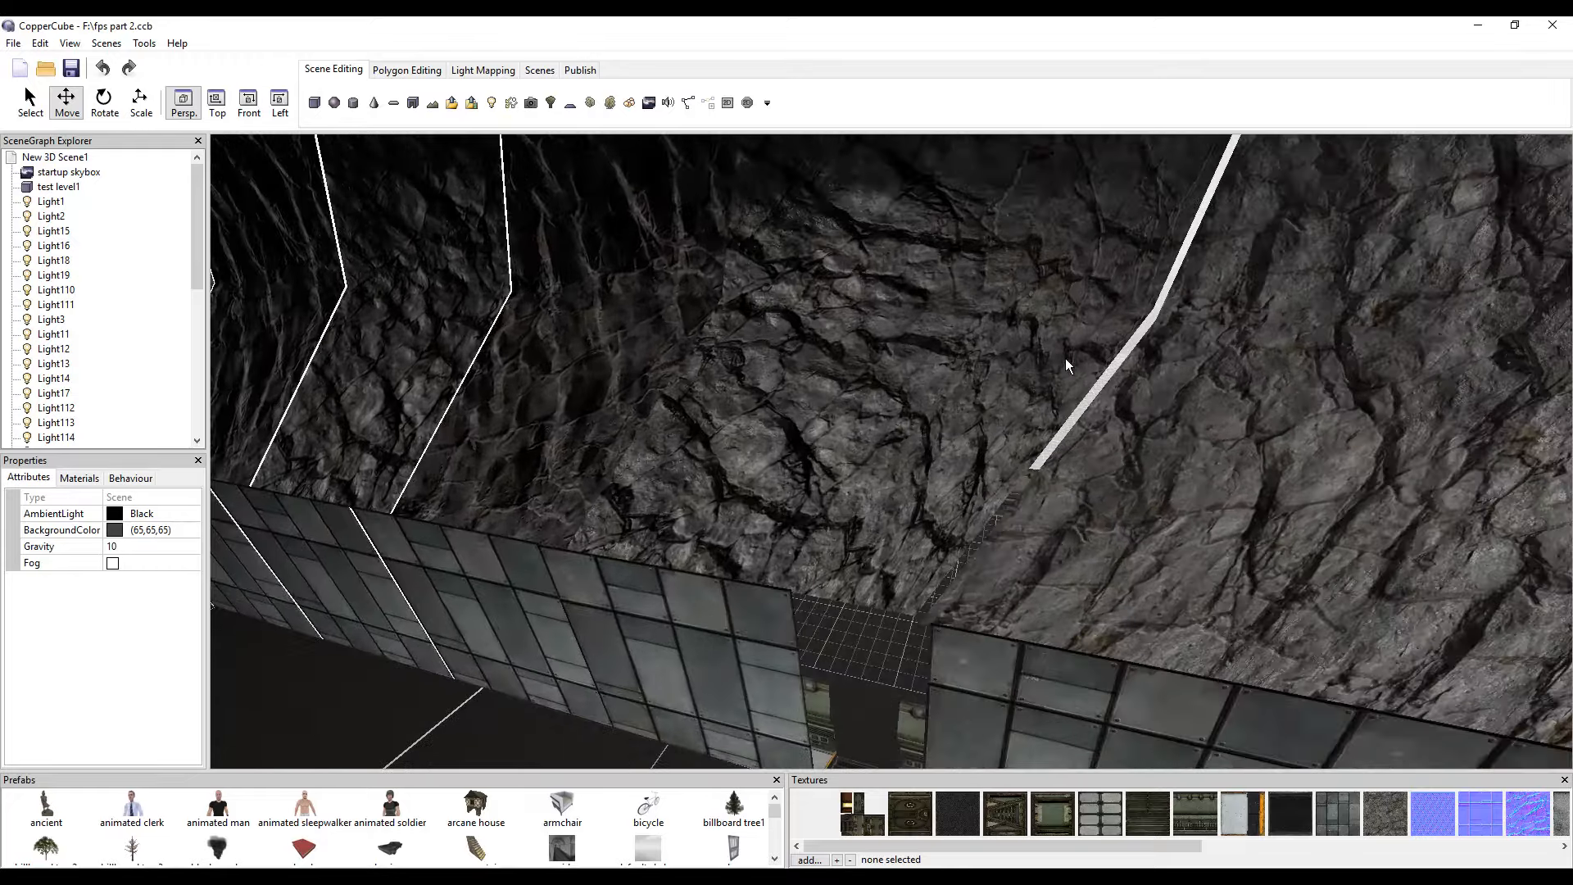
{"action": "scroll", "coordinate": [1009, 406], "scroll_direction": "up", "scroll_amount": 2}
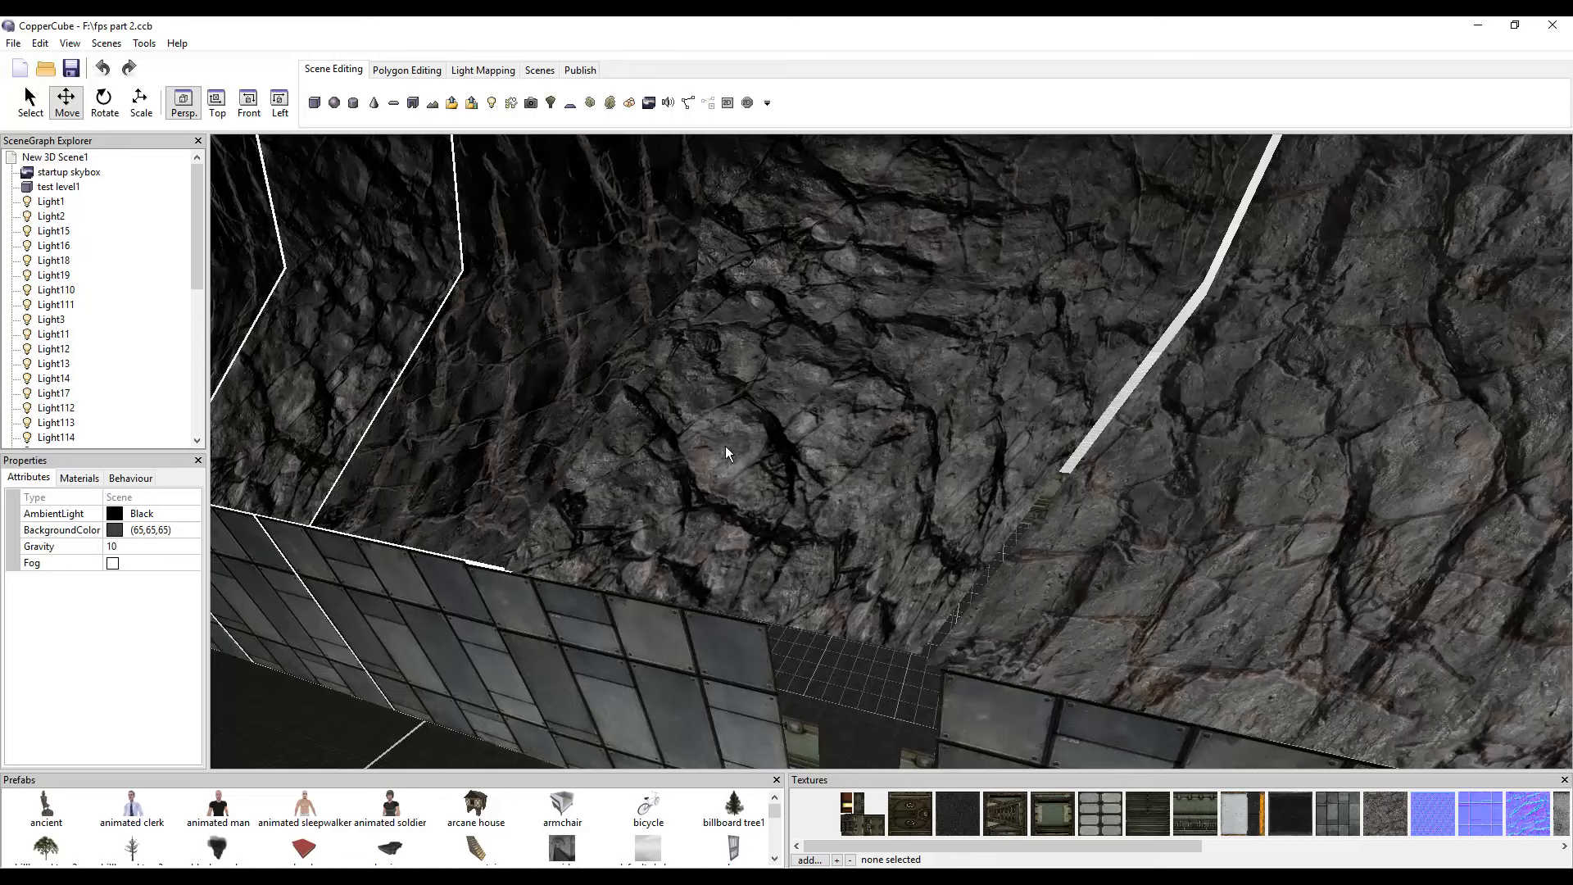
Check several wall textures in the texture library, ending with the floor texture pk01_floor01a_d.png.
{"action": "left_click", "coordinate": [1148, 815]}
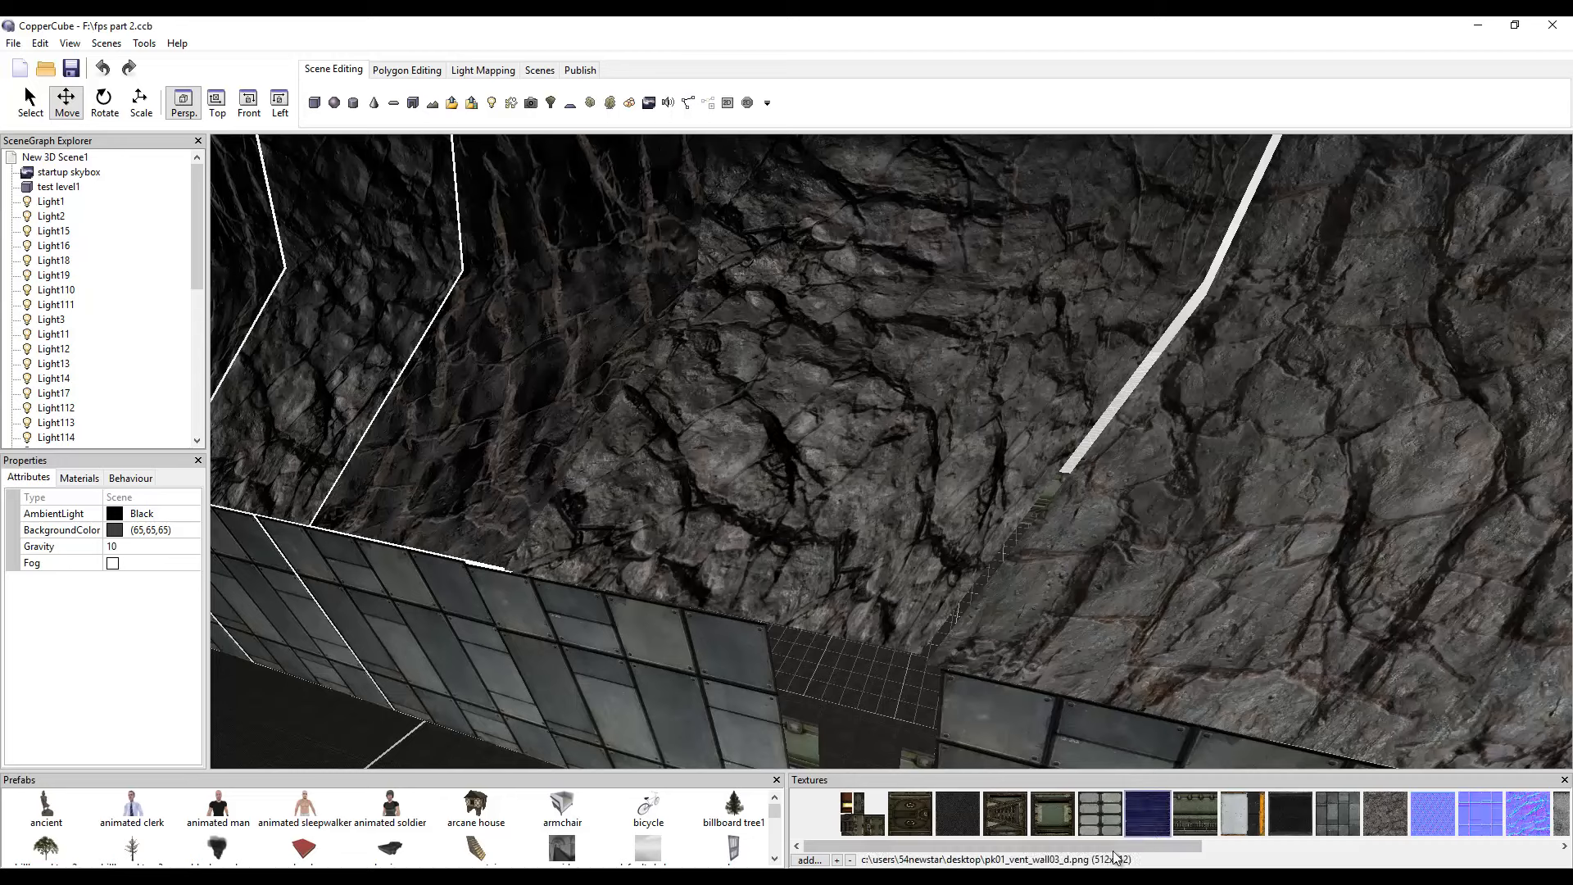
{"action": "left_click", "coordinate": [1050, 807]}
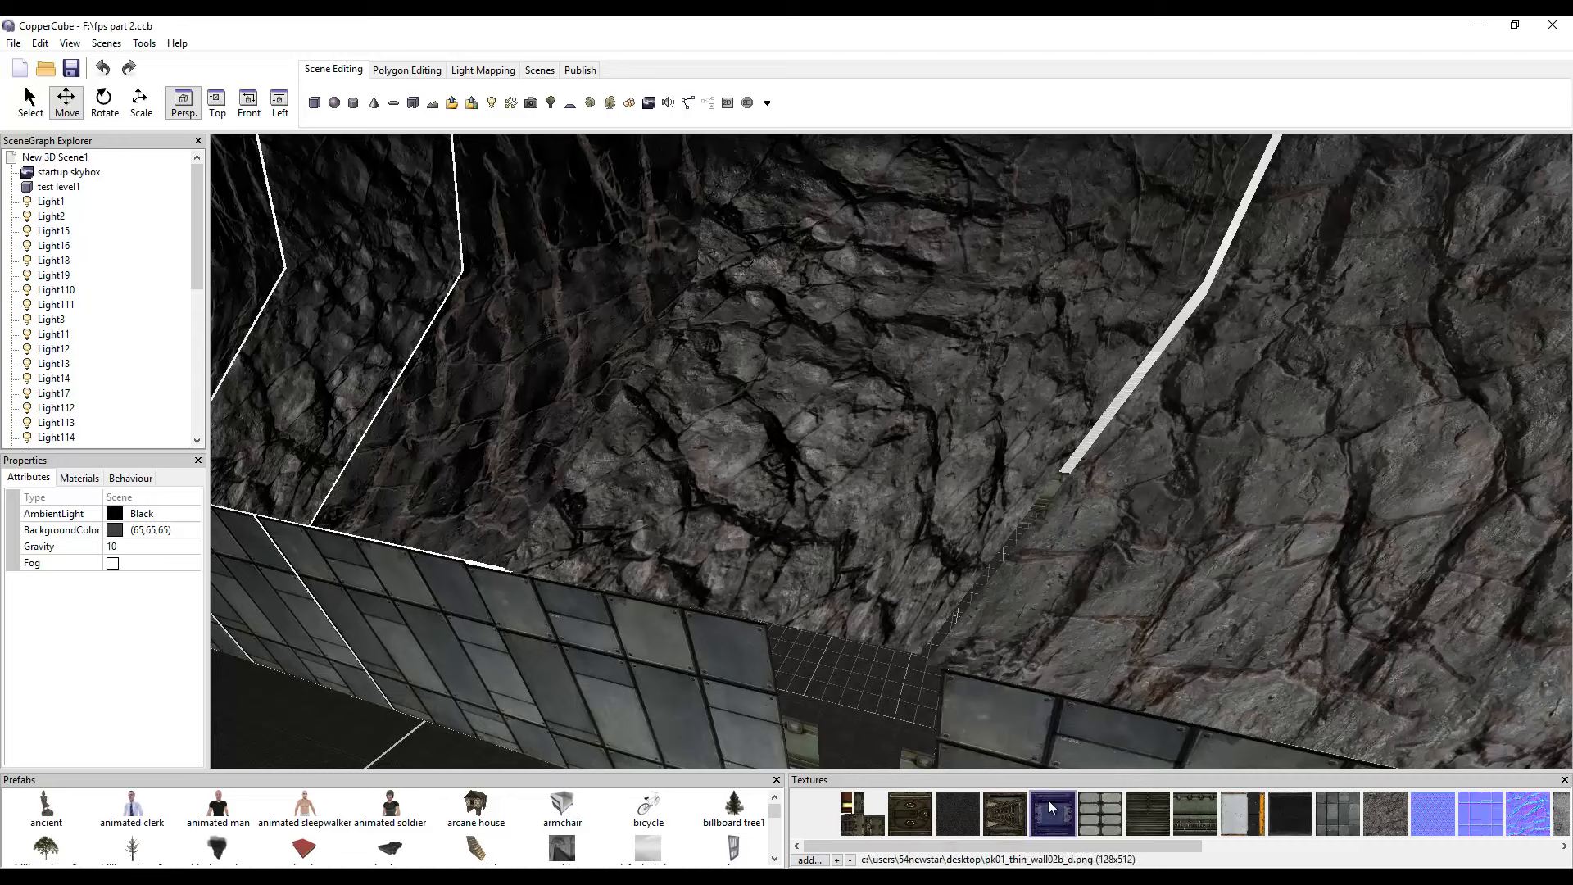
{"action": "left_click", "coordinate": [1003, 810]}
{"action": "left_click", "coordinate": [1056, 809]}
{"action": "left_click", "coordinate": [958, 813]}
Examine the rock surface above the doorway and the panelled walls along the room.
{"action": "middle_click_drag", "start_coordinate": [1123, 543], "coordinate": [1229, 473]}
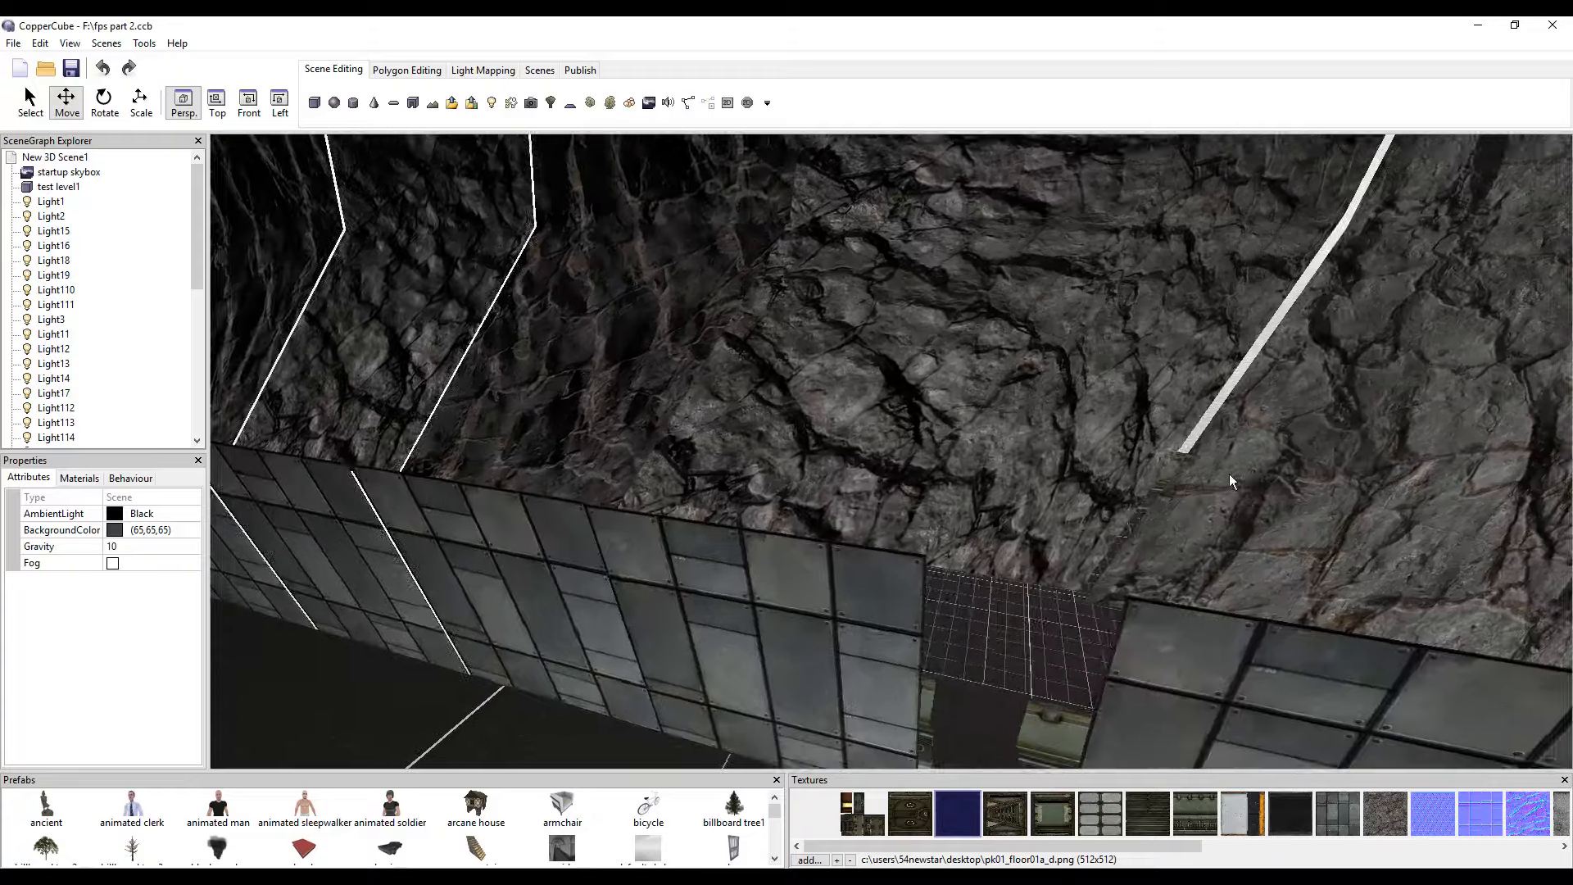
{"action": "scroll", "coordinate": [1133, 574], "scroll_direction": "up", "scroll_amount": 4}
{"action": "scroll", "coordinate": [986, 611], "scroll_direction": "down", "scroll_amount": 4}
{"action": "scroll", "coordinate": [986, 611], "scroll_direction": "down", "scroll_amount": 3}
{"action": "middle_click_drag", "start_coordinate": [819, 607], "coordinate": [910, 516]}
{"action": "left_click_drag", "start_coordinate": [1016, 547], "coordinate": [999, 534]}
{"action": "scroll", "coordinate": [998, 534], "scroll_direction": "up", "scroll_amount": 2}
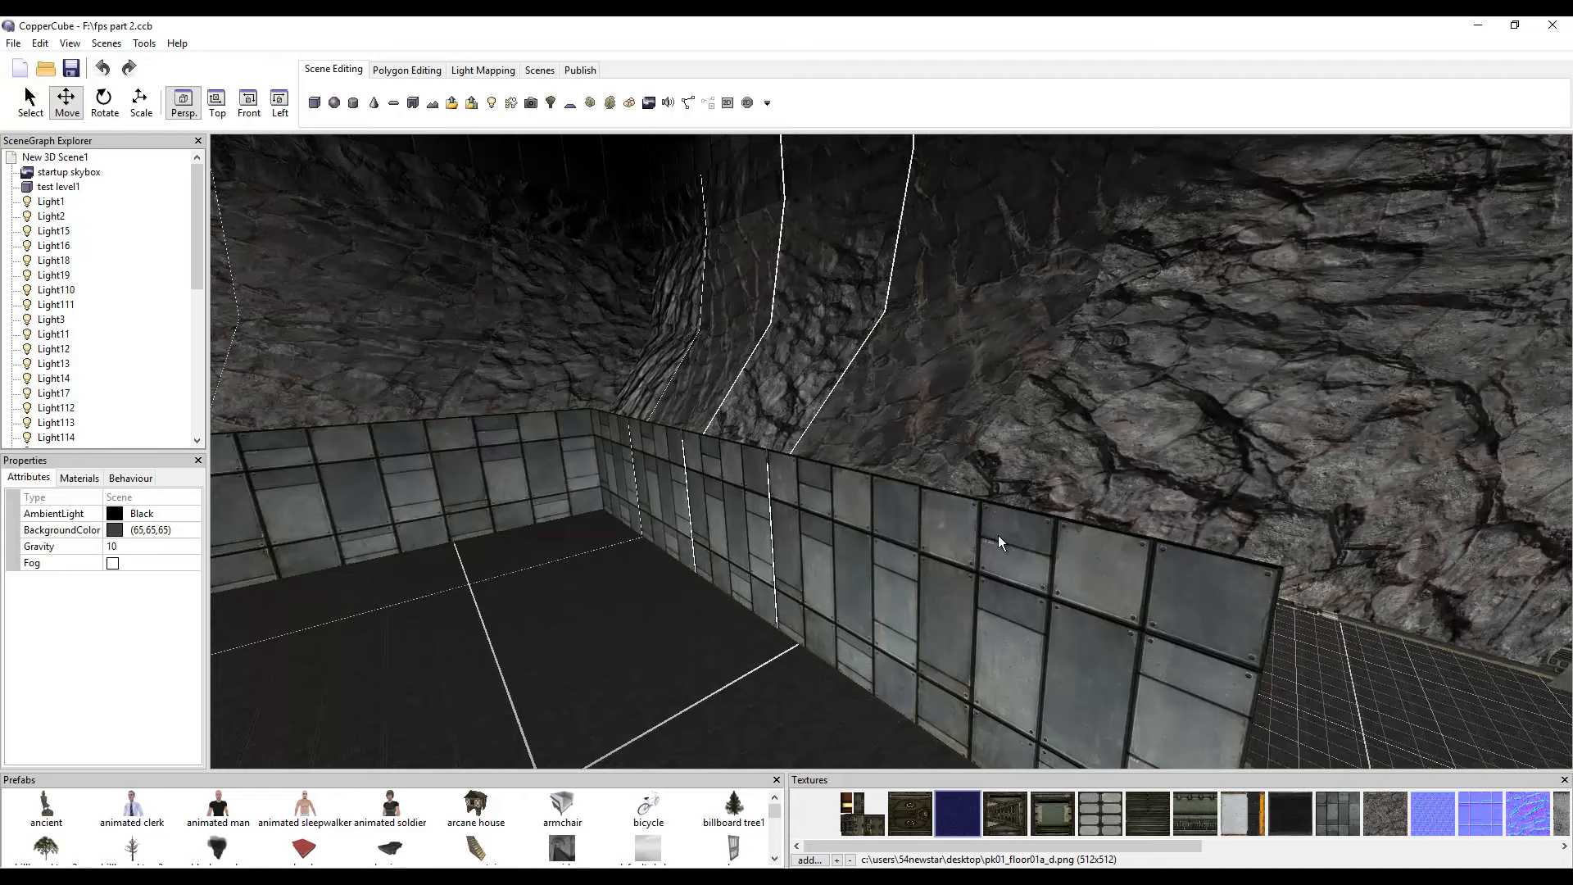
{"action": "left_click_drag", "start_coordinate": [898, 342], "coordinate": [956, 376]}
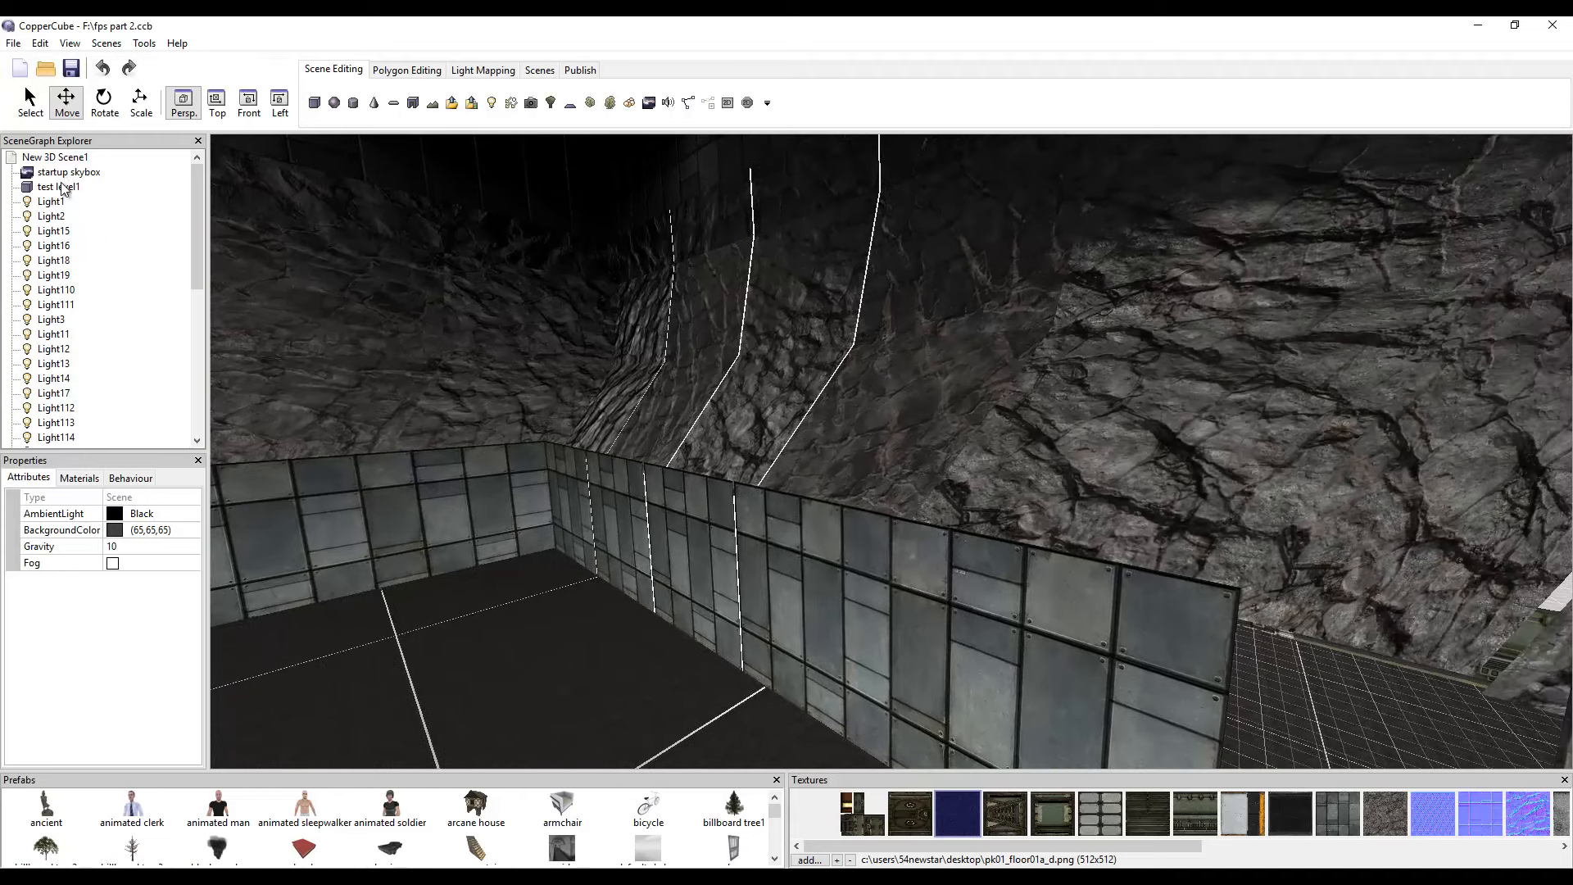
Show the materials of the test level1 mesh, enlarge their list and find the normal-mapped entries.
{"action": "left_click", "coordinate": [59, 186]}
{"action": "left_click", "coordinate": [79, 478]}
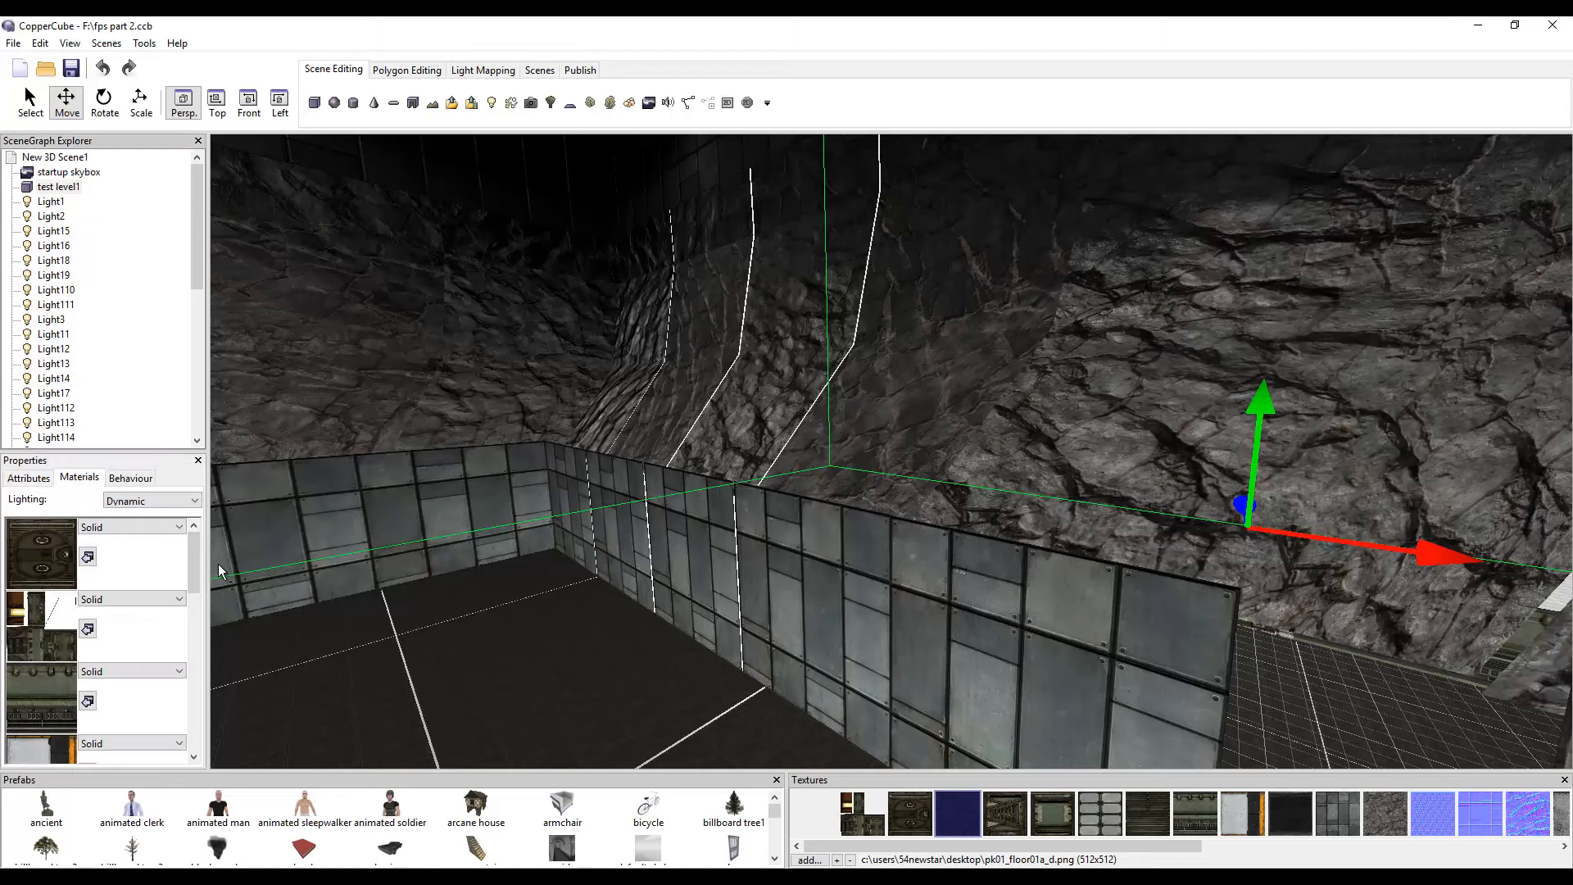
{"action": "scroll", "coordinate": [193, 564], "scroll_direction": "down", "scroll_amount": 3}
{"action": "scroll", "coordinate": [194, 558], "scroll_direction": "down", "scroll_amount": 1}
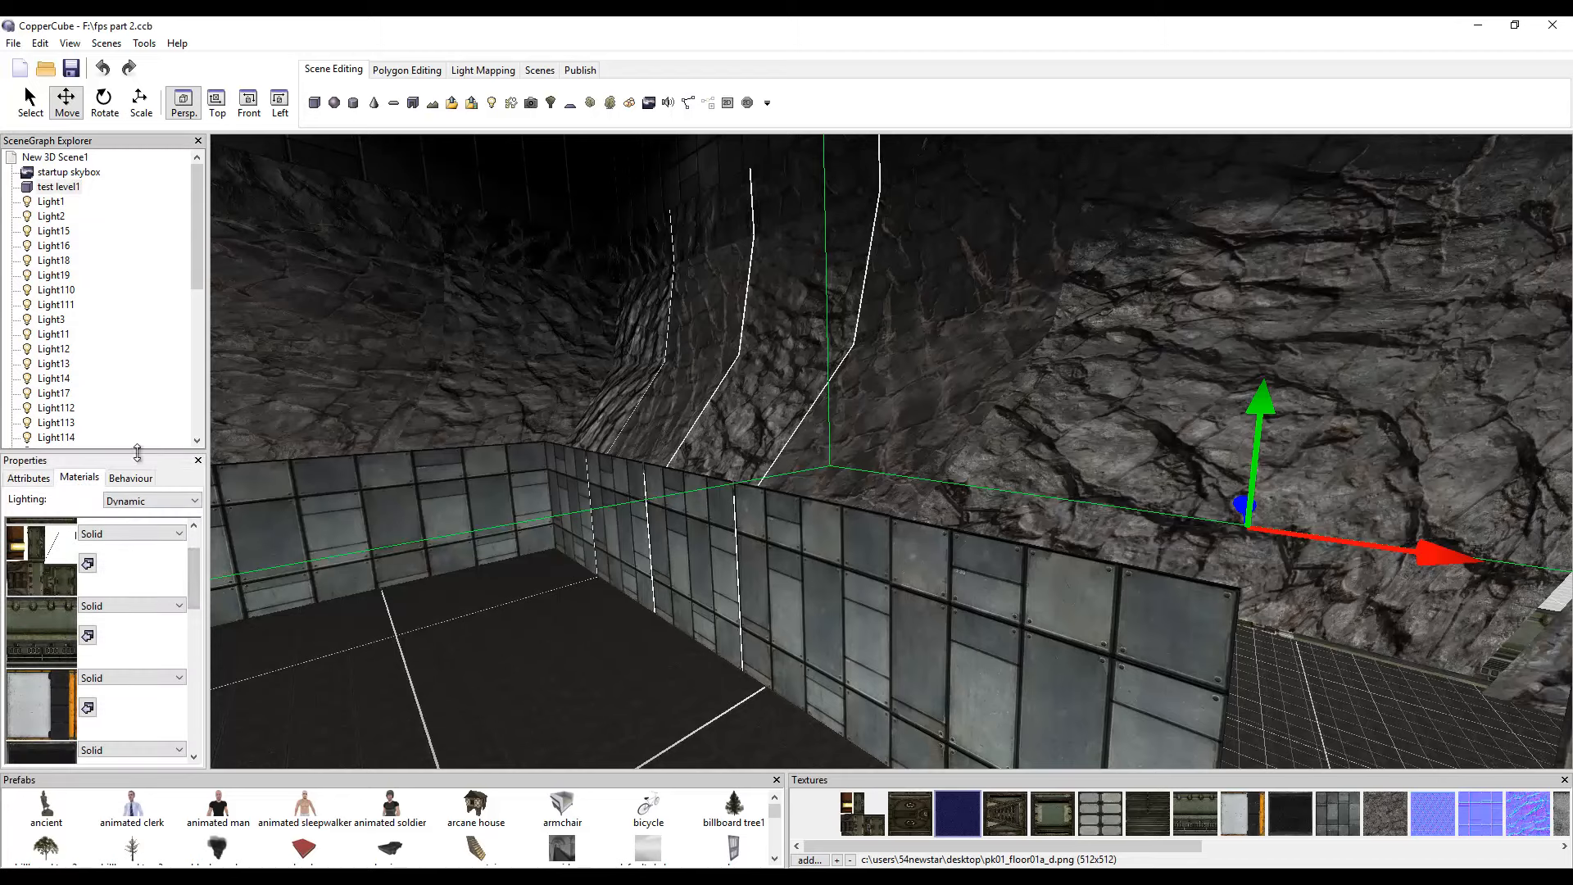
{"action": "left_click_drag", "start_coordinate": [145, 268], "coordinate": [145, 264]}
{"action": "scroll", "coordinate": [194, 464], "scroll_direction": "down", "scroll_amount": 5}
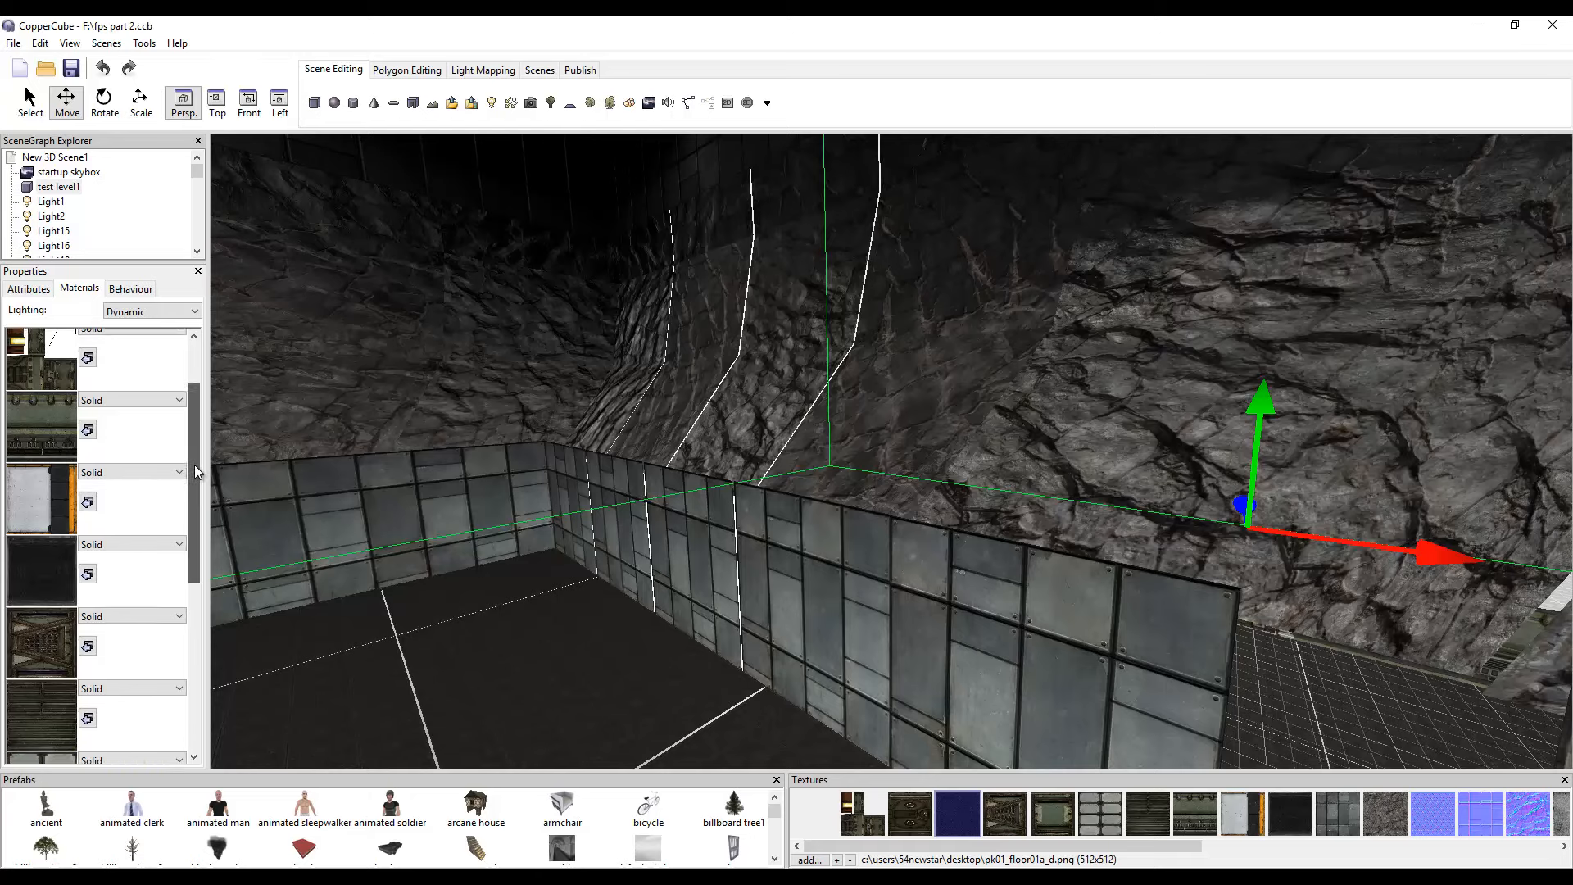
{"action": "scroll", "coordinate": [189, 603], "scroll_direction": "down", "scroll_amount": 3}
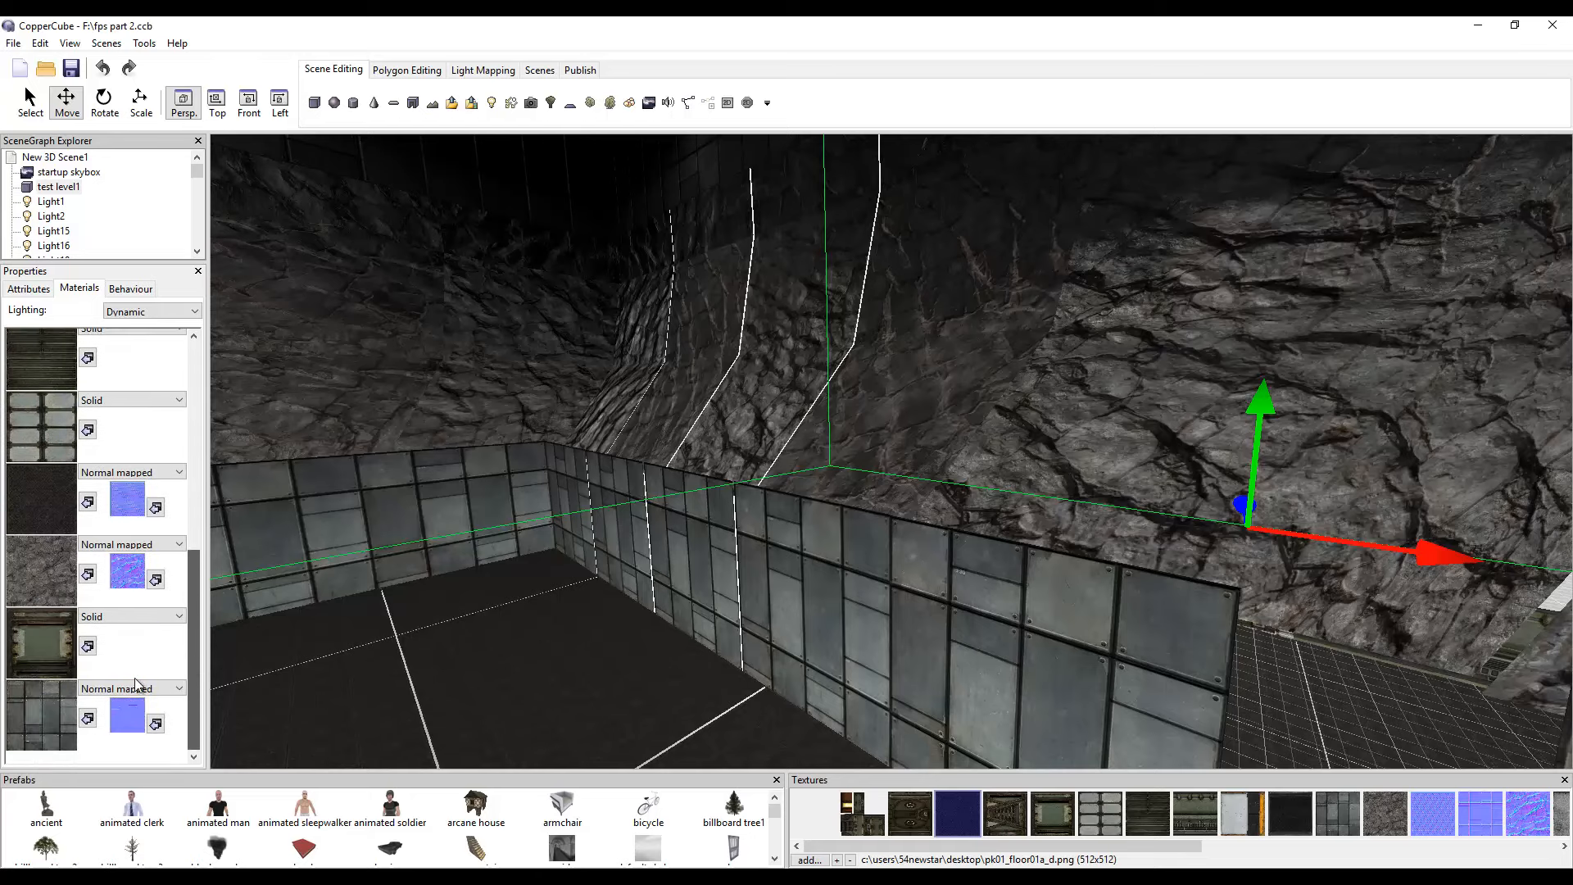
Examine the normal-mapped metal wall panels up close and at shallow angles, along with the rock surface above them.
{"action": "middle_click_drag", "start_coordinate": [640, 576], "coordinate": [954, 459]}
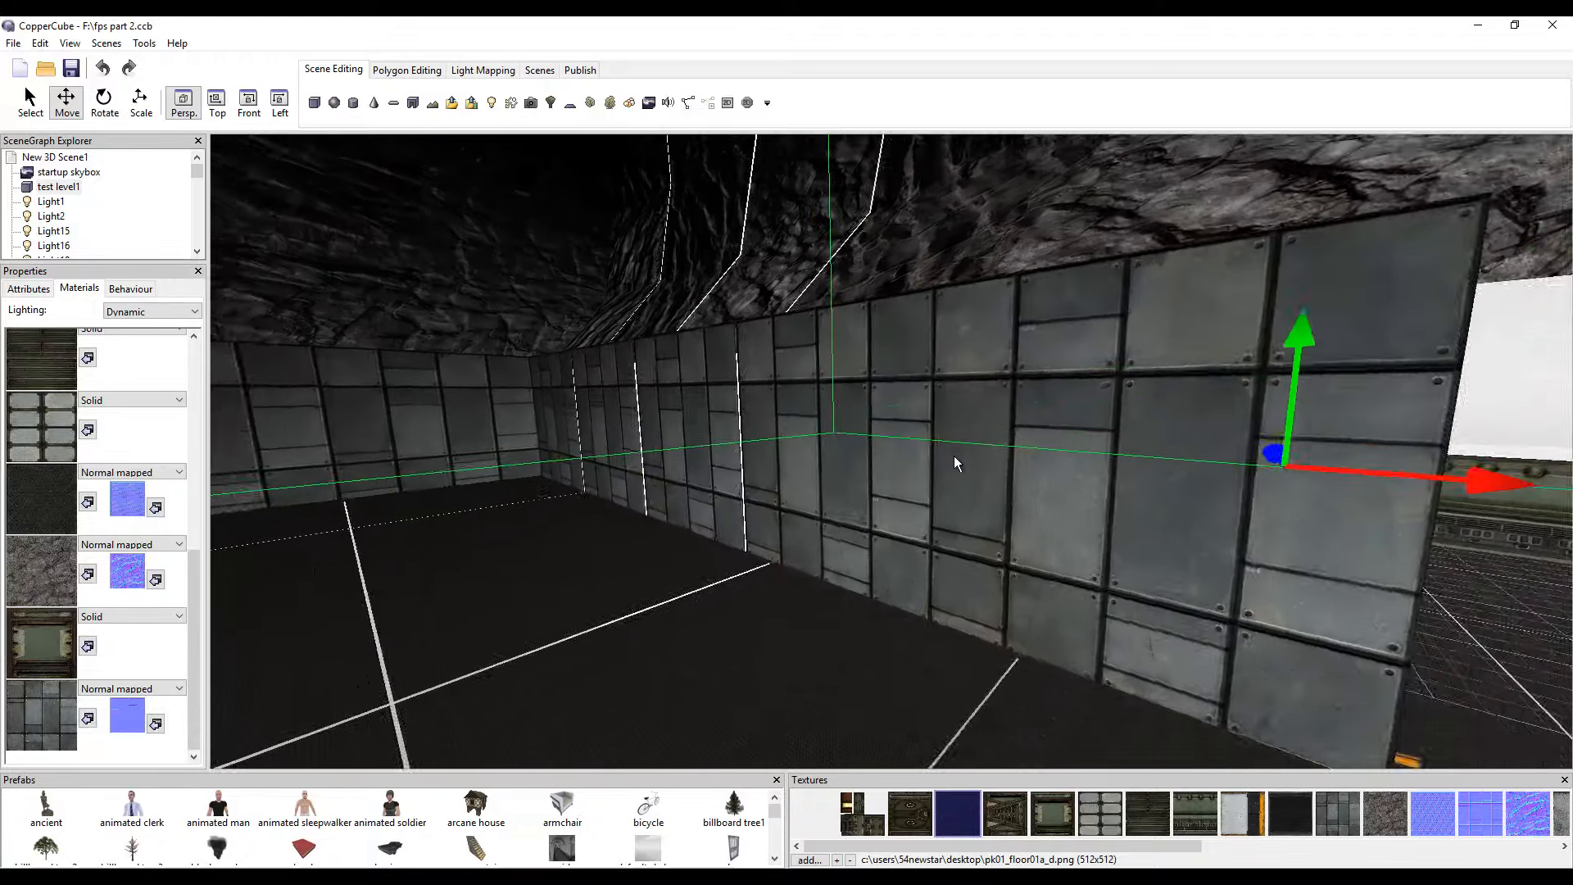
{"action": "scroll", "coordinate": [955, 457], "scroll_direction": "up", "scroll_amount": 3}
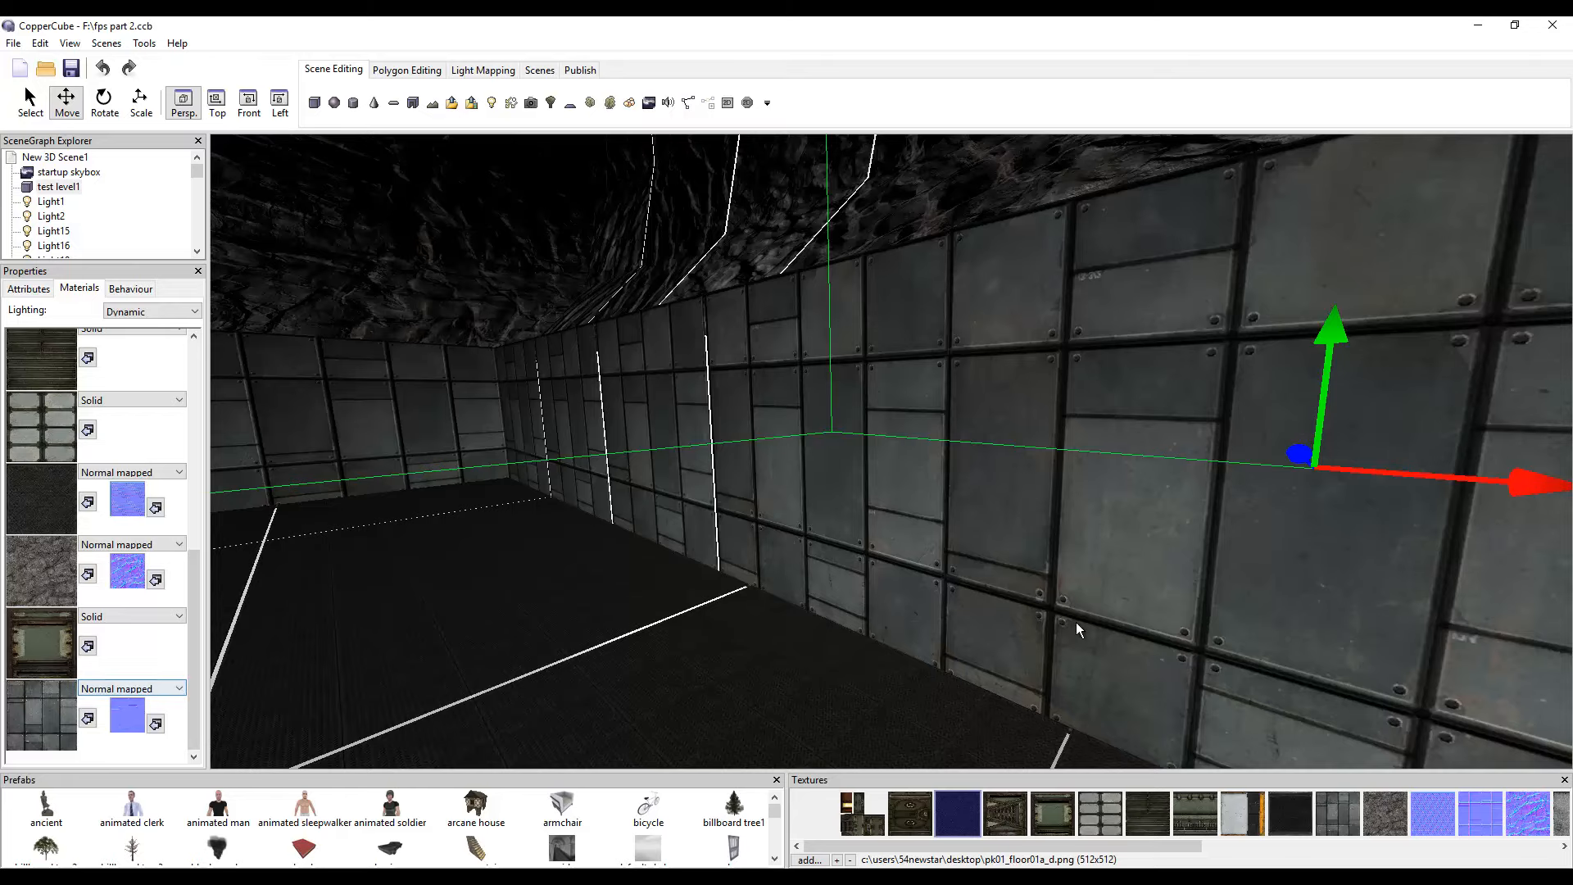
{"action": "scroll", "coordinate": [1065, 619], "scroll_direction": "up", "scroll_amount": 2}
{"action": "middle_click_drag", "start_coordinate": [1064, 618], "coordinate": [873, 598]}
{"action": "left_click_drag", "start_coordinate": [873, 597], "coordinate": [823, 602]}
{"action": "middle_click_drag", "start_coordinate": [824, 603], "coordinate": [860, 622]}
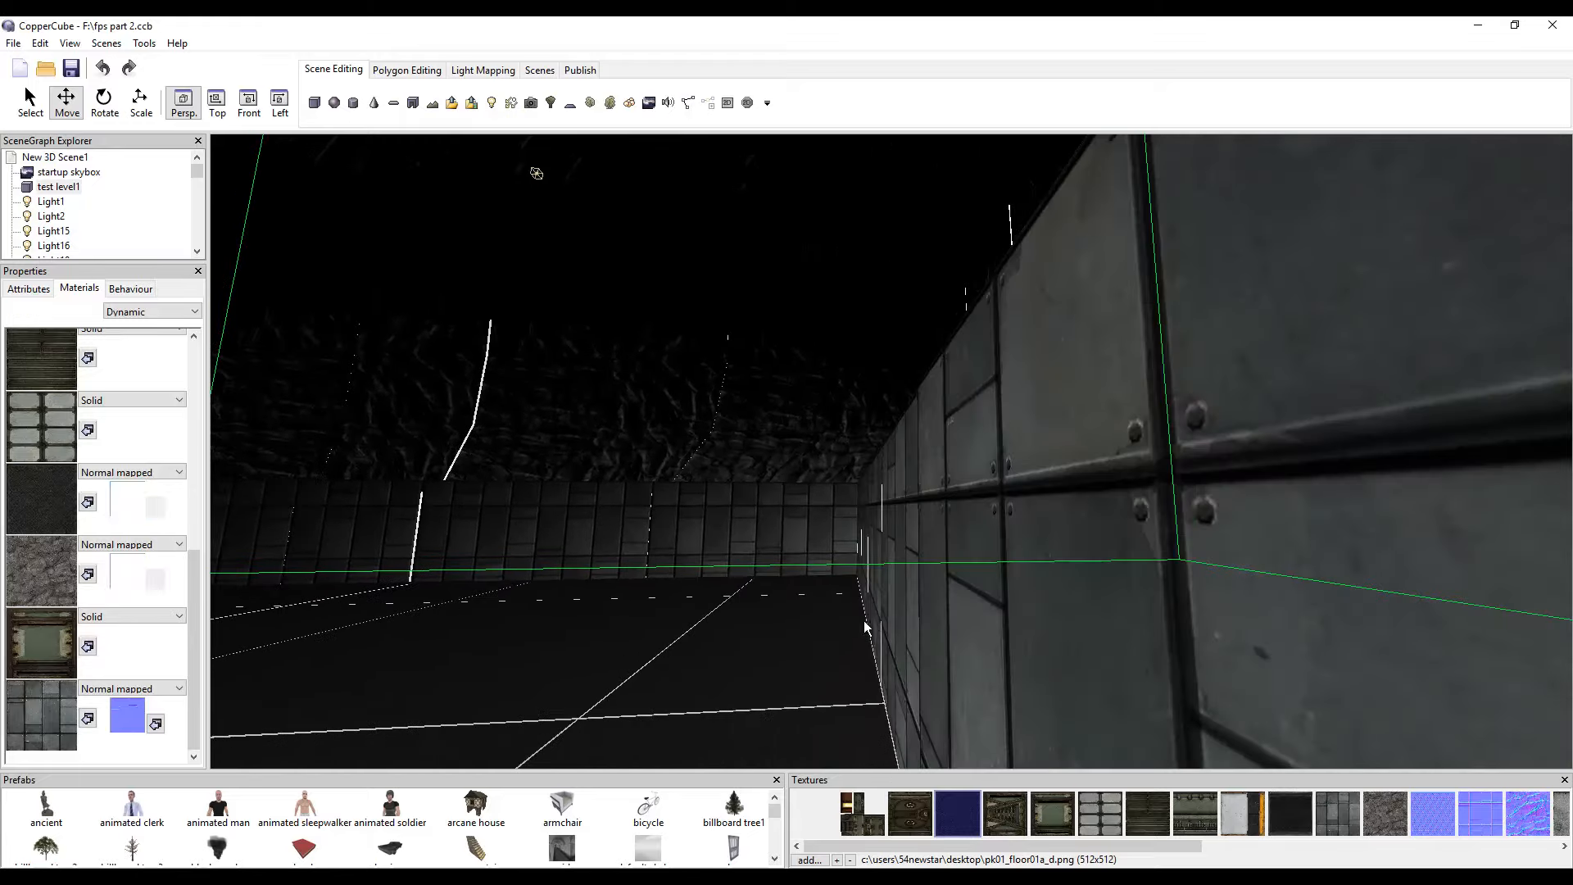
{"action": "scroll", "coordinate": [929, 617], "scroll_direction": "up", "scroll_amount": 1}
{"action": "left_click_drag", "start_coordinate": [929, 617], "coordinate": [950, 627]}
{"action": "scroll", "coordinate": [951, 627], "scroll_direction": "down", "scroll_amount": 2}
{"action": "middle_click_drag", "start_coordinate": [918, 626], "coordinate": [806, 744]}
{"action": "middle_click_drag", "start_coordinate": [900, 525], "coordinate": [946, 445]}
{"action": "scroll", "coordinate": [948, 435], "scroll_direction": "up", "scroll_amount": 1}
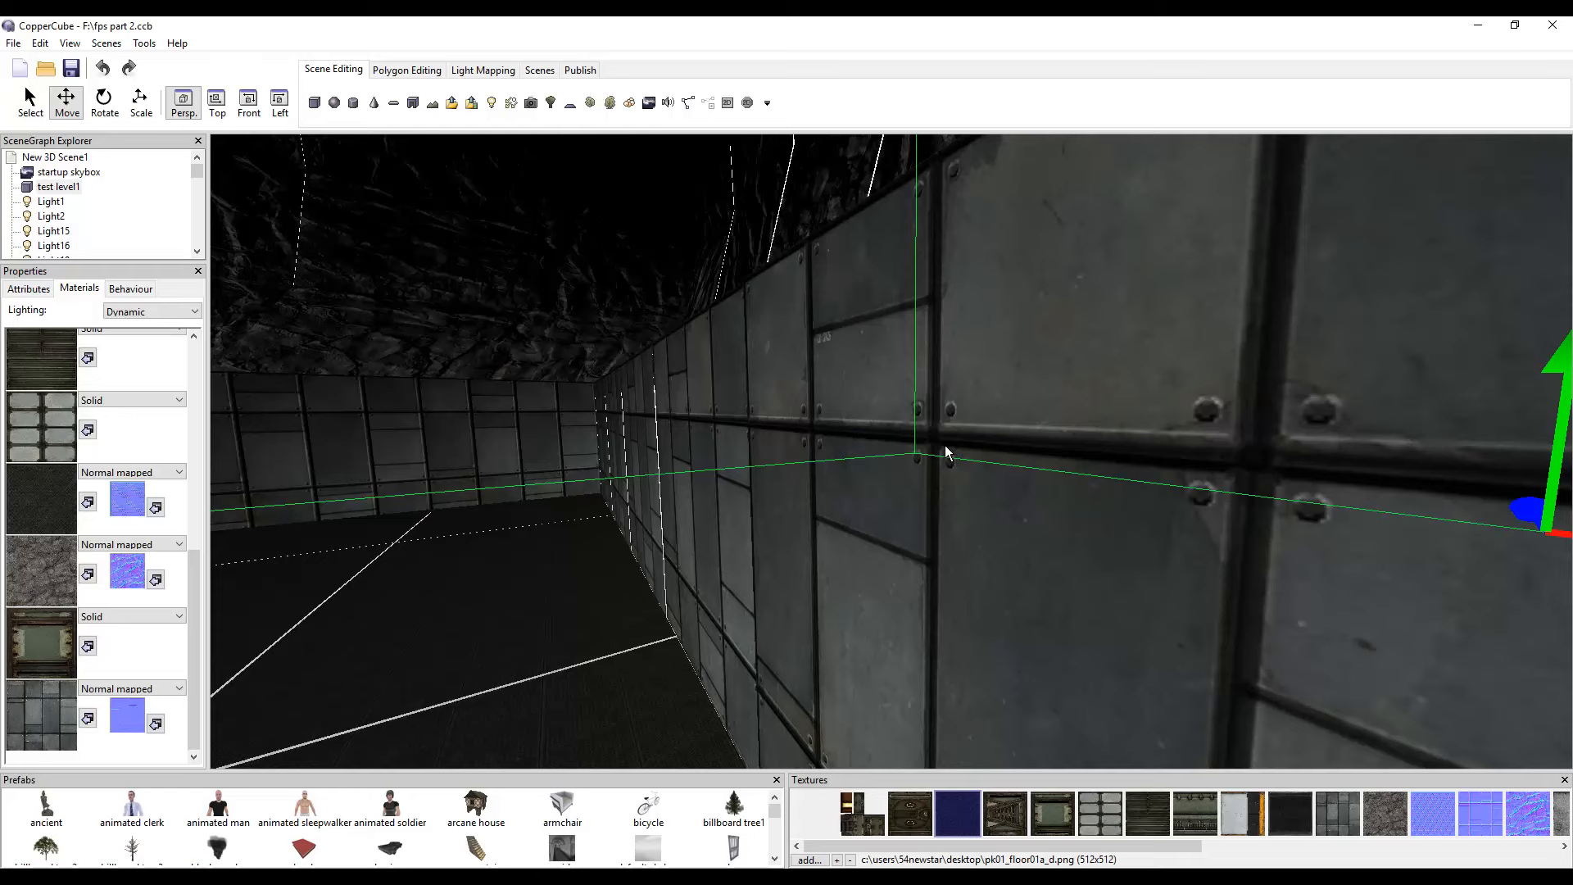
{"action": "left_click_drag", "start_coordinate": [964, 401], "coordinate": [1049, 388]}
{"action": "left_click_drag", "start_coordinate": [939, 537], "coordinate": [887, 562]}
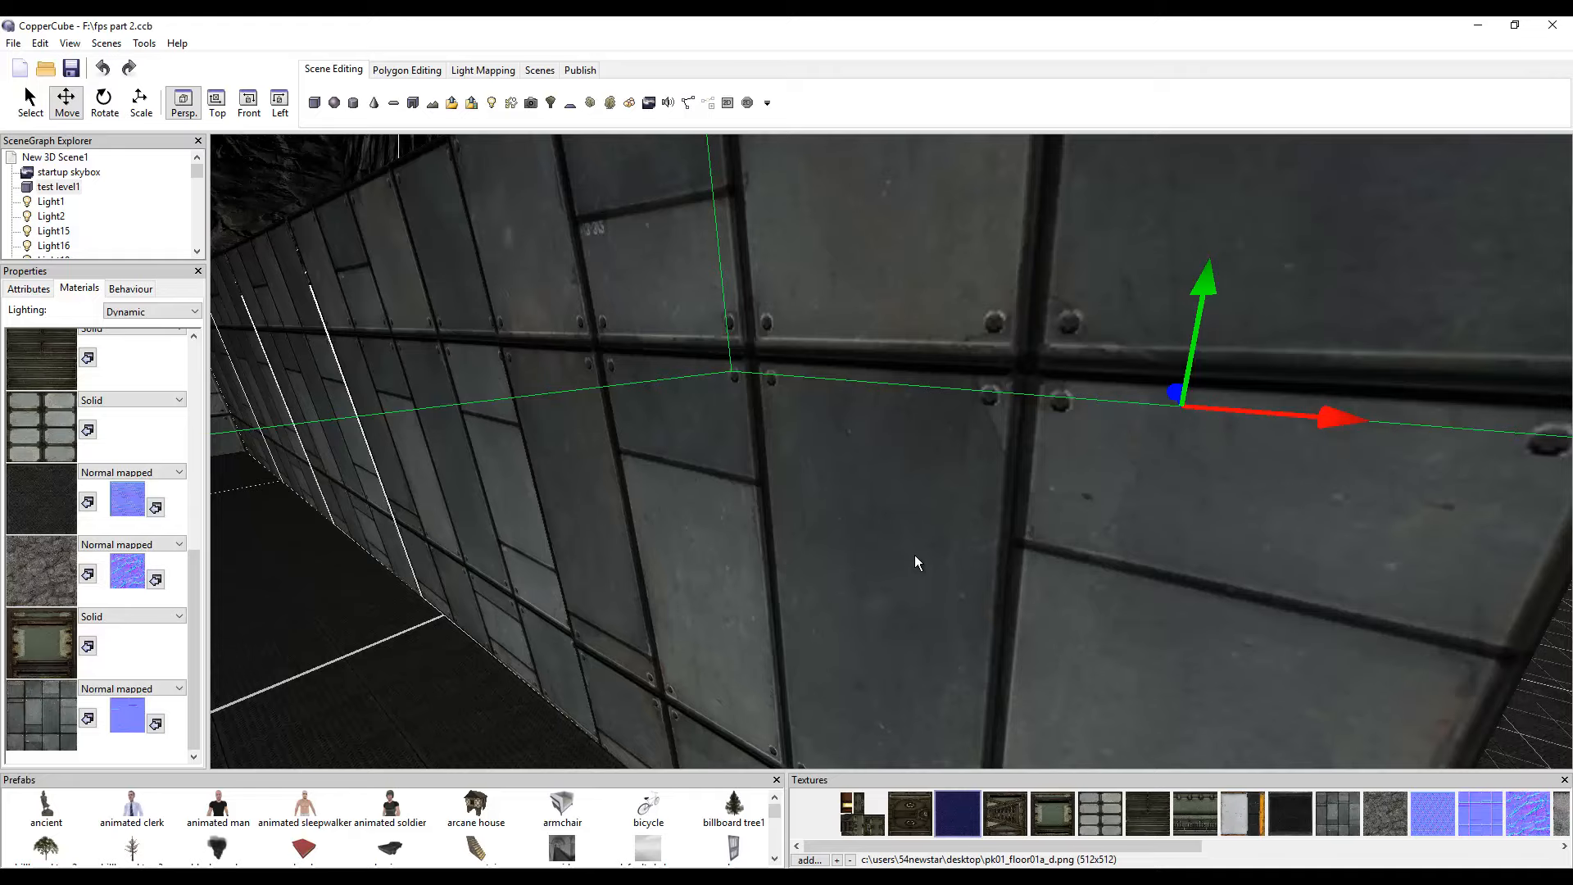
{"action": "scroll", "coordinate": [915, 556], "scroll_direction": "down", "scroll_amount": 5}
{"action": "middle_click_drag", "start_coordinate": [1187, 354], "coordinate": [1129, 601]}
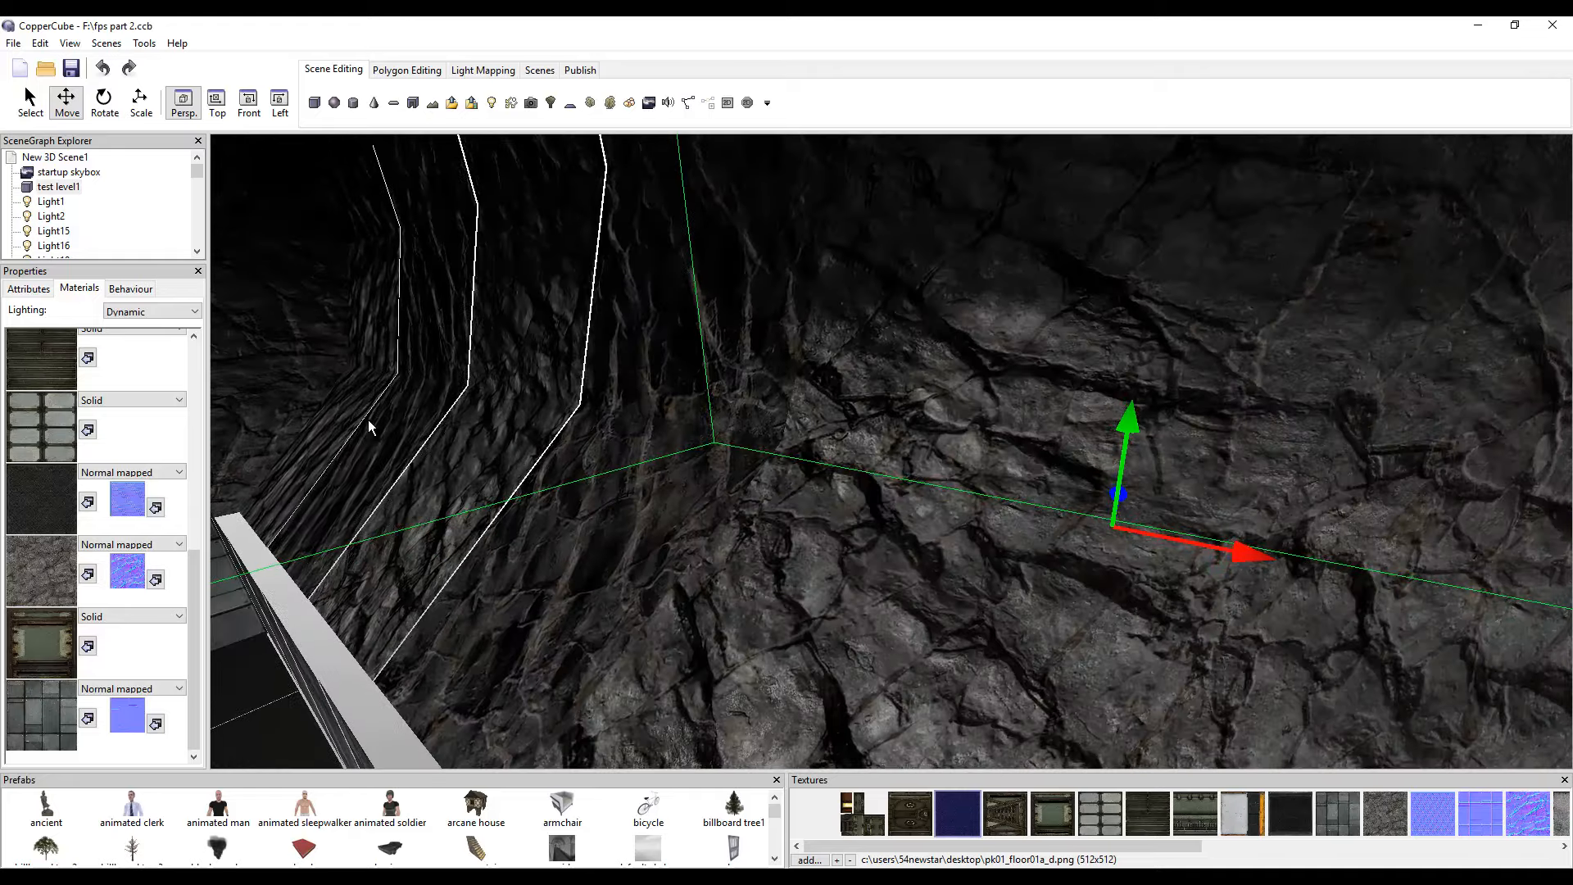
Try the Transparent (add) material type on the rock texture of test level1.
{"action": "left_click", "coordinate": [131, 473]}
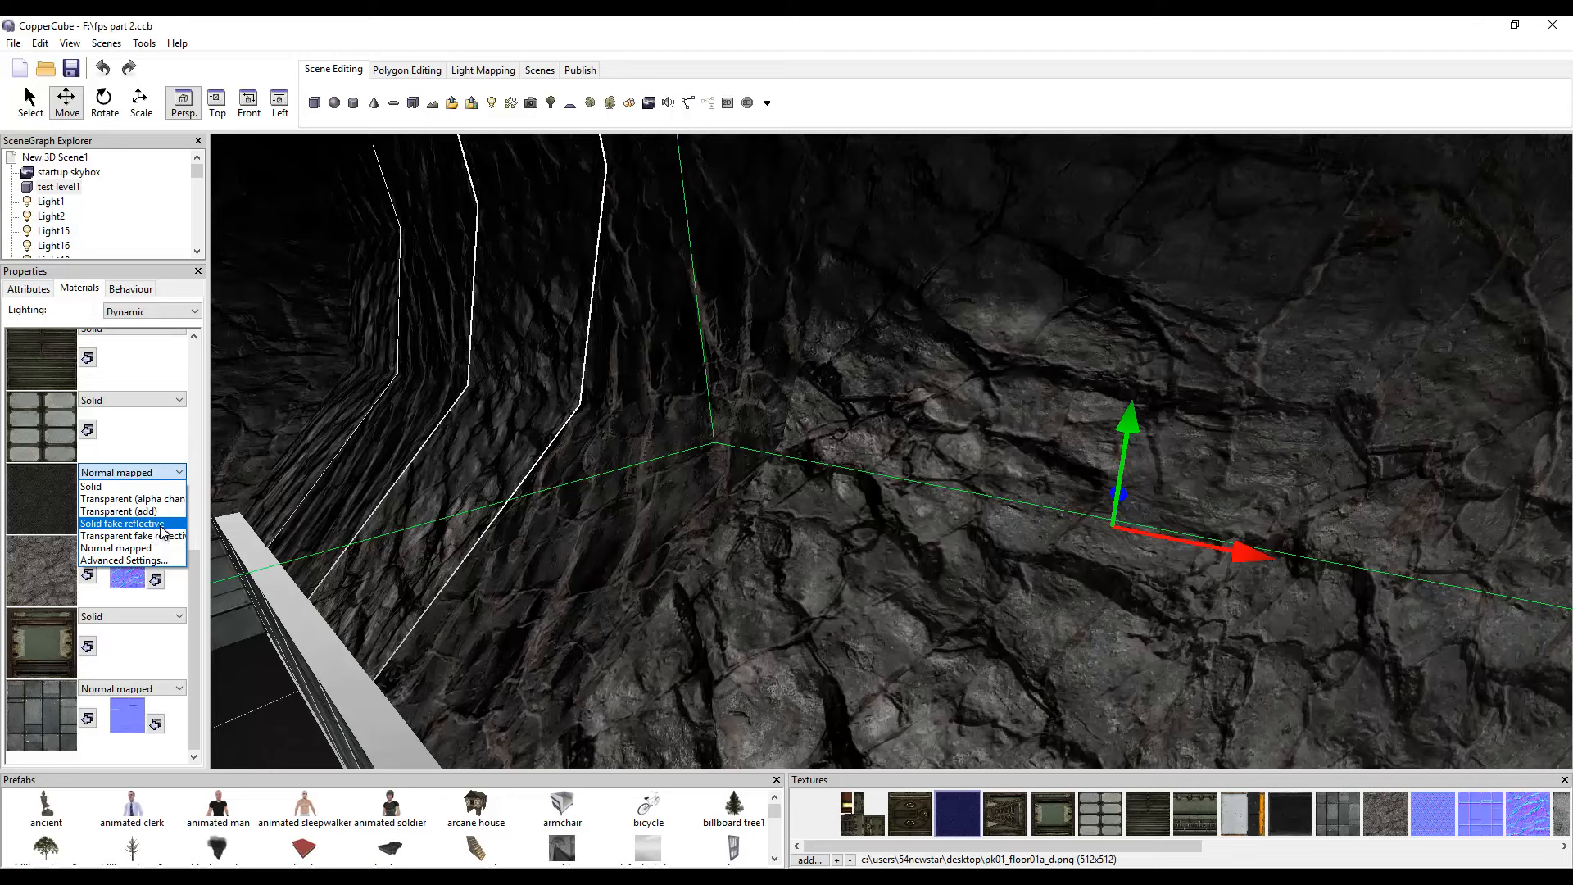
{"action": "left_click", "coordinate": [32, 583]}
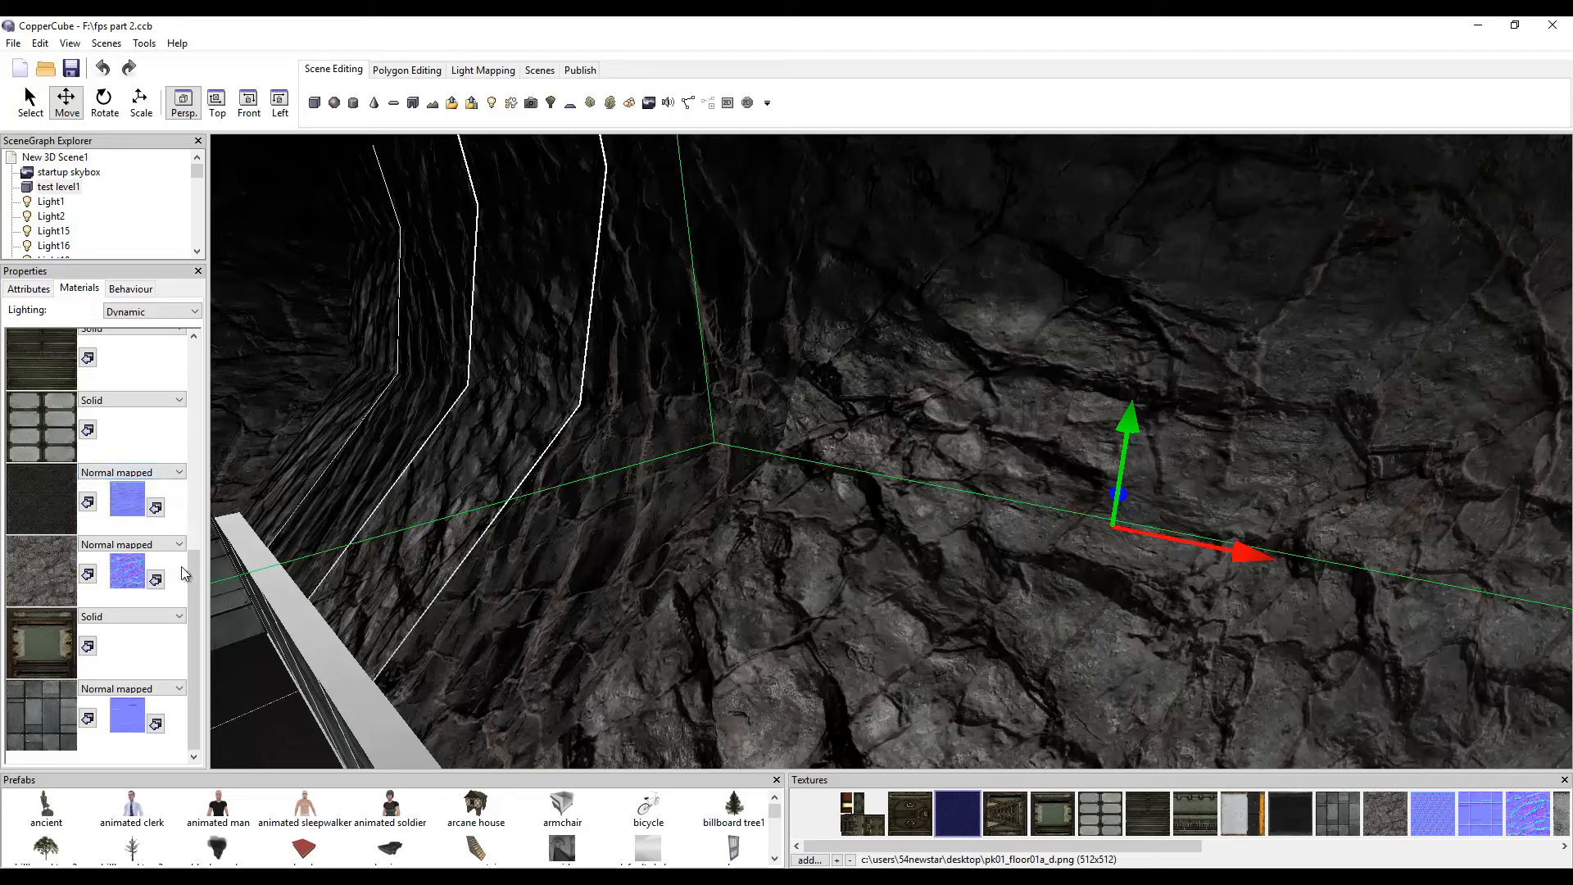
{"action": "left_click", "coordinate": [179, 544]}
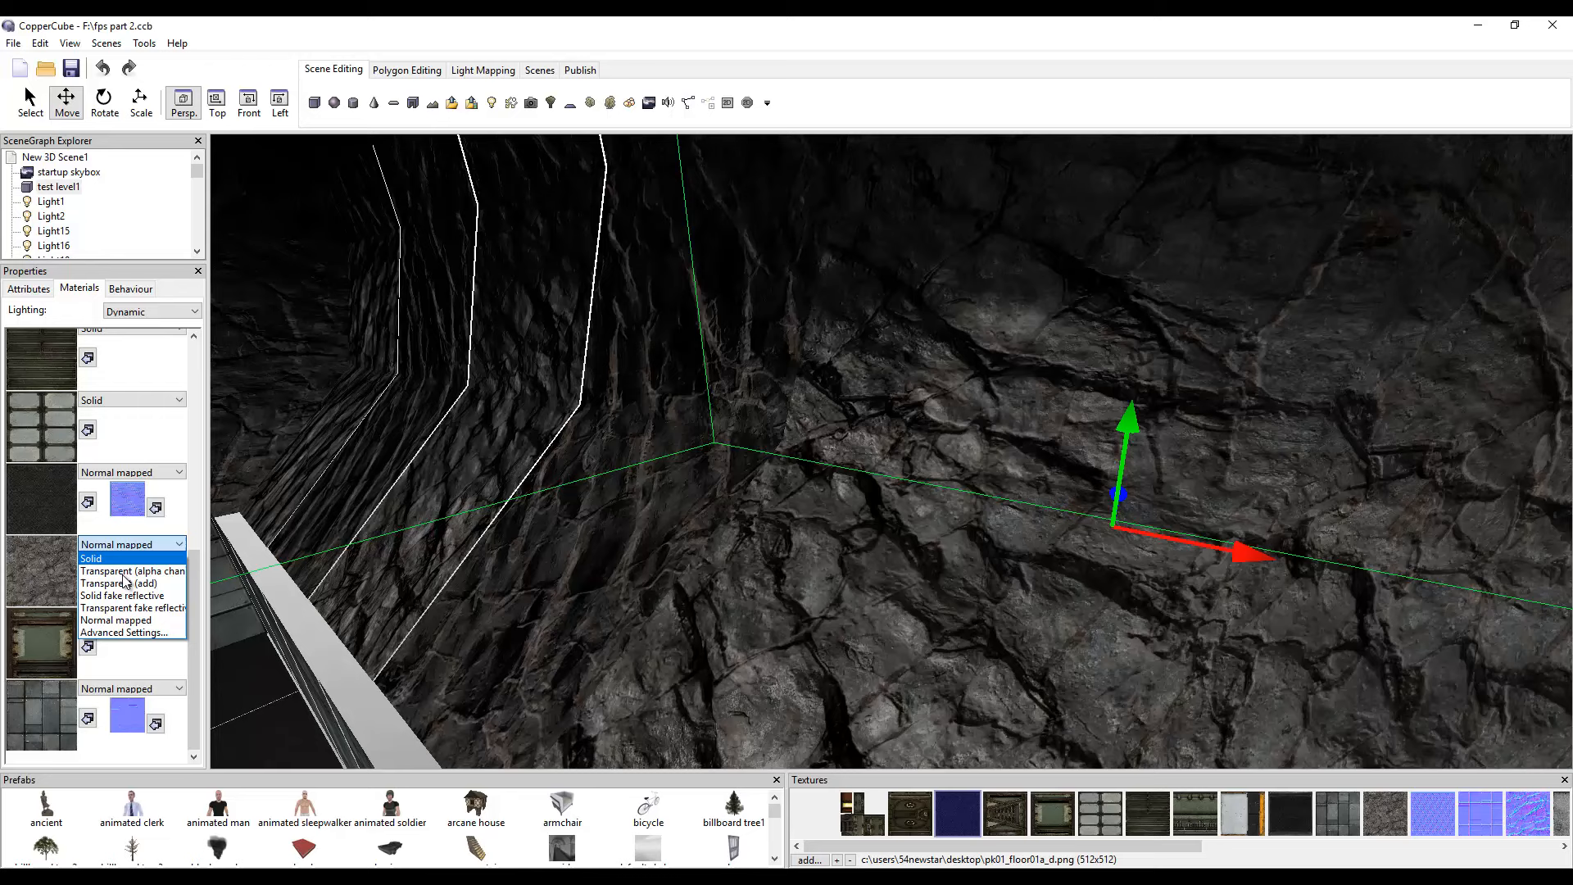
{"action": "left_click", "coordinate": [178, 586]}
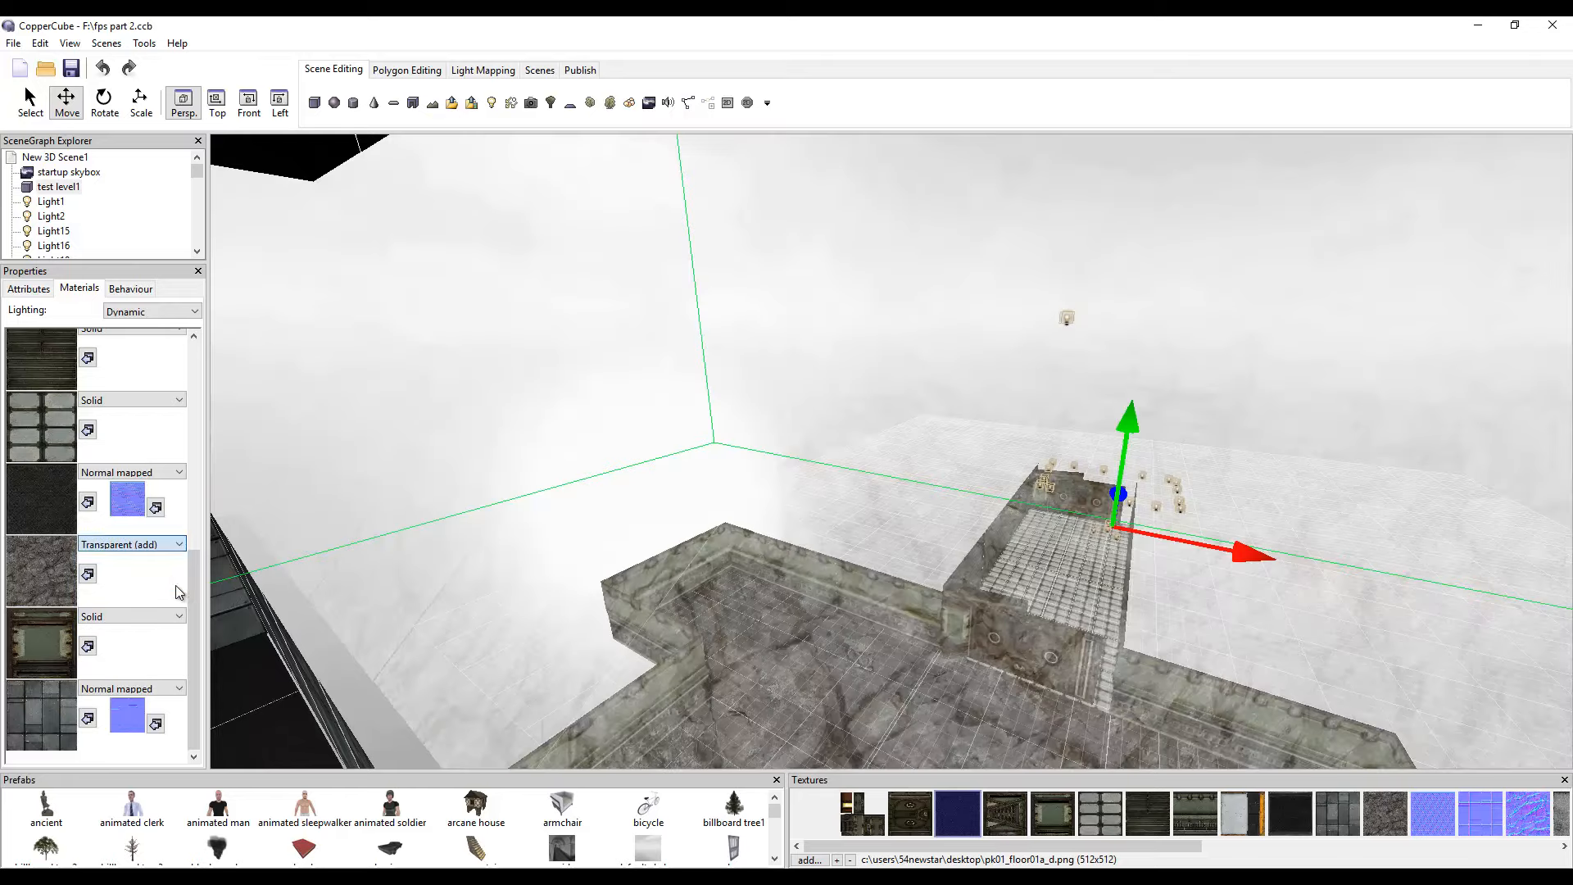
Try the Solid fake reflective material type on the rock texture and look along the rock wall.
{"action": "left_click", "coordinate": [158, 544]}
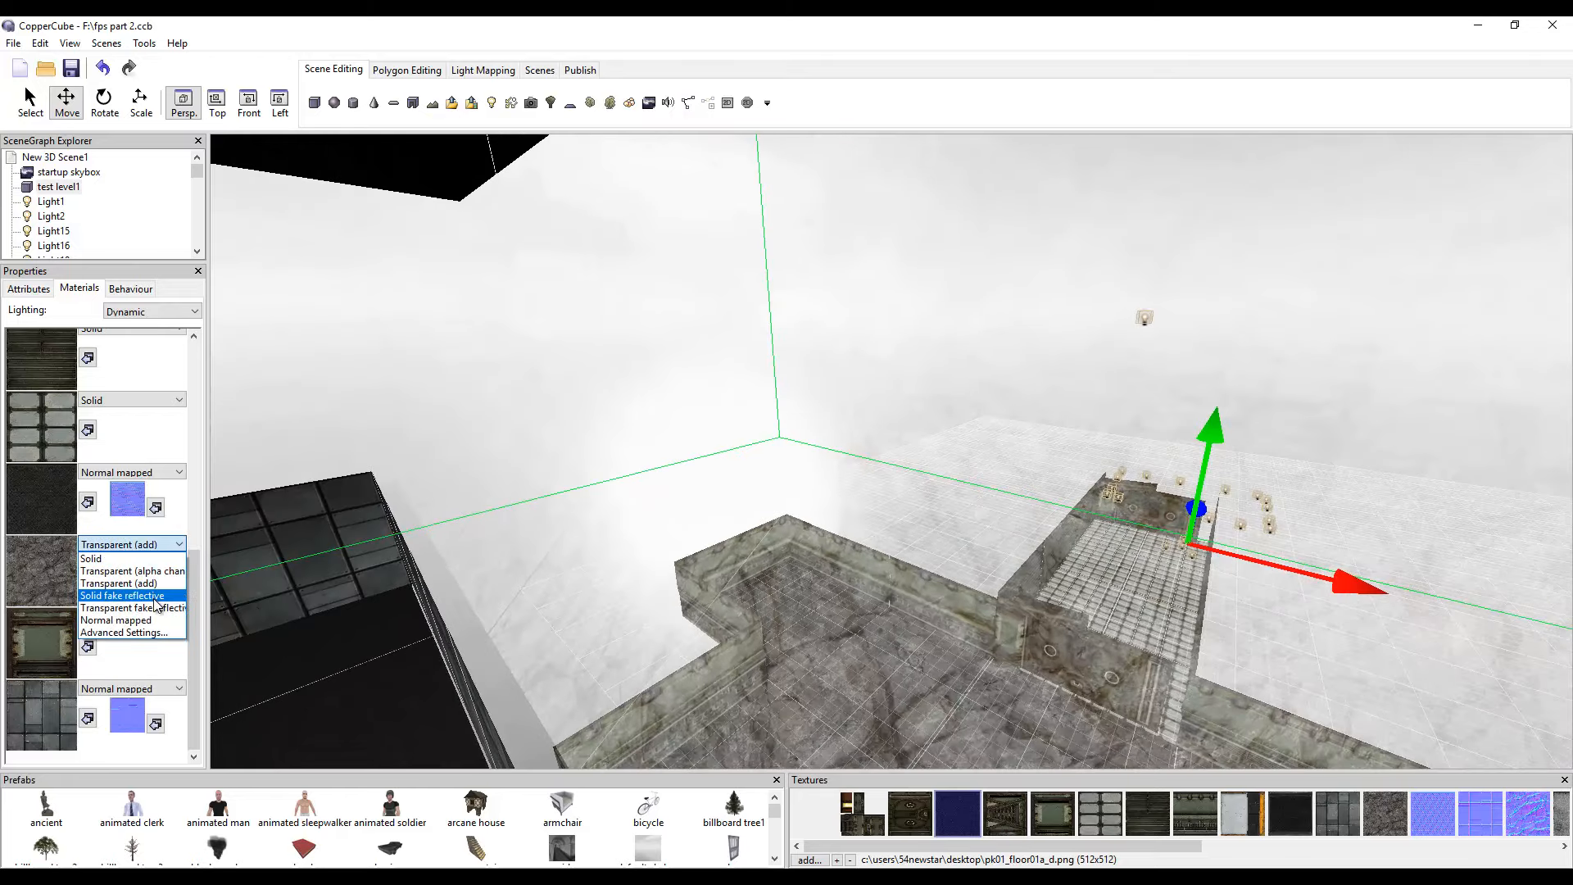
{"action": "left_click", "coordinate": [158, 596]}
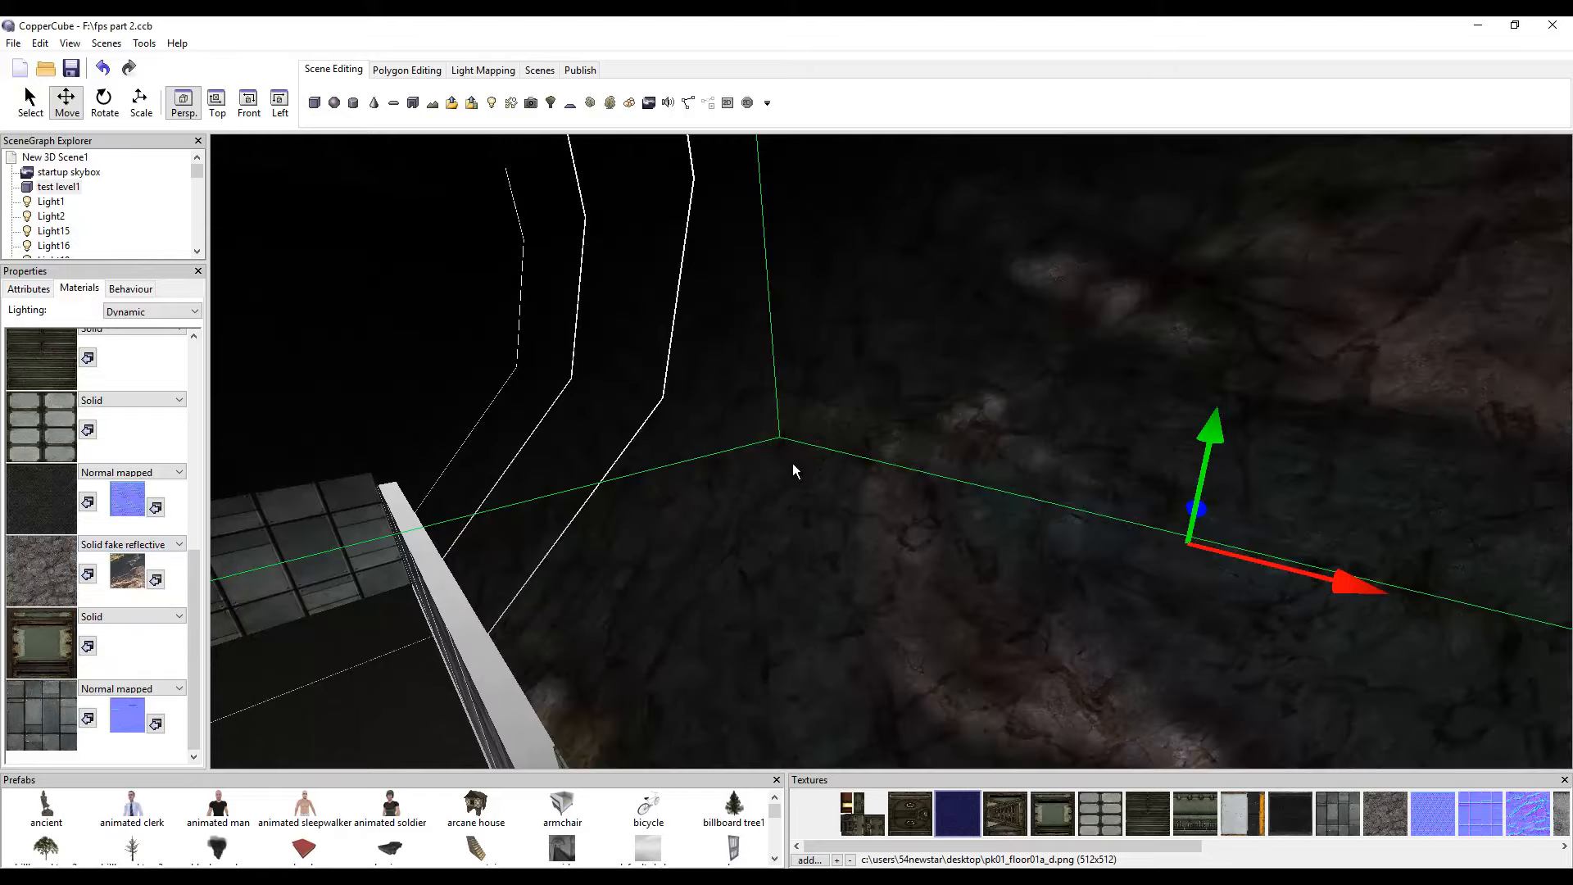
{"action": "left_click_drag", "start_coordinate": [793, 463], "coordinate": [672, 479]}
Switch the rock material to Solid to view the walls without a normal map.
{"action": "left_click", "coordinate": [131, 544]}
{"action": "left_click", "coordinate": [131, 558]}
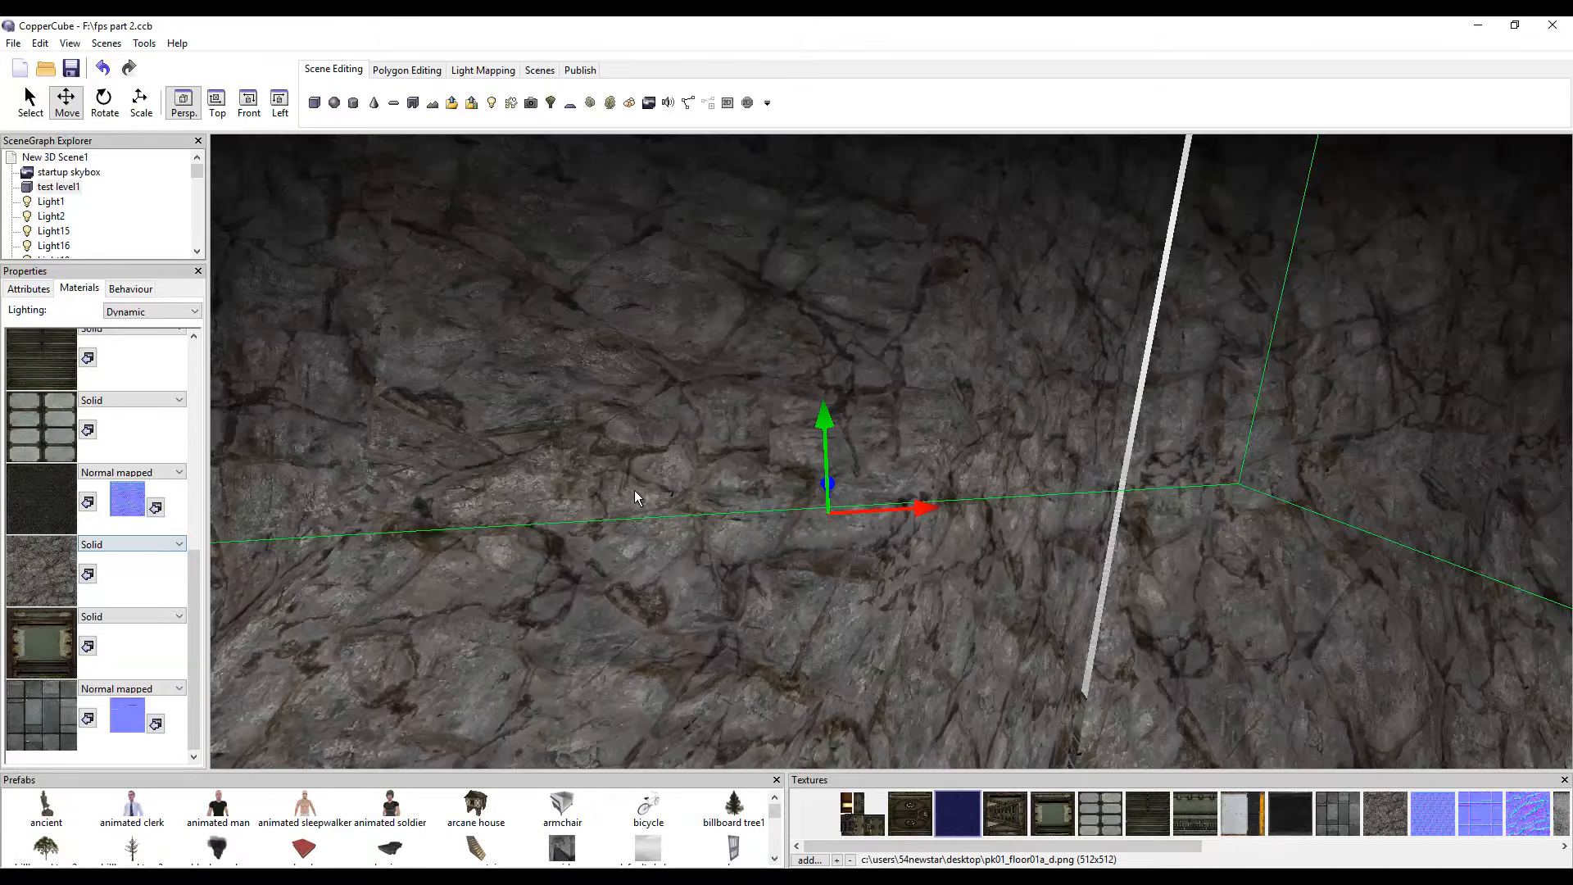
{"action": "left_click_drag", "start_coordinate": [819, 512], "coordinate": [784, 532]}
Set the rock material to Normal mapped with pk02_rock01_n.png as its normal map, and inspect the rock surface.
{"action": "left_click", "coordinate": [127, 545]}
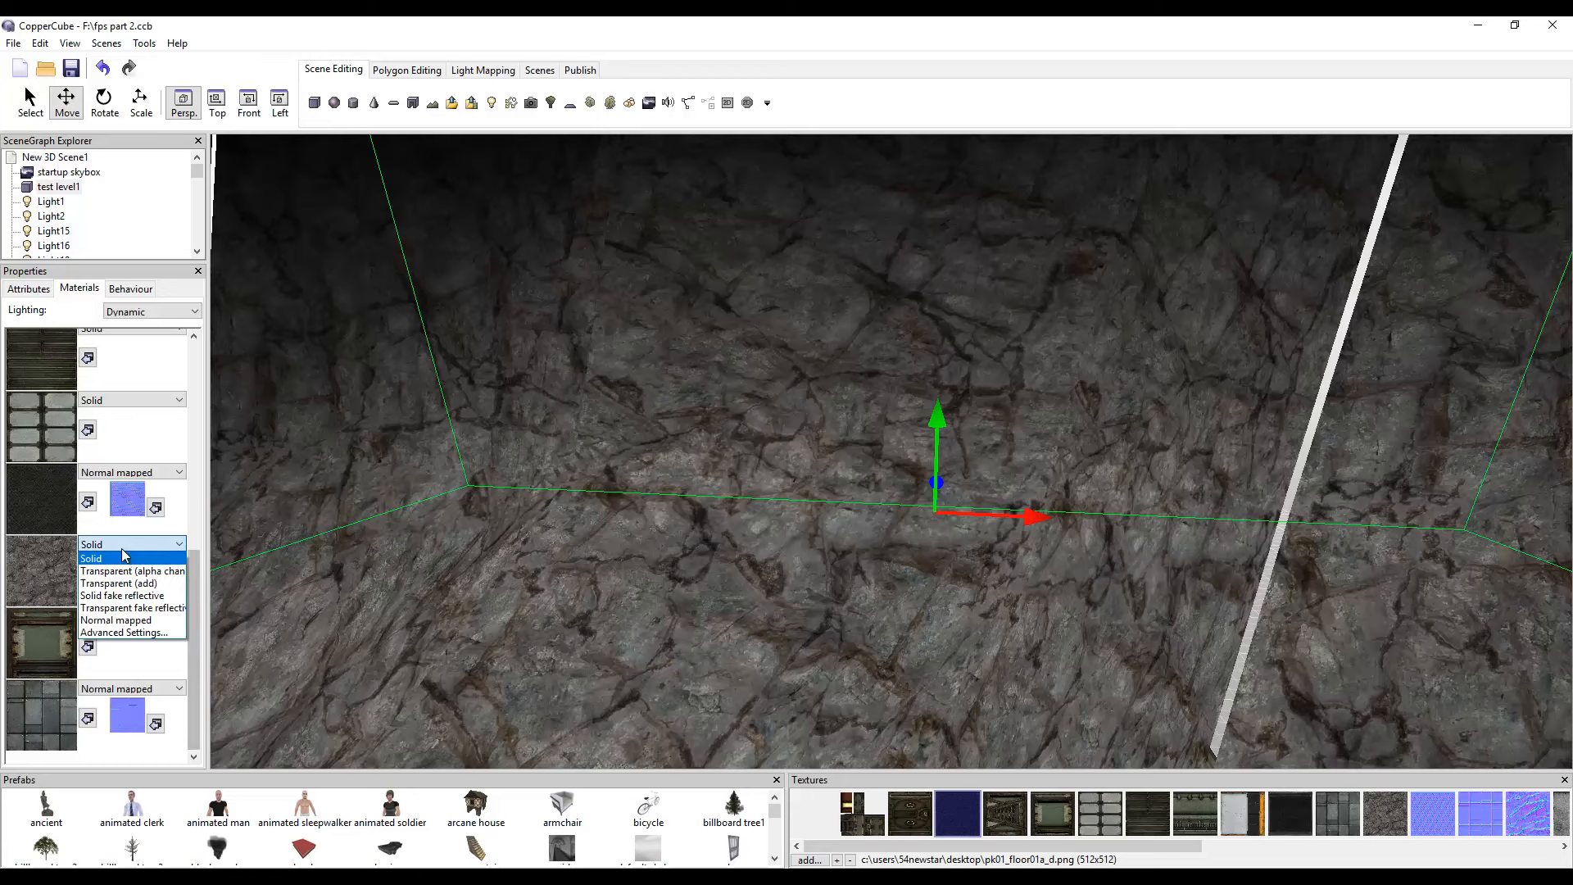
{"action": "left_click", "coordinate": [131, 620]}
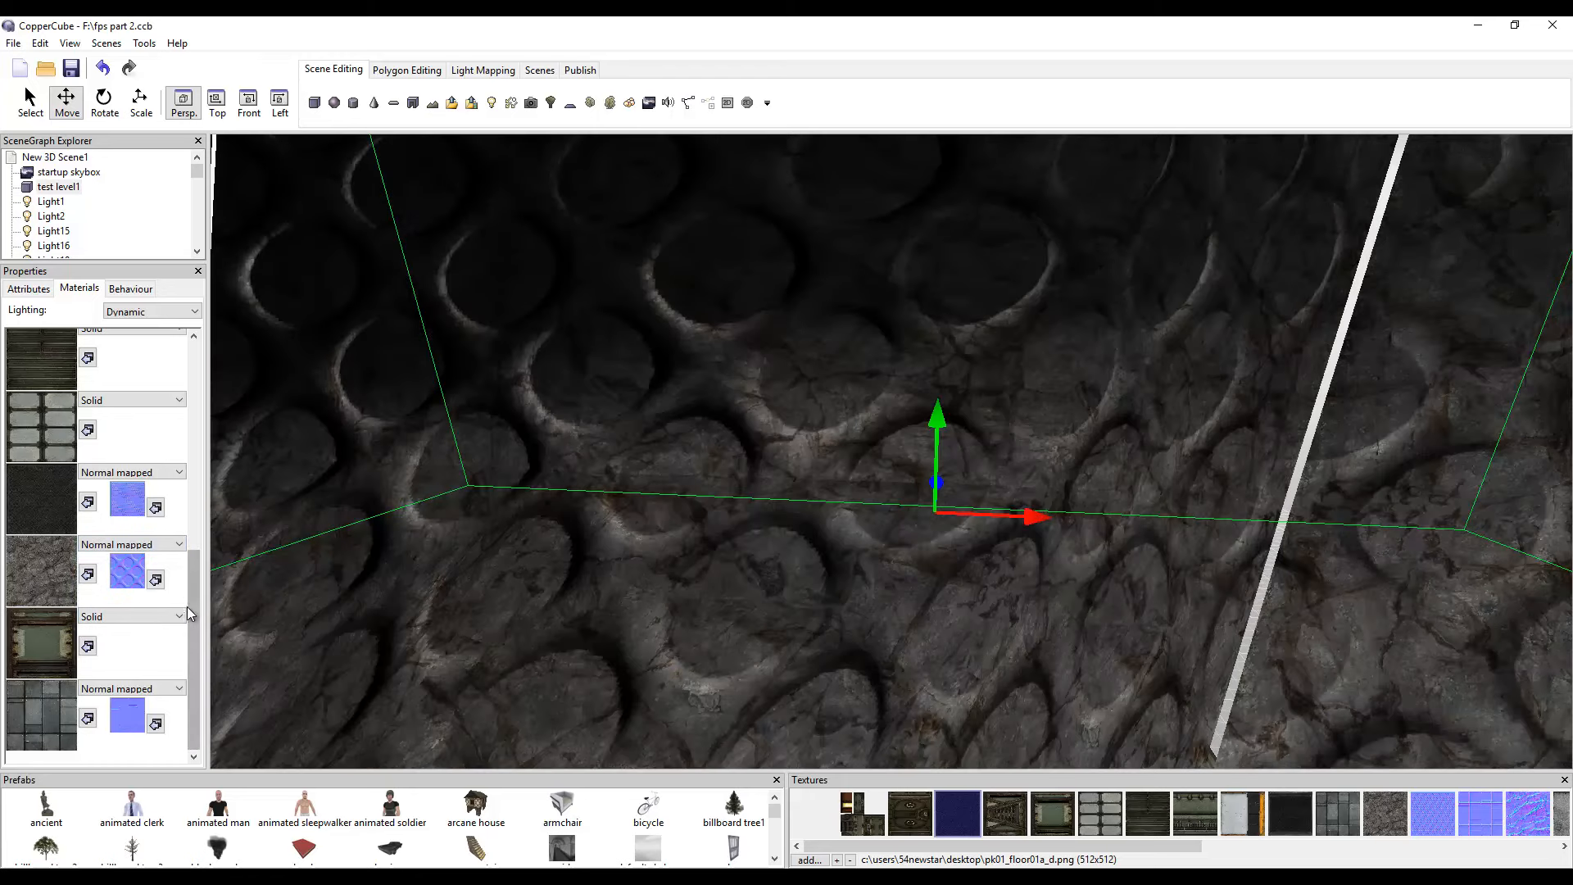
{"action": "left_click", "coordinate": [1532, 811]}
{"action": "left_click", "coordinate": [155, 580]}
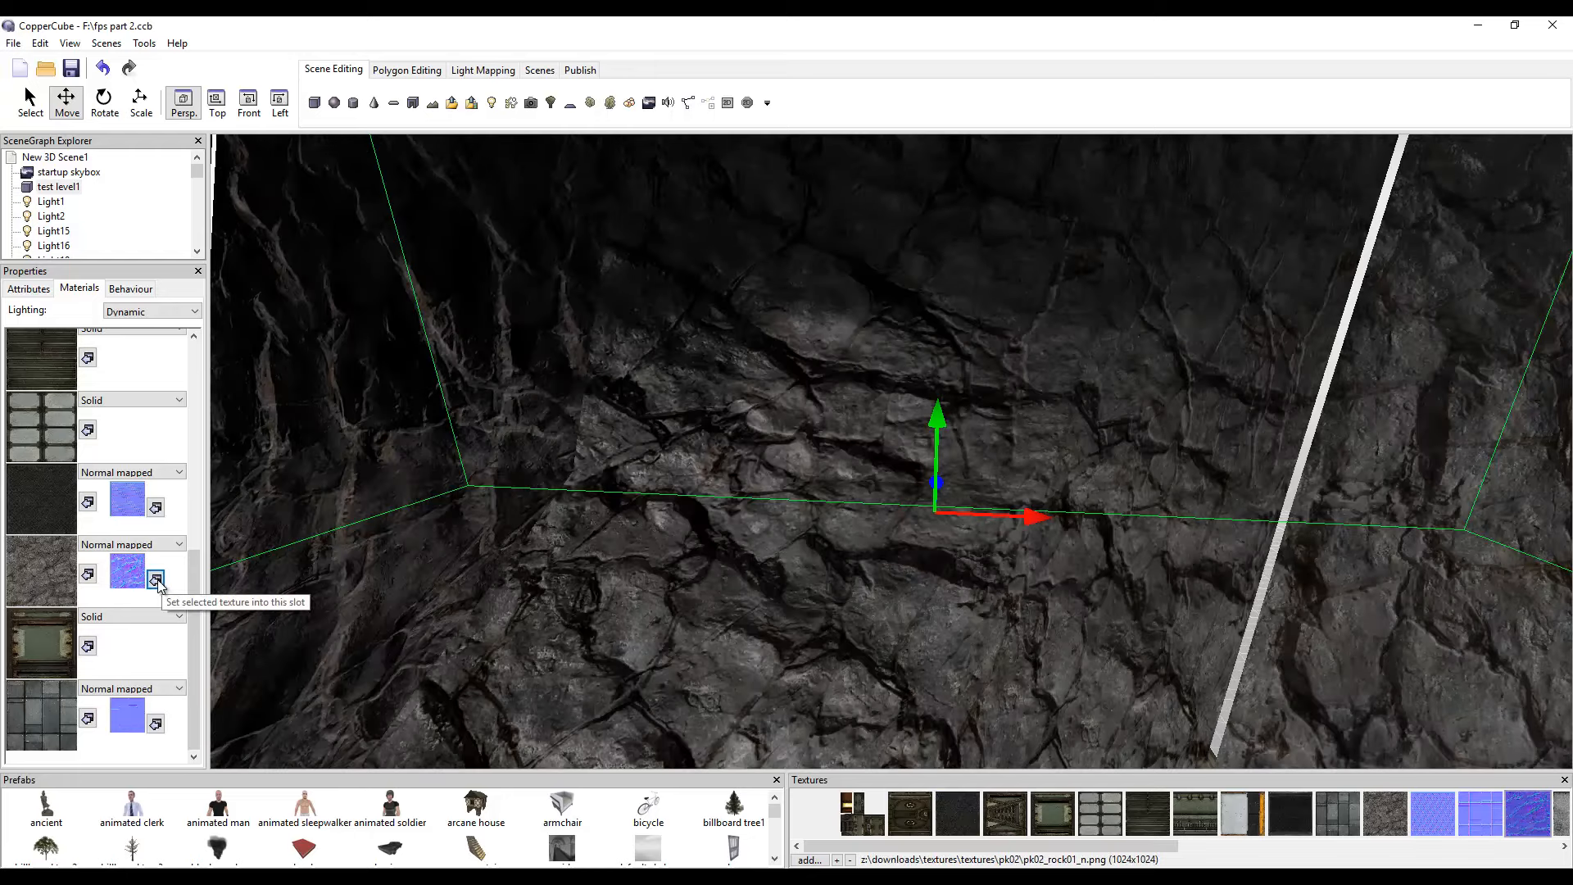
{"action": "scroll", "coordinate": [708, 536], "scroll_direction": "up", "scroll_amount": 2}
{"action": "scroll", "coordinate": [713, 528], "scroll_direction": "up", "scroll_amount": 3}
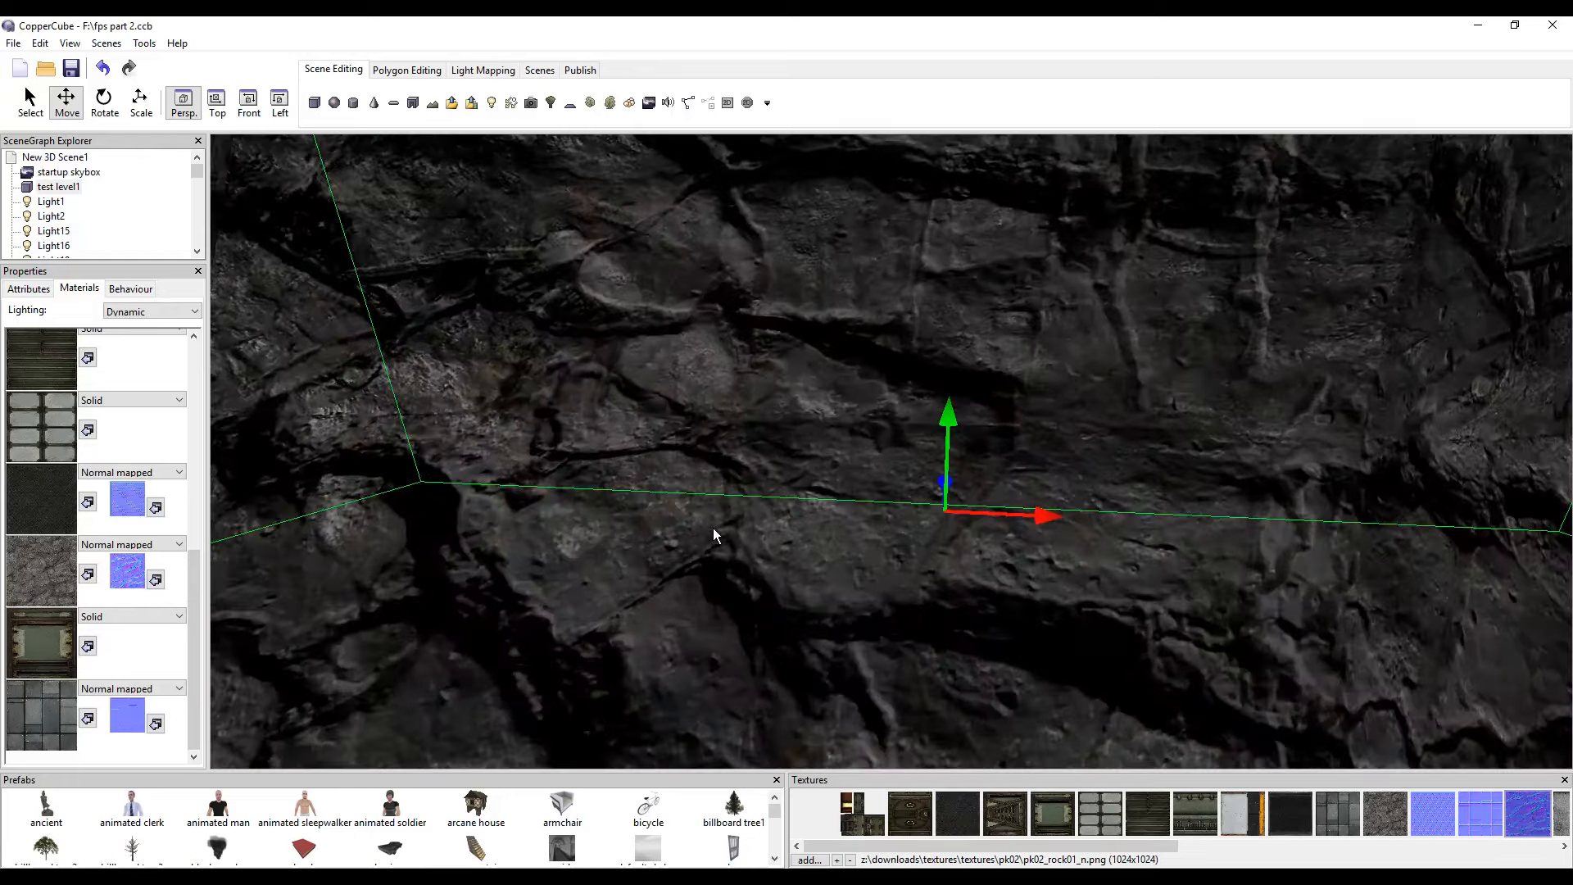
{"action": "scroll", "coordinate": [714, 529], "scroll_direction": "down", "scroll_amount": 5}
{"action": "scroll", "coordinate": [721, 544], "scroll_direction": "down", "scroll_amount": 5}
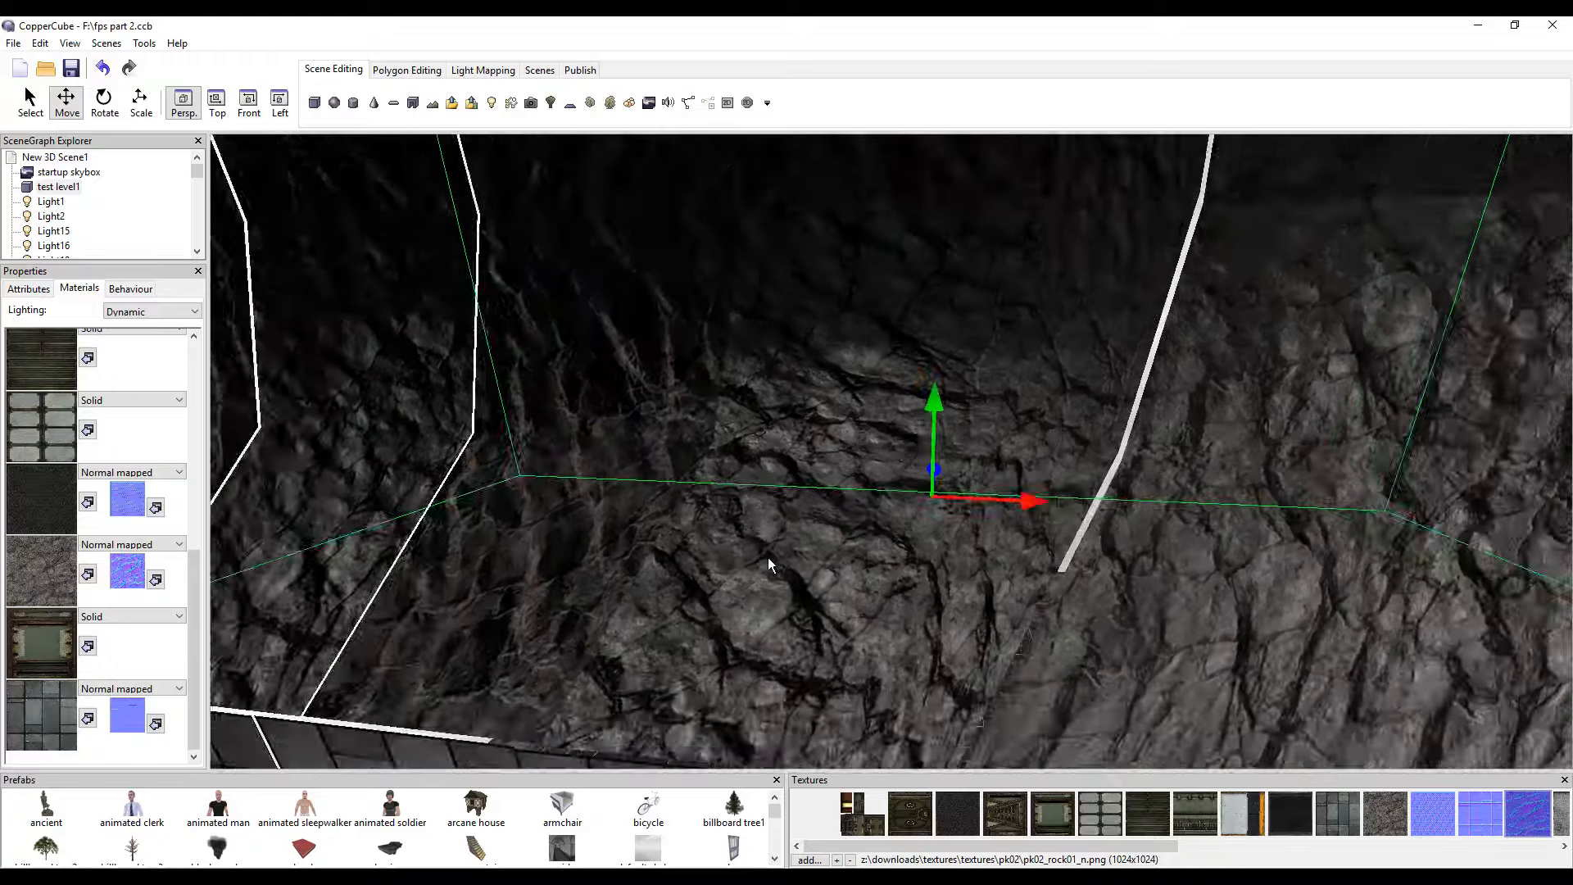
Inspect the normal-mapped rock walls up close and from across the main chamber.
{"action": "scroll", "coordinate": [918, 515], "scroll_direction": "up", "scroll_amount": 3}
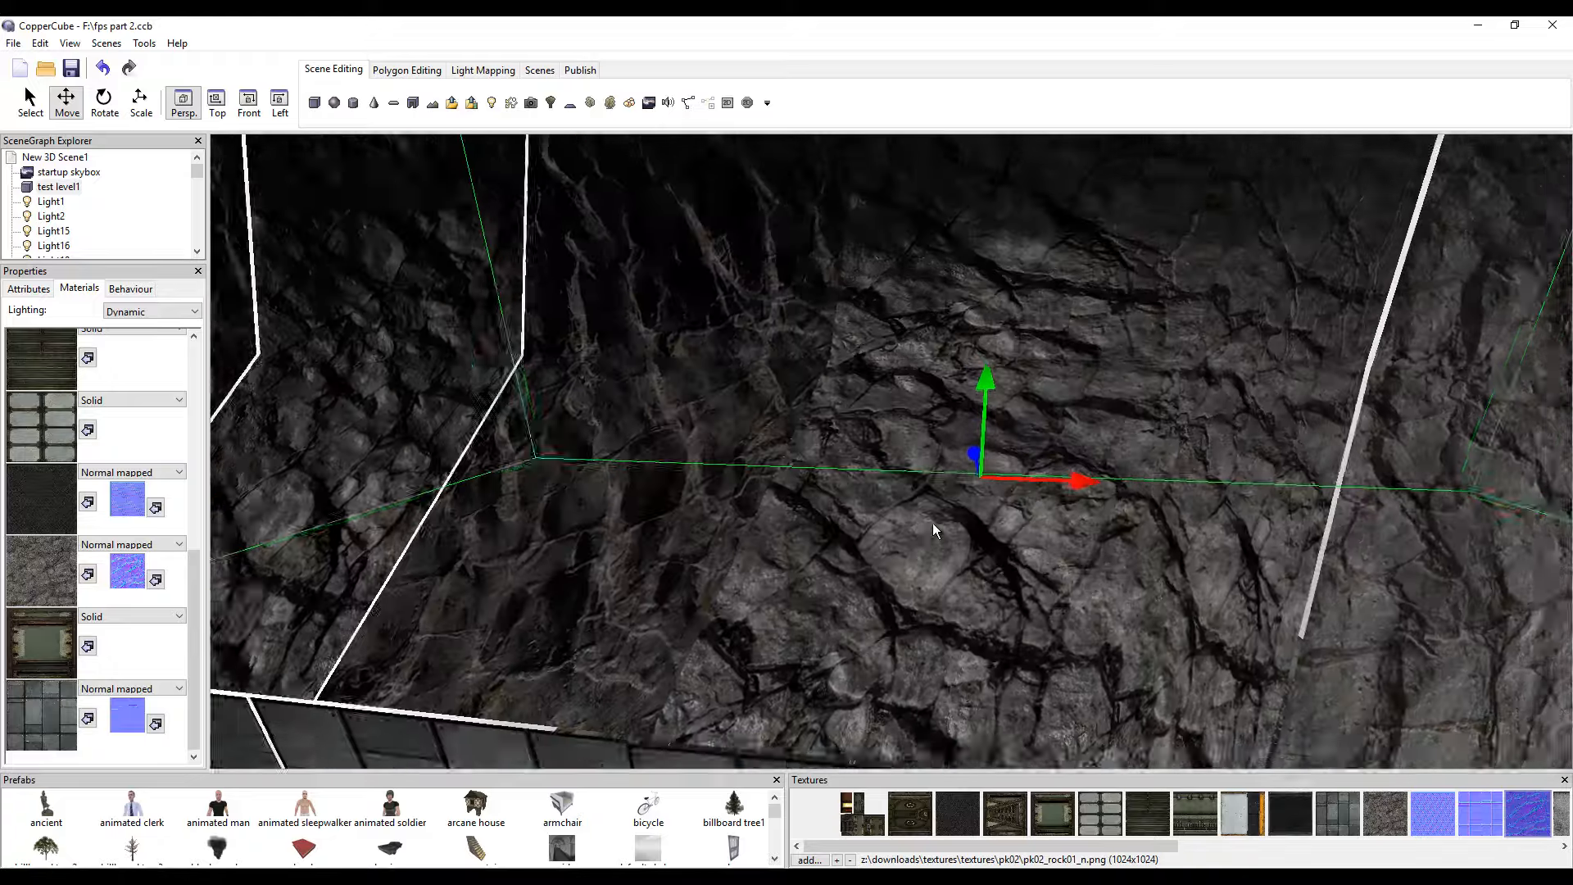
{"action": "middle_click_drag", "start_coordinate": [932, 523], "coordinate": [989, 321]}
{"action": "left_click_drag", "start_coordinate": [990, 321], "coordinate": [858, 750]}
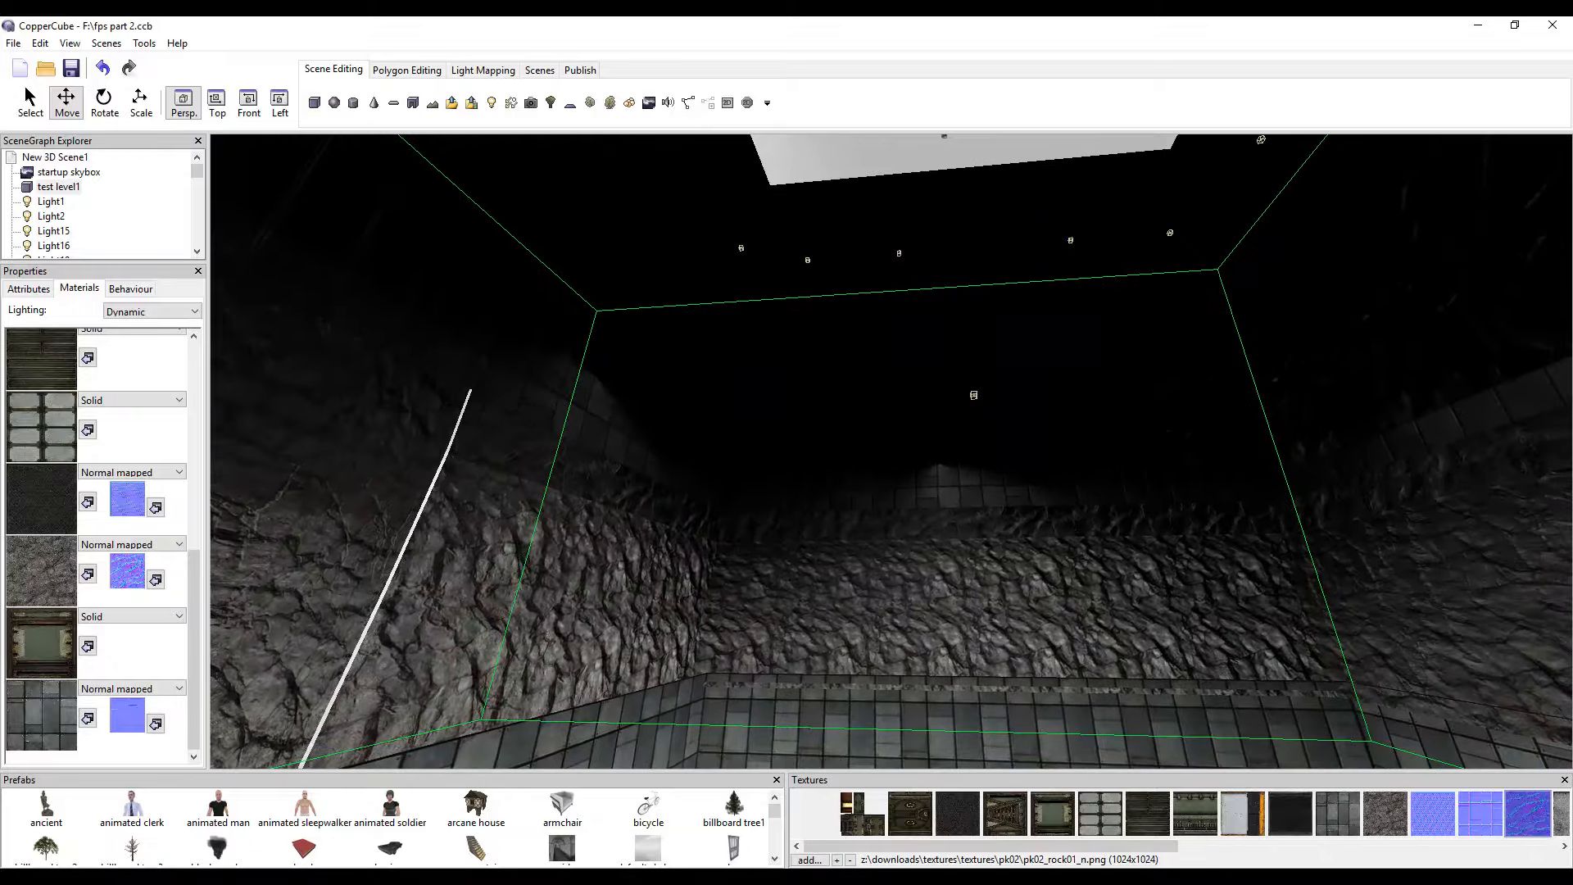
Switch to Blender, enlarge the 3D viewport and frame the whole level model.
{"action": "left_click", "coordinate": [857, 812]}
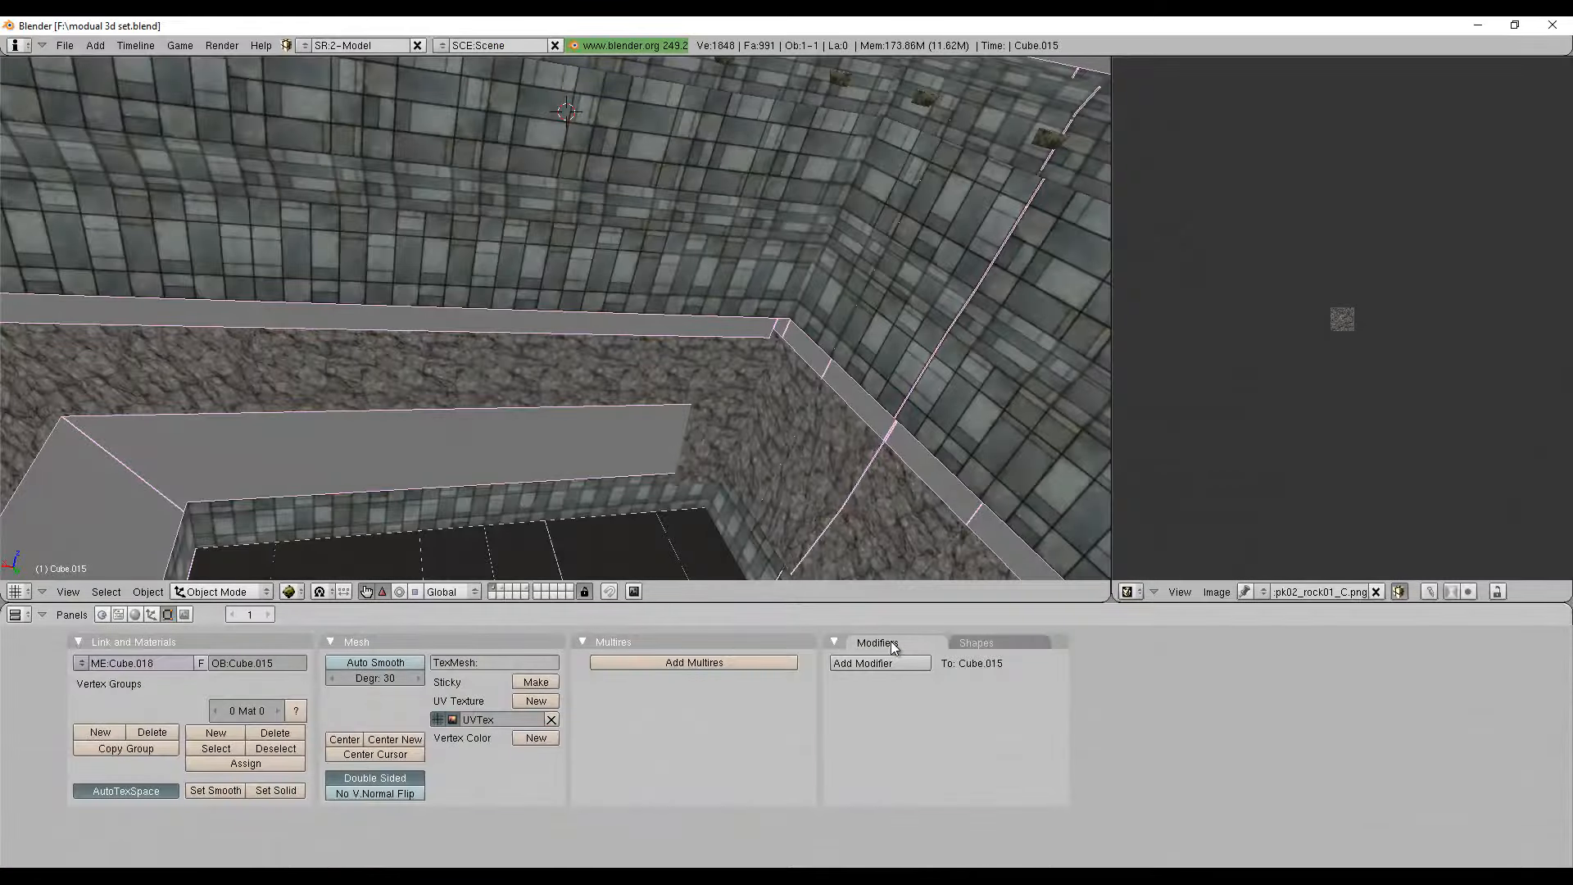
{"action": "left_click_drag", "start_coordinate": [896, 604], "coordinate": [884, 690]}
{"action": "key", "text": "Home"}
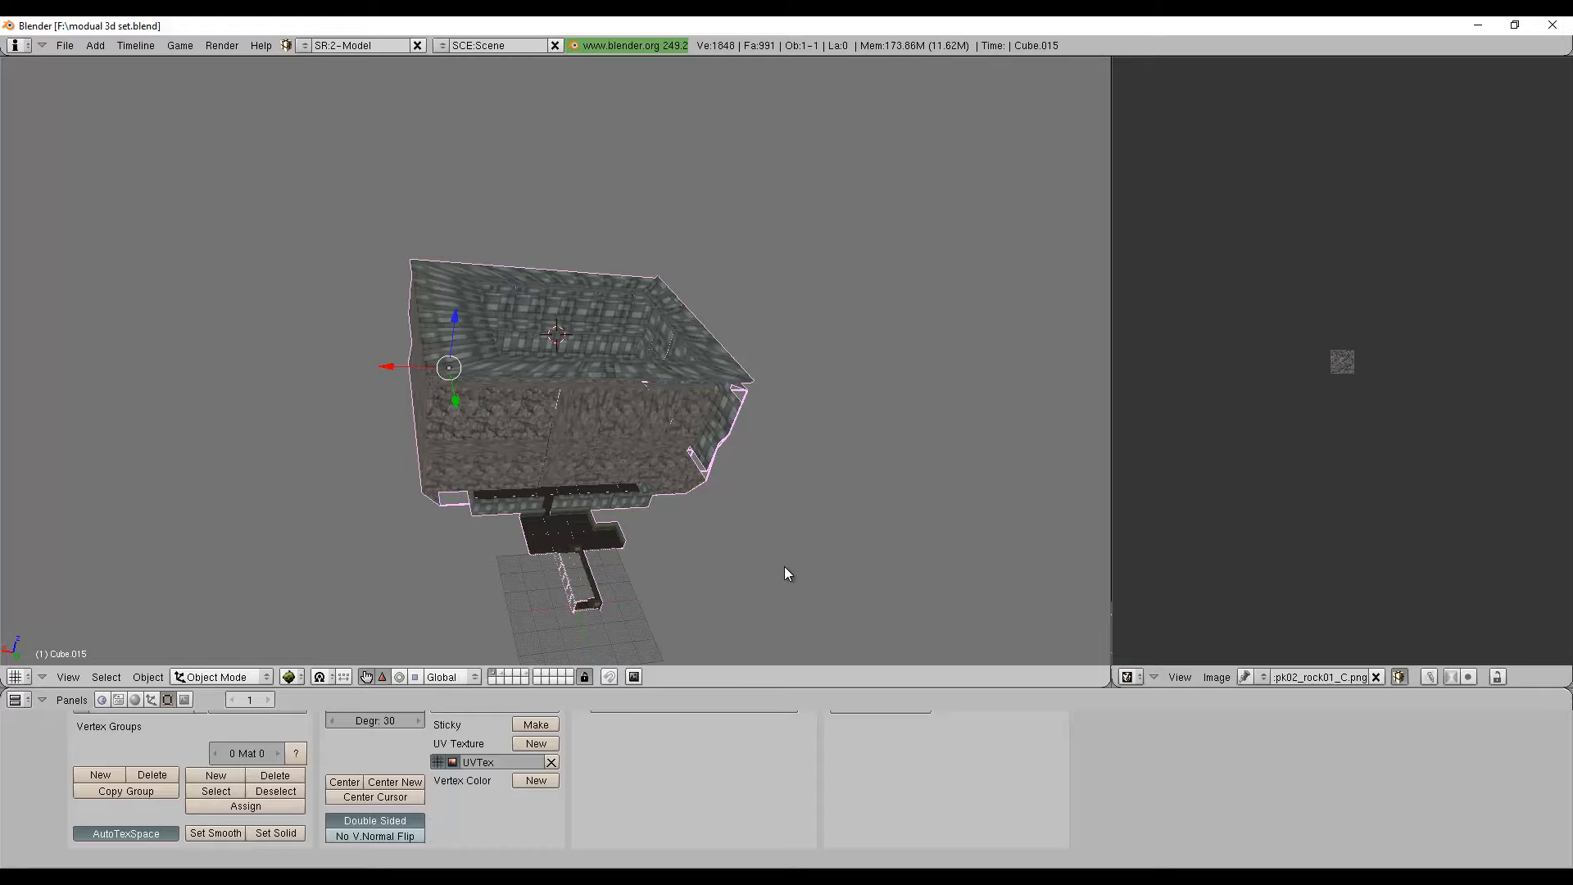
Examine the level model from the chamber's upper rim and rock walls down to the corridor rooms.
{"action": "scroll", "coordinate": [784, 567], "scroll_direction": "up", "scroll_amount": 5}
{"action": "middle_click_drag", "start_coordinate": [773, 551], "coordinate": [590, 467]}
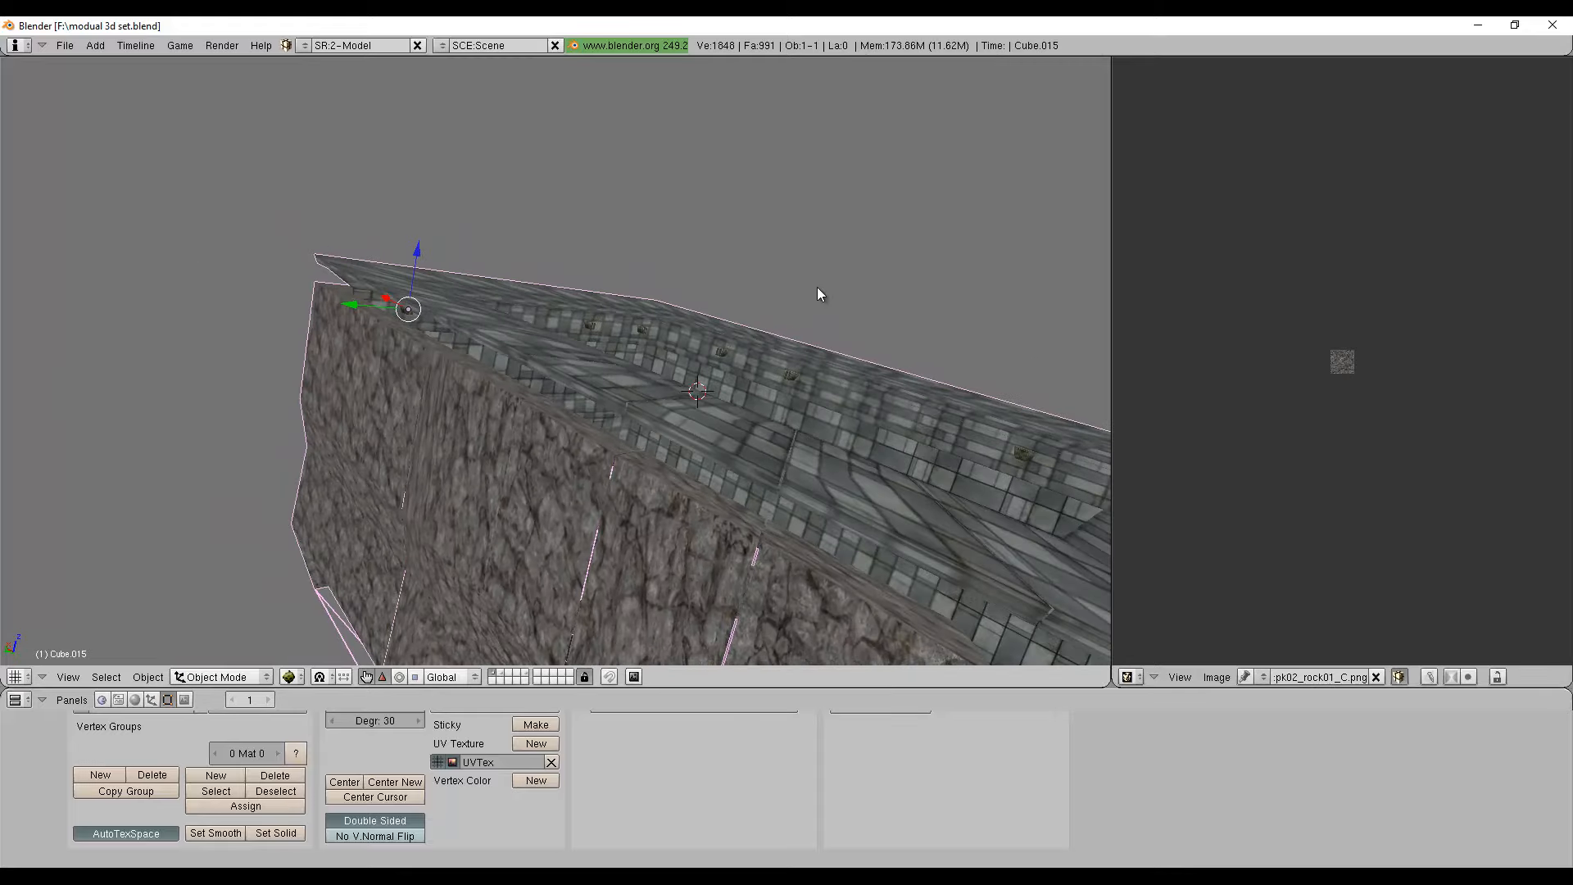
{"action": "middle_click_drag", "start_coordinate": [818, 294], "coordinate": [739, 256]}
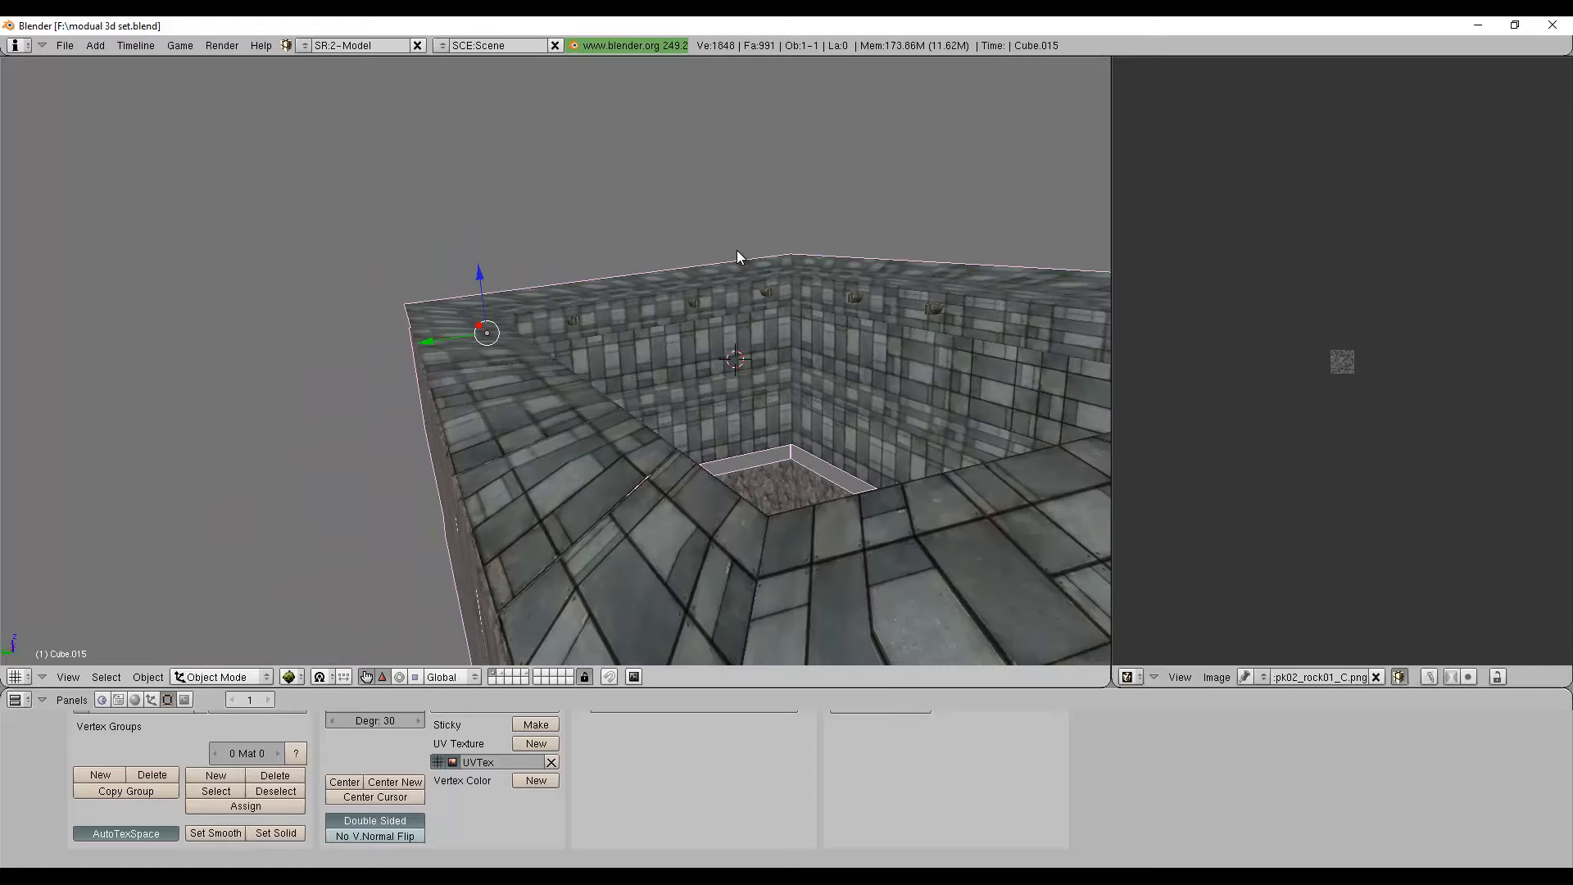
{"action": "middle_click_drag", "start_coordinate": [819, 353], "coordinate": [918, 31], "text": "shift"}
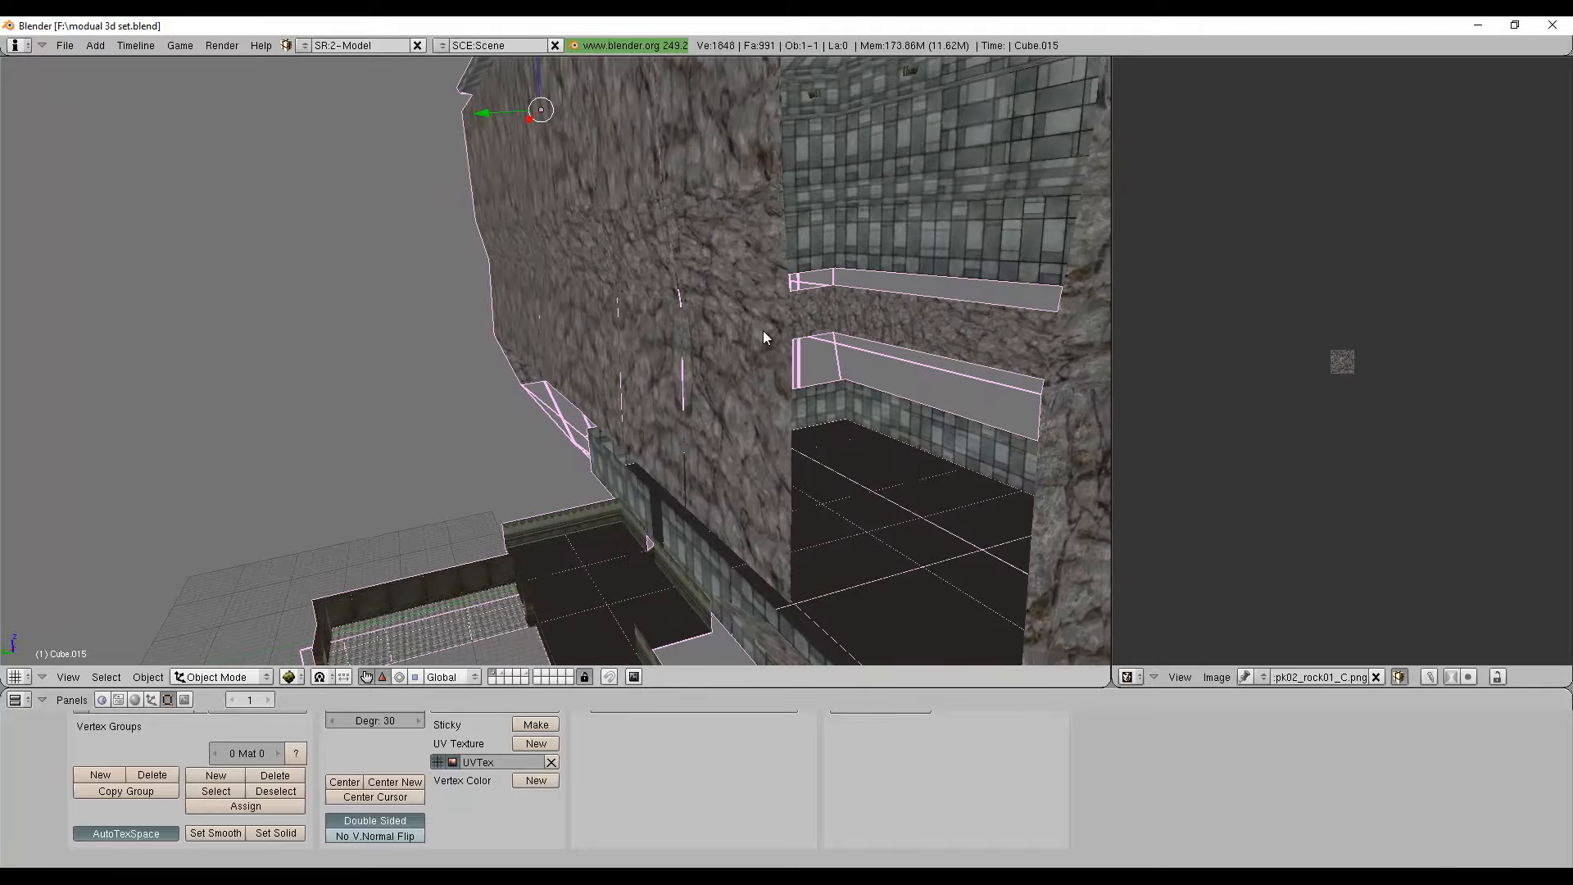
{"action": "scroll", "coordinate": [764, 332], "scroll_direction": "up", "scroll_amount": 5}
{"action": "middle_click_drag", "start_coordinate": [773, 382], "coordinate": [916, 30], "text": "shift"}
{"action": "scroll", "coordinate": [732, 483], "scroll_direction": "down", "scroll_amount": 3}
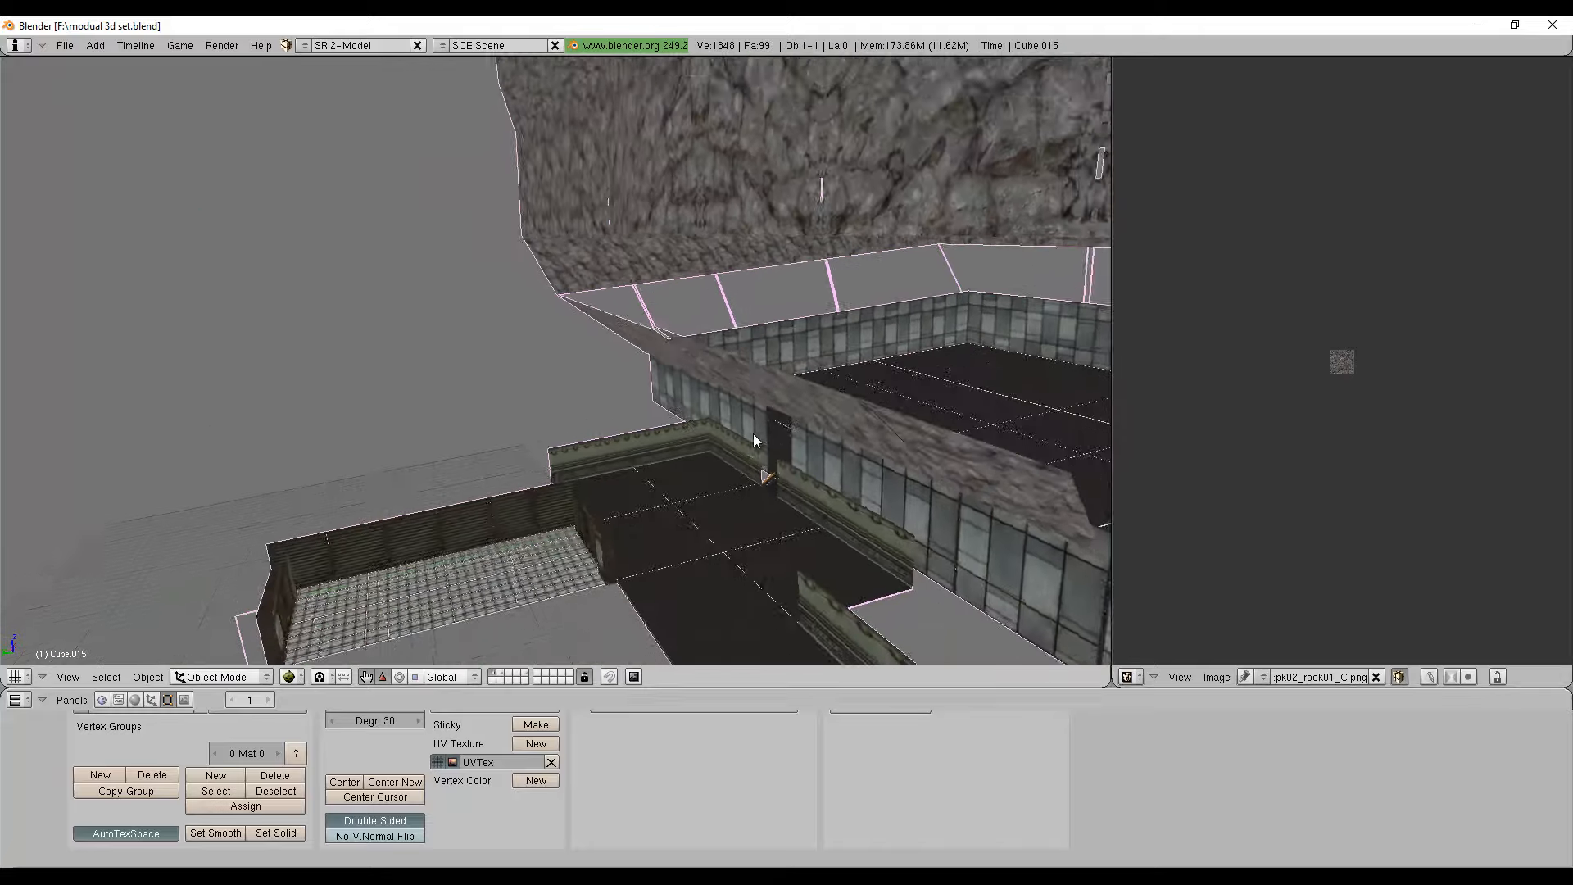
{"action": "middle_click_drag", "start_coordinate": [754, 436], "coordinate": [811, 290]}
{"action": "scroll", "coordinate": [813, 356], "scroll_direction": "up", "scroll_amount": 5}
{"action": "middle_click_drag", "start_coordinate": [816, 352], "coordinate": [861, 357]}
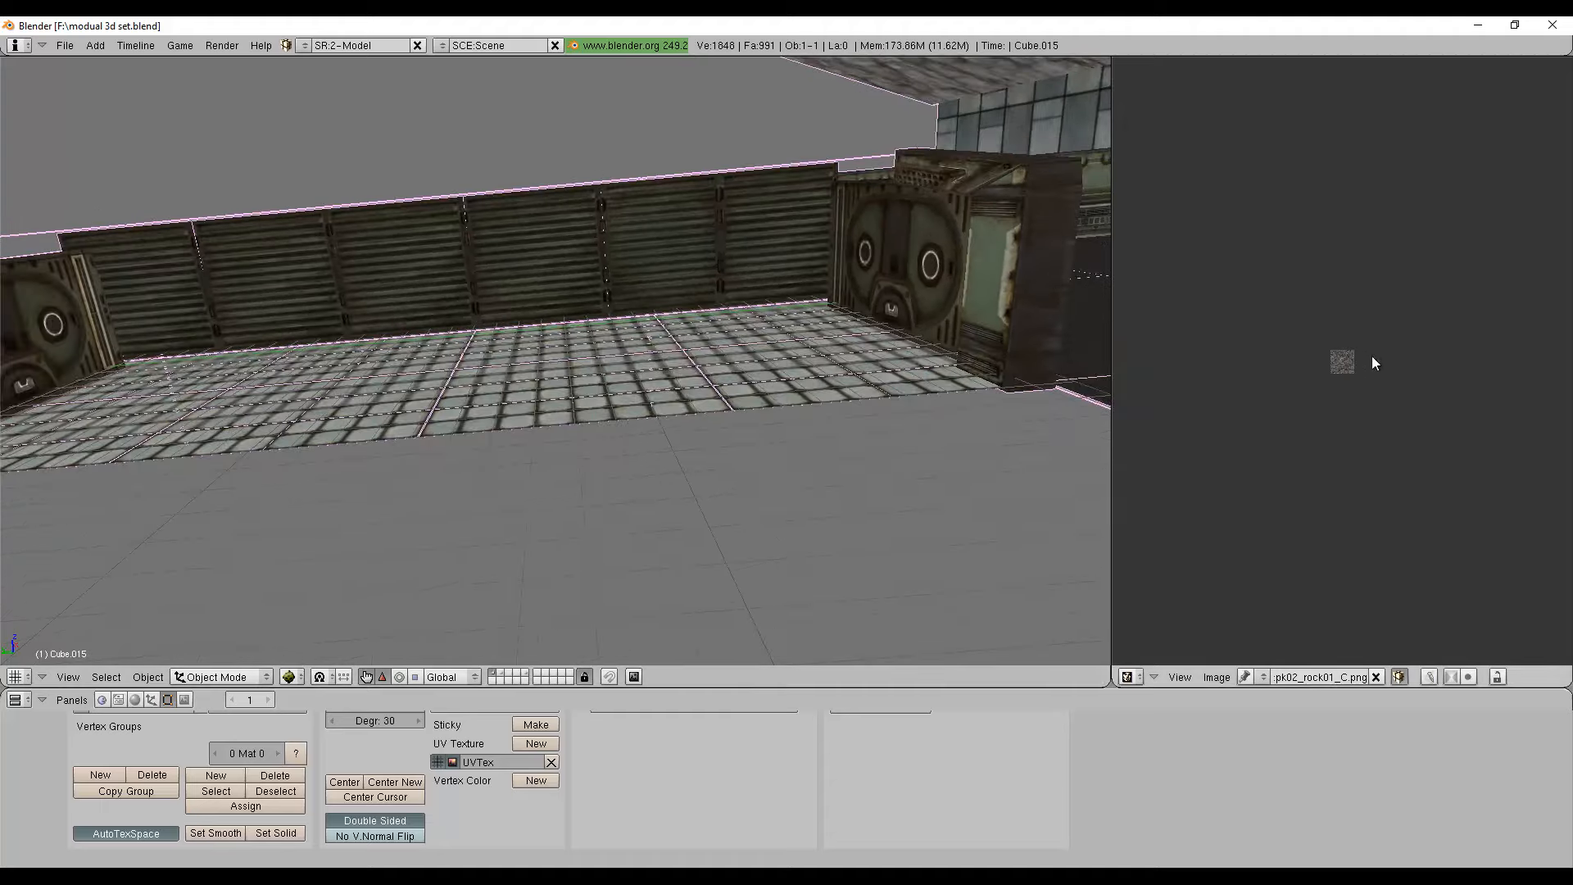
Enlarge the pk02_rock01_C.png texture in the image editor to view its detail.
{"action": "scroll", "coordinate": [1349, 376], "scroll_direction": "up", "scroll_amount": 12}
{"action": "scroll", "coordinate": [1345, 406], "scroll_direction": "down", "scroll_amount": 3}
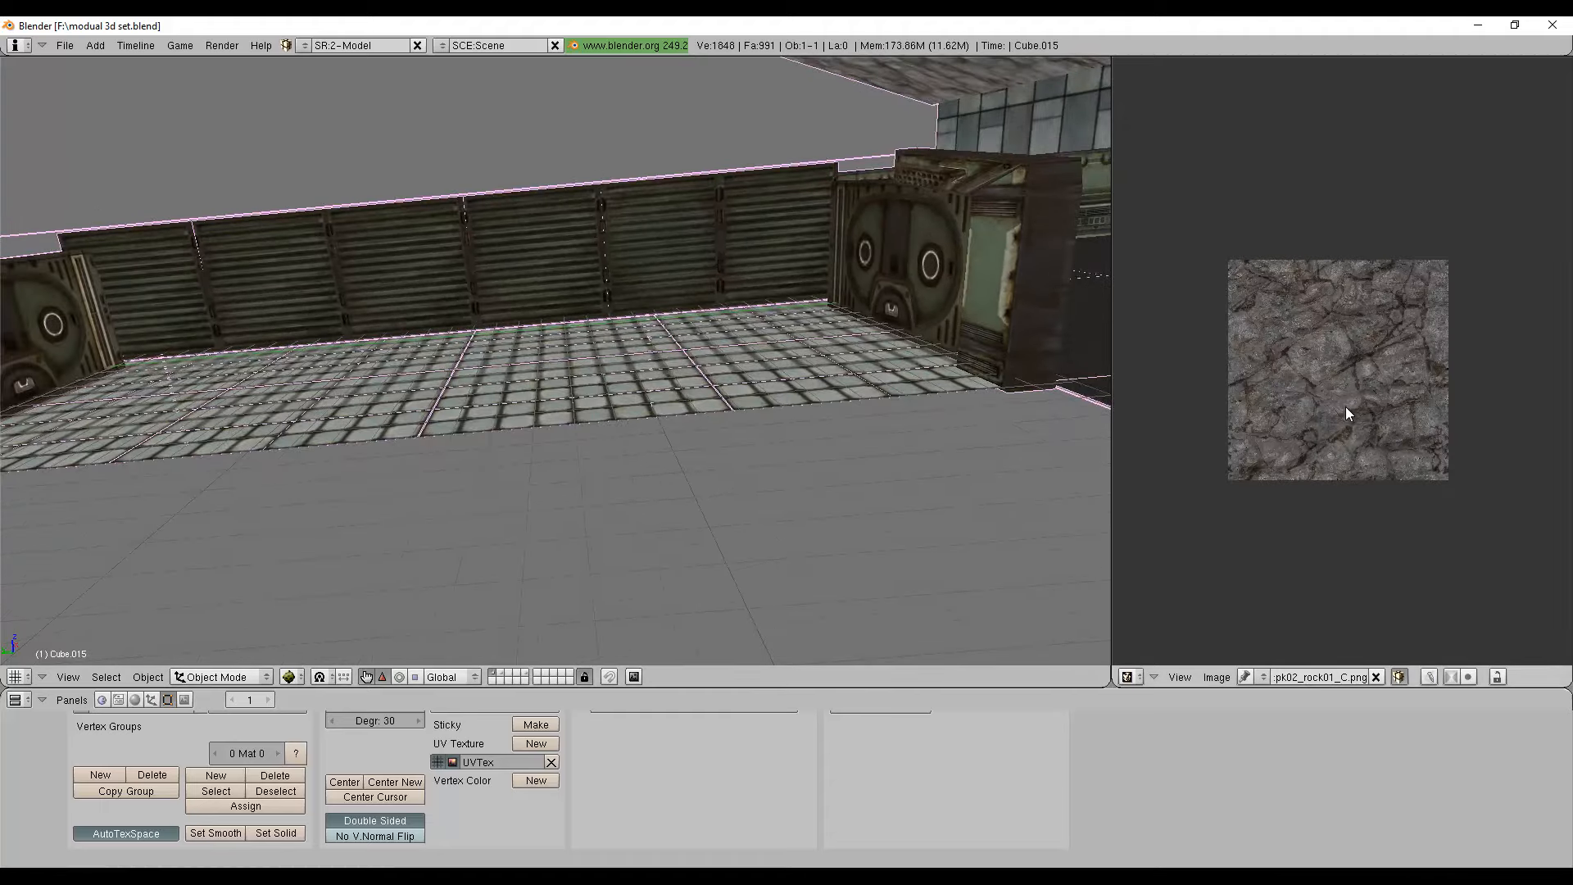
Examine the corridor, the dark floor and the large chamber's tiled and rock walls in the level model.
{"action": "scroll", "coordinate": [975, 338], "scroll_direction": "down", "scroll_amount": 5}
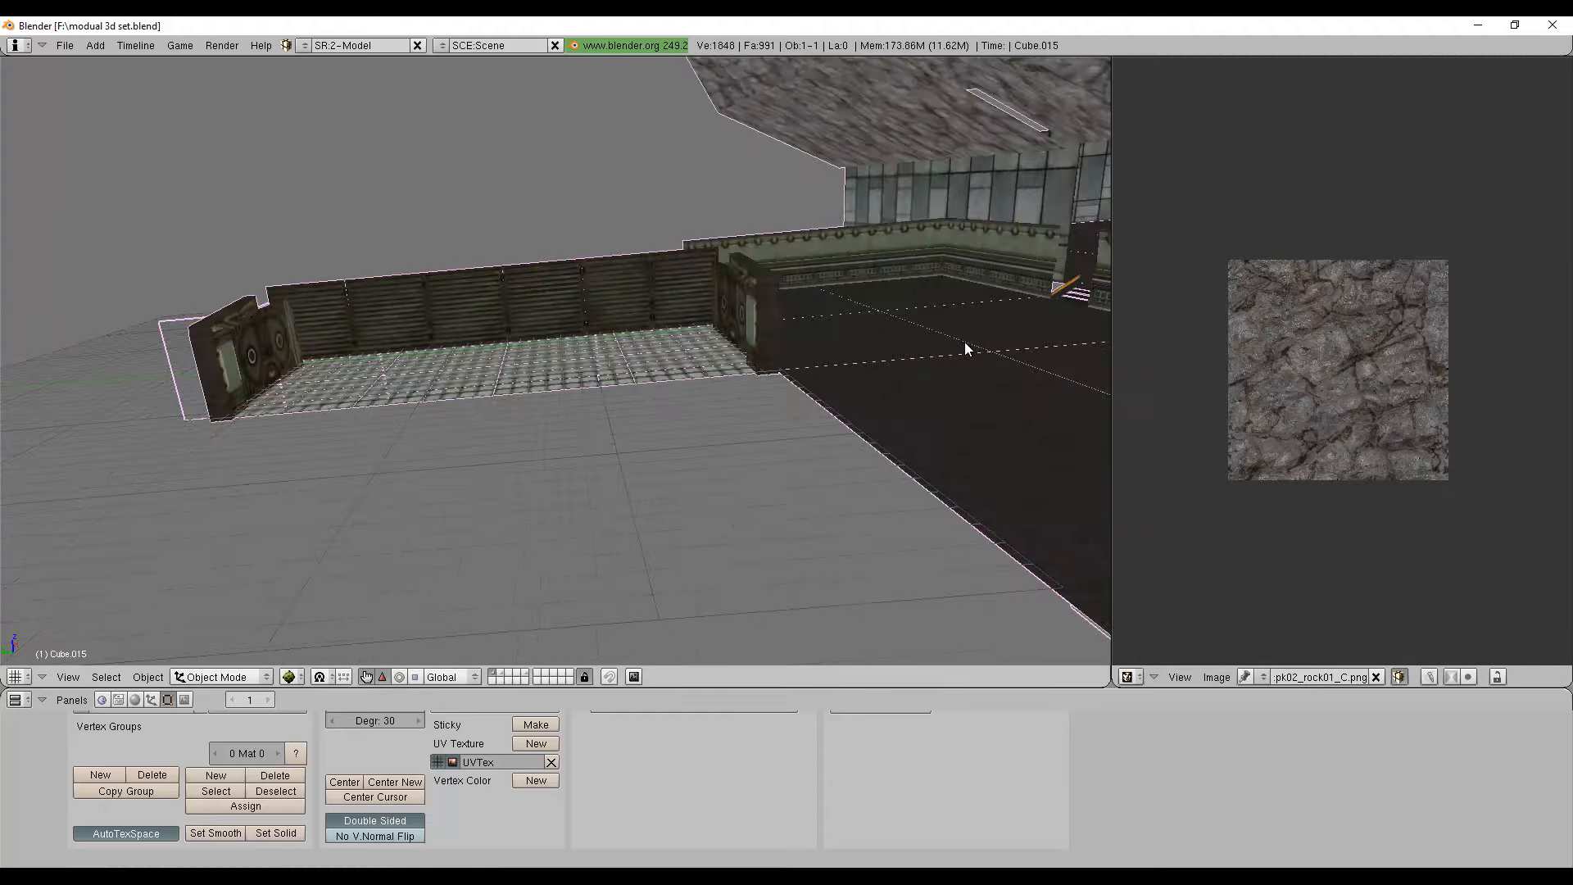
{"action": "middle_click_drag", "start_coordinate": [965, 342], "coordinate": [940, 351]}
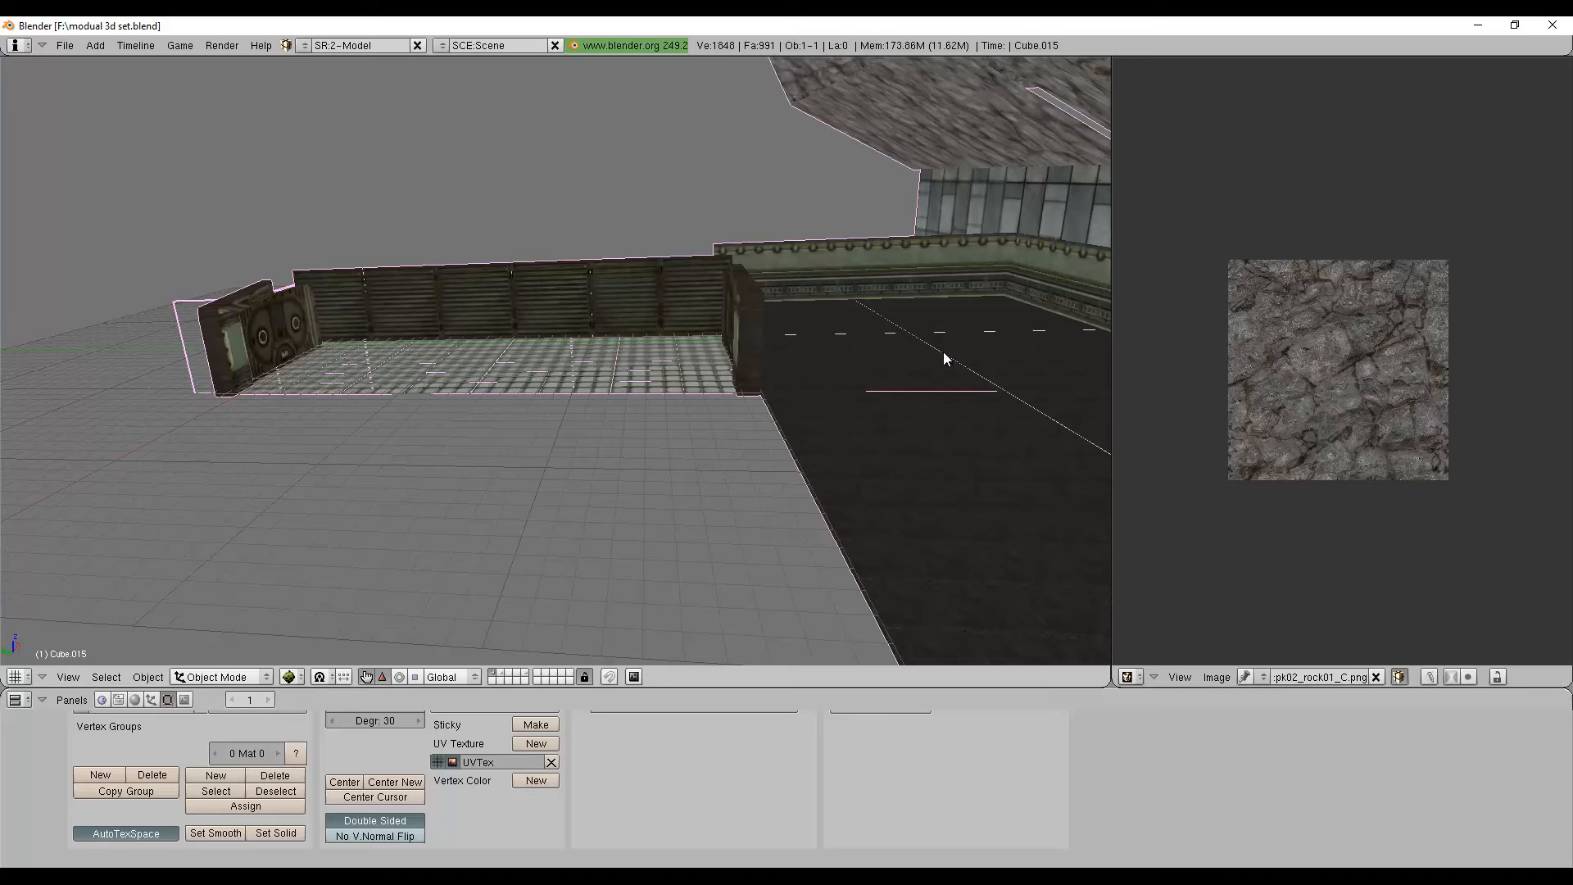
{"action": "middle_click_drag", "start_coordinate": [990, 371], "coordinate": [144, 542]}
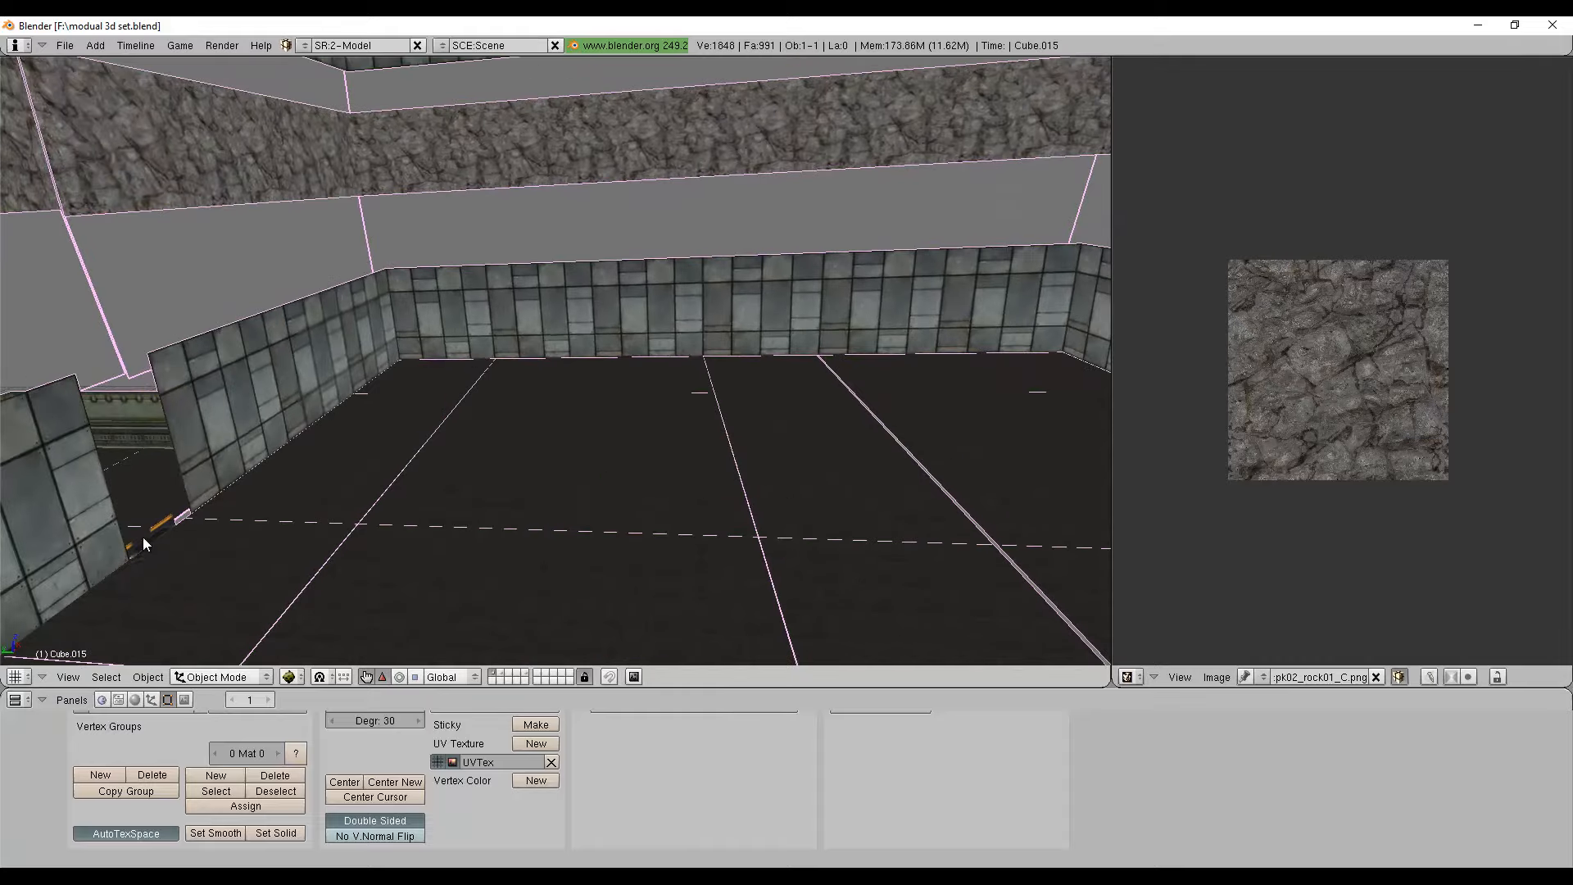
{"action": "scroll", "coordinate": [521, 303], "scroll_direction": "down", "scroll_amount": 6}
{"action": "scroll", "coordinate": [521, 313], "scroll_direction": "up", "scroll_amount": 5}
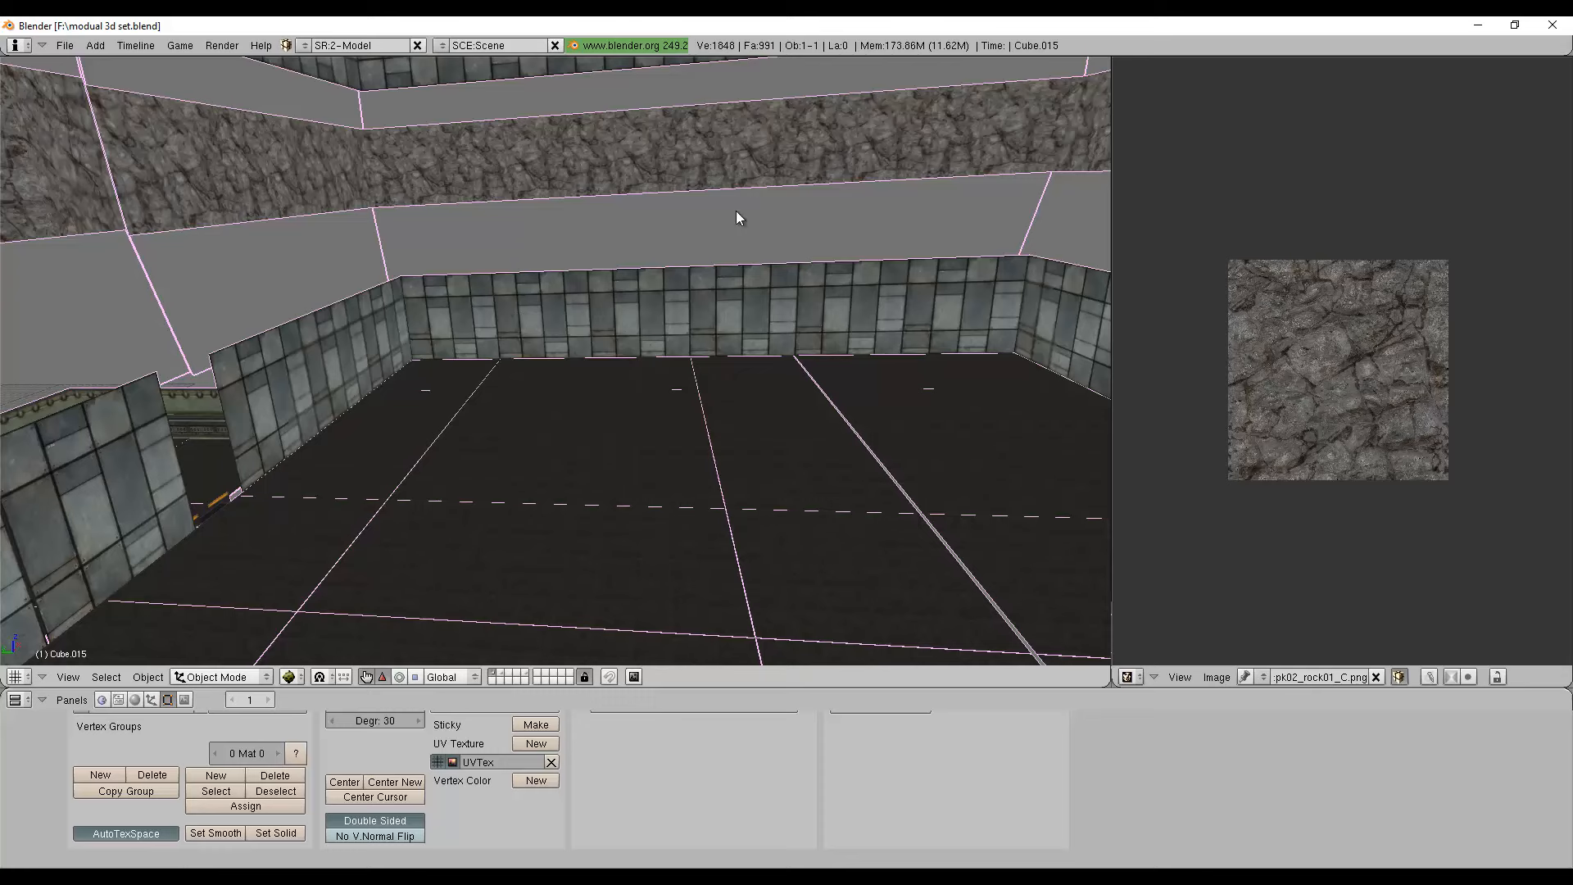
{"action": "middle_click_drag", "start_coordinate": [737, 213], "coordinate": [443, 266]}
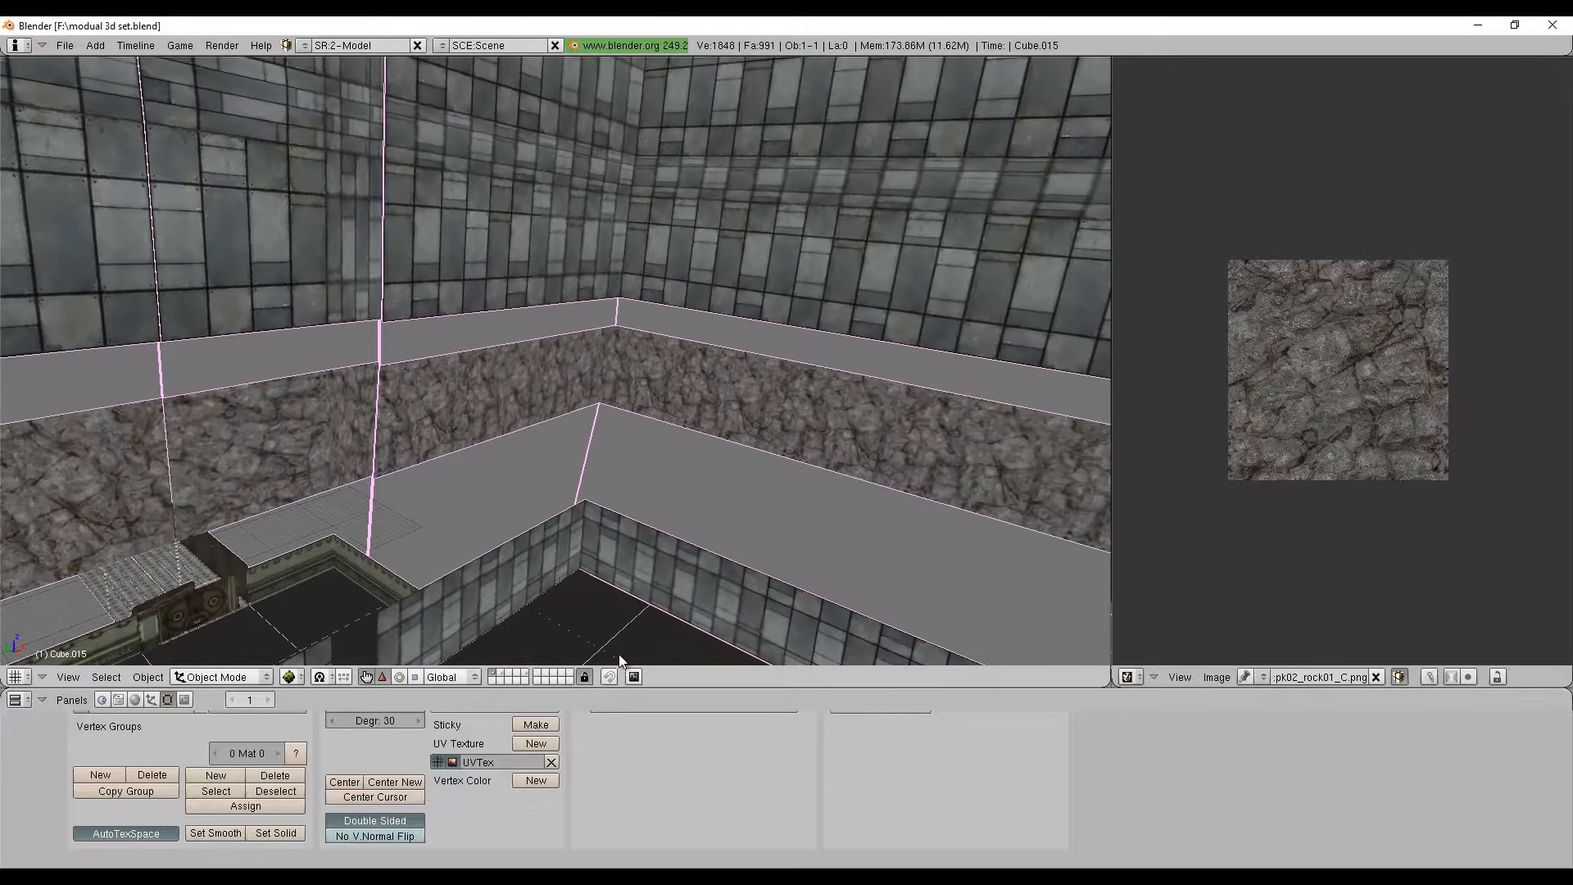
{"action": "middle_click_drag", "start_coordinate": [636, 454], "coordinate": [711, 340]}
Check the matching CopperCube scene, return to Blender and examine the level's rock walls from outside.
{"action": "left_click", "coordinate": [819, 880]}
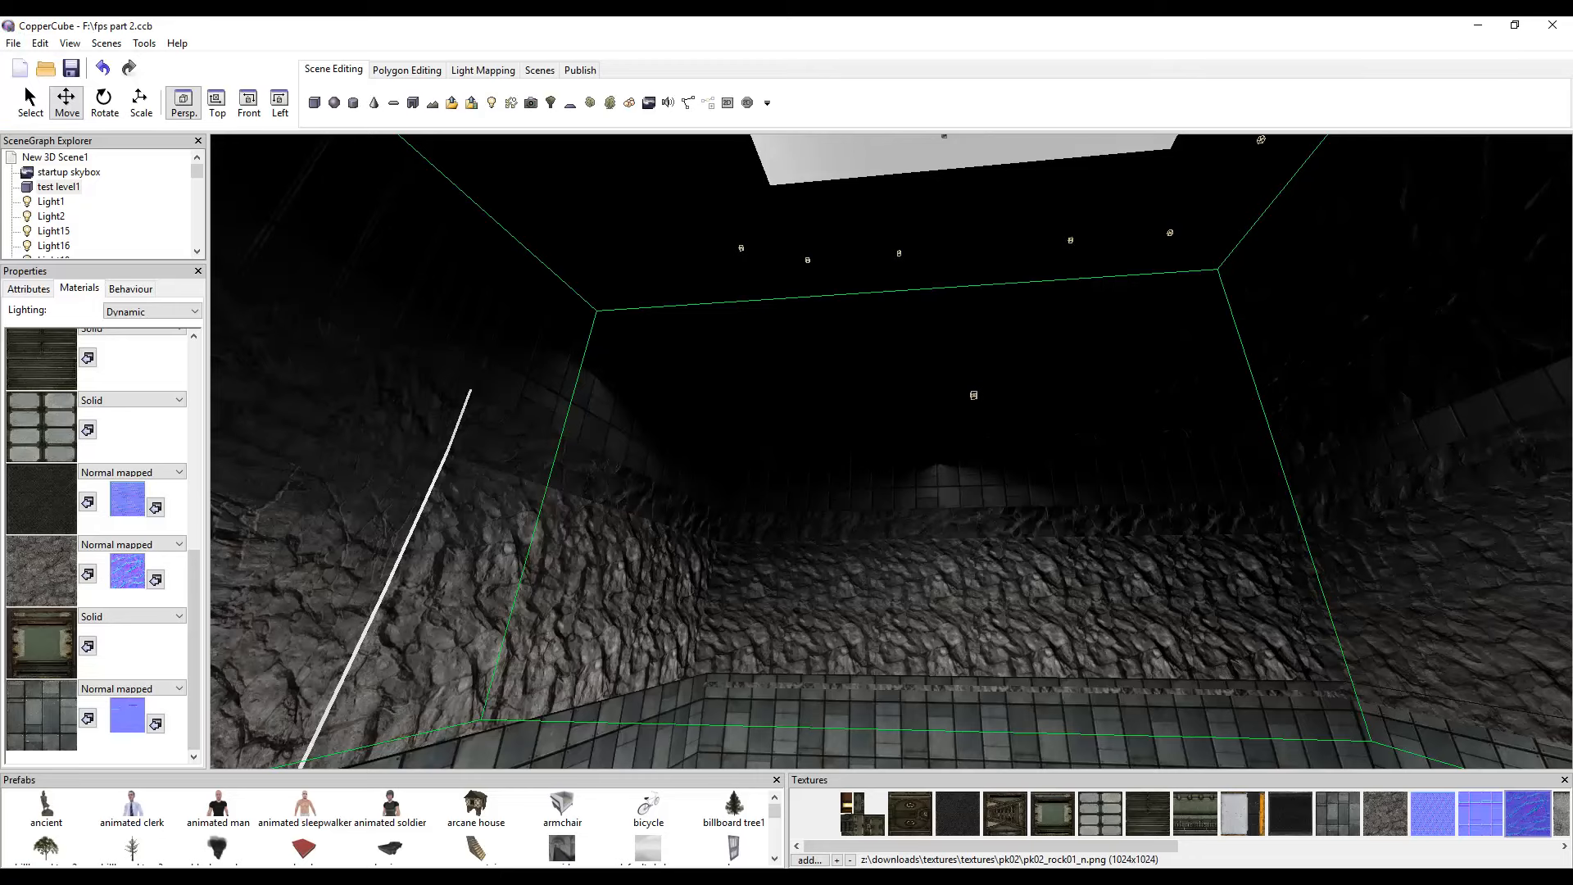
{"action": "left_click", "coordinate": [737, 880]}
{"action": "middle_click_drag", "start_coordinate": [735, 343], "coordinate": [858, 304]}
{"action": "scroll", "coordinate": [857, 303], "scroll_direction": "down", "scroll_amount": 6}
{"action": "middle_click_drag", "start_coordinate": [705, 296], "coordinate": [666, 390]}
{"action": "scroll", "coordinate": [667, 390], "scroll_direction": "up", "scroll_amount": 3}
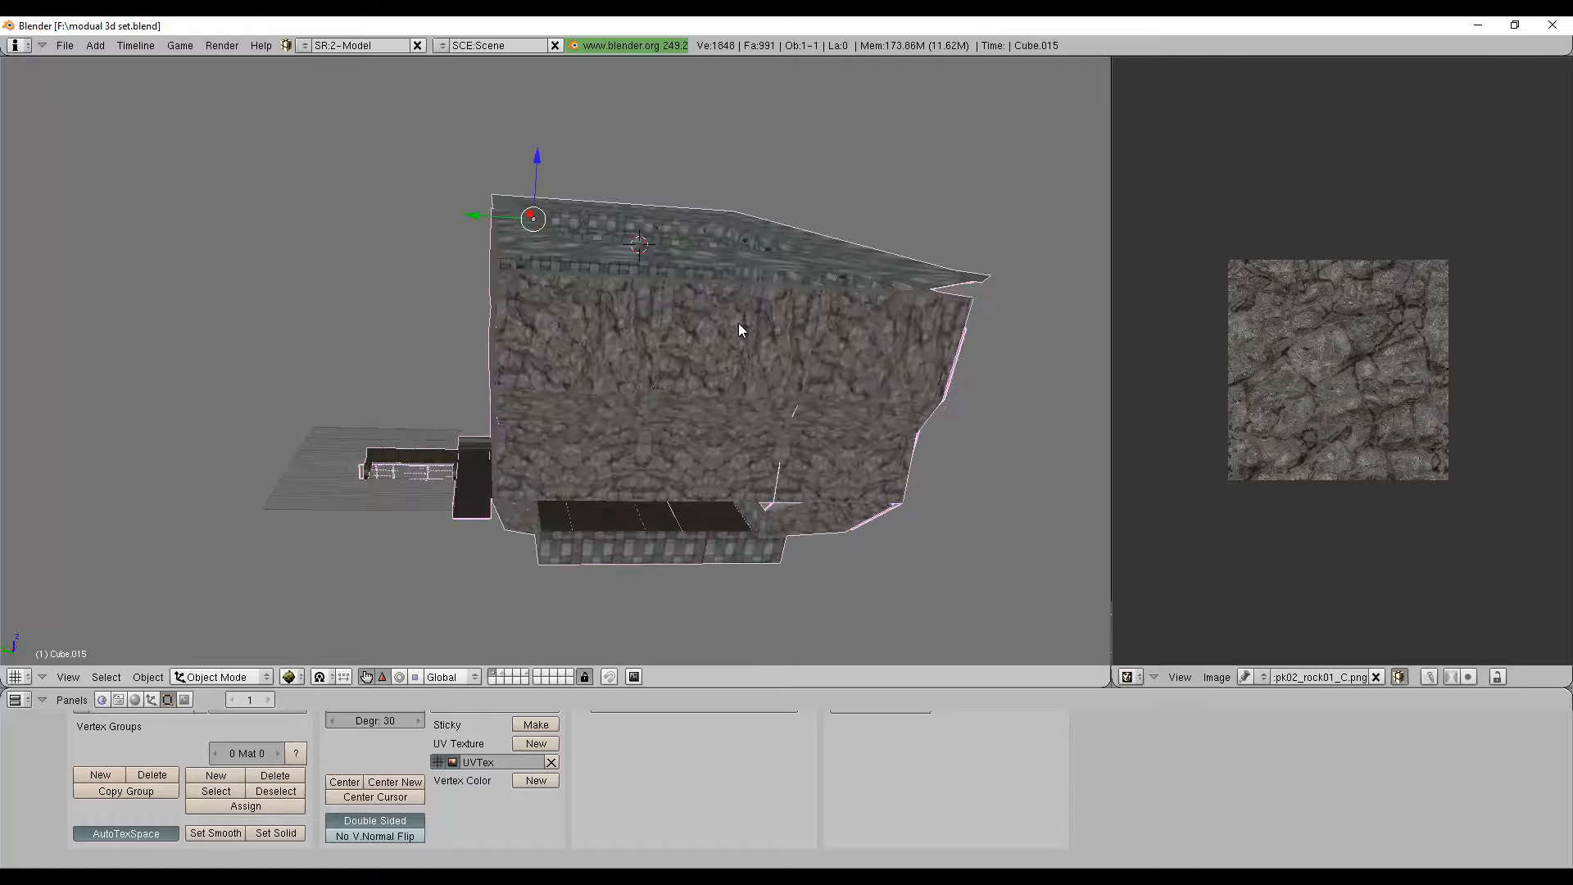
{"action": "middle_click_drag", "start_coordinate": [739, 323], "coordinate": [678, 318]}
{"action": "scroll", "coordinate": [626, 341], "scroll_direction": "up", "scroll_amount": 6}
{"action": "scroll", "coordinate": [684, 322], "scroll_direction": "down", "scroll_amount": 6}
View the level mesh's edges and UV layout in Edit Mode, and return to Object Mode.
{"action": "key", "text": "Tab"}
{"action": "scroll", "coordinate": [705, 277], "scroll_direction": "up", "scroll_amount": 4}
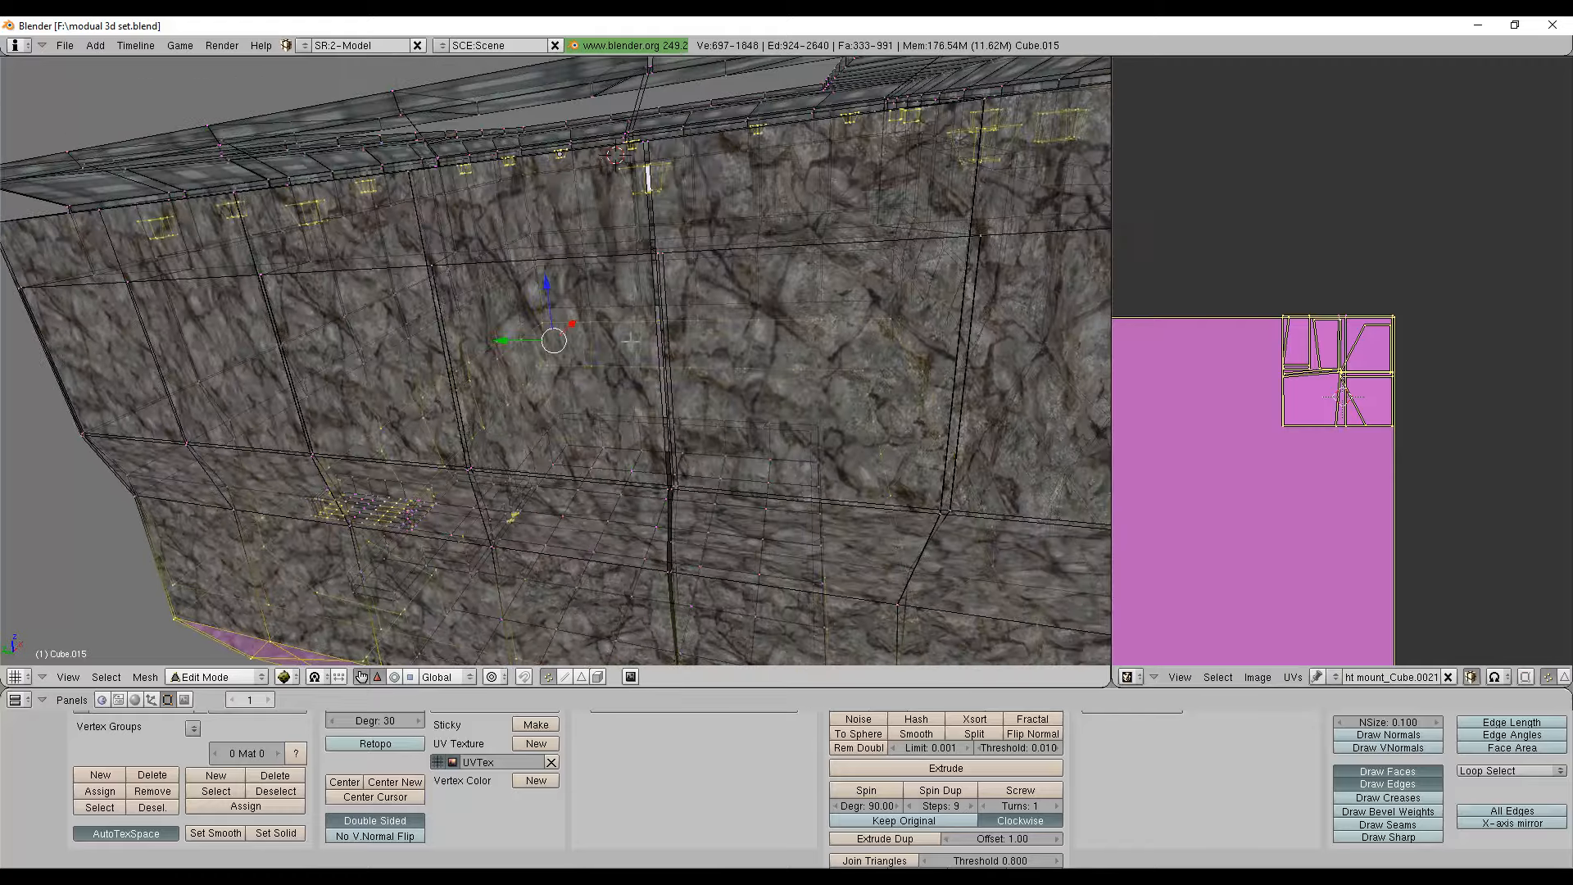
{"action": "key", "text": "Tab"}
Examine the chamber from above, its outer rock face and the bands of wall texture inside.
{"action": "middle_click_drag", "start_coordinate": [739, 258], "coordinate": [706, 348]}
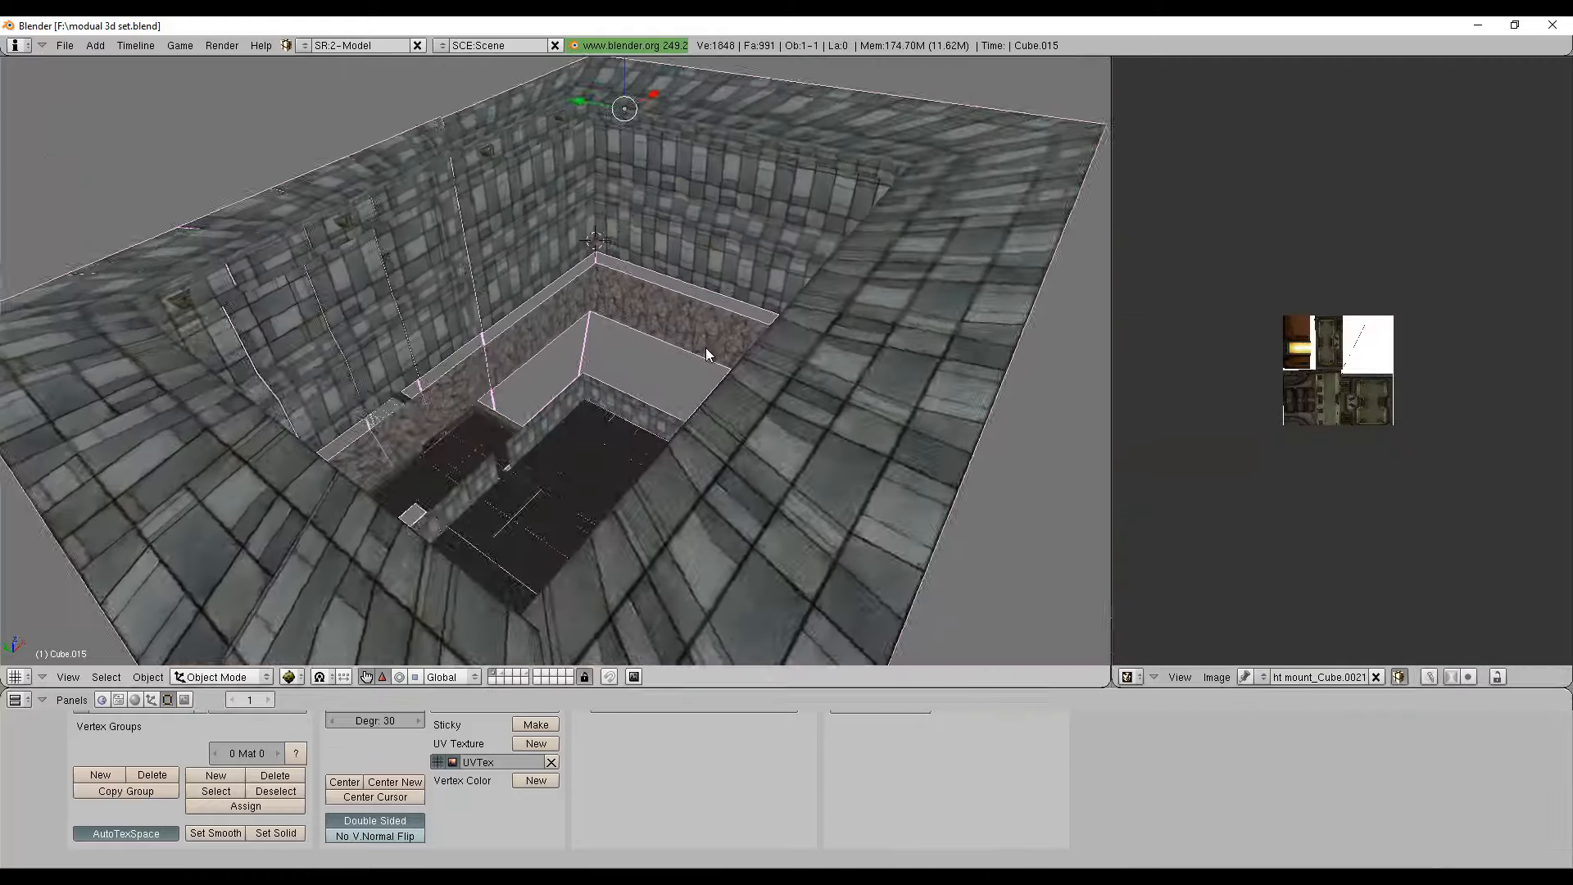
{"action": "scroll", "coordinate": [705, 347], "scroll_direction": "up", "scroll_amount": 4}
{"action": "scroll", "coordinate": [690, 219], "scroll_direction": "down", "scroll_amount": 6}
{"action": "middle_click_drag", "start_coordinate": [690, 219], "coordinate": [698, 414]}
{"action": "scroll", "coordinate": [755, 394], "scroll_direction": "up", "scroll_amount": 3}
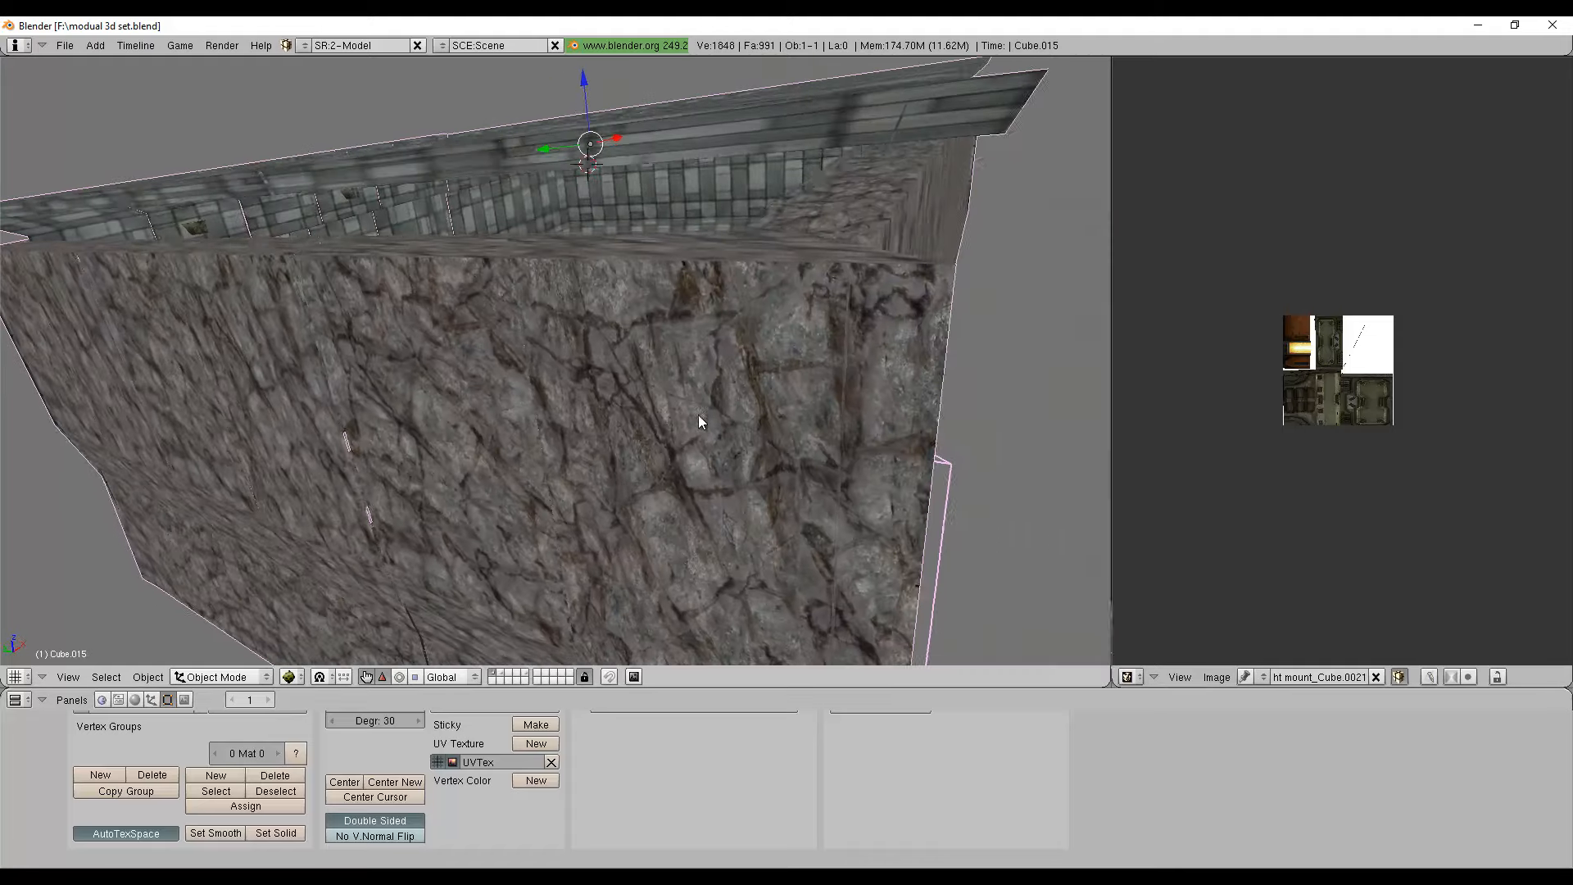
{"action": "scroll", "coordinate": [688, 416], "scroll_direction": "up", "scroll_amount": 4}
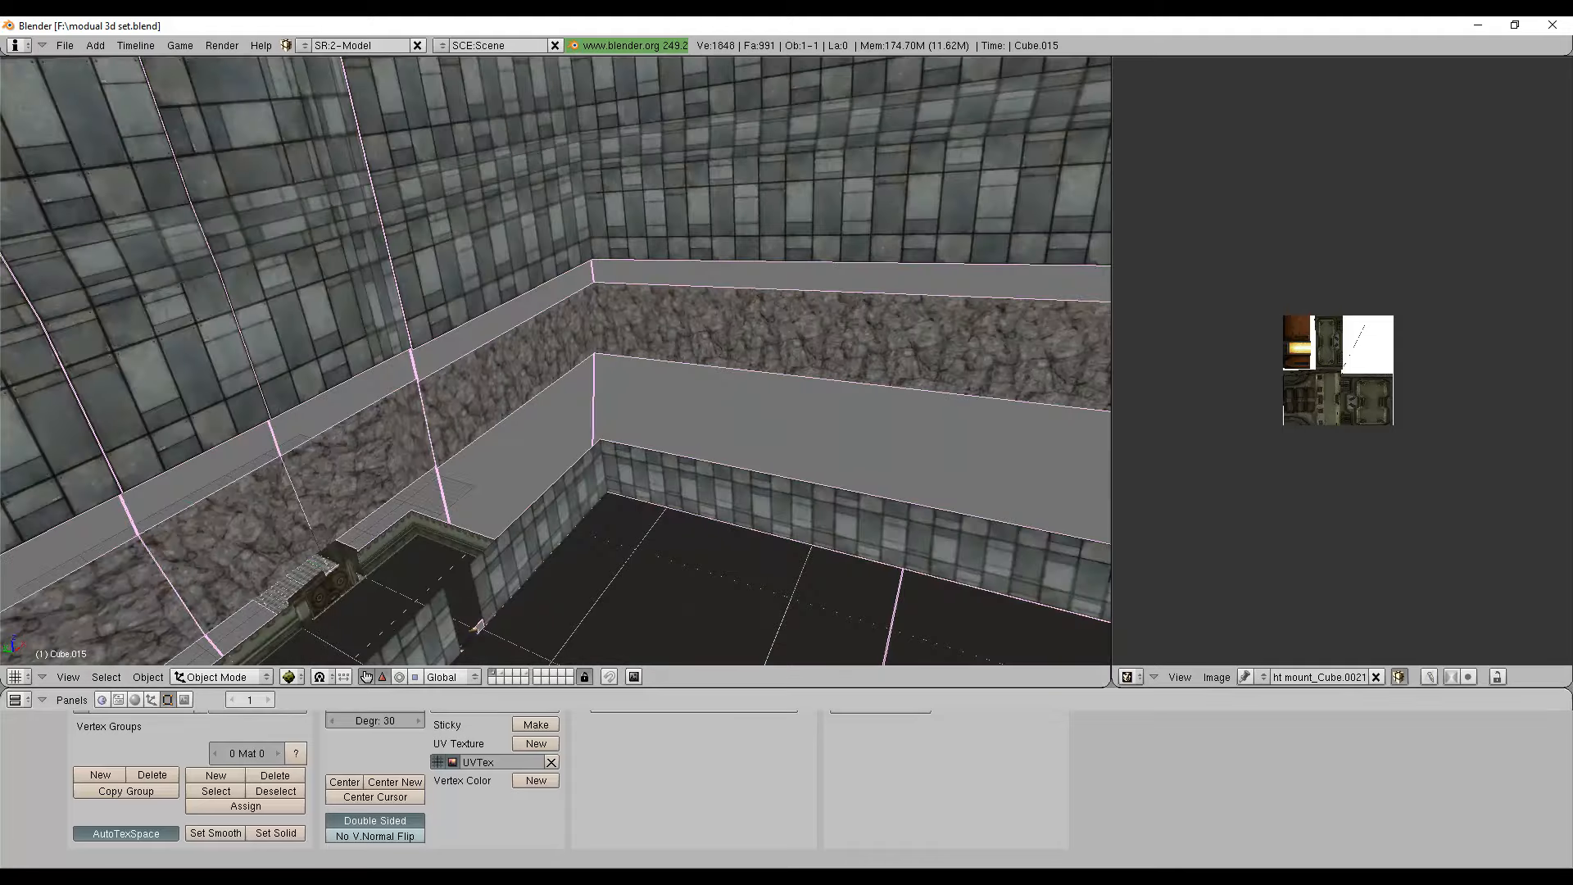
Switch to CopperCube and examine the chamber's ceiling opening, rock walls, tiled lower walls and floor.
{"action": "left_click", "coordinate": [784, 880]}
{"action": "right_click", "coordinate": [784, 880]}
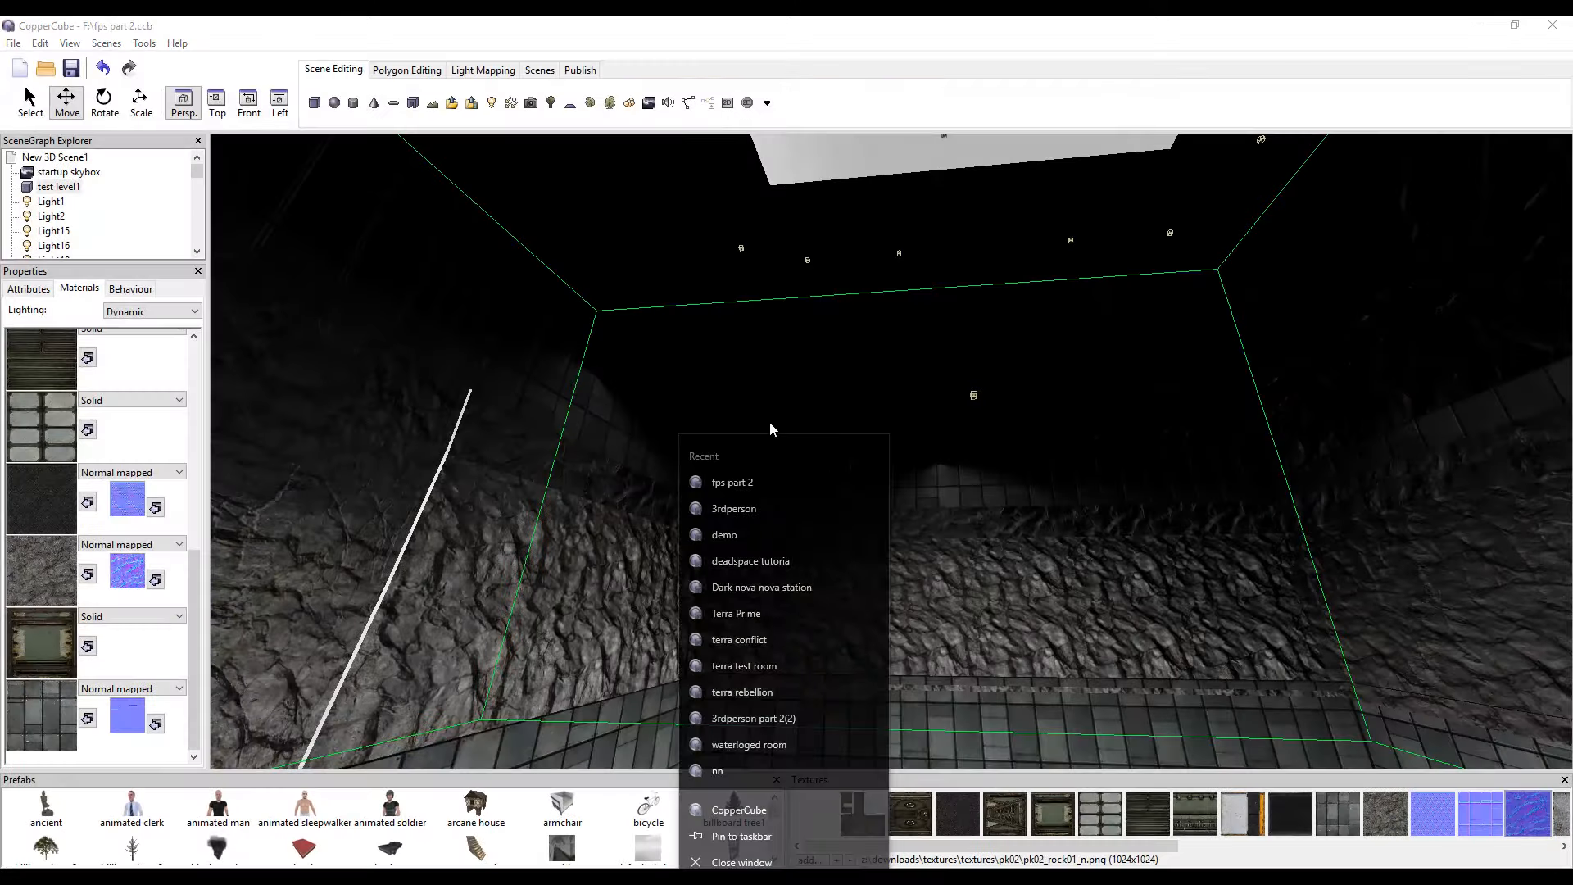
{"action": "left_click", "coordinate": [1031, 317]}
{"action": "left_click_drag", "start_coordinate": [953, 316], "coordinate": [765, 197]}
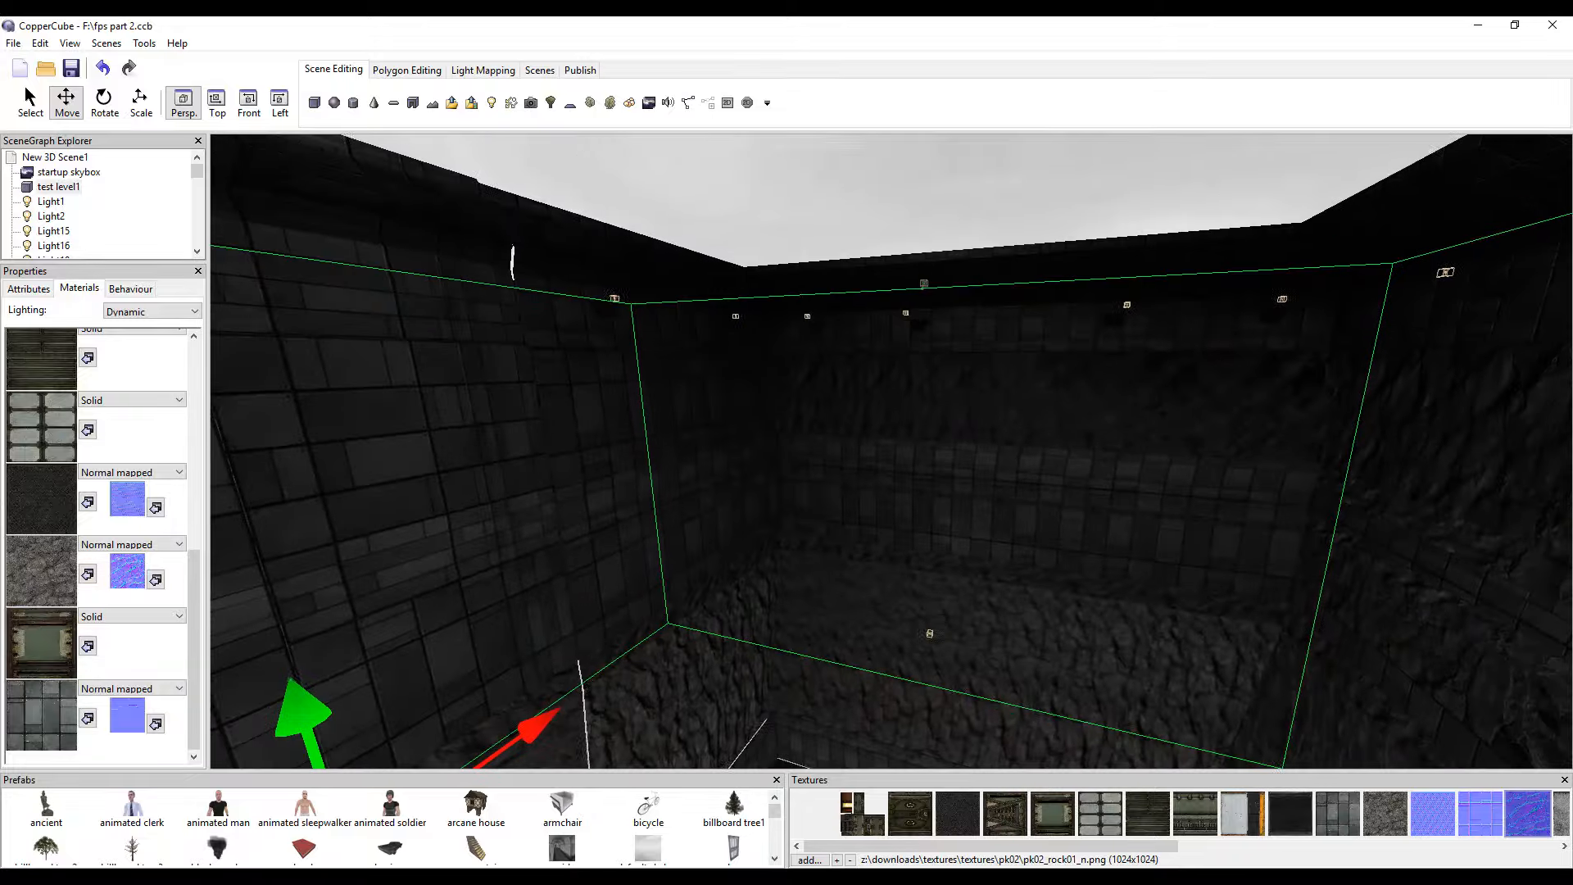
{"action": "left_click_drag", "start_coordinate": [859, 439], "coordinate": [860, 325]}
{"action": "left_click_drag", "start_coordinate": [920, 478], "coordinate": [815, 449]}
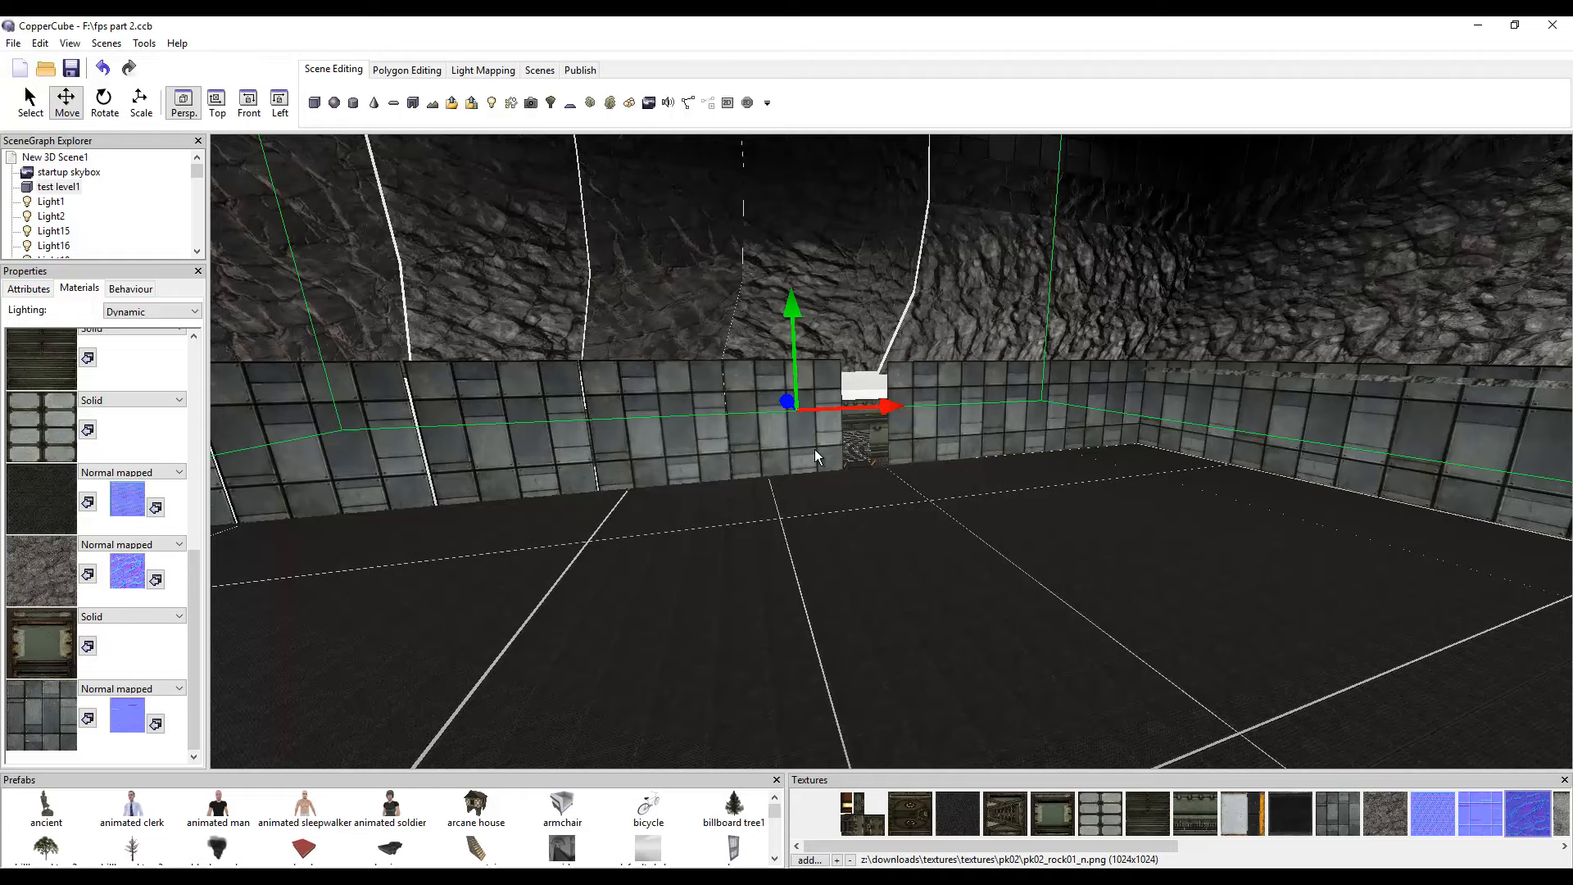
{"action": "left_click_drag", "start_coordinate": [1031, 454], "coordinate": [993, 452]}
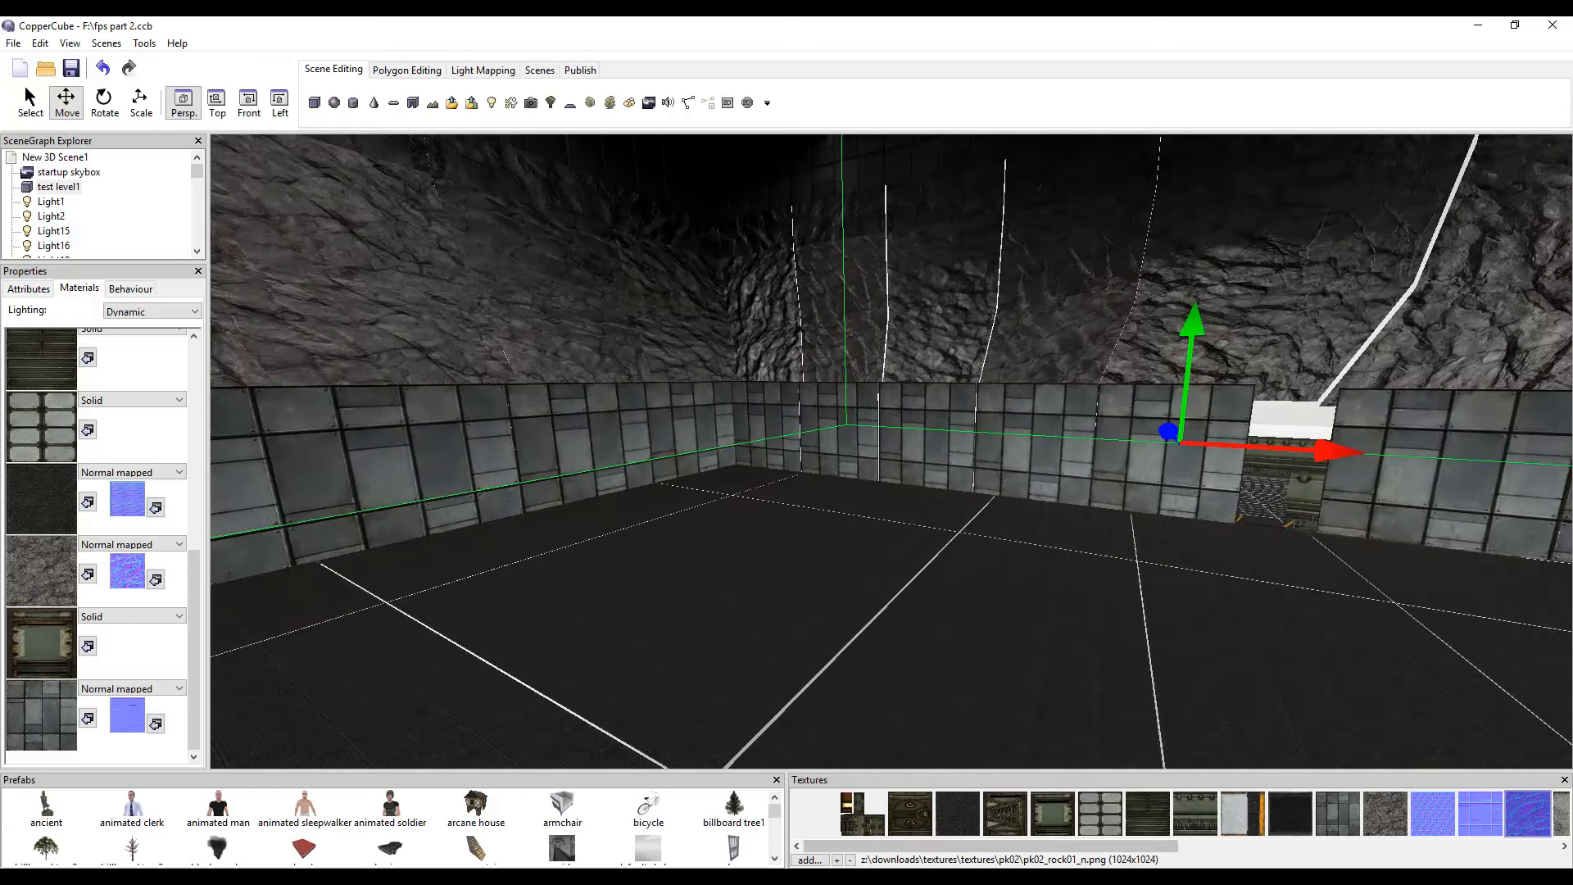
Switch to Blender and show layer 5 with the textured tile planes instead of the level model.
{"action": "left_click", "coordinate": [823, 790]}
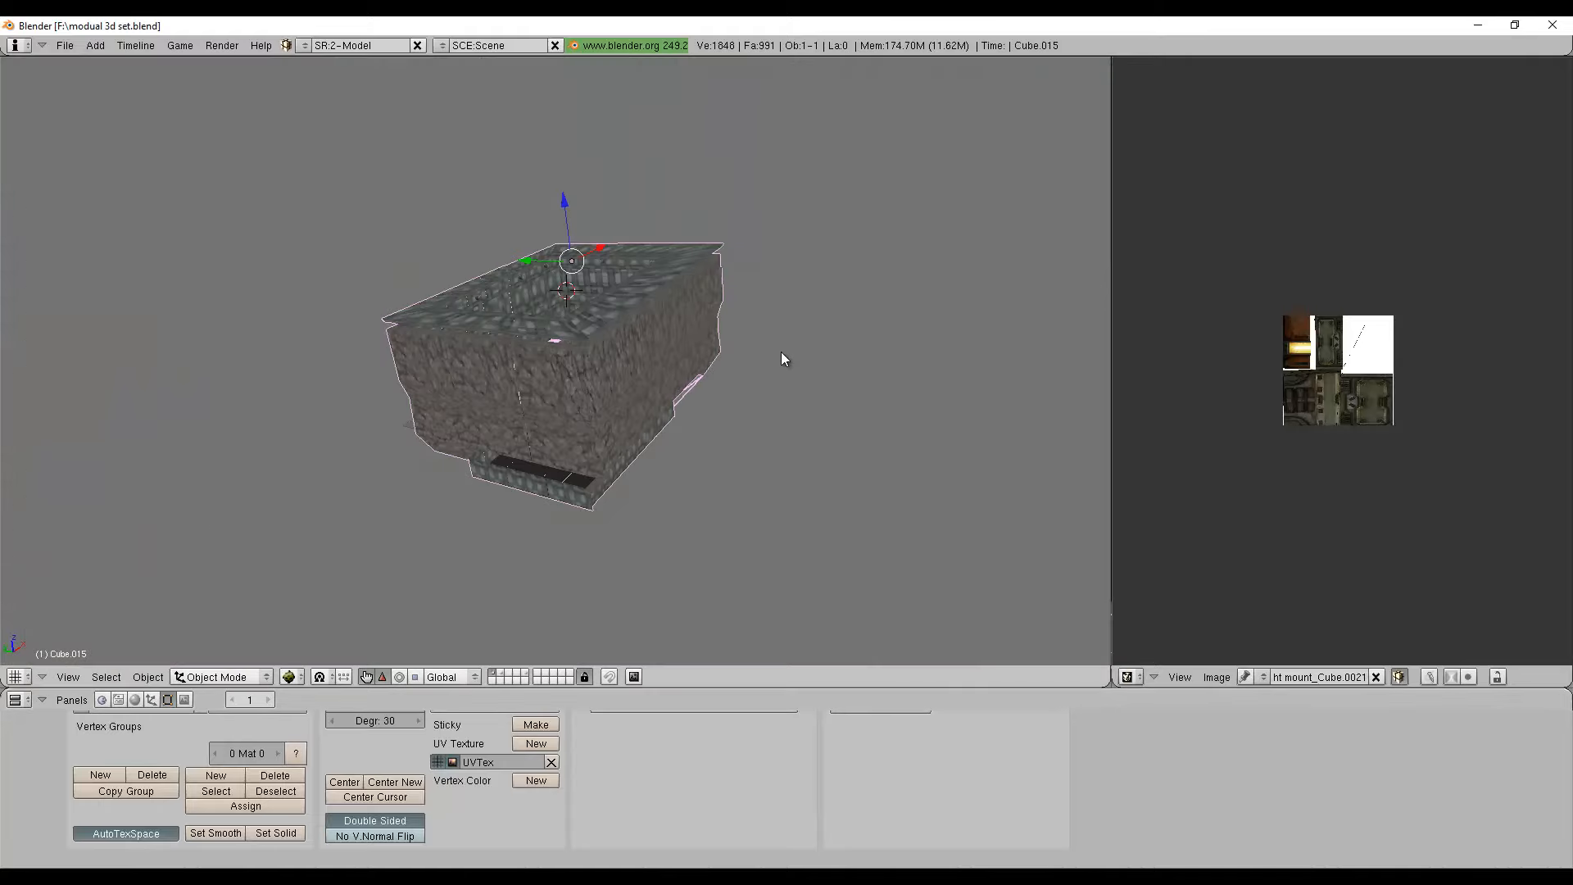
{"action": "scroll", "coordinate": [783, 367], "scroll_direction": "down", "scroll_amount": 7}
{"action": "scroll", "coordinate": [778, 389], "scroll_direction": "up", "scroll_amount": 9}
{"action": "middle_click_drag", "start_coordinate": [790, 395], "coordinate": [589, 586]}
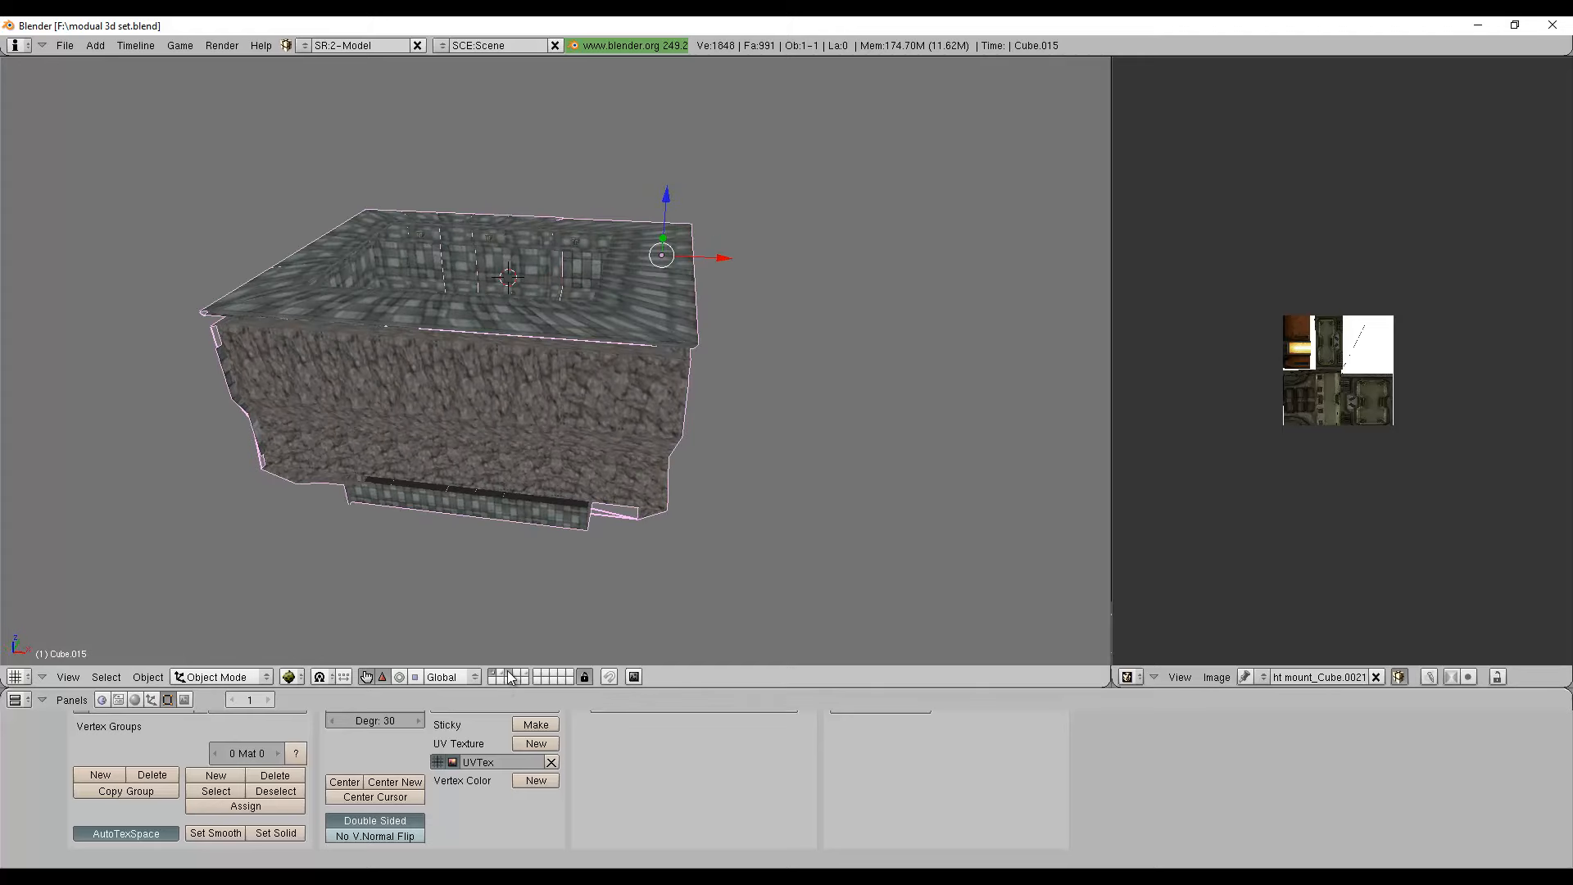
{"action": "left_click", "coordinate": [509, 676]}
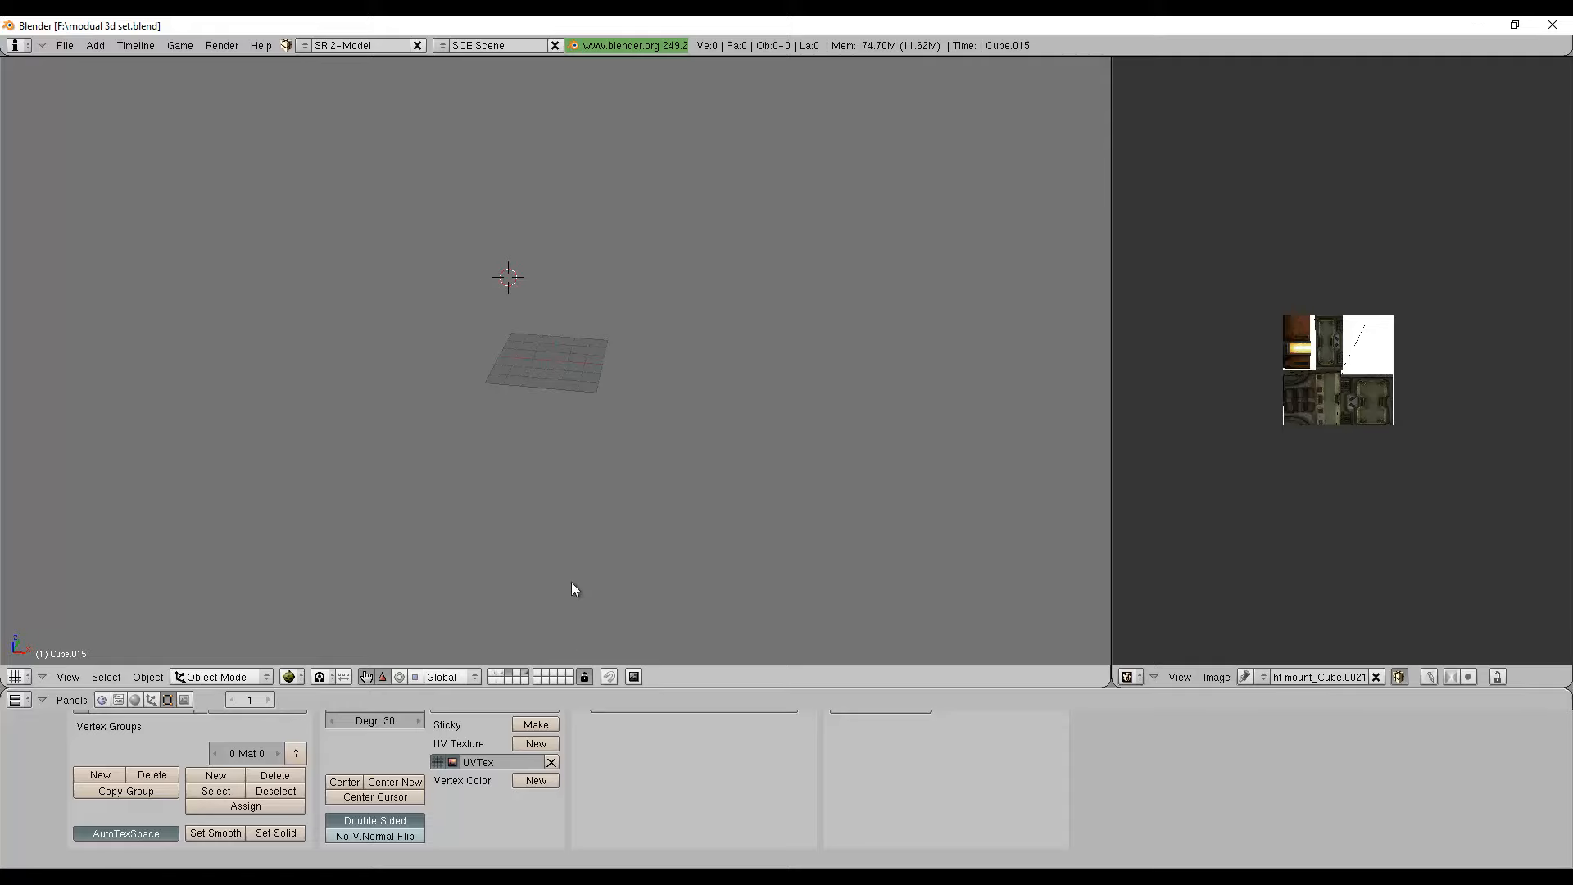
{"action": "key", "text": "5"}
{"action": "scroll", "coordinate": [626, 425], "scroll_direction": "up", "scroll_amount": 4}
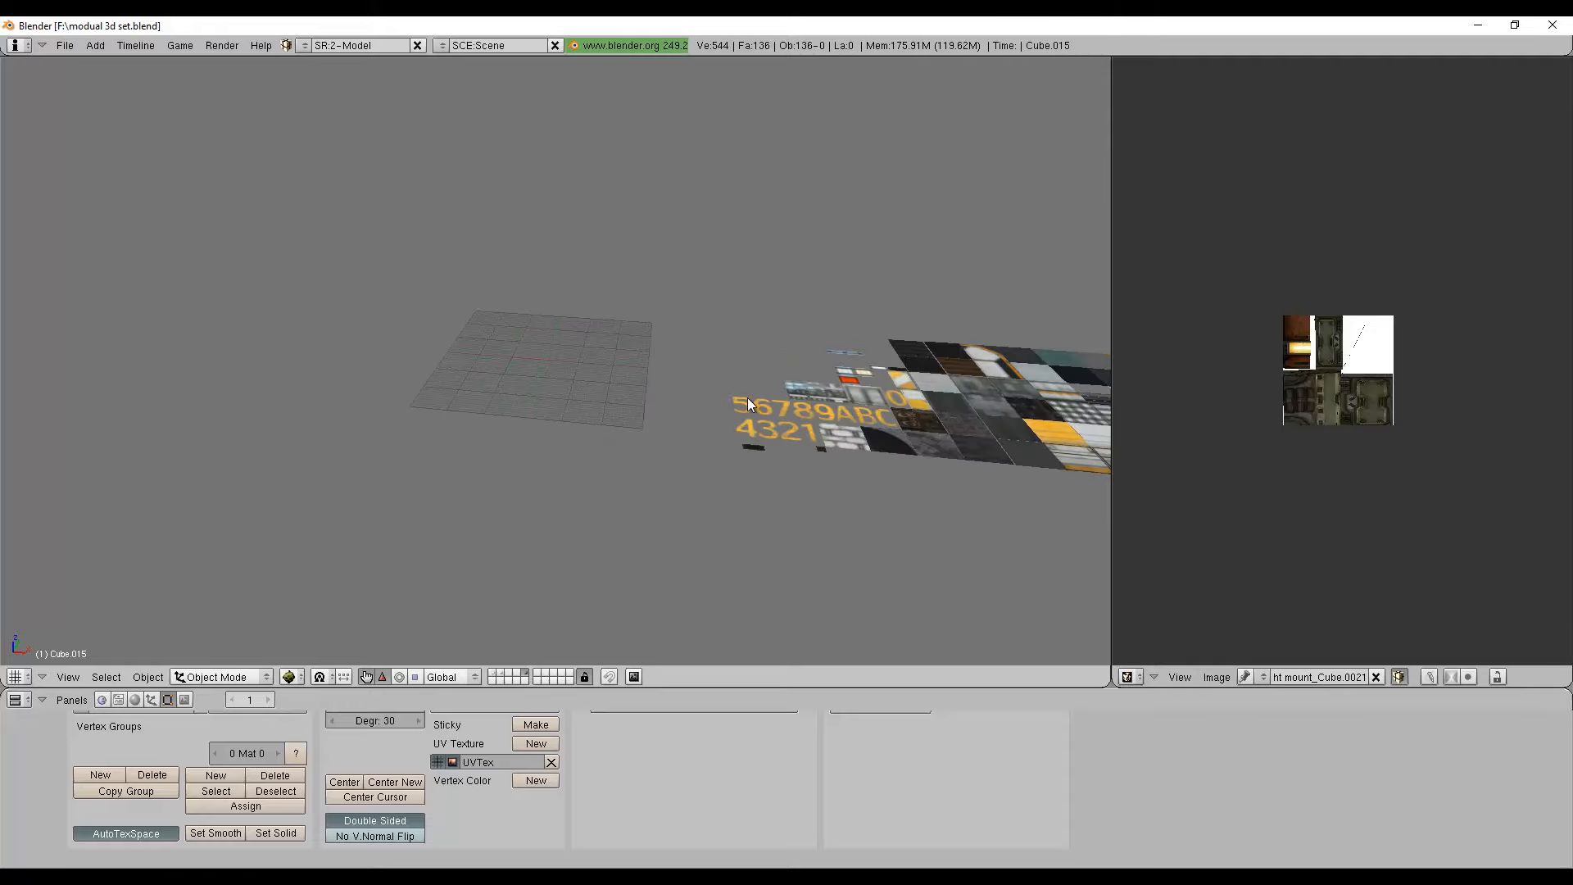
Select individual tiles along the texture grid's front row, from the white panels to the dark plated tile.
{"action": "middle_click_drag", "start_coordinate": [747, 397], "coordinate": [2, 374], "text": "shift"}
{"action": "scroll", "coordinate": [706, 426], "scroll_direction": "up", "scroll_amount": 2}
{"action": "scroll", "coordinate": [710, 435], "scroll_direction": "up", "scroll_amount": 4}
{"action": "middle_click_drag", "start_coordinate": [416, 419], "coordinate": [500, 471]}
{"action": "right_click", "coordinate": [738, 312]}
{"action": "right_click", "coordinate": [618, 344]}
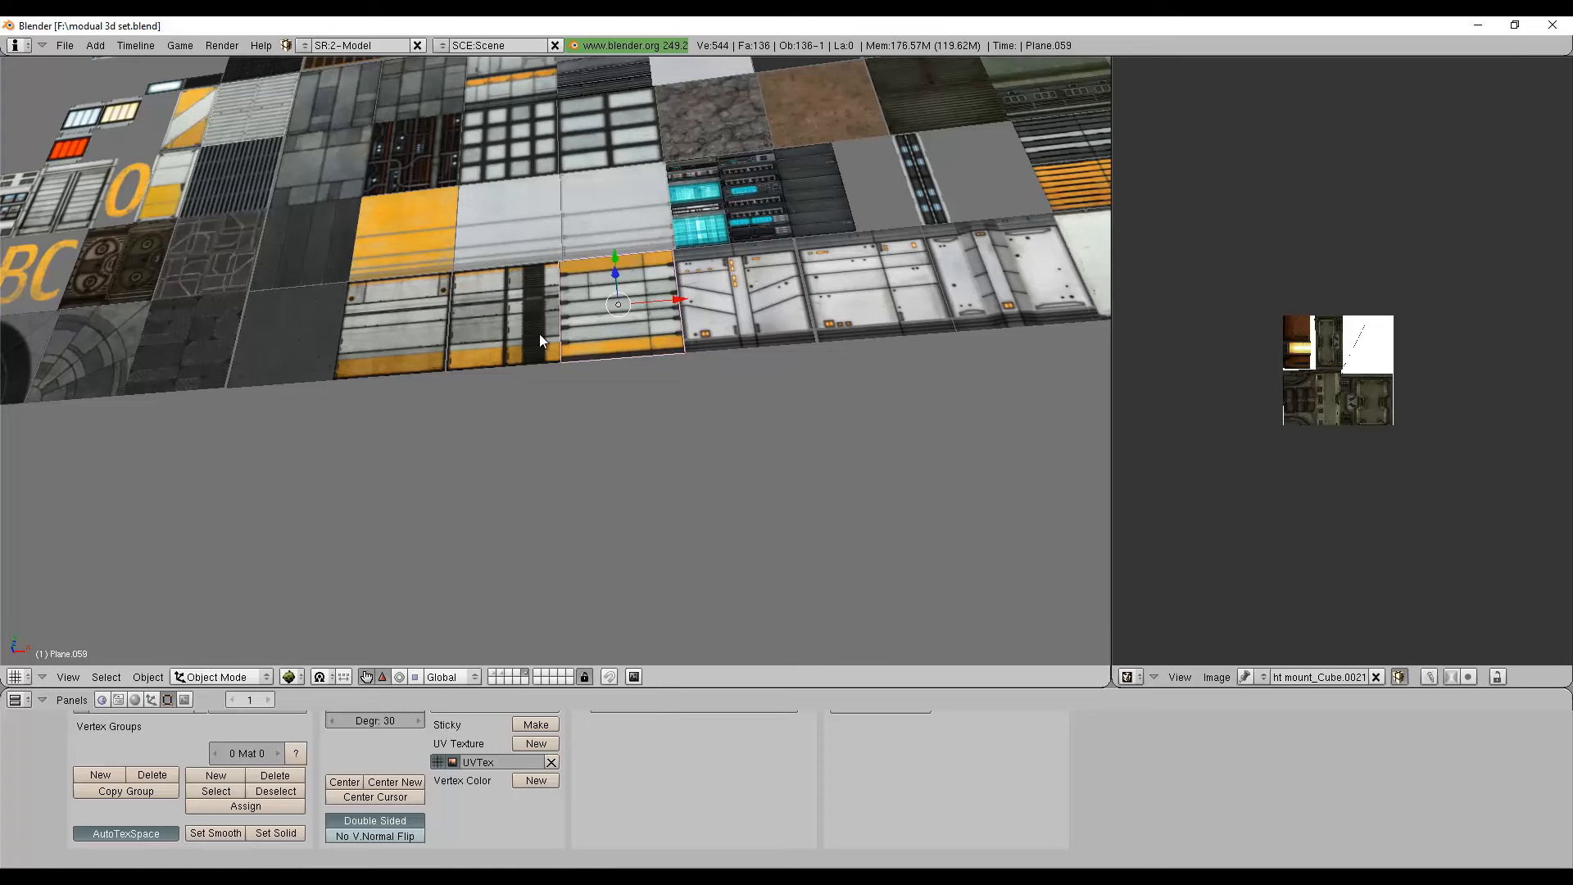
{"action": "right_click", "coordinate": [525, 333]}
{"action": "right_click", "coordinate": [401, 338]}
{"action": "right_click", "coordinate": [279, 334]}
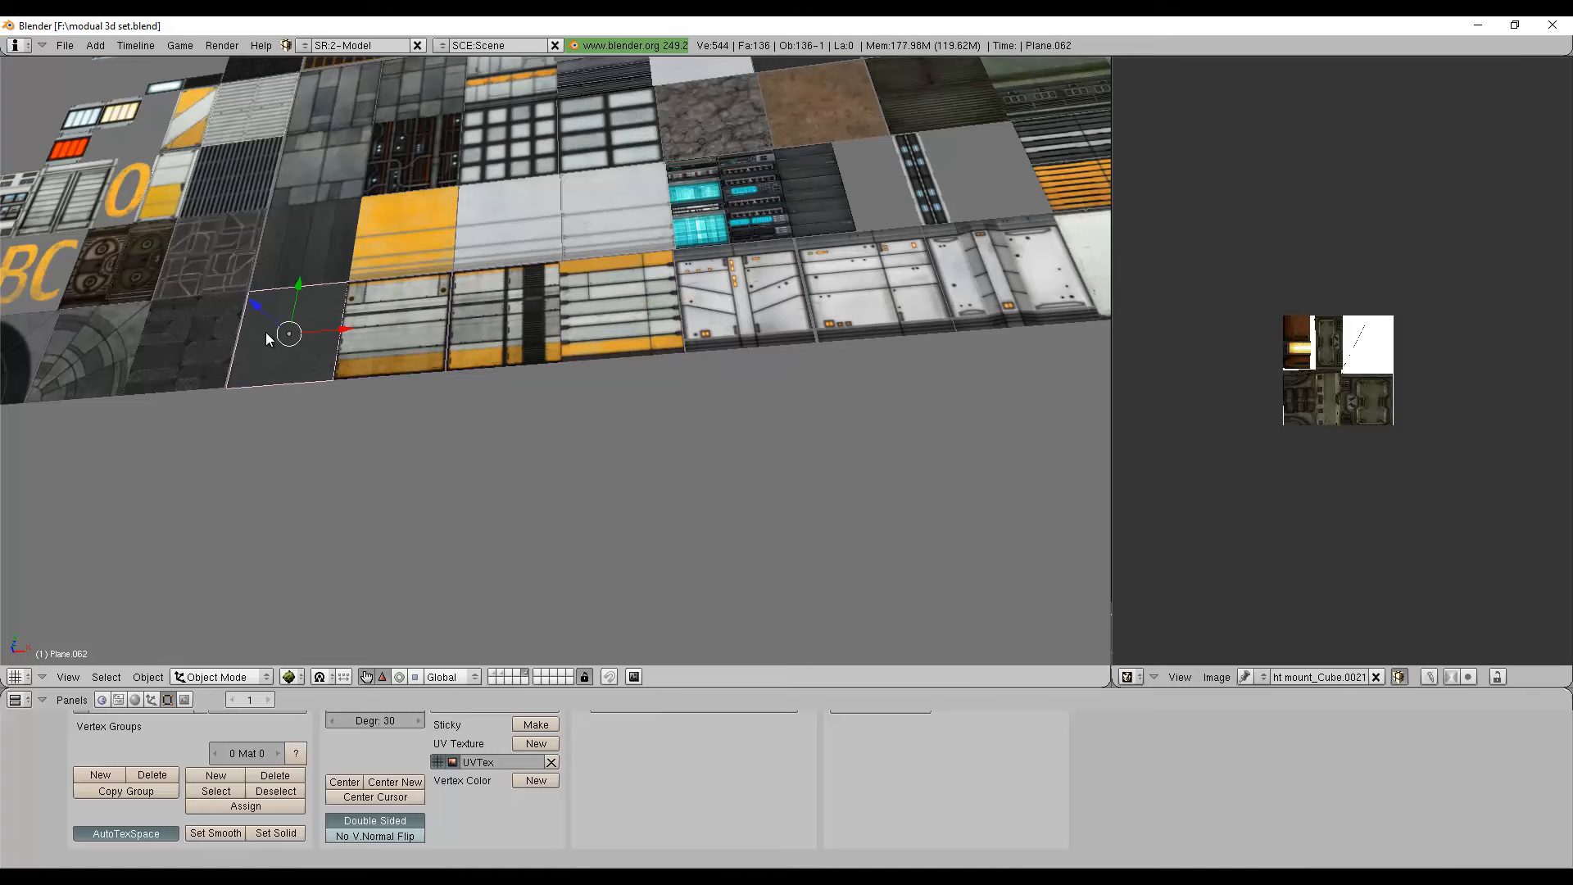
{"action": "right_click", "coordinate": [174, 336]}
Centre the view on the selected dark plated tile.
{"action": "middle_click_drag", "start_coordinate": [859, 440], "coordinate": [819, 410]}
{"action": "left_click", "coordinate": [68, 676]}
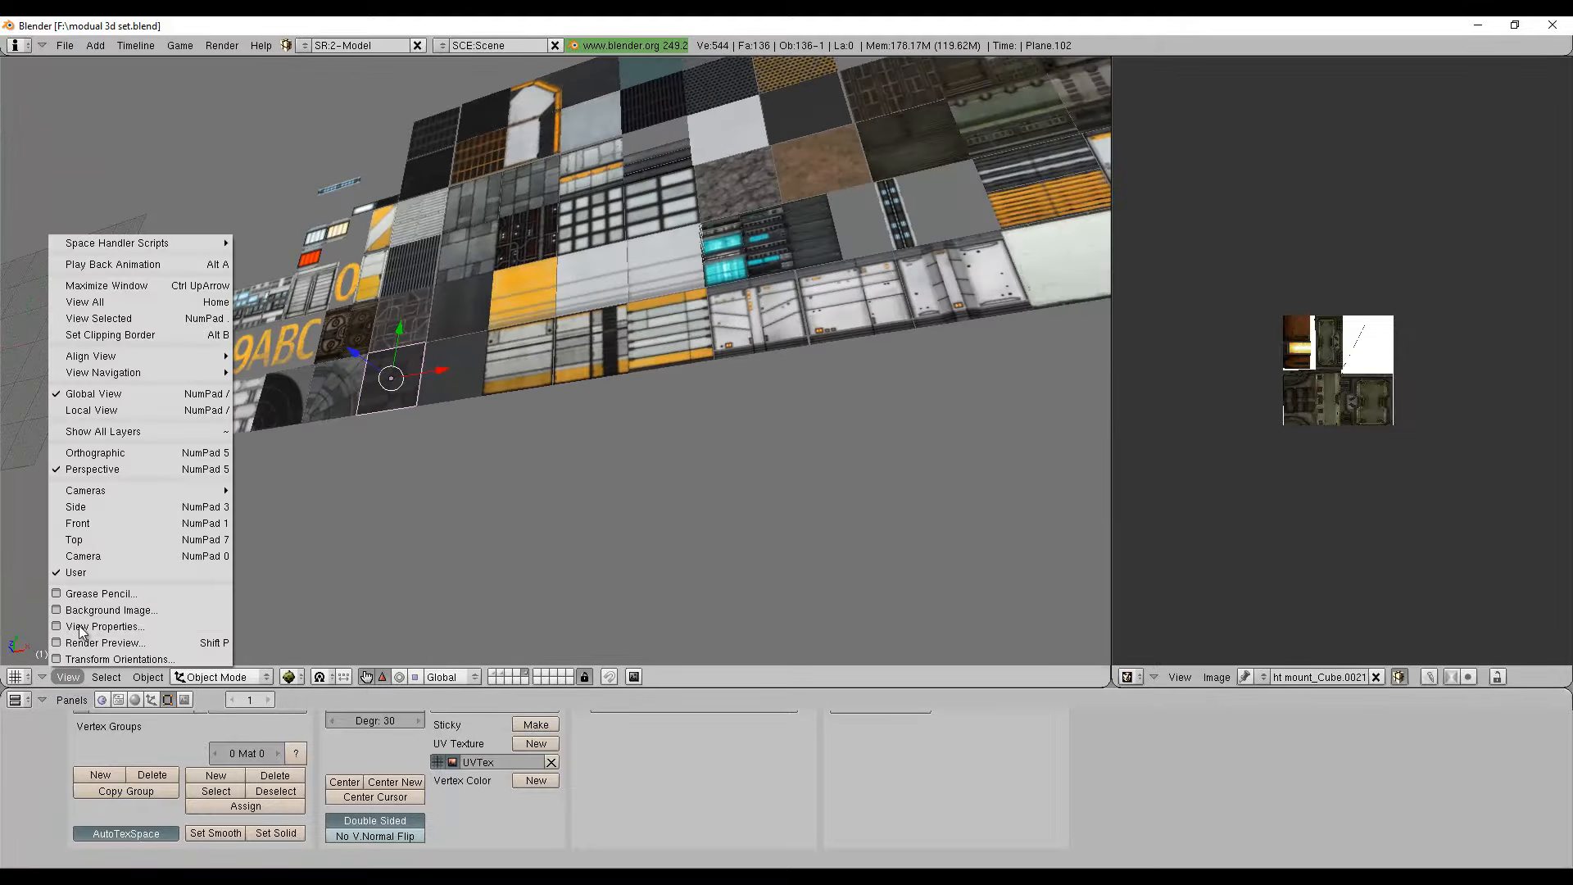
{"action": "left_click", "coordinate": [139, 321]}
Select the orange and black grating tile in the texture grid and centre the view on it.
{"action": "scroll", "coordinate": [367, 351], "scroll_direction": "down", "scroll_amount": 5}
{"action": "middle_click_drag", "start_coordinate": [367, 351], "coordinate": [534, 303]}
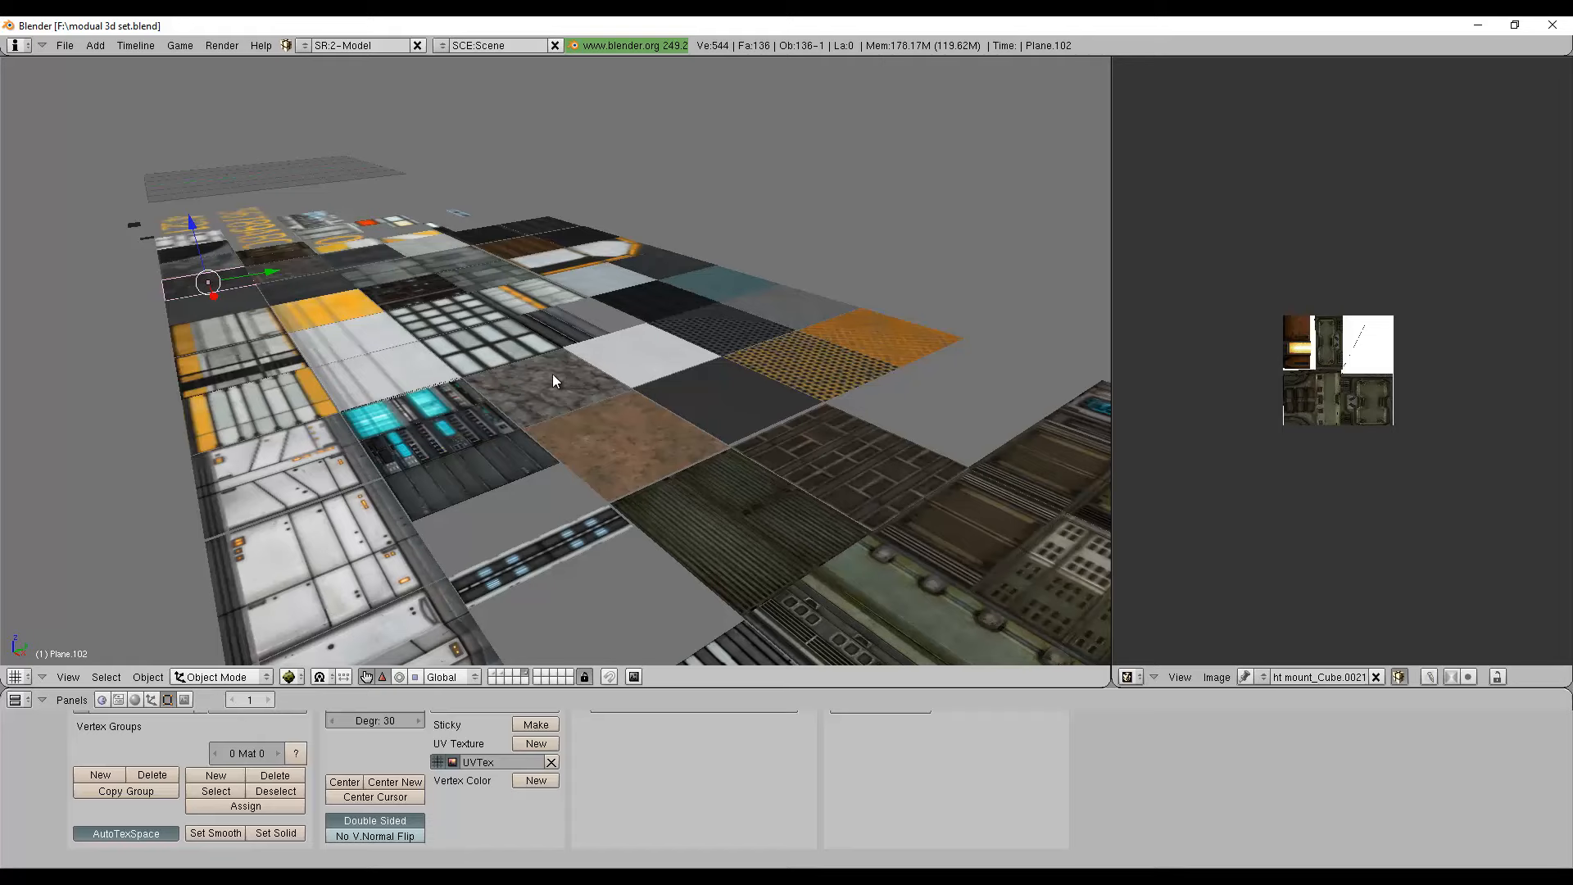
{"action": "middle_click_drag", "start_coordinate": [606, 417], "coordinate": [523, 324]}
{"action": "right_click", "coordinate": [444, 270]}
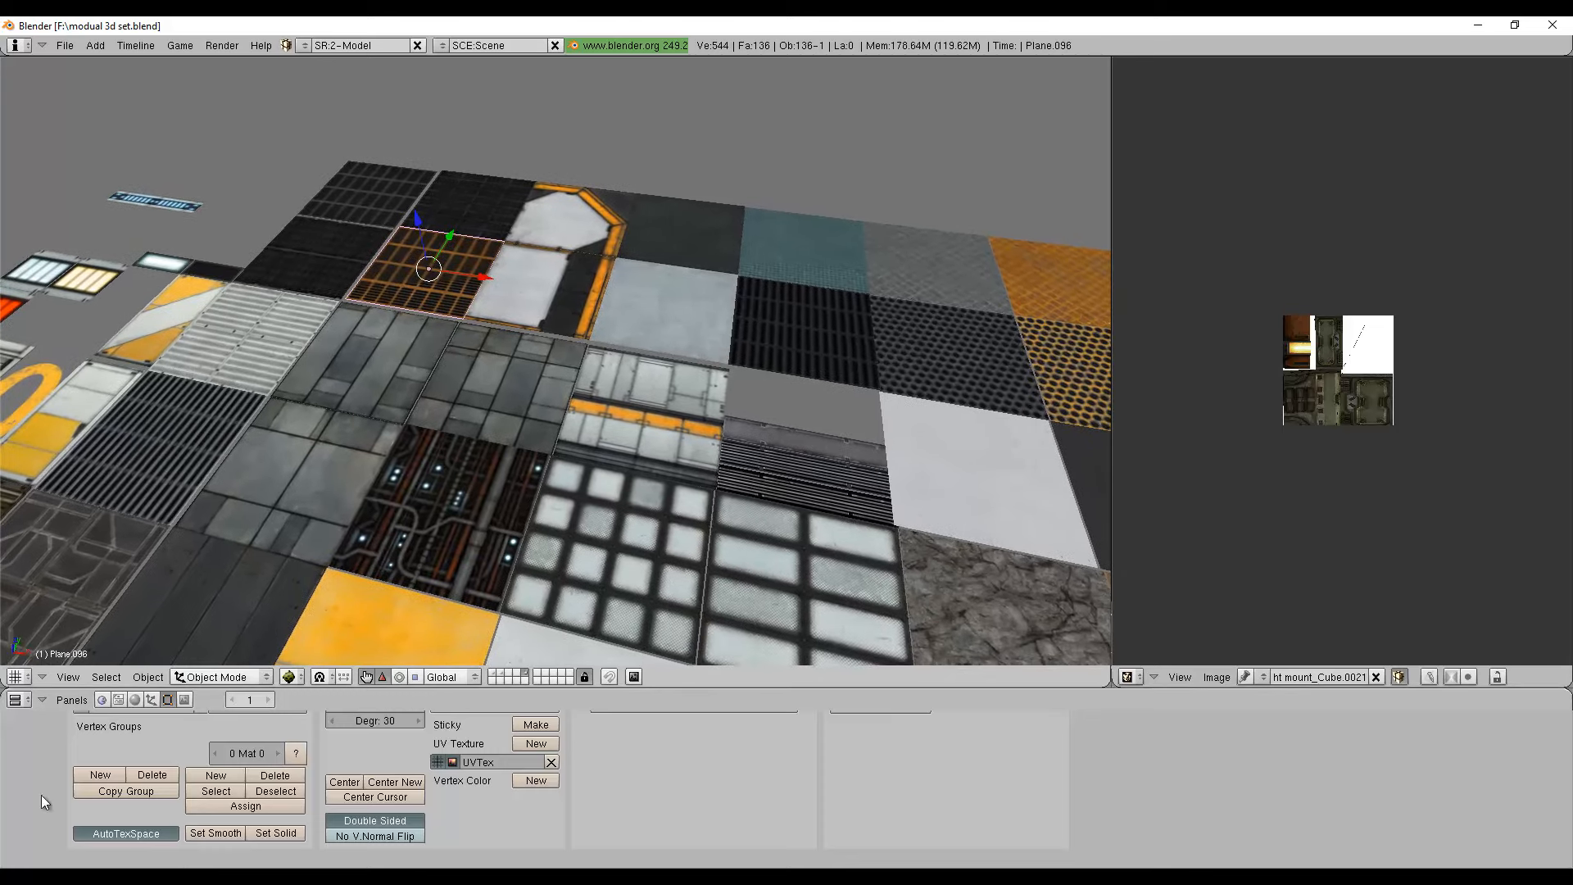
{"action": "left_click", "coordinate": [68, 676]}
{"action": "left_click", "coordinate": [154, 318]}
{"action": "scroll", "coordinate": [418, 519], "scroll_direction": "down", "scroll_amount": 5}
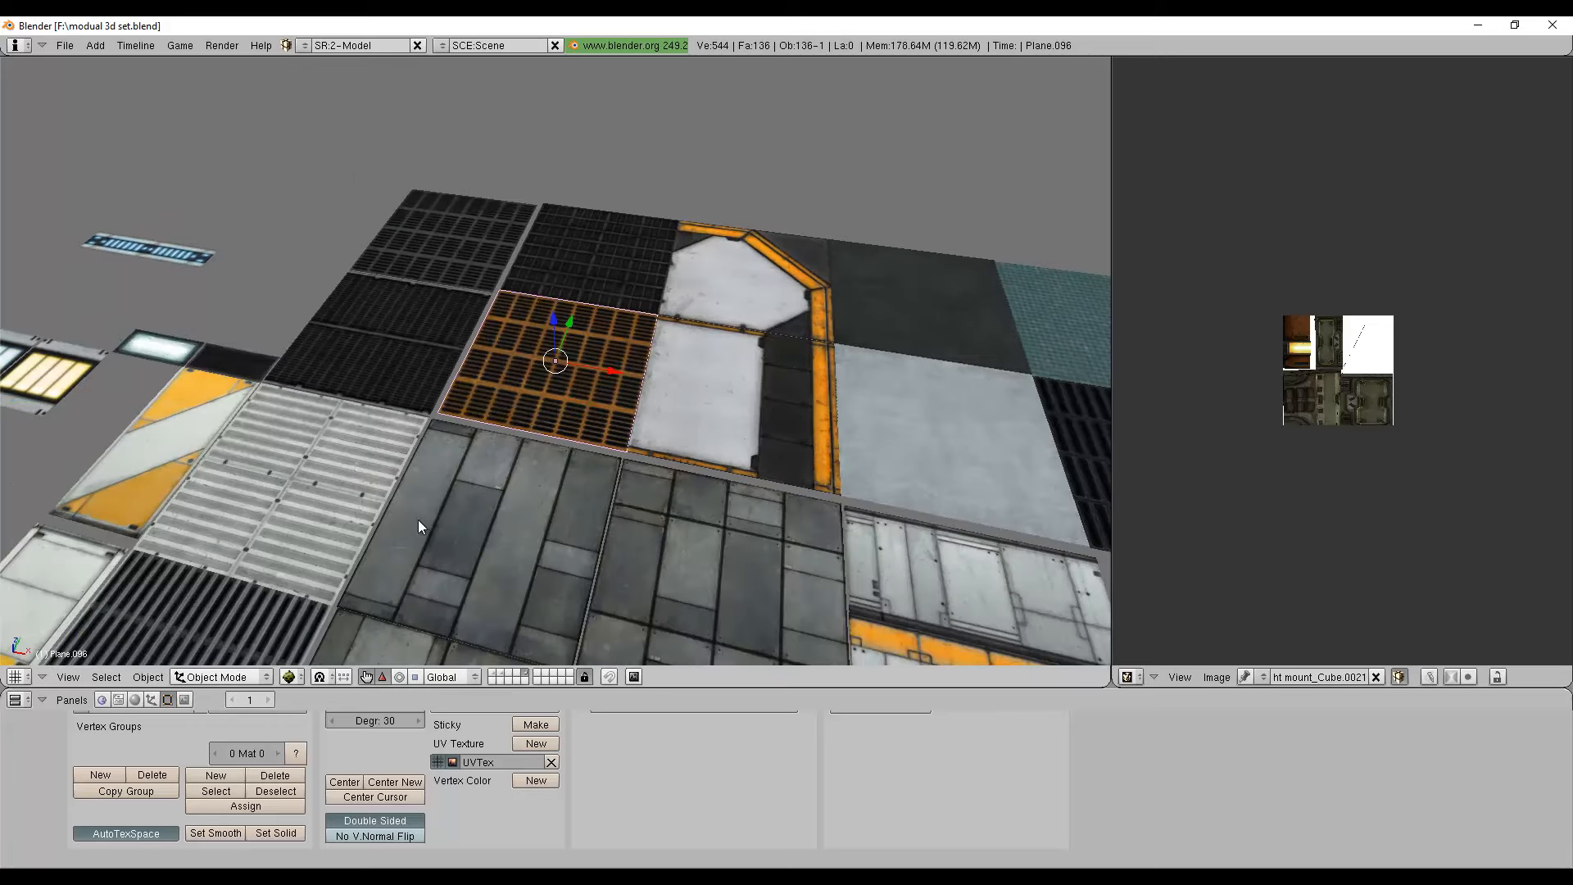
Browse across the texture grid to the console panels and select the dark four-panel floor tile in the row beneath them.
{"action": "scroll", "coordinate": [471, 501], "scroll_direction": "down", "scroll_amount": 2}
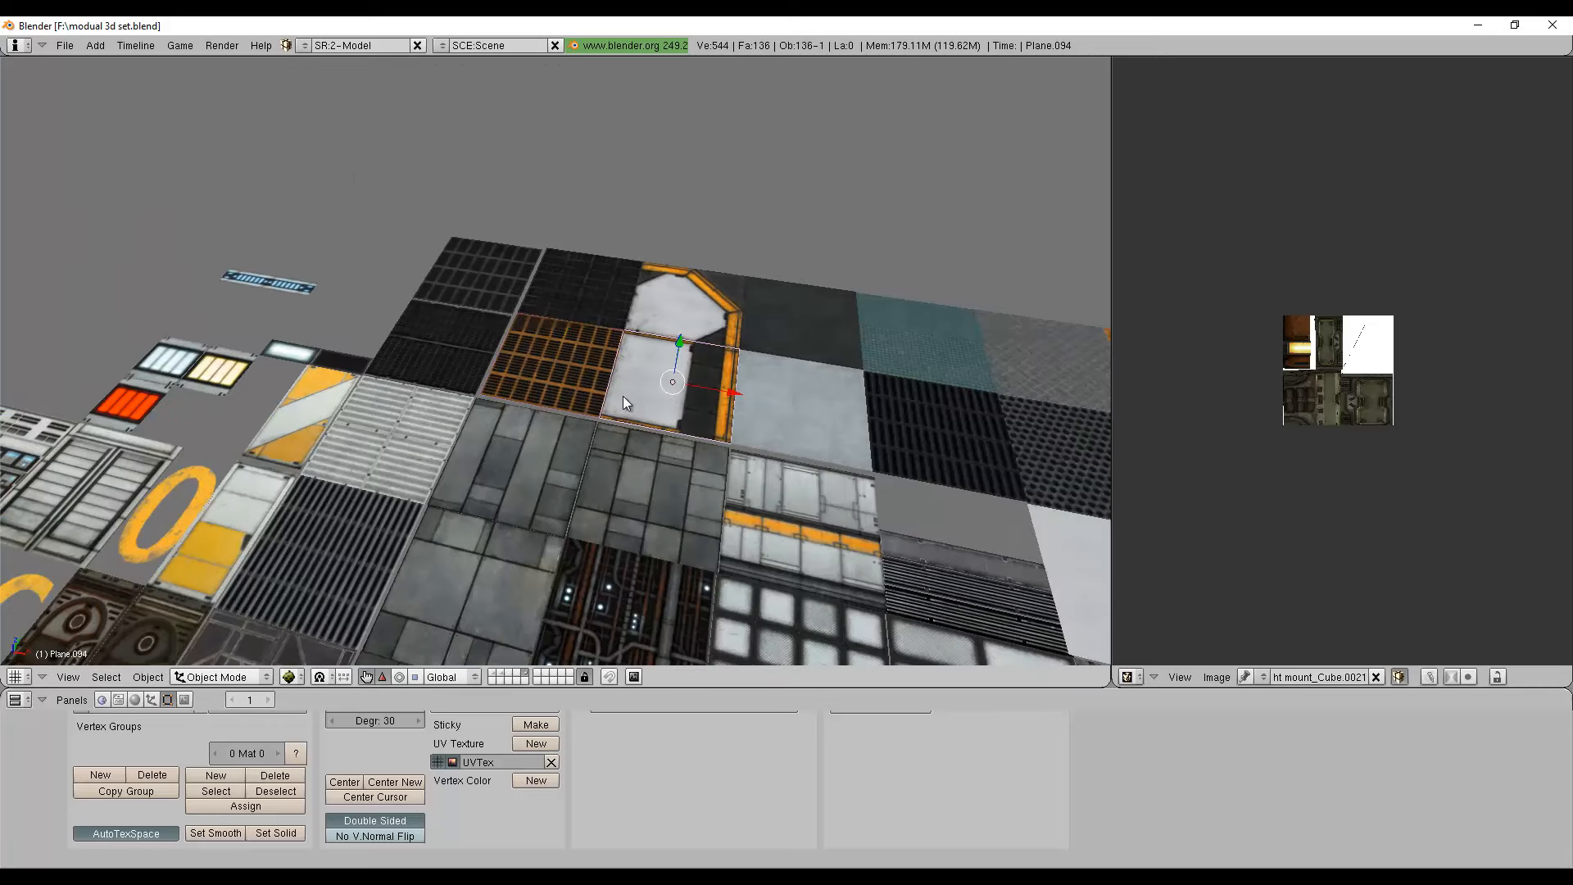
{"action": "scroll", "coordinate": [663, 417], "scroll_direction": "down", "scroll_amount": 2}
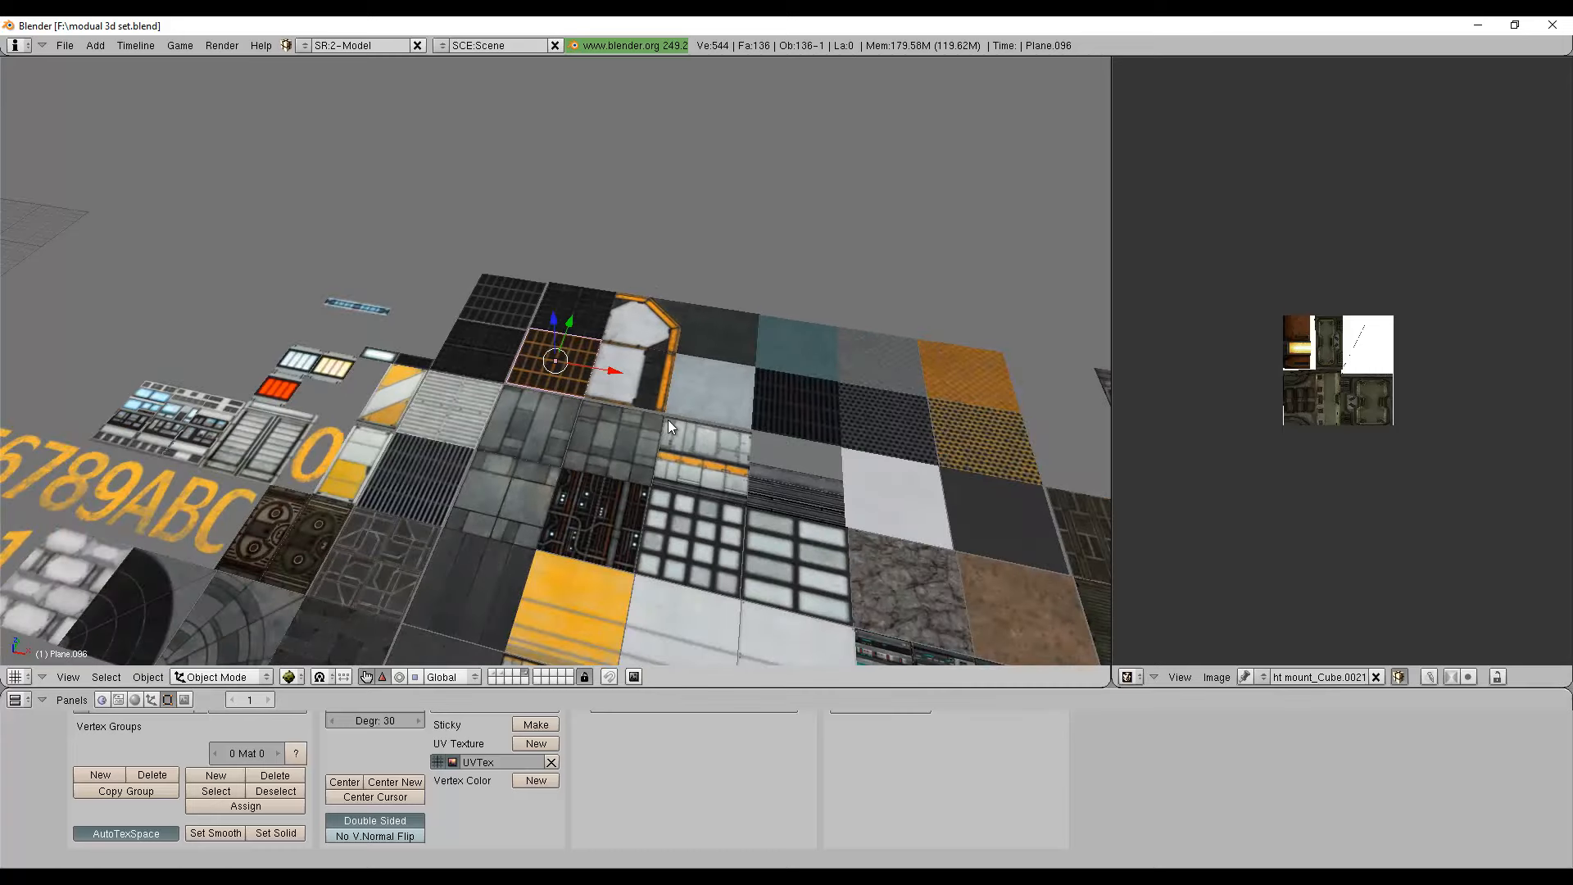
{"action": "middle_click_drag", "start_coordinate": [703, 556], "coordinate": [292, 299], "text": "shift"}
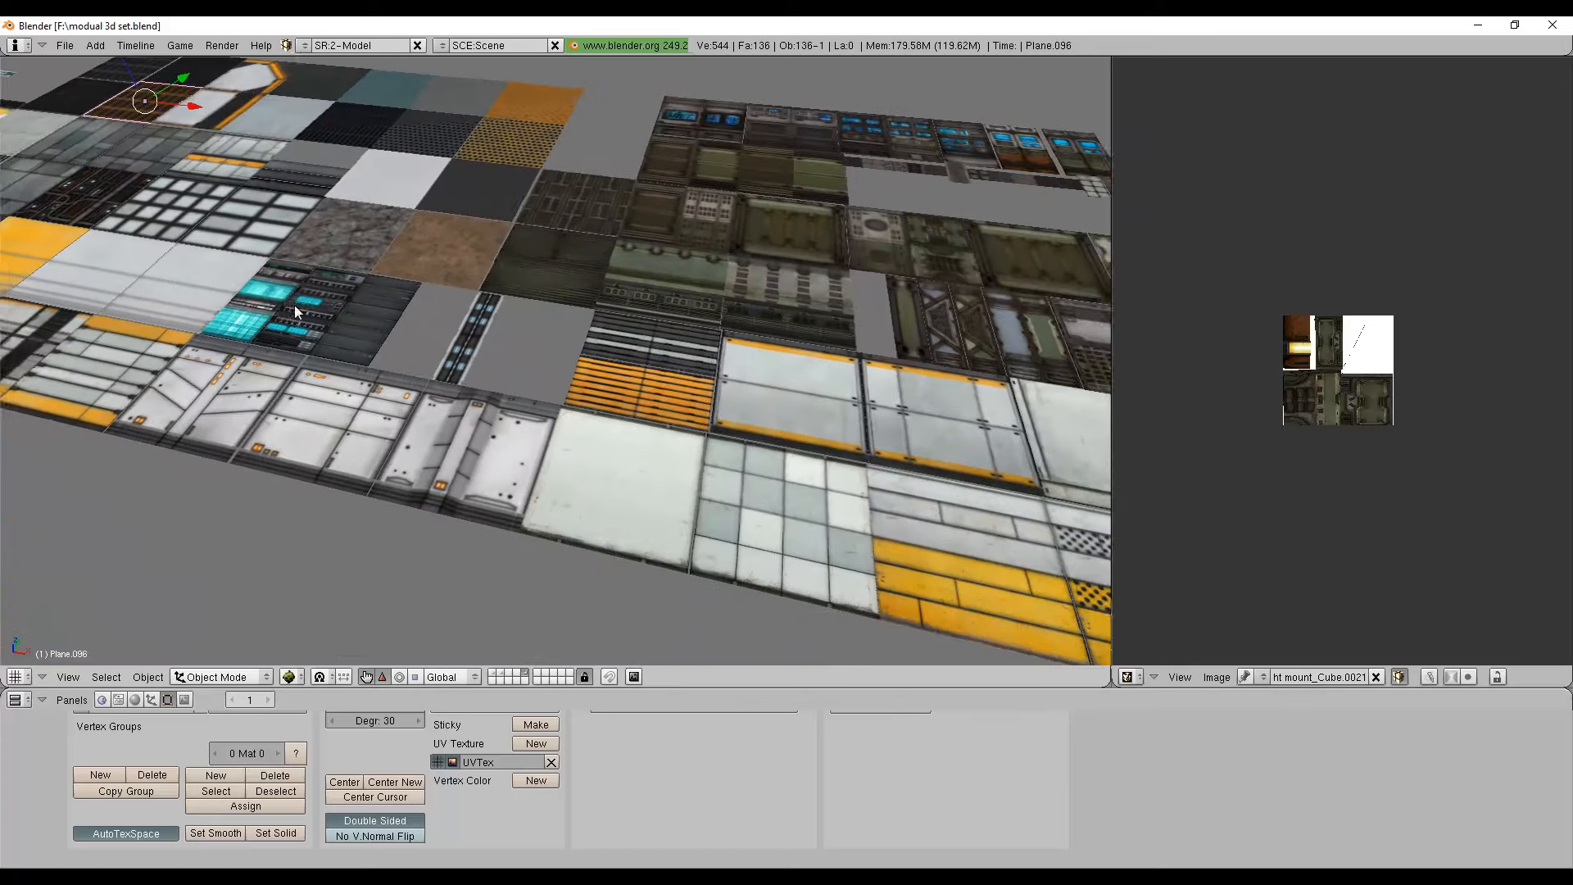
{"action": "middle_click_drag", "start_coordinate": [895, 501], "coordinate": [720, 475], "text": "shift"}
{"action": "scroll", "coordinate": [532, 639], "scroll_direction": "up", "scroll_amount": 5}
{"action": "right_click", "coordinate": [711, 451]}
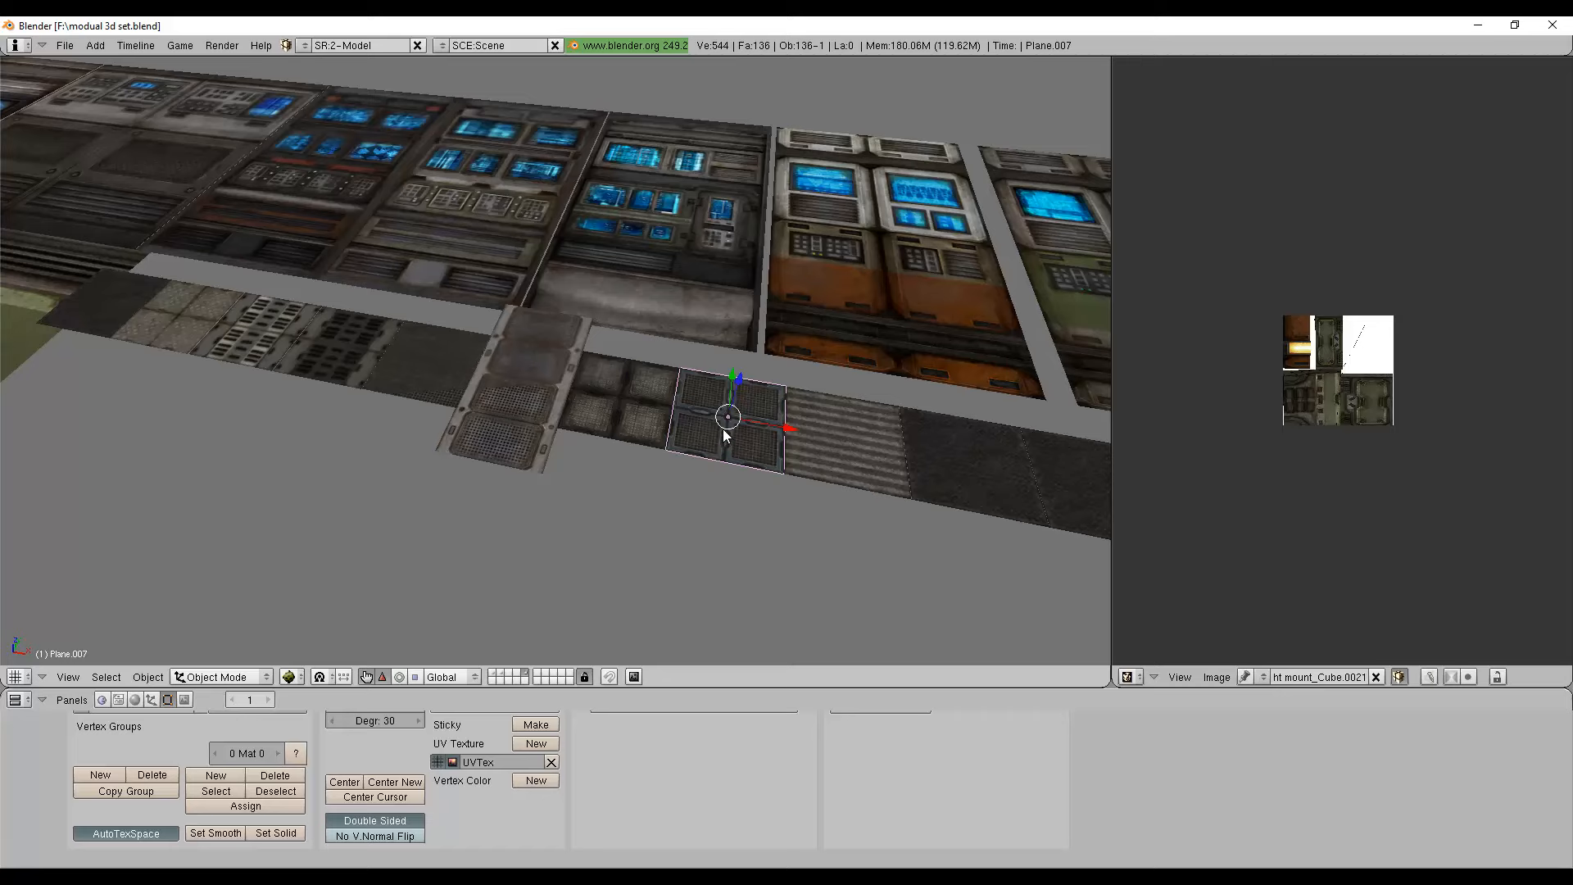
Duplicate the four-panel floor tile, move the copy along X onto the empty grid area, and centre the view on it.
{"action": "scroll", "coordinate": [724, 429], "scroll_direction": "down", "scroll_amount": 8}
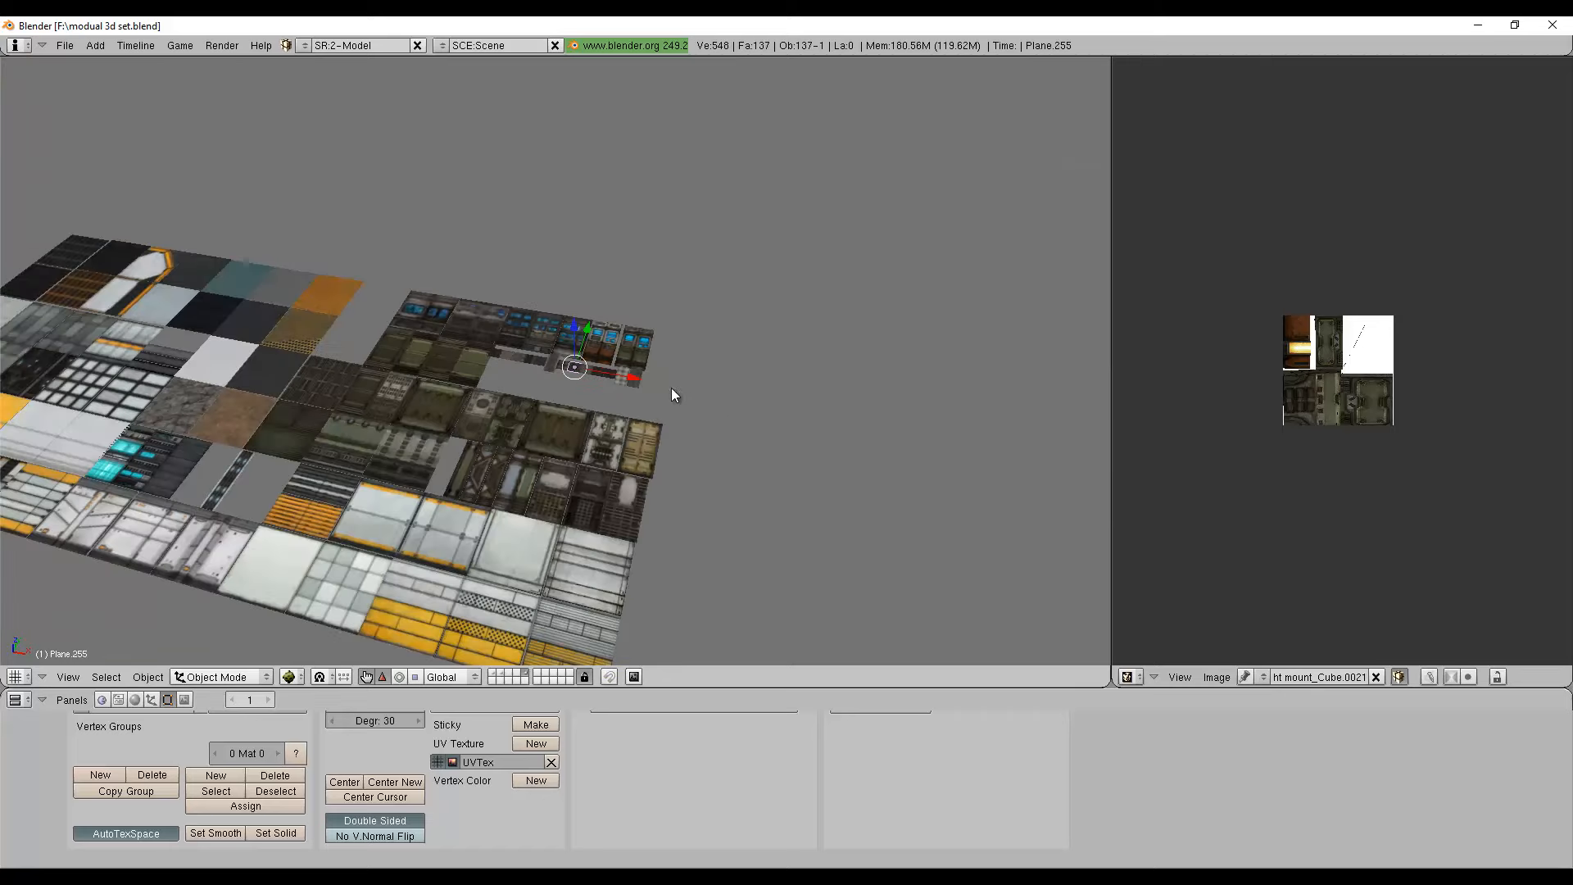
{"action": "middle_click_drag", "start_coordinate": [44, 301], "coordinate": [808, 554]}
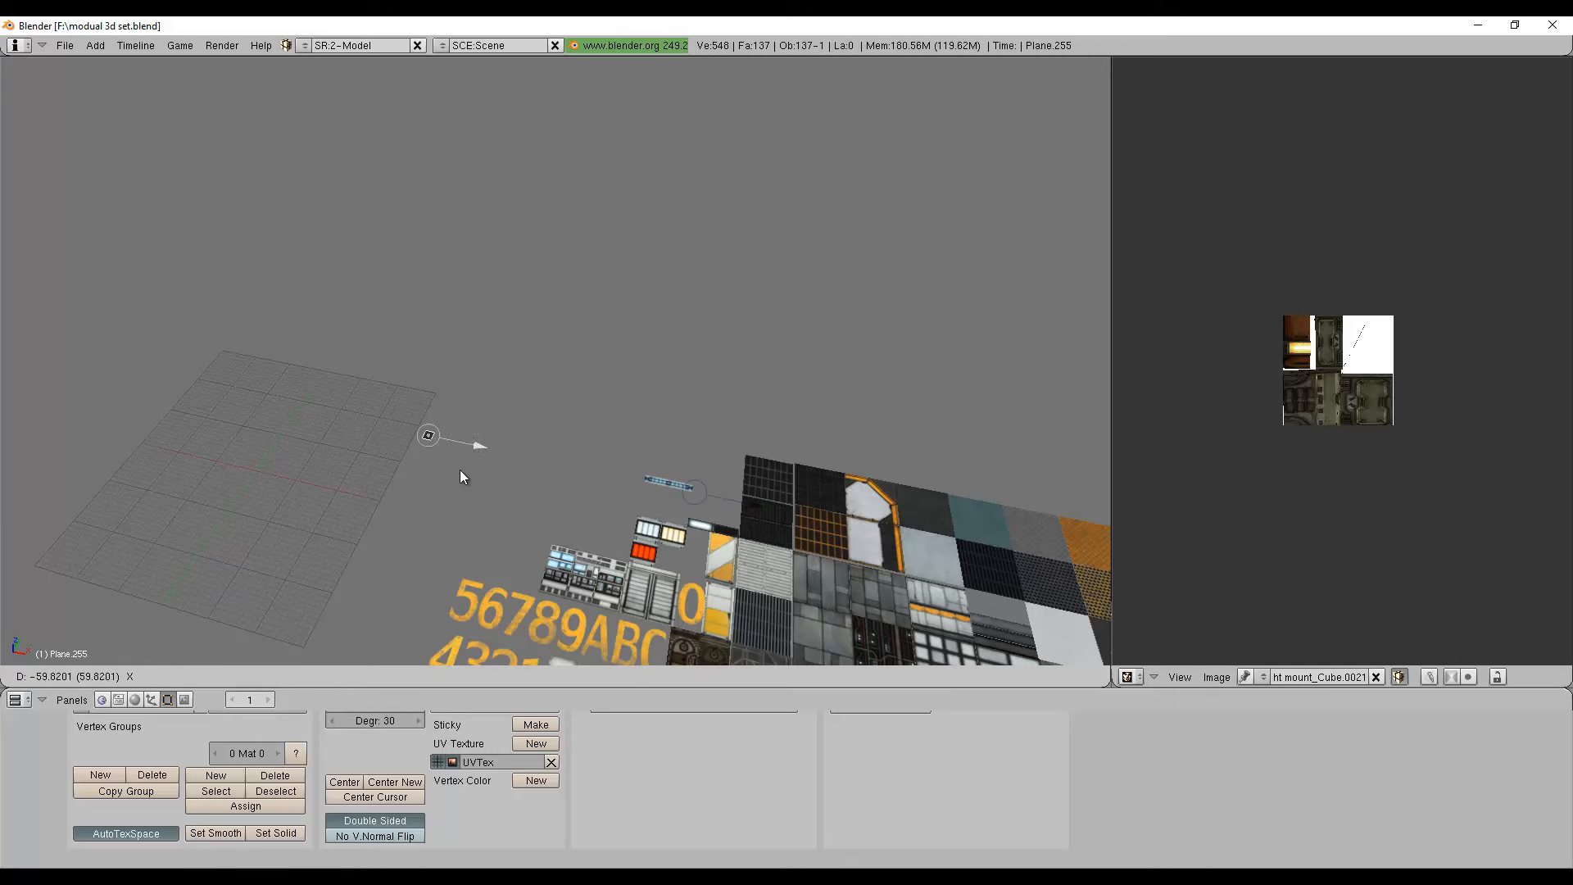
{"action": "right_click", "coordinate": [278, 510]}
{"action": "left_click", "coordinate": [68, 676]}
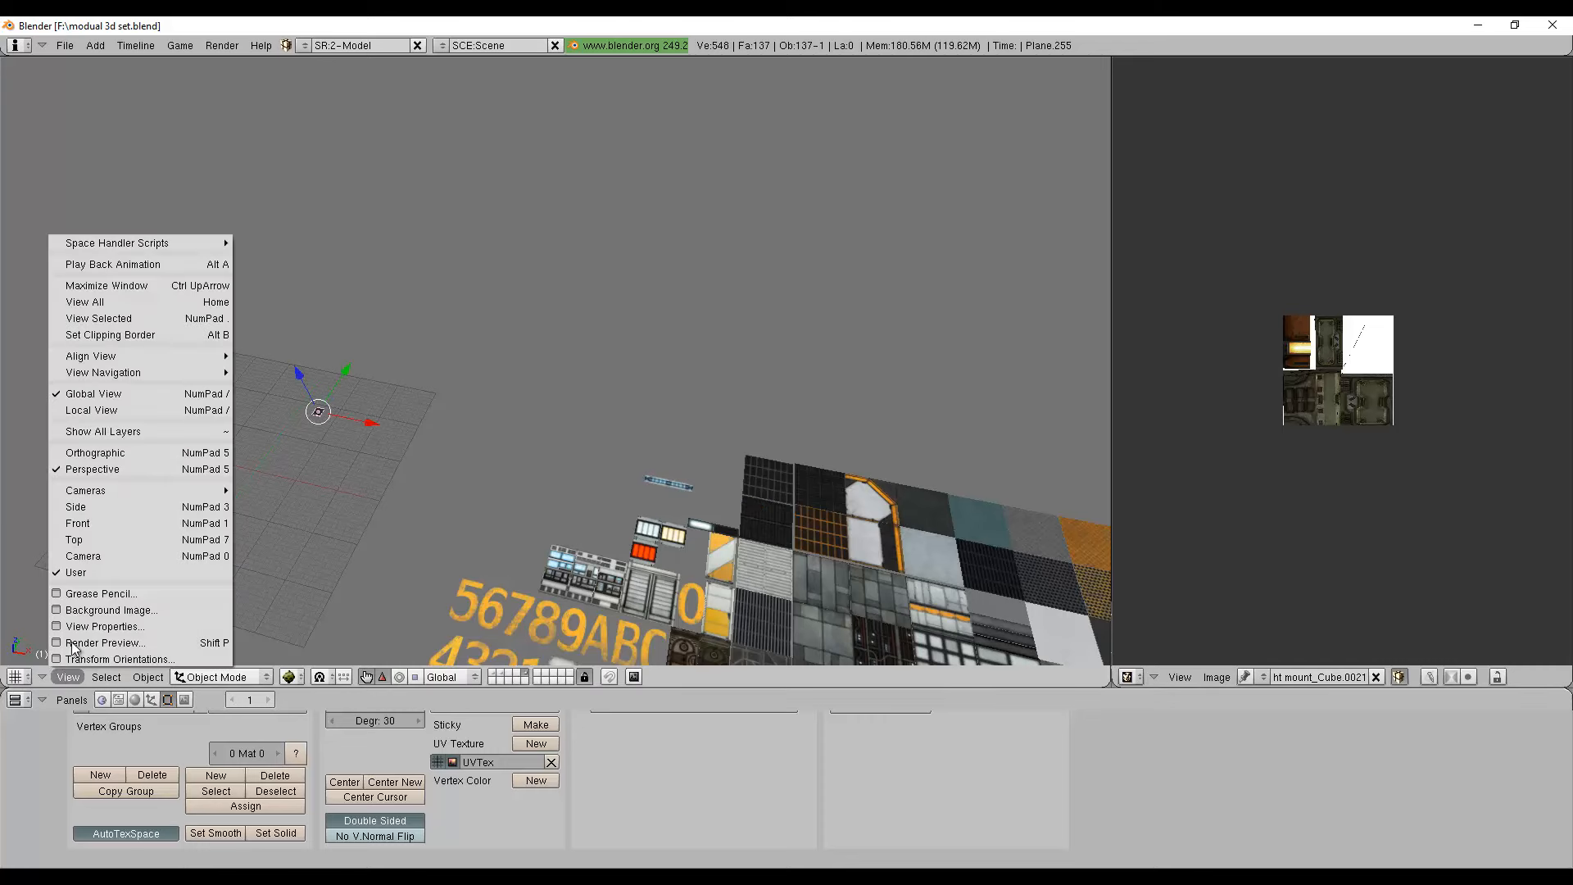
{"action": "left_click", "coordinate": [106, 334]}
{"action": "scroll", "coordinate": [463, 587], "scroll_direction": "down", "scroll_amount": 5}
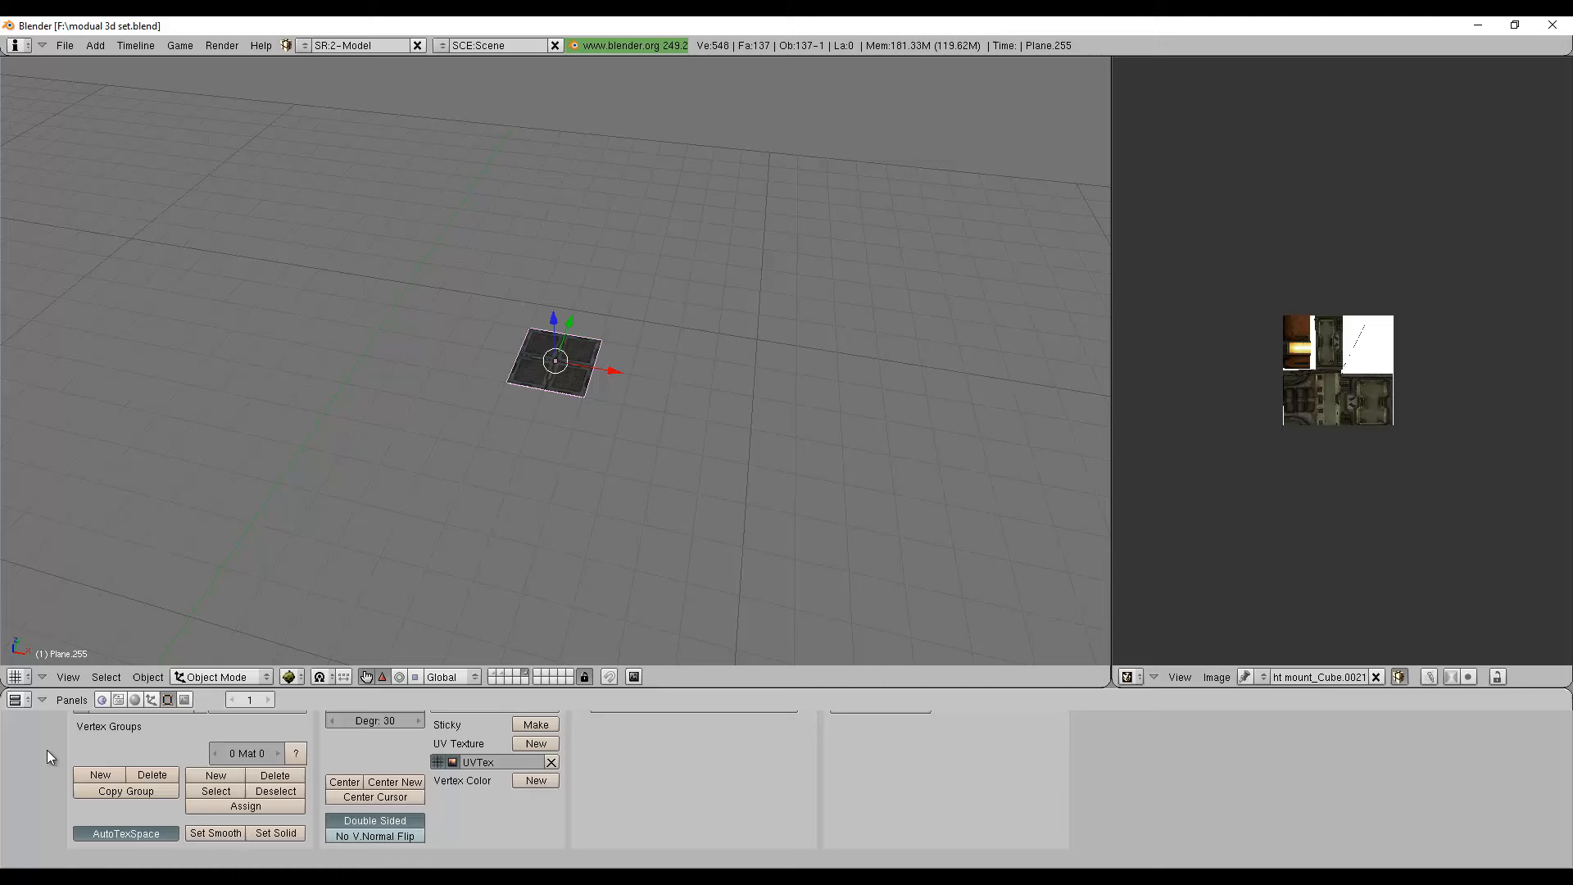
In top view, move the copied tile about 6 units along X and 11 along Y to the grid's far edge.
{"action": "left_click", "coordinate": [68, 676]}
{"action": "left_click", "coordinate": [100, 539]}
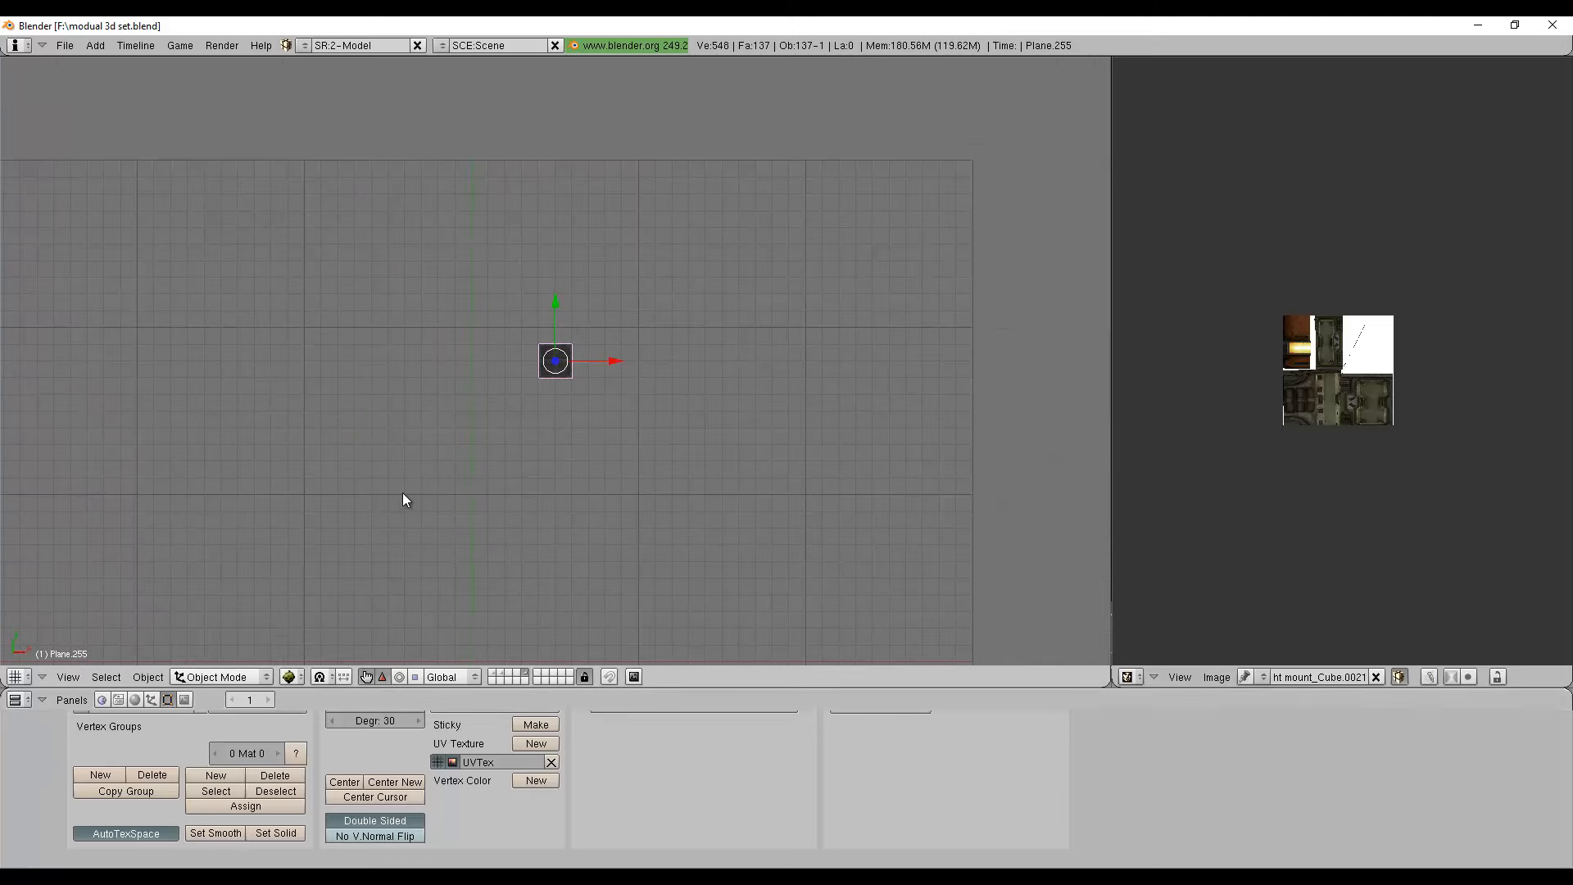
{"action": "middle_click_drag", "start_coordinate": [699, 440], "coordinate": [593, 511], "text": "shift"}
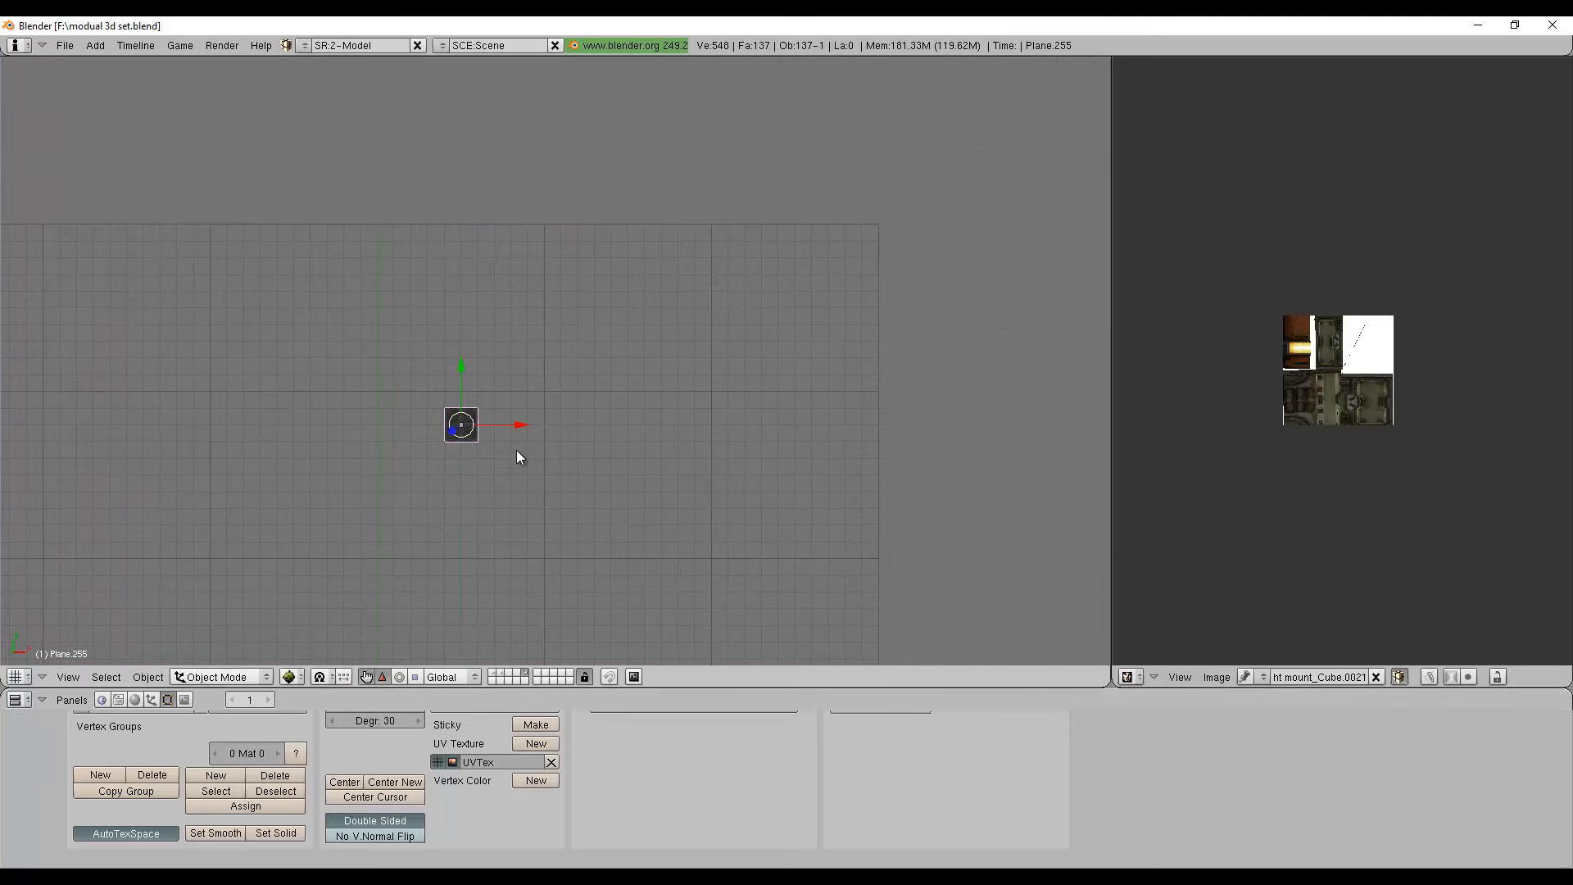
{"action": "key", "text": "g"}
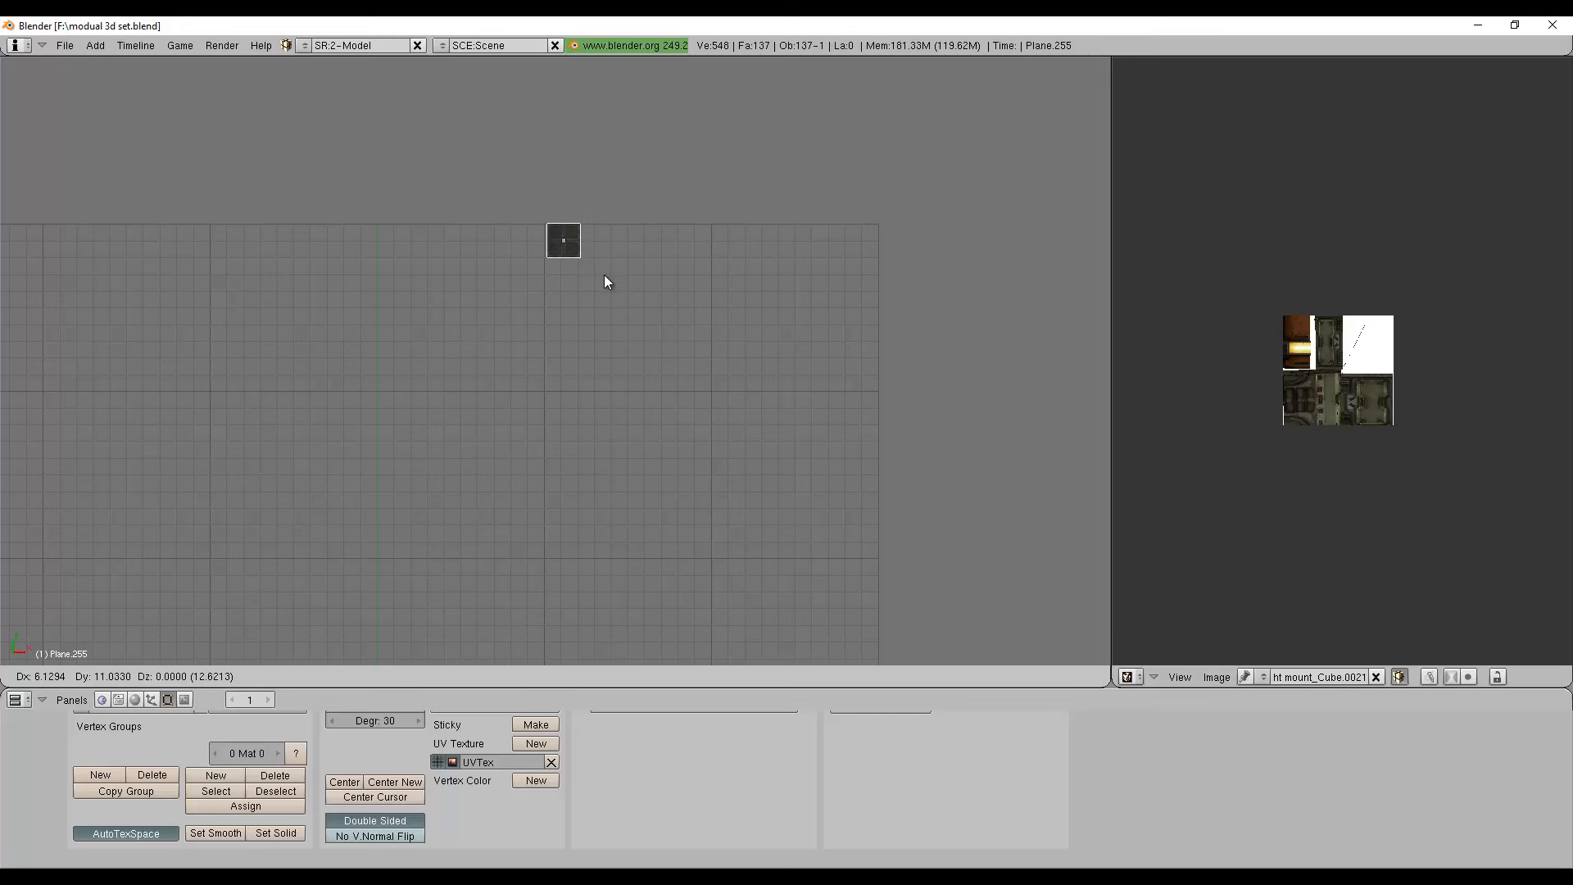
{"action": "left_click", "coordinate": [603, 274]}
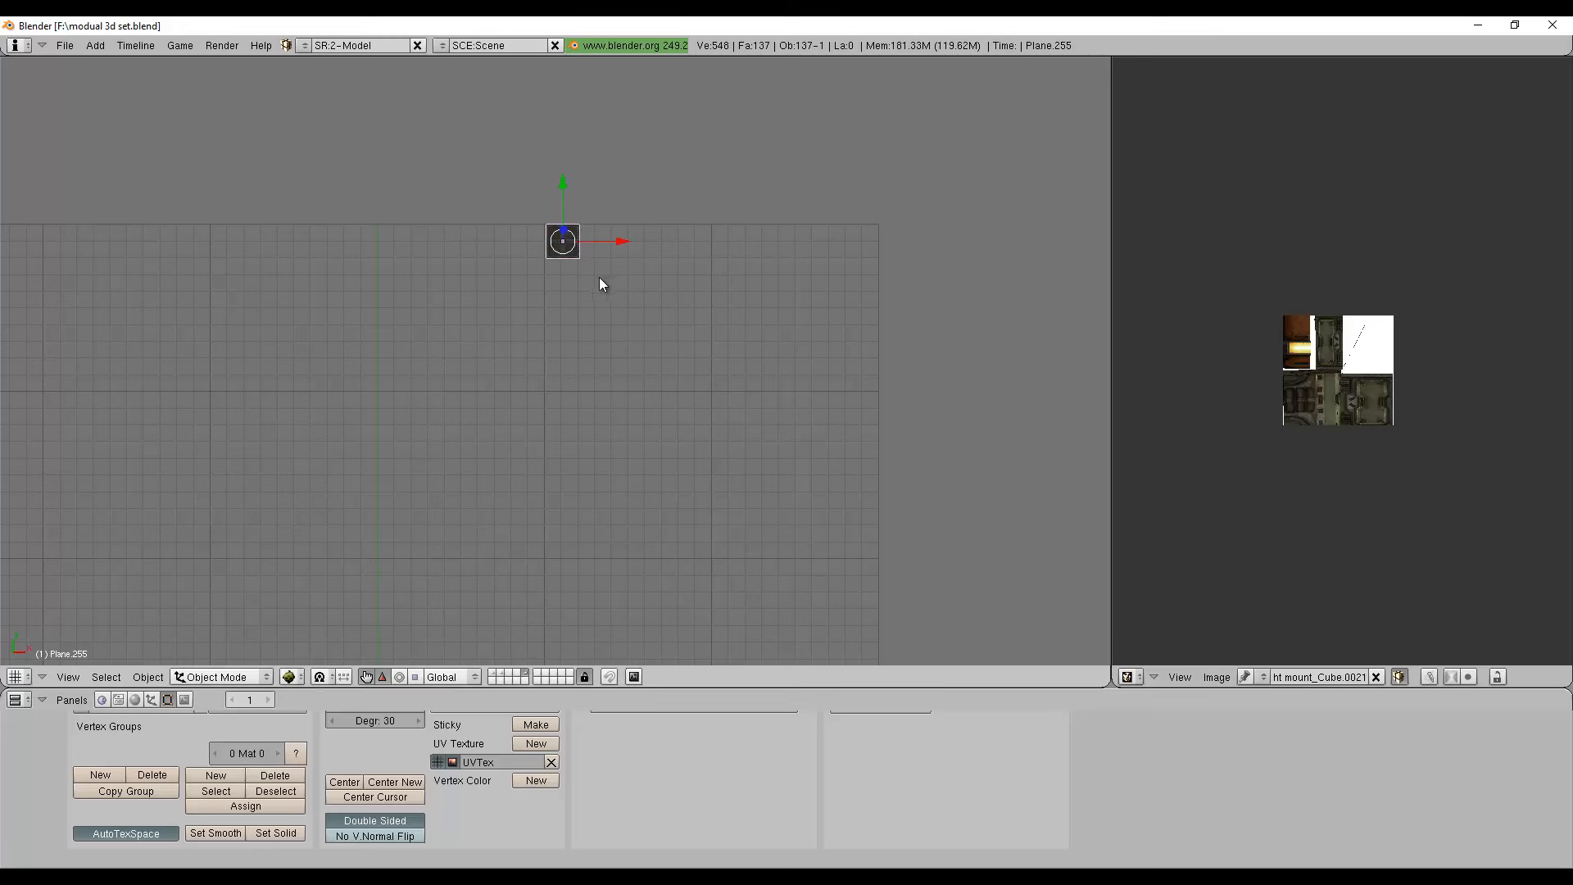
{"action": "scroll", "coordinate": [597, 283], "scroll_direction": "up", "scroll_amount": 5}
{"action": "middle_click_drag", "start_coordinate": [606, 283], "coordinate": [597, 566], "text": "shift"}
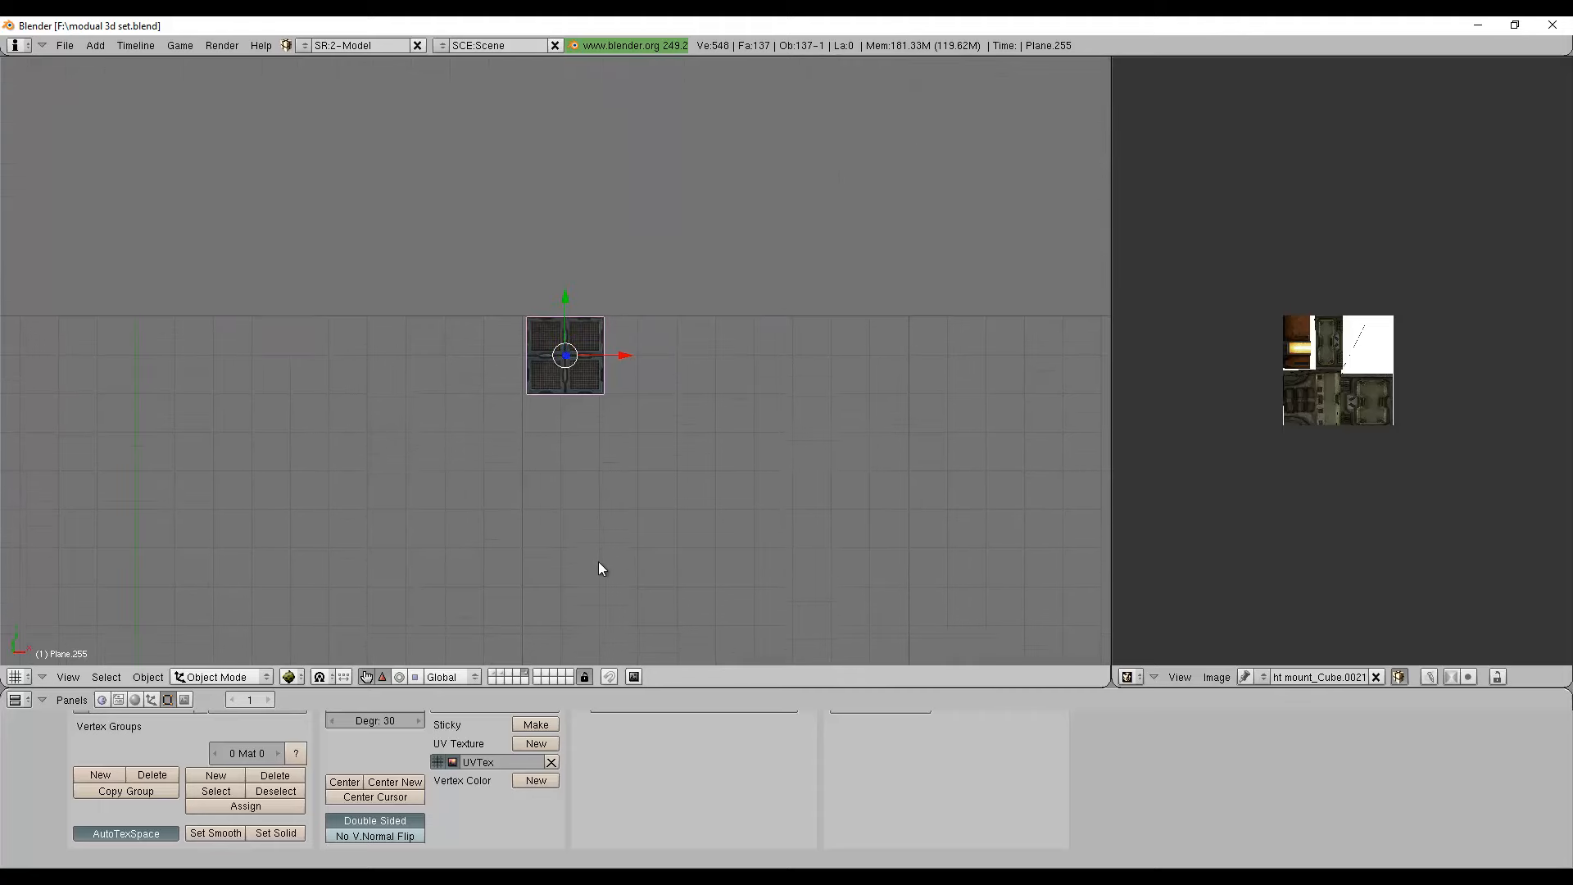
Duplicate the tile beside itself along X and delete the copy.
{"action": "key", "text": "shift+d"}
{"action": "key", "text": "x"}
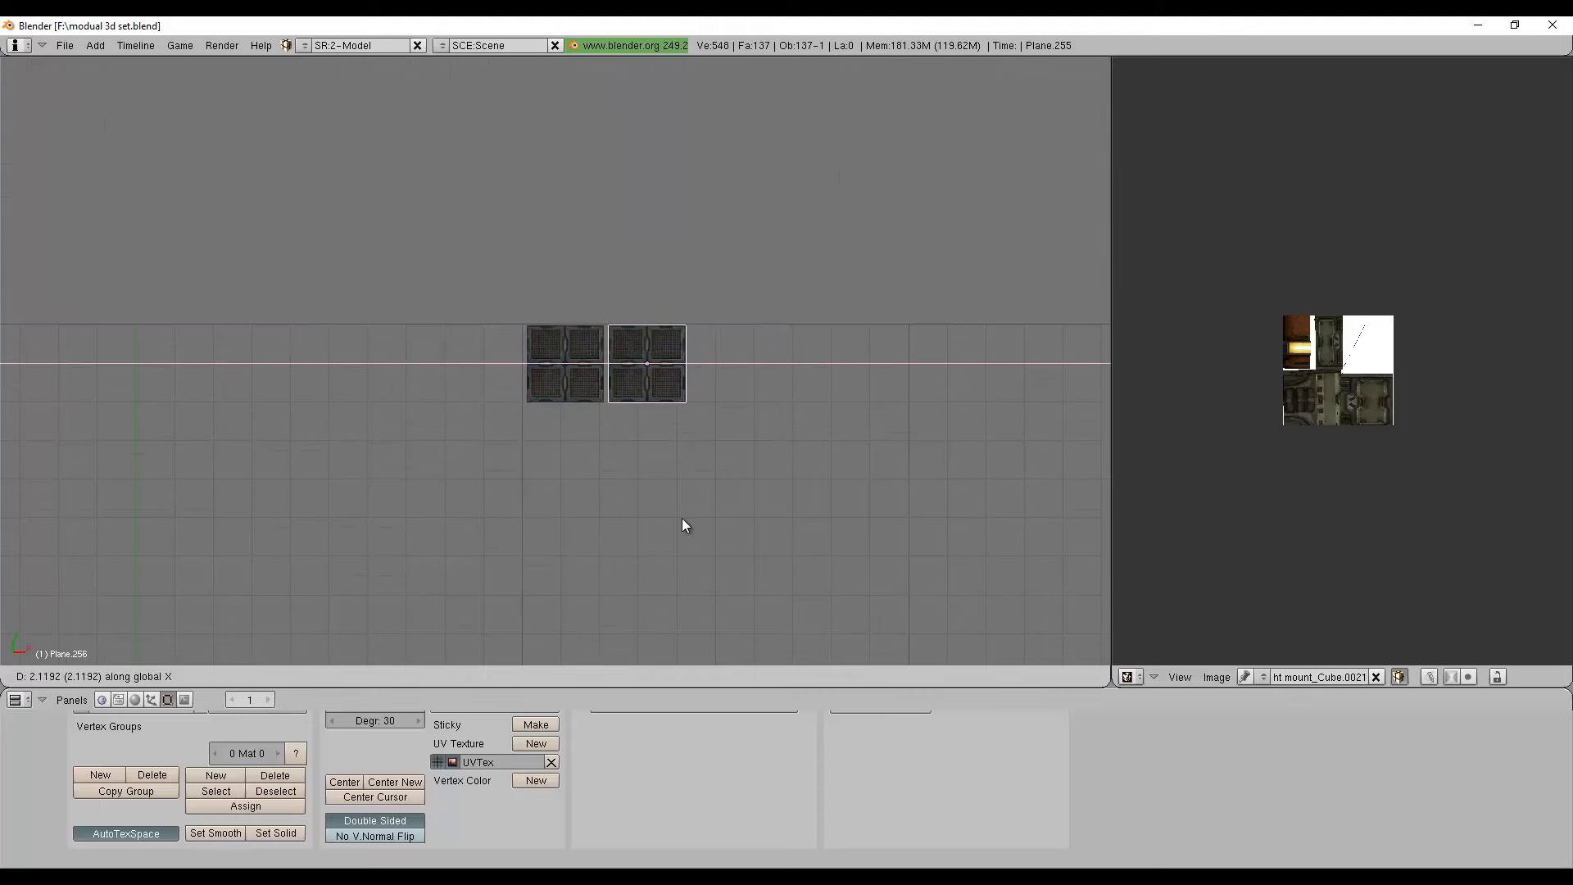
{"action": "left_click", "coordinate": [681, 519]}
{"action": "key", "text": "x"}
{"action": "left_click", "coordinate": [680, 518]}
{"action": "scroll", "coordinate": [680, 520], "scroll_direction": "down", "scroll_amount": 4}
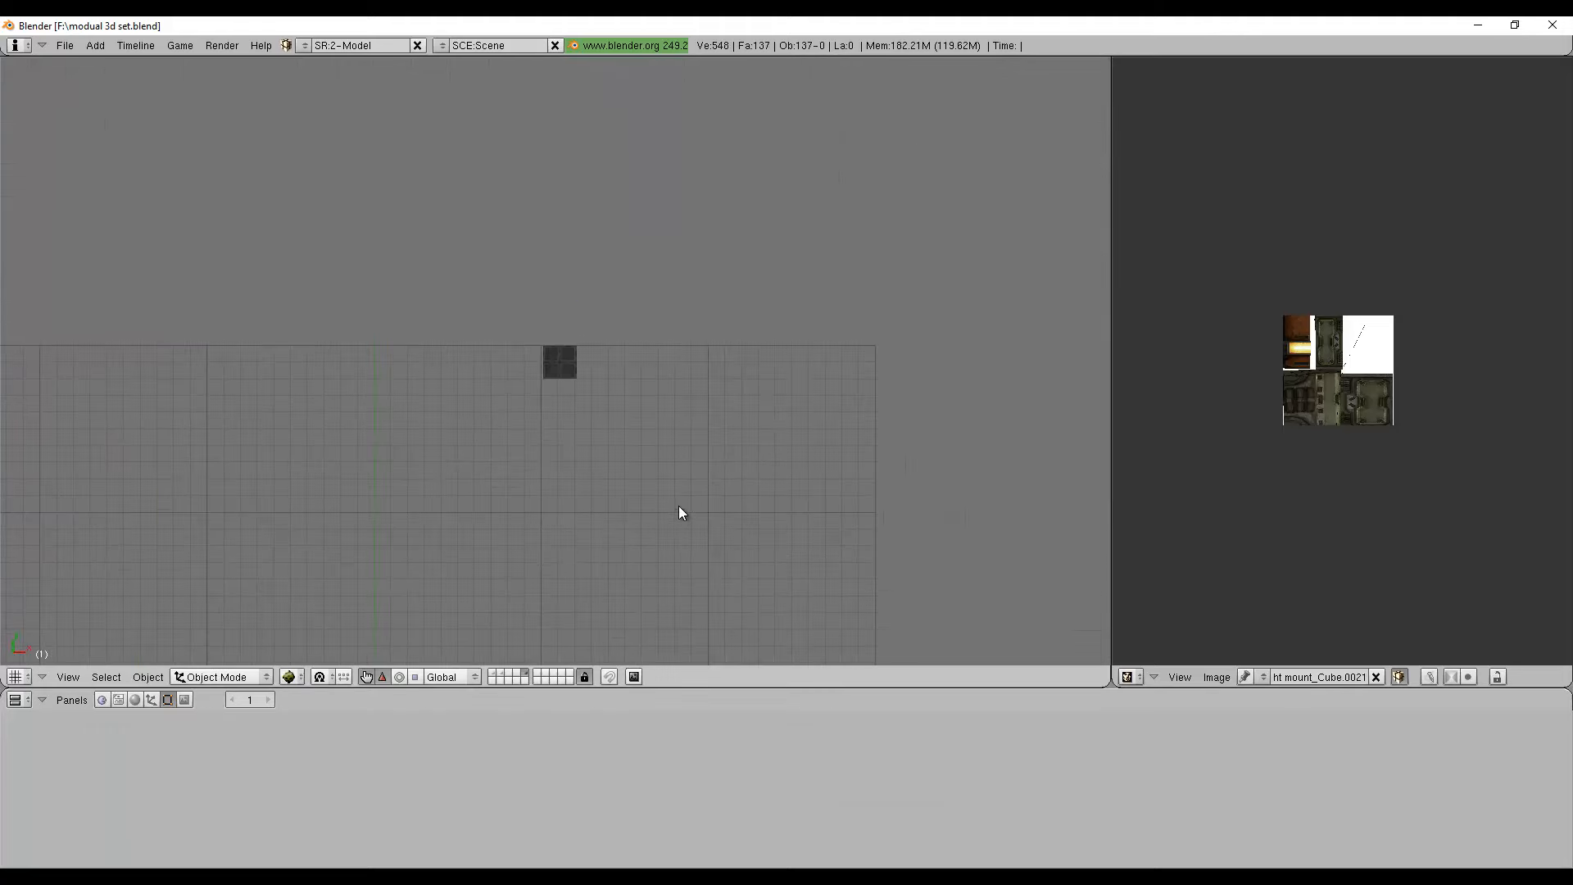
Select the remaining floor tile, open its mesh in Edit Mode, and enlarge its texture in the UV view.
{"action": "right_click", "coordinate": [560, 361]}
{"action": "key", "text": "Tab"}
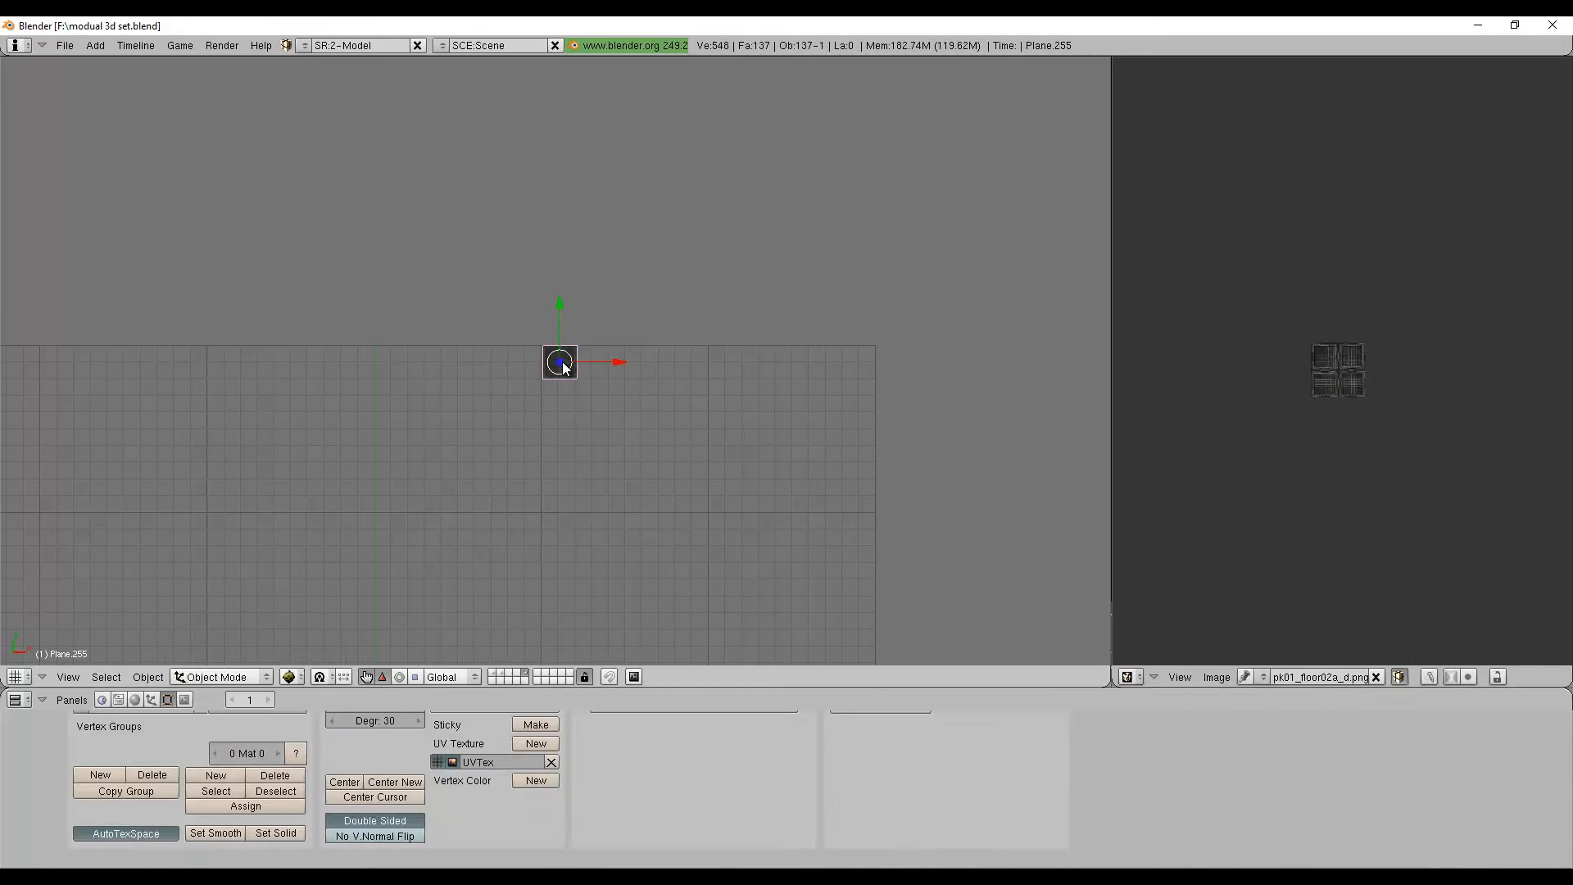
{"action": "scroll", "coordinate": [1285, 385], "scroll_direction": "up", "scroll_amount": 6}
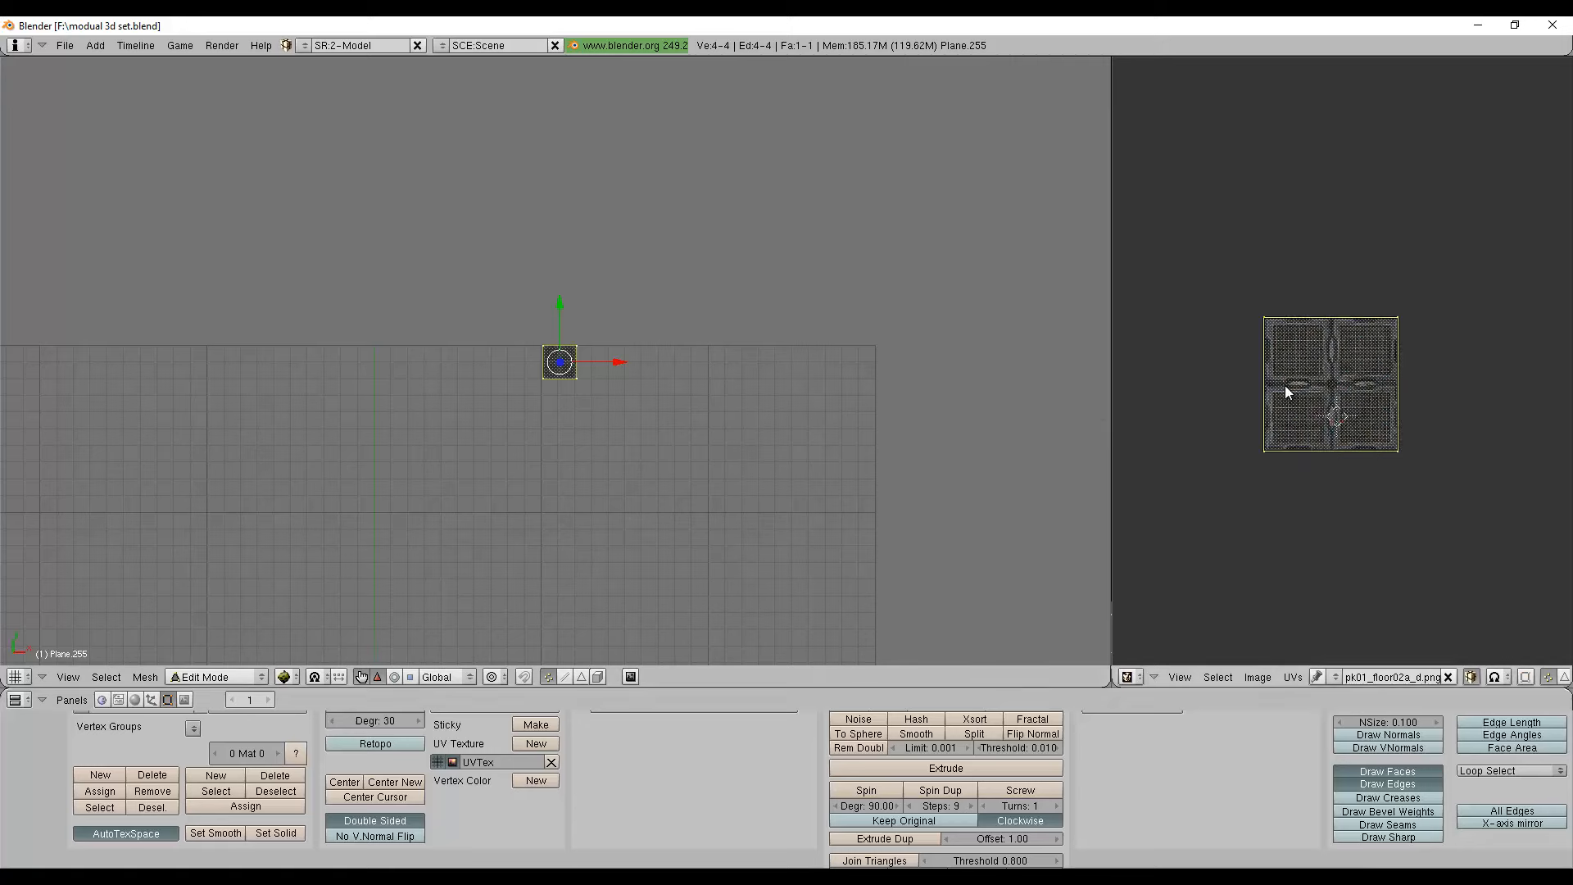
{"action": "middle_click_drag", "start_coordinate": [614, 495], "coordinate": [545, 433], "text": "shift"}
{"action": "scroll", "coordinate": [549, 422], "scroll_direction": "up", "scroll_amount": 2}
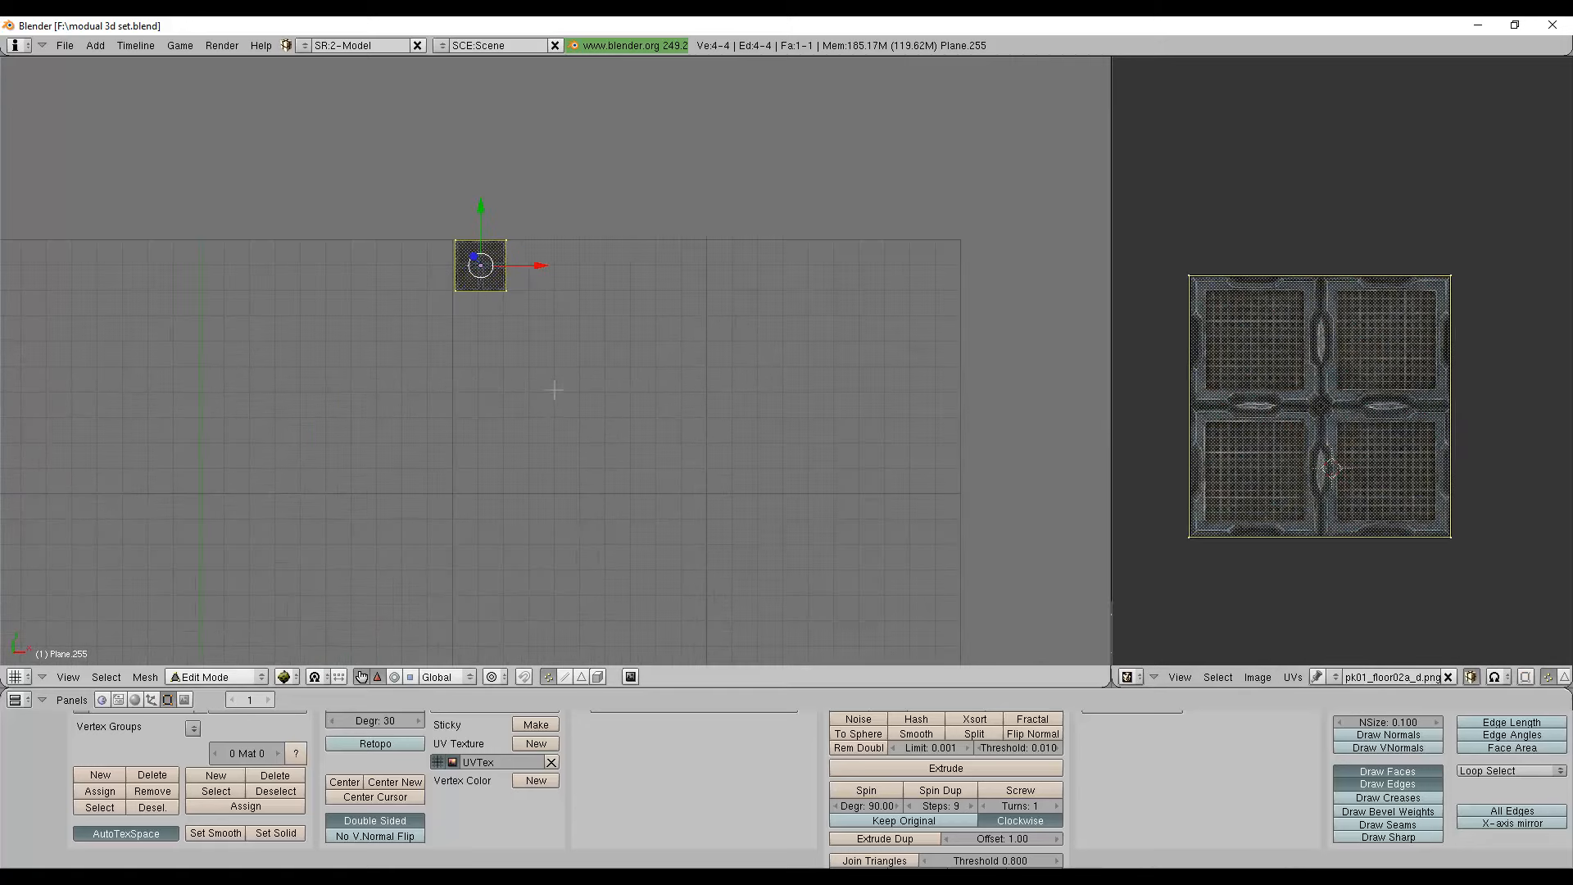
Try scaling the tile mesh by 6 and moving it onto the grid, and undo both changes.
{"action": "type", "text": "s6"}
{"action": "key", "text": "Return"}
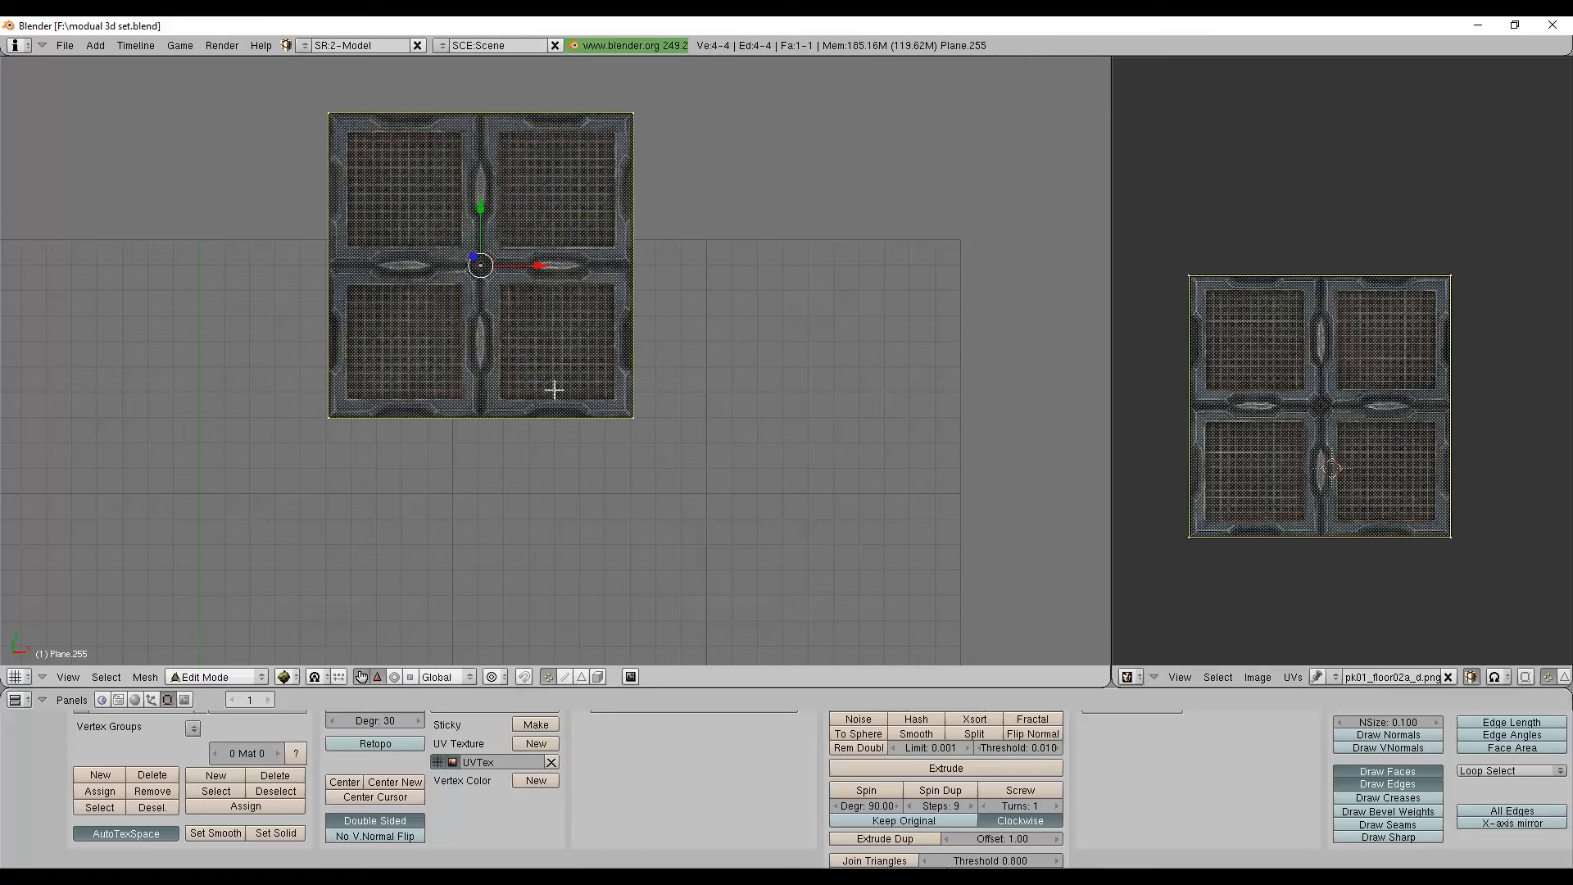
{"action": "key", "text": "g"}
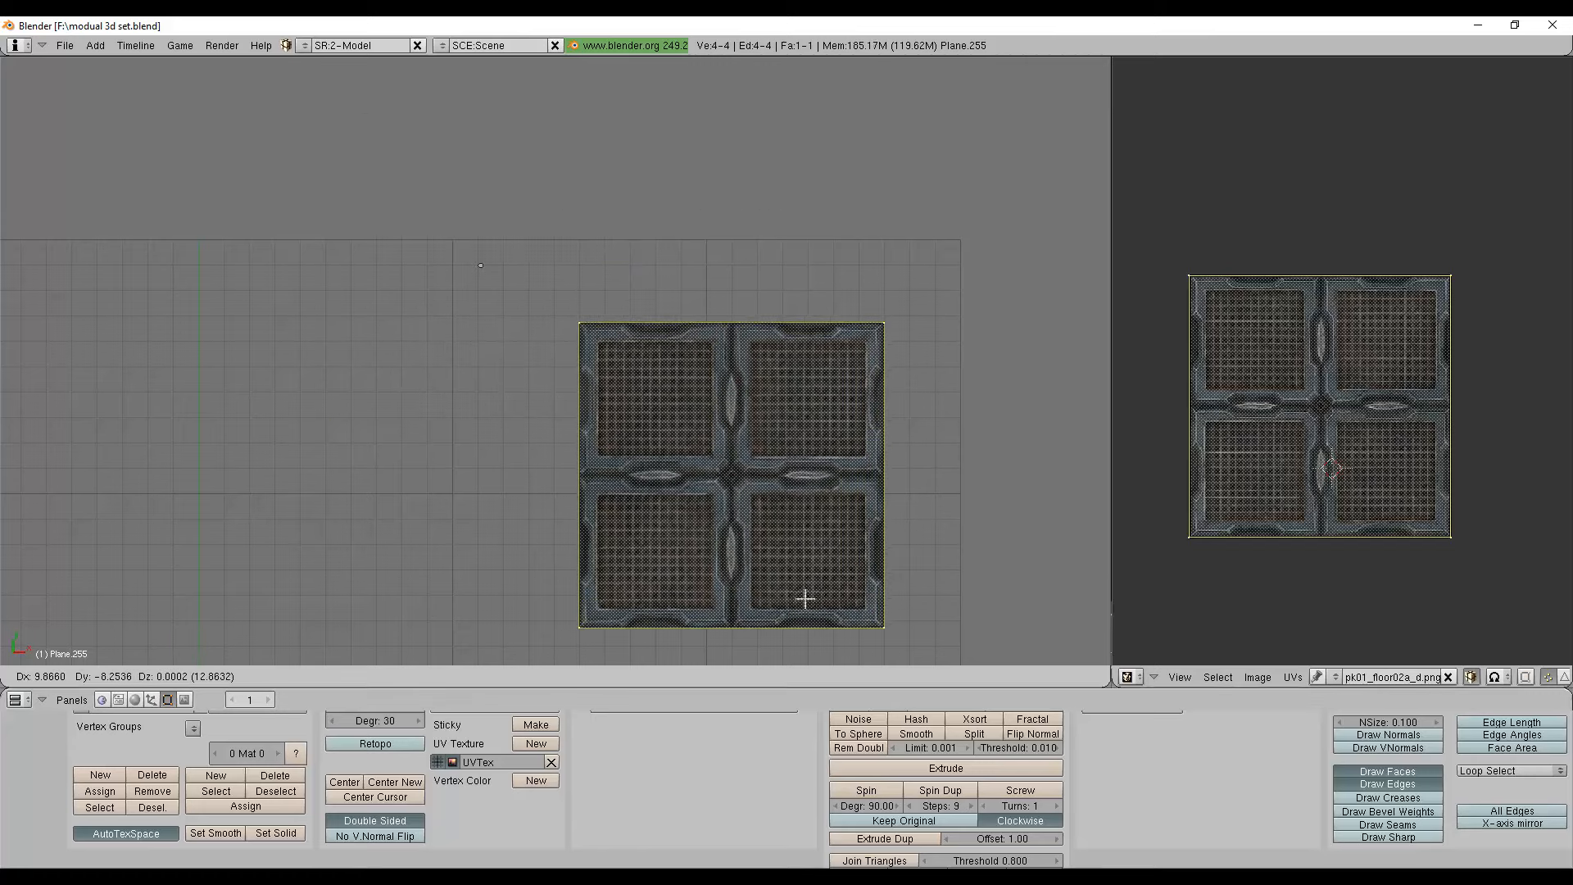
{"action": "left_click", "coordinate": [801, 598]}
{"action": "key", "text": "ctrl+z"}
{"action": "key", "text": "ctrl+z"}
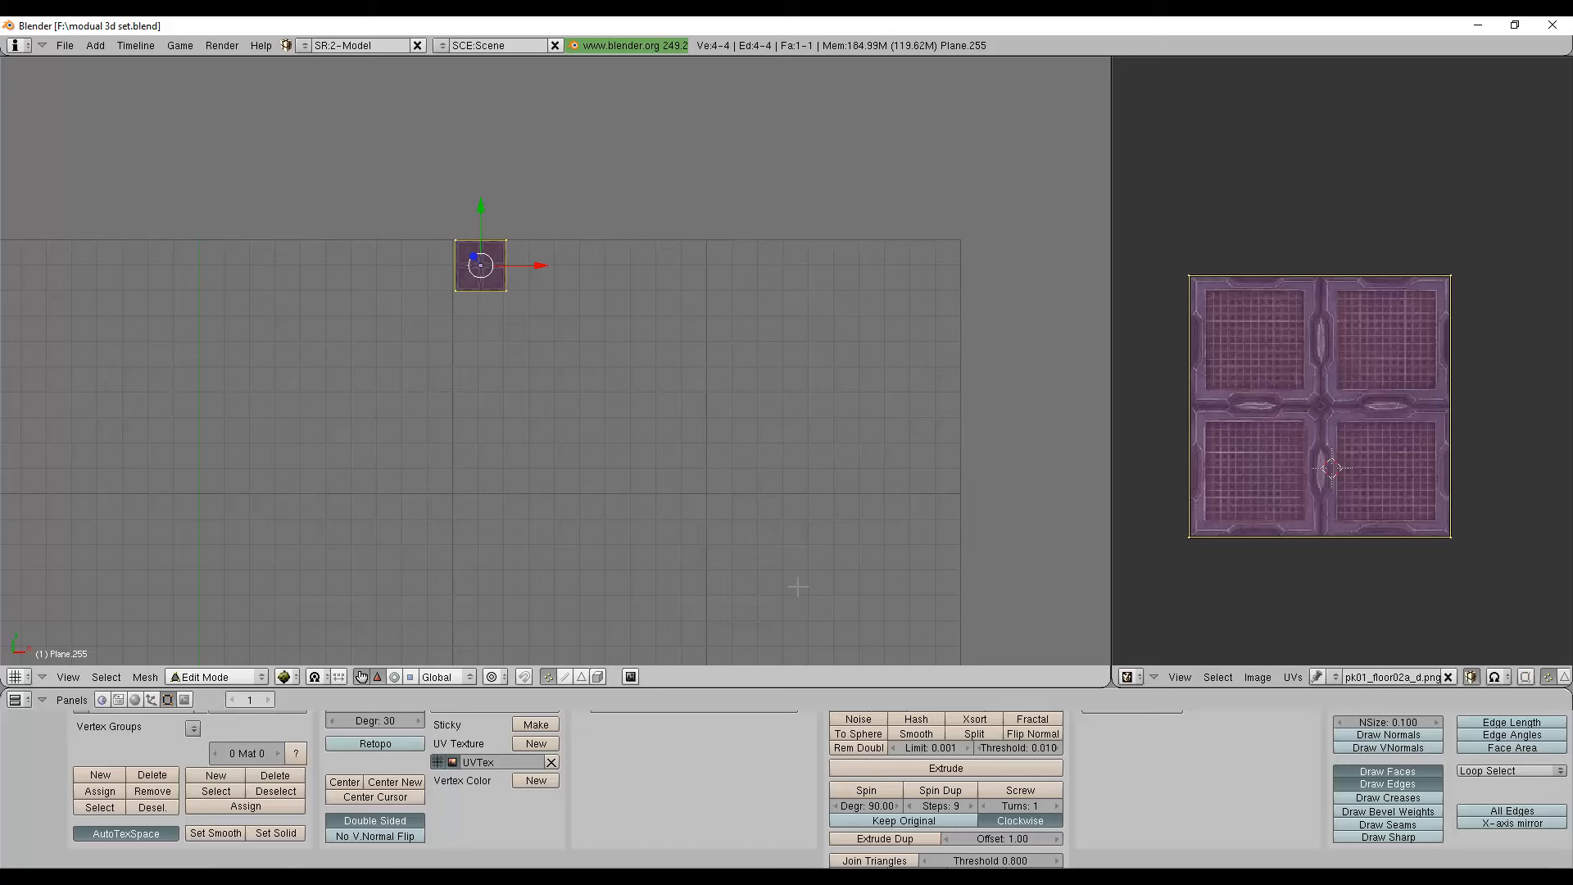
Redo the scale by 6, check the tile in Object Mode, and undo the scale again.
{"action": "key", "text": "ctrl+shift+z"}
{"action": "key", "text": "Tab"}
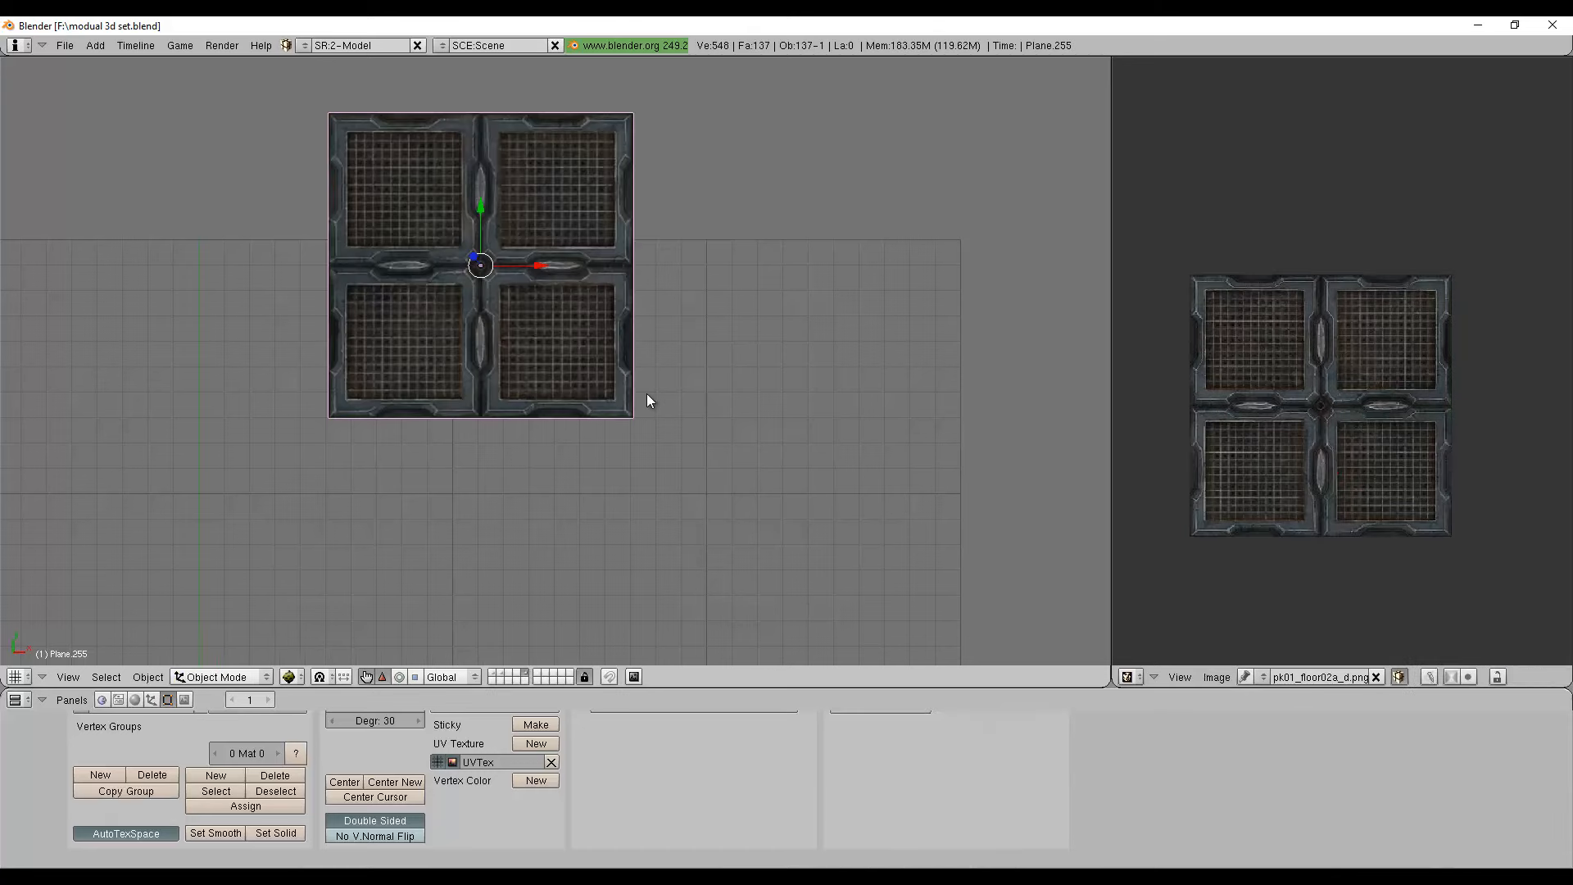
{"action": "key", "text": "Tab"}
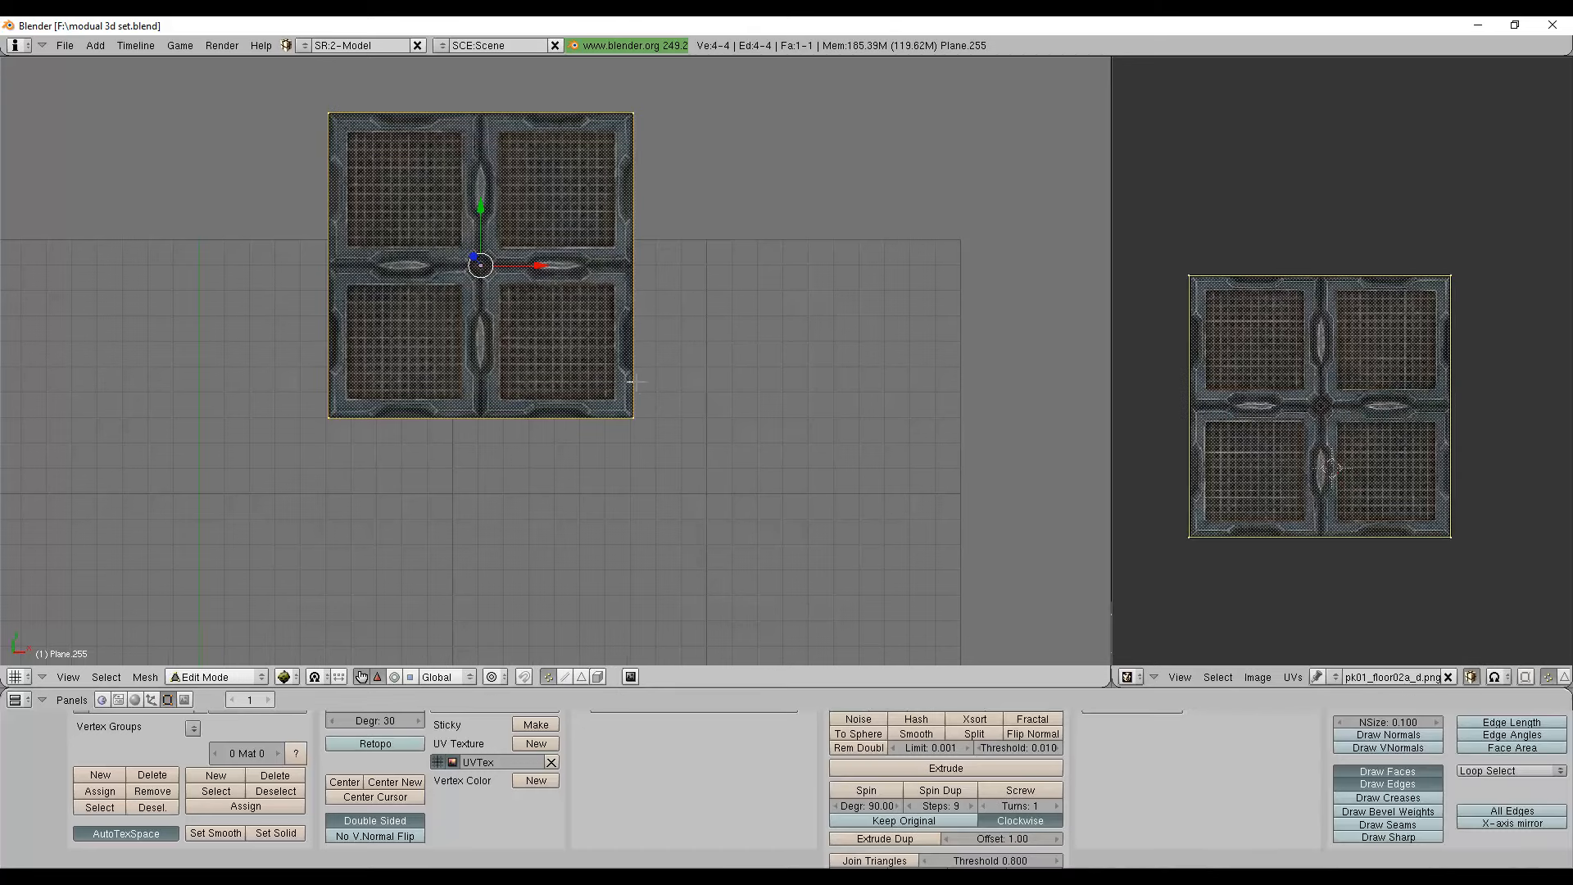
{"action": "key", "text": "a"}
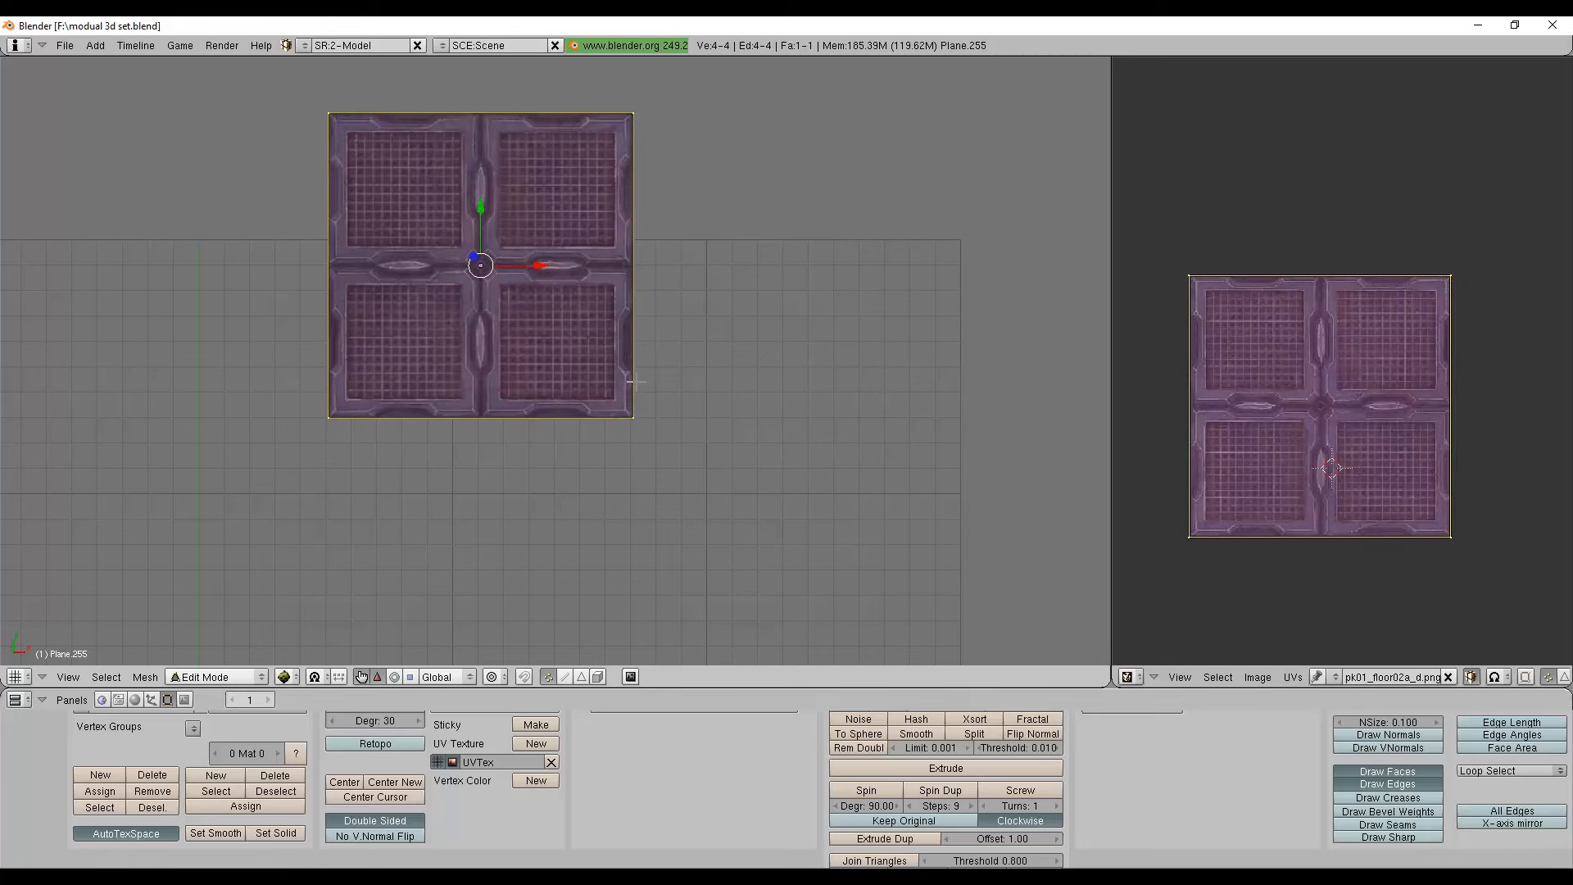
{"action": "key", "text": "ctrl+z"}
Scale the tile mesh by 10 and move it about 9 units along X and -9 along Y to fit the grid.
{"action": "key", "text": "s"}
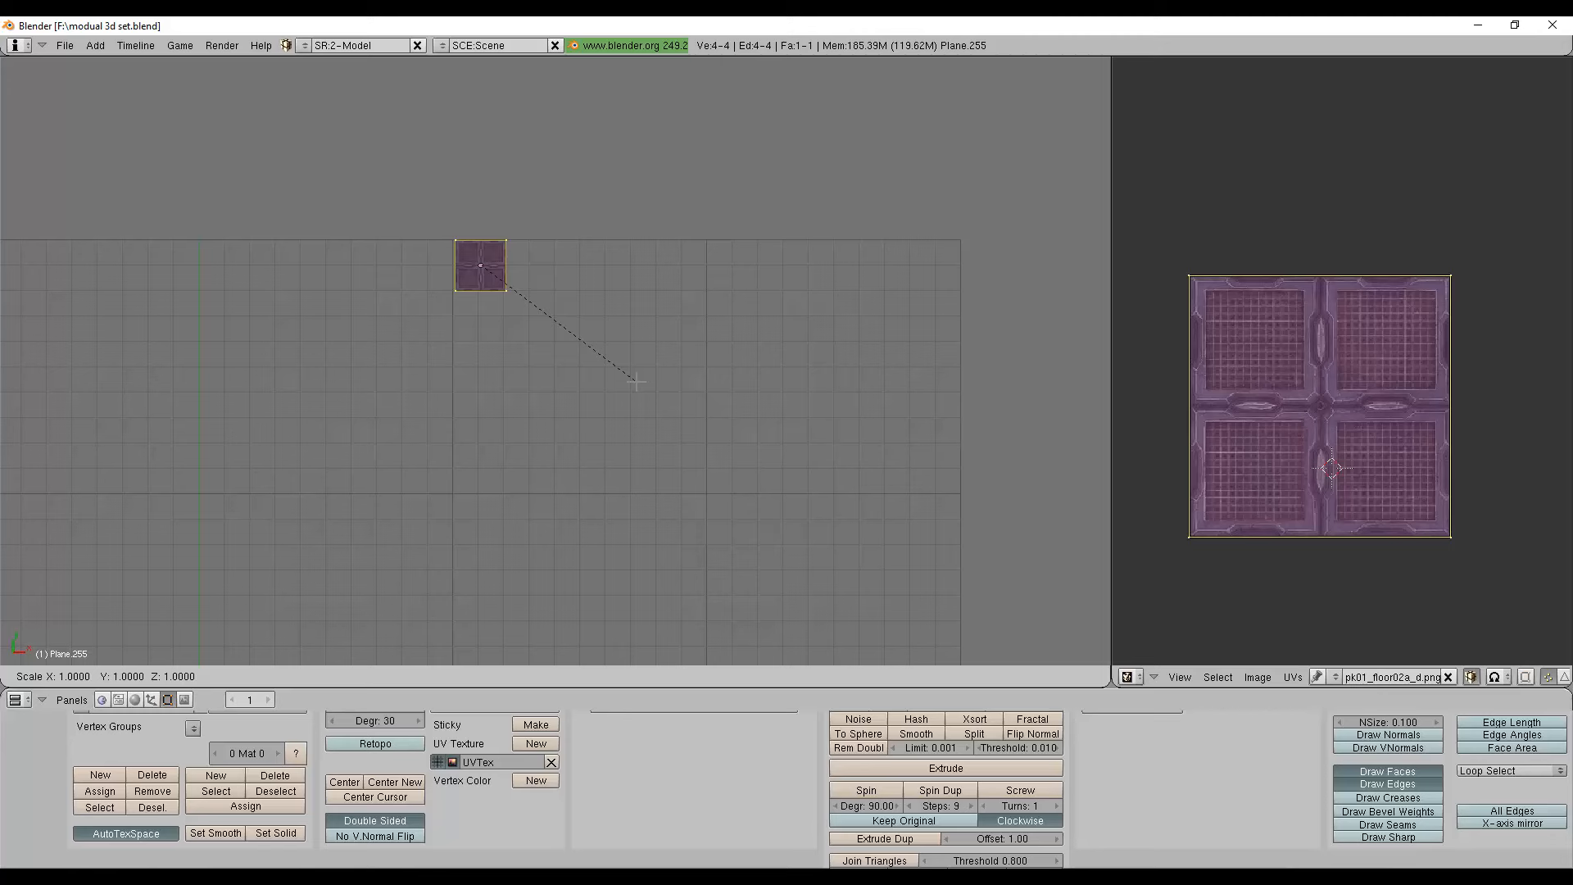
{"action": "type", "text": "10"}
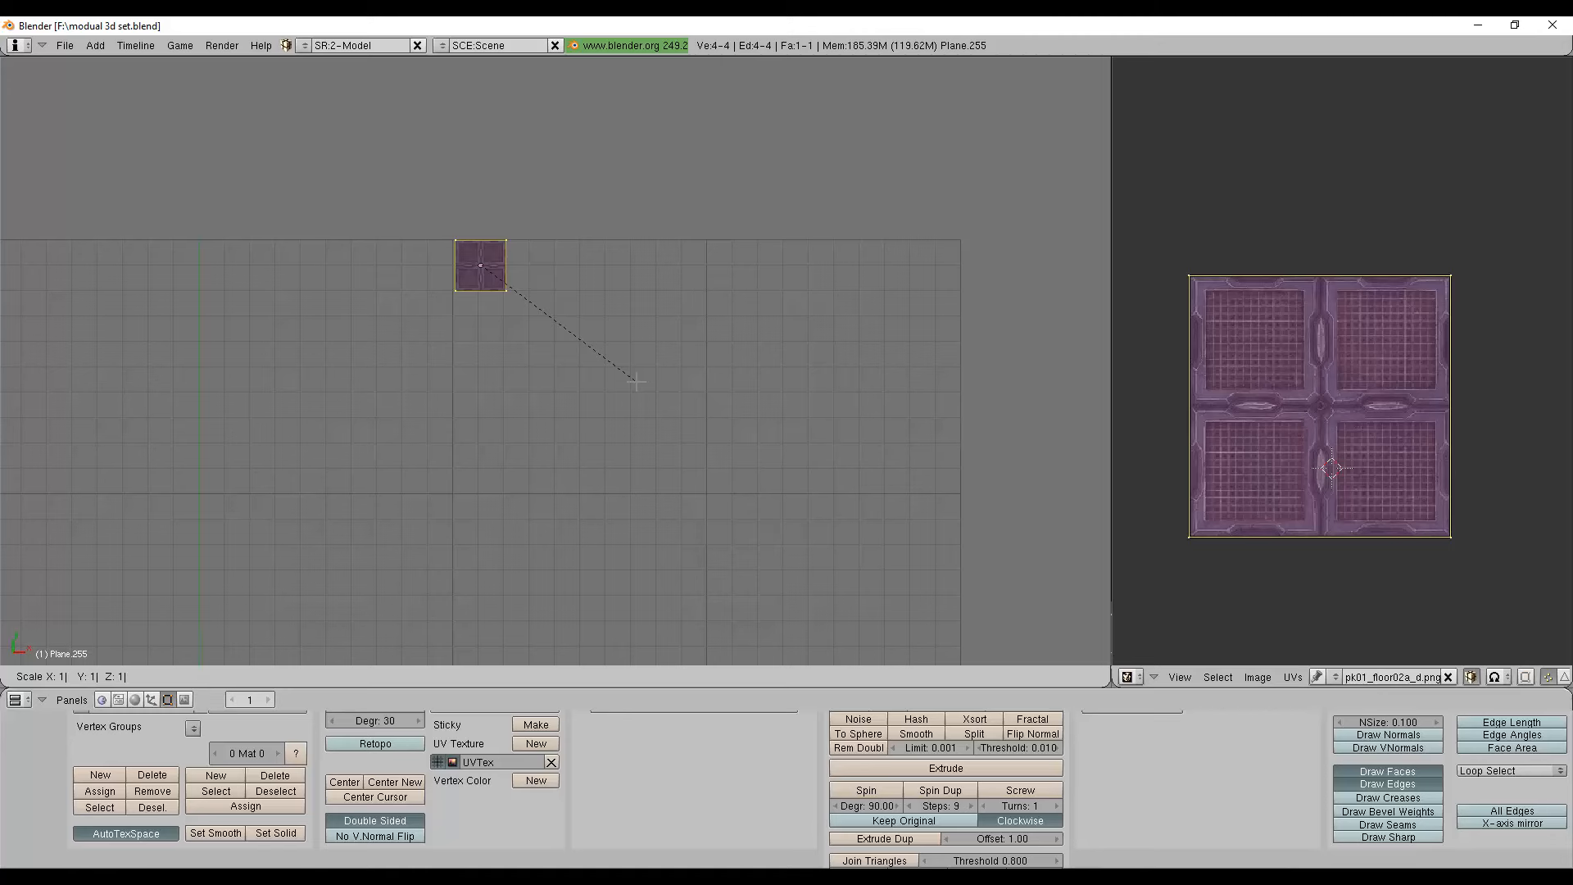
{"action": "key", "text": "Return"}
{"action": "key", "text": "g"}
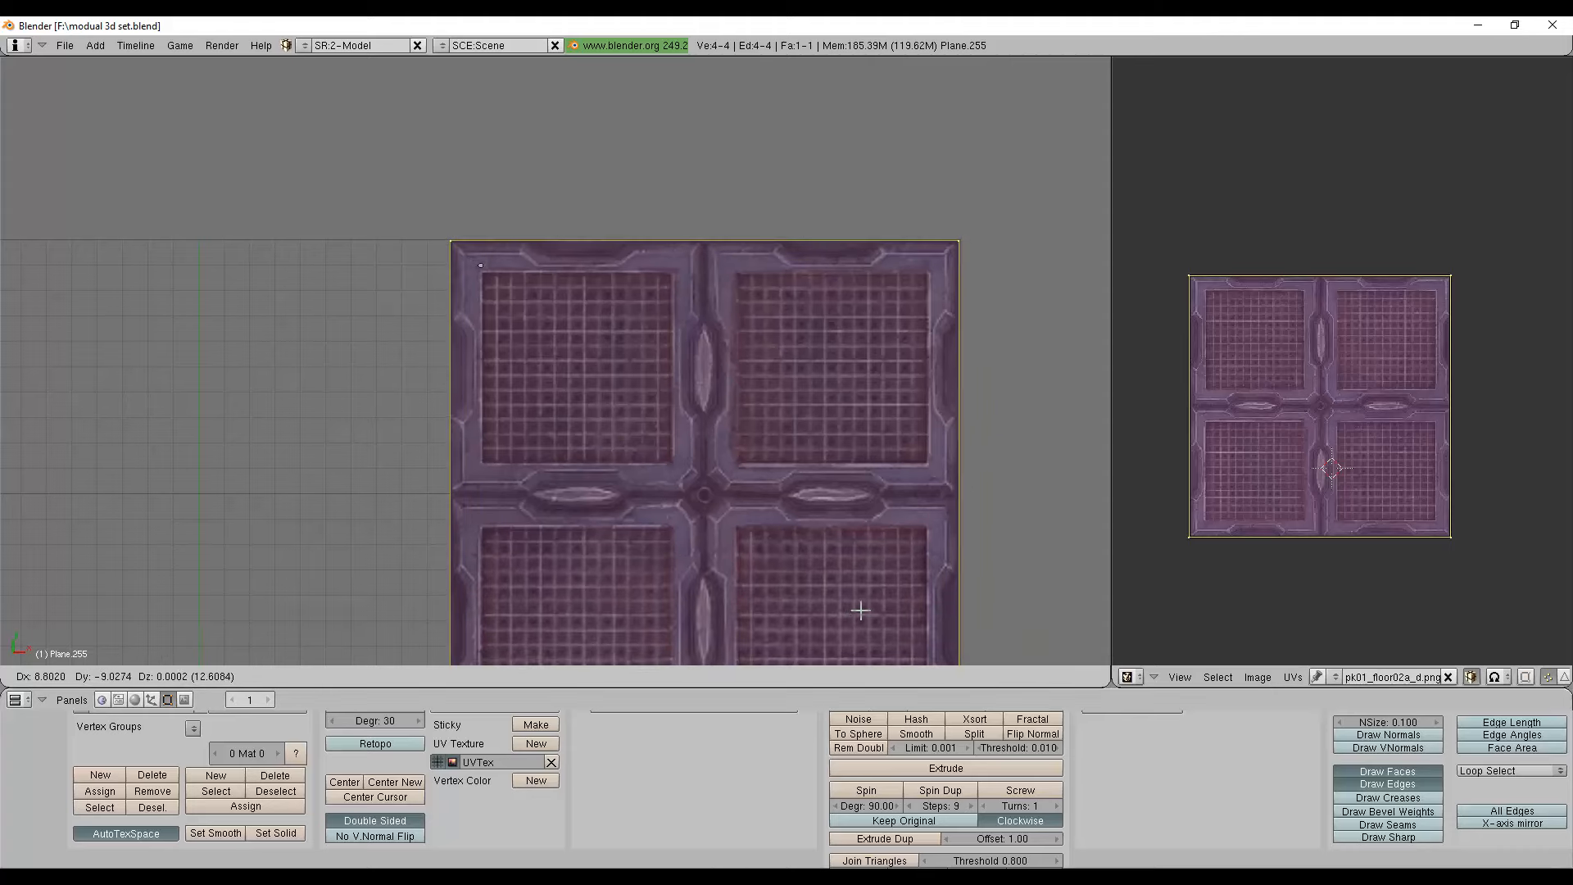
{"action": "left_click", "coordinate": [861, 610]}
{"action": "middle_click_drag", "start_coordinate": [878, 553], "coordinate": [856, 475], "text": "shift"}
Scale the face's UV coordinates by 10 so the floor texture repeats across the enlarged plane.
{"action": "scroll", "coordinate": [1277, 406], "scroll_direction": "down", "scroll_amount": 5}
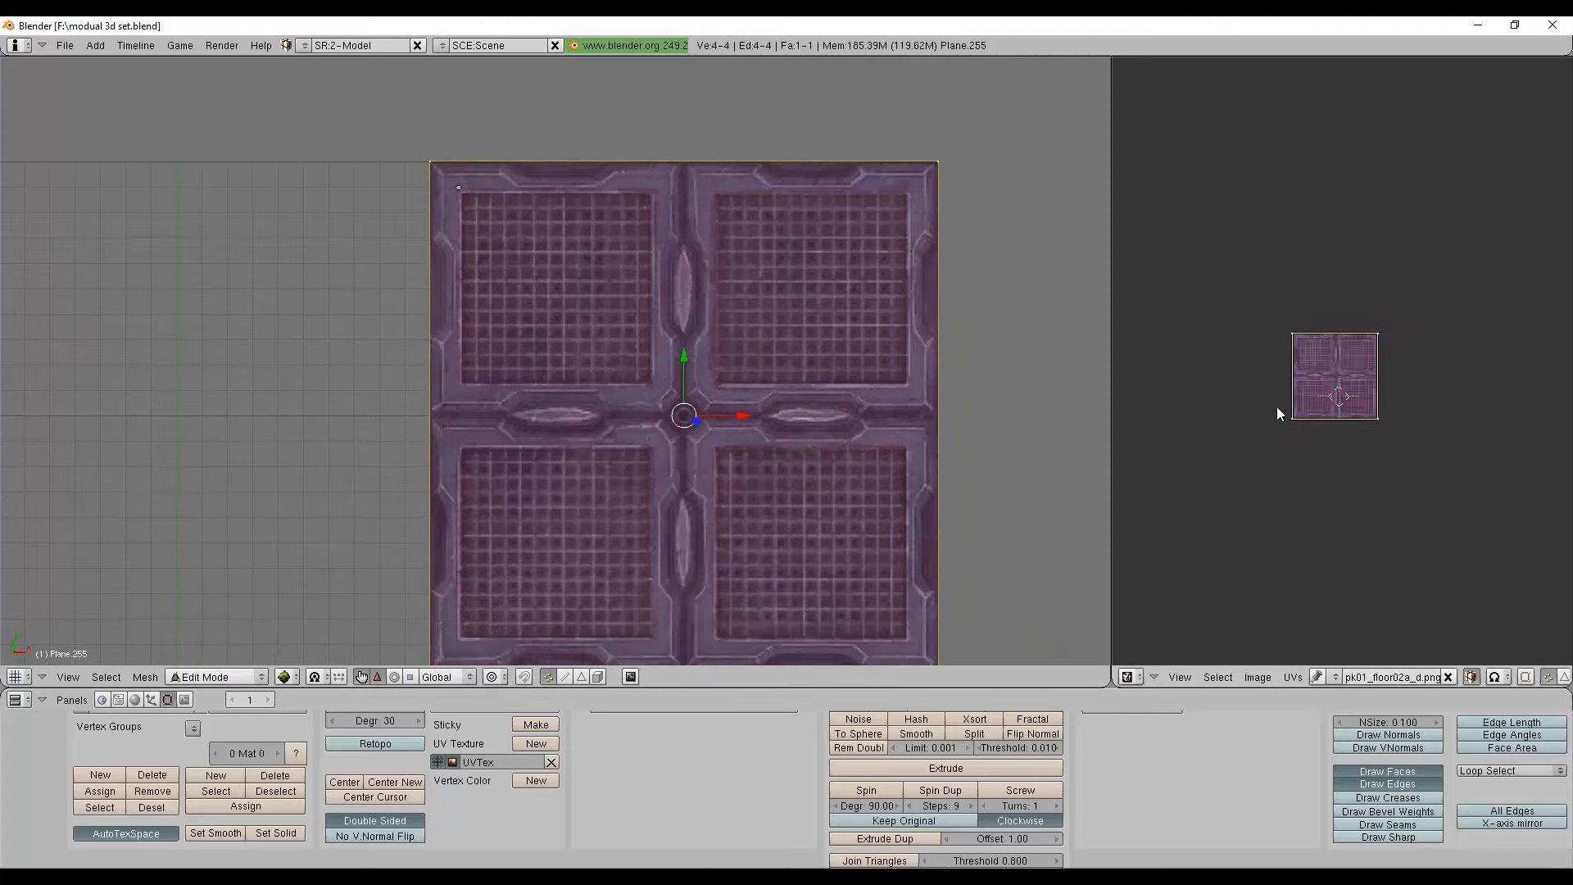
{"action": "scroll", "coordinate": [1278, 406], "scroll_direction": "up", "scroll_amount": 5}
{"action": "scroll", "coordinate": [1278, 407], "scroll_direction": "down", "scroll_amount": 5}
{"action": "scroll", "coordinate": [1280, 406], "scroll_direction": "up", "scroll_amount": 5}
{"action": "scroll", "coordinate": [1284, 406], "scroll_direction": "down", "scroll_amount": 5}
{"action": "scroll", "coordinate": [1286, 405], "scroll_direction": "up", "scroll_amount": 4}
{"action": "left_click", "coordinate": [1312, 395]}
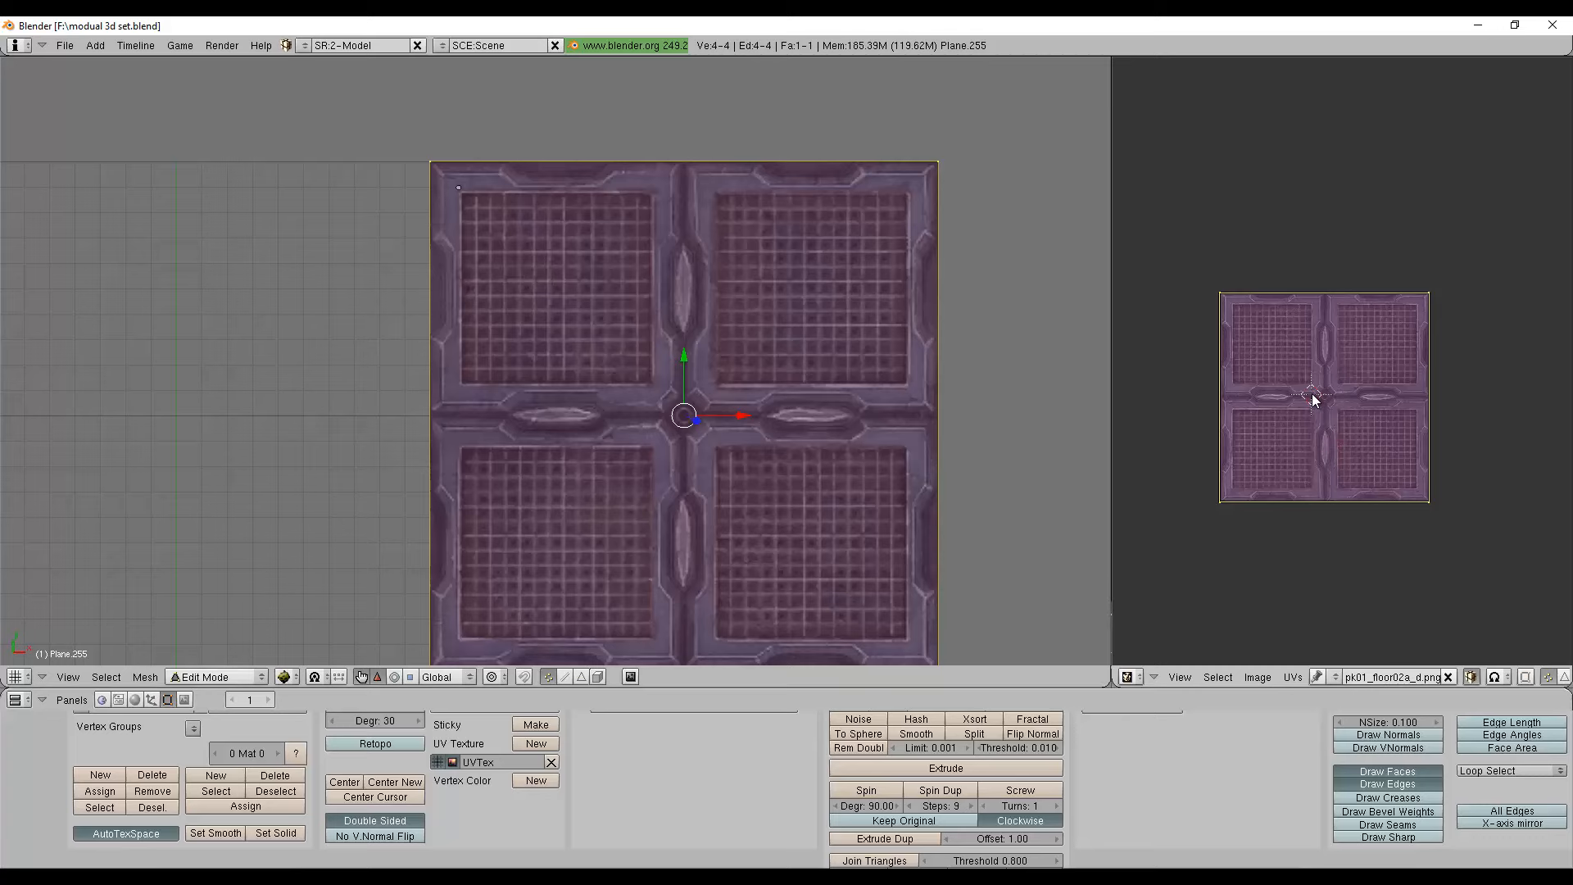
{"action": "scroll", "coordinate": [1314, 400], "scroll_direction": "down", "scroll_amount": 1}
{"action": "type", "text": "s"}
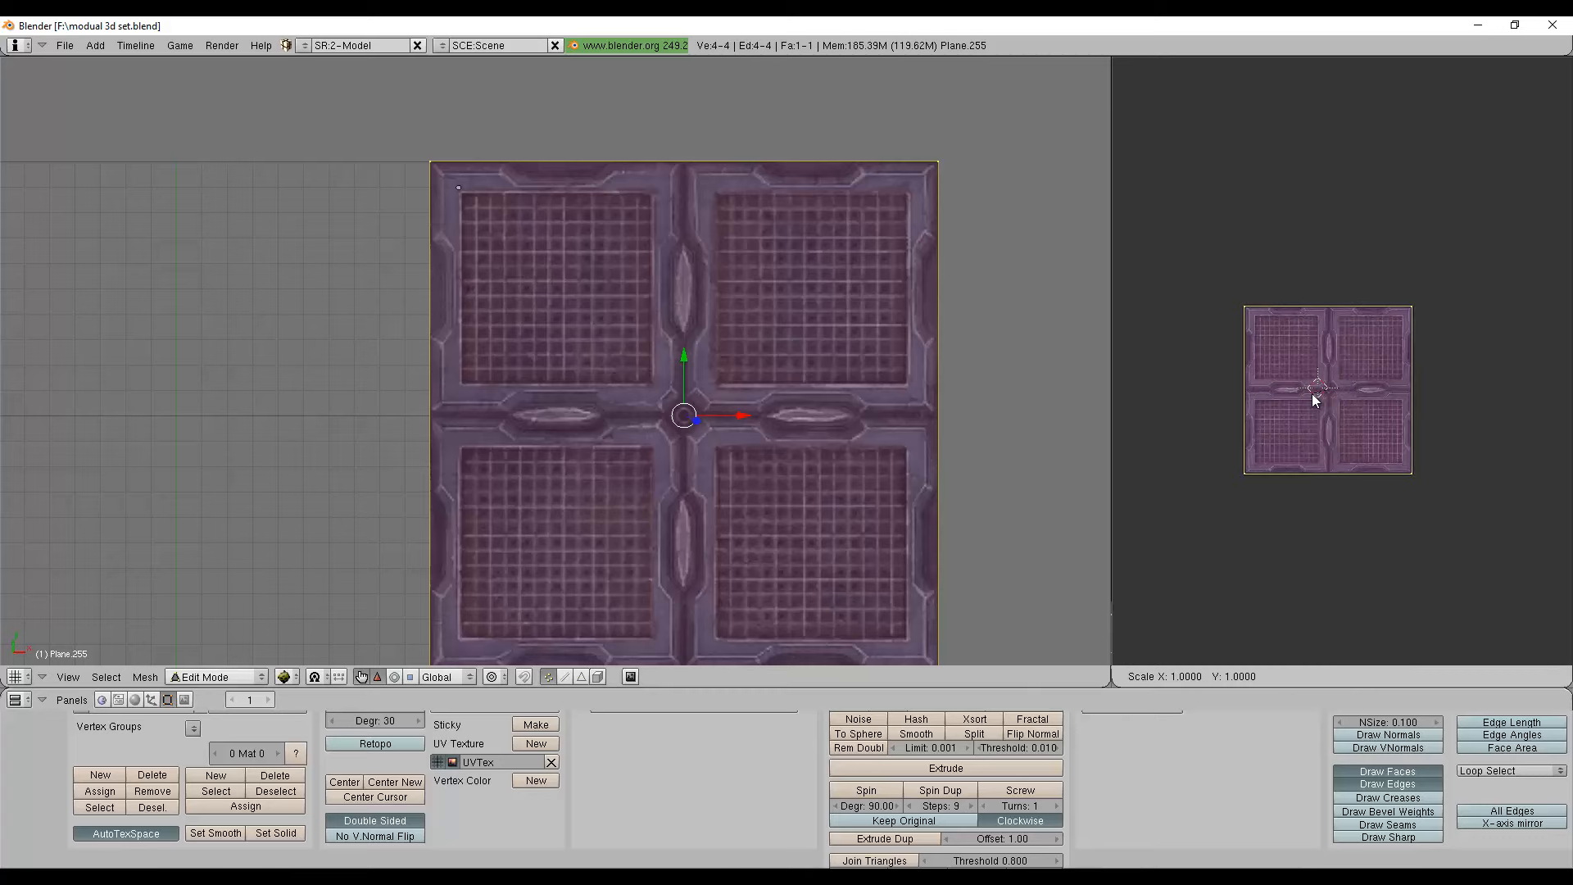
{"action": "type", "text": "10"}
{"action": "key", "text": "Return"}
Examine the repeating floor texture up close and the whole plane in perspective, and return to the top view.
{"action": "scroll", "coordinate": [762, 450], "scroll_direction": "up", "scroll_amount": 1}
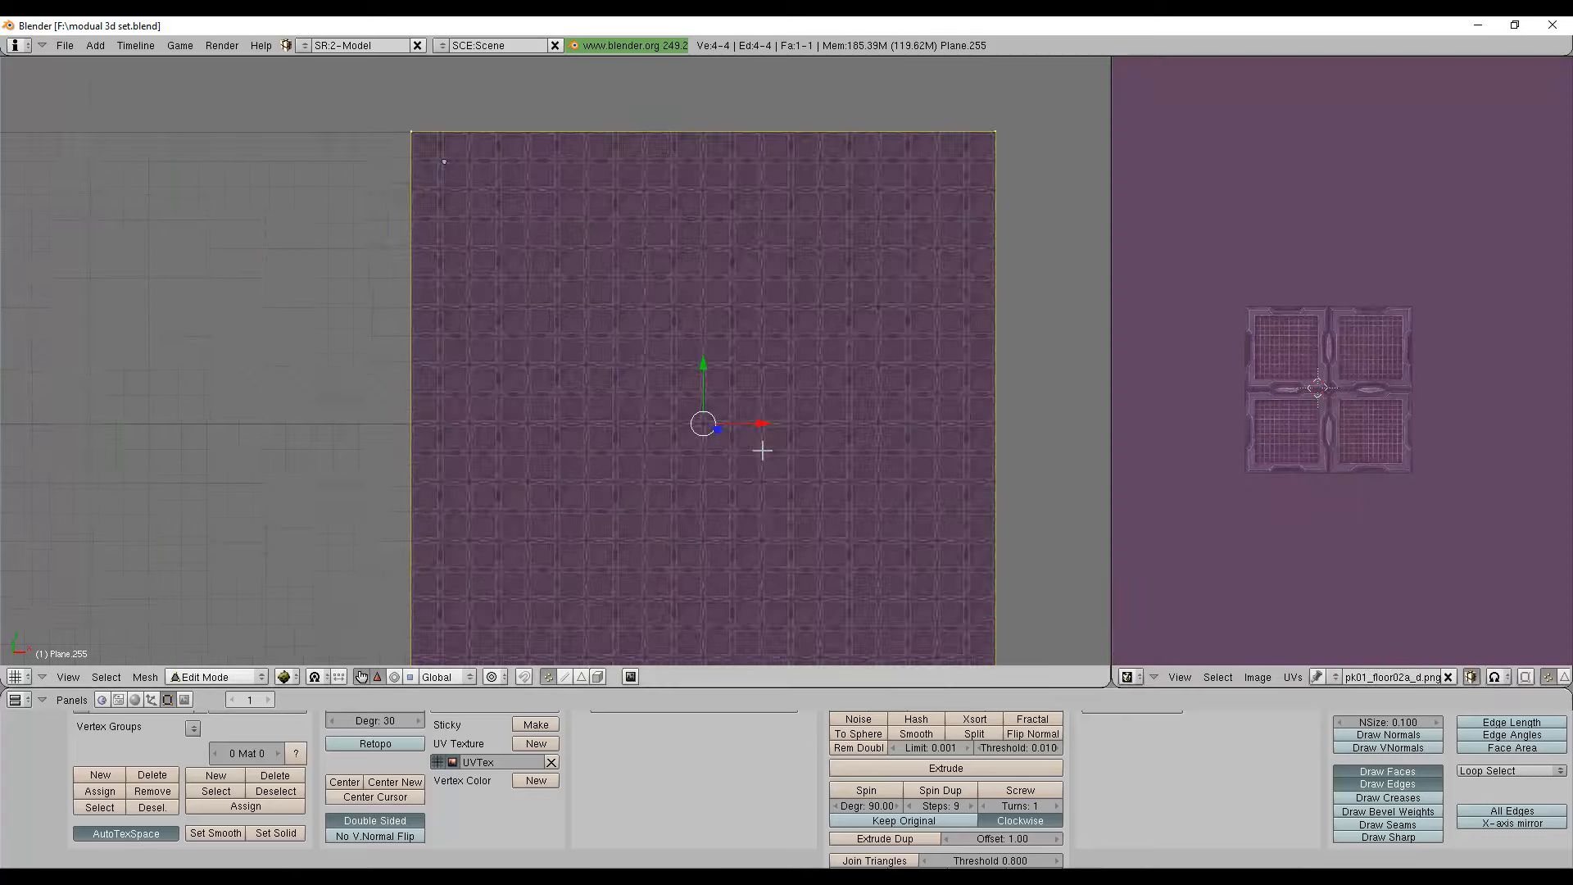
{"action": "scroll", "coordinate": [737, 467], "scroll_direction": "up", "scroll_amount": 8}
{"action": "scroll", "coordinate": [571, 501], "scroll_direction": "down", "scroll_amount": 3}
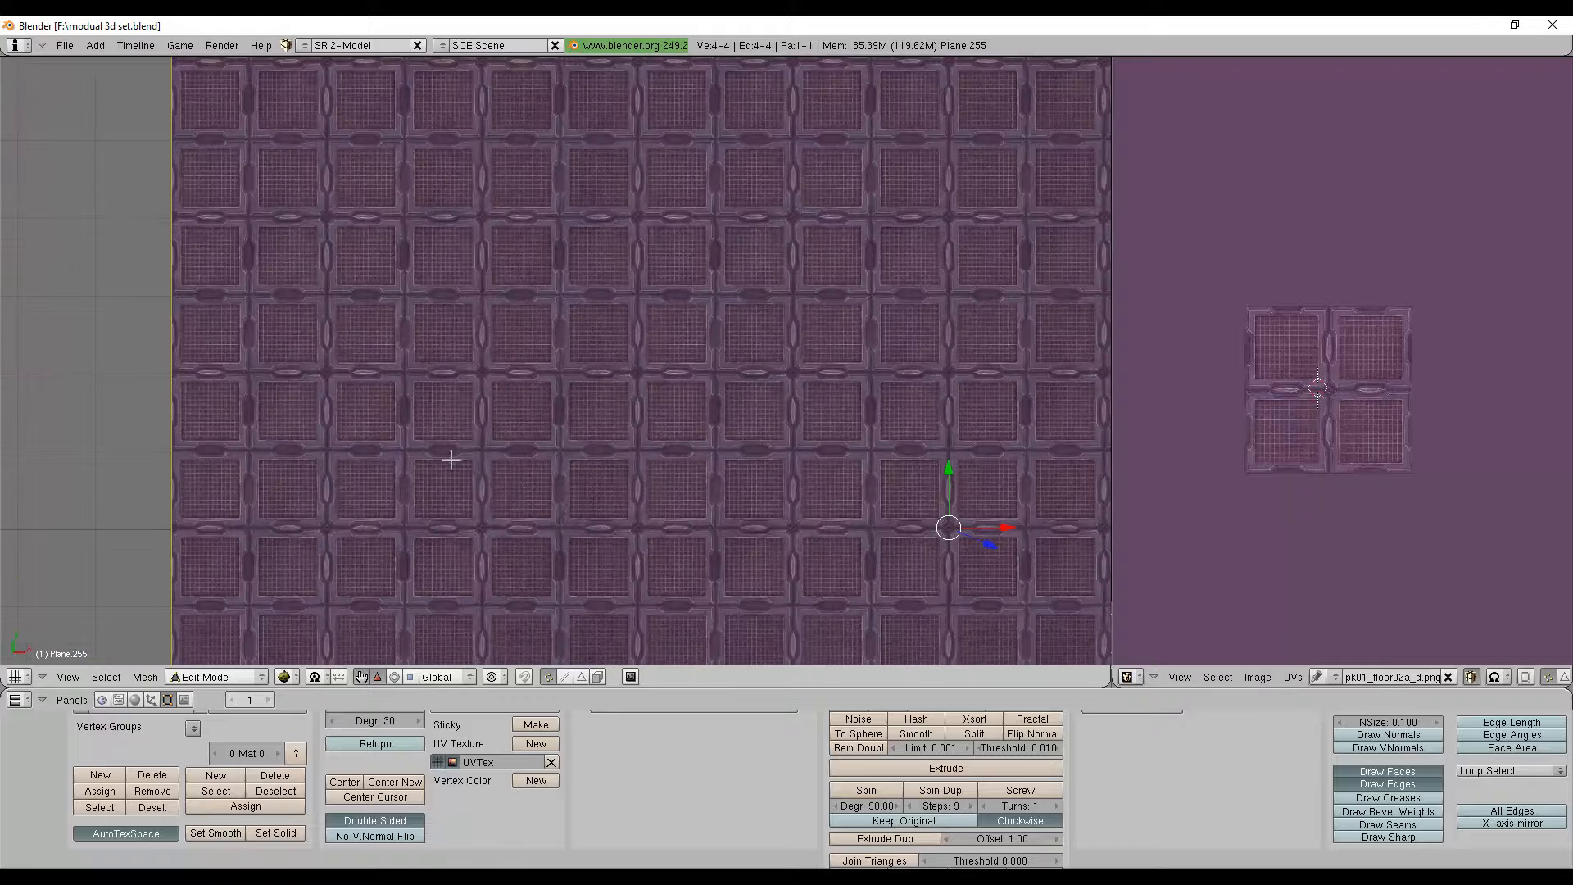
{"action": "middle_click_drag", "start_coordinate": [450, 459], "coordinate": [404, 228]}
{"action": "scroll", "coordinate": [590, 463], "scroll_direction": "down", "scroll_amount": 12}
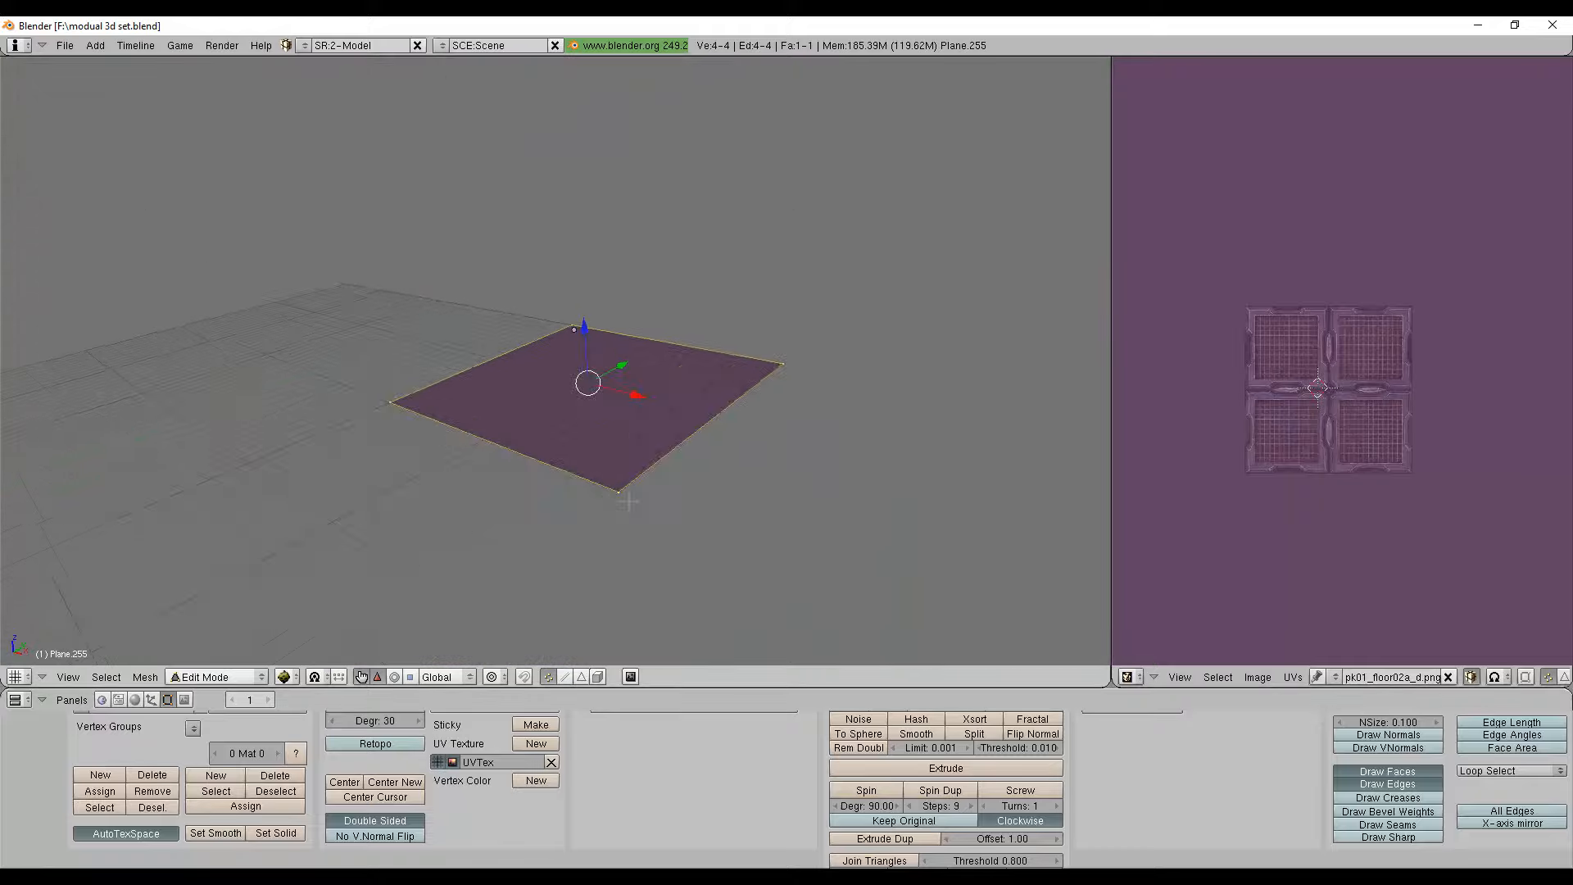
{"action": "scroll", "coordinate": [628, 501], "scroll_direction": "up", "scroll_amount": 5}
{"action": "middle_click_drag", "start_coordinate": [628, 501], "coordinate": [806, 480]}
{"action": "scroll", "coordinate": [590, 440], "scroll_direction": "down", "scroll_amount": 6}
{"action": "middle_click_drag", "start_coordinate": [587, 557], "coordinate": [574, 631]}
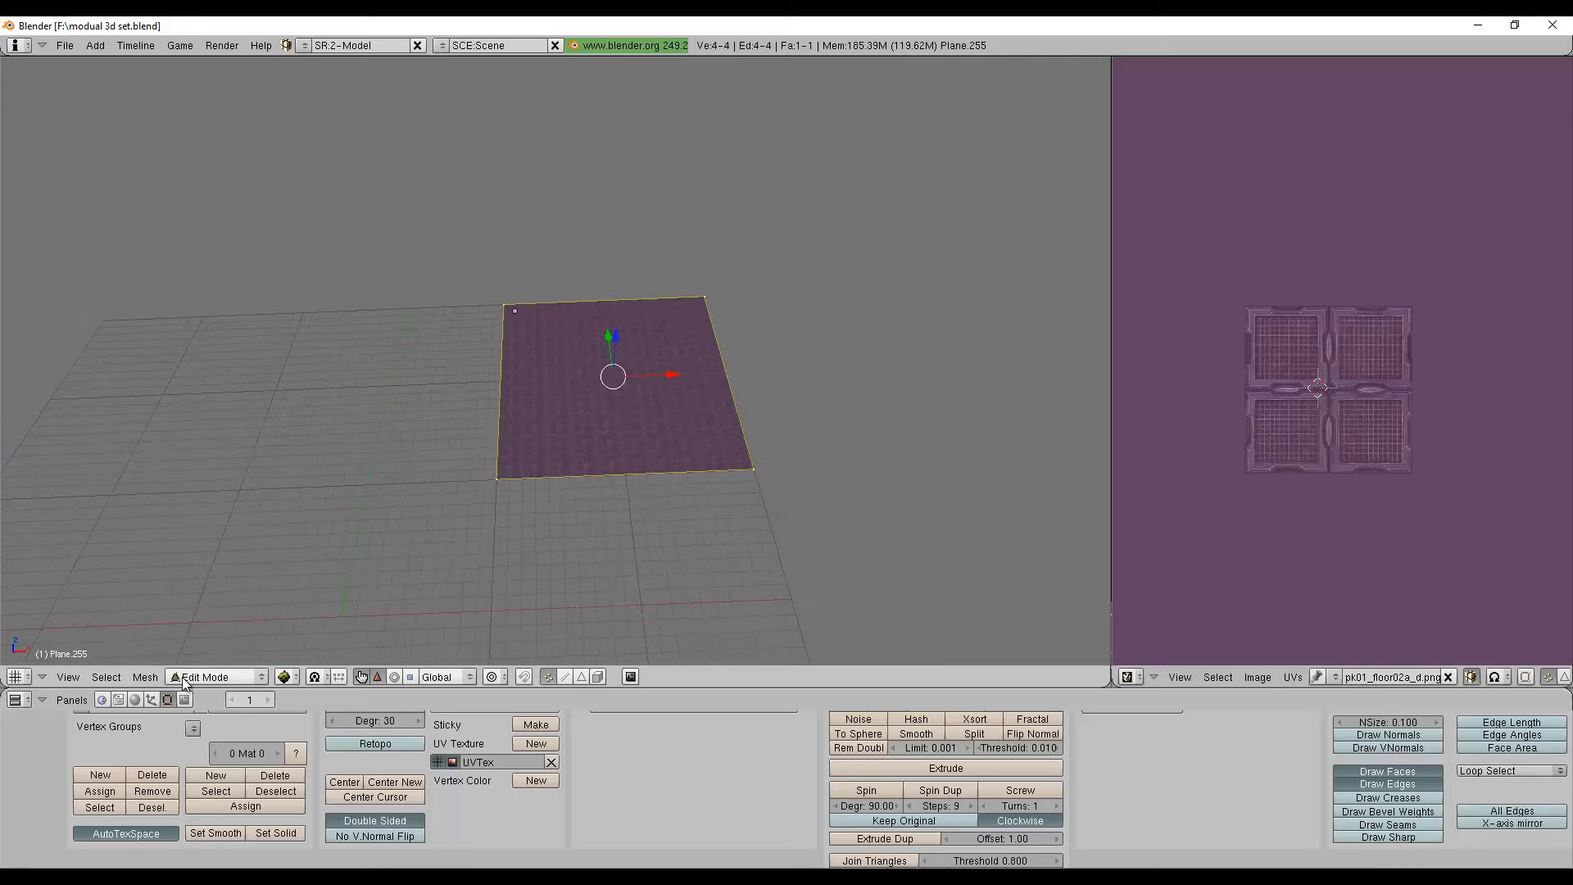
{"action": "left_click", "coordinate": [68, 677]}
{"action": "left_click", "coordinate": [100, 551]}
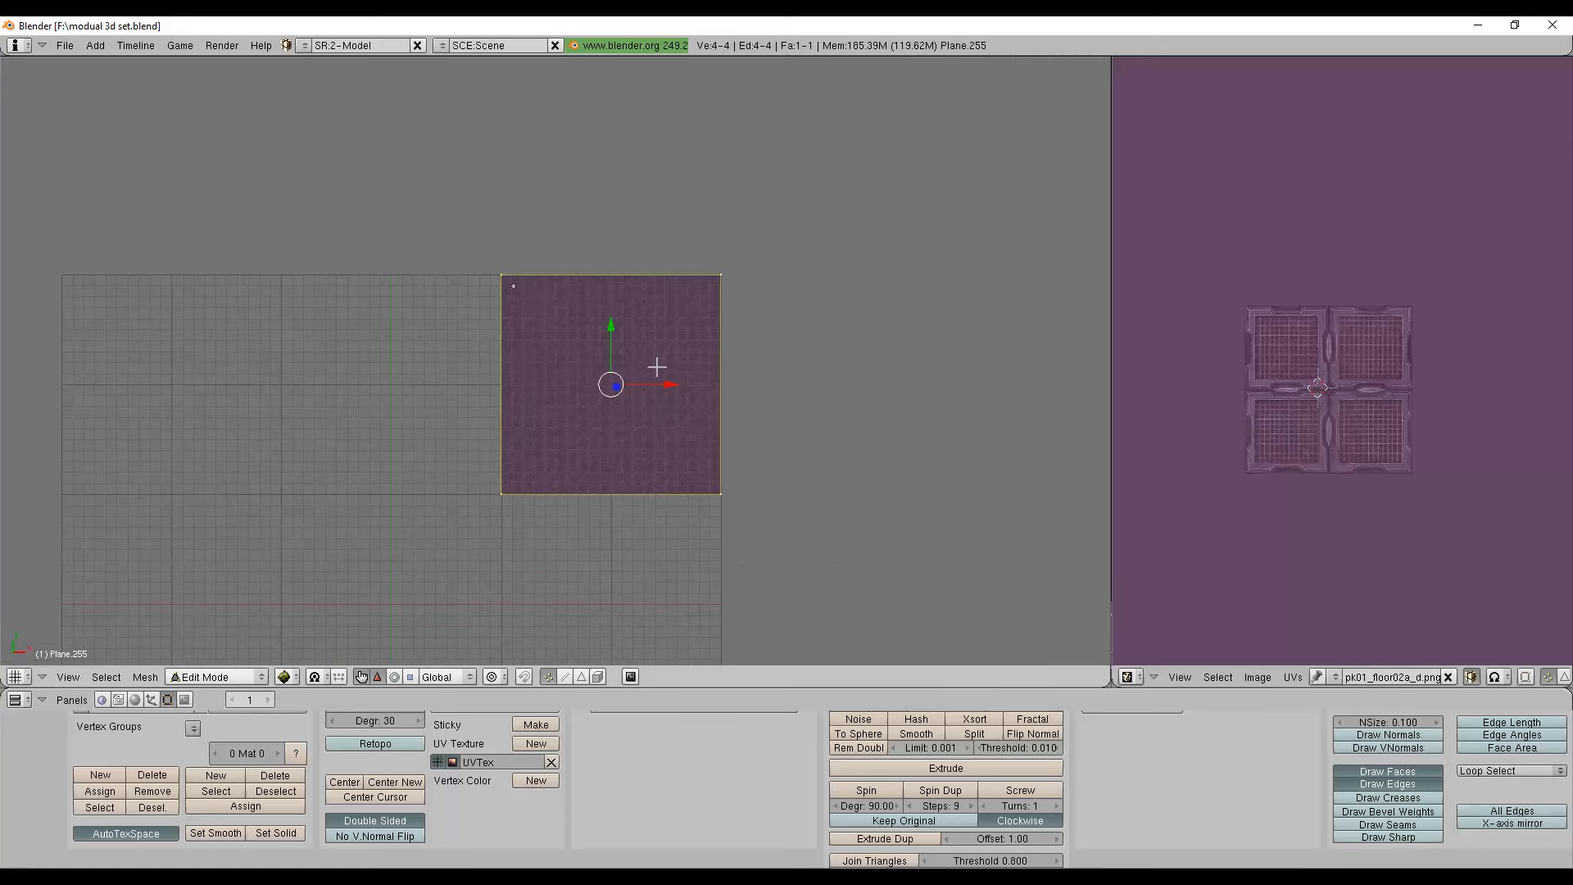
Duplicate the textured floor face twice along negative X, offsetting each copy about 20 units to form a row of three.
{"action": "key", "text": "g"}
{"action": "key", "text": "x"}
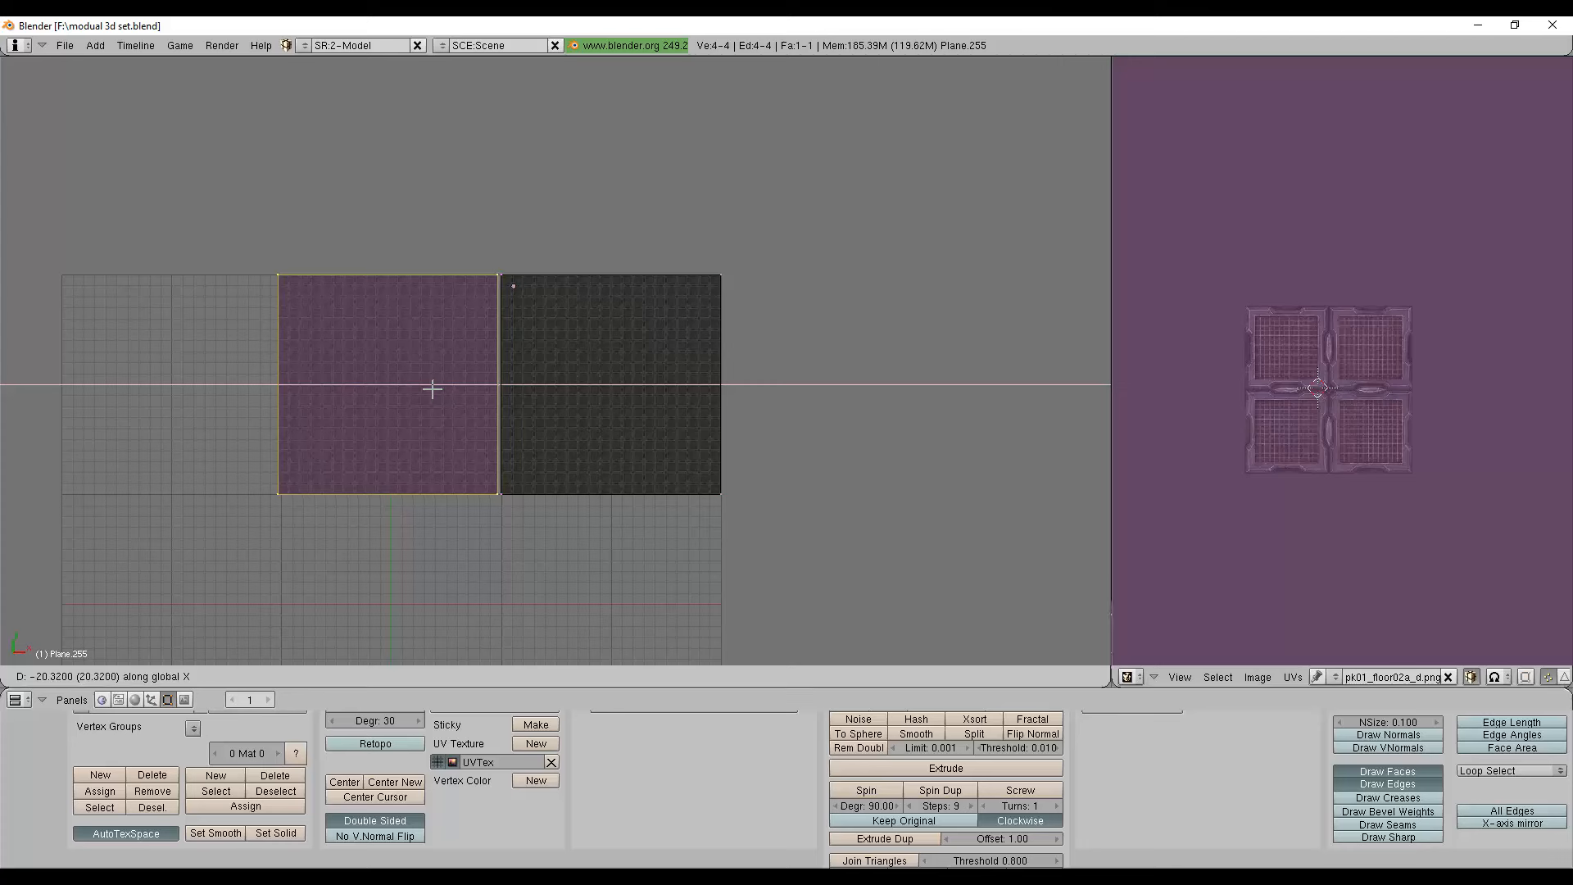
{"action": "left_click", "coordinate": [434, 391]}
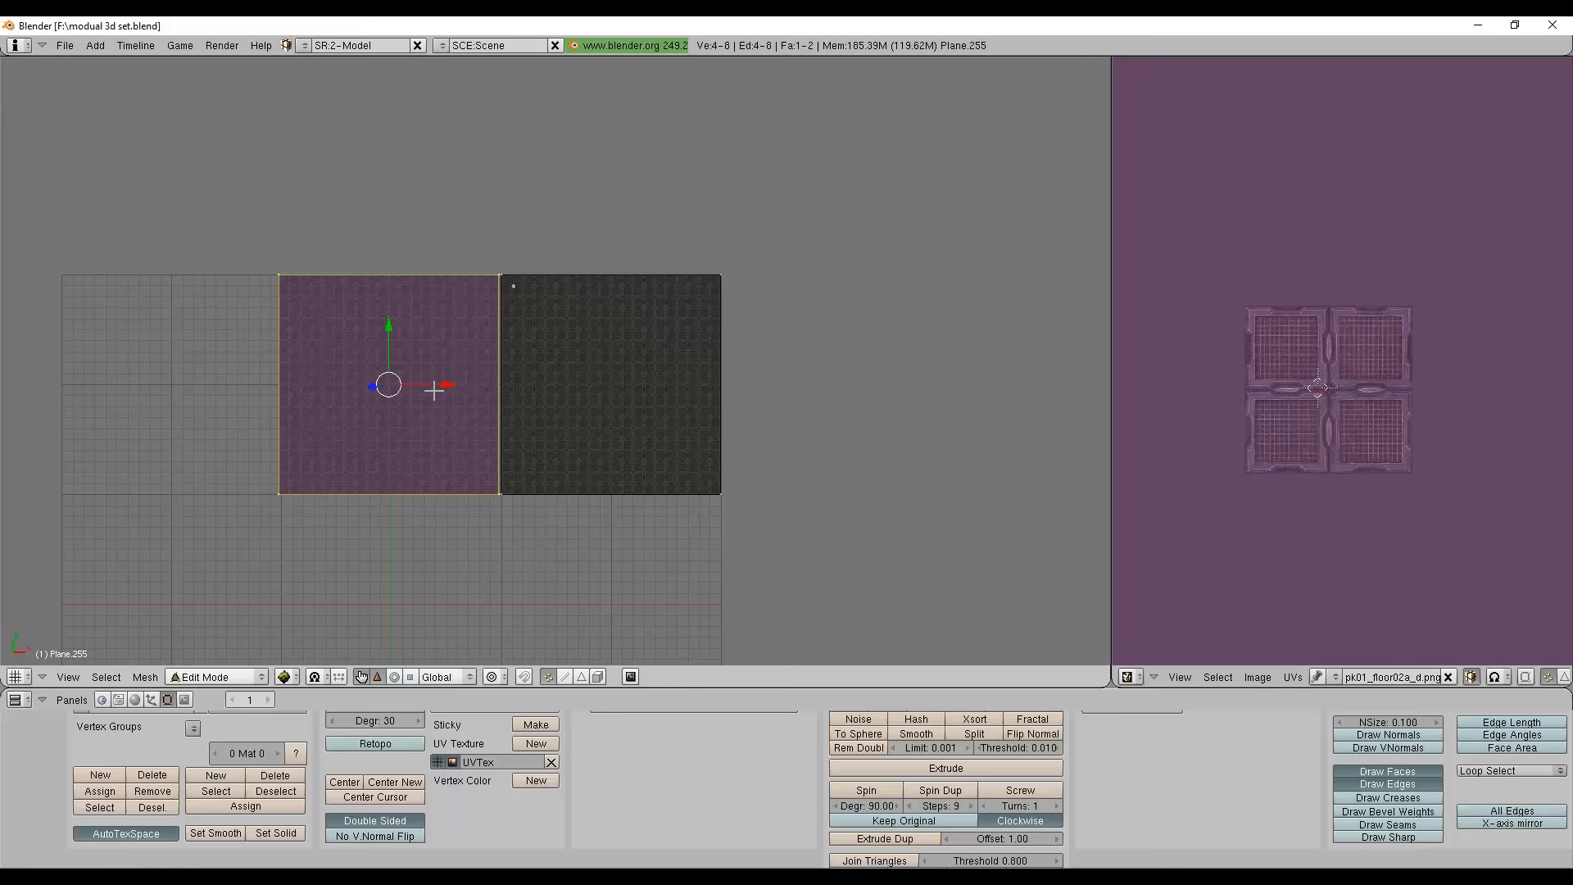
{"action": "key", "text": "shift+d"}
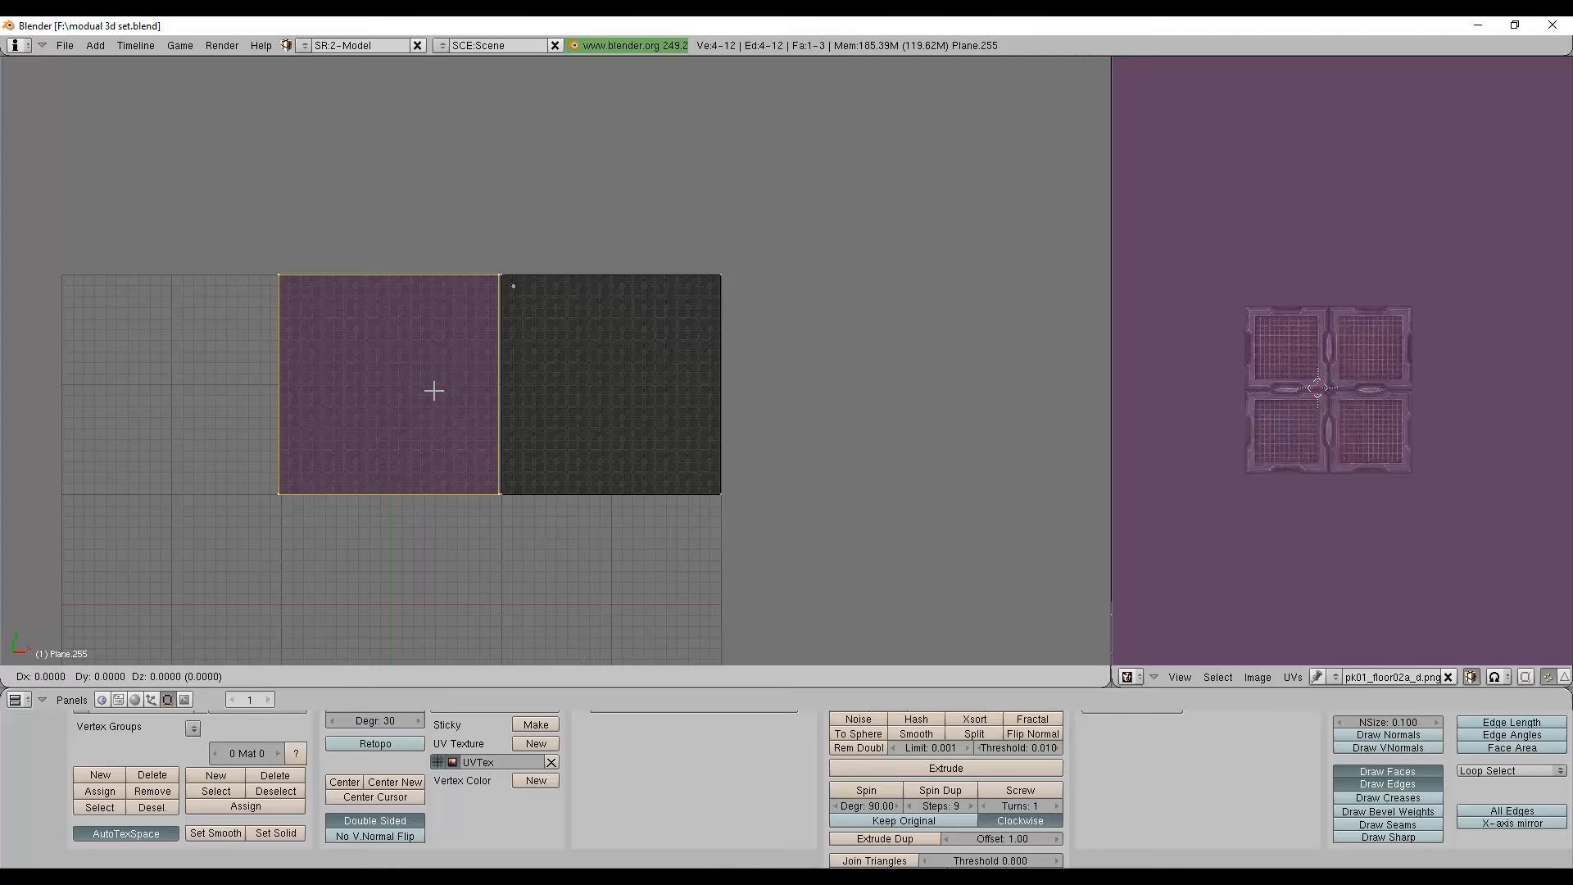
{"action": "key", "text": "z"}
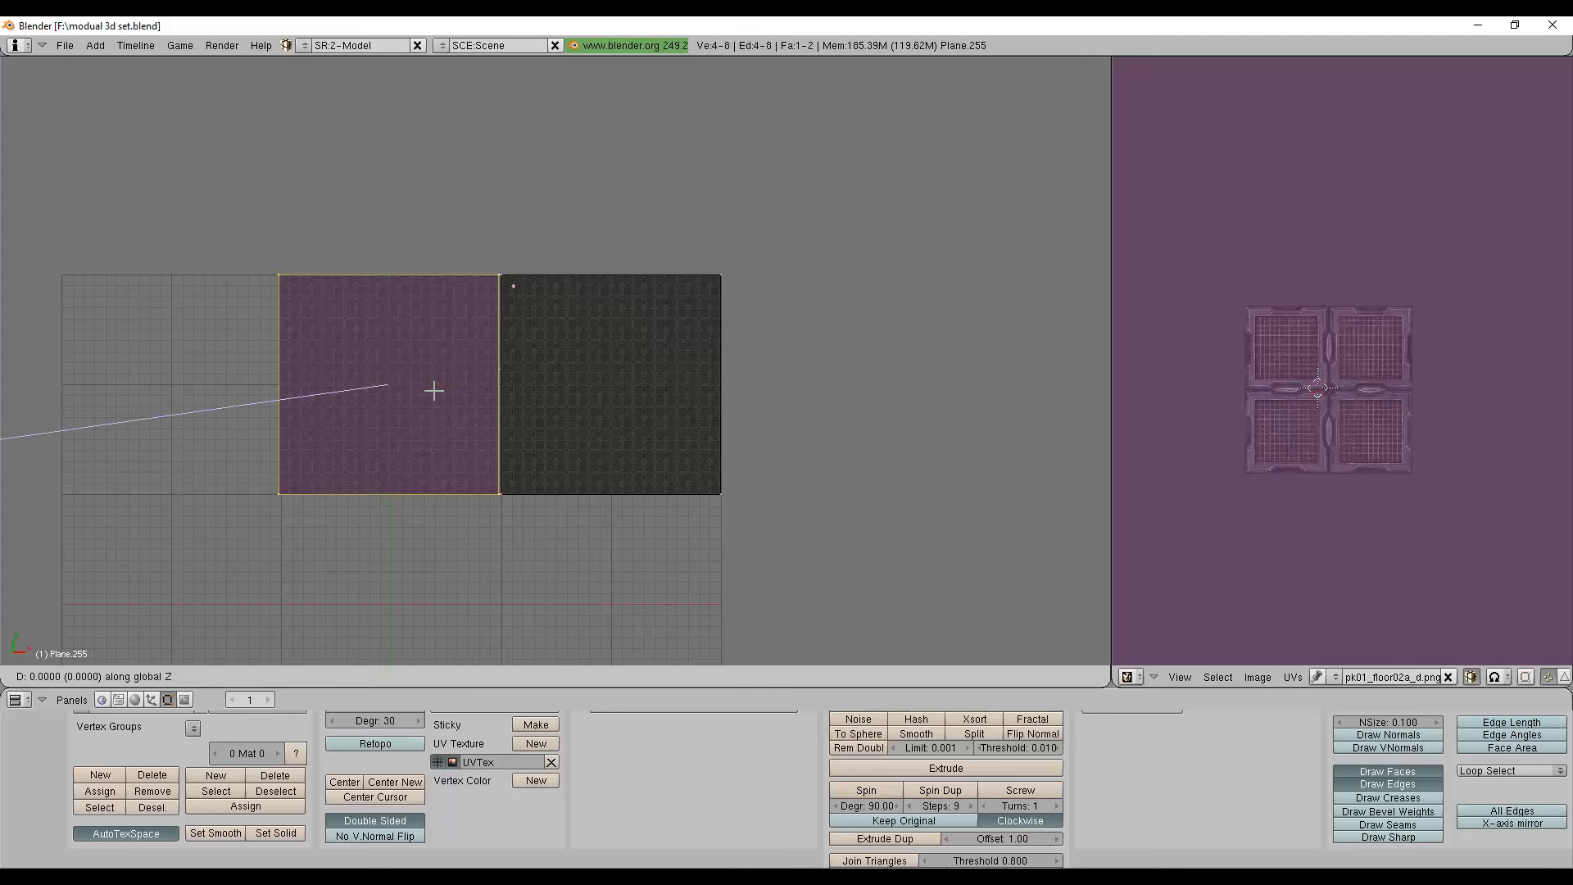
{"action": "key", "text": "x"}
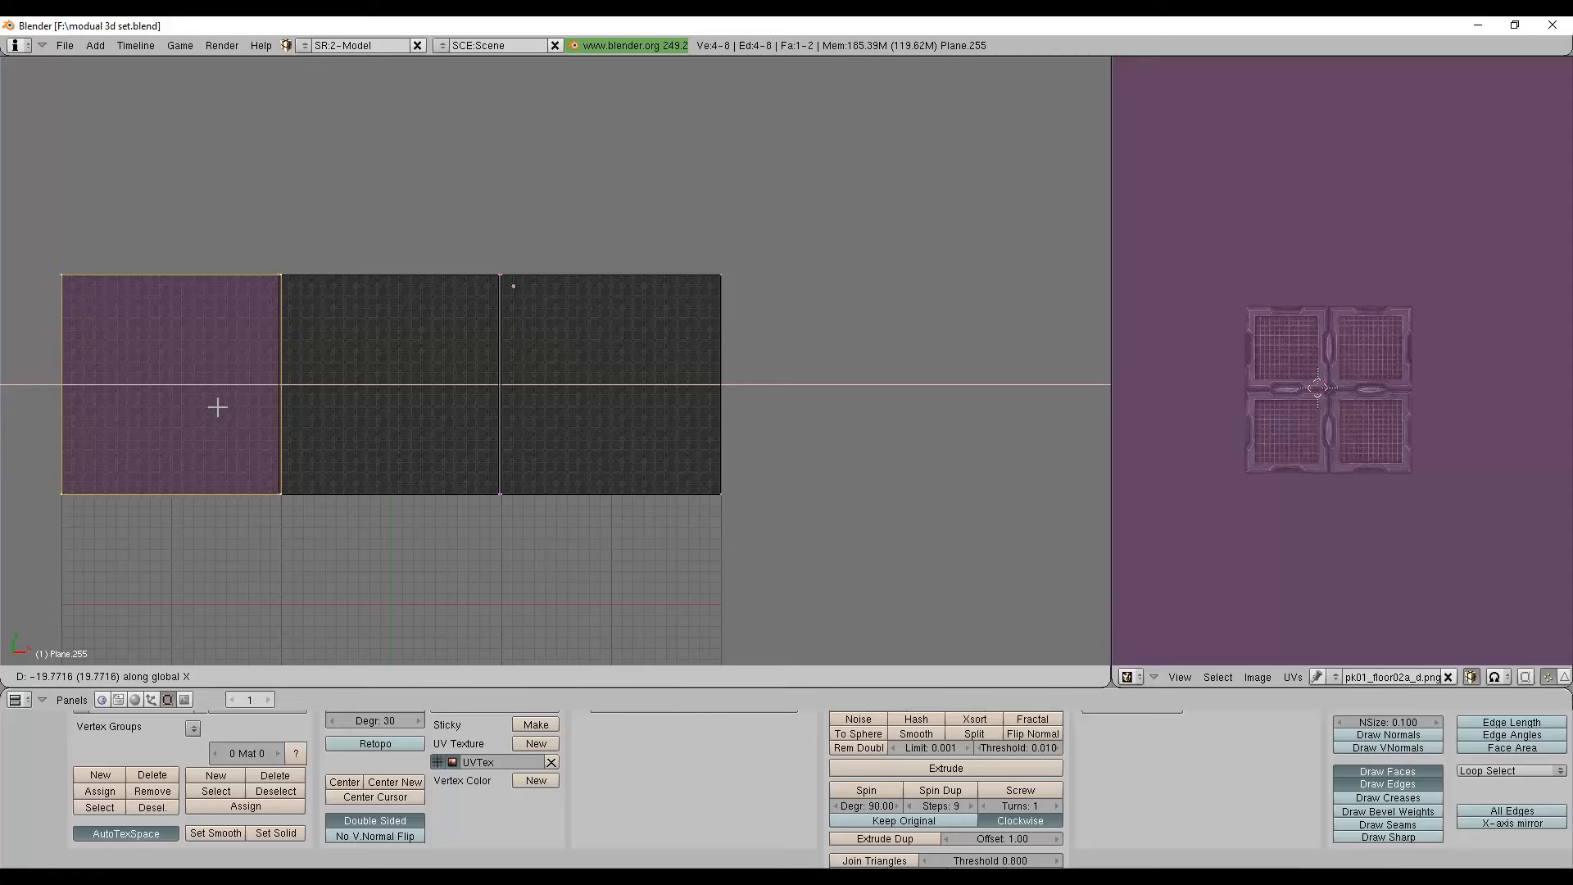
{"action": "left_click", "coordinate": [211, 409]}
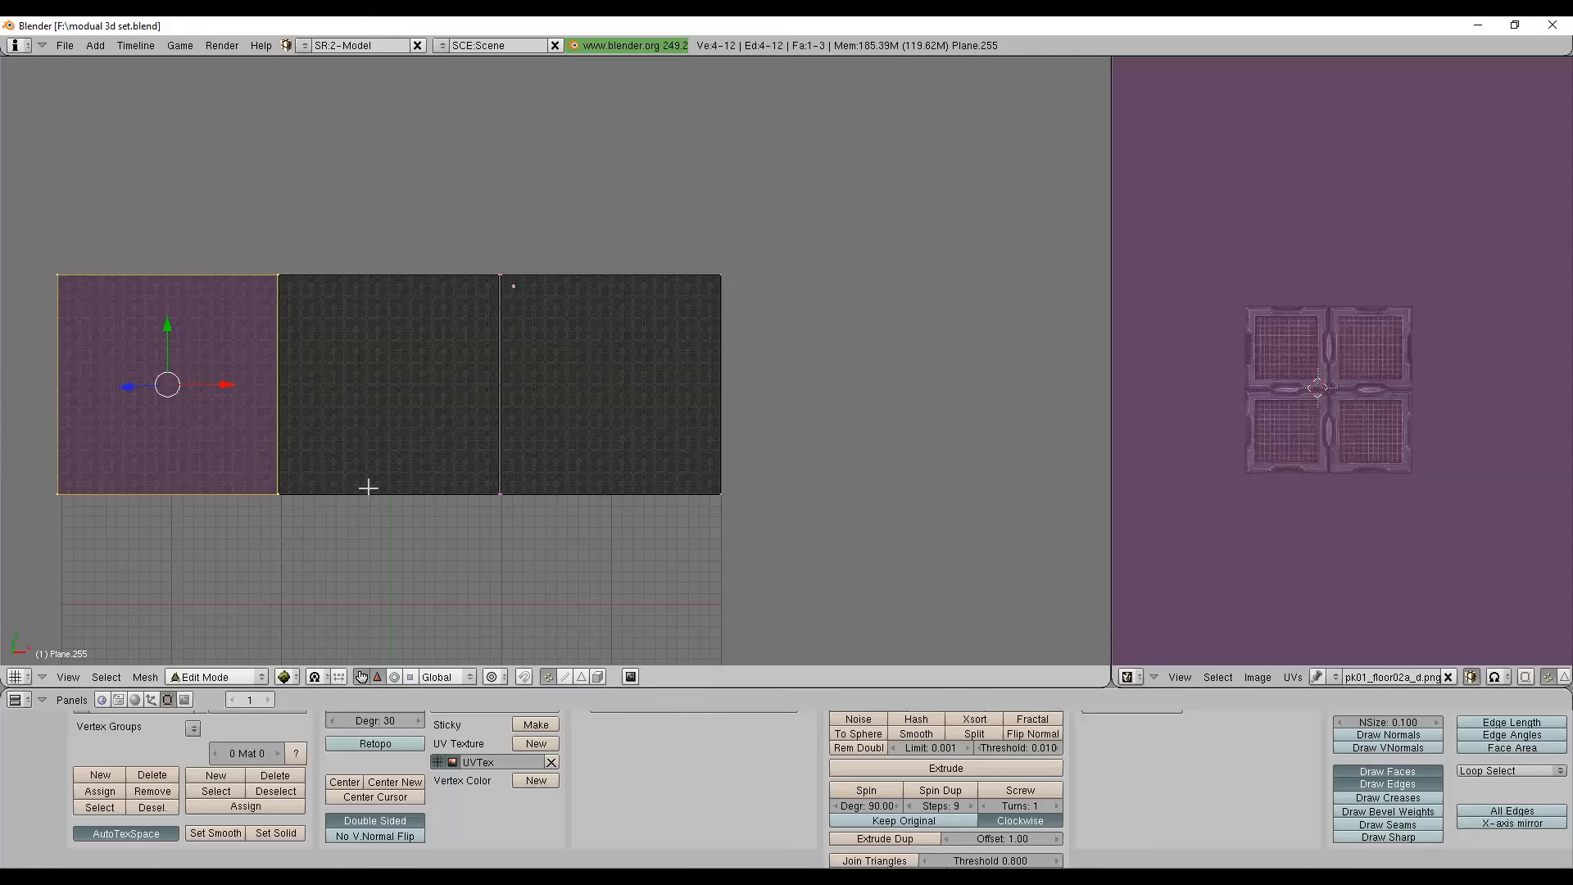
Switch to face select mode, nudge the floor face at the positive X end along X toward its neighbour, and return to Object Mode.
{"action": "middle_click_drag", "start_coordinate": [365, 485], "coordinate": [628, 477]}
{"action": "middle_click_drag", "start_coordinate": [533, 463], "coordinate": [665, 306]}
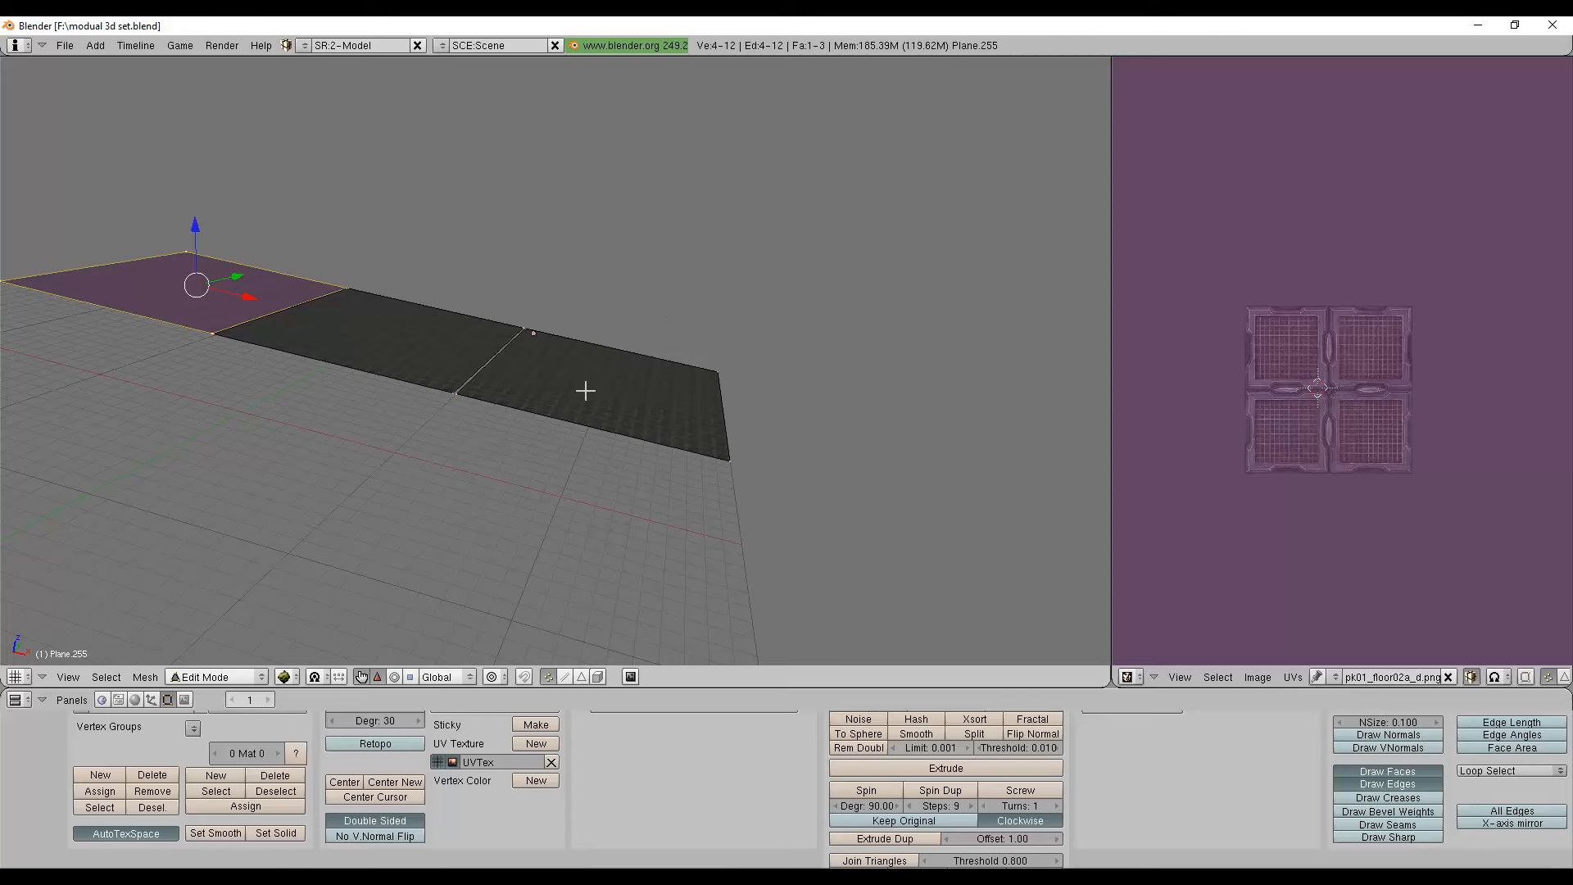
{"action": "key", "text": "Tab"}
{"action": "key", "text": "Tab"}
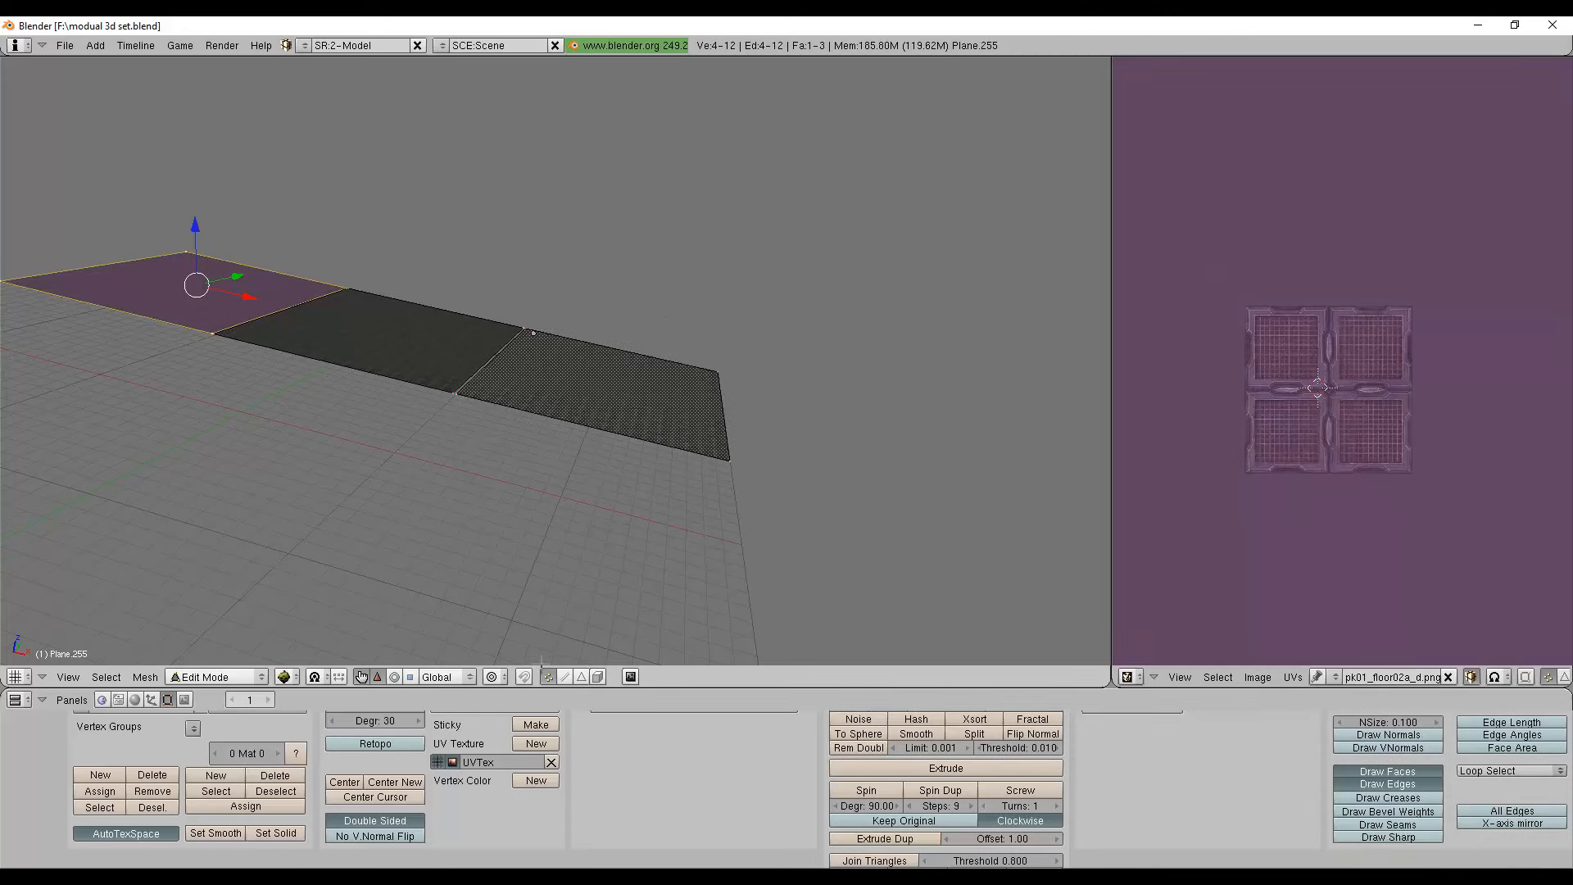
{"action": "left_click", "coordinate": [583, 676]}
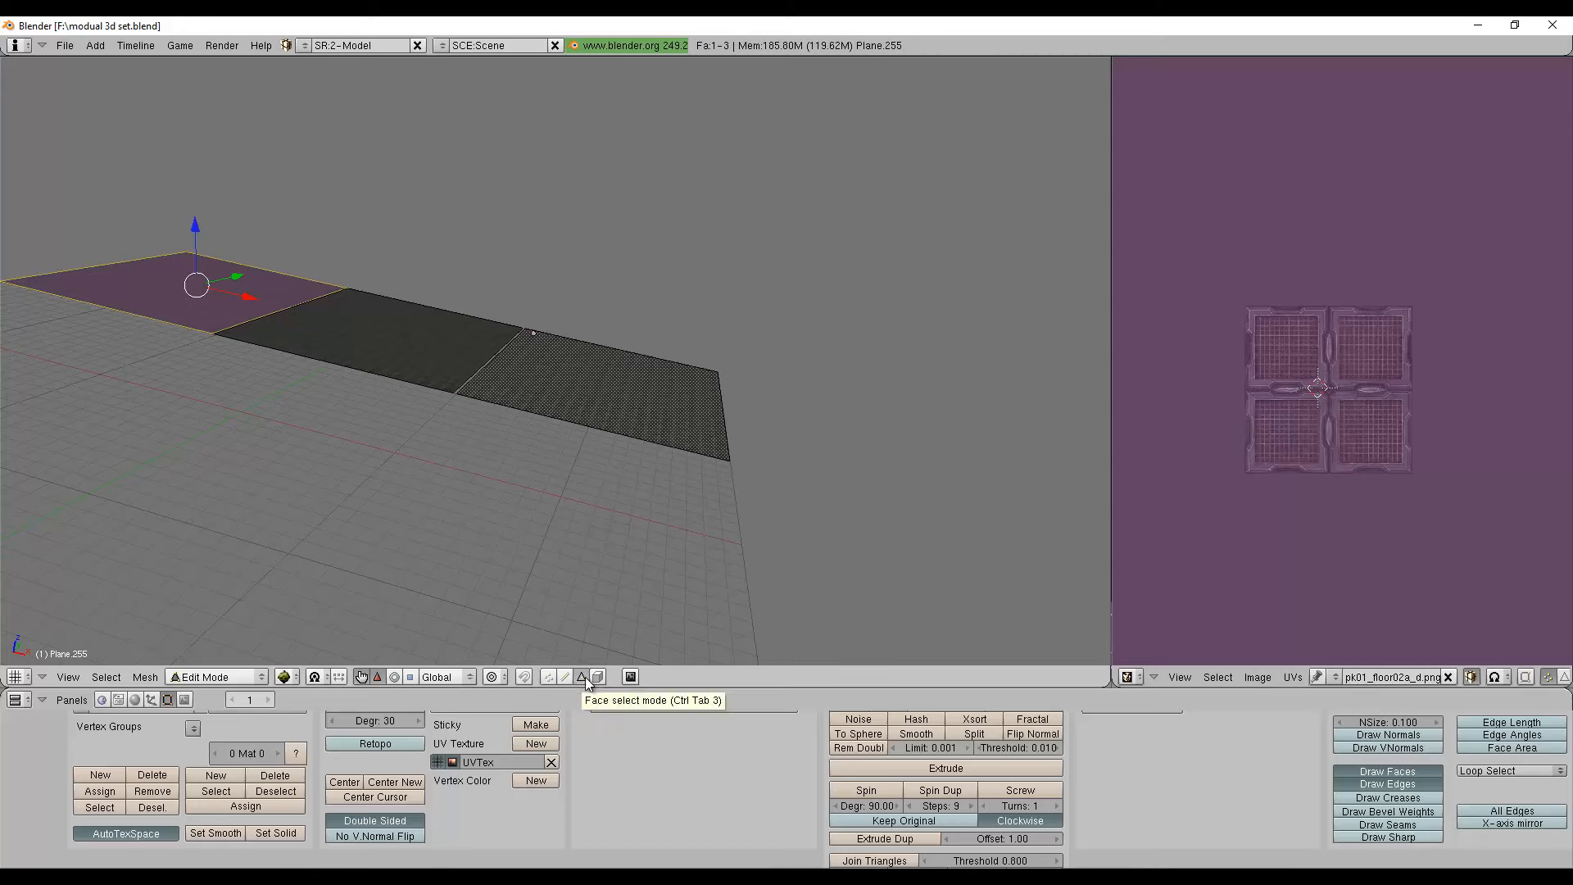
{"action": "middle_click_drag", "start_coordinate": [573, 484], "coordinate": [552, 506]}
{"action": "right_click", "coordinate": [579, 368]}
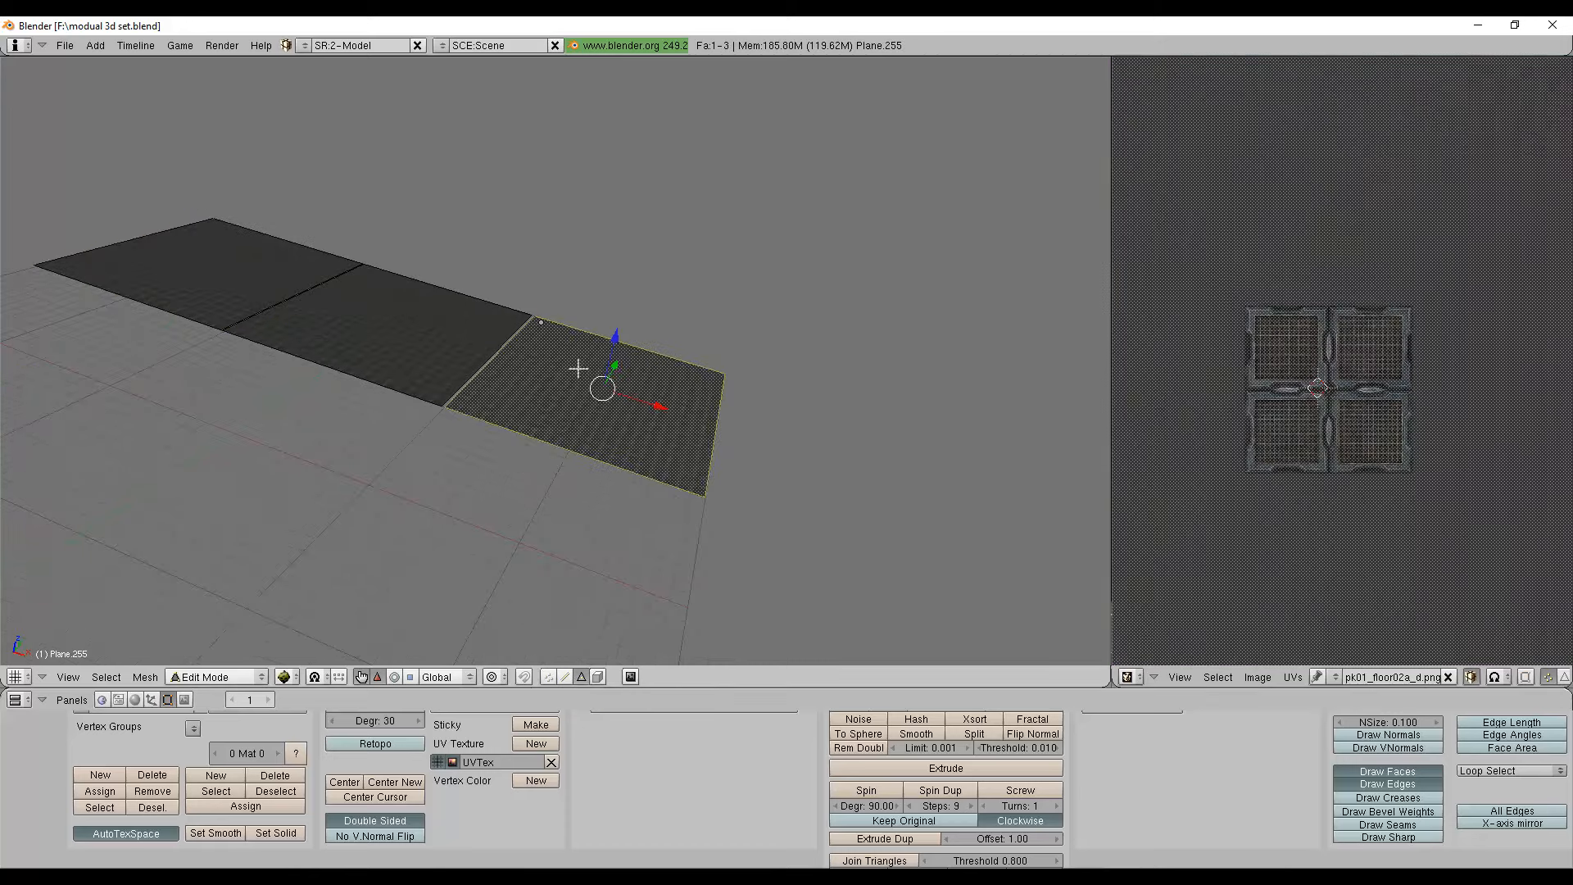
{"action": "left_click_drag", "start_coordinate": [658, 405], "coordinate": [657, 409]}
{"action": "scroll", "coordinate": [351, 435], "scroll_direction": "down", "scroll_amount": 3}
{"action": "middle_click_drag", "start_coordinate": [352, 435], "coordinate": [399, 527]}
{"action": "scroll", "coordinate": [399, 527], "scroll_direction": "up", "scroll_amount": 4}
{"action": "middle_click_drag", "start_coordinate": [482, 492], "coordinate": [641, 443]}
{"action": "key", "text": "Tab"}
Duplicate the small grated panel from the narrow strip of the tile library in place.
{"action": "scroll", "coordinate": [642, 443], "scroll_direction": "down", "scroll_amount": 5}
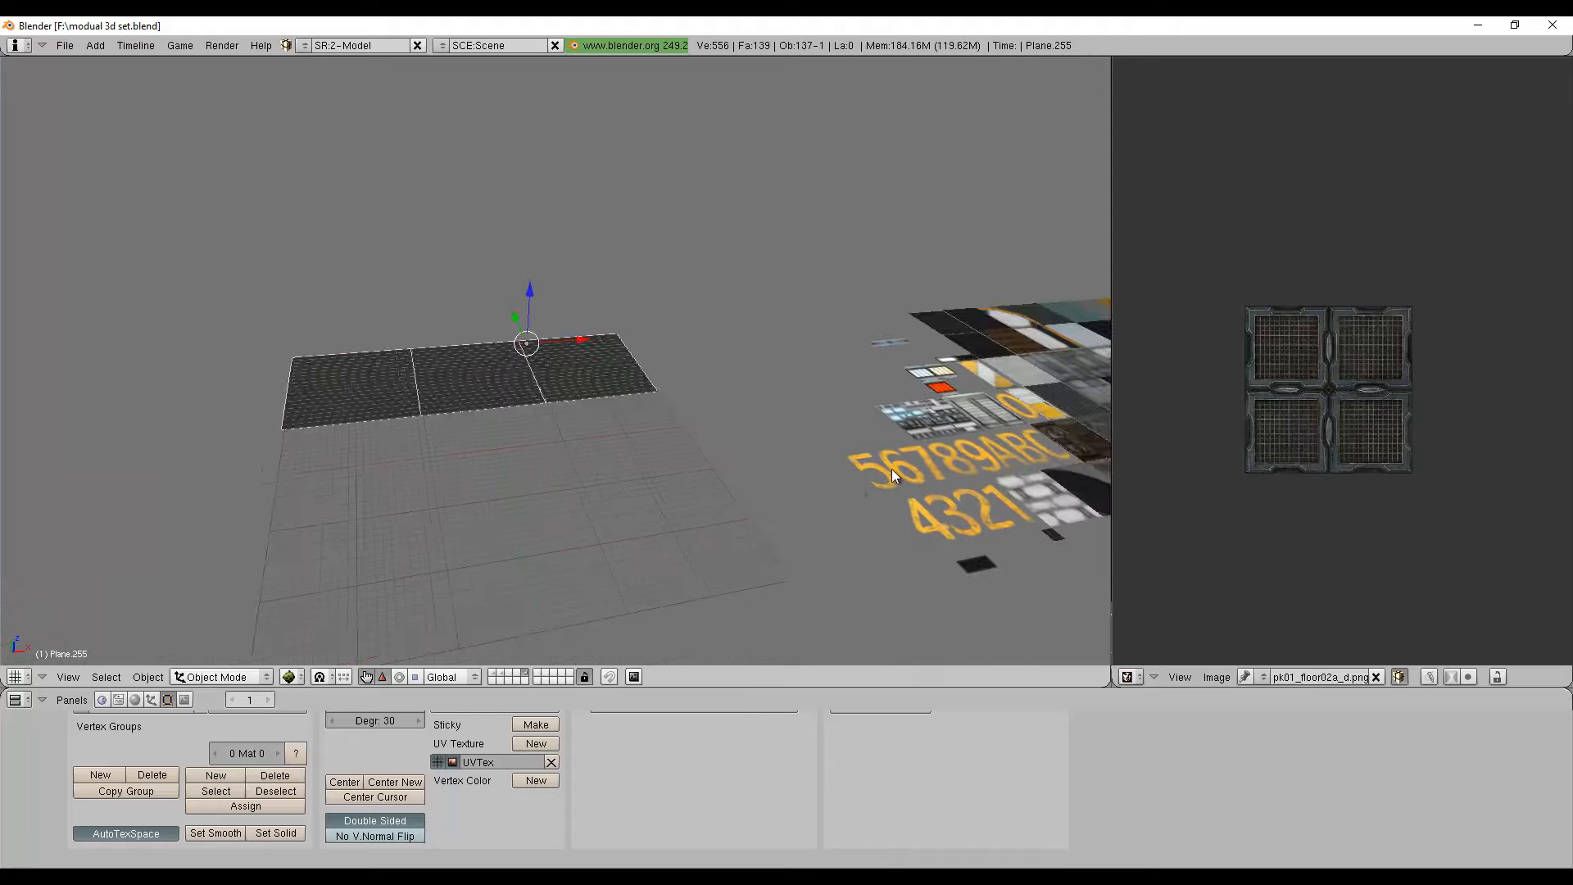
{"action": "middle_click_drag", "start_coordinate": [892, 469], "coordinate": [415, 487], "text": "shift"}
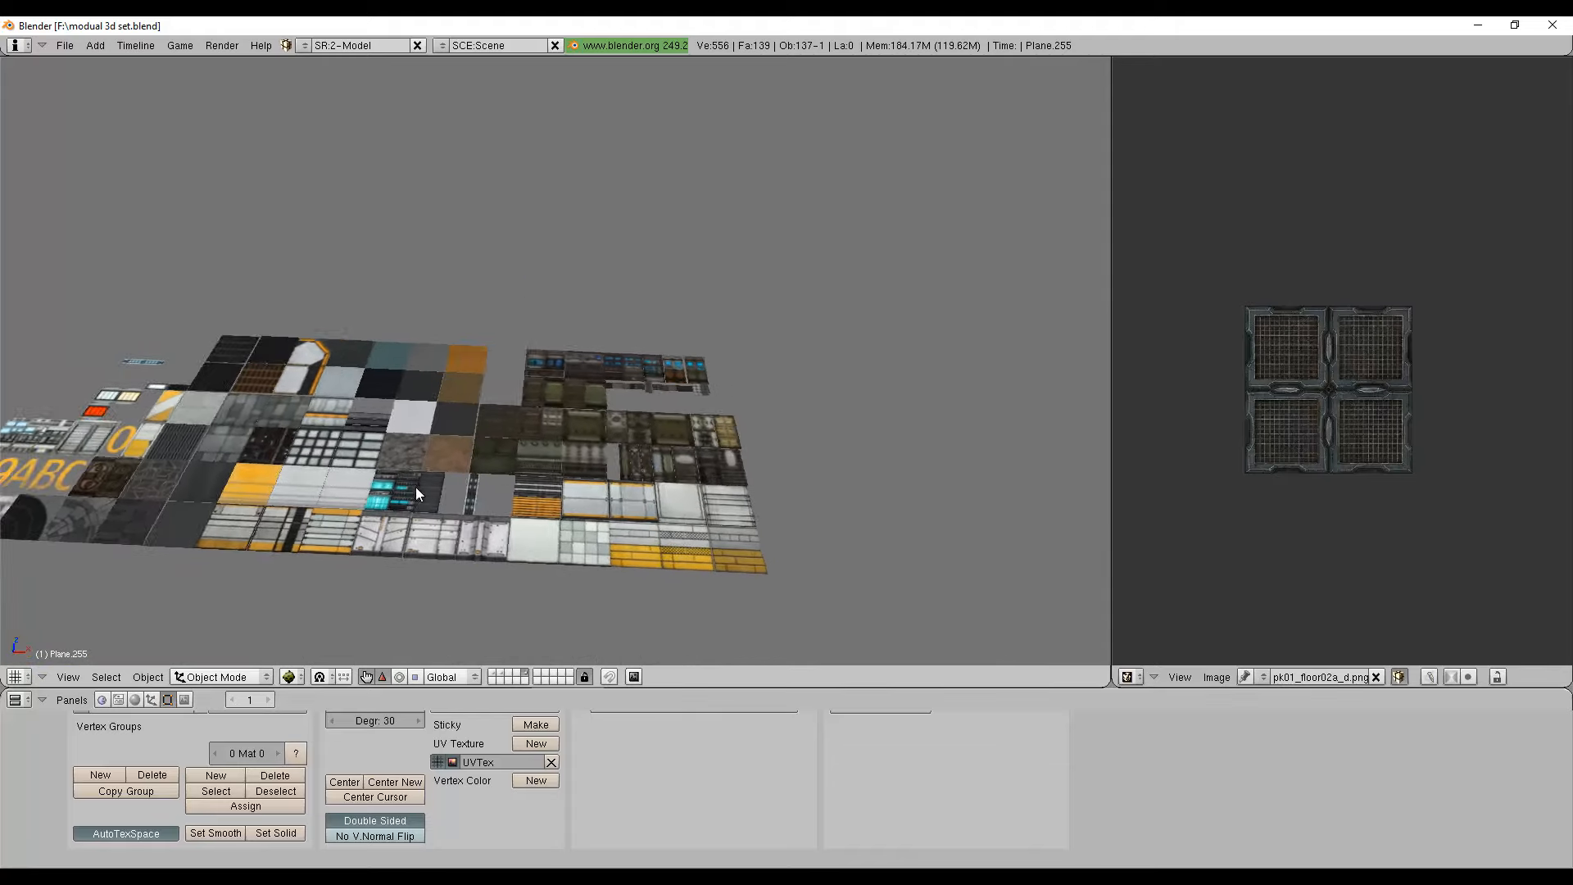
{"action": "scroll", "coordinate": [411, 482], "scroll_direction": "up", "scroll_amount": 4}
{"action": "scroll", "coordinate": [412, 481], "scroll_direction": "up", "scroll_amount": 4}
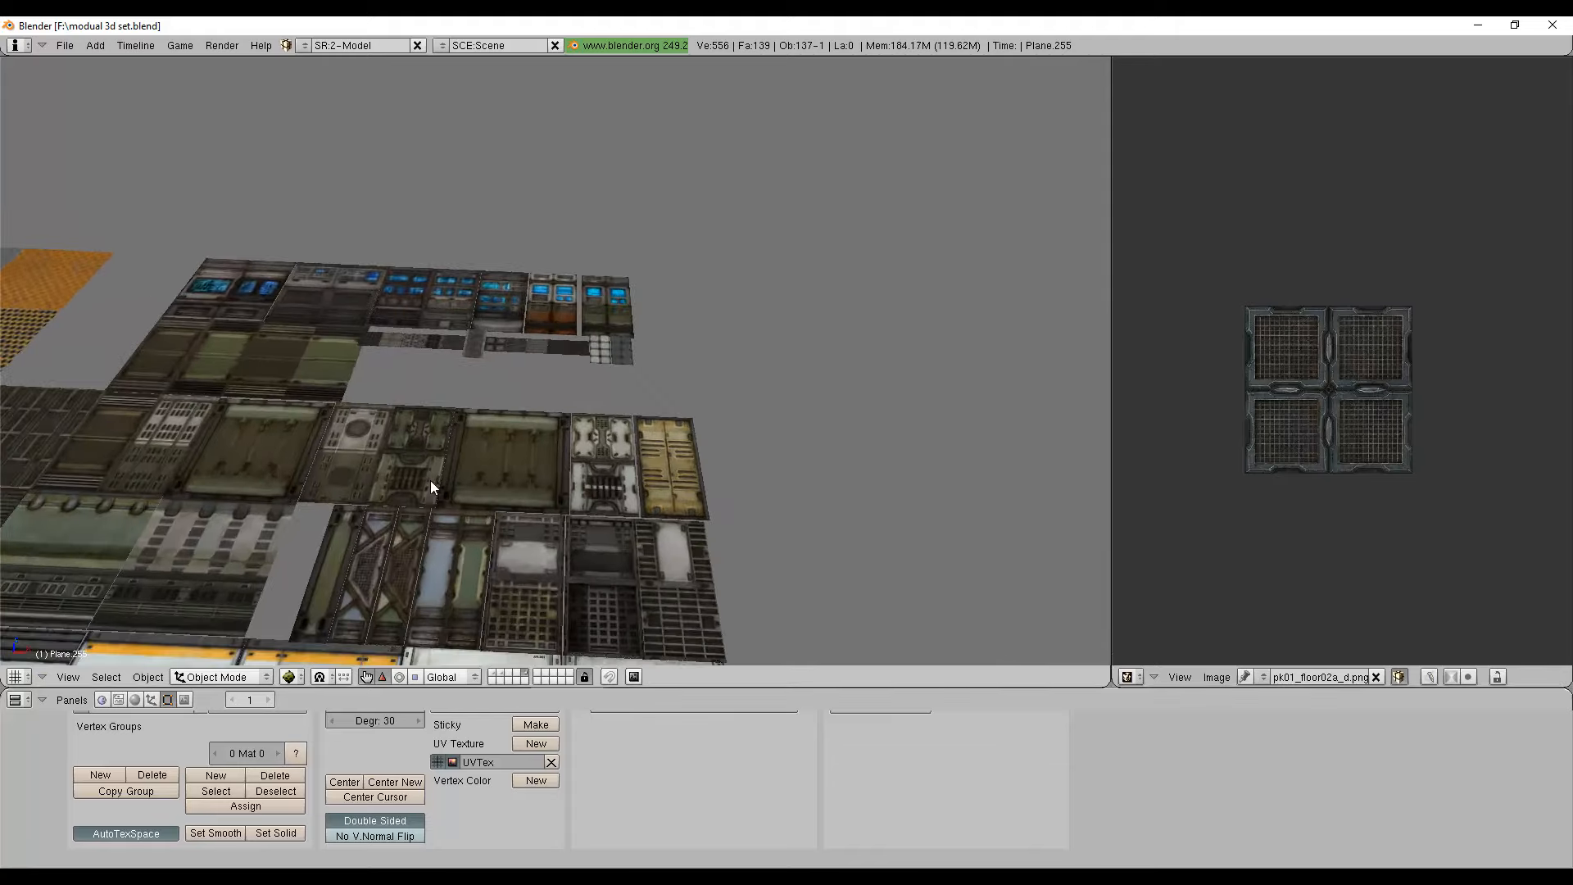
{"action": "right_click", "coordinate": [458, 352]}
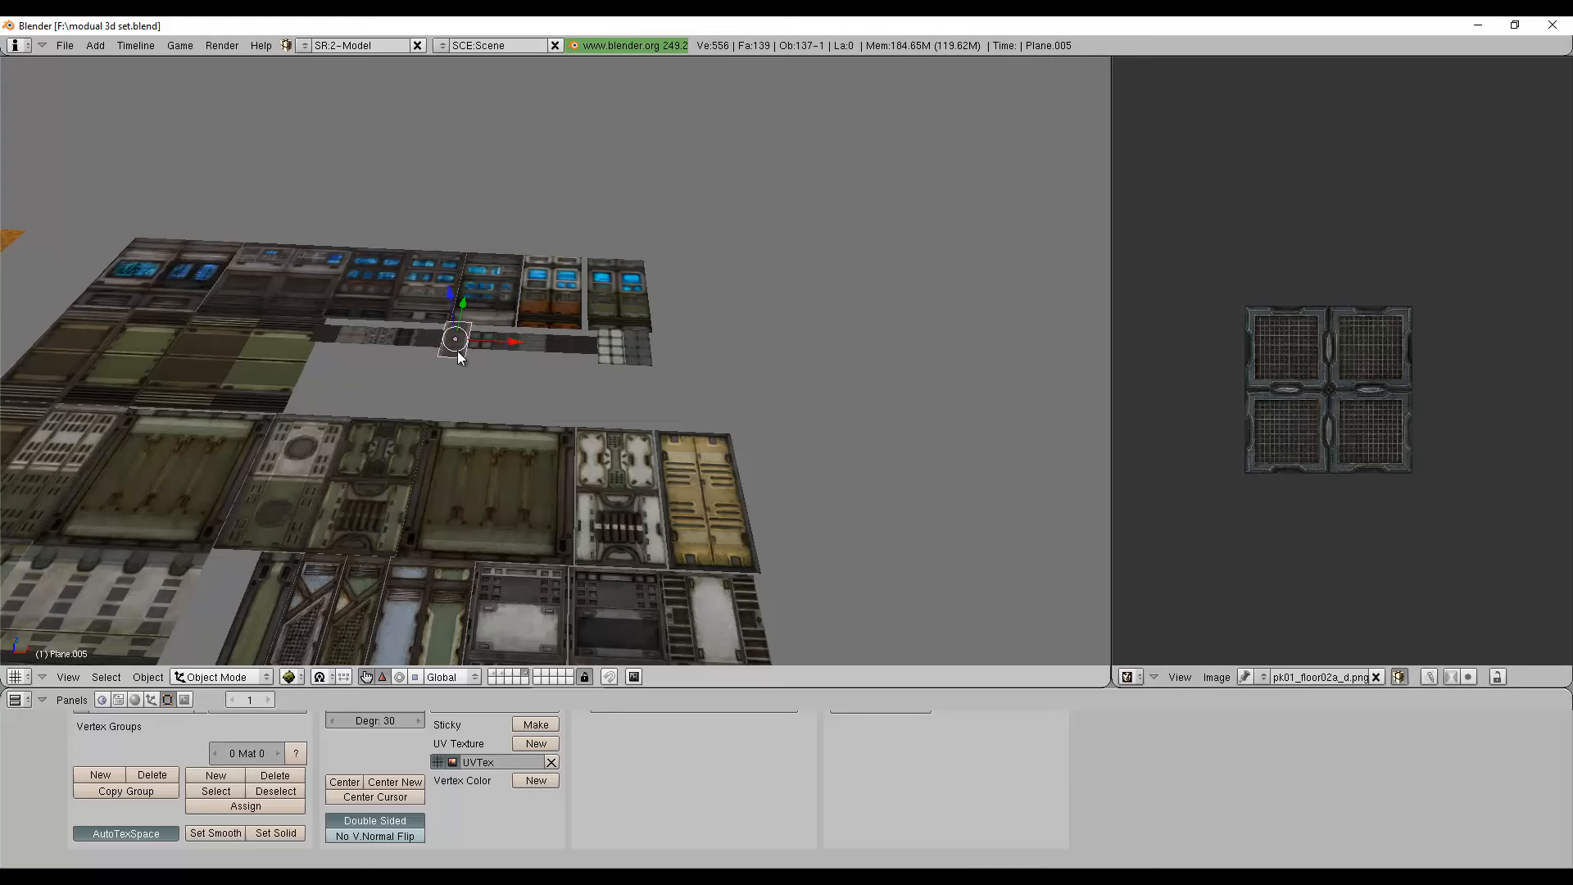
{"action": "key", "text": "shift+d"}
{"action": "left_click", "coordinate": [458, 358]}
Move the copied grated panel along negative X onto the floor row and frame it in the view.
{"action": "scroll", "coordinate": [457, 370], "scroll_direction": "down", "scroll_amount": 8}
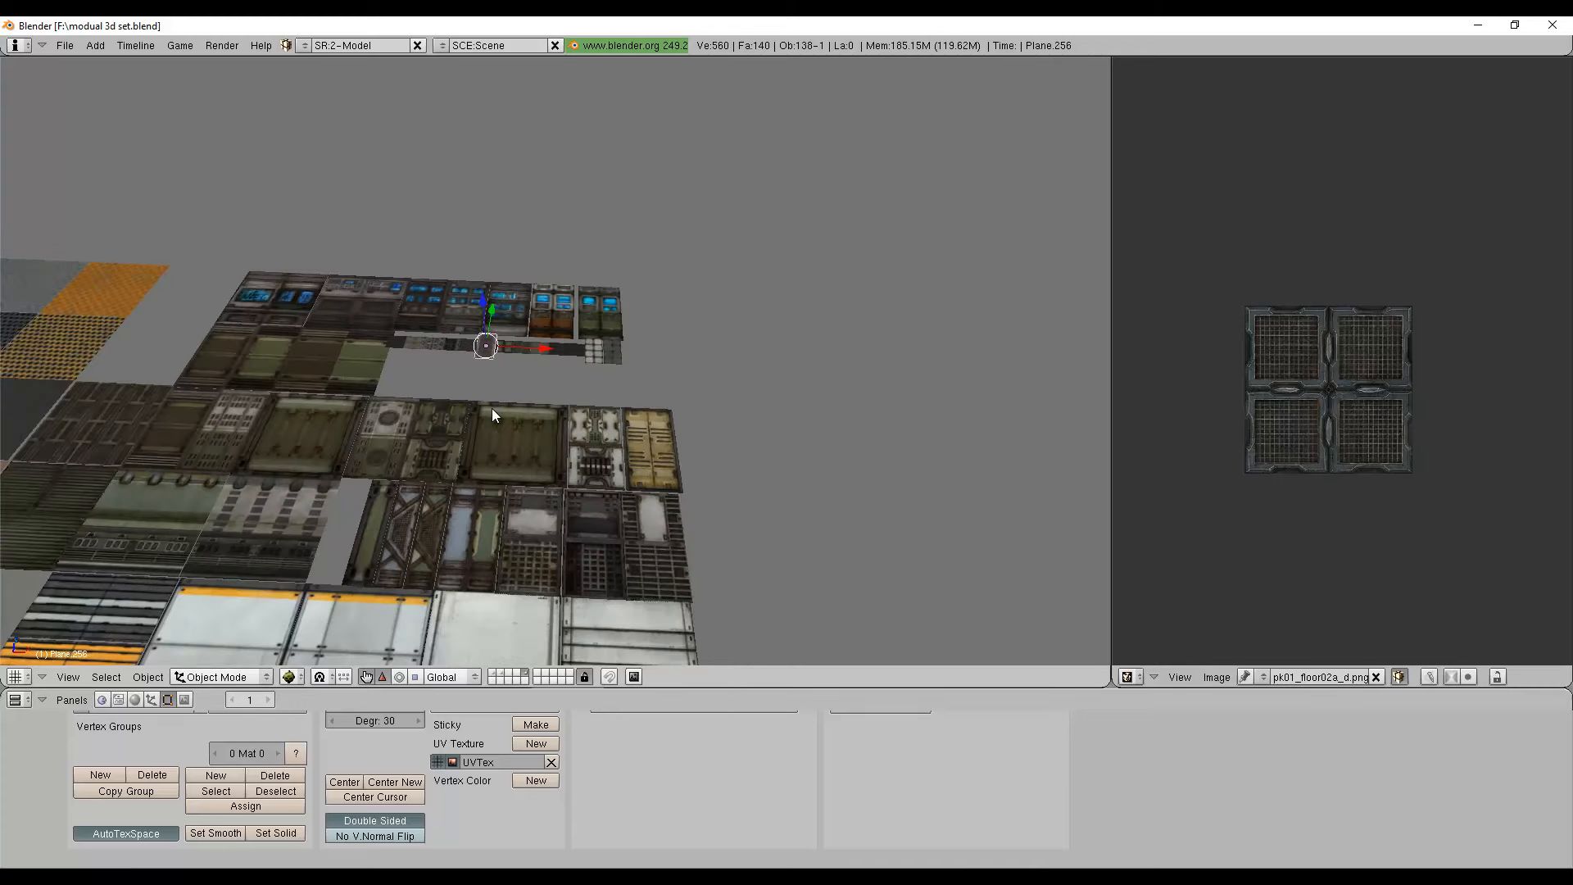
{"action": "scroll", "coordinate": [479, 378], "scroll_direction": "down", "scroll_amount": 5}
{"action": "left_click_drag", "start_coordinate": [602, 358], "coordinate": [290, 398]}
{"action": "left_click", "coordinate": [68, 677]}
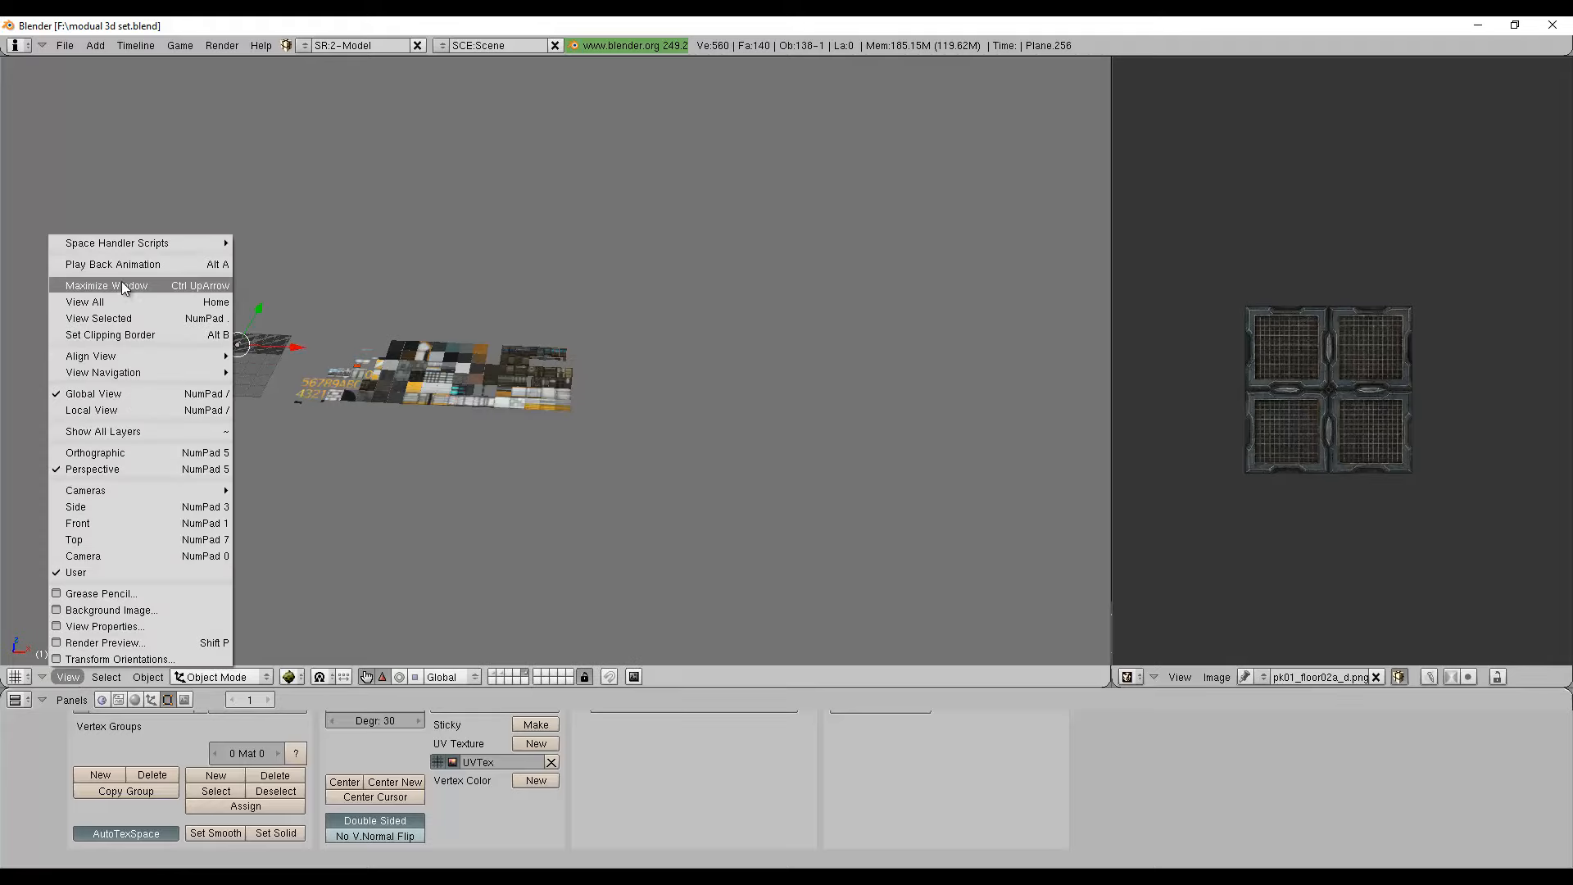
{"action": "left_click", "coordinate": [197, 323]}
Move the grated panel along negative Y until it sits against the front edge of the middle floor section.
{"action": "scroll", "coordinate": [591, 382], "scroll_direction": "down", "scroll_amount": 6}
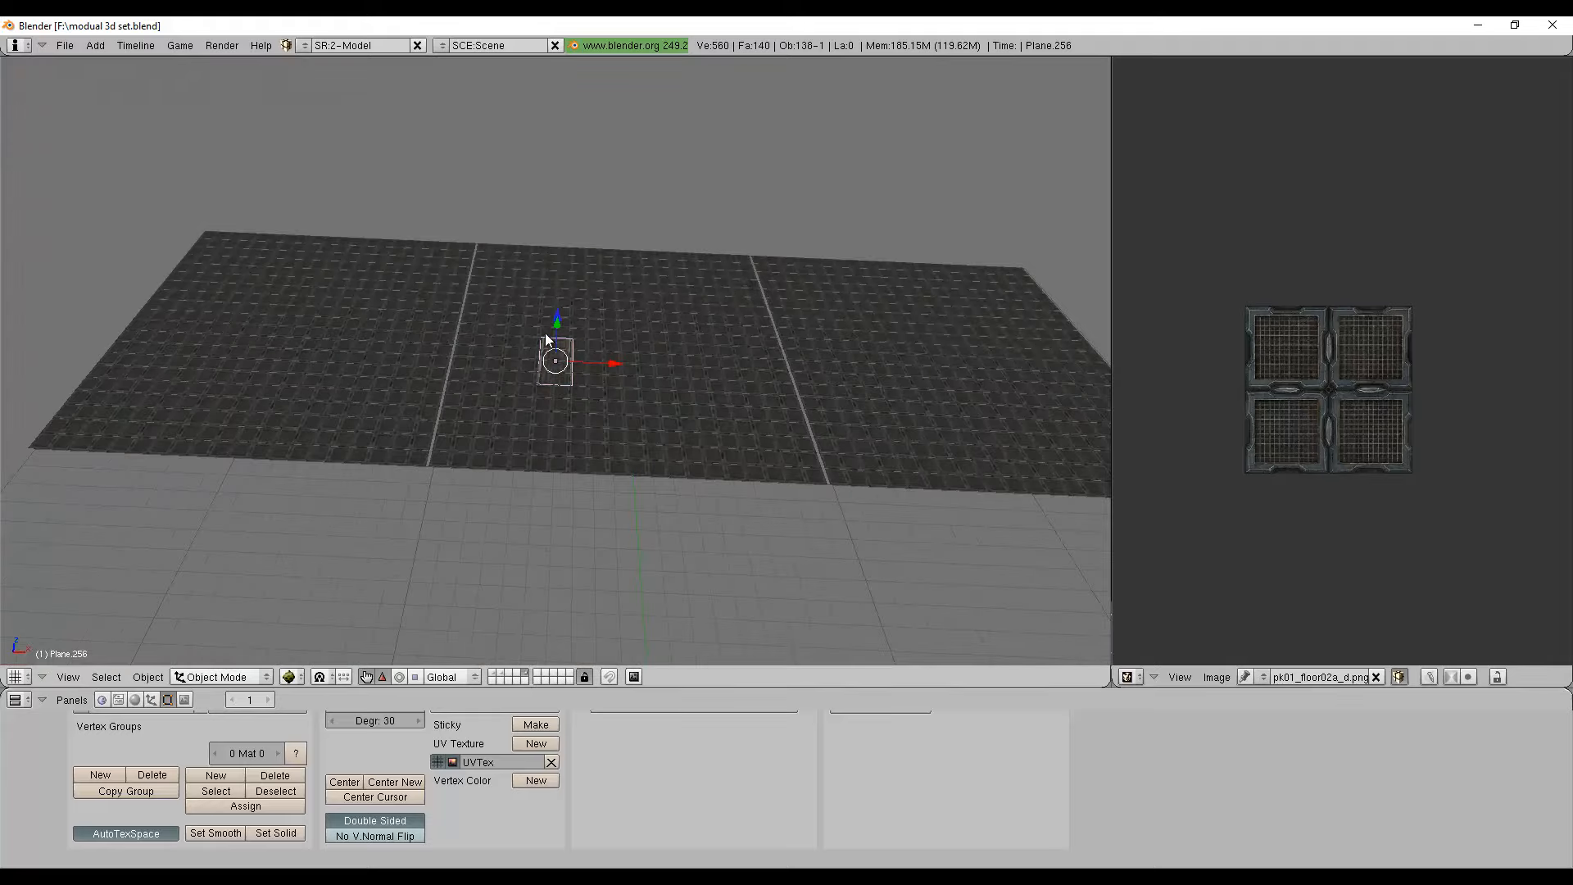
{"action": "middle_click_drag", "start_coordinate": [544, 332], "coordinate": [626, 283]}
{"action": "left_click_drag", "start_coordinate": [588, 317], "coordinate": [454, 470]}
{"action": "middle_click_drag", "start_coordinate": [454, 470], "coordinate": [586, 369]}
{"action": "scroll", "coordinate": [597, 442], "scroll_direction": "up", "scroll_amount": 6}
{"action": "scroll", "coordinate": [596, 441], "scroll_direction": "down", "scroll_amount": 5}
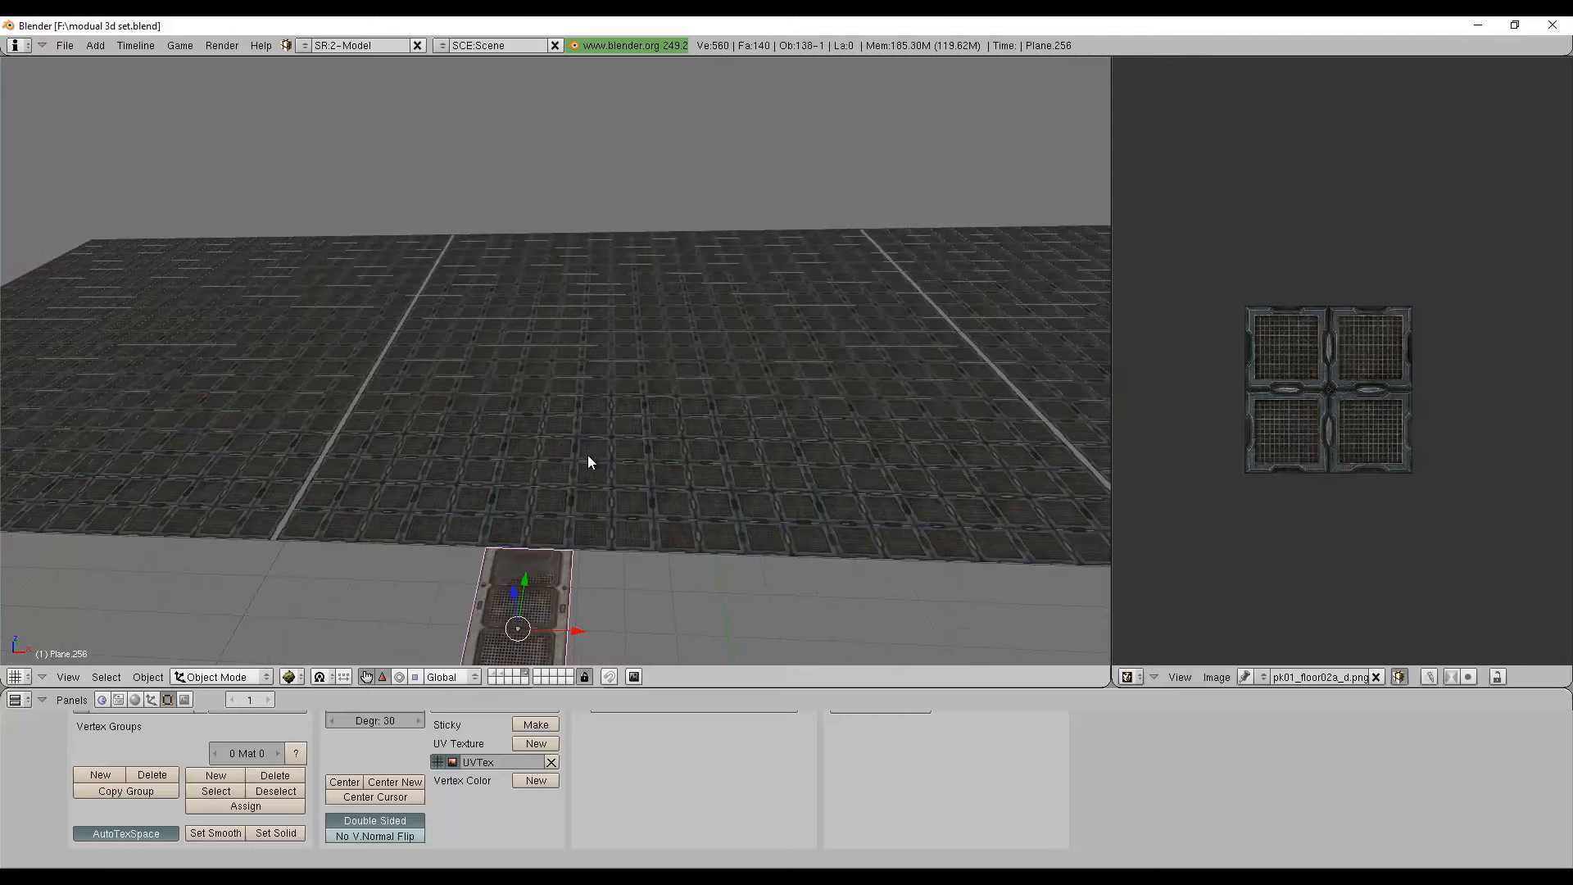
{"action": "middle_click_drag", "start_coordinate": [589, 456], "coordinate": [622, 449]}
Scale the grated panel by 2 along X.
{"action": "key", "text": "s"}
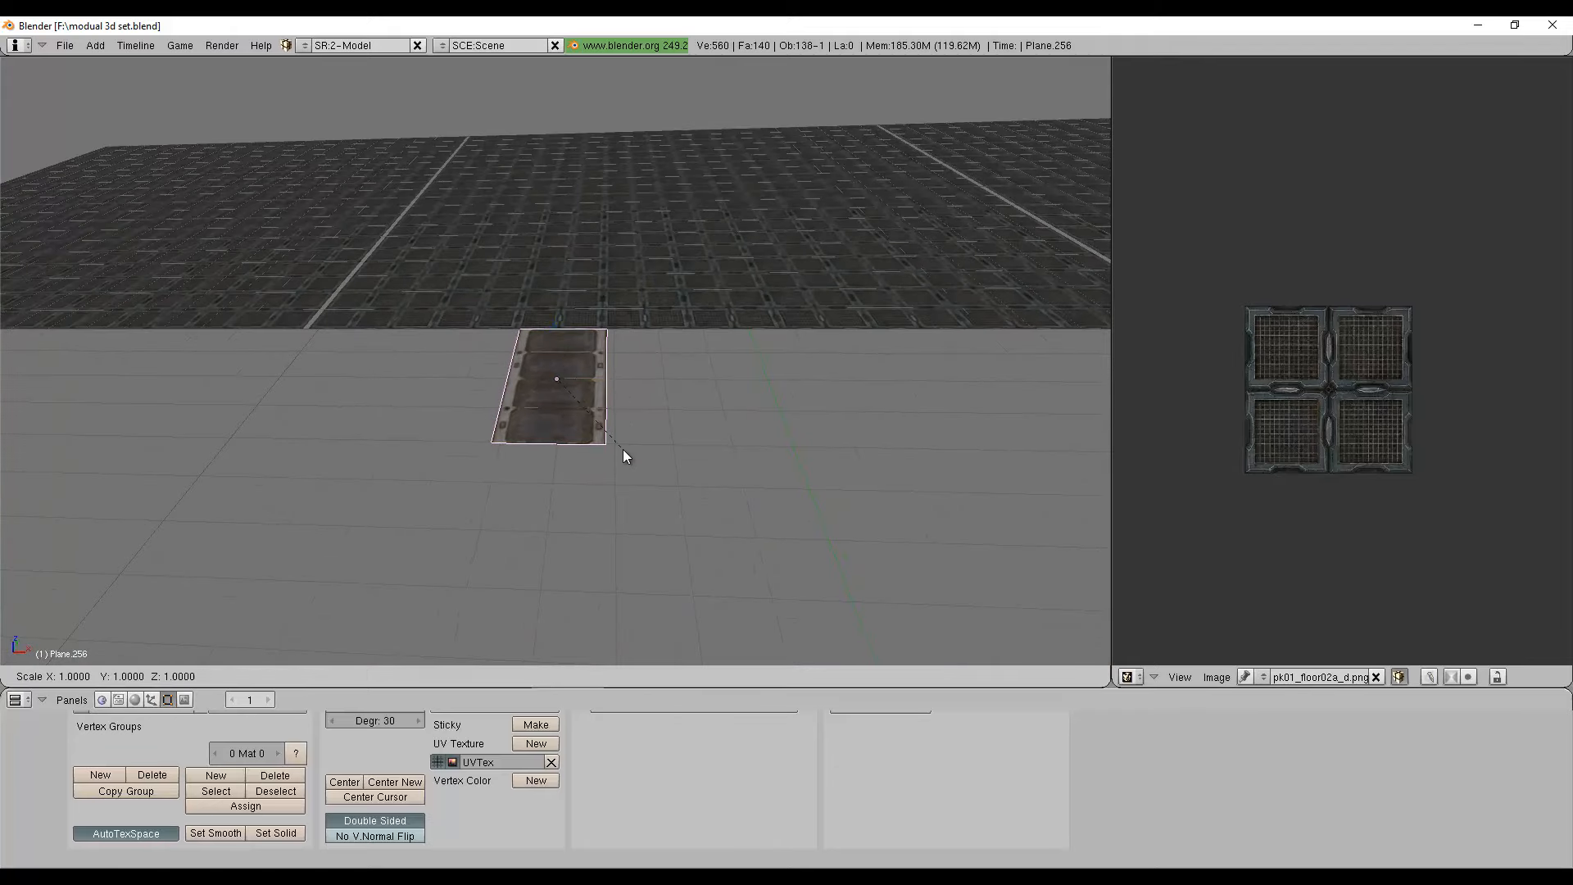
{"action": "key", "text": "x"}
{"action": "key", "text": "2"}
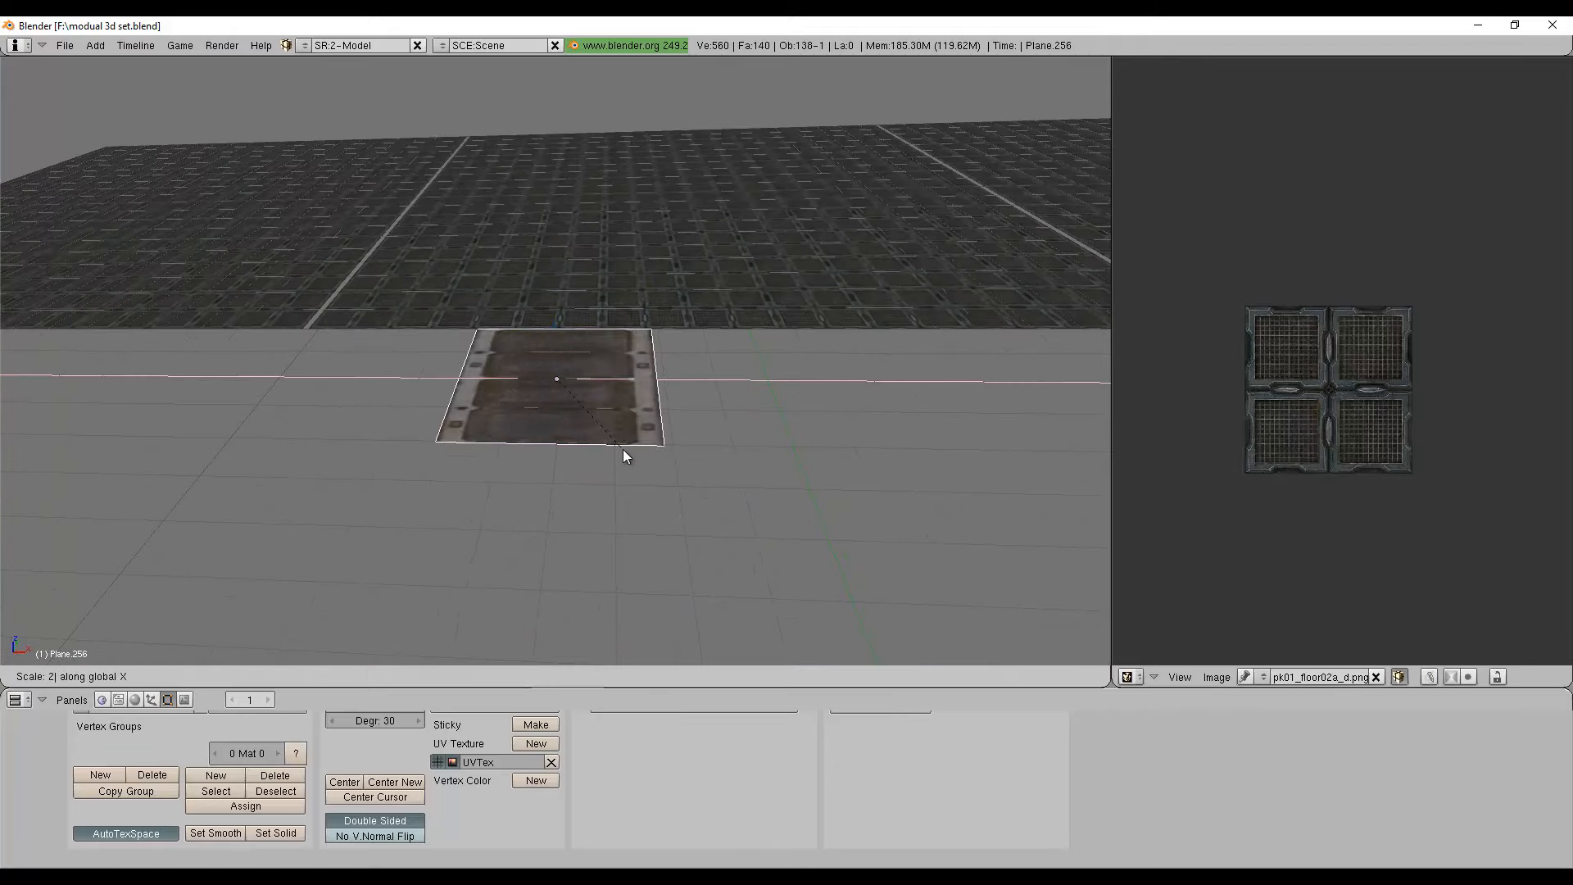
{"action": "key", "text": "Return"}
Select the grated panel's whole mesh in Edit Mode and scale it by 2 along Y.
{"action": "middle_click_drag", "start_coordinate": [631, 451], "coordinate": [516, 568]}
{"action": "key", "text": "Tab"}
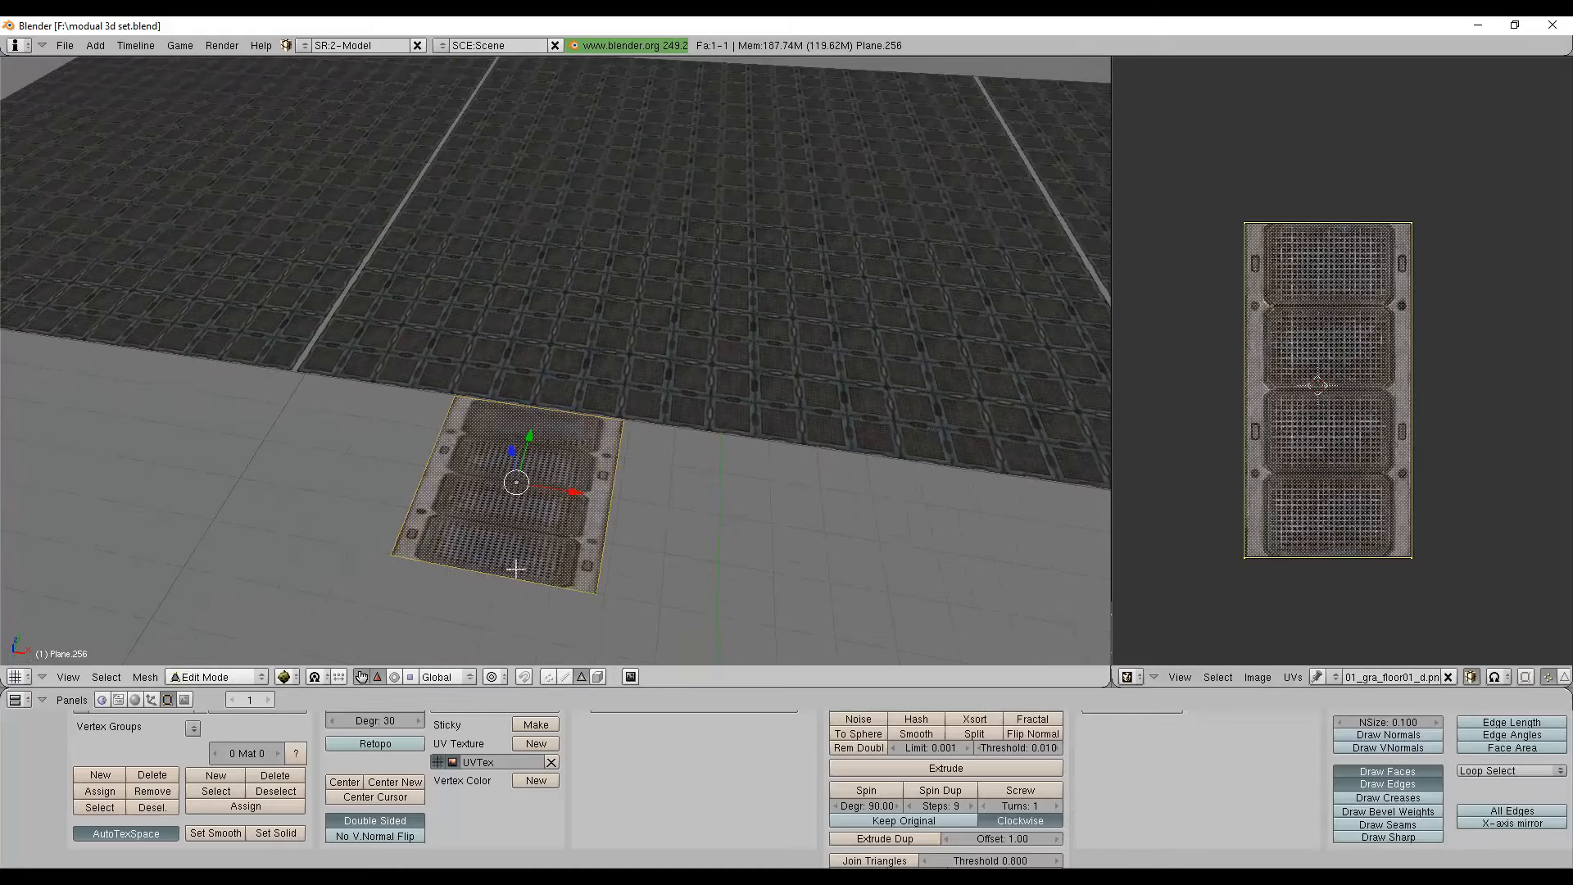
{"action": "left_click", "coordinate": [565, 678]}
{"action": "right_click", "coordinate": [504, 572]}
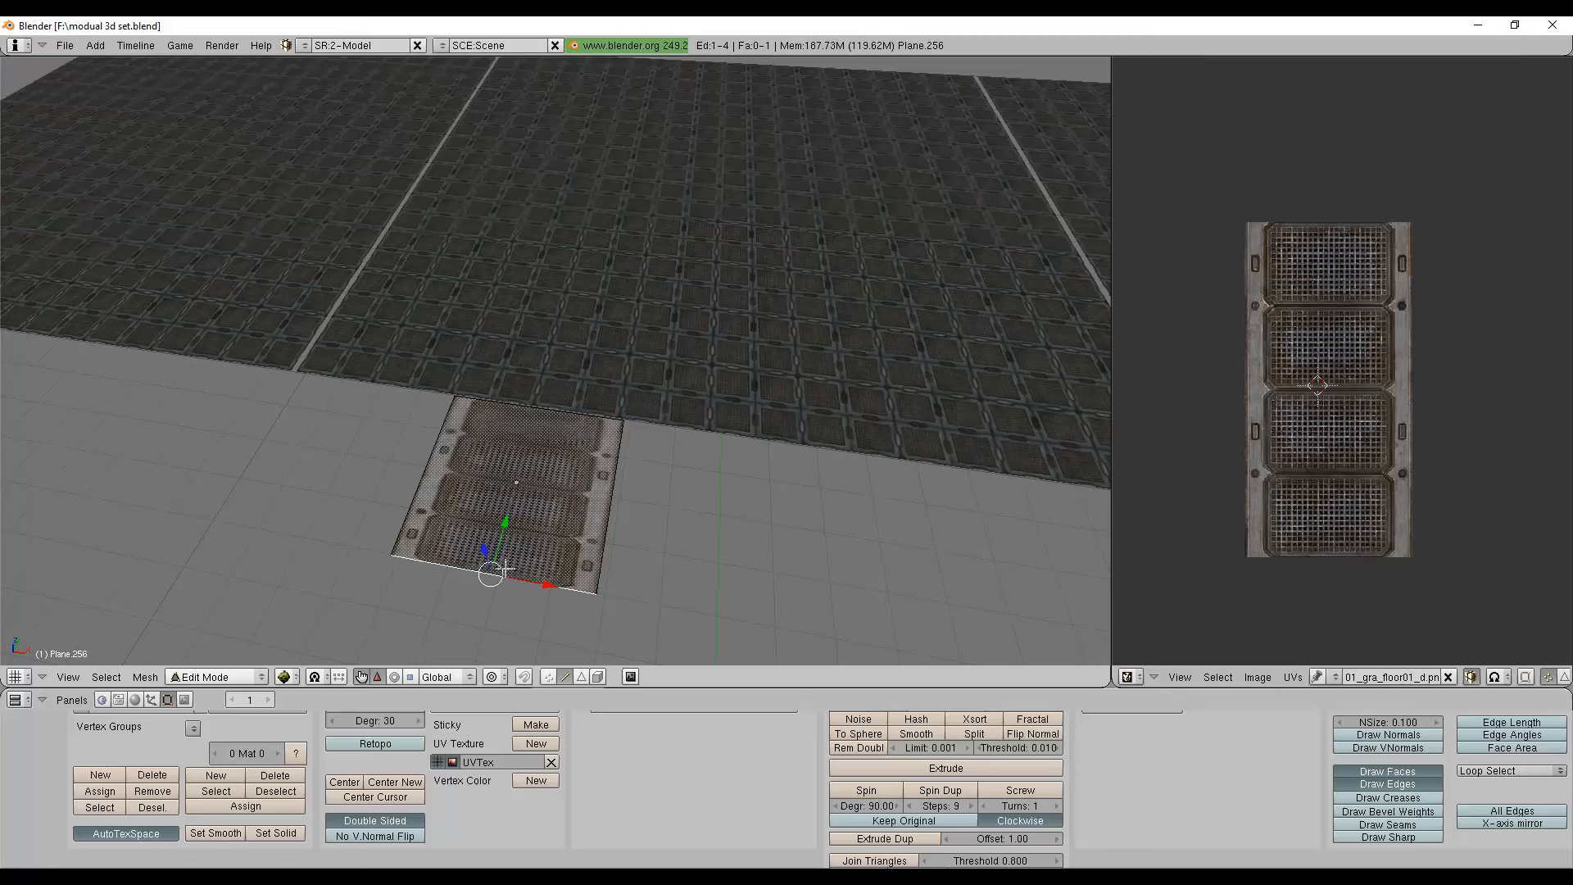
{"action": "key", "text": "a"}
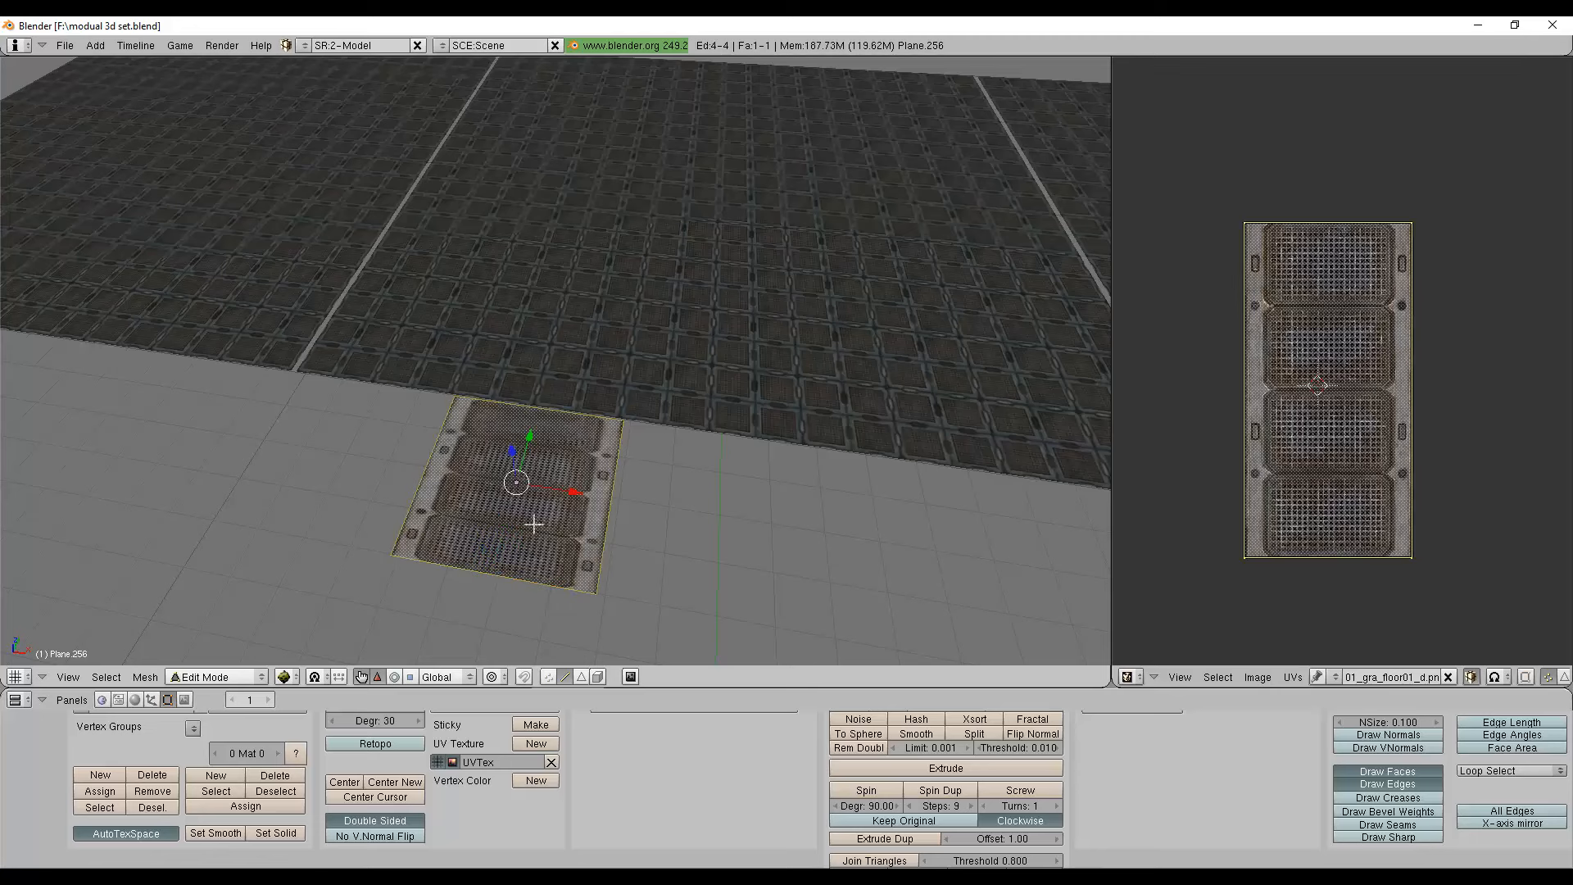
{"action": "key", "text": "s"}
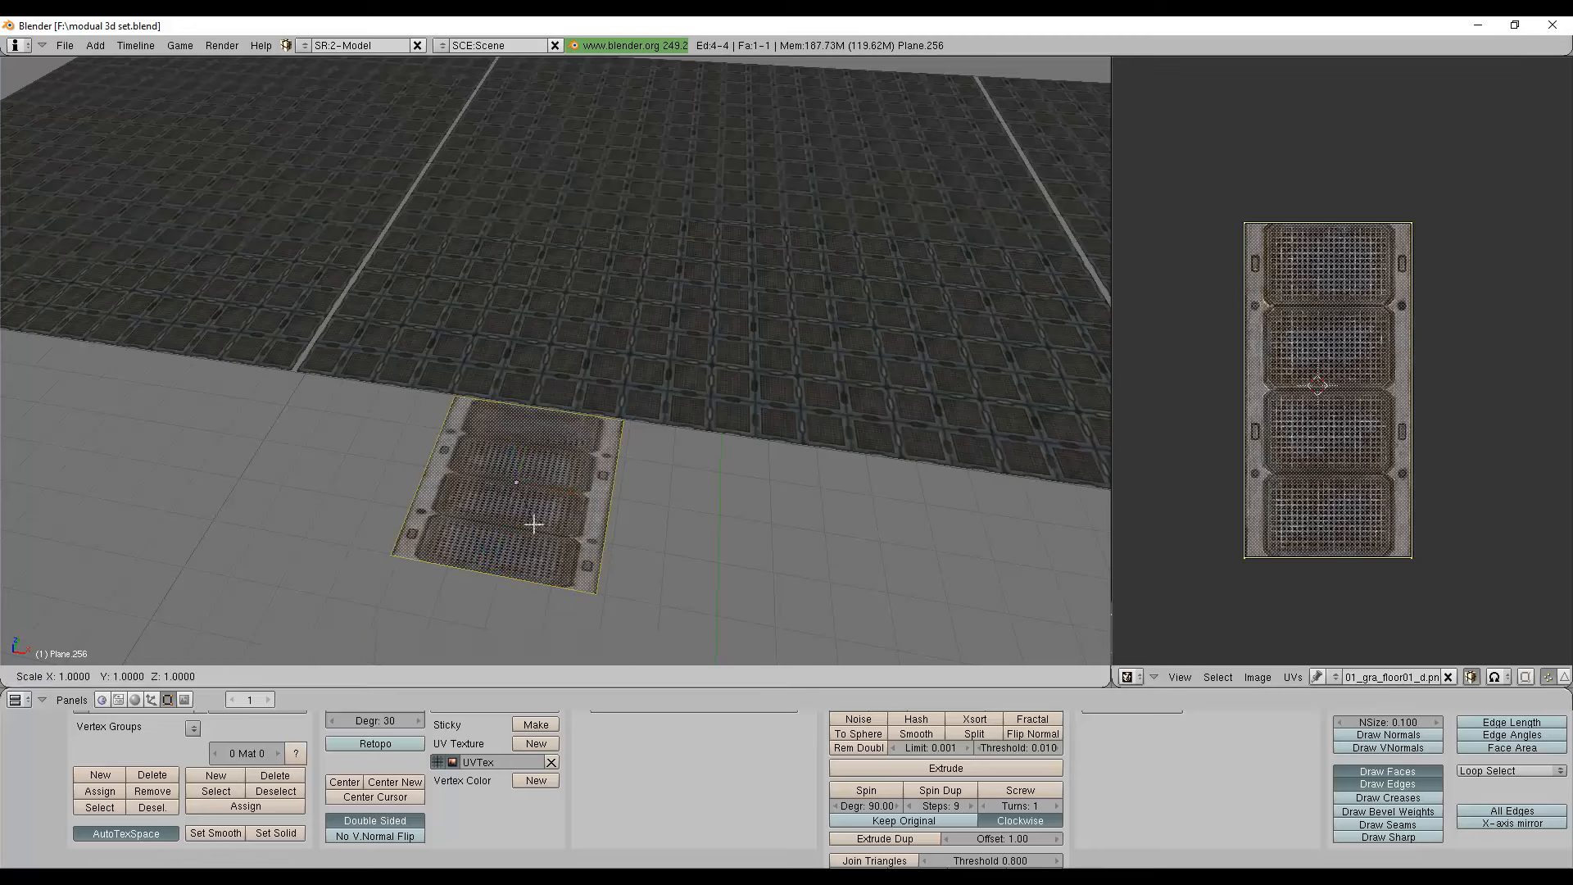
{"action": "key", "text": "y"}
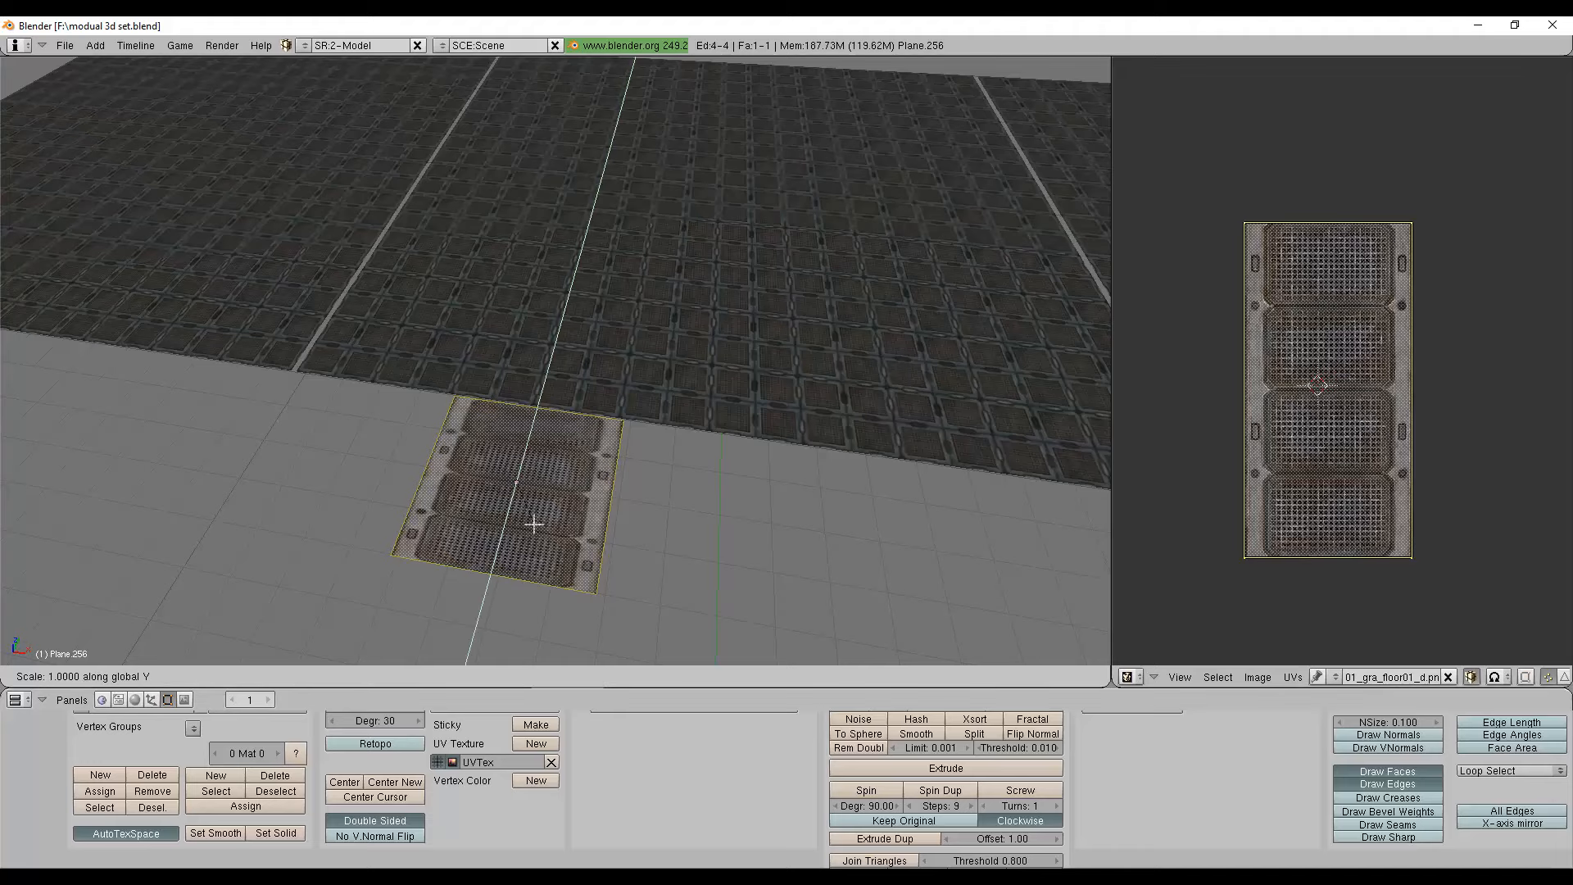
{"action": "type", "text": "2"}
{"action": "key", "text": "Return"}
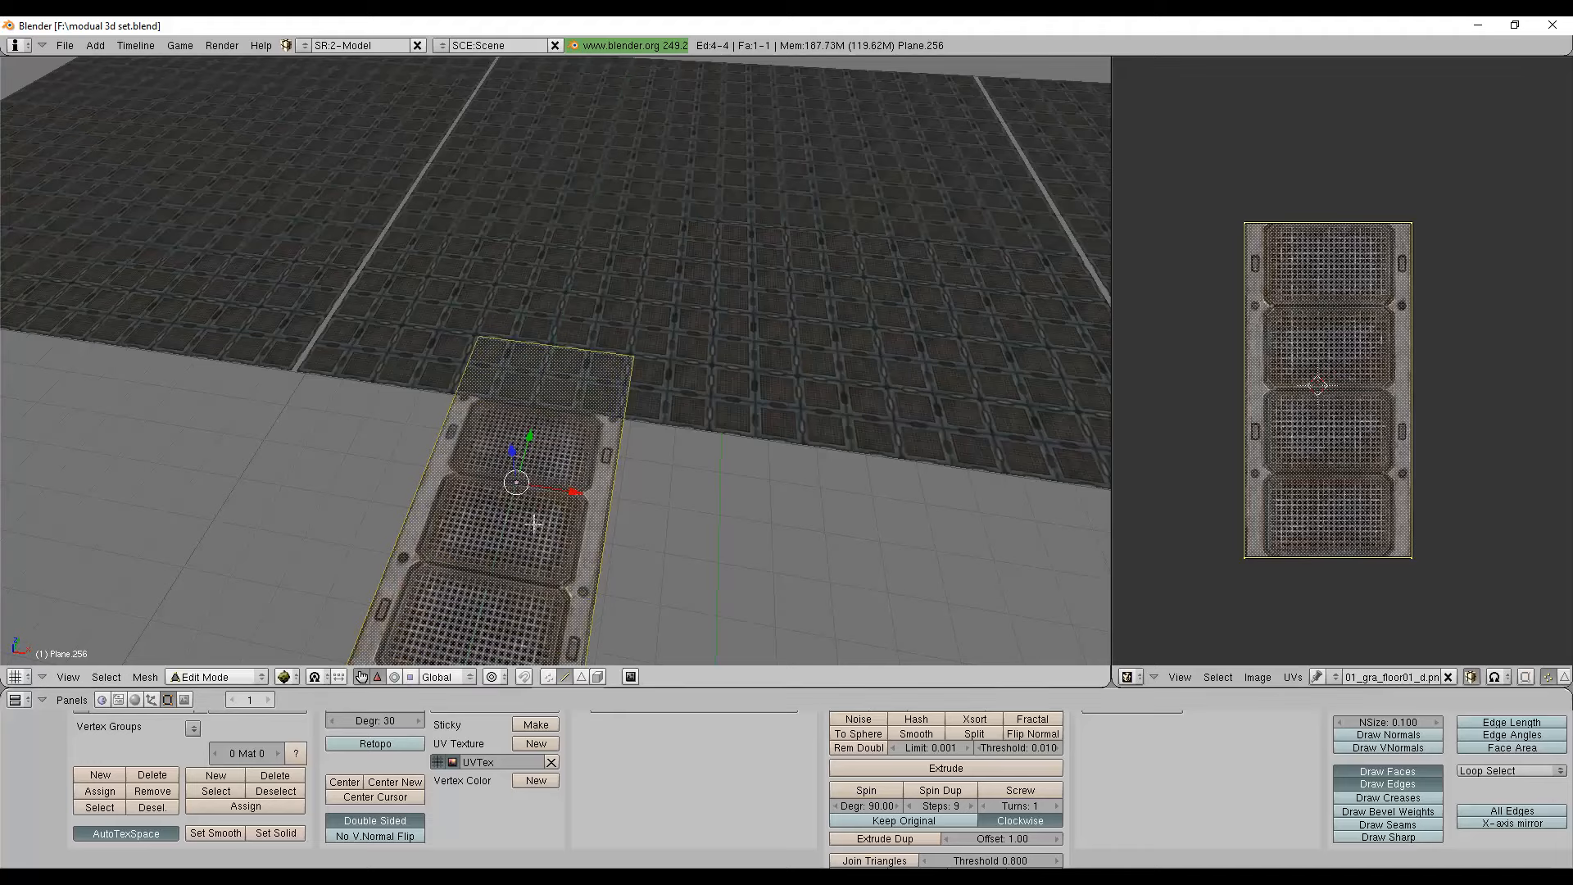
Shift the enlarged panel along negative Y to meet the floor edge, and adjust its position along X in Object Mode.
{"action": "scroll", "coordinate": [534, 524], "scroll_direction": "down", "scroll_amount": 5}
{"action": "middle_click_drag", "start_coordinate": [555, 513], "coordinate": [561, 496], "text": "shift"}
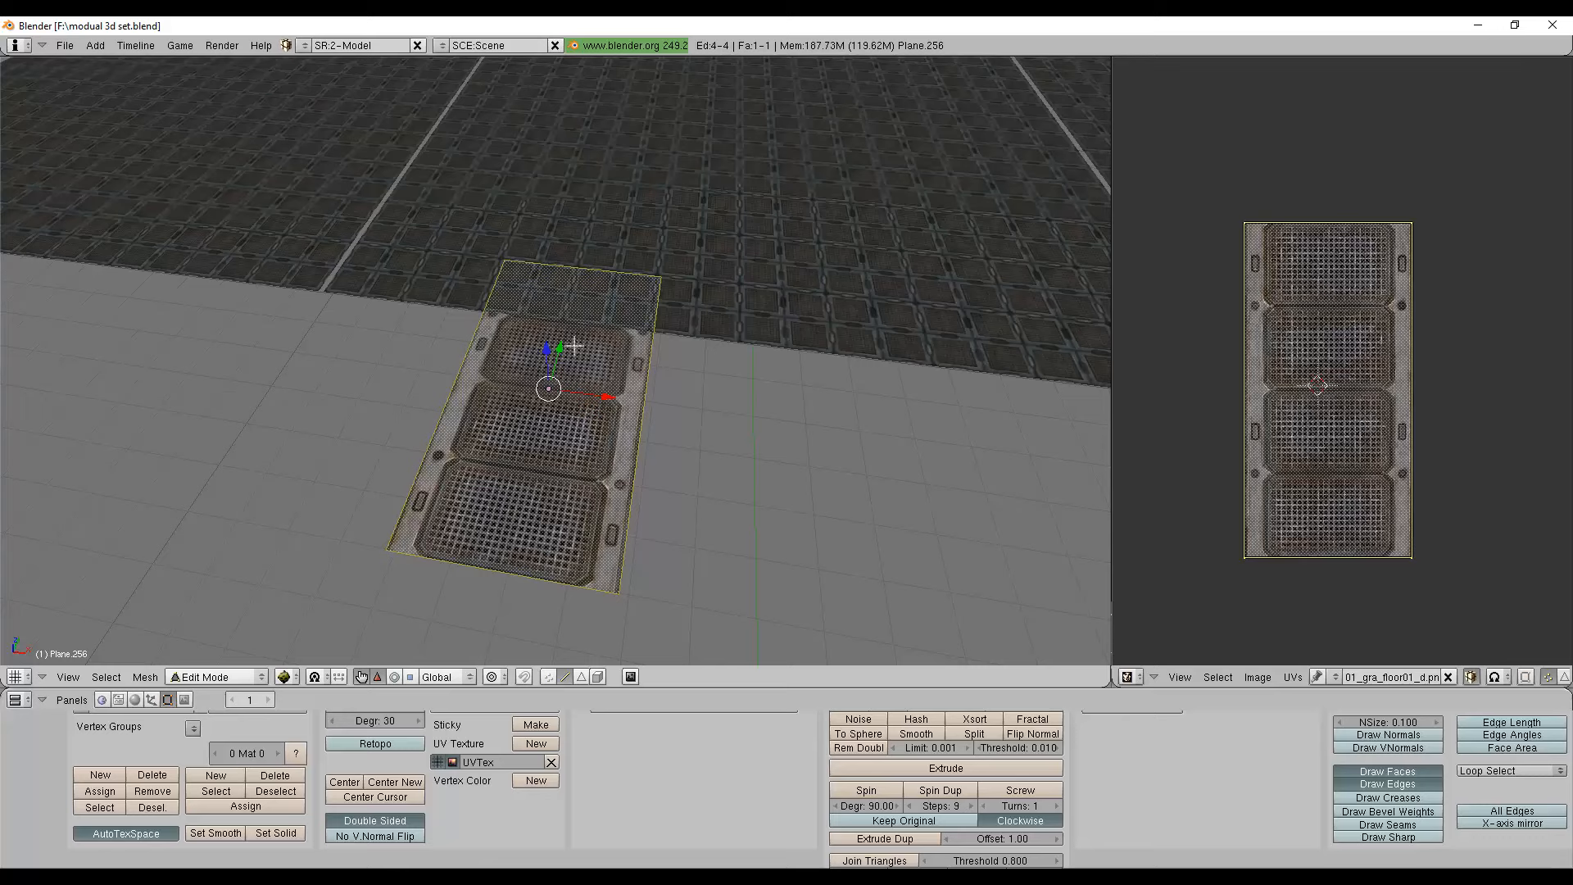
{"action": "left_click_drag", "start_coordinate": [573, 345], "coordinate": [531, 426]}
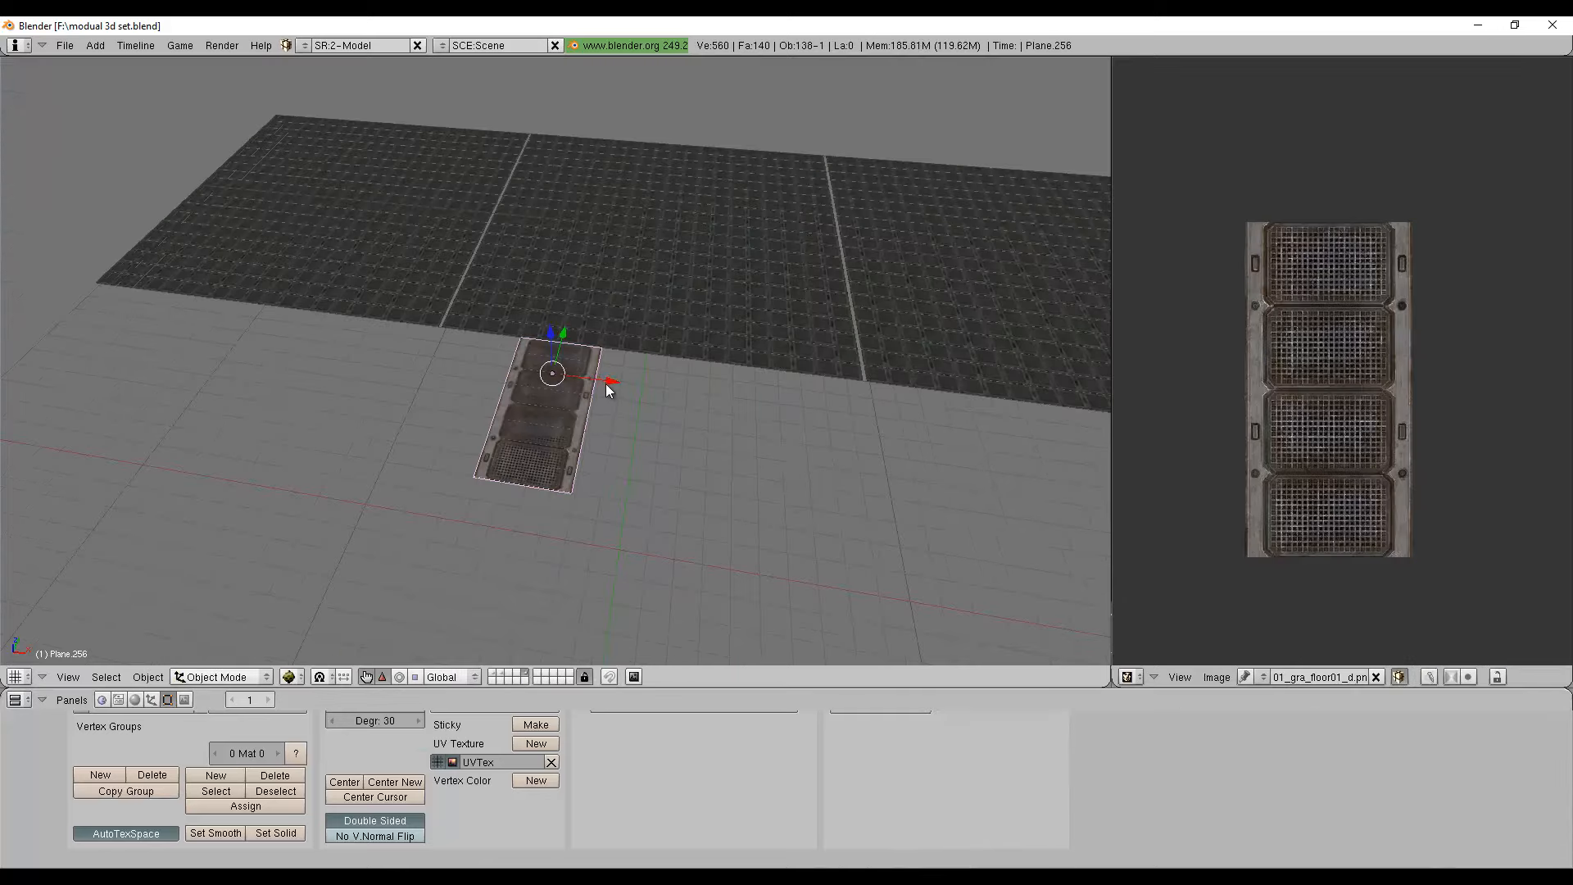
{"action": "left_click_drag", "start_coordinate": [607, 385], "coordinate": [652, 396]}
Duplicate the three-section floor and move the copy about -28 units along Y to the far end of the grated panel.
{"action": "scroll", "coordinate": [647, 492], "scroll_direction": "down", "scroll_amount": 4}
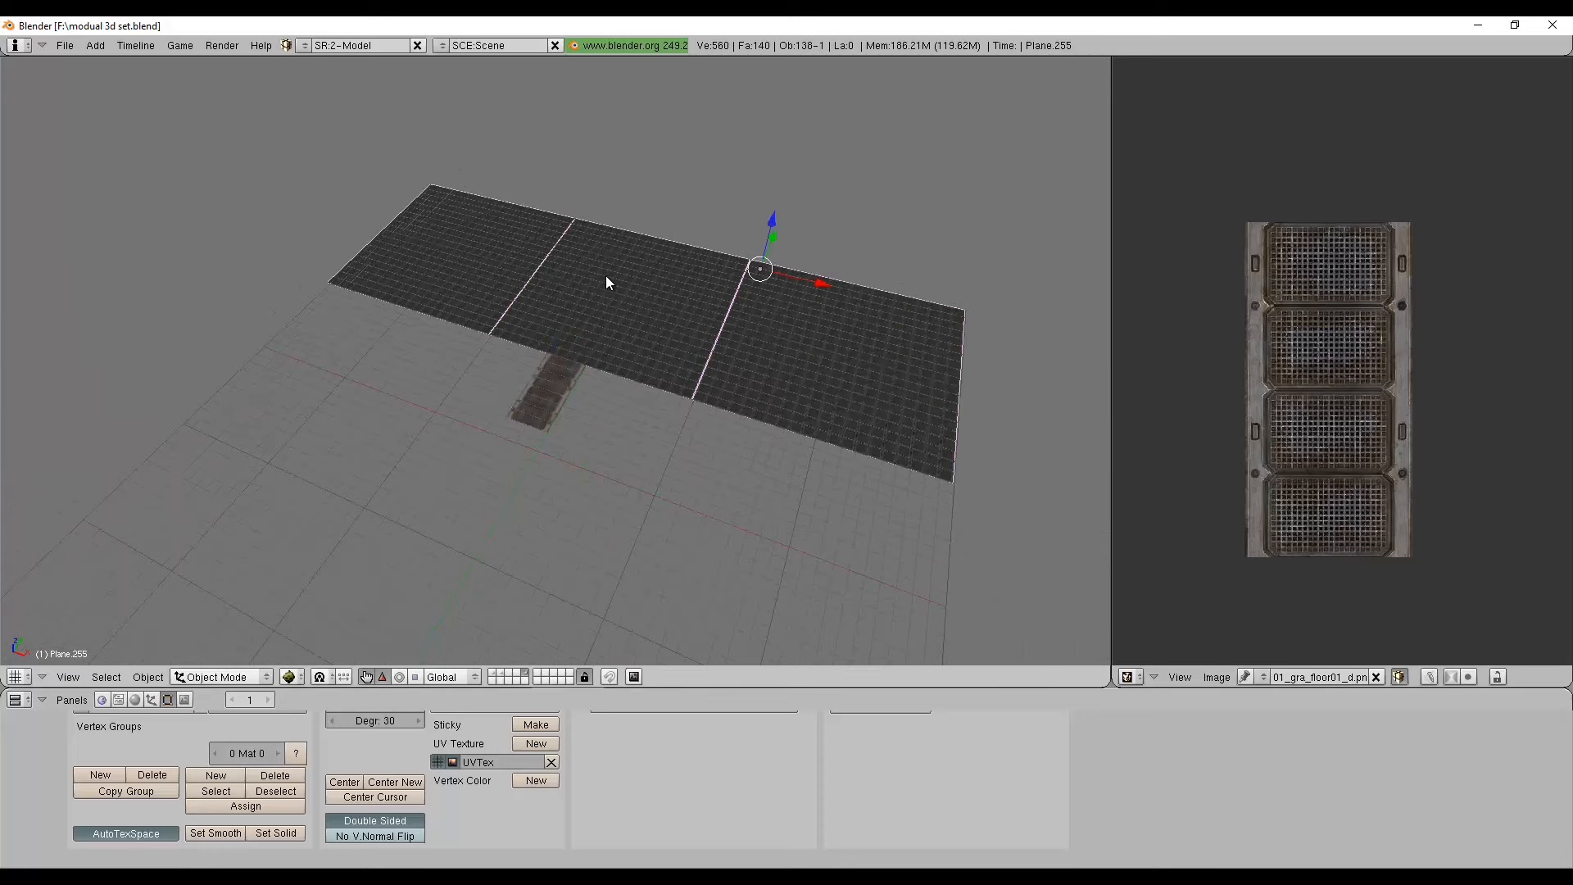
{"action": "key", "text": "shift+d"}
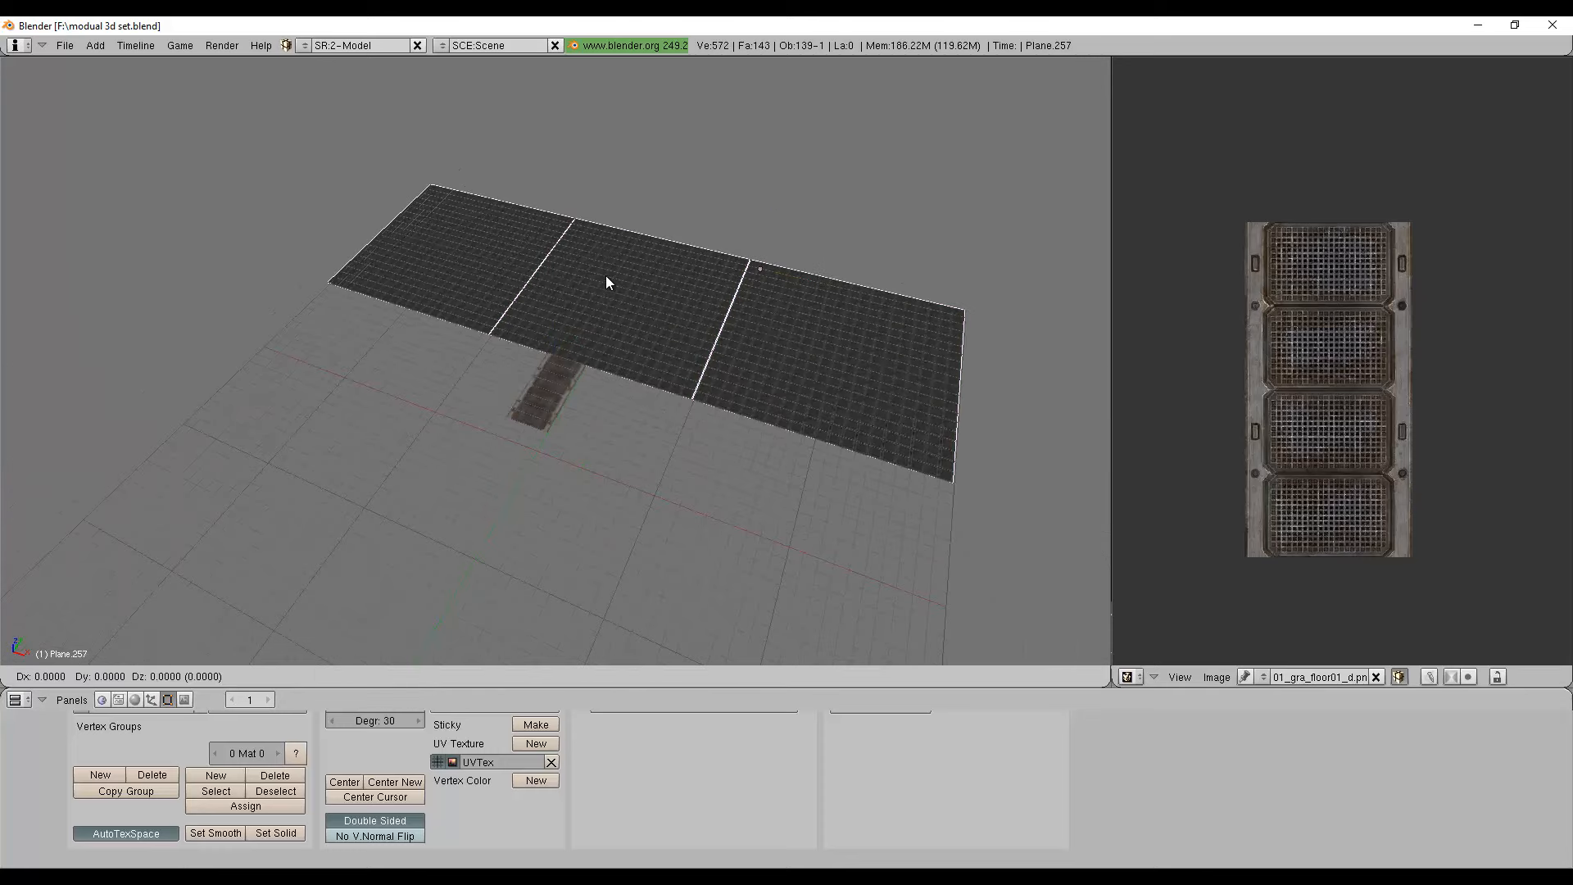
{"action": "key", "text": "y"}
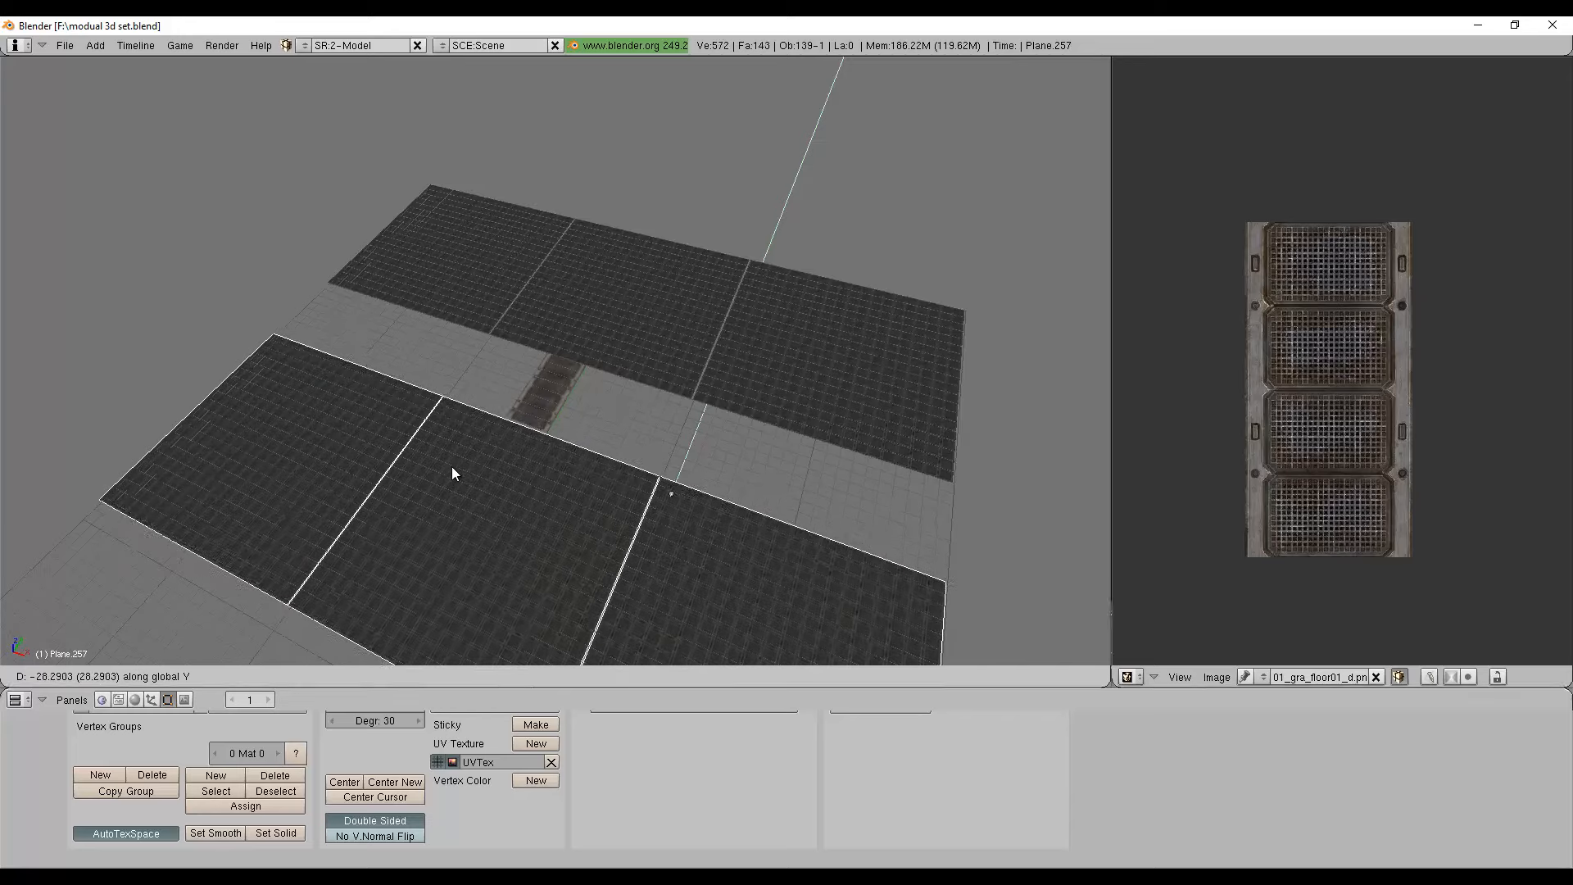
{"action": "left_click", "coordinate": [450, 473]}
Duplicate the dark green panel tile from the library and move the copy along negative X to the floor sections.
{"action": "middle_click_drag", "start_coordinate": [318, 445], "coordinate": [587, 401]}
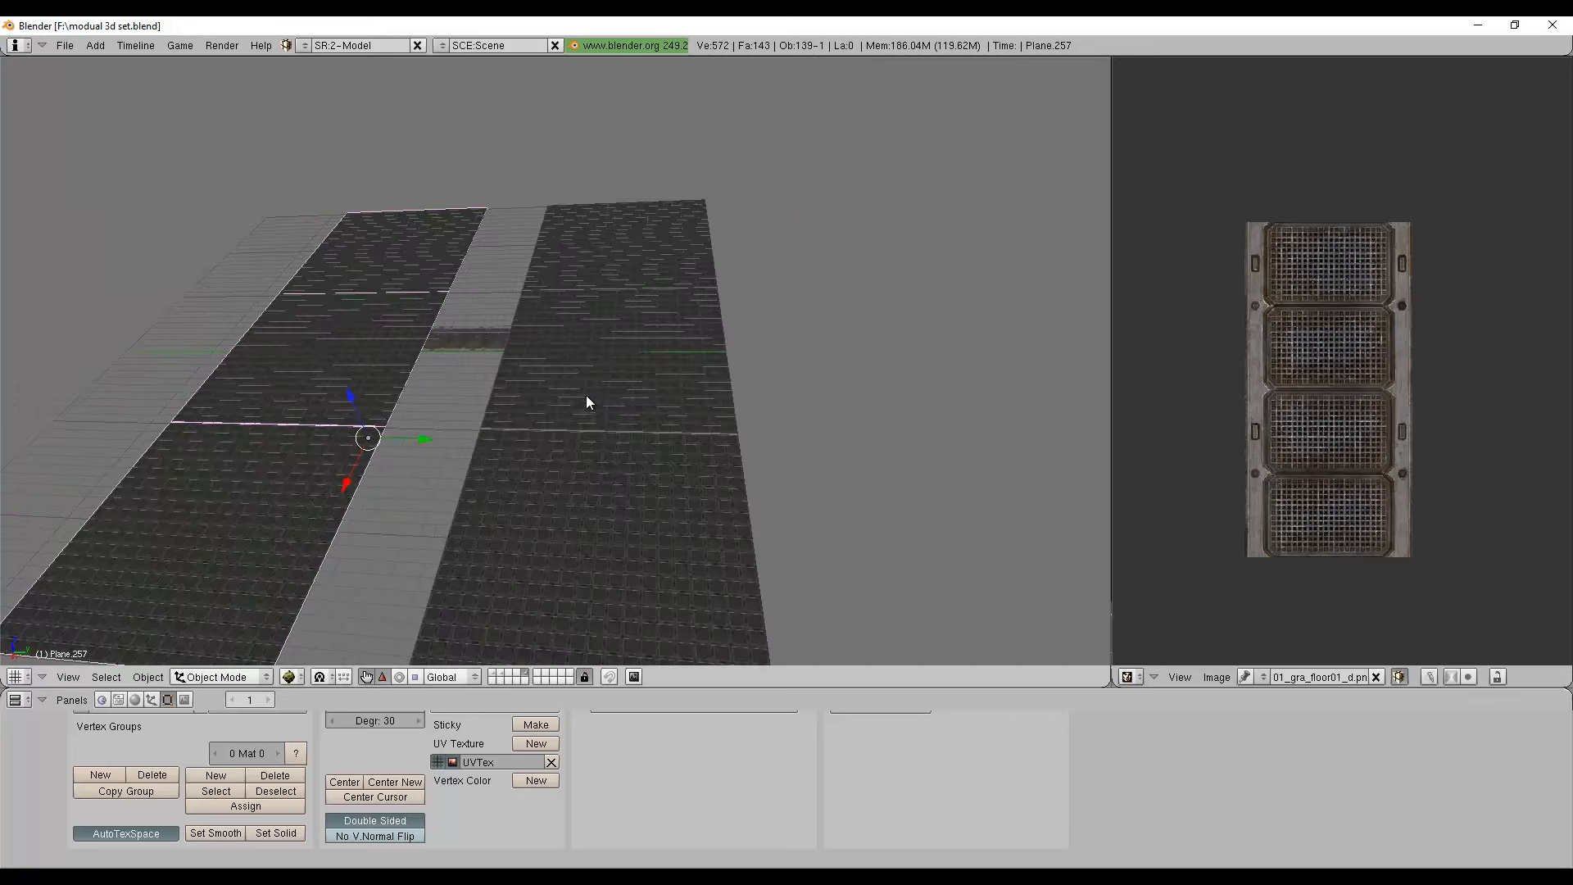
{"action": "scroll", "coordinate": [410, 434], "scroll_direction": "up", "scroll_amount": 3}
{"action": "middle_click_drag", "start_coordinate": [413, 426], "coordinate": [618, 448]}
{"action": "right_click", "coordinate": [551, 413]}
{"action": "scroll", "coordinate": [550, 413], "scroll_direction": "down", "scroll_amount": 8}
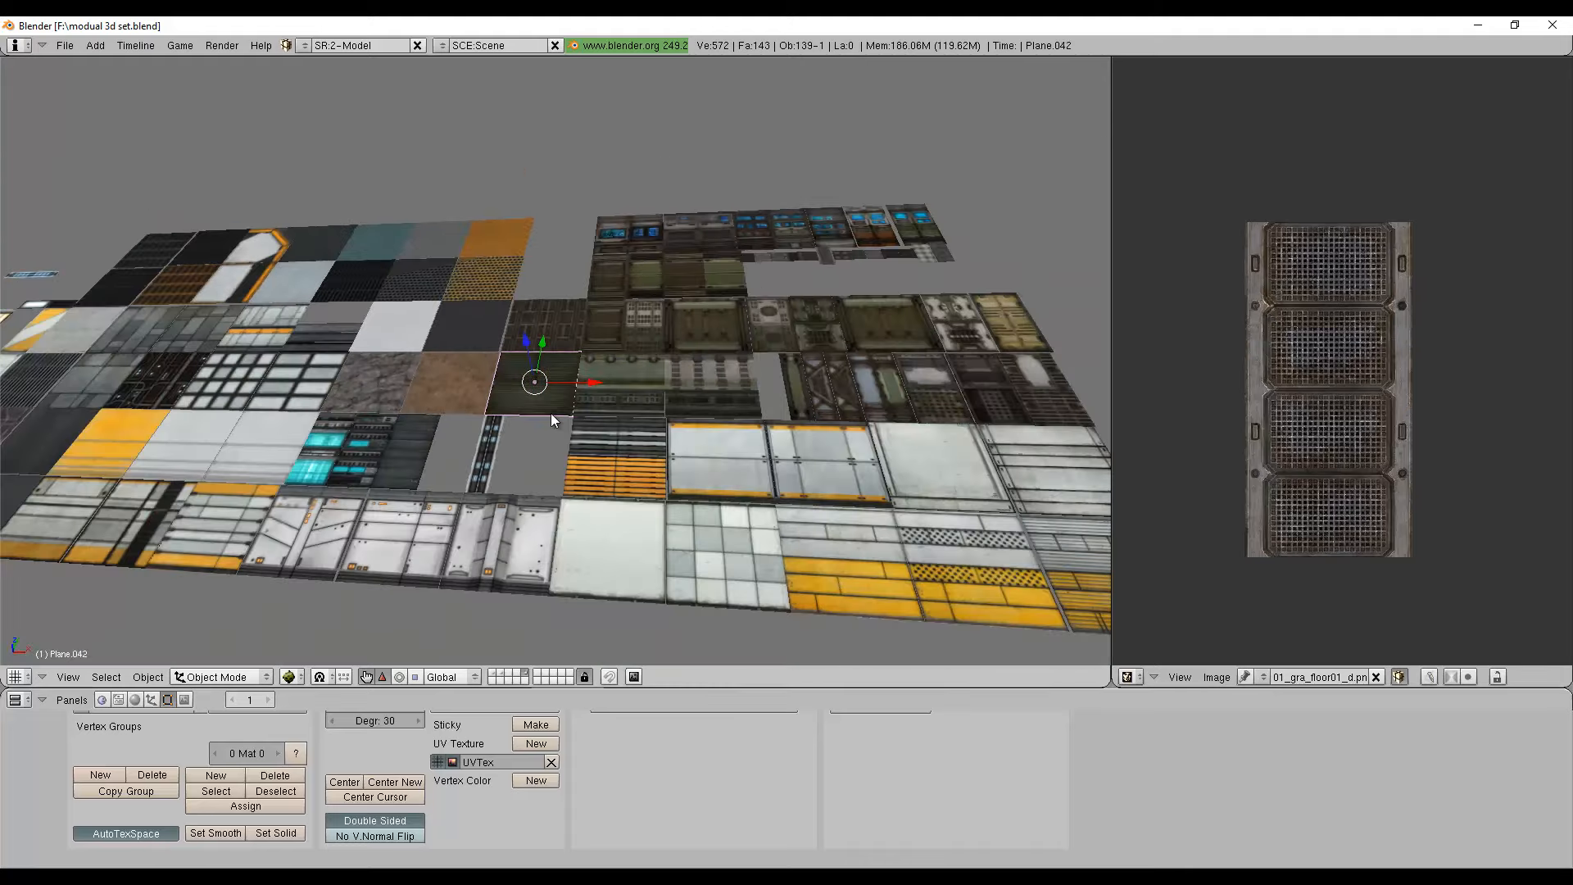
{"action": "key", "text": "shift+d"}
{"action": "key", "text": "x"}
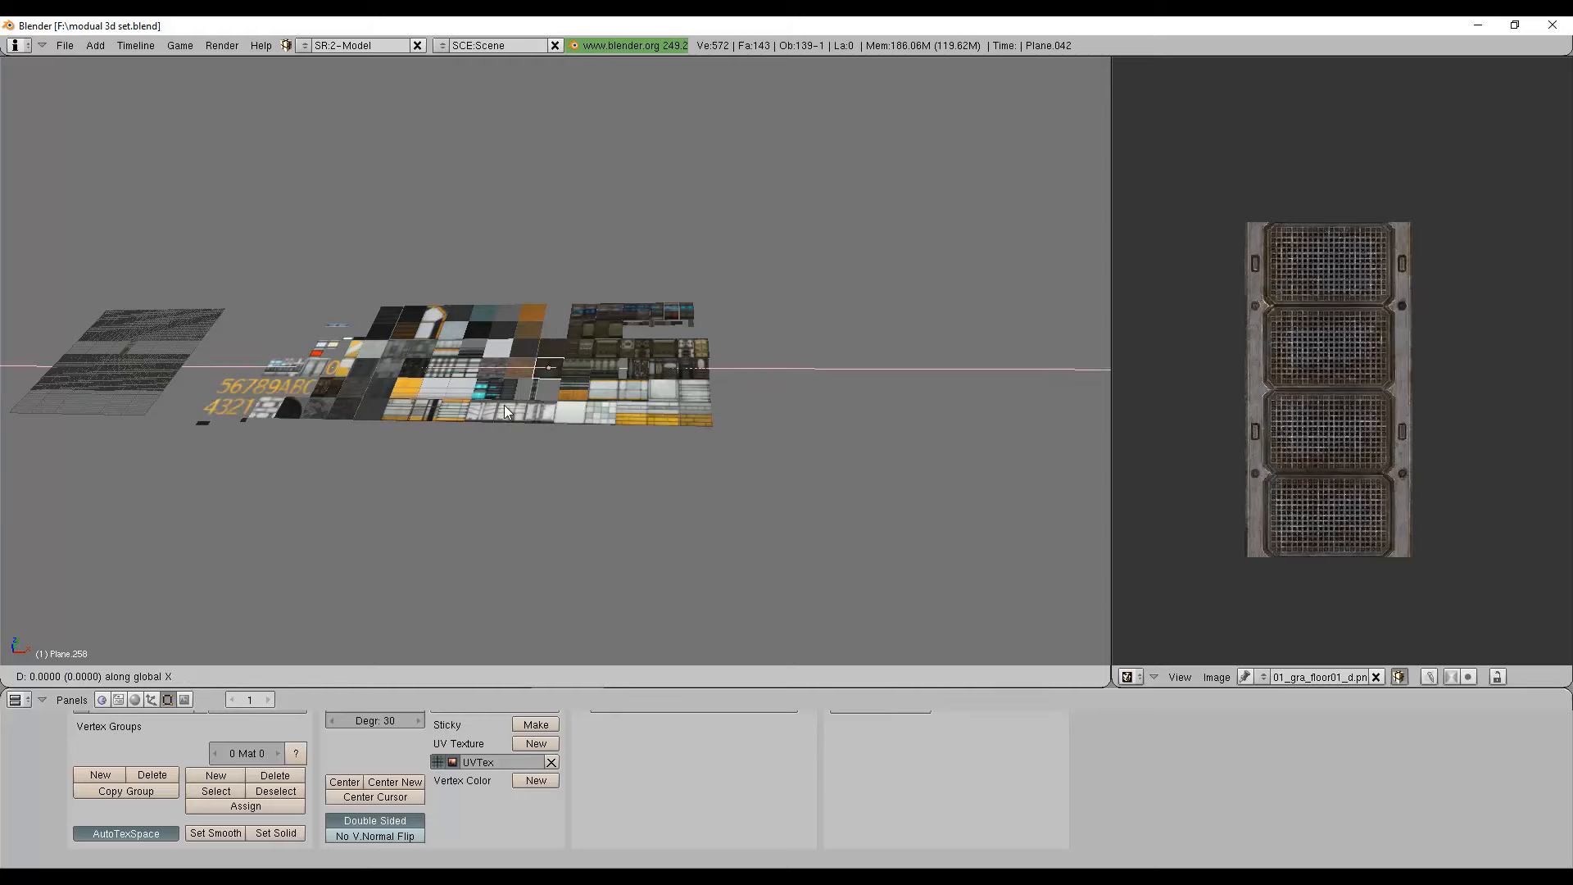
{"action": "left_click", "coordinate": [154, 414]}
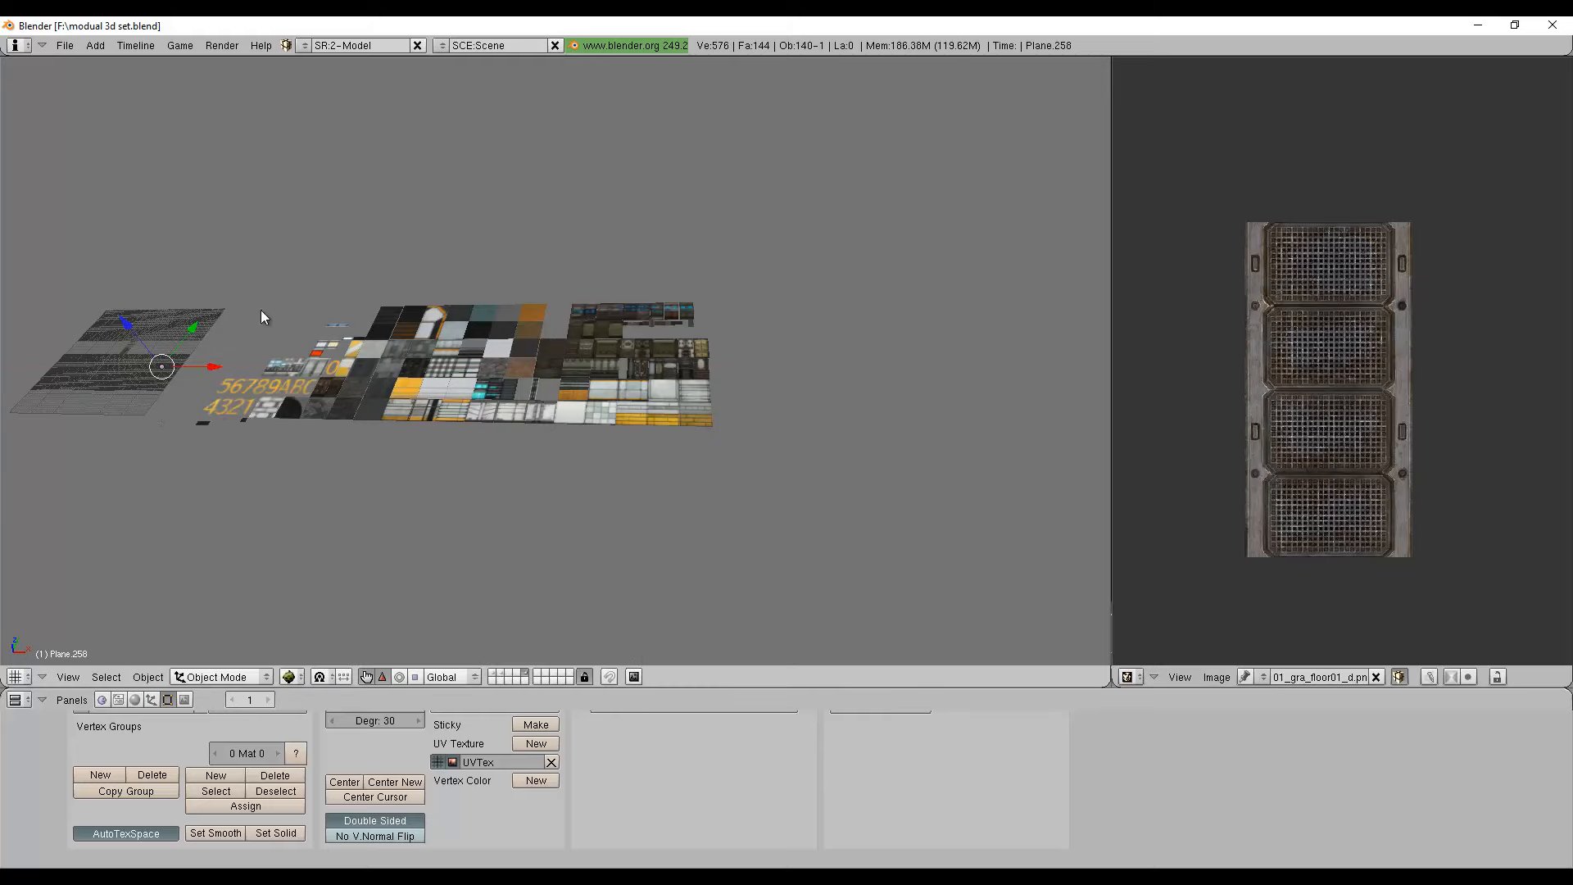
Raise the copied dark green panel slightly along Z so it sits above the floor sections.
{"action": "key", "text": "KP_Decimal"}
{"action": "scroll", "coordinate": [712, 390], "scroll_direction": "up", "scroll_amount": 10}
{"action": "scroll", "coordinate": [711, 390], "scroll_direction": "down", "scroll_amount": 12}
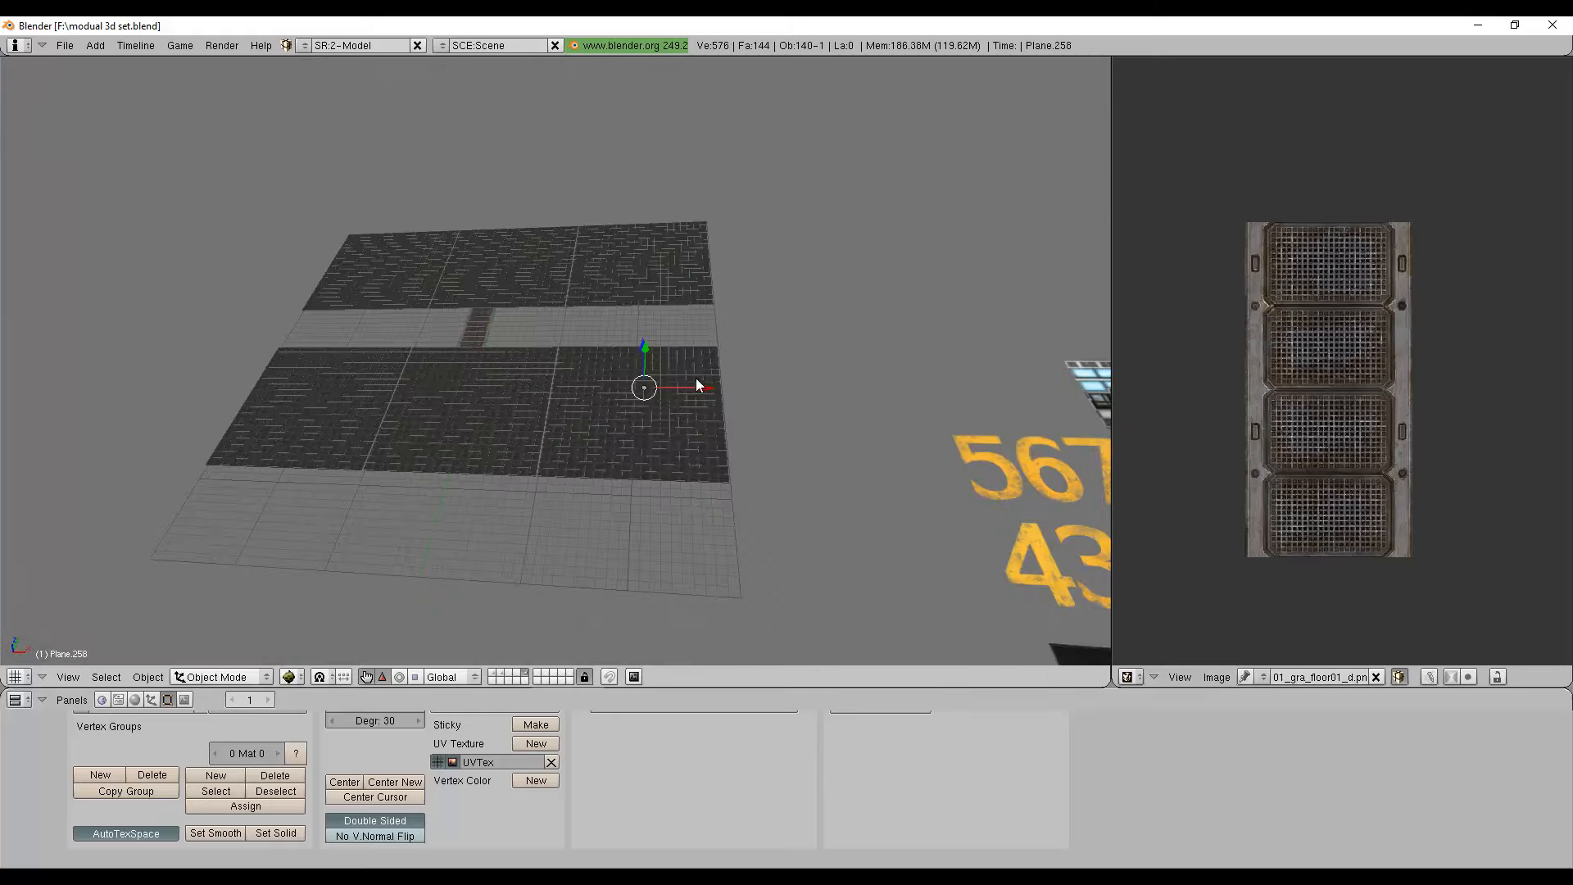
{"action": "scroll", "coordinate": [699, 384], "scroll_direction": "up", "scroll_amount": 5}
{"action": "middle_click_drag", "start_coordinate": [779, 370], "coordinate": [956, 400]}
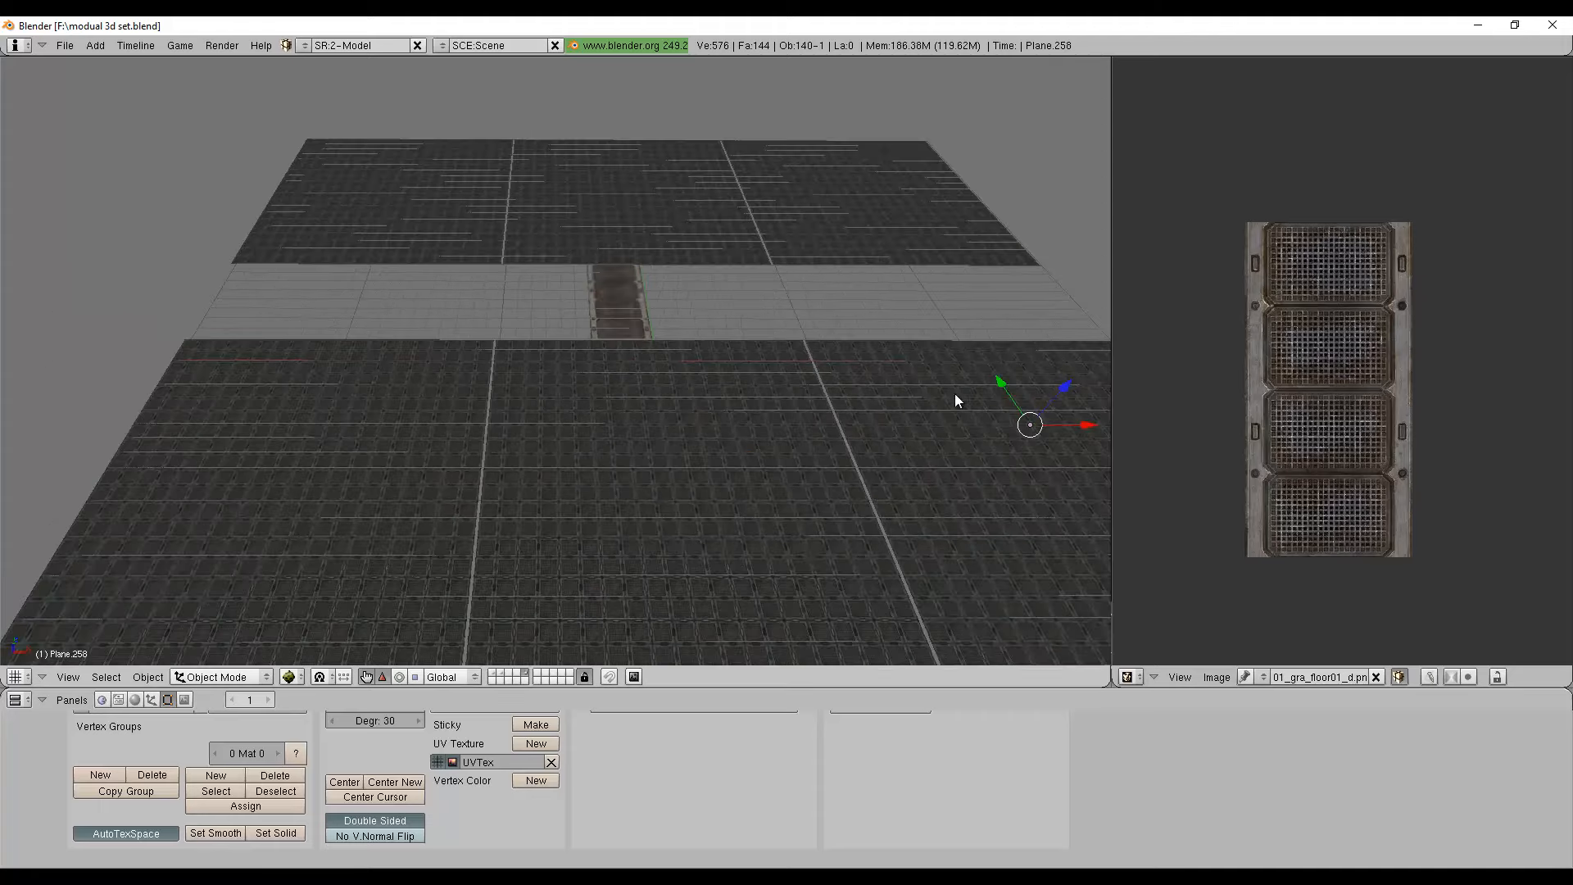
{"action": "left_click_drag", "start_coordinate": [1066, 385], "coordinate": [1069, 377]}
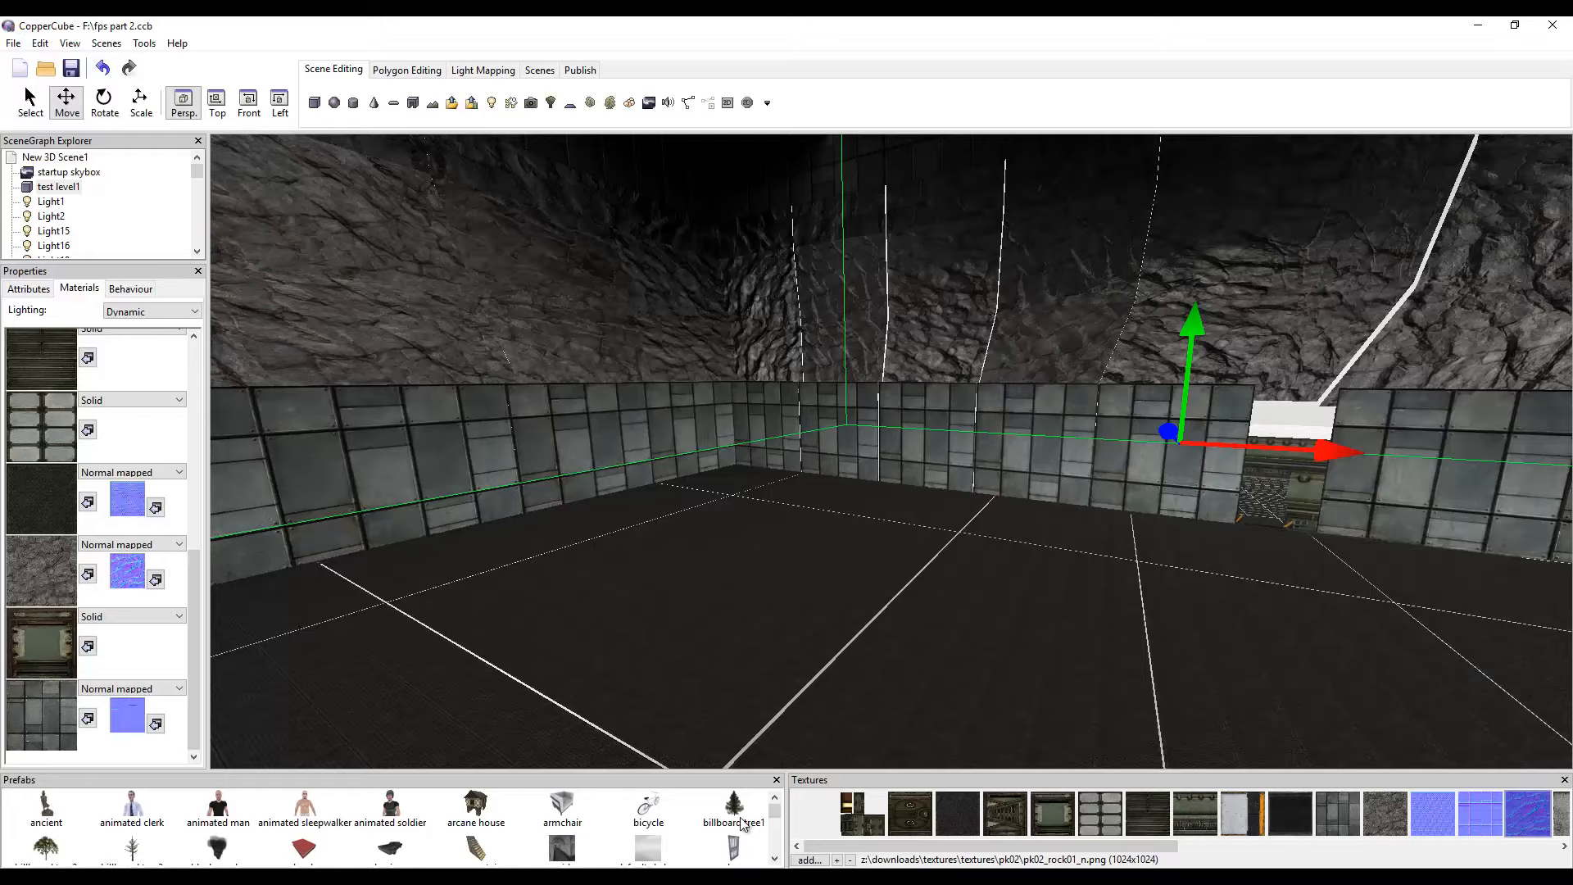
Switch to CopperCube and look over the test level's textured walls and upper area.
{"action": "scroll", "coordinate": [618, 480], "scroll_direction": "up", "scroll_amount": 5}
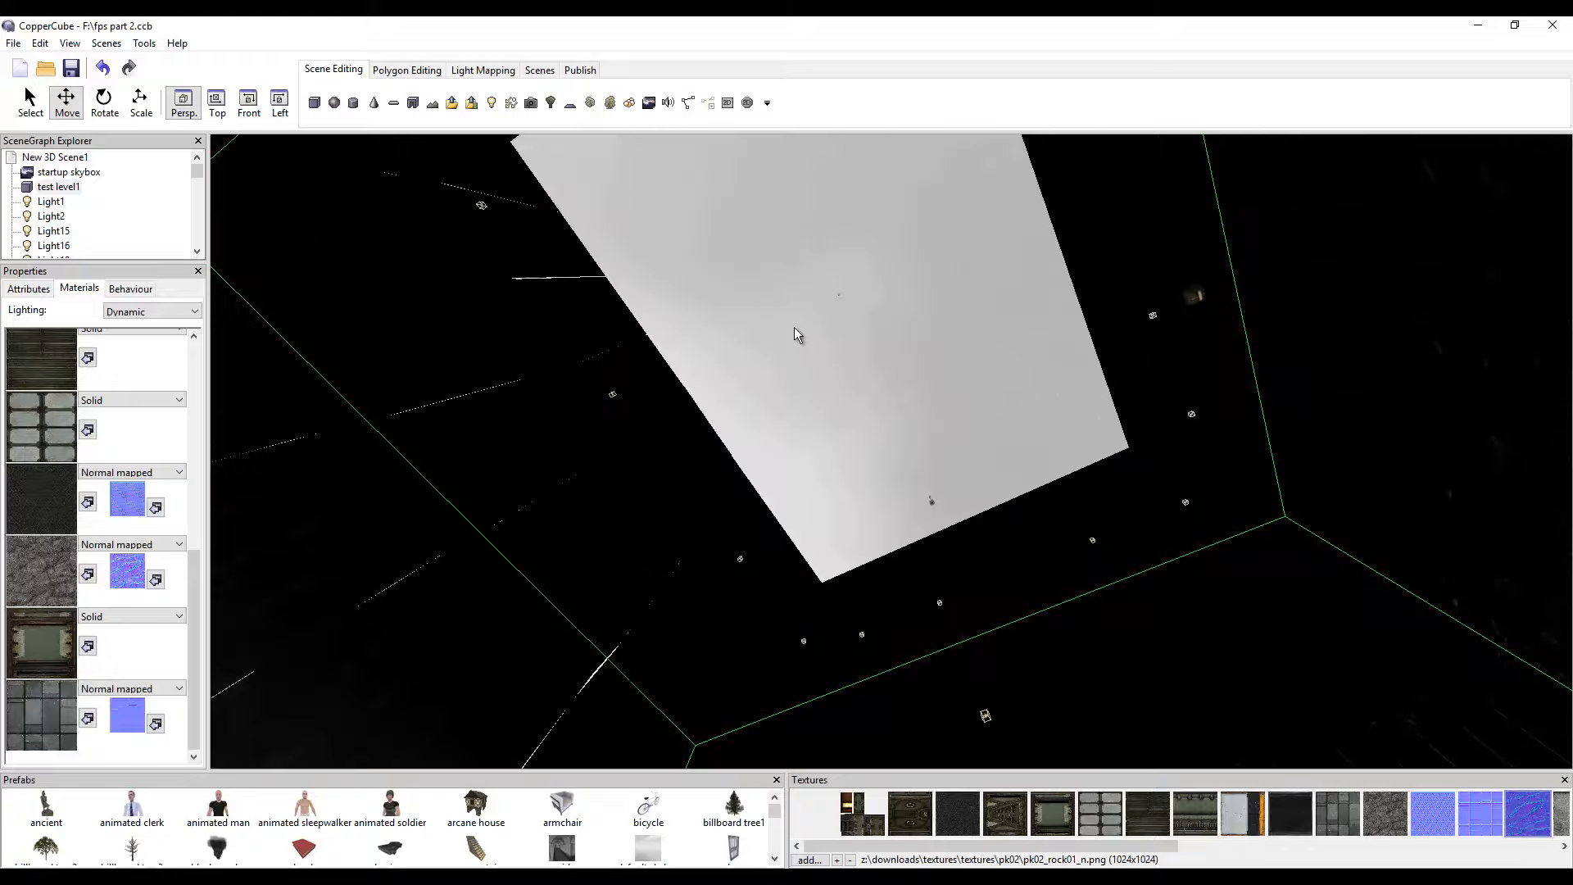
{"action": "left_click_drag", "start_coordinate": [794, 327], "coordinate": [705, 409]}
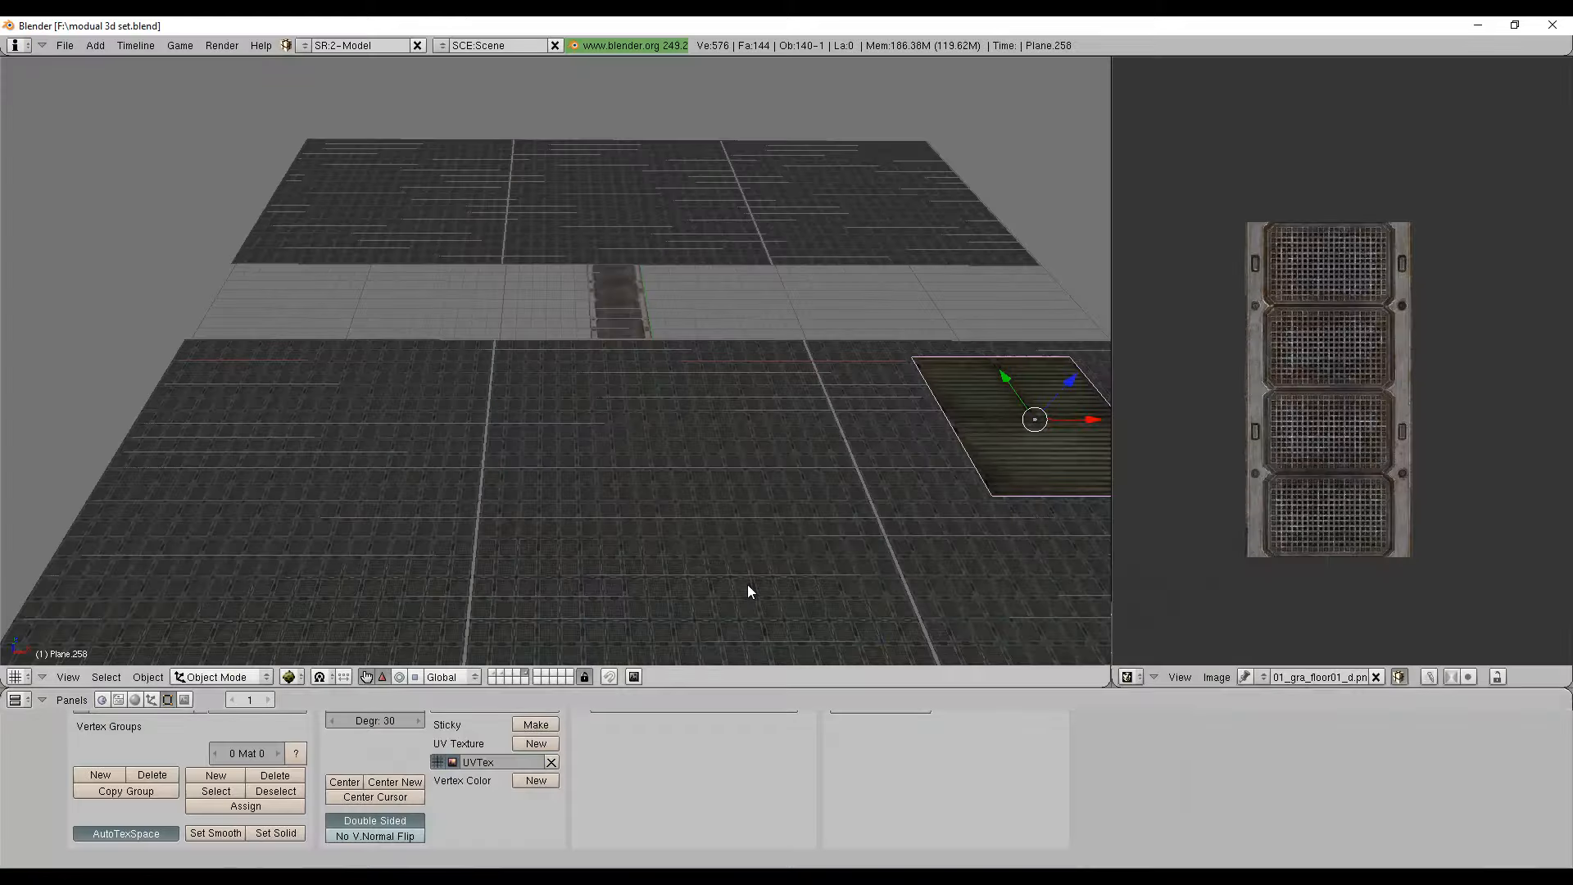
Switch back to Blender and rotate the dark green panel 90 degrees in front view to stand it upright.
{"action": "scroll", "coordinate": [737, 573], "scroll_direction": "up", "scroll_amount": 5}
{"action": "middle_click_drag", "start_coordinate": [534, 562], "coordinate": [620, 608], "text": "shift"}
{"action": "scroll", "coordinate": [683, 544], "scroll_direction": "up", "scroll_amount": 5}
{"action": "scroll", "coordinate": [683, 545], "scroll_direction": "down", "scroll_amount": 4}
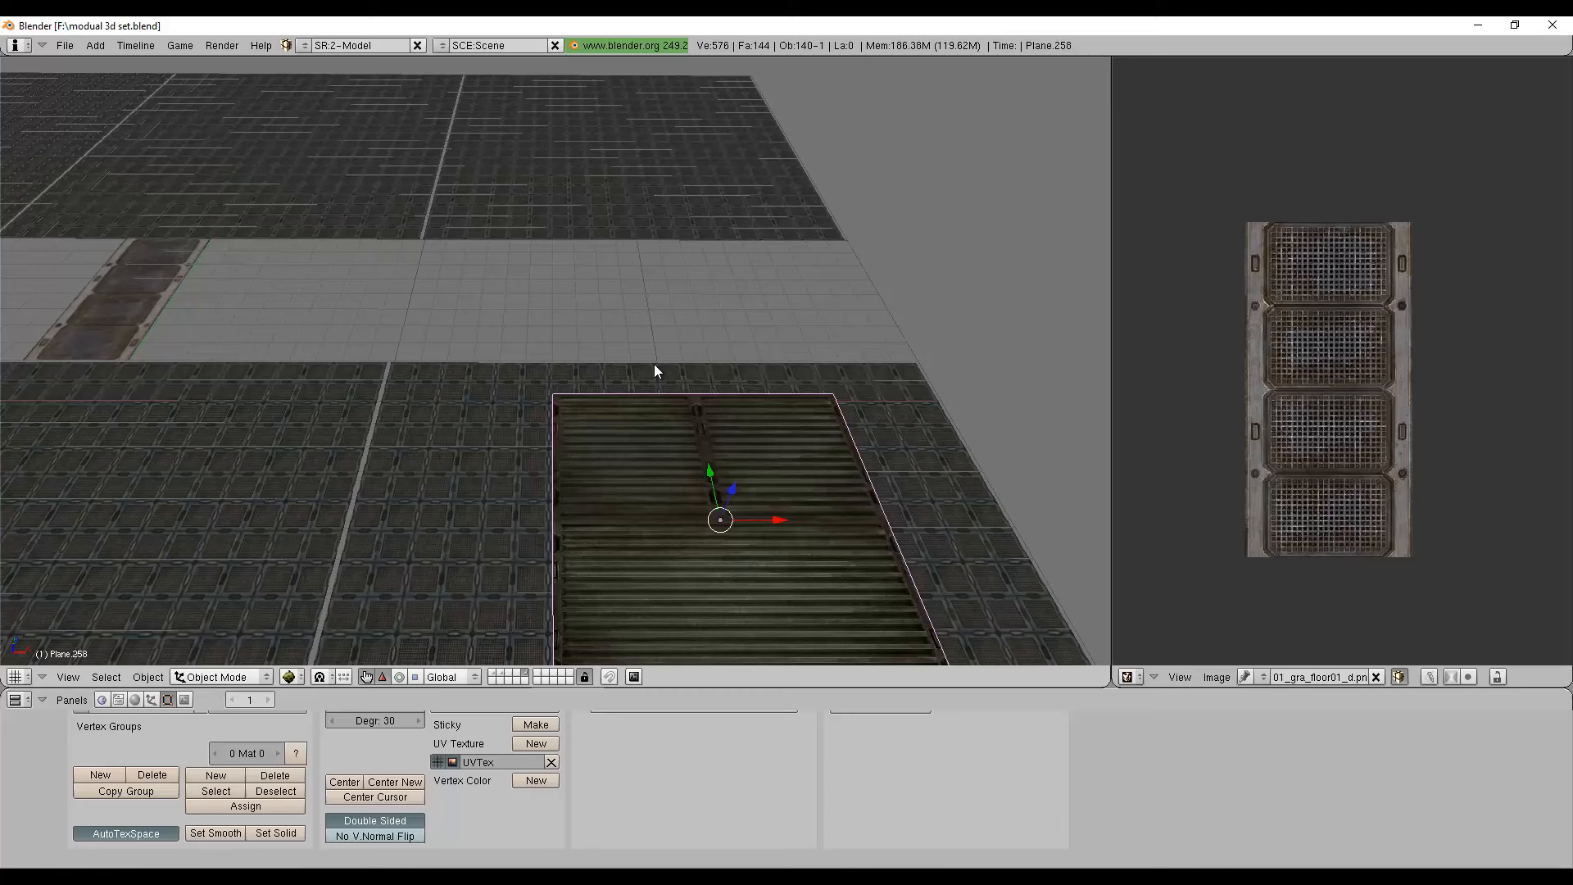
{"action": "left_click", "coordinate": [68, 677]}
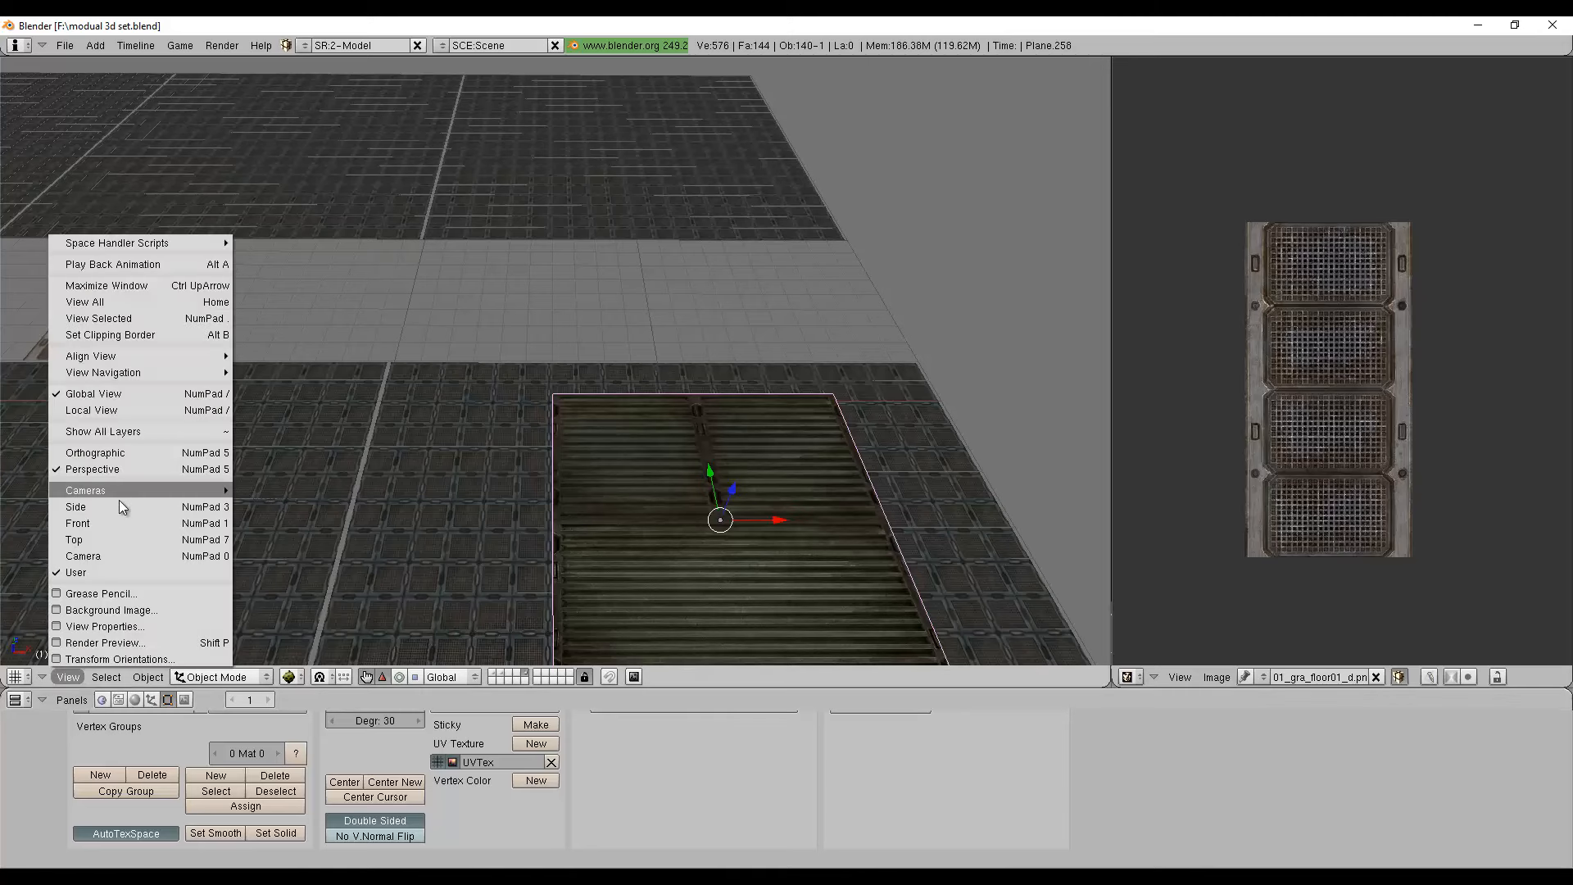
{"action": "key", "text": "Return"}
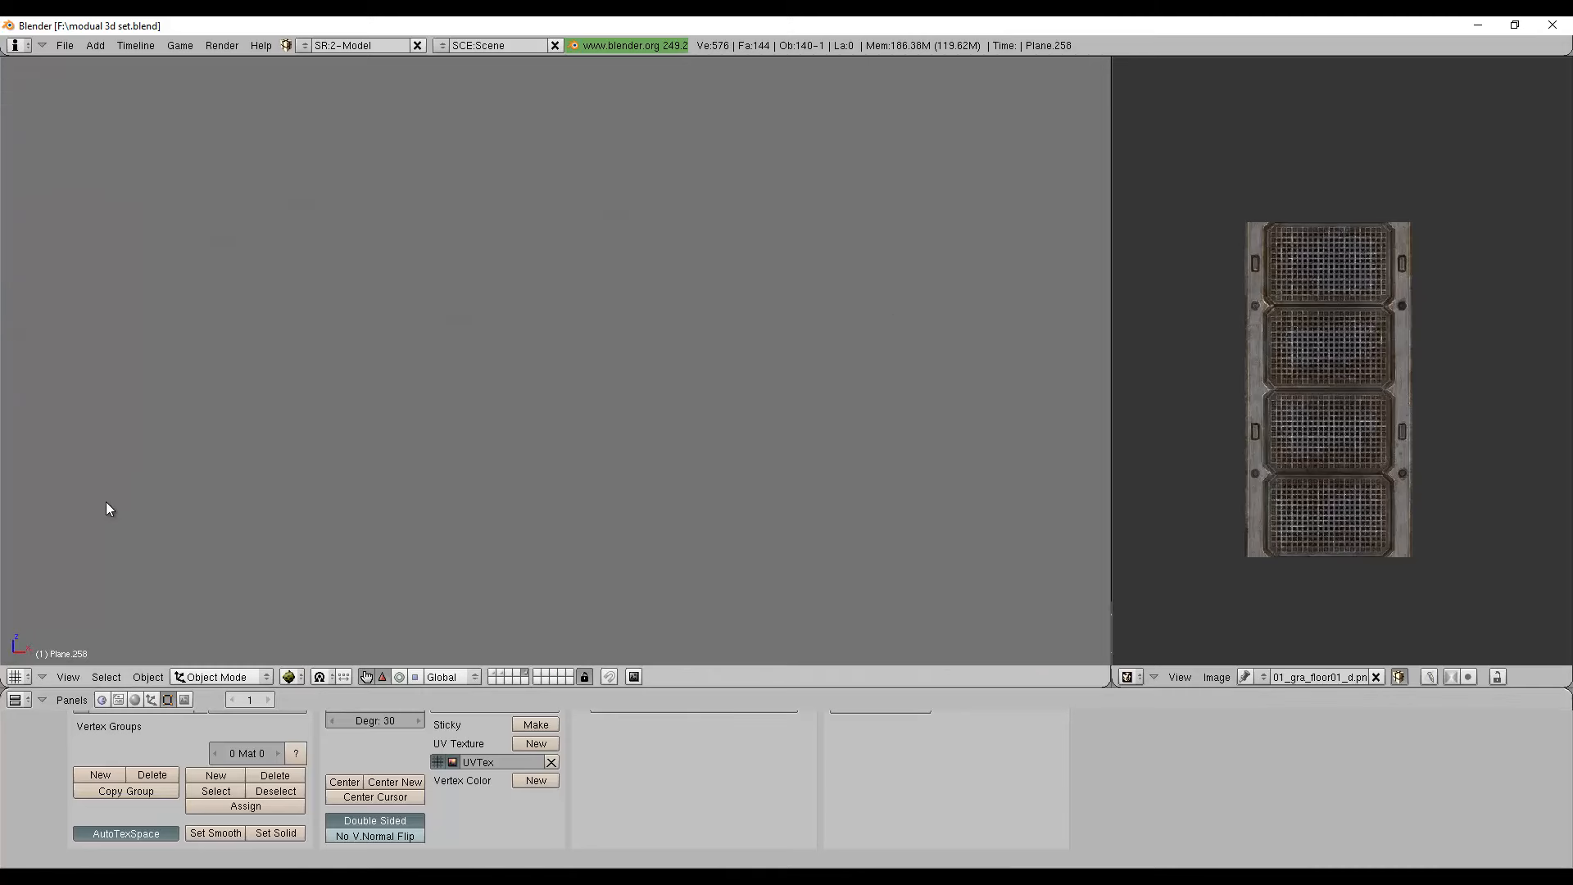
{"action": "left_click", "coordinate": [68, 676]}
{"action": "left_click", "coordinate": [170, 317]}
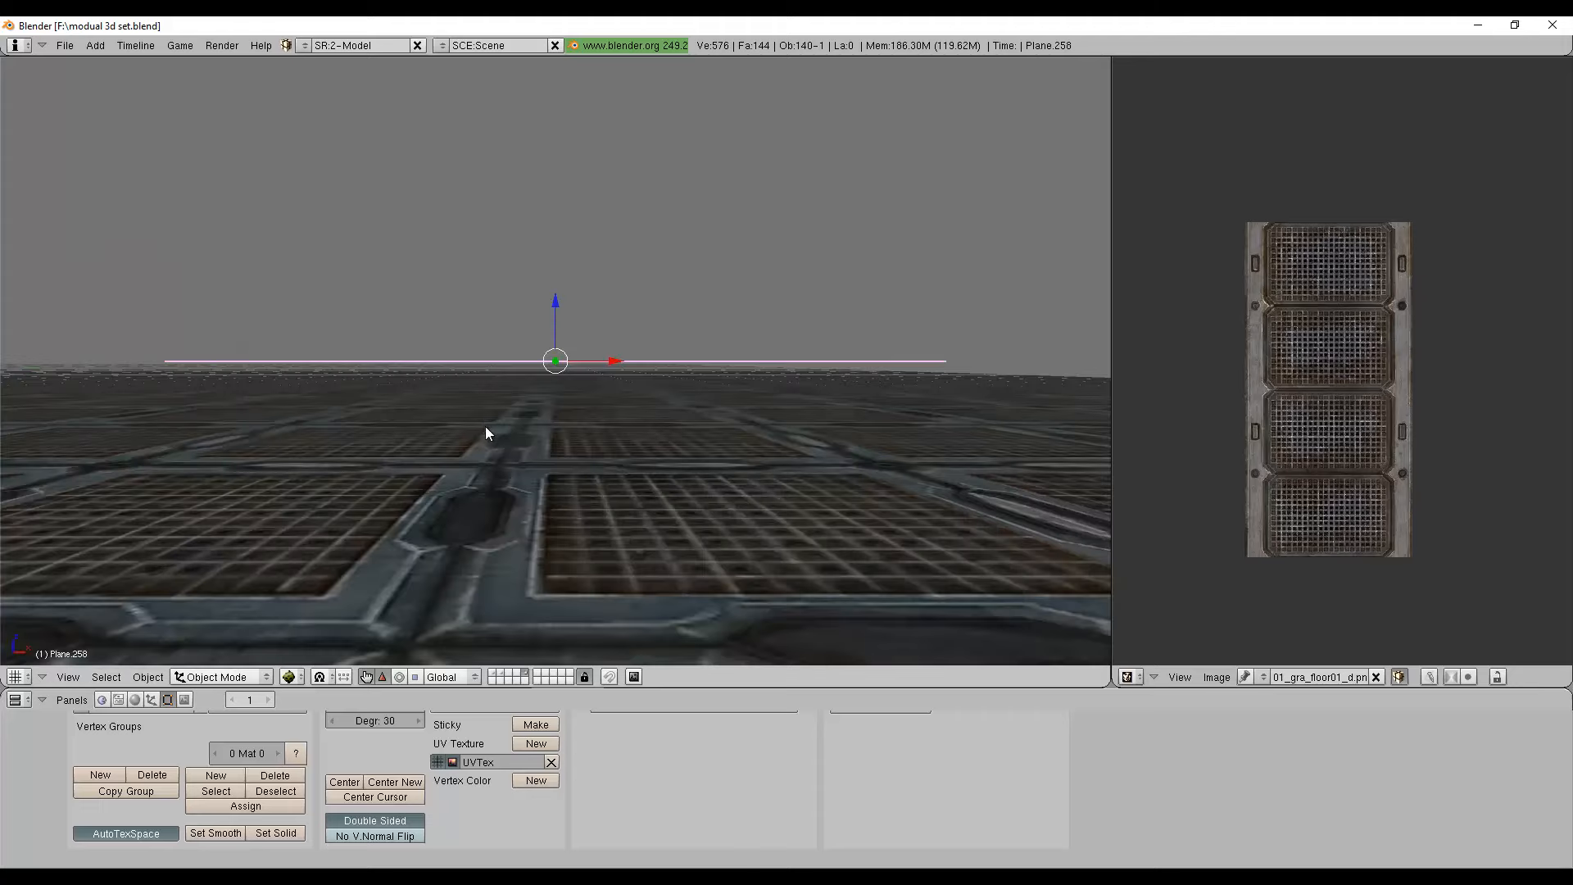
{"action": "type", "text": "r"}
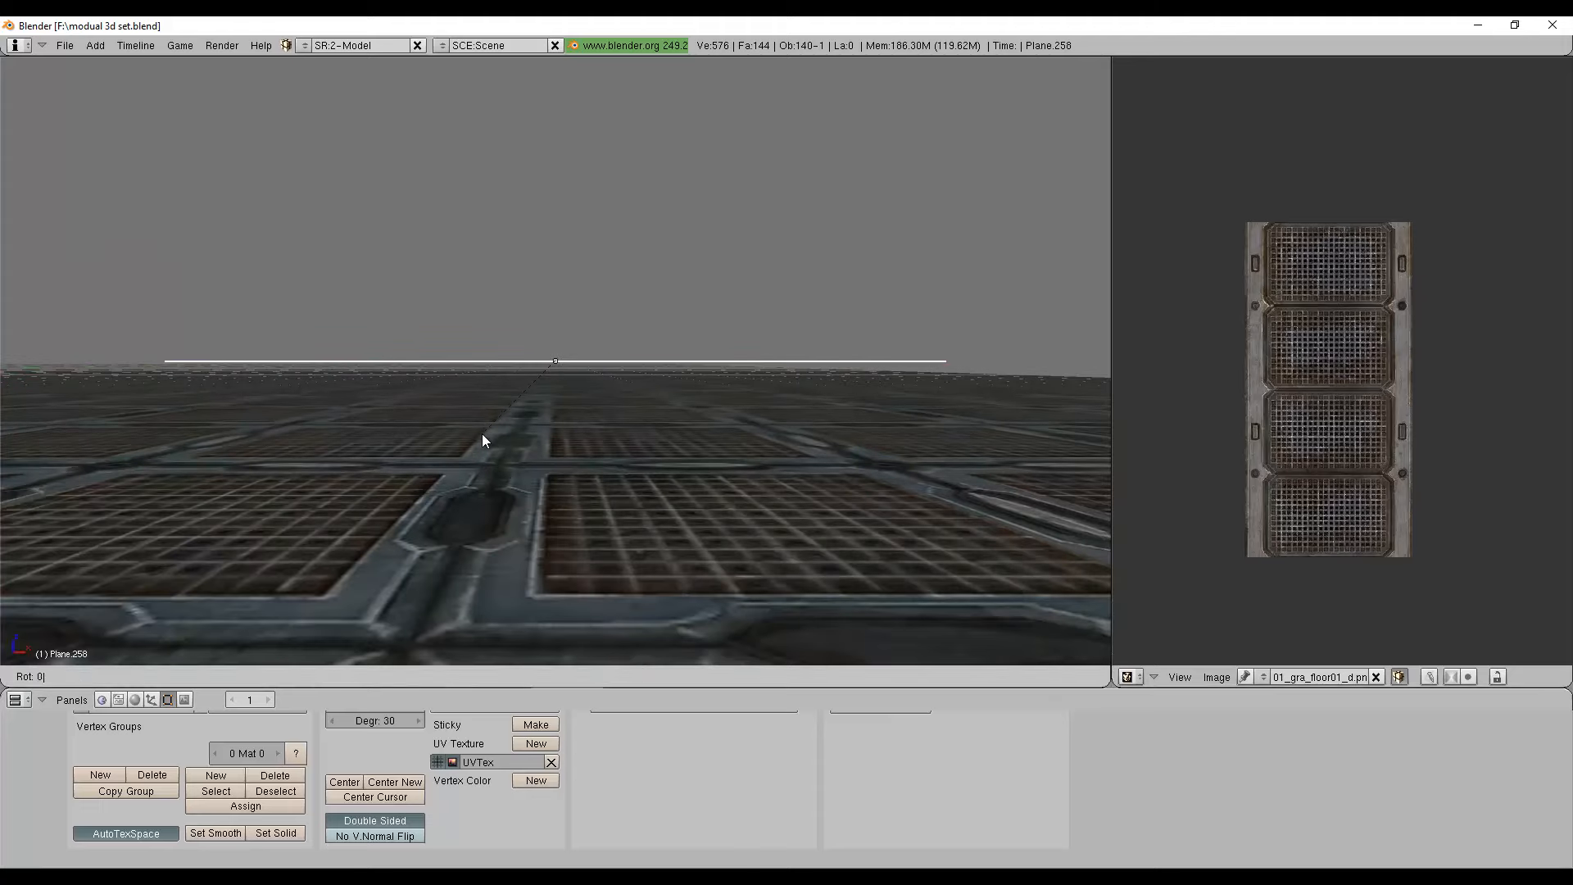
{"action": "type", "text": "90"}
{"action": "key", "text": "Return"}
Rotate the upright panel another 90 degrees in the opposite side view so its ribs run horizontally.
{"action": "scroll", "coordinate": [486, 417], "scroll_direction": "down", "scroll_amount": 4}
{"action": "middle_click_drag", "start_coordinate": [656, 410], "coordinate": [623, 467]}
{"action": "left_click", "coordinate": [69, 677]}
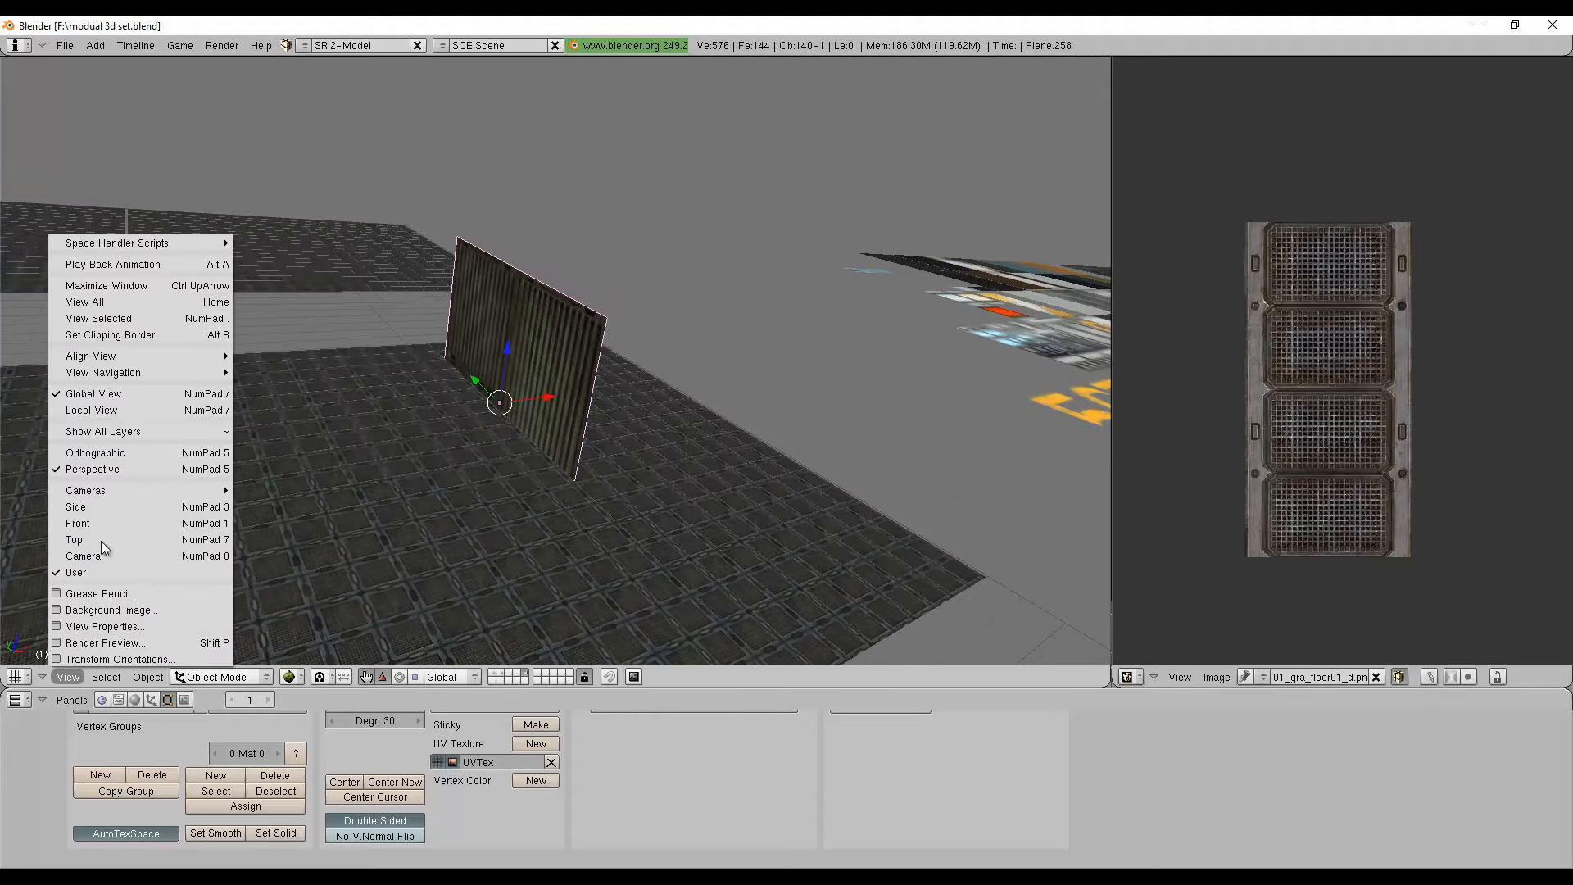
{"action": "left_click", "coordinate": [98, 521]}
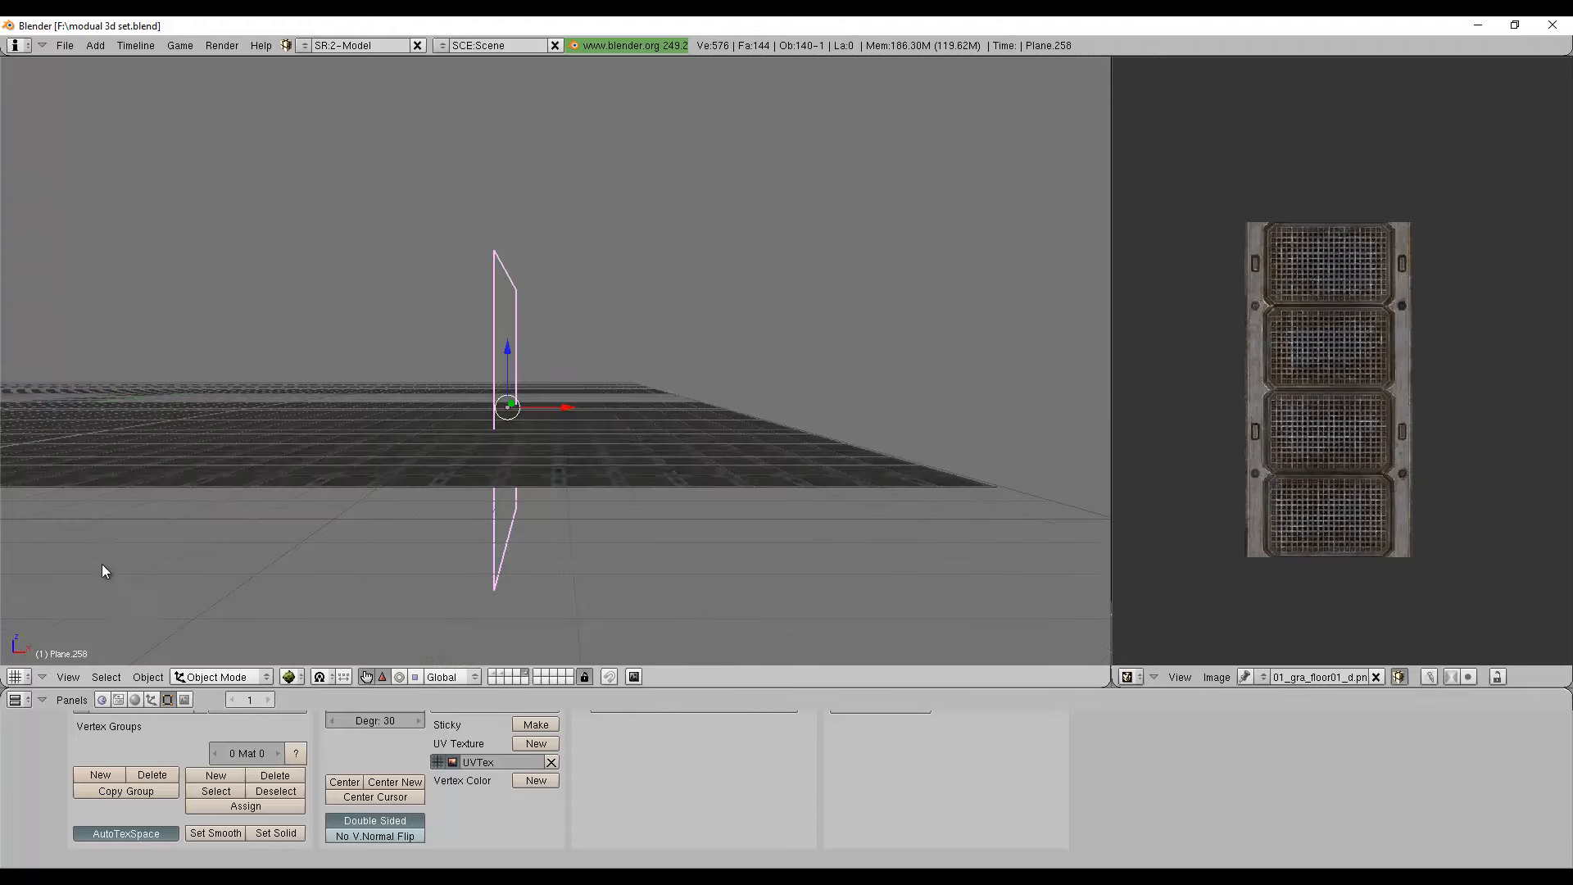
{"action": "left_click", "coordinate": [69, 676]}
{"action": "left_click", "coordinate": [101, 506]}
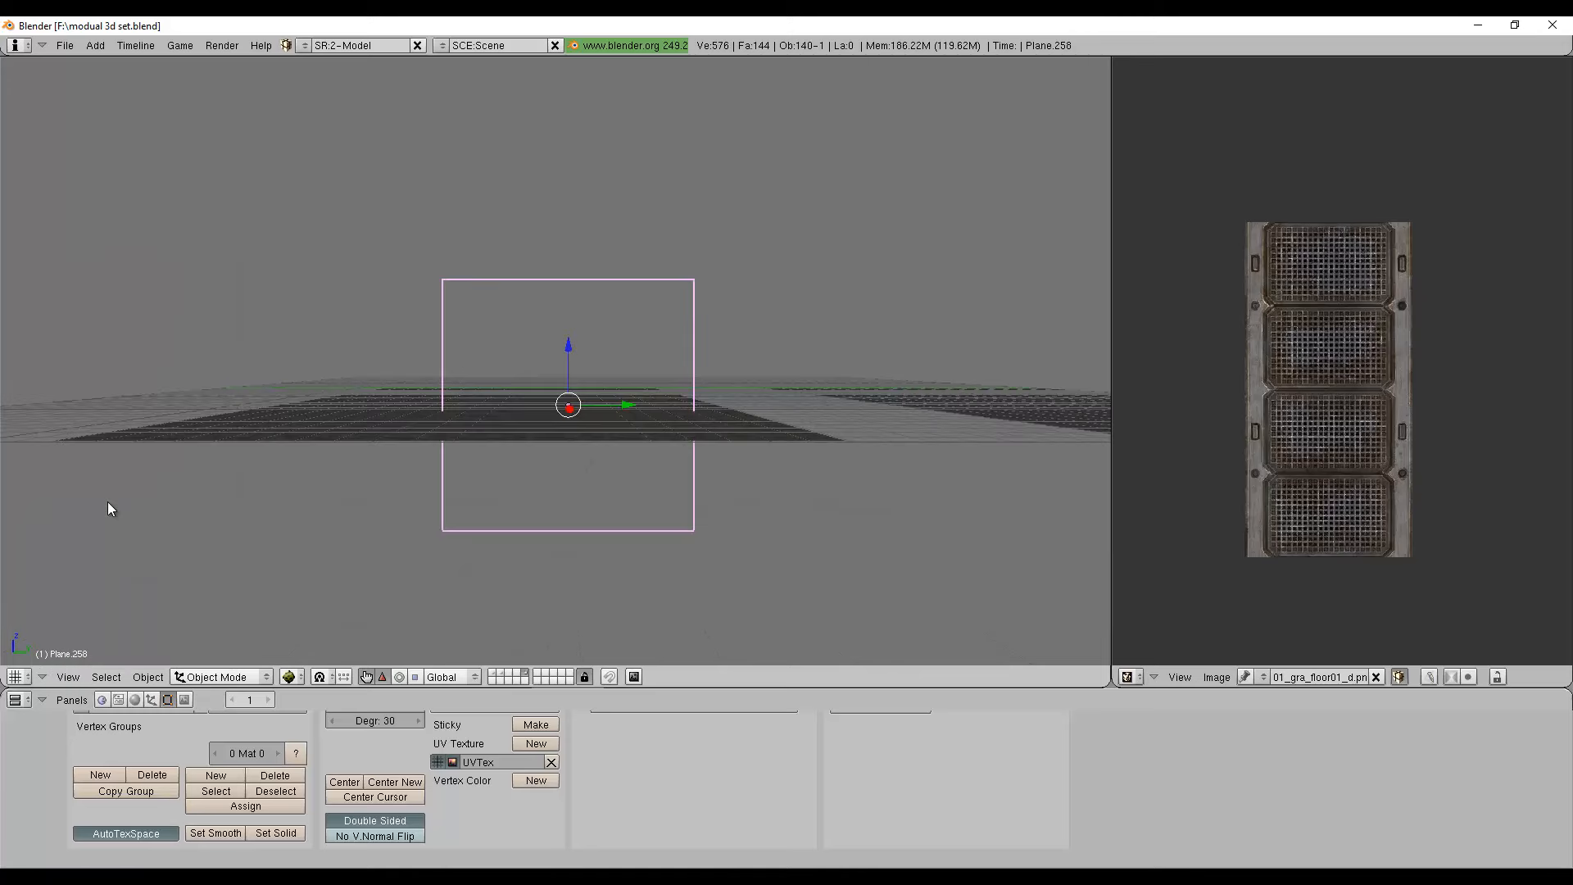
{"action": "left_click", "coordinate": [69, 676]}
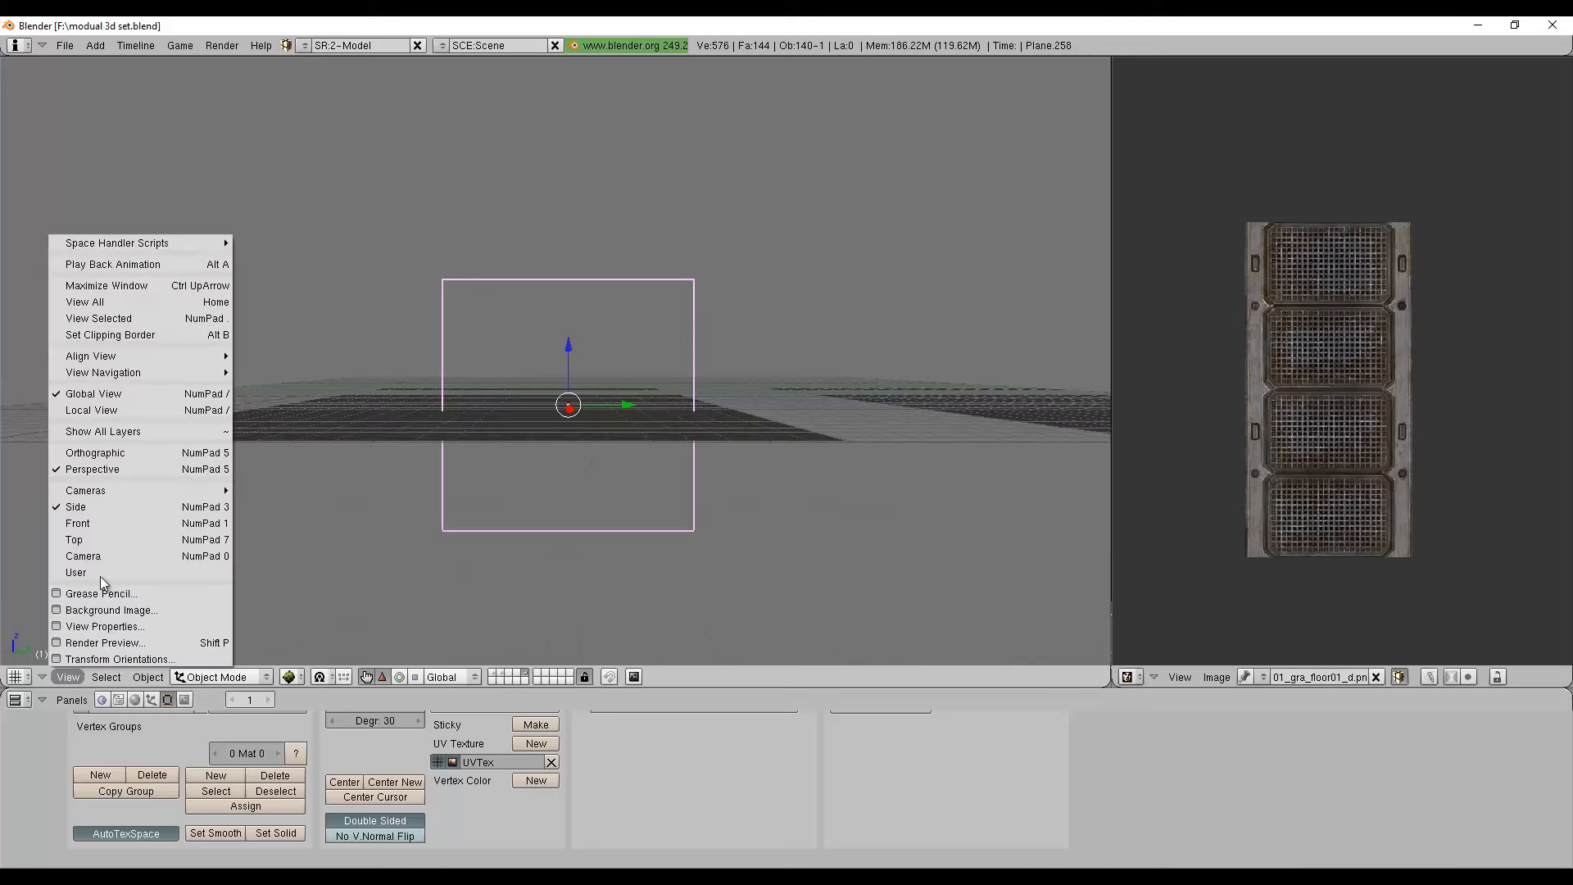
{"action": "left_click", "coordinate": [120, 506]}
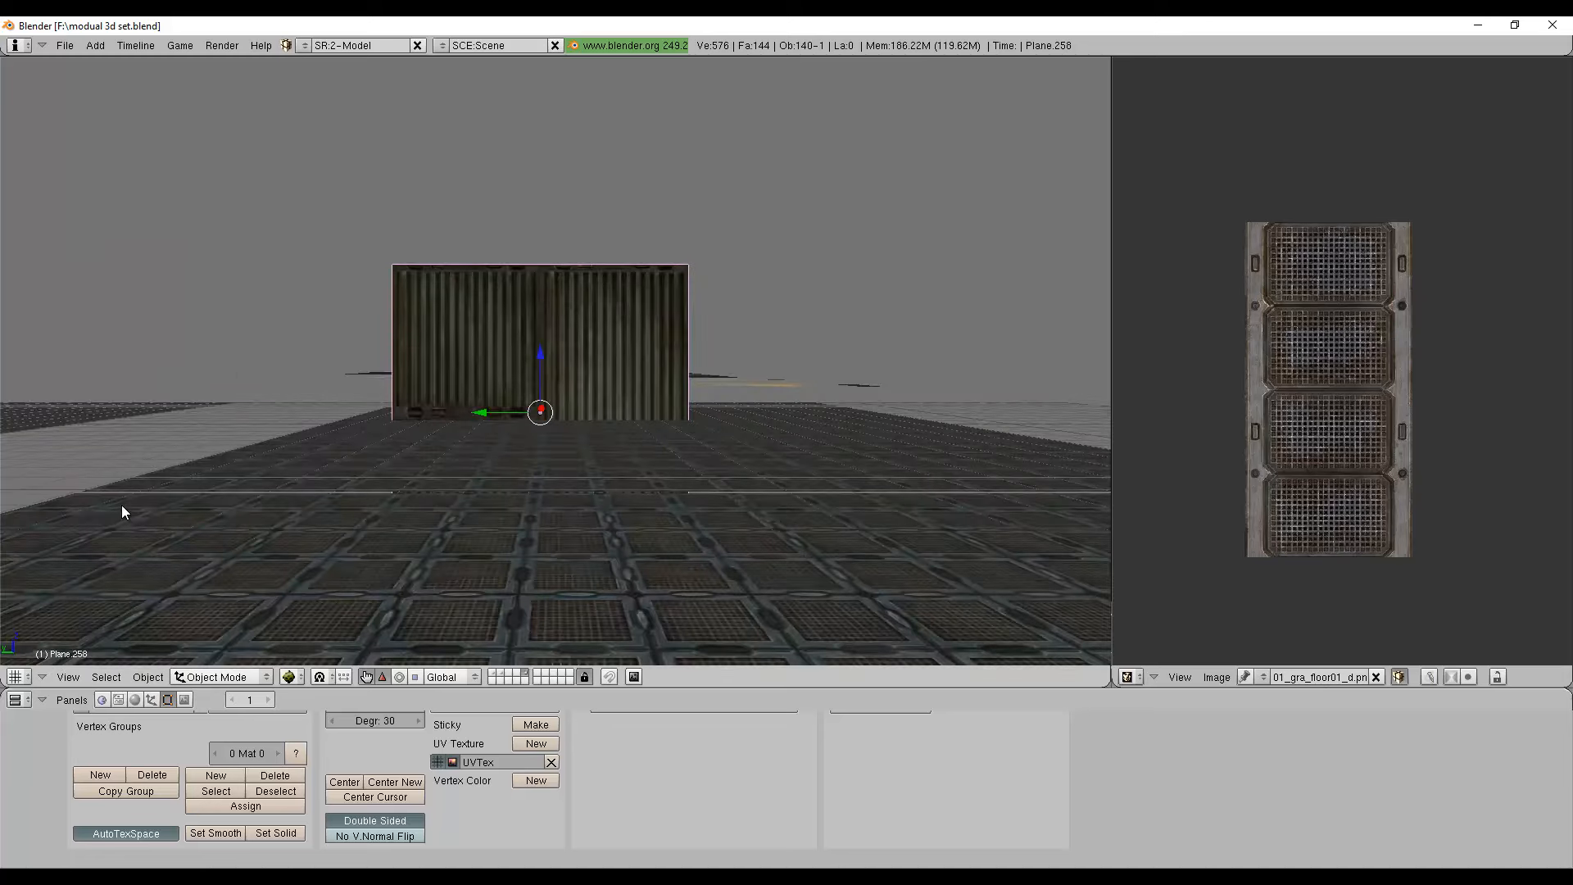
{"action": "type", "text": "r"}
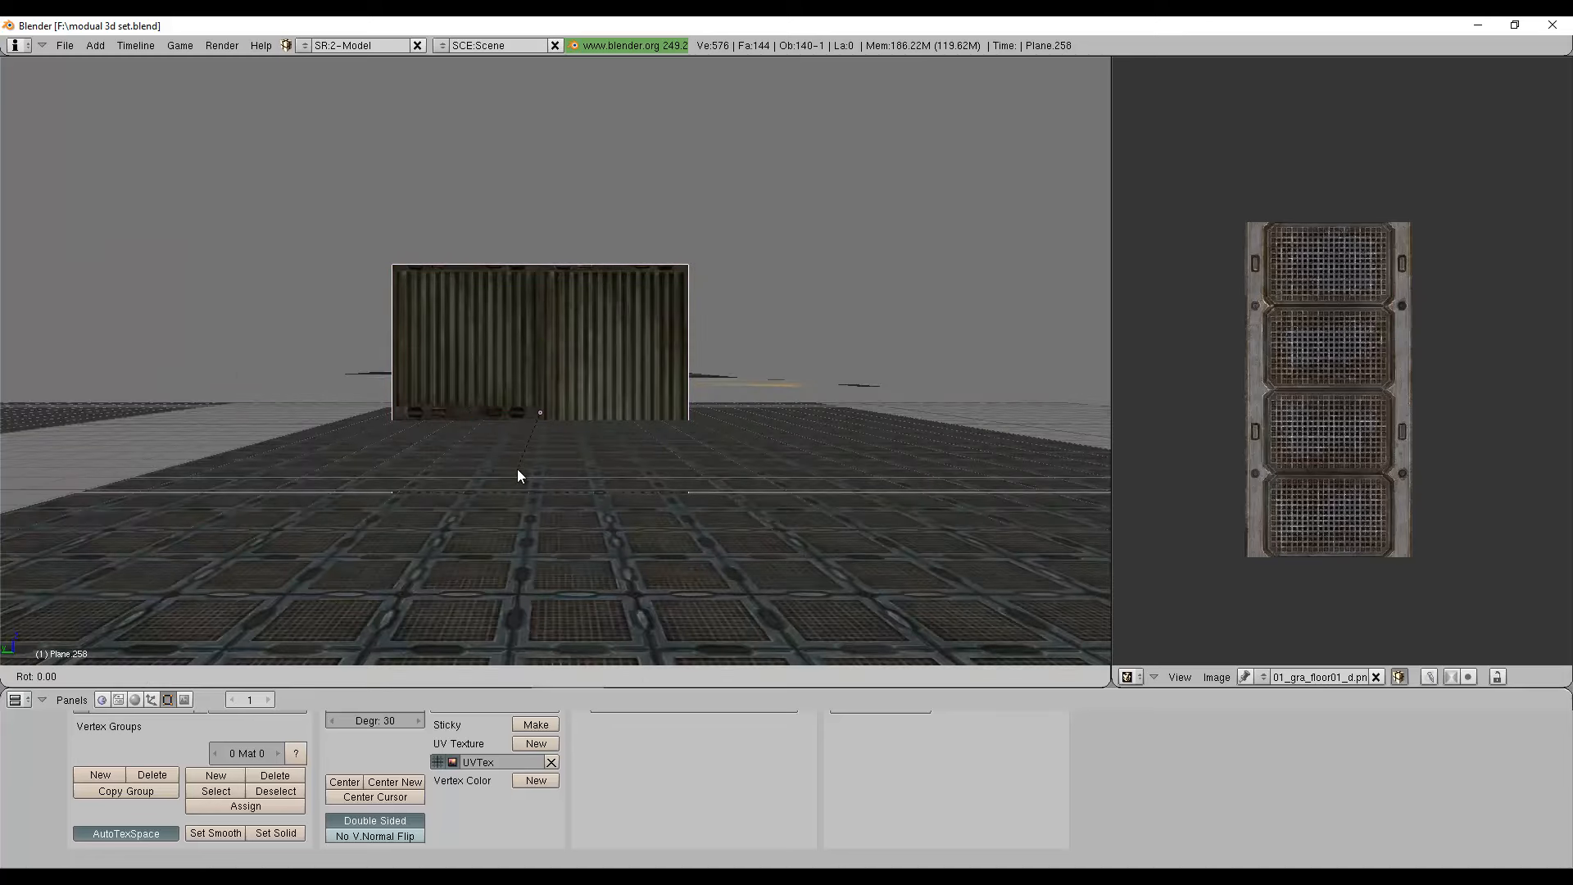
{"action": "type", "text": "90"}
{"action": "key", "text": "Return"}
Raise the panel along Z until its base meets the floor and shift it along X to the floor's outer edge.
{"action": "left_click_drag", "start_coordinate": [544, 367], "coordinate": [550, 218]}
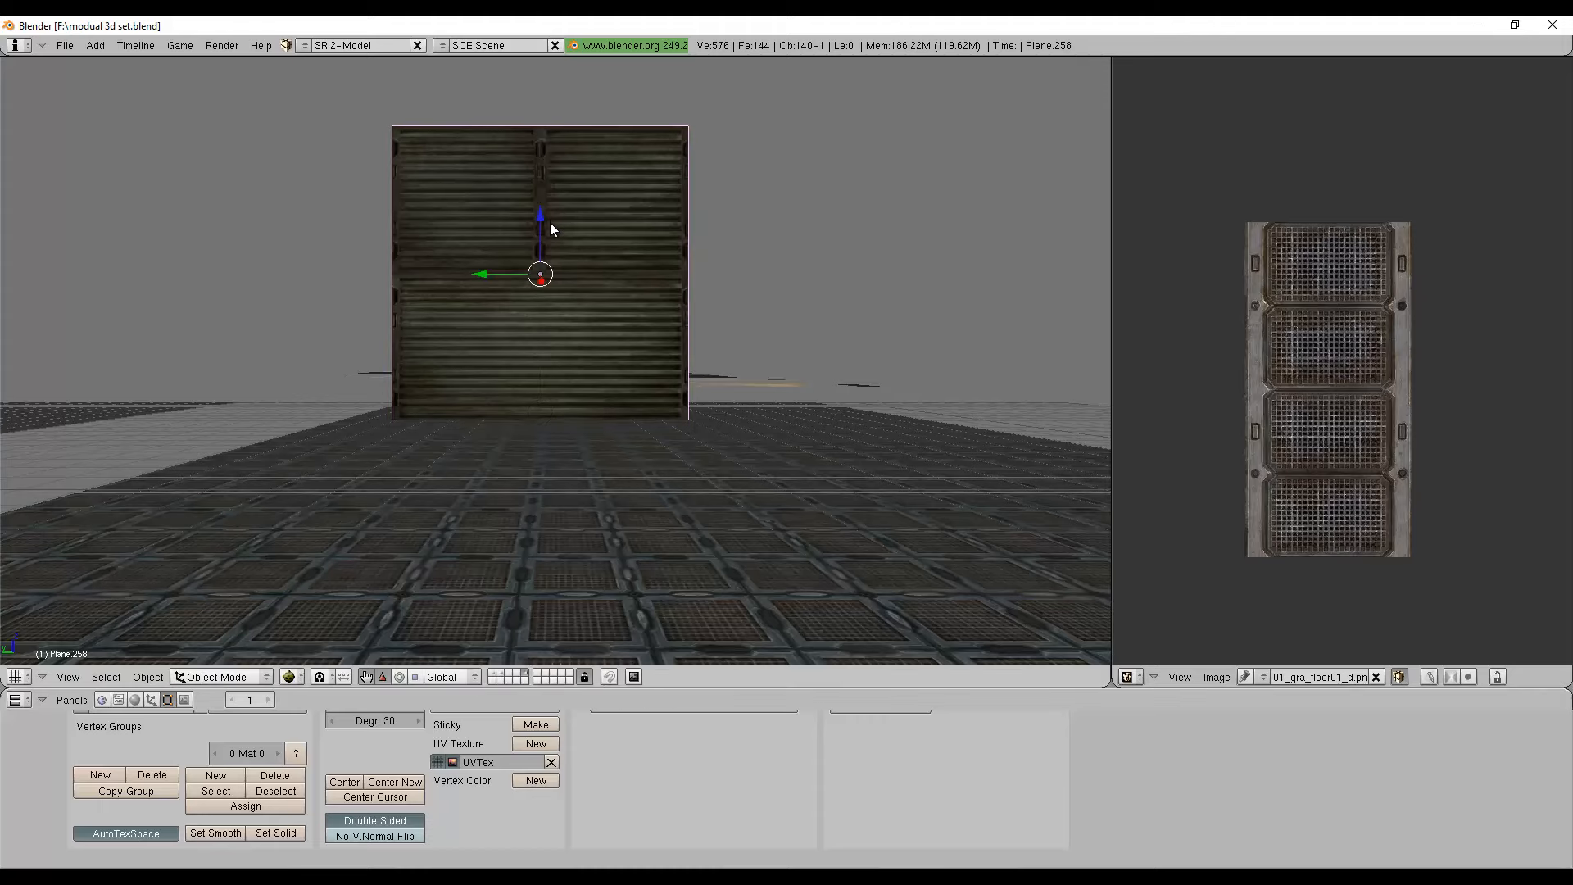
{"action": "middle_click_drag", "start_coordinate": [548, 223], "coordinate": [547, 274]}
{"action": "left_click_drag", "start_coordinate": [547, 274], "coordinate": [665, 218]}
{"action": "middle_click_drag", "start_coordinate": [675, 331], "coordinate": [643, 461]}
Select the wall panel's top edge in Edit Mode and lower it along Z to about half the wall height.
{"action": "key", "text": "Tab"}
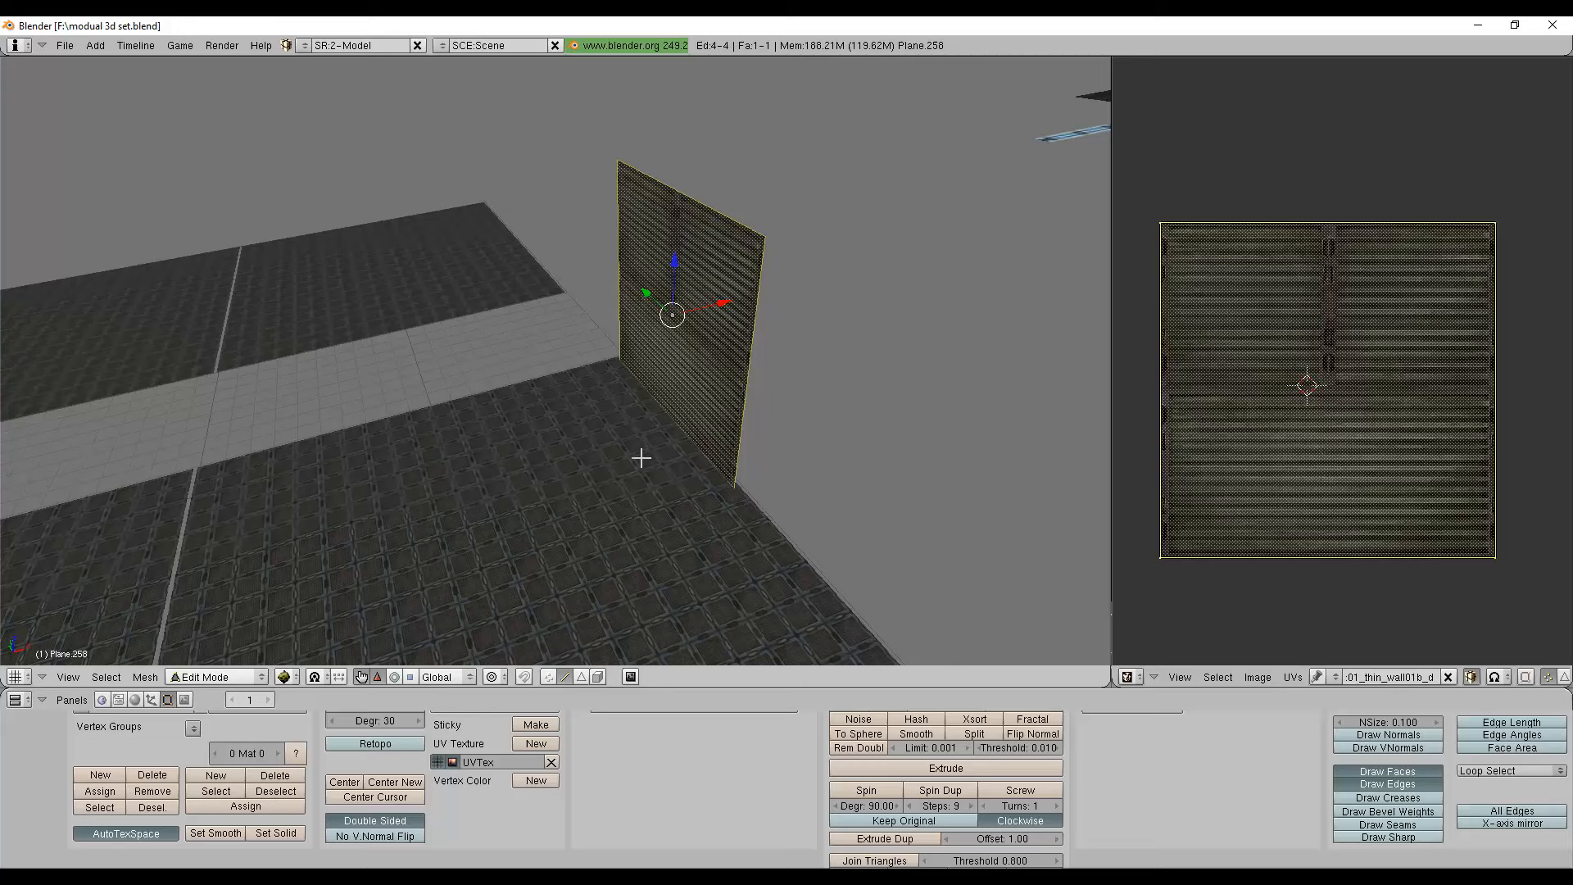
{"action": "right_click", "coordinate": [689, 203]}
{"action": "left_click_drag", "start_coordinate": [679, 127], "coordinate": [677, 248]}
{"action": "middle_click_drag", "start_coordinate": [711, 408], "coordinate": [605, 385]}
{"action": "key", "text": "Tab"}
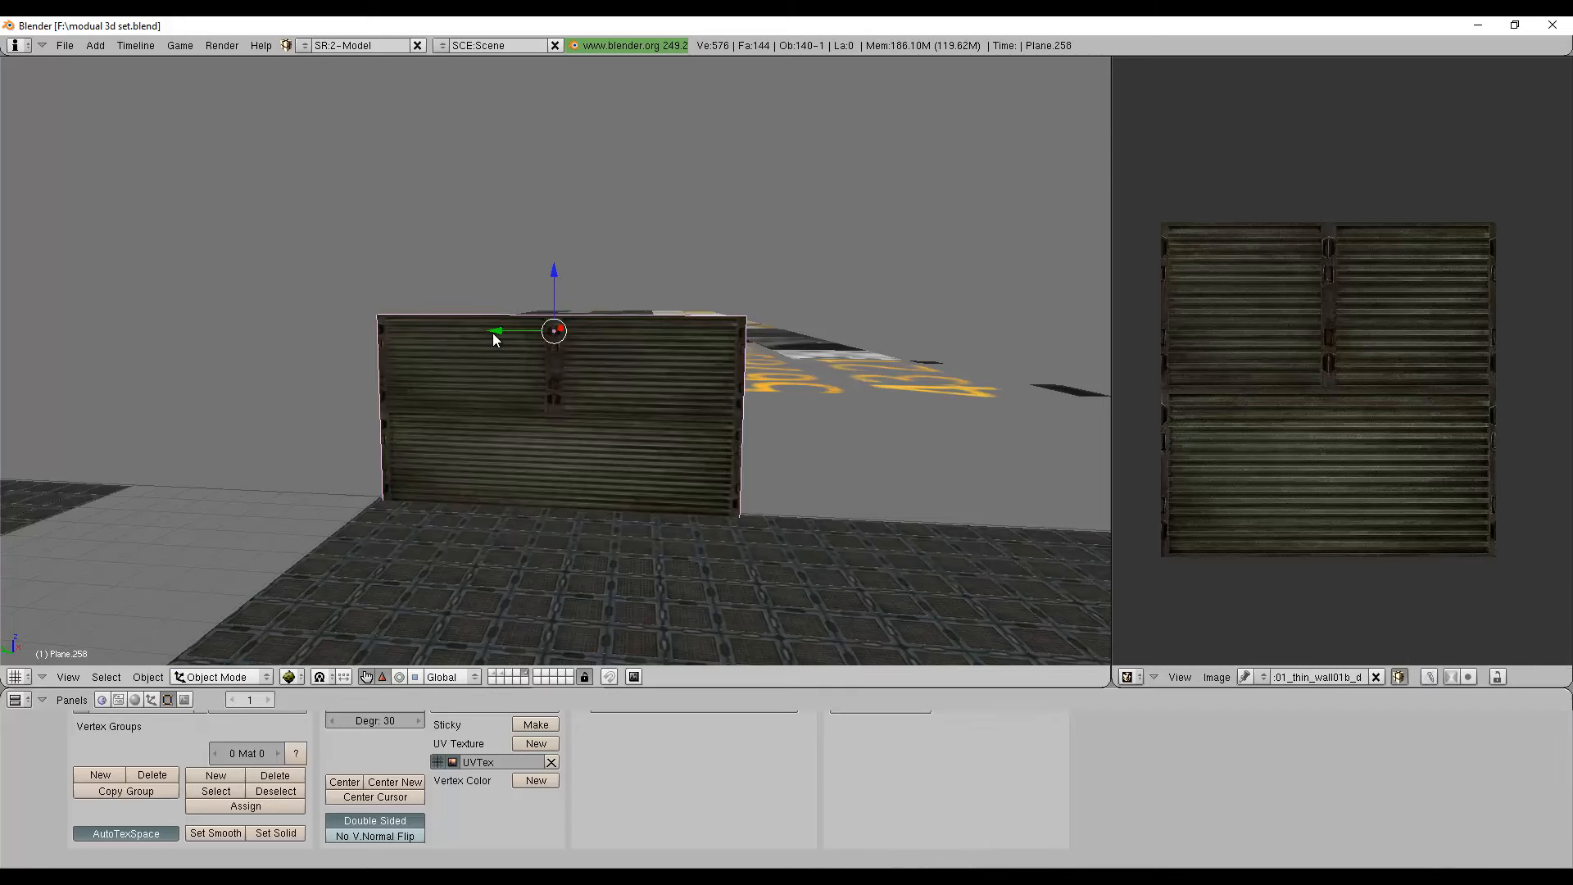
Move the shortened wall panel slightly along Y to line it up with the floor section's corner.
{"action": "key", "text": "g"}
{"action": "key", "text": "y"}
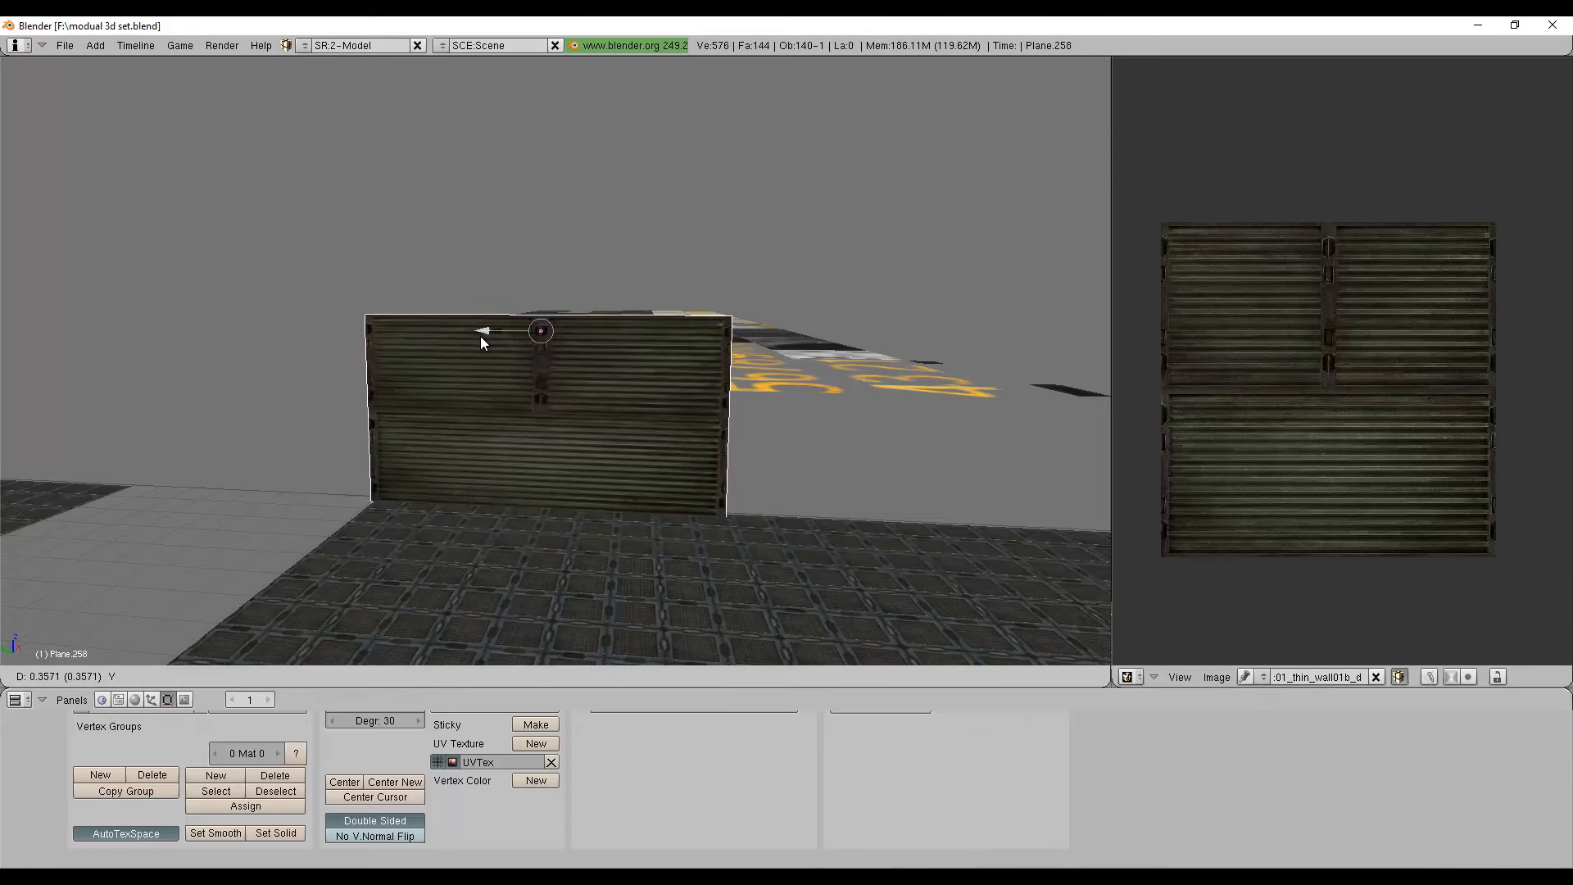
{"action": "left_click", "coordinate": [485, 336]}
Extrude the wall's free vertical edge in Edit Mode about 10 units along negative Y to the floor's far corner.
{"action": "key", "text": "Tab"}
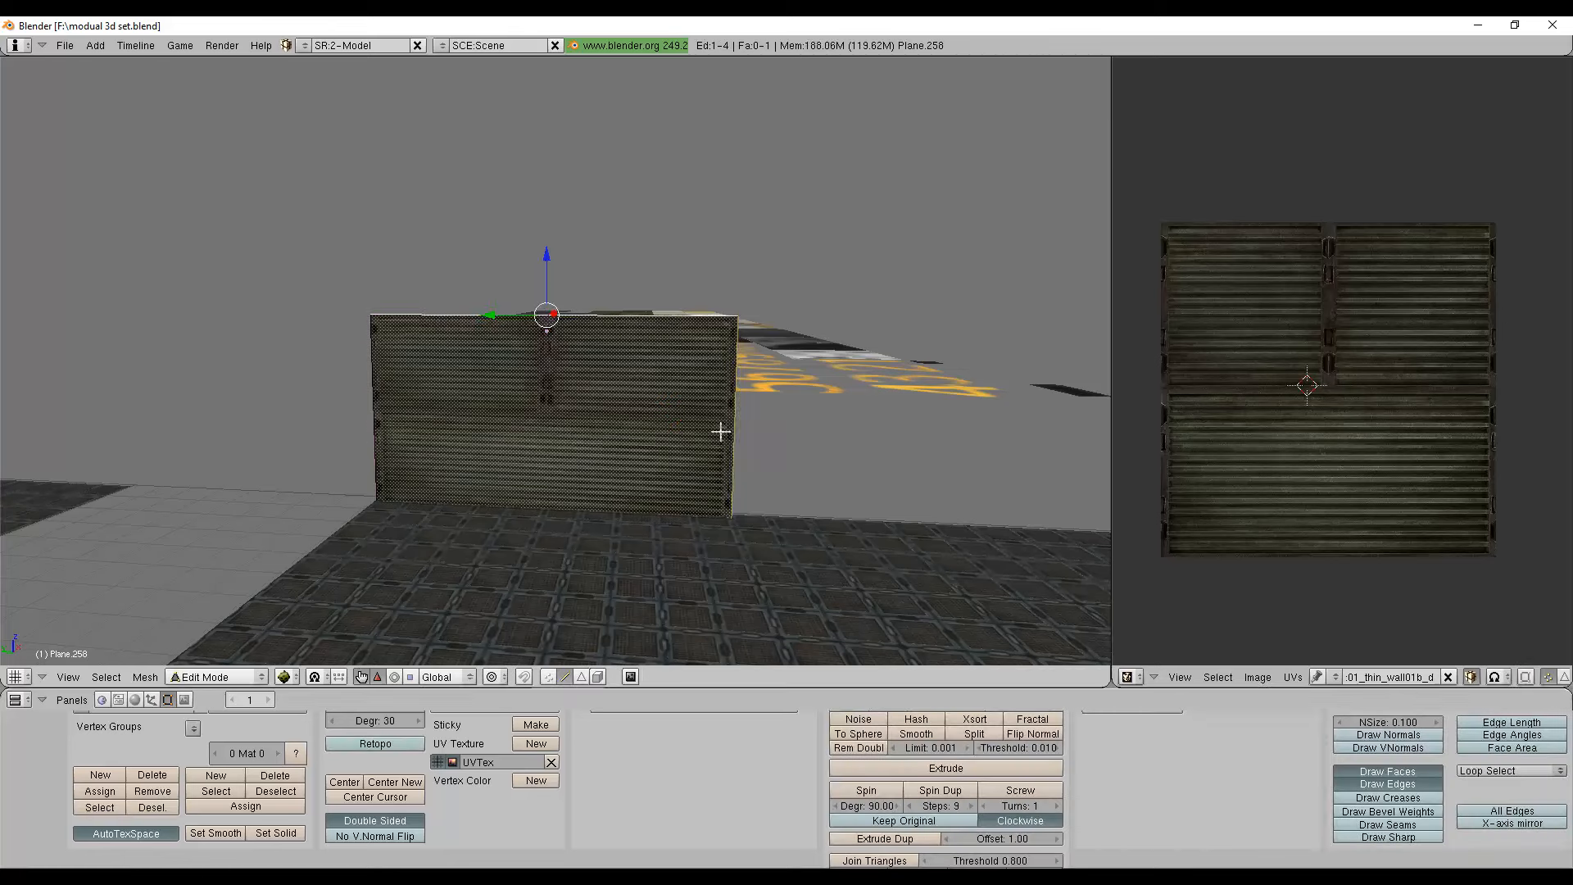
{"action": "right_click", "coordinate": [728, 428]}
{"action": "scroll", "coordinate": [878, 478], "scroll_direction": "down", "scroll_amount": 1}
{"action": "middle_click_drag", "start_coordinate": [878, 477], "coordinate": [649, 489]}
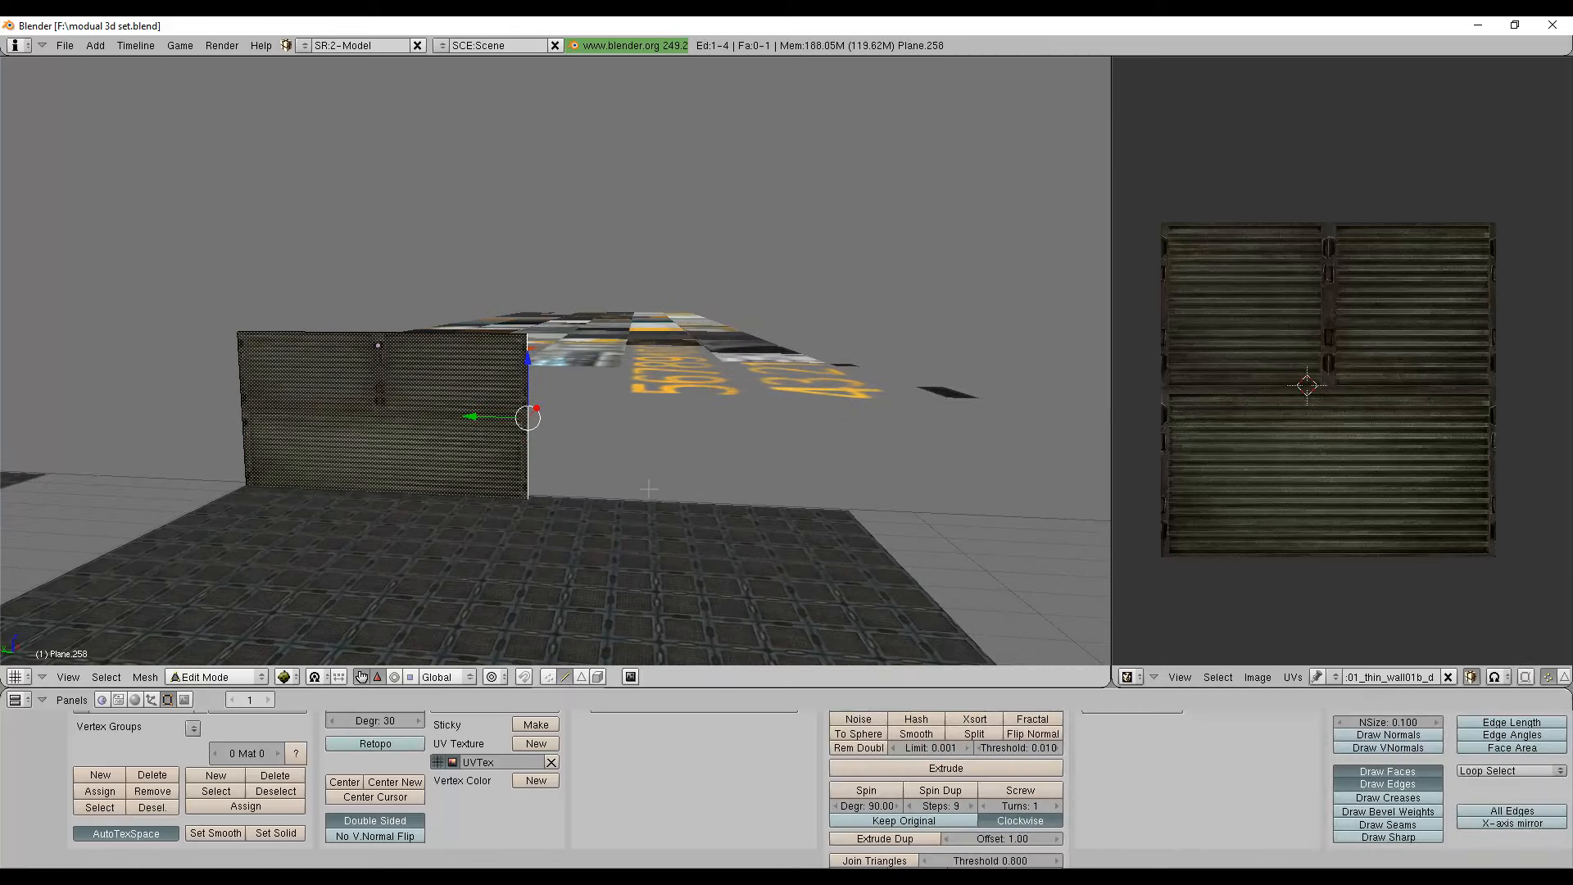
{"action": "key", "text": "e"}
{"action": "right_click", "coordinate": [609, 477]}
{"action": "key", "text": "g"}
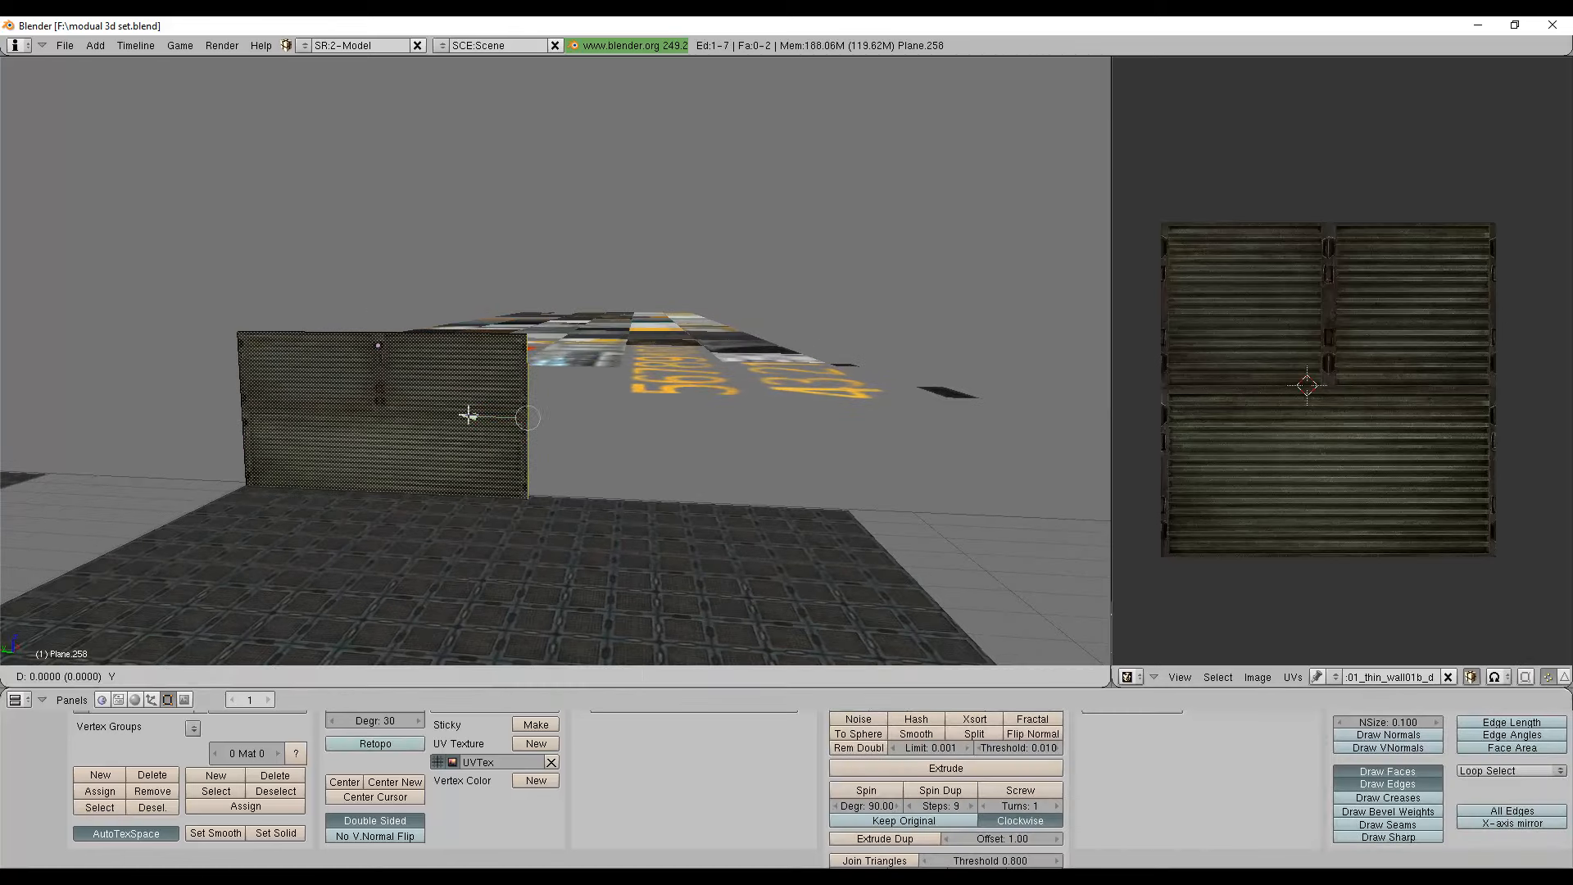
{"action": "key", "text": "y"}
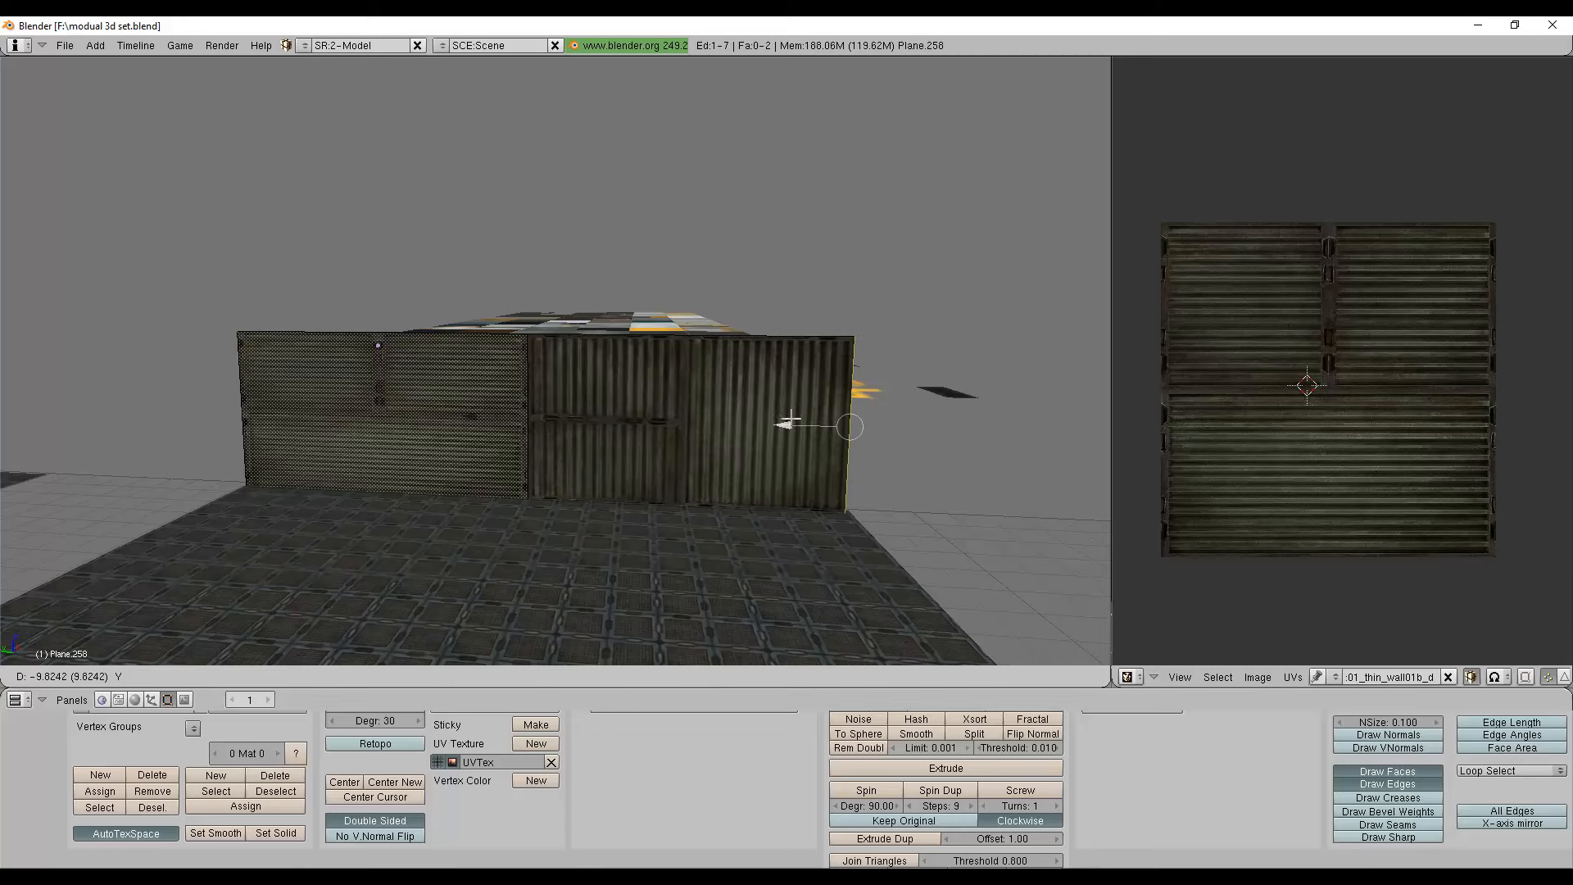
{"action": "left_click", "coordinate": [791, 421]}
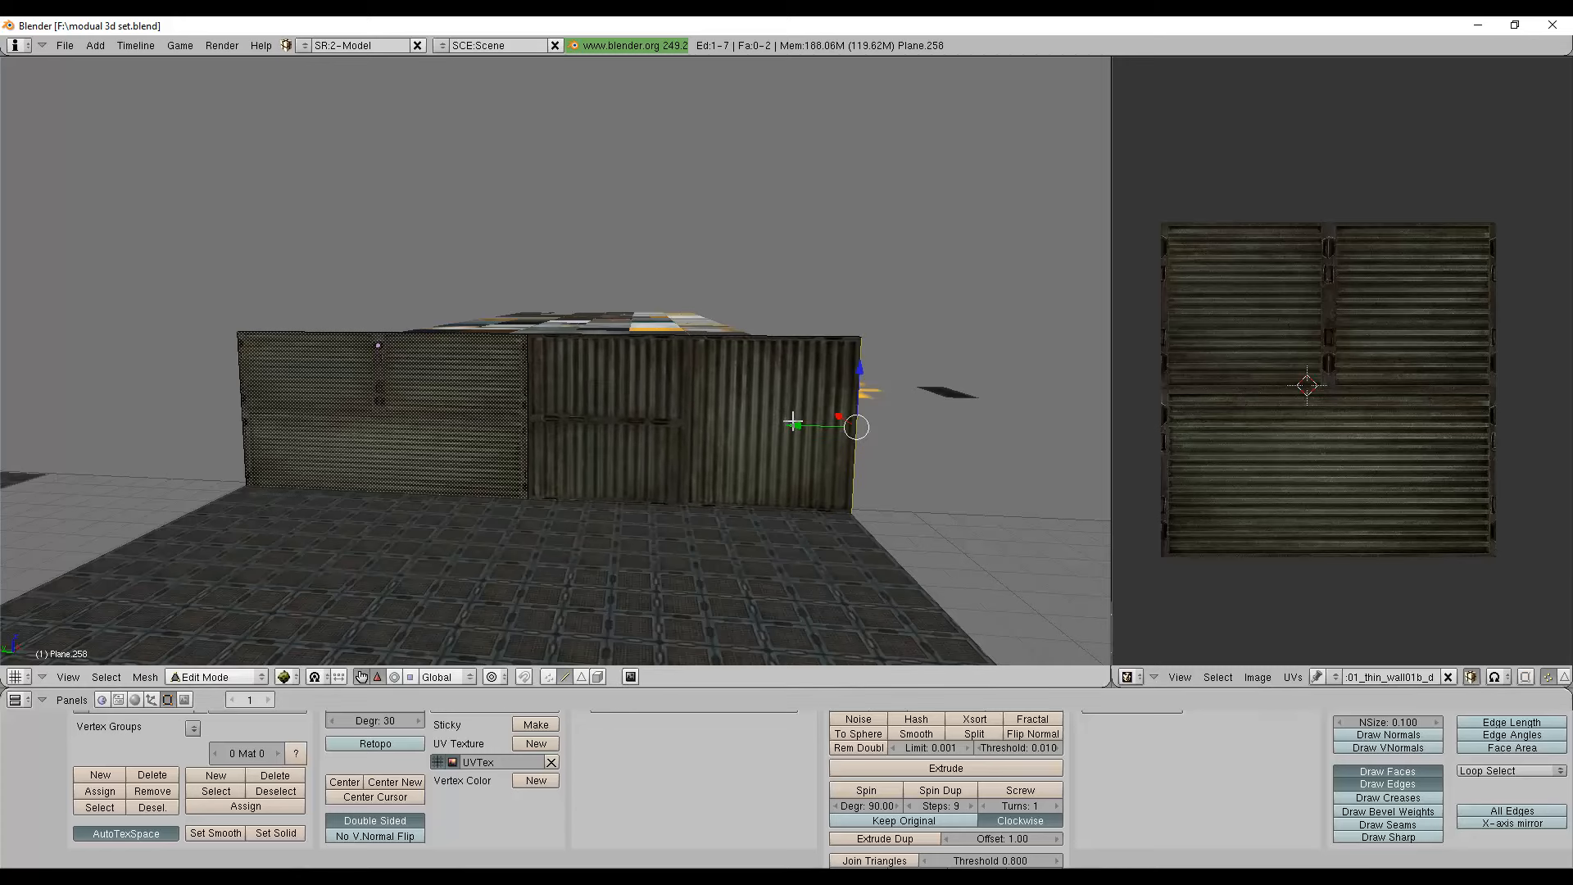
Select the extruded wall face in face mode and rotate its UVs by 90, 89 and 89 degrees.
{"action": "left_click", "coordinate": [581, 677]}
{"action": "right_click", "coordinate": [852, 411]}
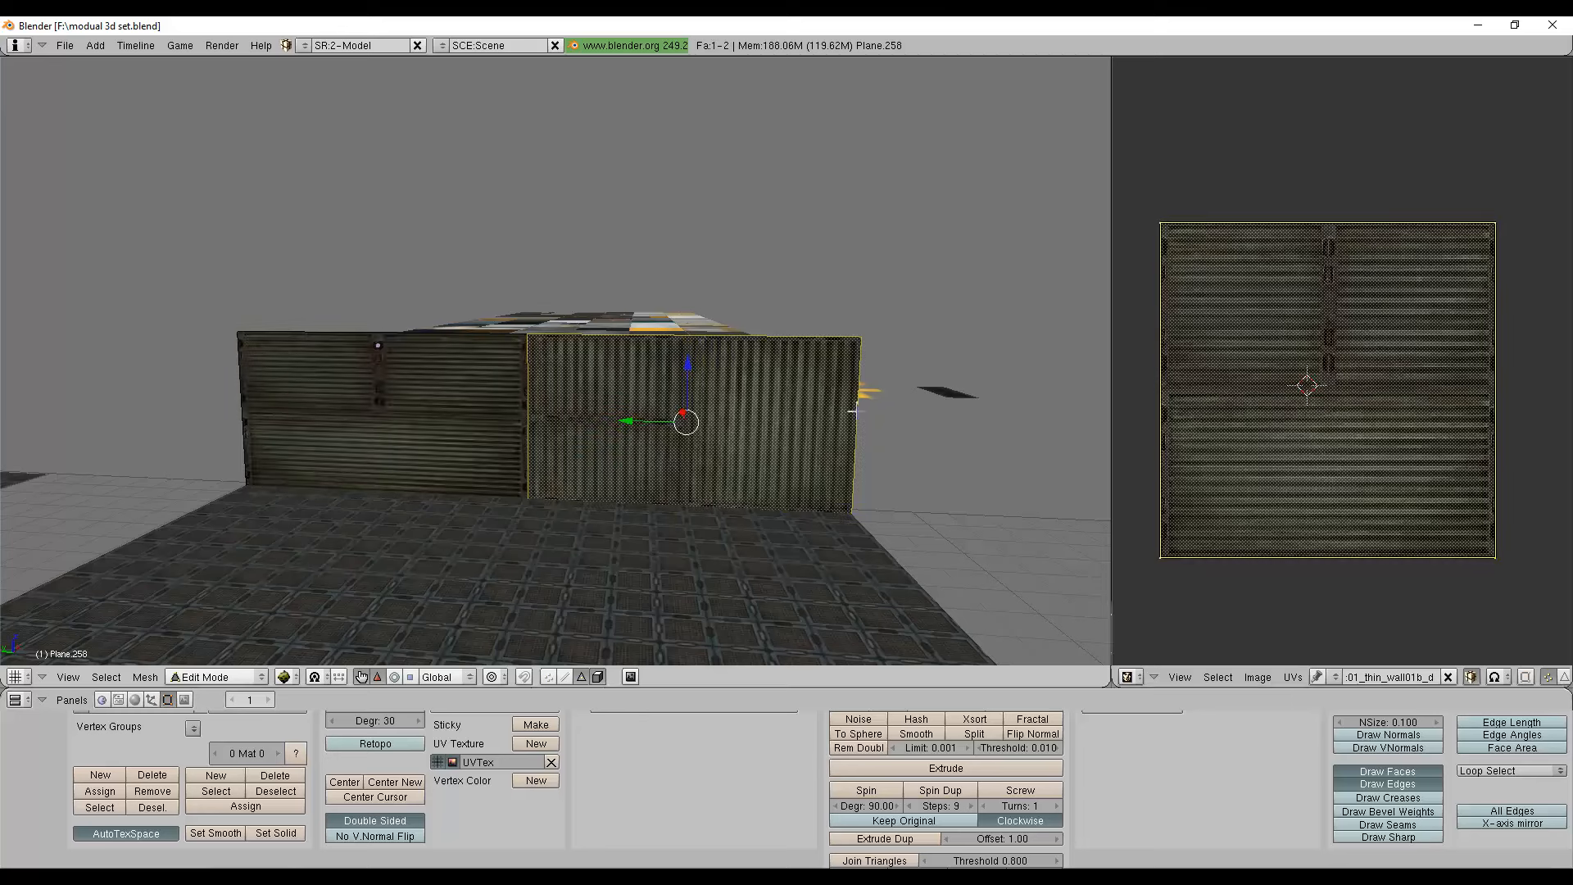
{"action": "type", "text": "r90"}
{"action": "key", "text": "Return"}
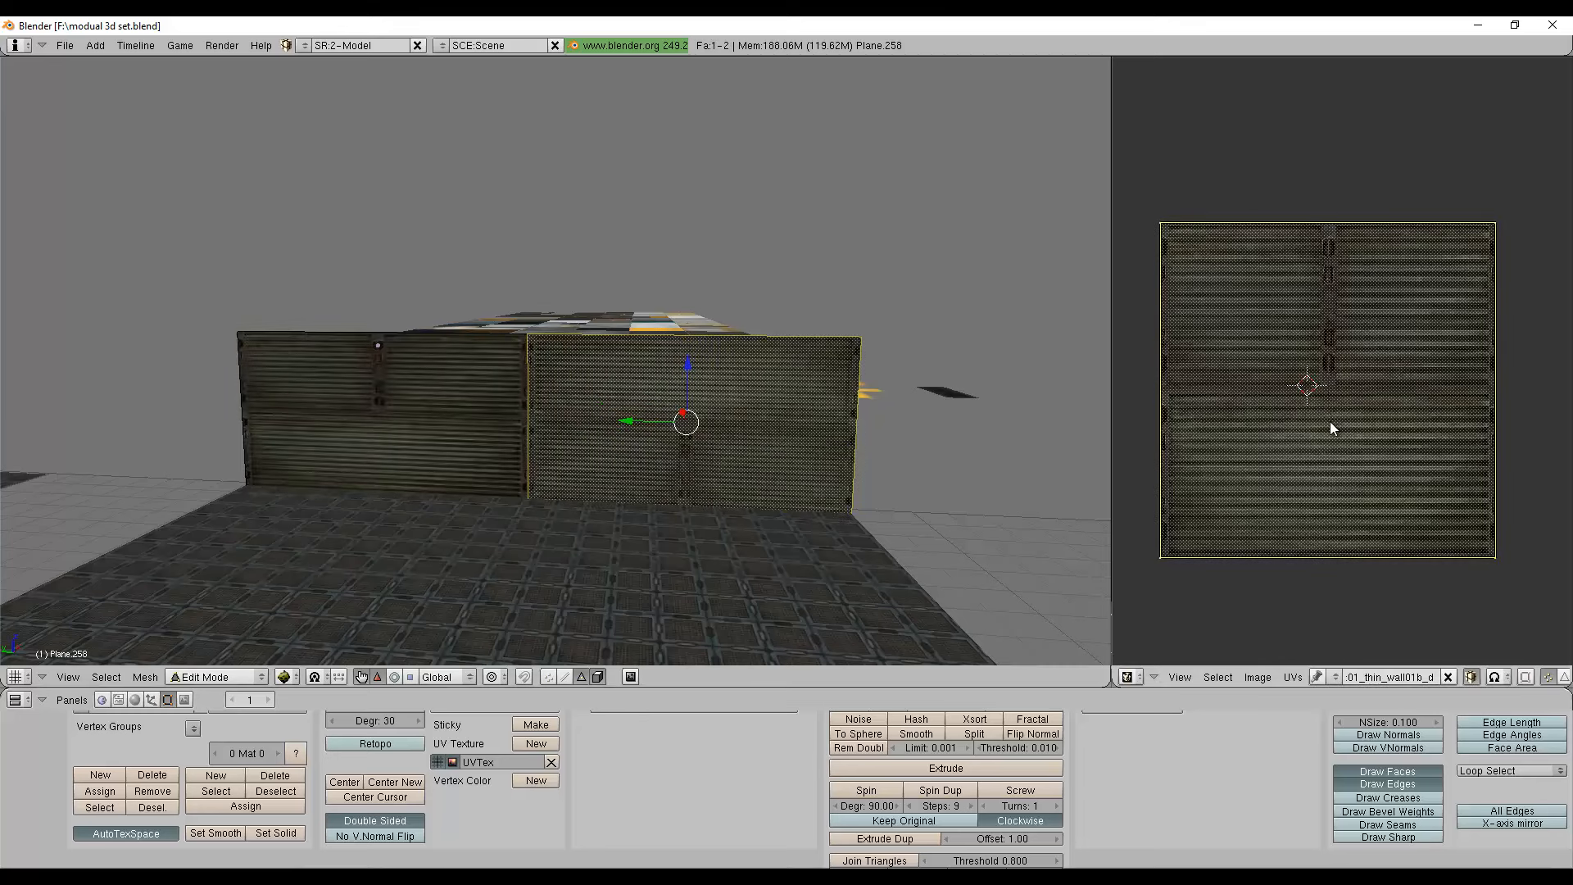
{"action": "type", "text": "r89"}
{"action": "key", "text": "Return"}
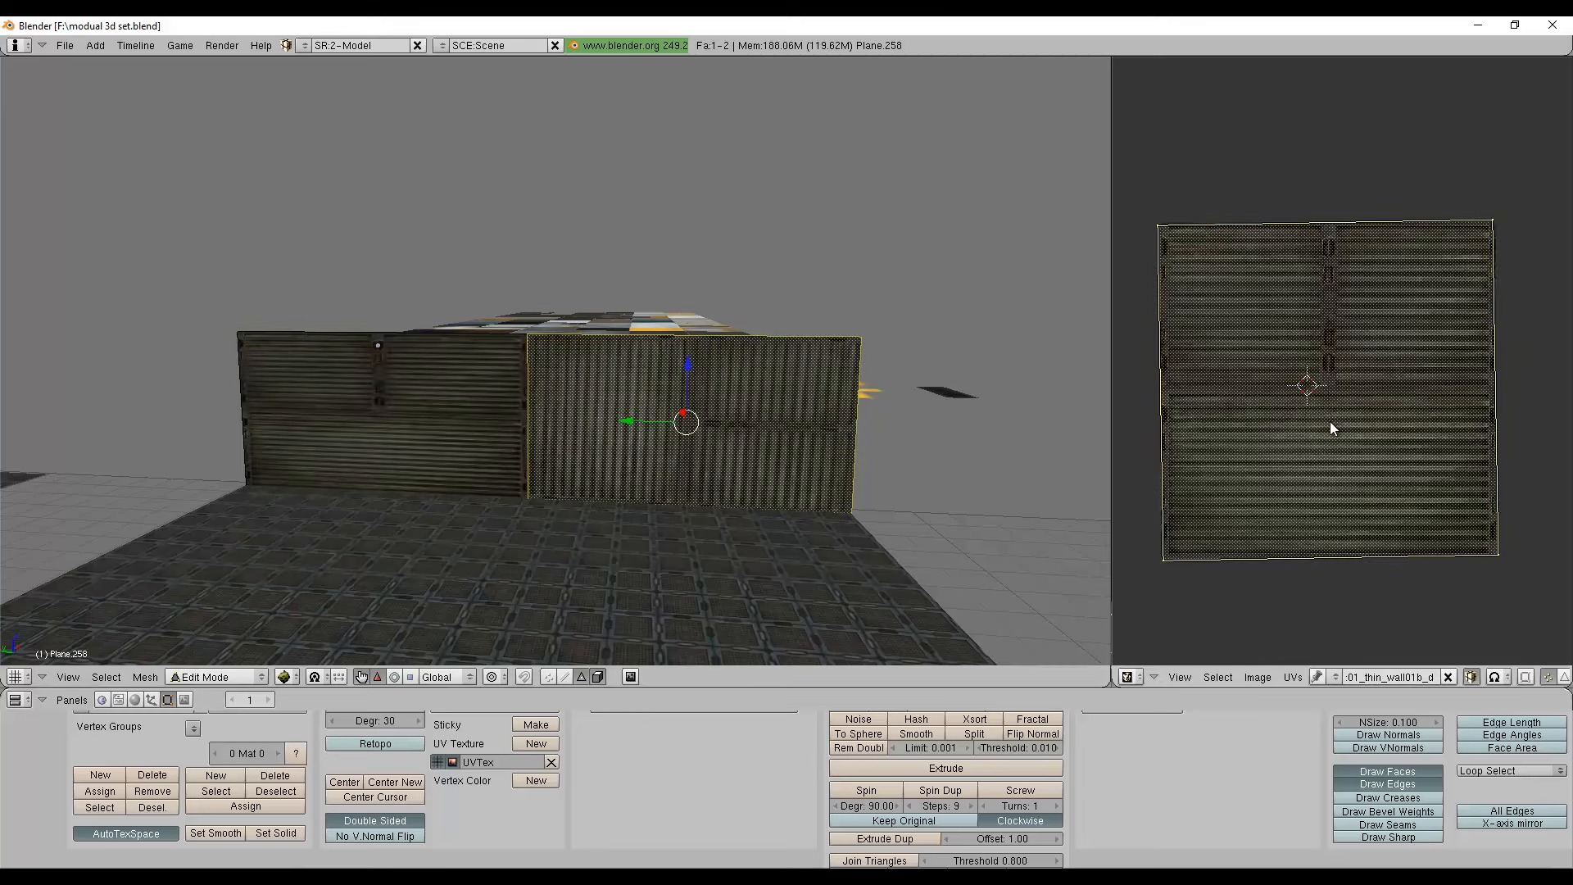
{"action": "type", "text": "r89"}
{"action": "key", "text": "Return"}
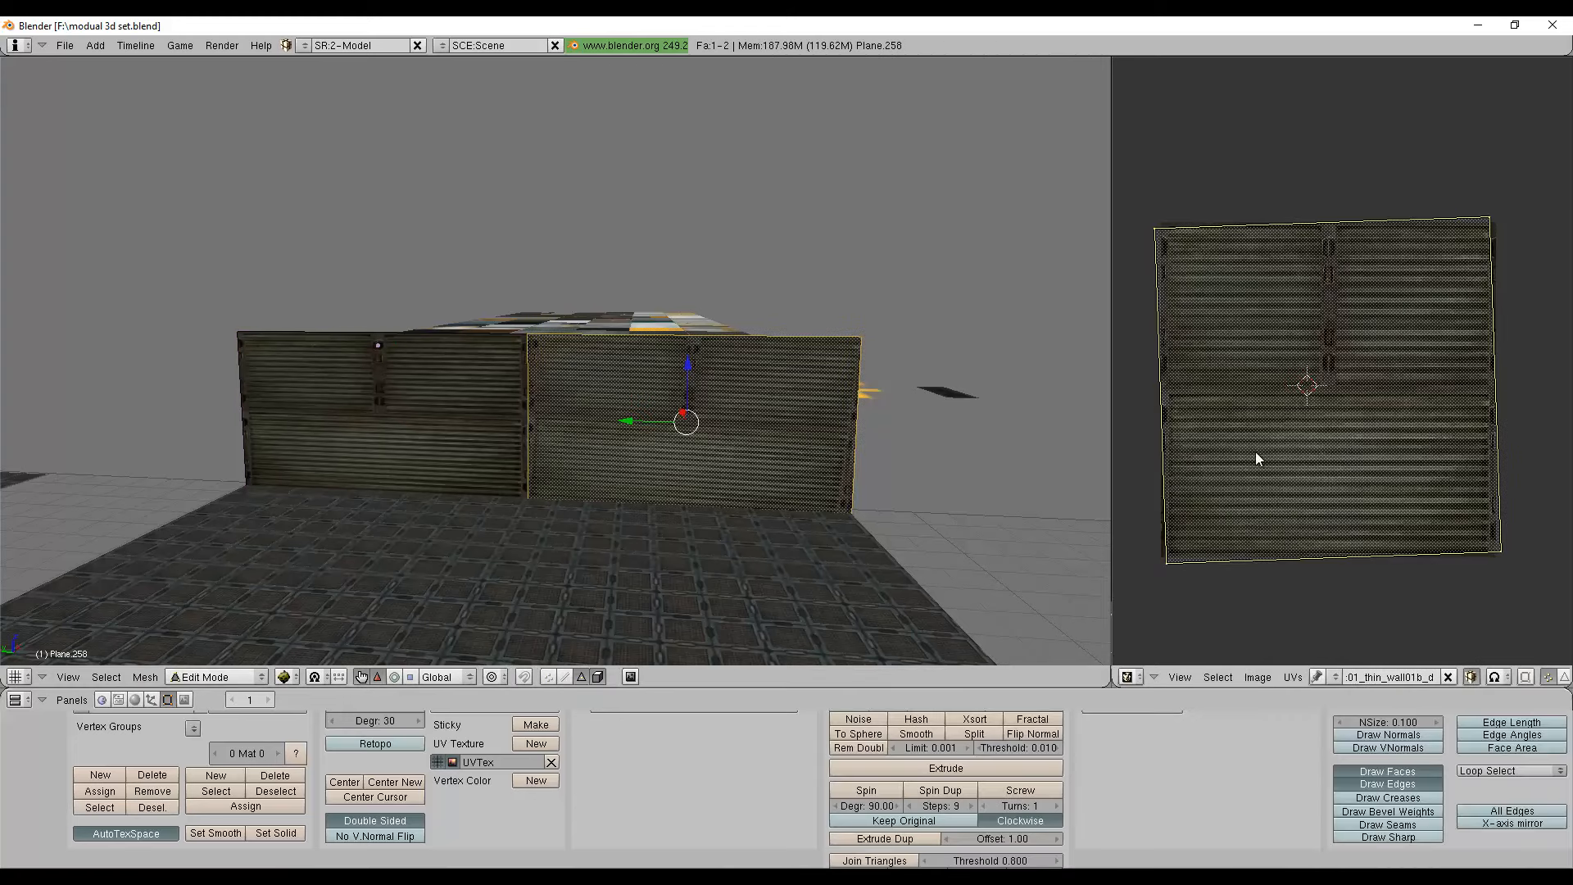
Unwrap the extruded wall face and move its upper UV points along Y to the texture's top edge.
{"action": "key", "text": "u"}
{"action": "left_click", "coordinate": [843, 459]}
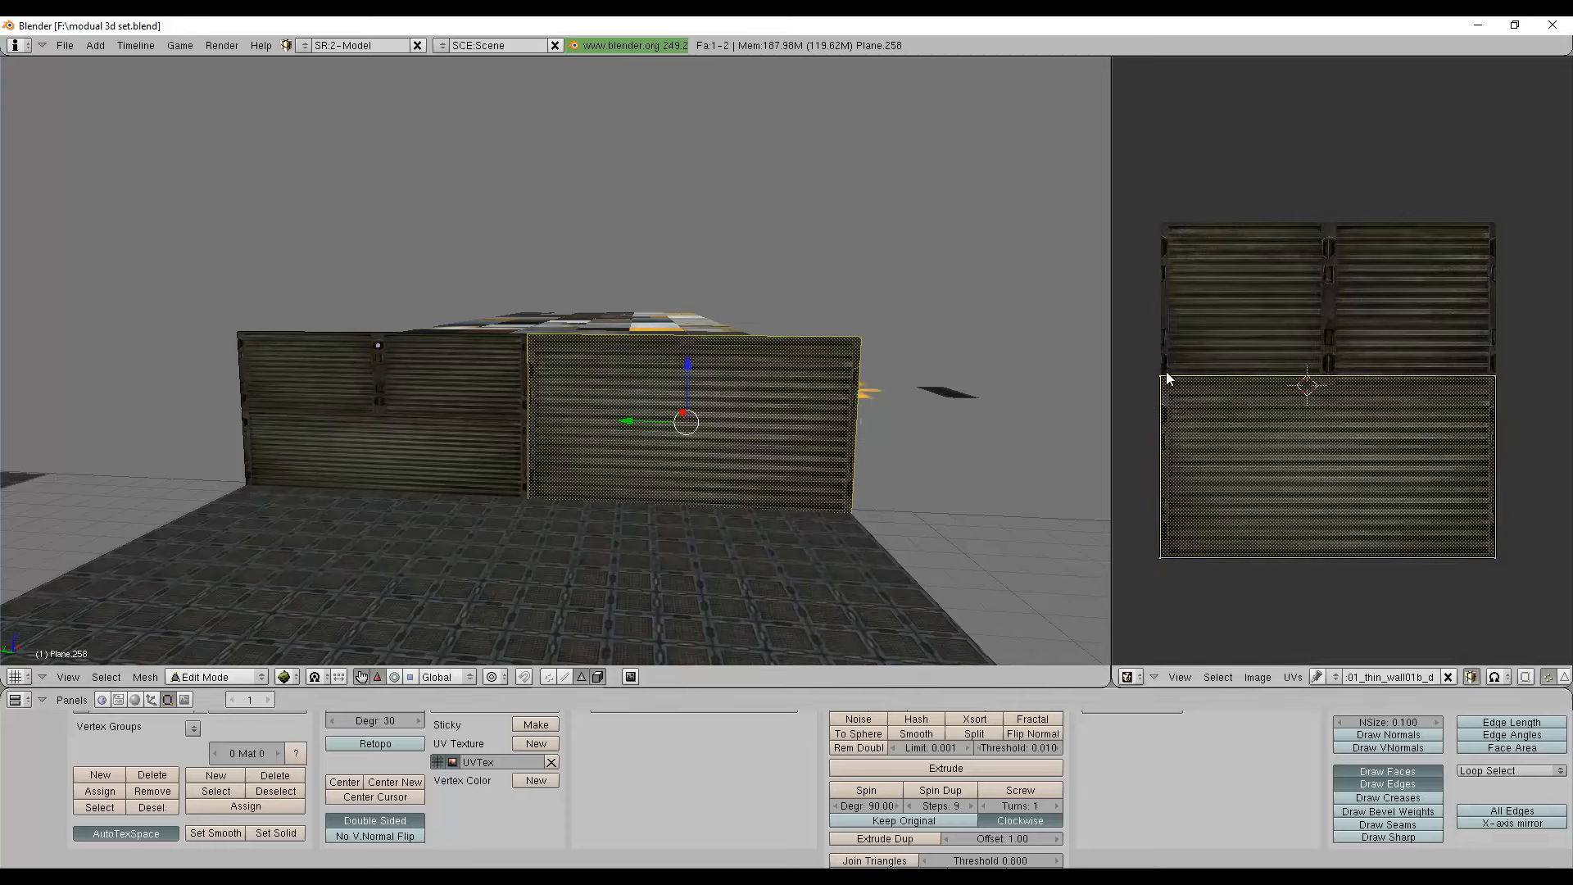
{"action": "key", "text": "g"}
{"action": "key", "text": "y"}
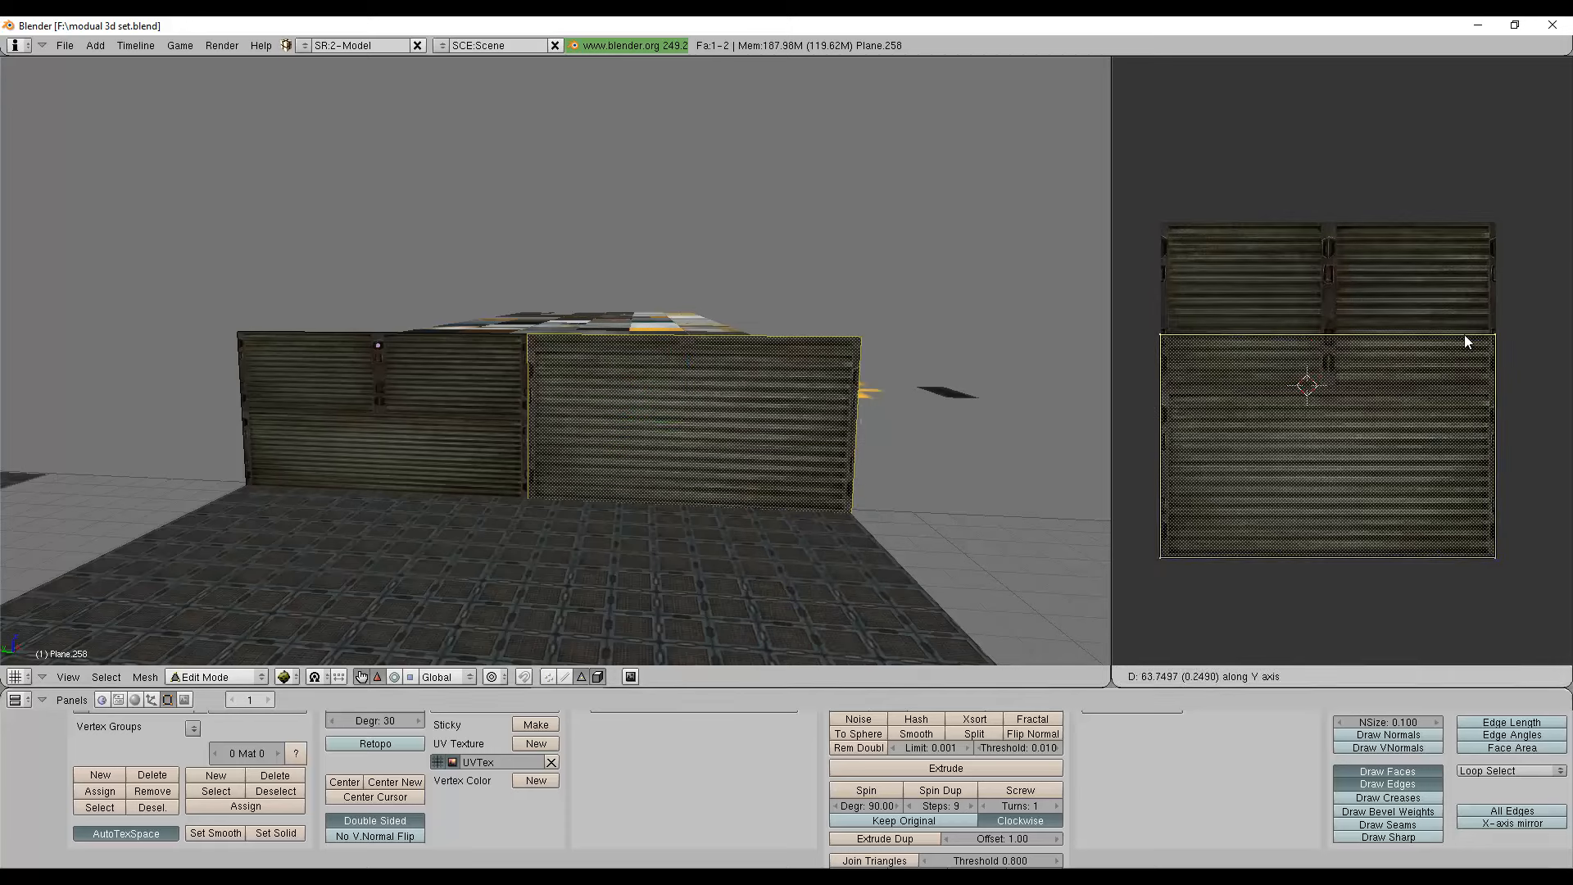
{"action": "left_click", "coordinate": [1481, 233]}
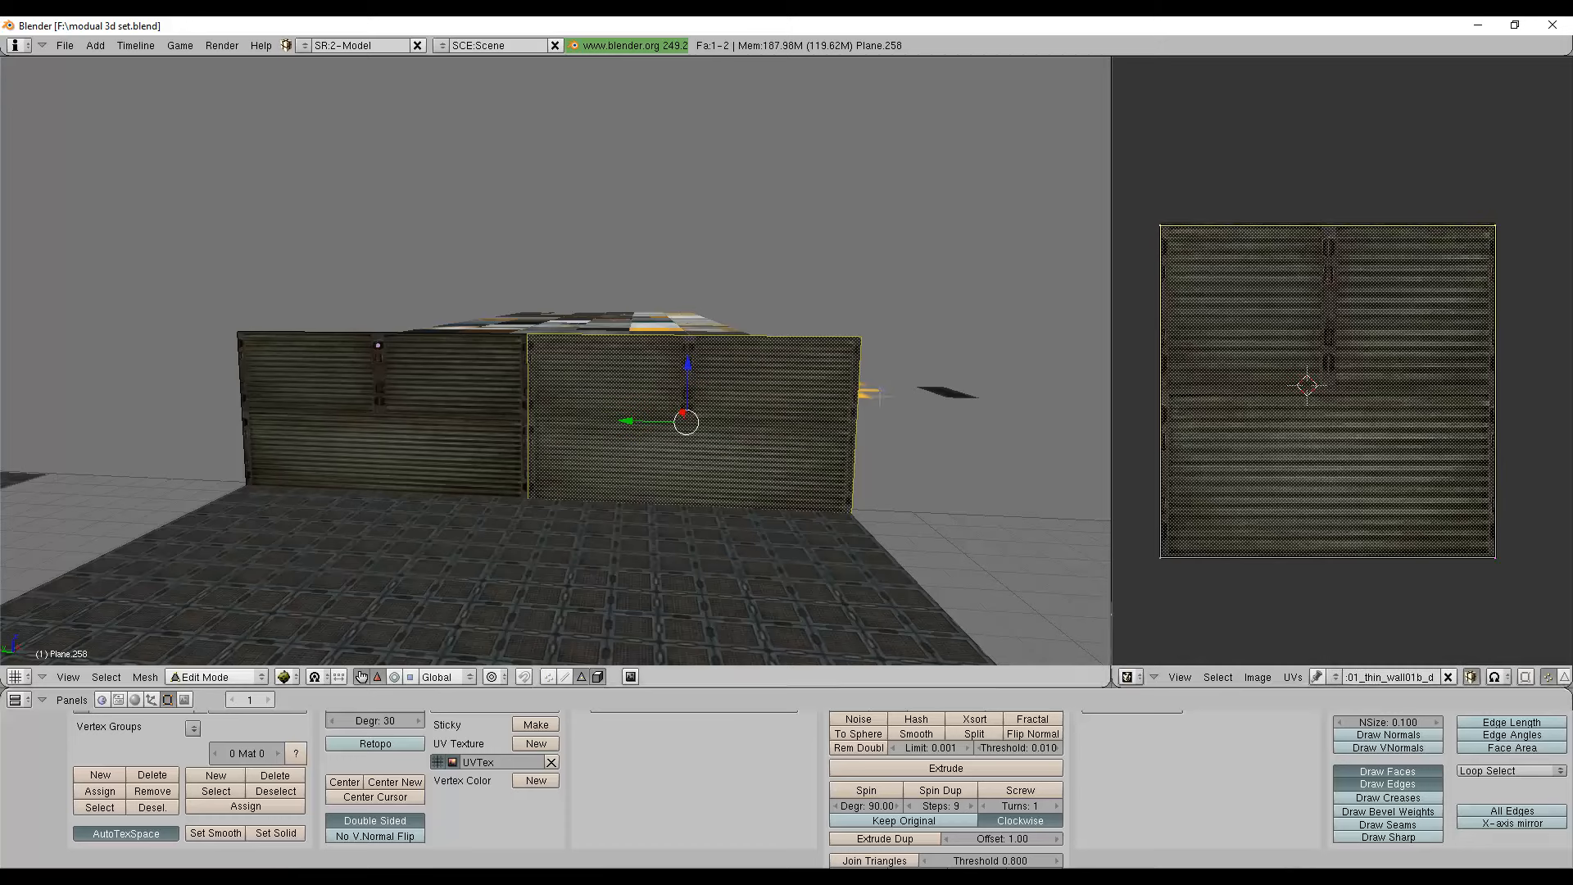
Unwrap the extruded wall face again from a straight side view so the texture fits it squarely.
{"action": "key", "text": "u"}
{"action": "left_click", "coordinate": [855, 491]}
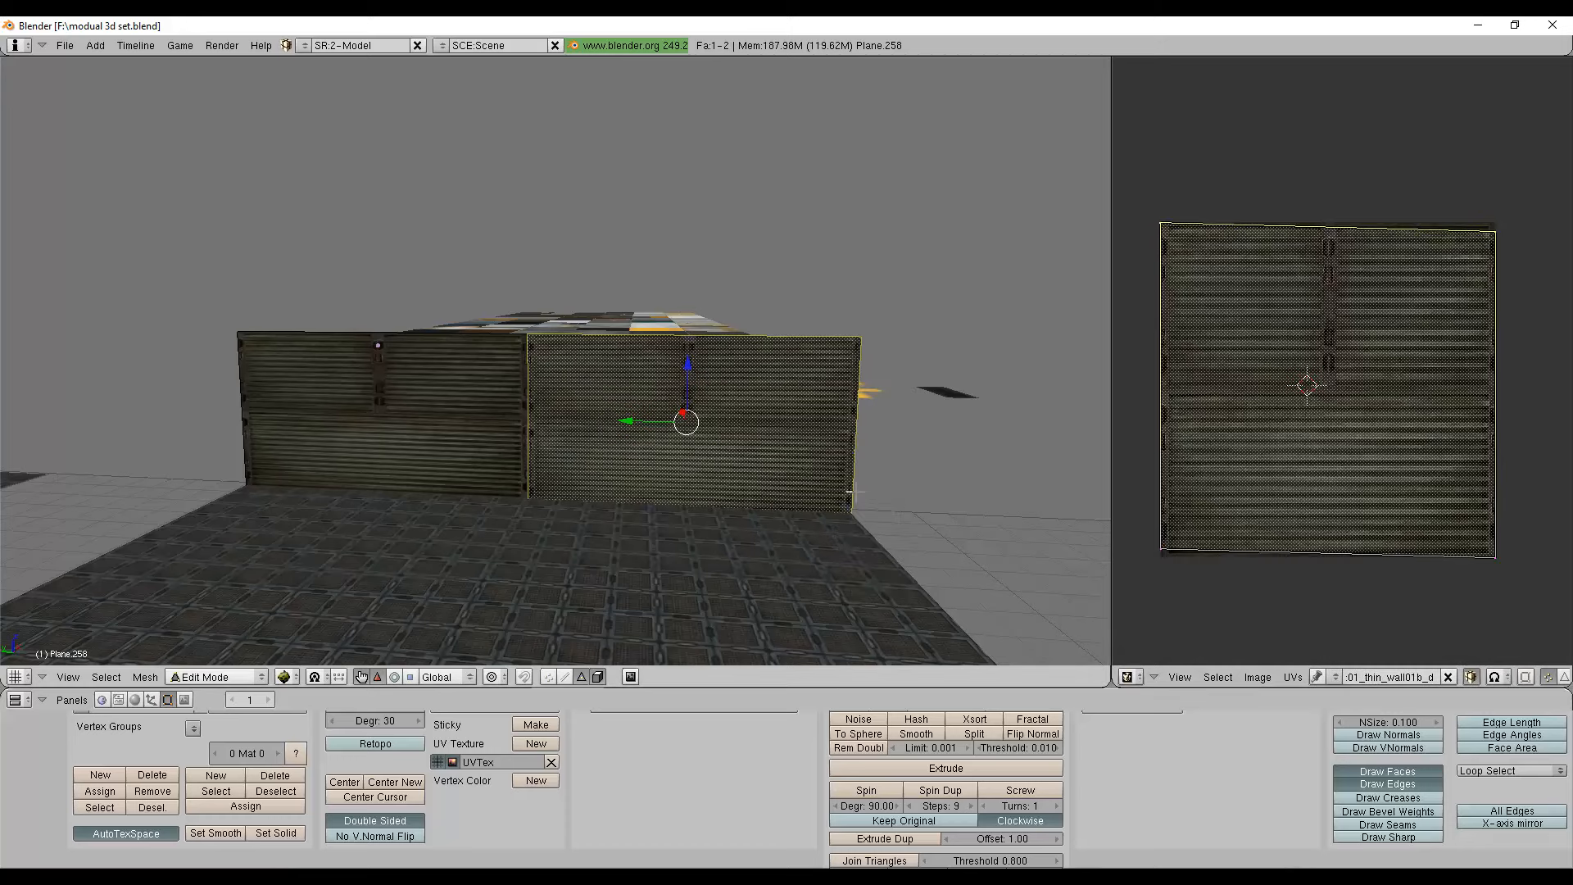
{"action": "left_click", "coordinate": [68, 677]}
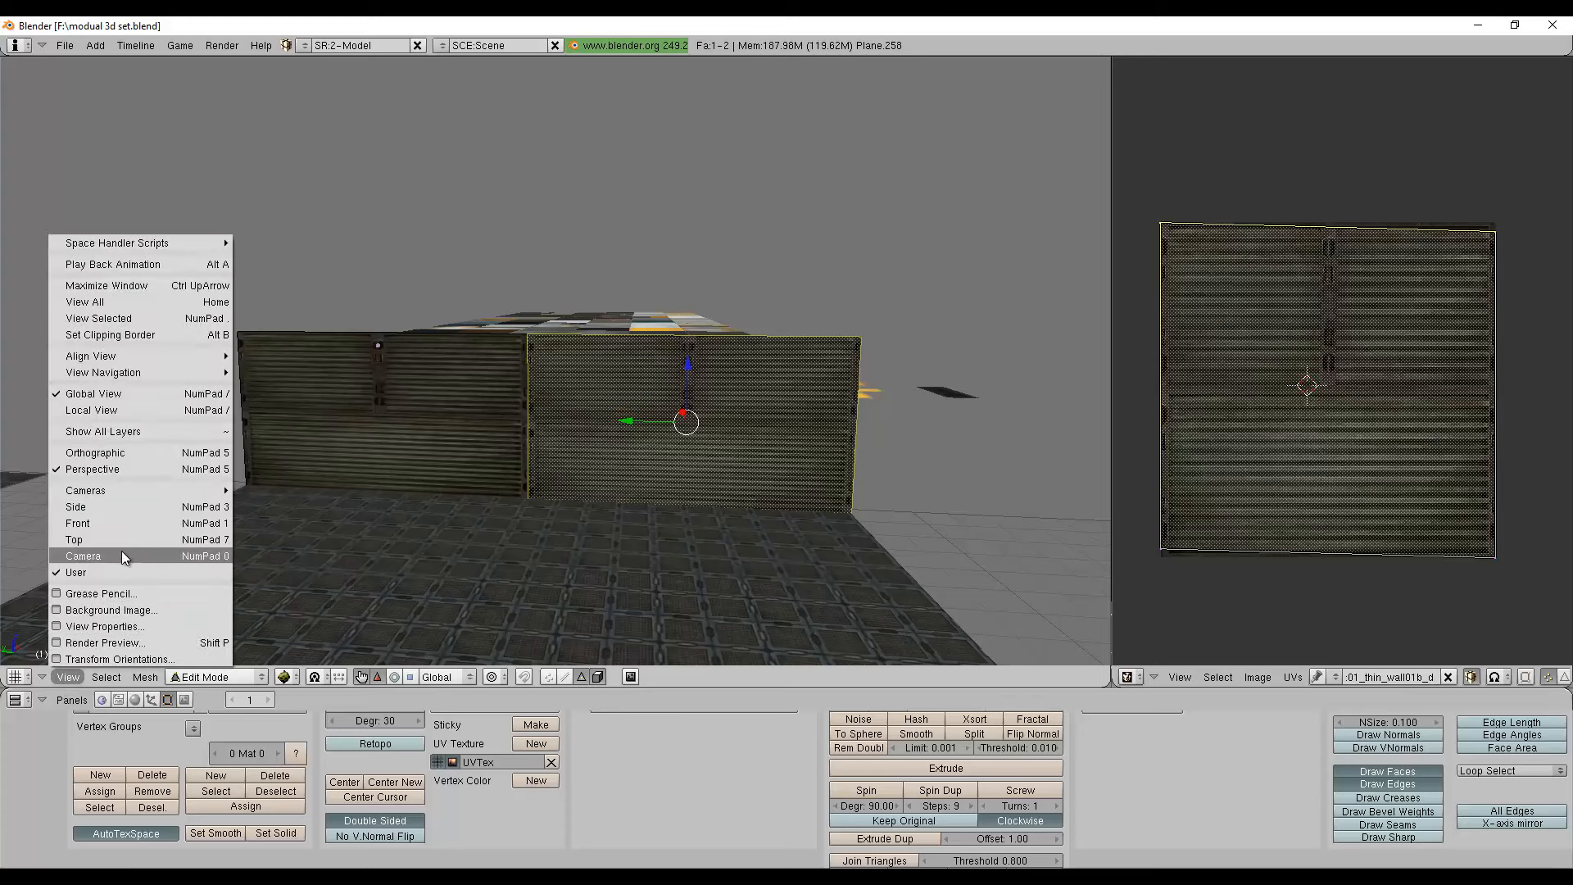
{"action": "left_click", "coordinate": [129, 503]}
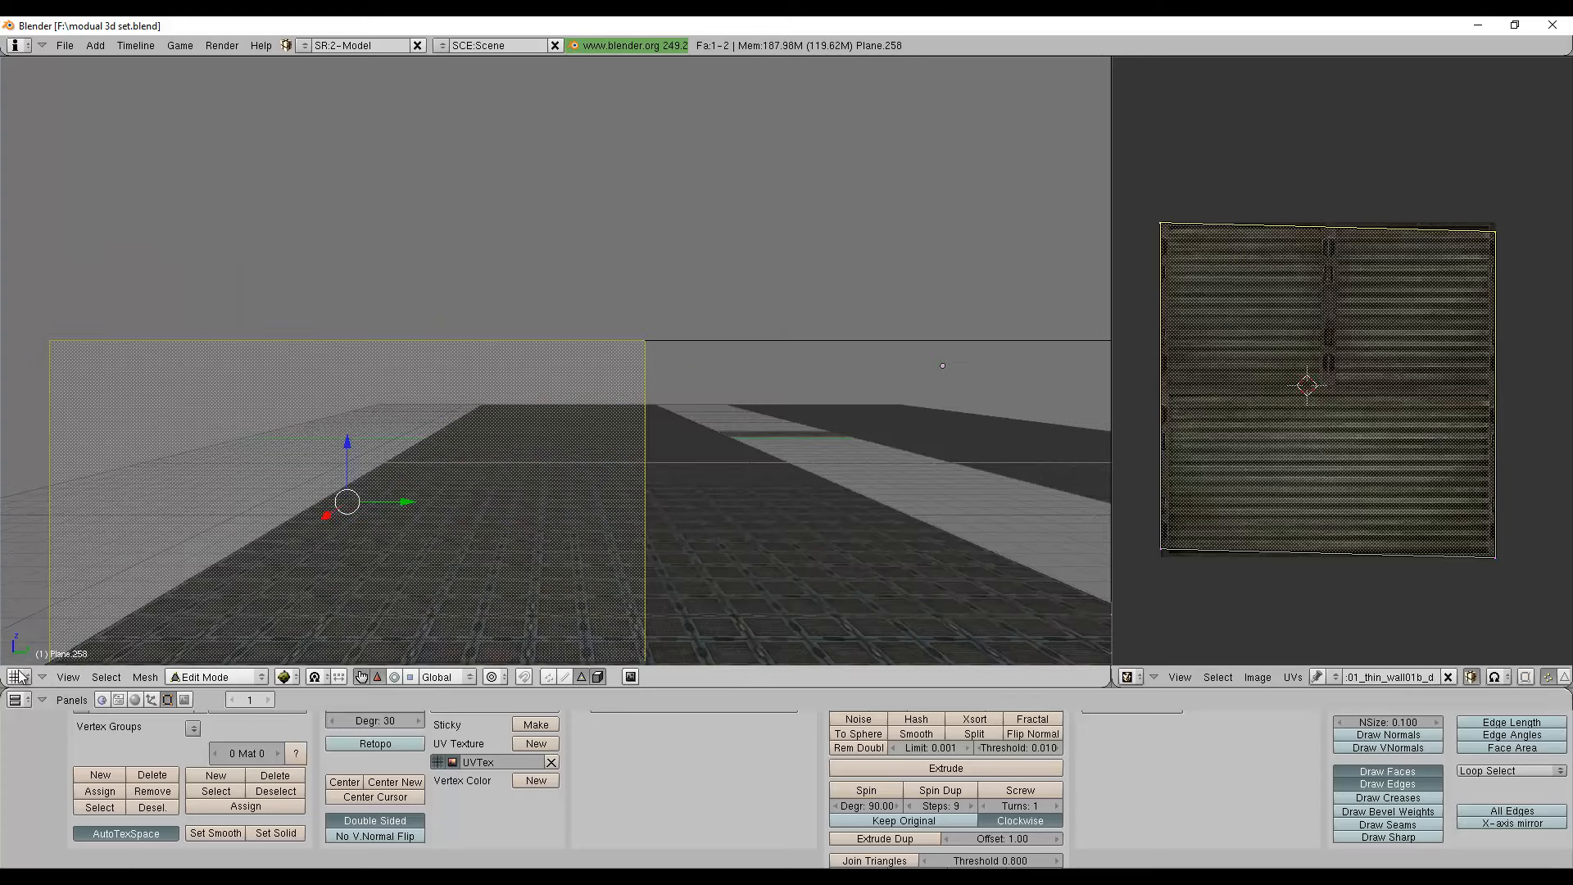
{"action": "left_click", "coordinate": [68, 677]}
{"action": "left_click", "coordinate": [125, 504]}
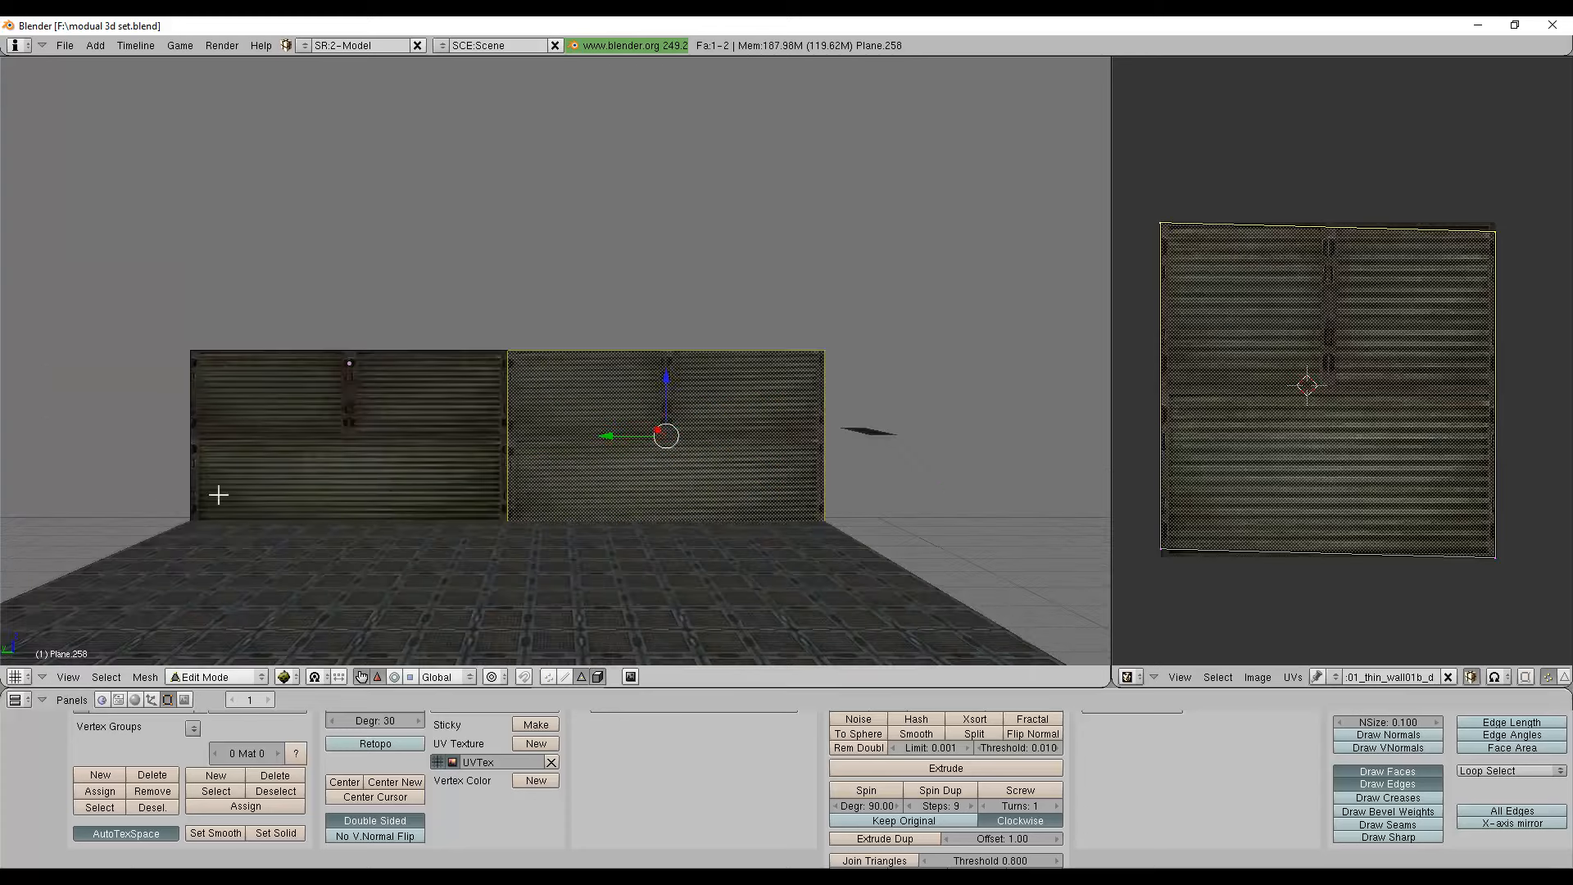
{"action": "key", "text": "u"}
{"action": "left_click", "coordinate": [688, 469]}
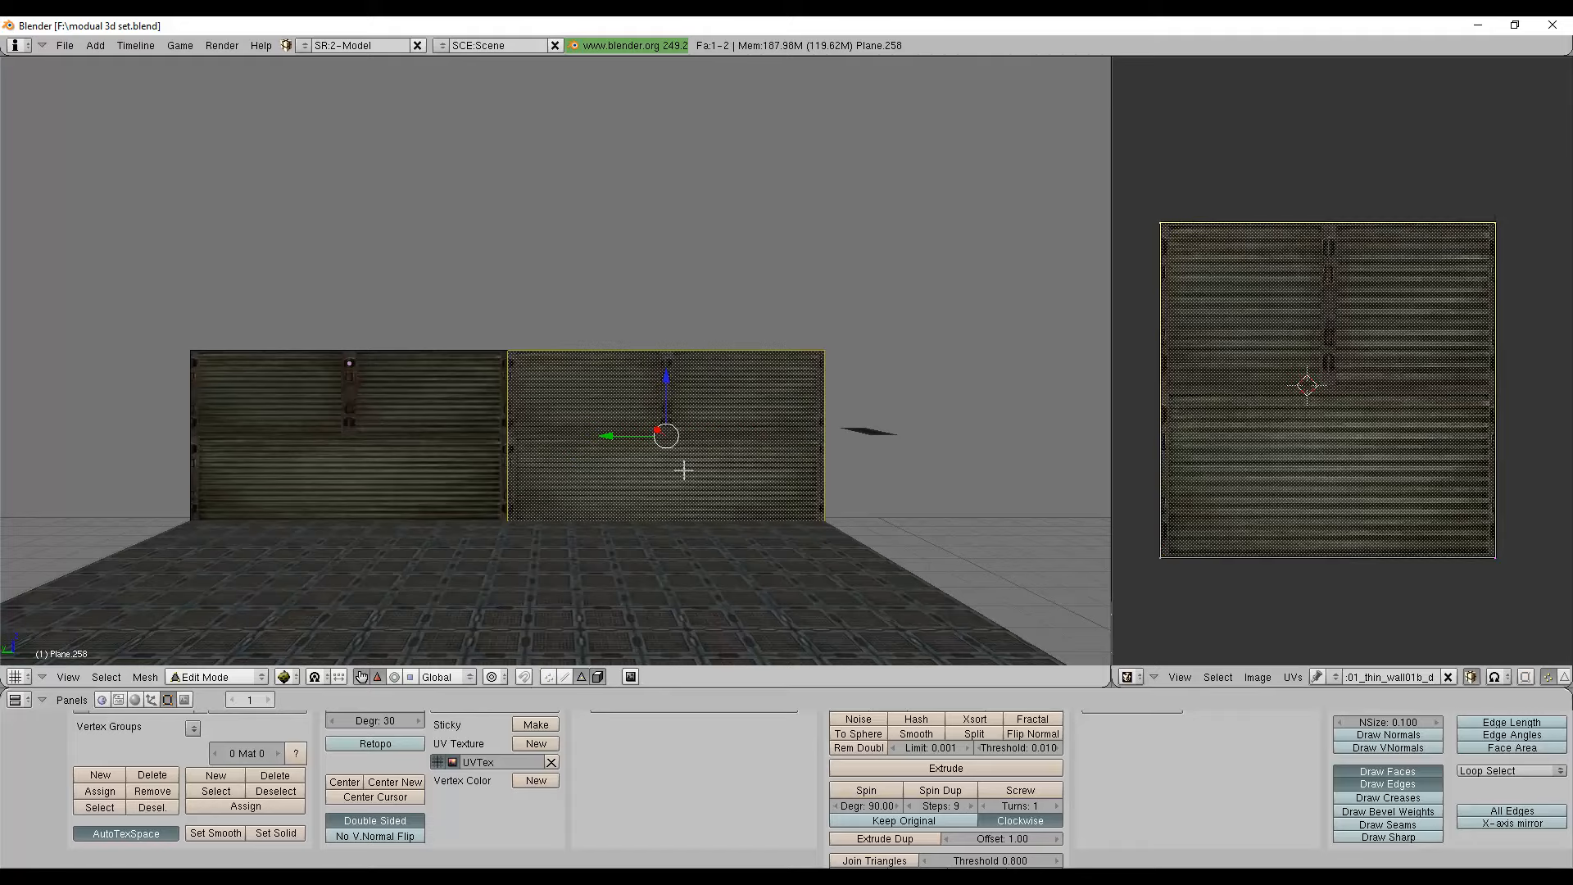
Extrude the other free vertical edge of the wall along negative X, following the floor section's long edge.
{"action": "key", "text": "Tab"}
{"action": "middle_click_drag", "start_coordinate": [559, 497], "coordinate": [596, 678]}
{"action": "key", "text": "Tab"}
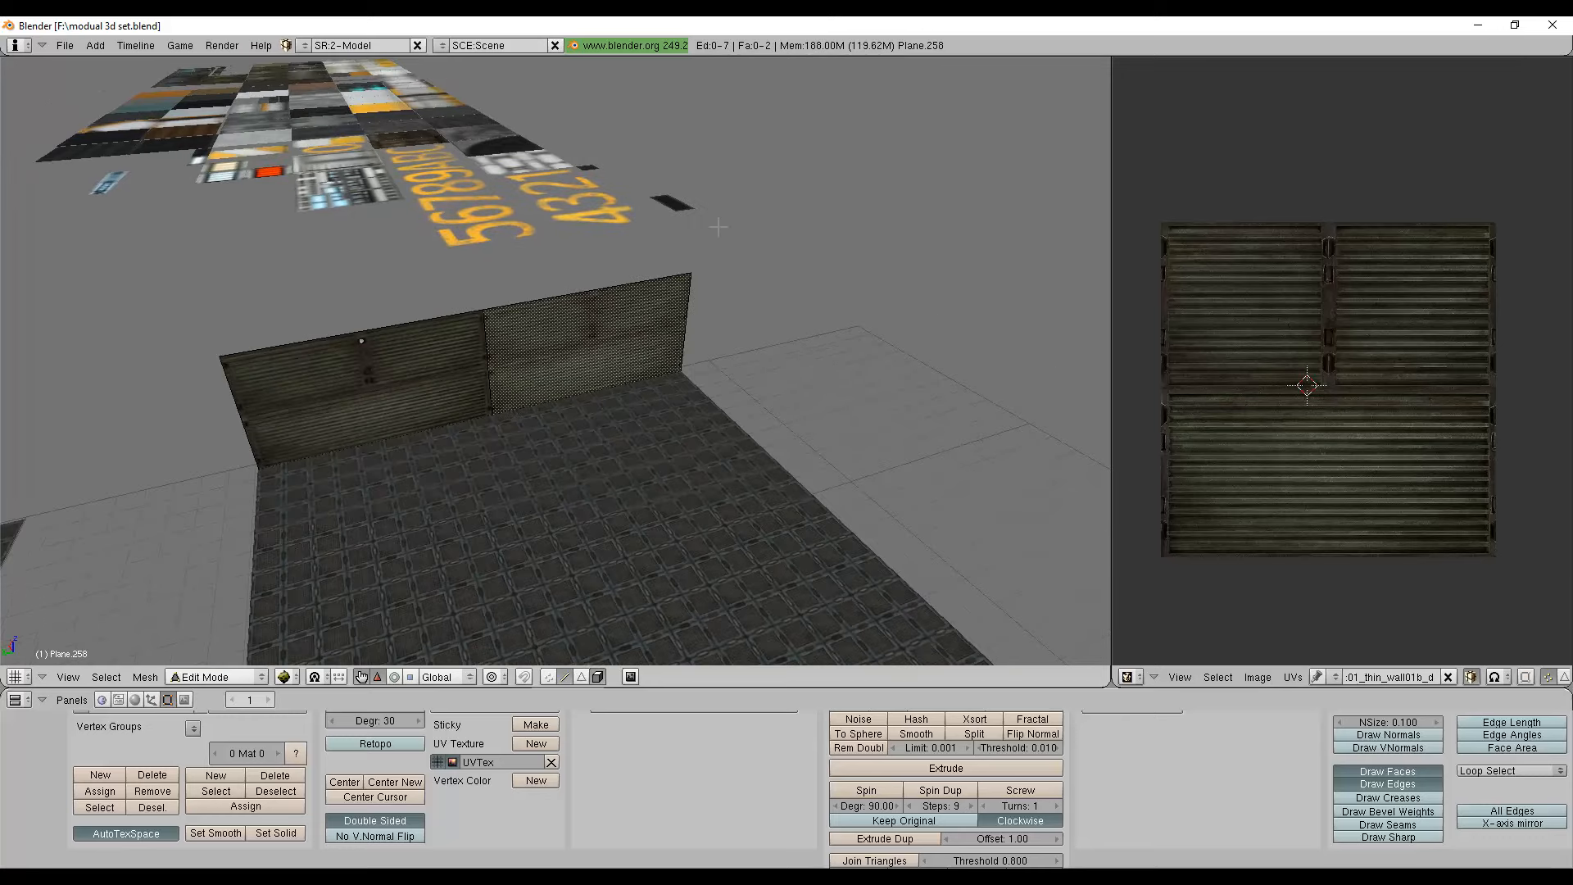
{"action": "right_click", "coordinate": [680, 308]}
{"action": "middle_click_drag", "start_coordinate": [682, 332], "coordinate": [564, 424]}
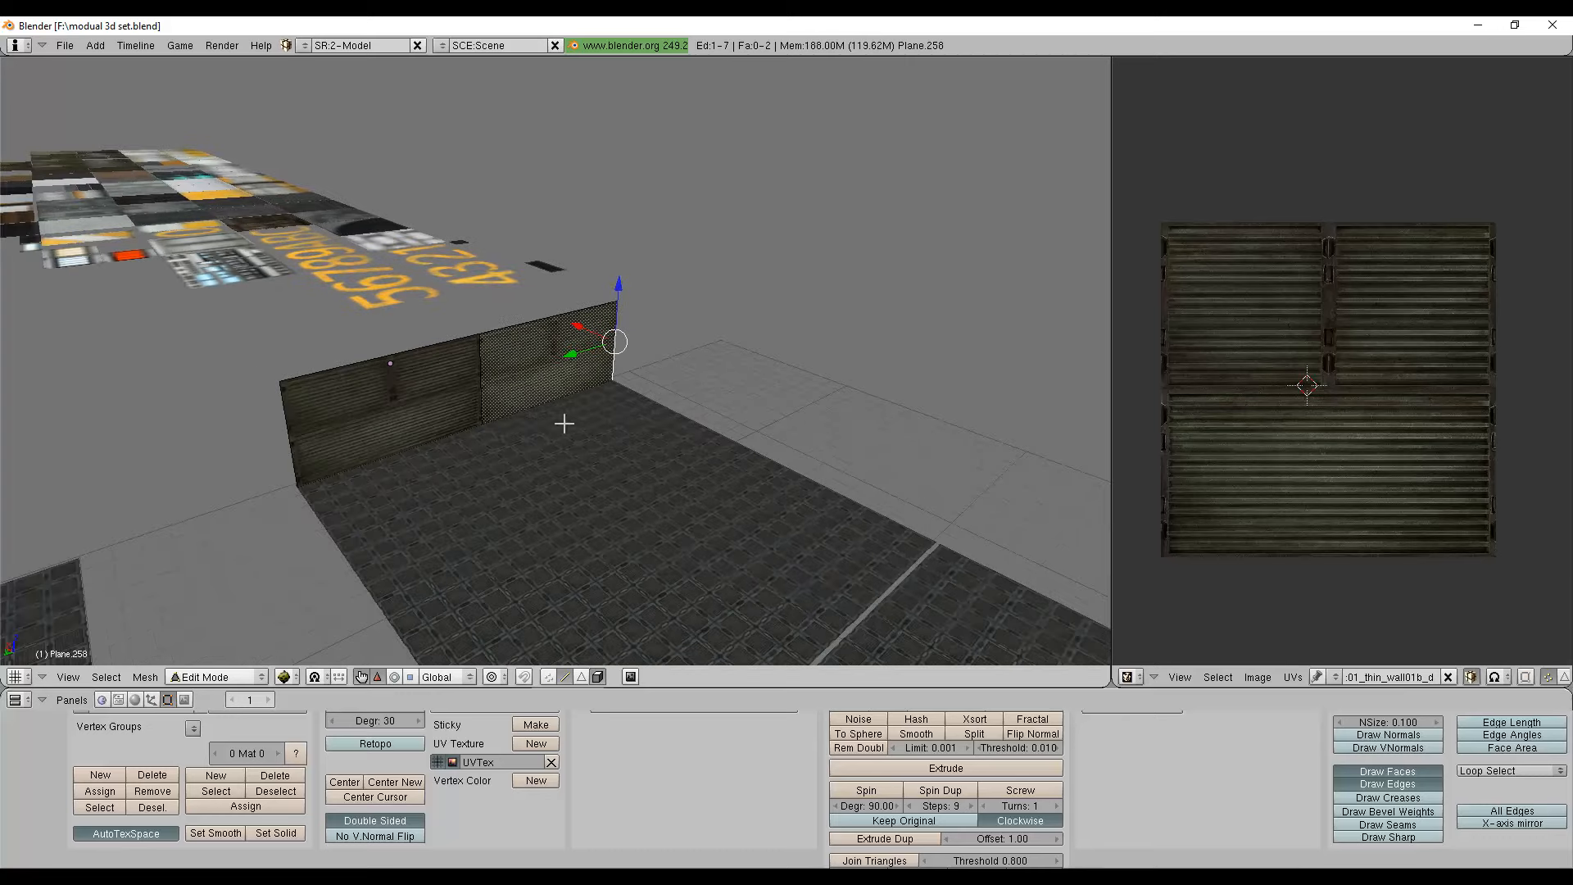
{"action": "right_click", "coordinate": [280, 444]}
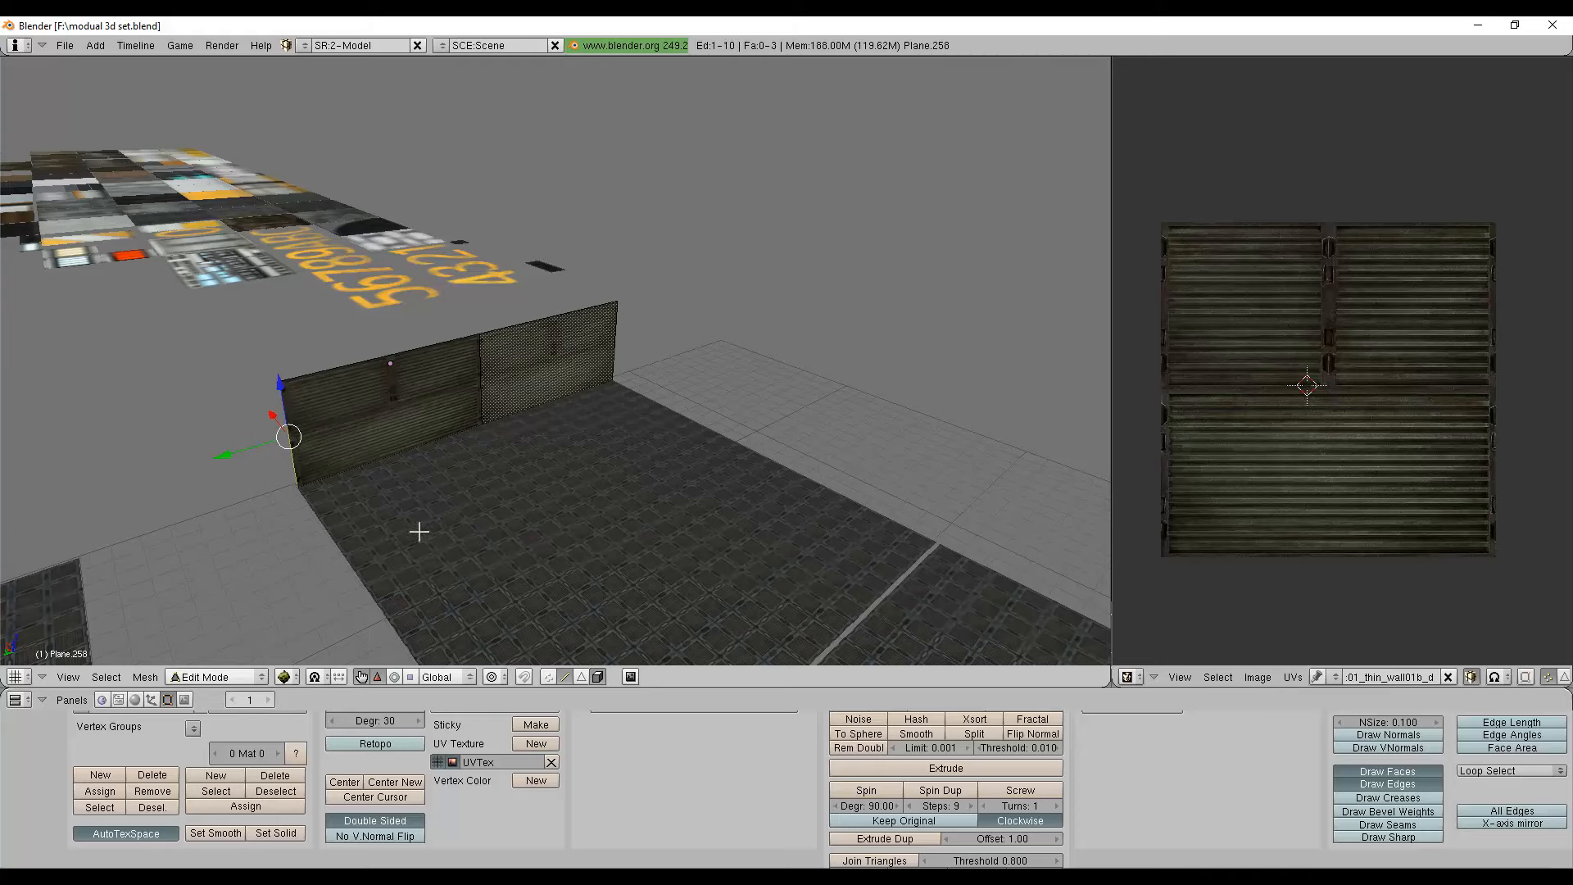
{"action": "middle_click_drag", "start_coordinate": [418, 532], "coordinate": [458, 249]}
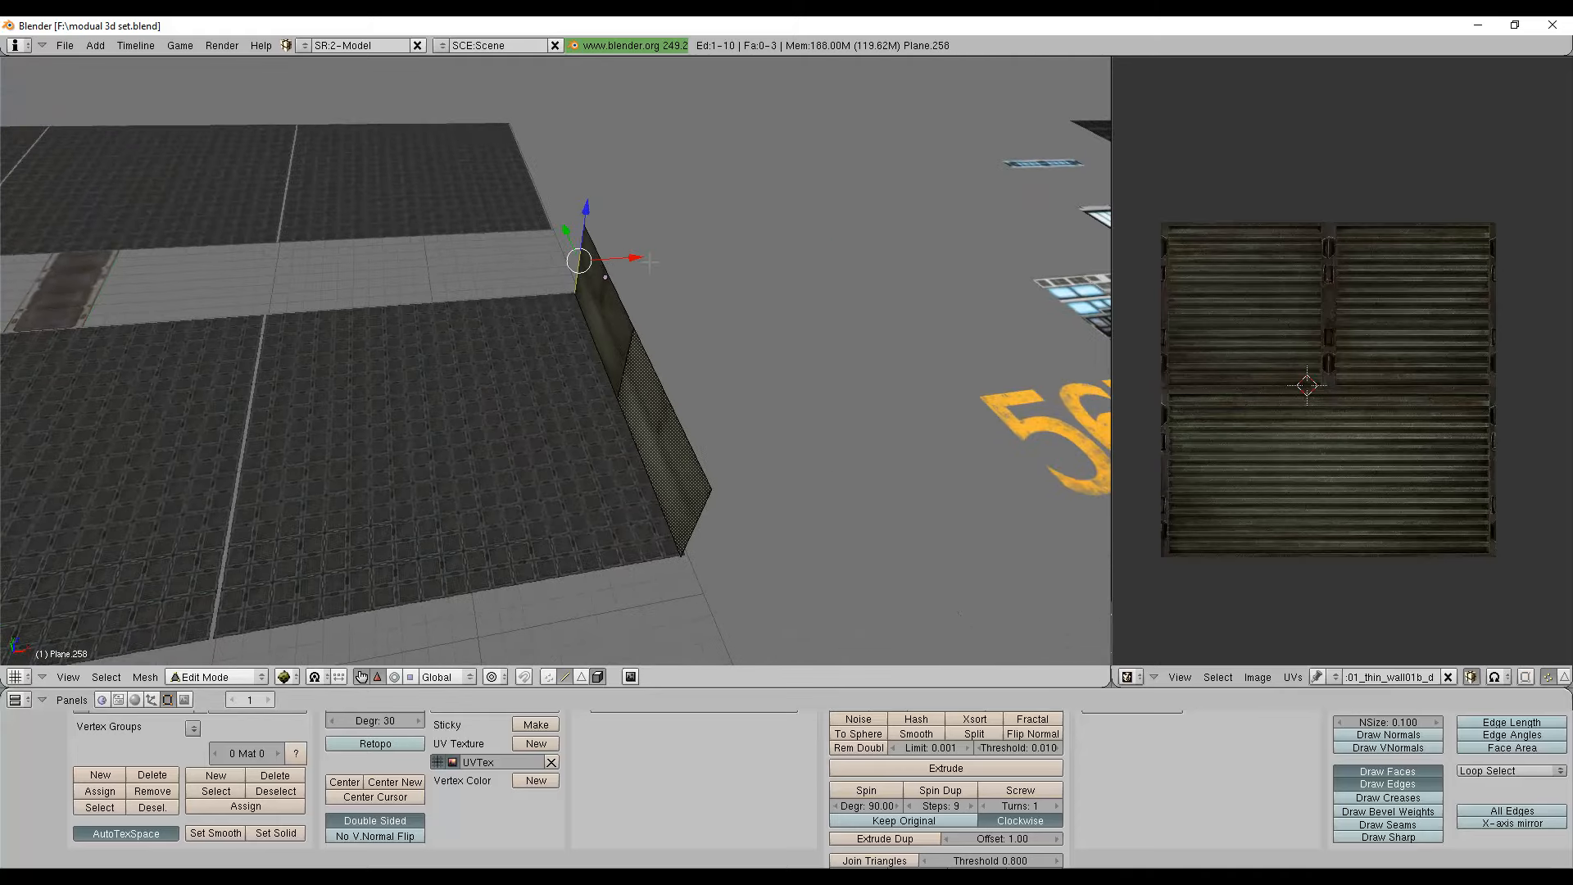
{"action": "key", "text": "e"}
{"action": "key", "text": "x"}
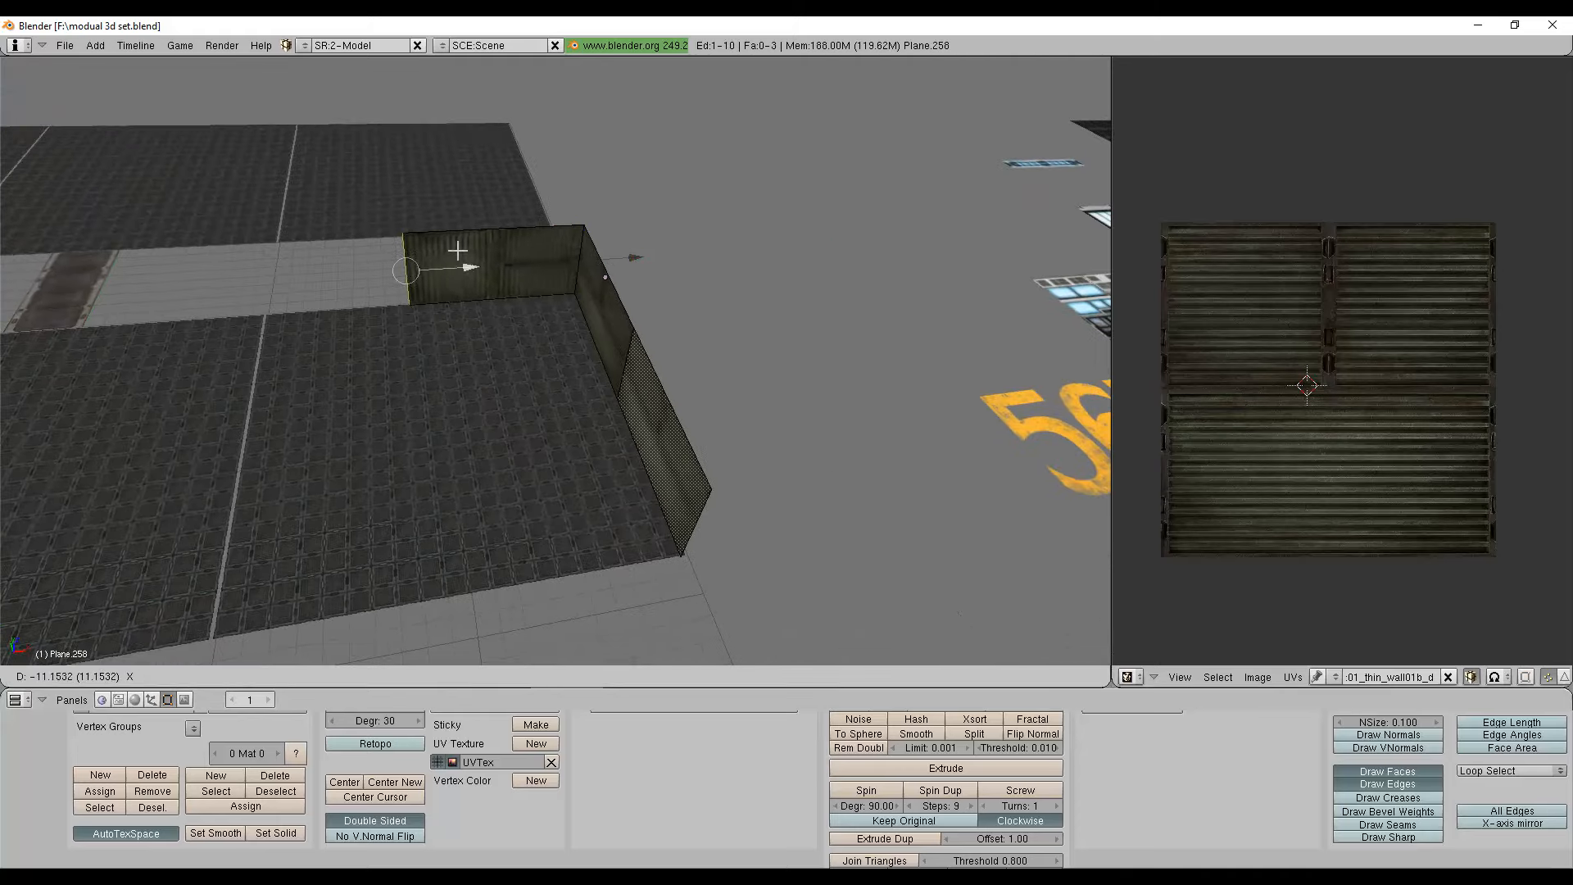
{"action": "left_click", "coordinate": [495, 227]}
Extrude the new wall's end edge about 11 units further along negative X to the seam between floor sections.
{"action": "key", "text": "e"}
{"action": "right_click", "coordinate": [531, 266]}
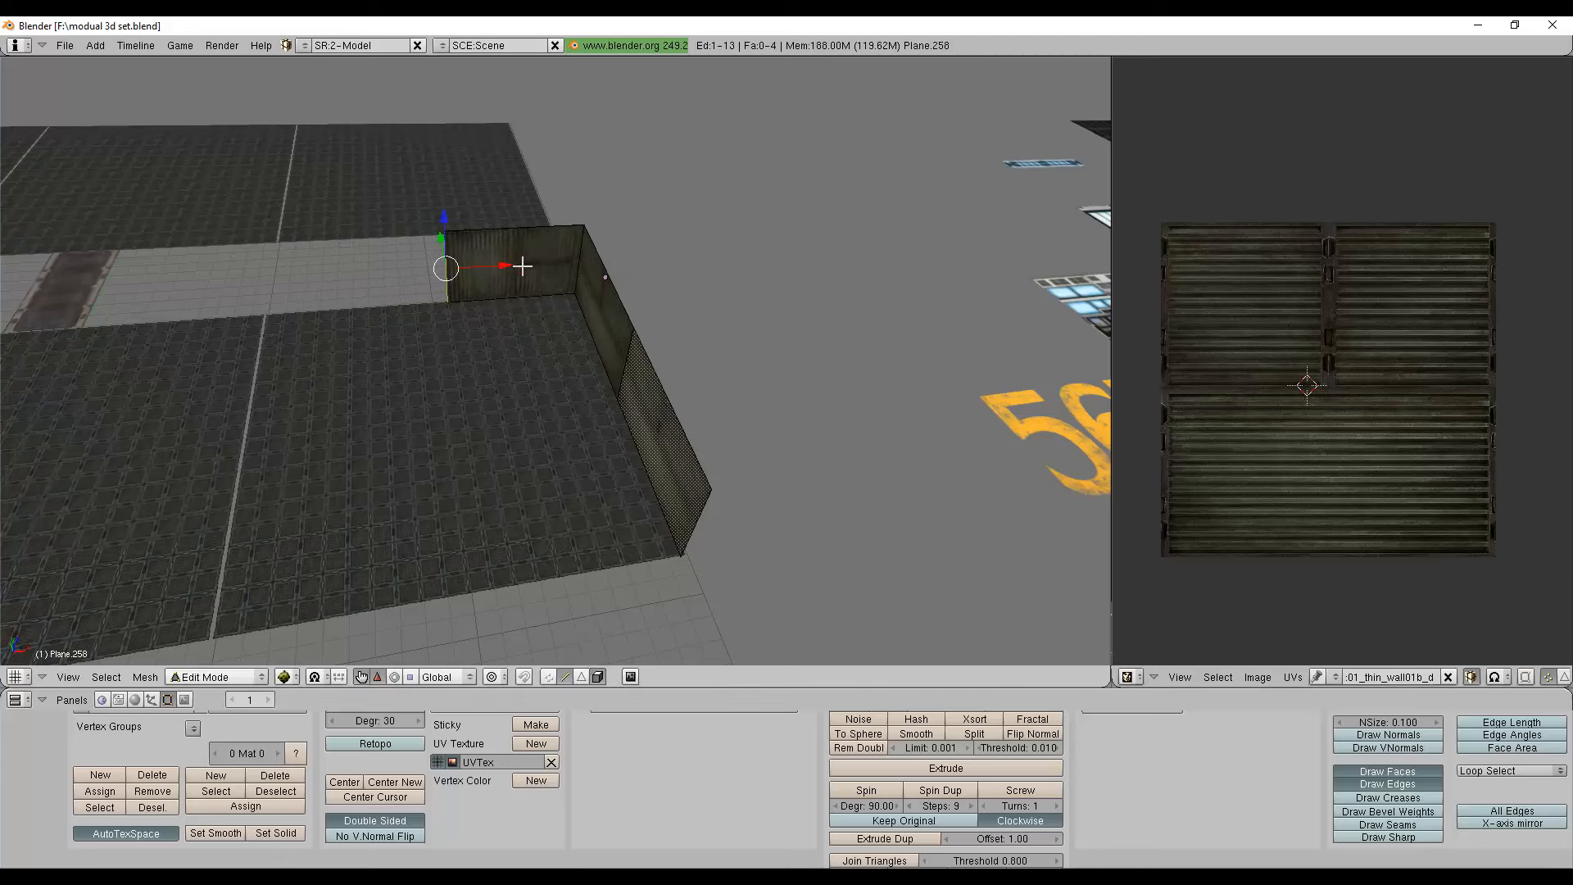
{"action": "key", "text": "e"}
{"action": "key", "text": "x"}
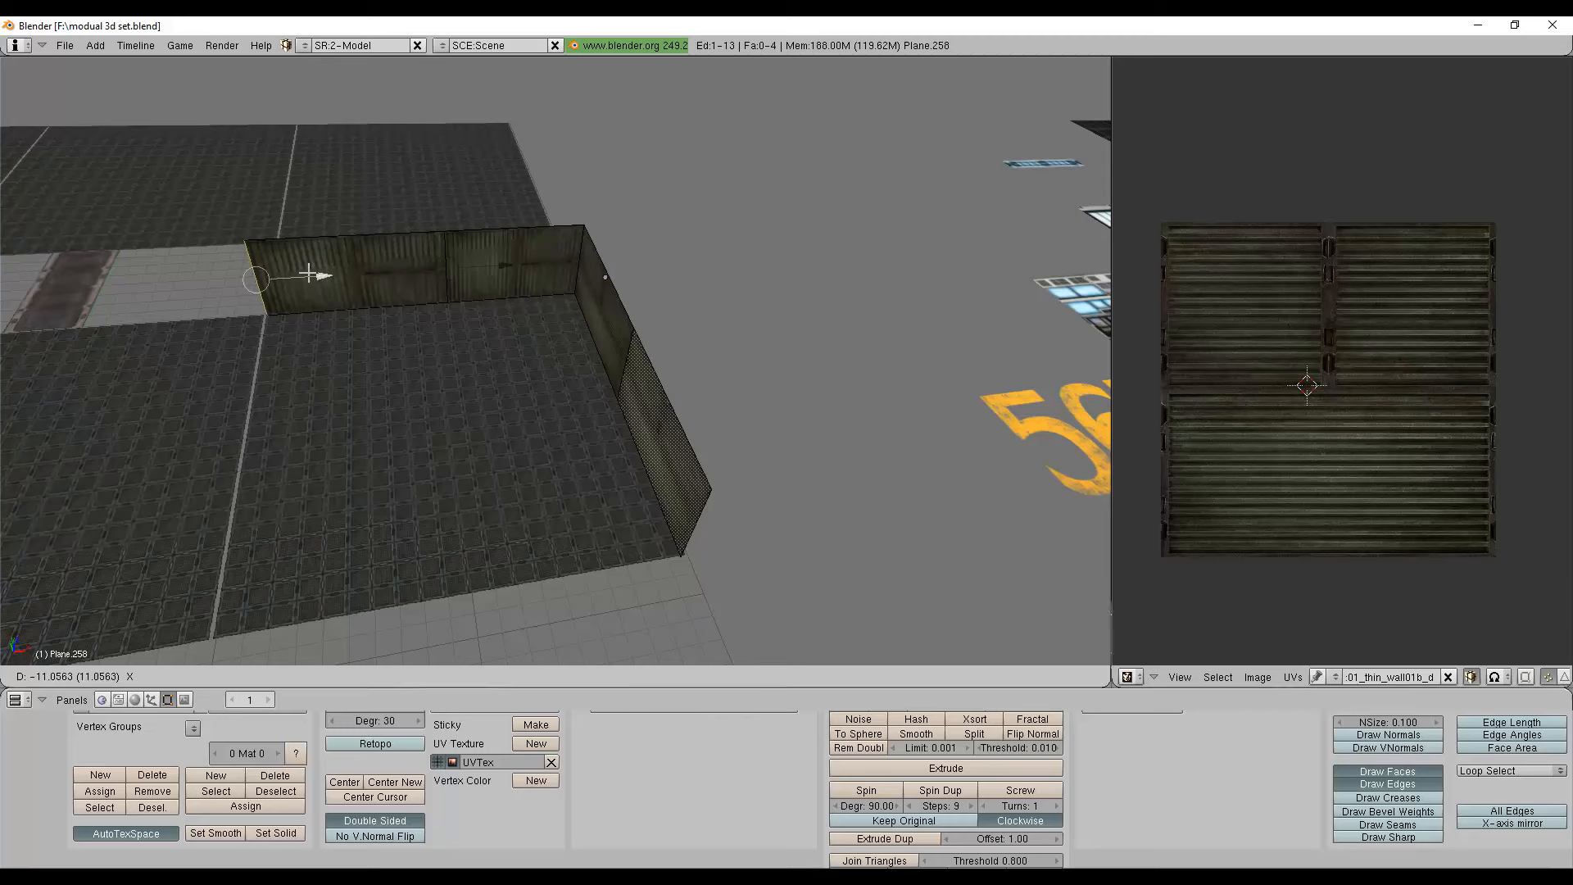
{"action": "left_click", "coordinate": [308, 274]}
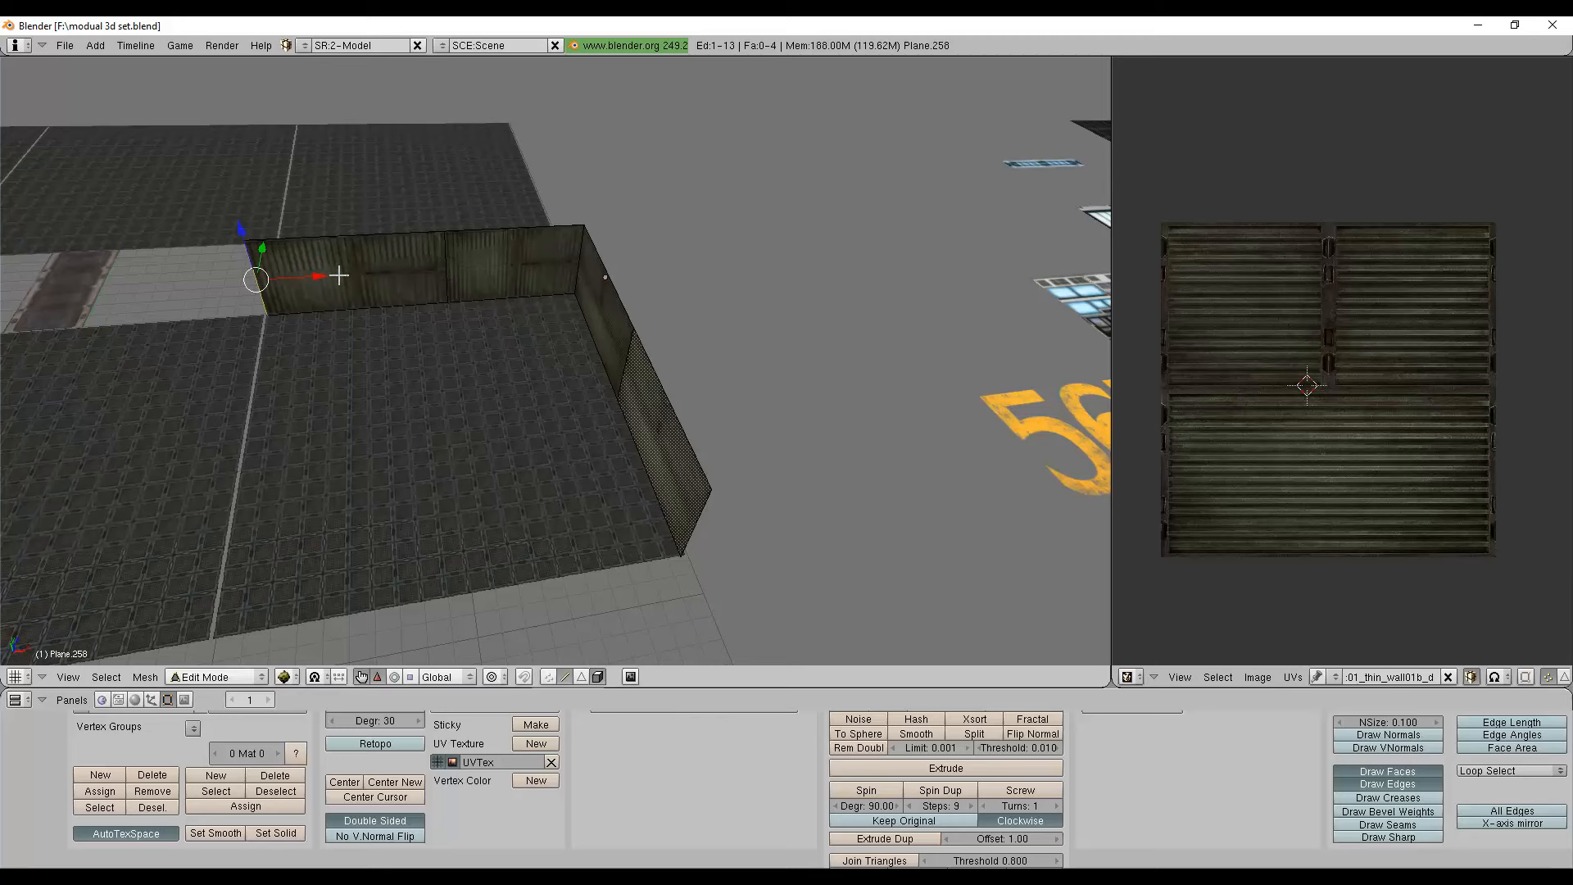
Select both new wall faces along the X side and rotate their UVs by 90 degrees.
{"action": "left_click", "coordinate": [579, 677]}
{"action": "right_click", "coordinate": [352, 267]}
{"action": "right_click", "coordinate": [485, 269], "text": "shift"}
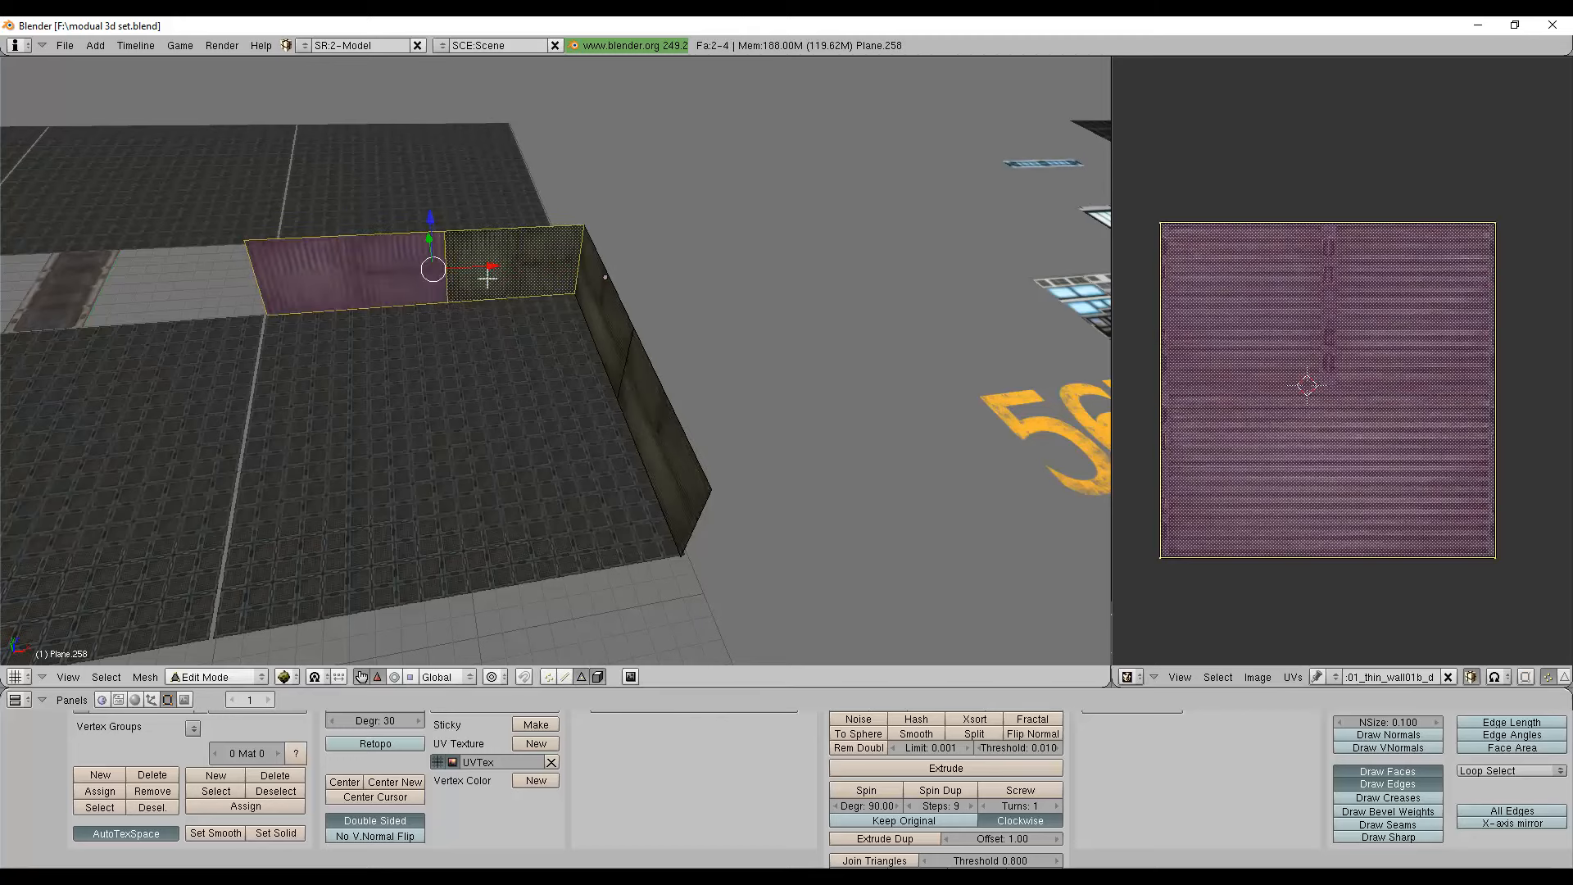
{"action": "type", "text": "r90"}
{"action": "key", "text": "Return"}
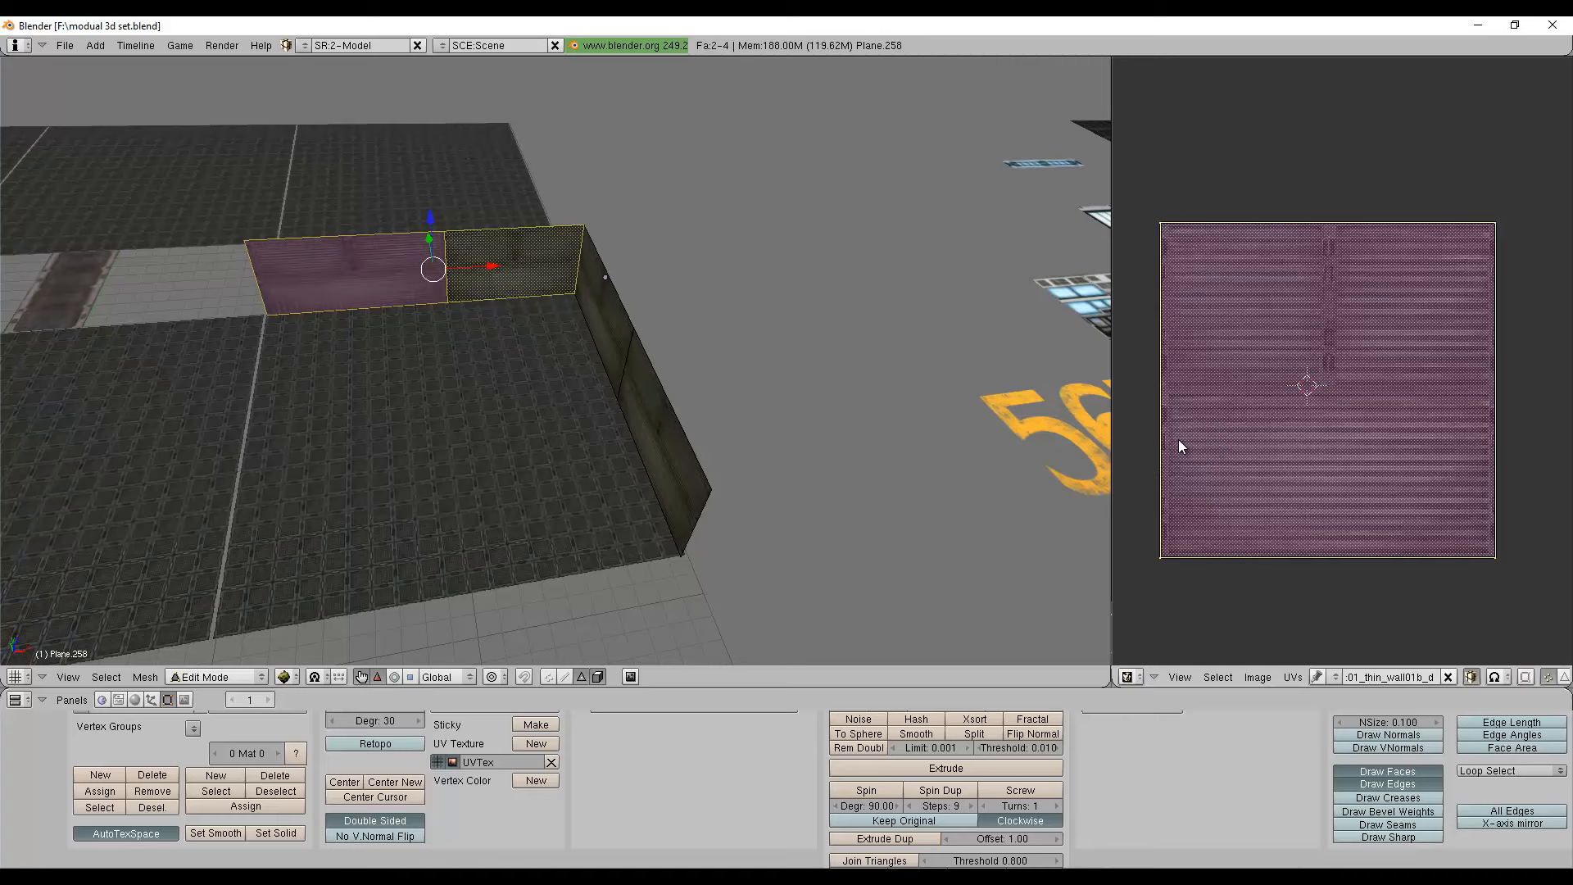
{"action": "scroll", "coordinate": [348, 401], "scroll_direction": "up", "scroll_amount": 3}
{"action": "middle_click_drag", "start_coordinate": [348, 401], "coordinate": [612, 382]}
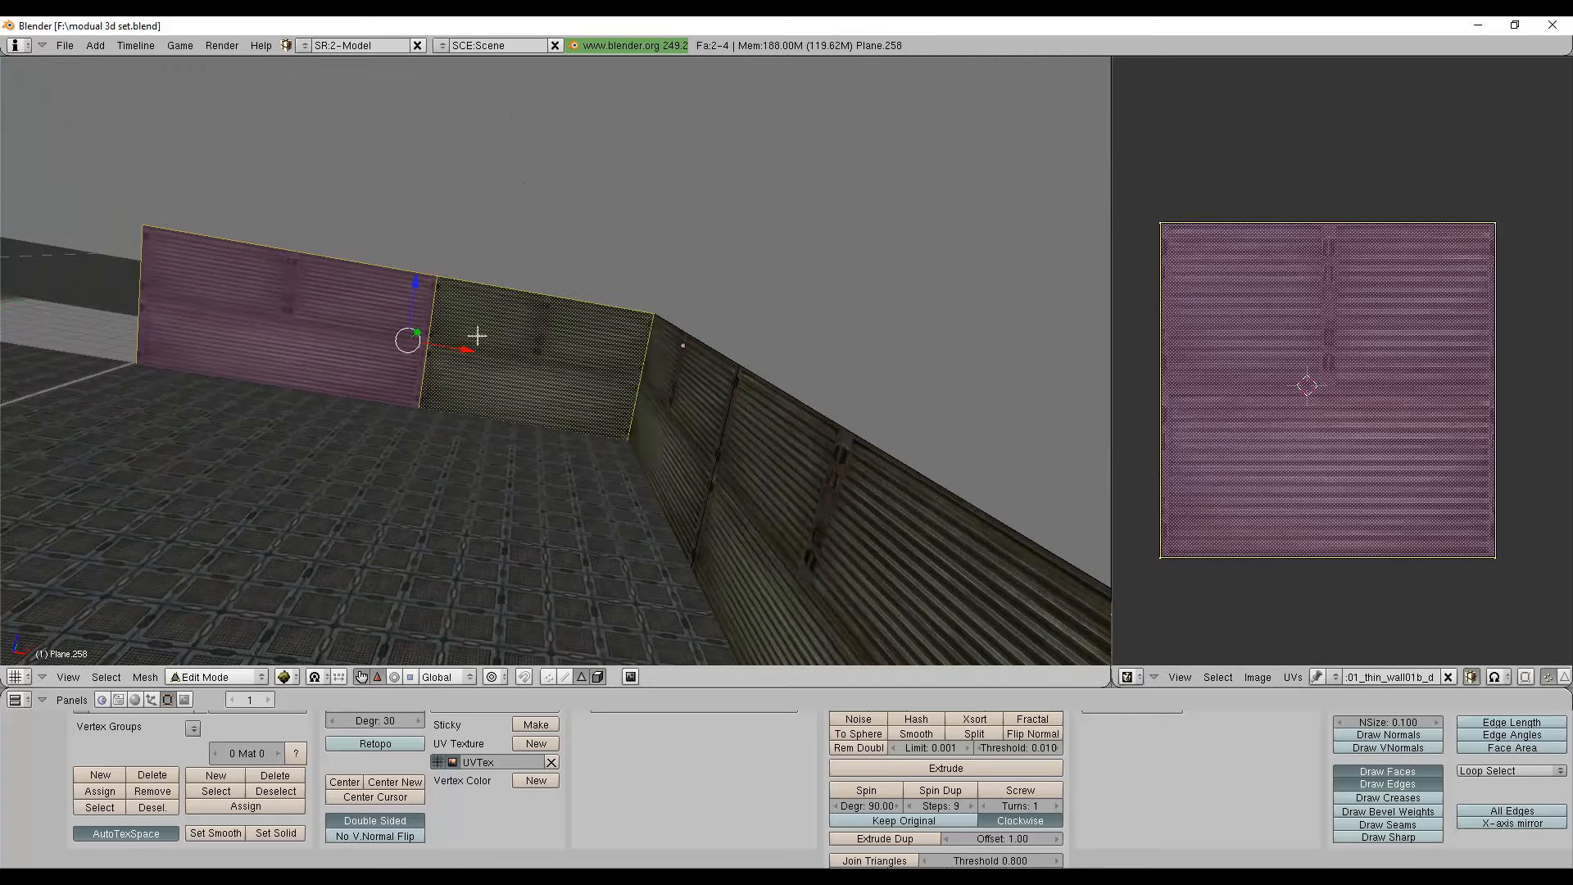
Move the vertical edge shared by the two new wall faces slightly along negative X to even out their widths.
{"action": "right_click", "coordinate": [435, 335]}
{"action": "left_click", "coordinate": [565, 676], "text": "shift"}
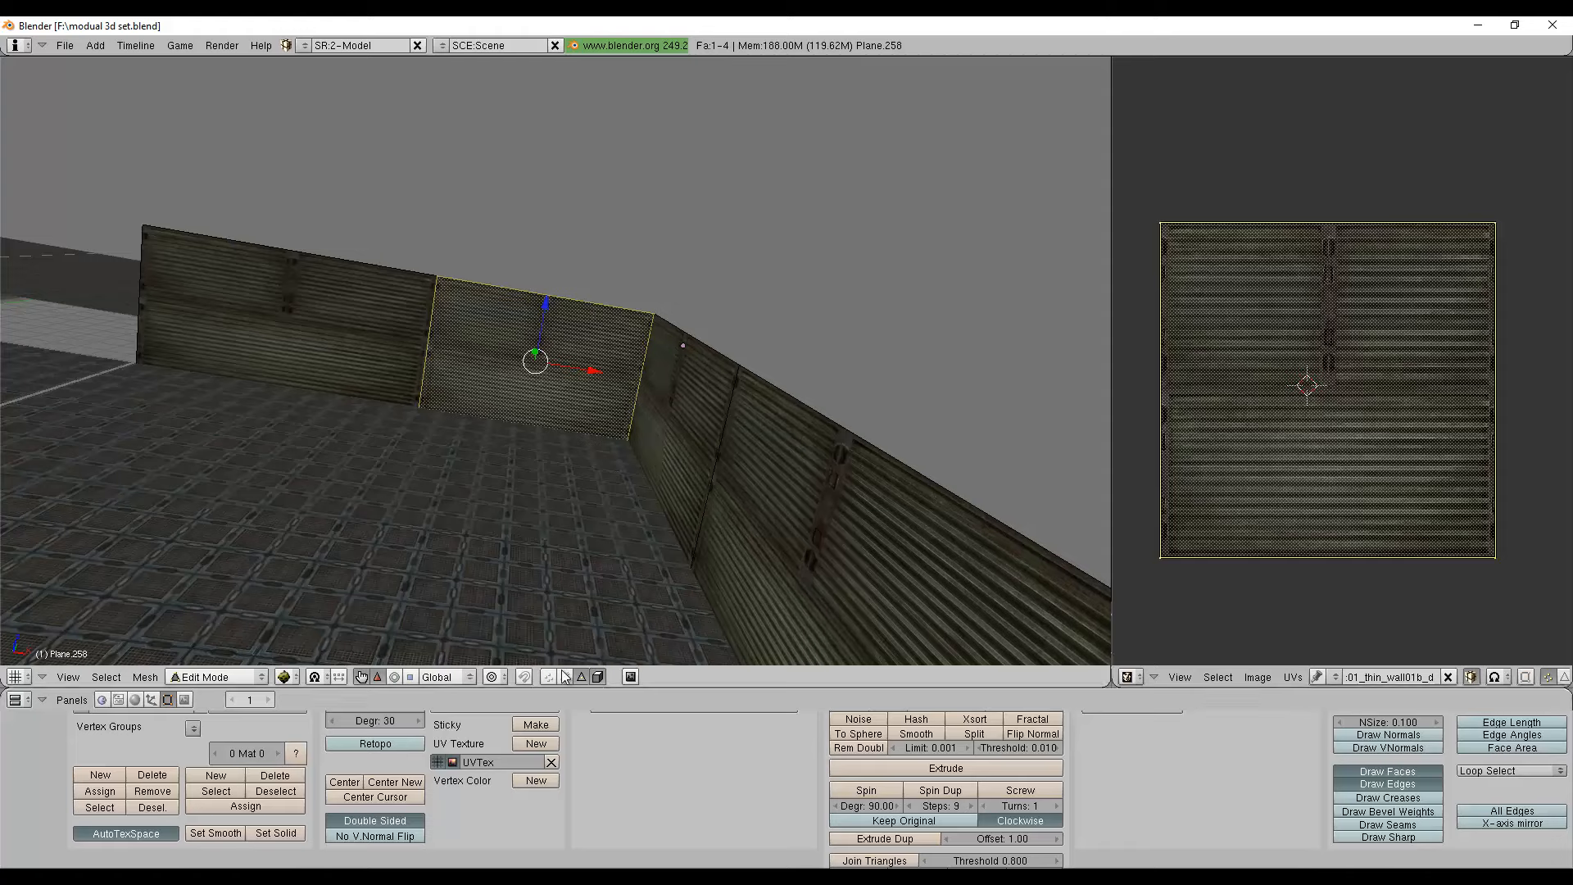
{"action": "right_click", "coordinate": [422, 345]}
{"action": "key", "text": "g"}
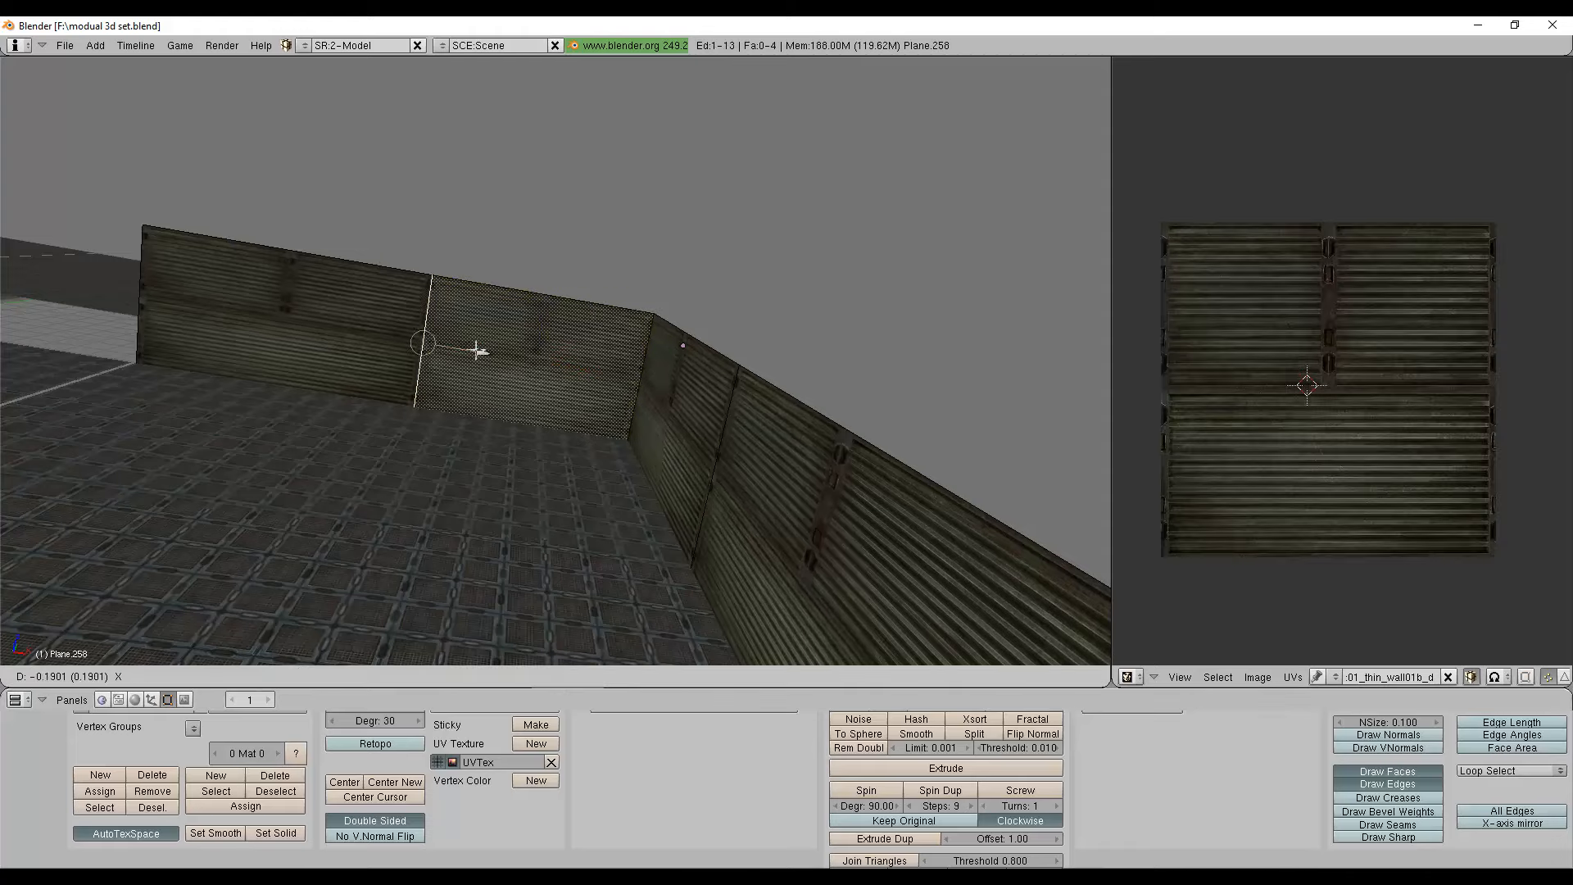
{"action": "key", "text": "x"}
{"action": "left_click", "coordinate": [464, 350]}
Extrude the wall's end edge about 9.4 units along negative X, up to the connecting panel.
{"action": "middle_click_drag", "start_coordinate": [449, 393], "coordinate": [724, 555]}
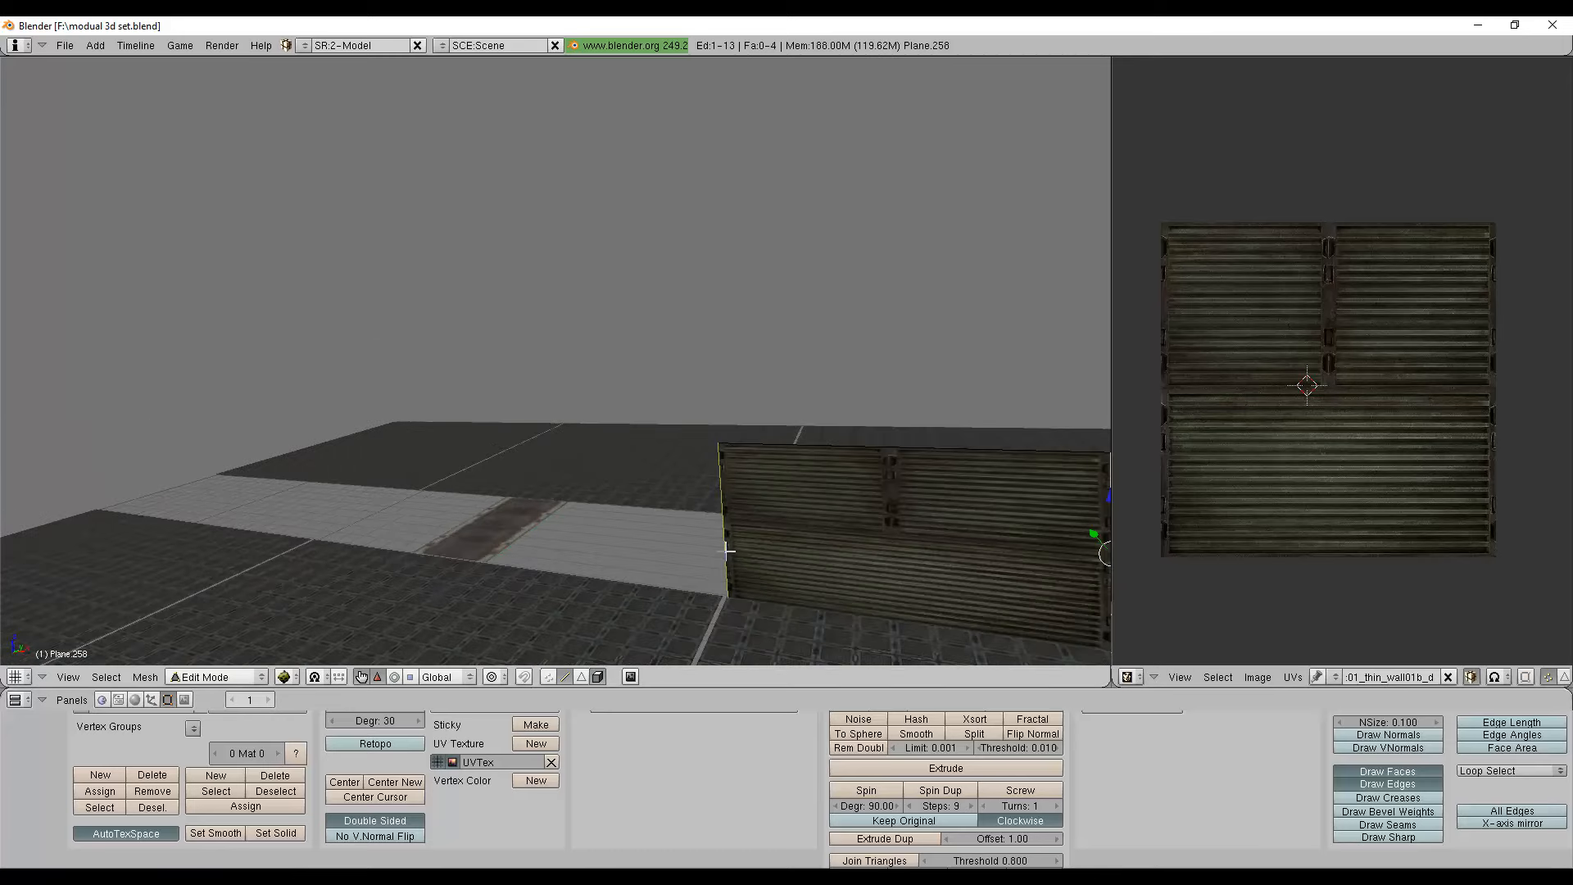
{"action": "key", "text": "w"}
{"action": "left_click", "coordinate": [751, 537]}
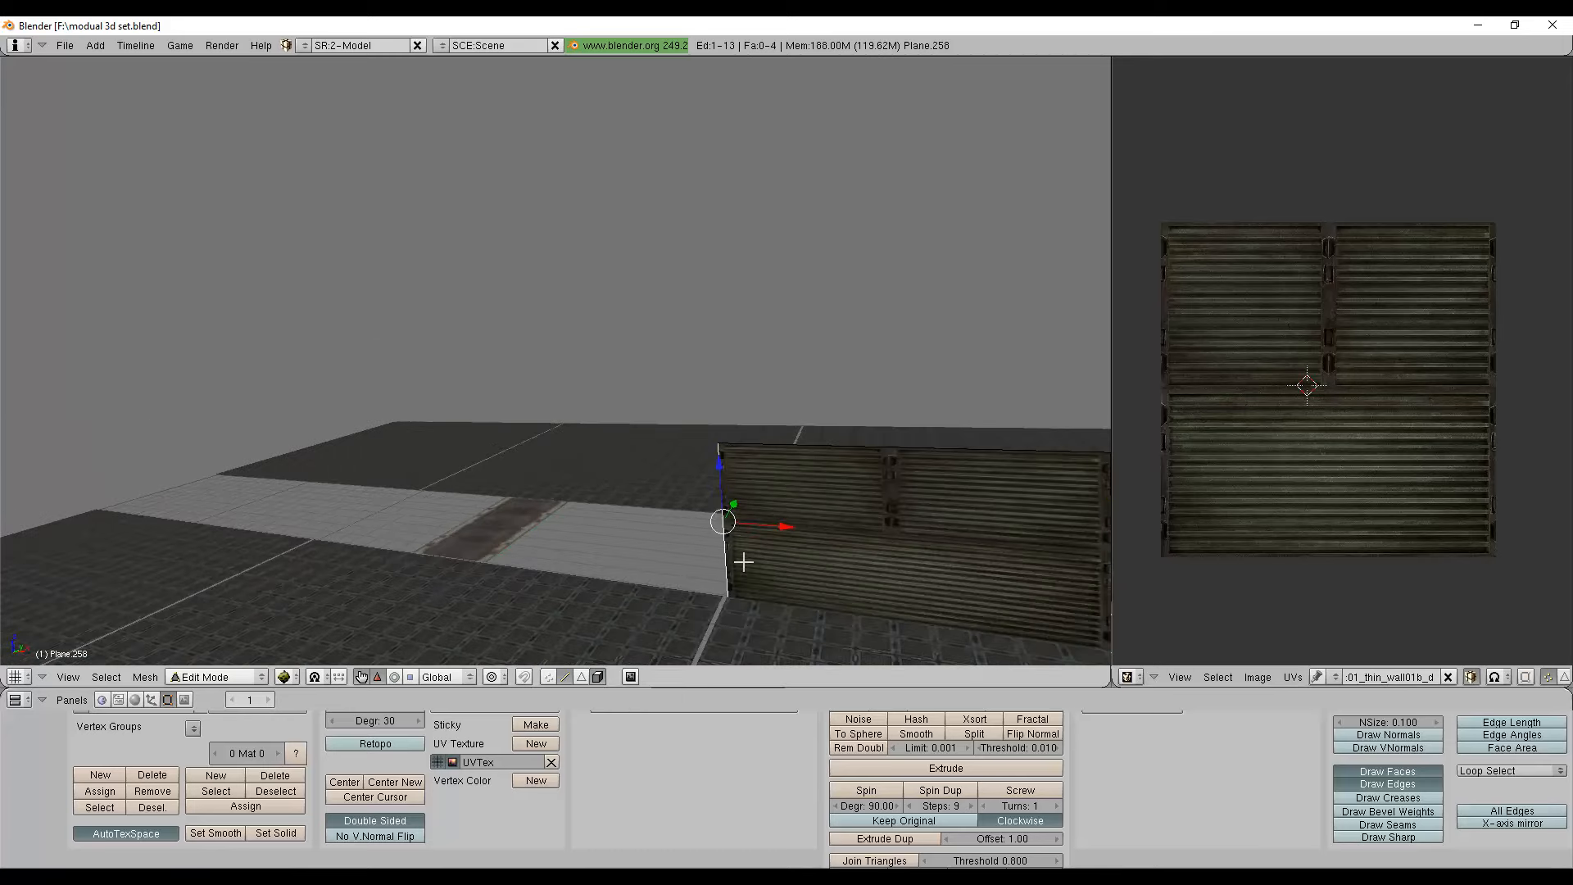
{"action": "key", "text": "e"}
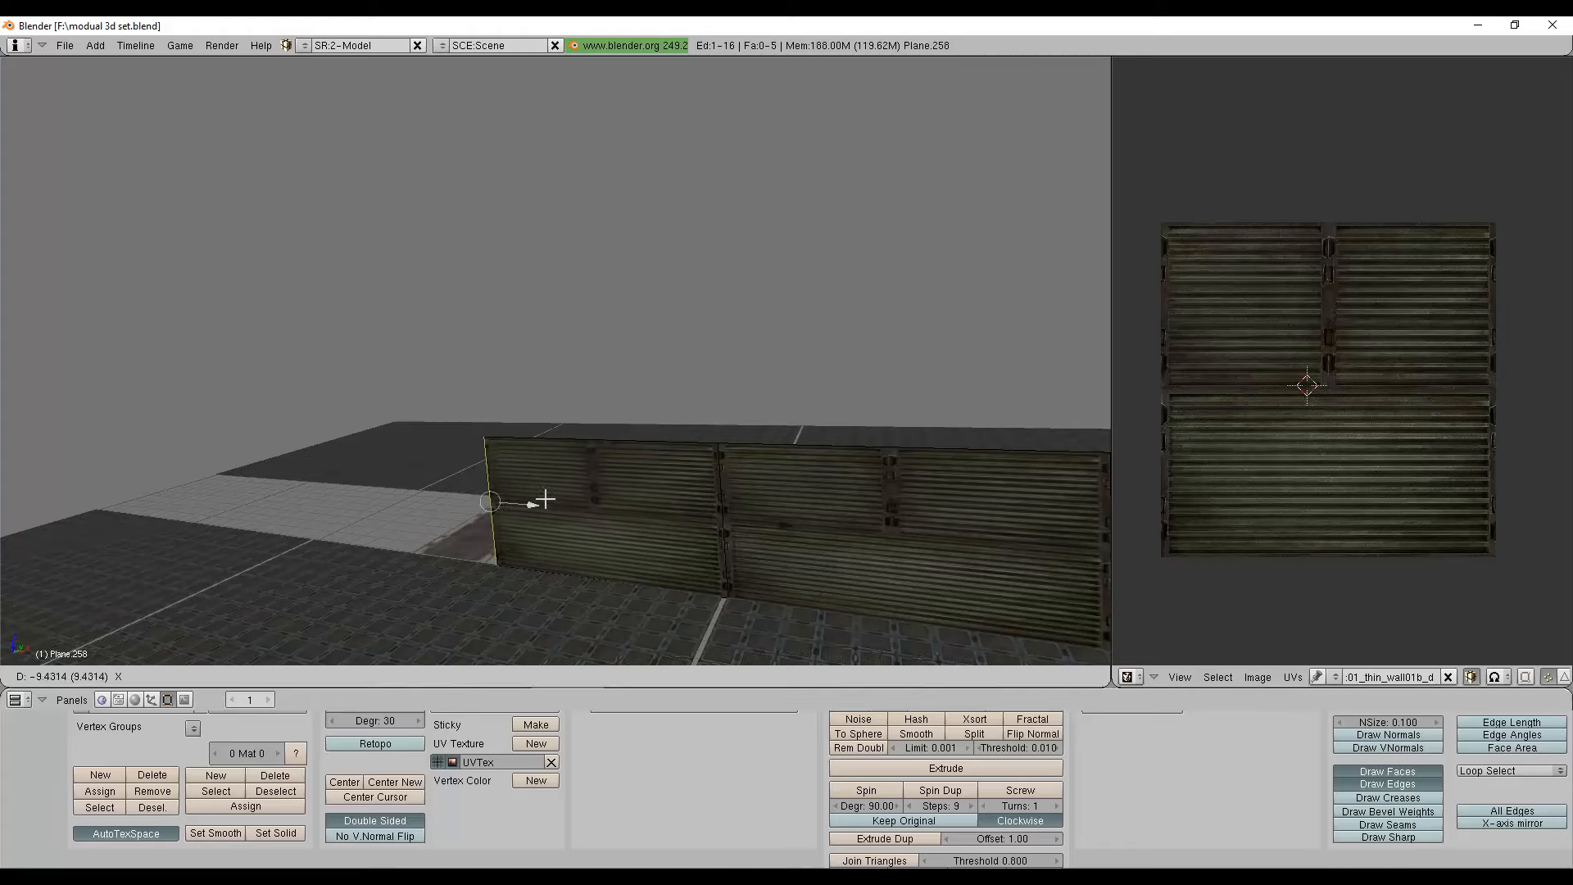
{"action": "left_click", "coordinate": [541, 501]}
{"action": "middle_click_drag", "start_coordinate": [541, 502], "coordinate": [806, 339]}
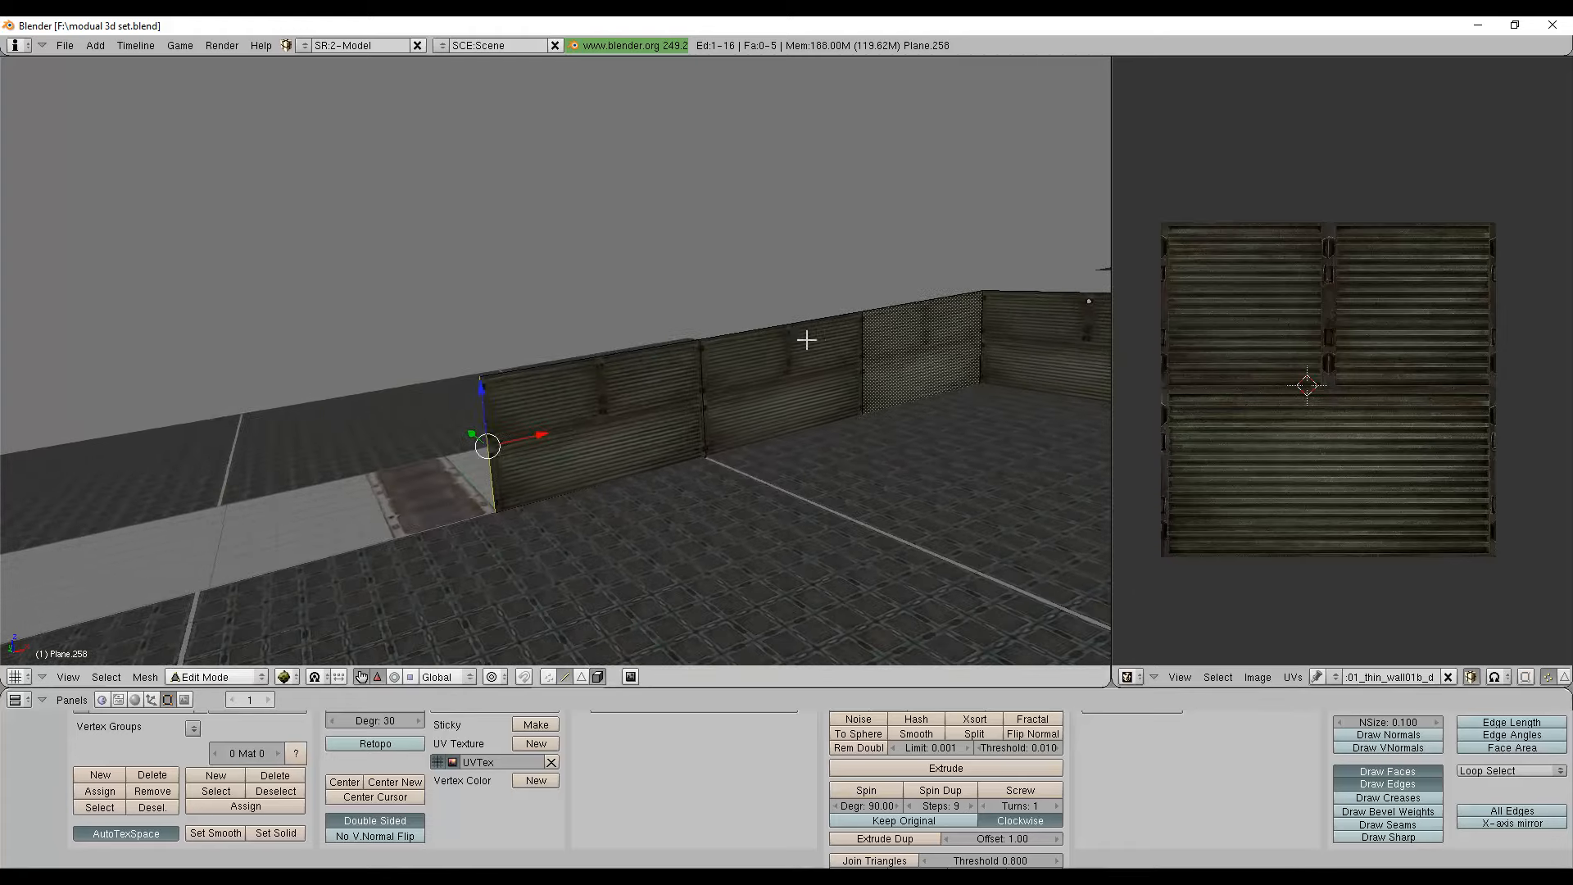
Duplicate the last wall face along negative X to the far side of the connecting panel, leaving a doorway gap.
{"action": "left_click", "coordinate": [581, 677]}
{"action": "right_click", "coordinate": [602, 467]}
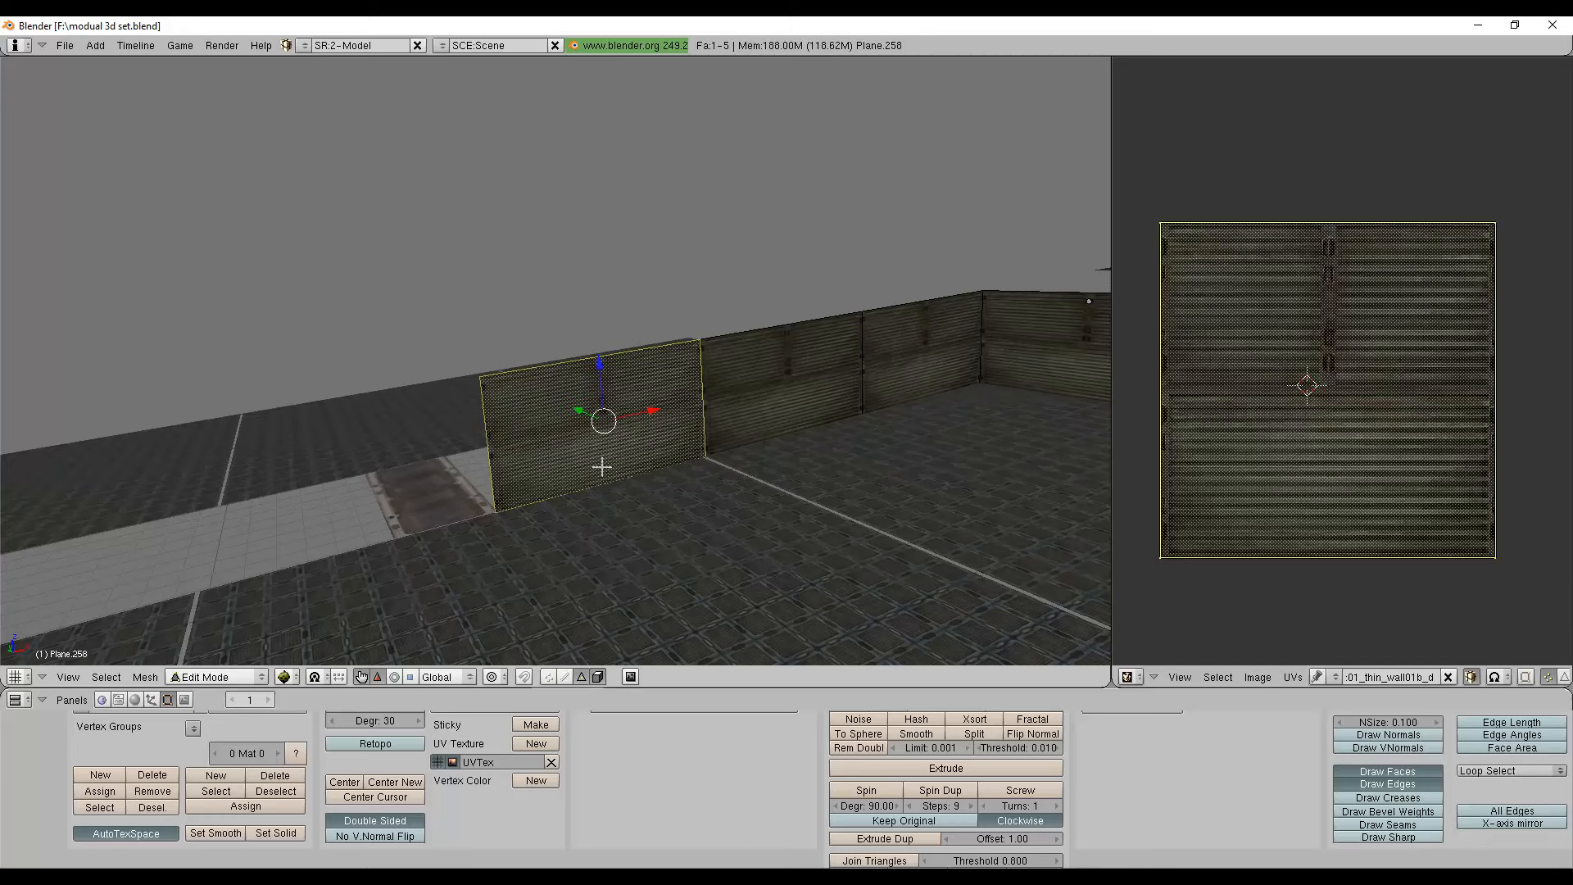
{"action": "key", "text": "shift+d"}
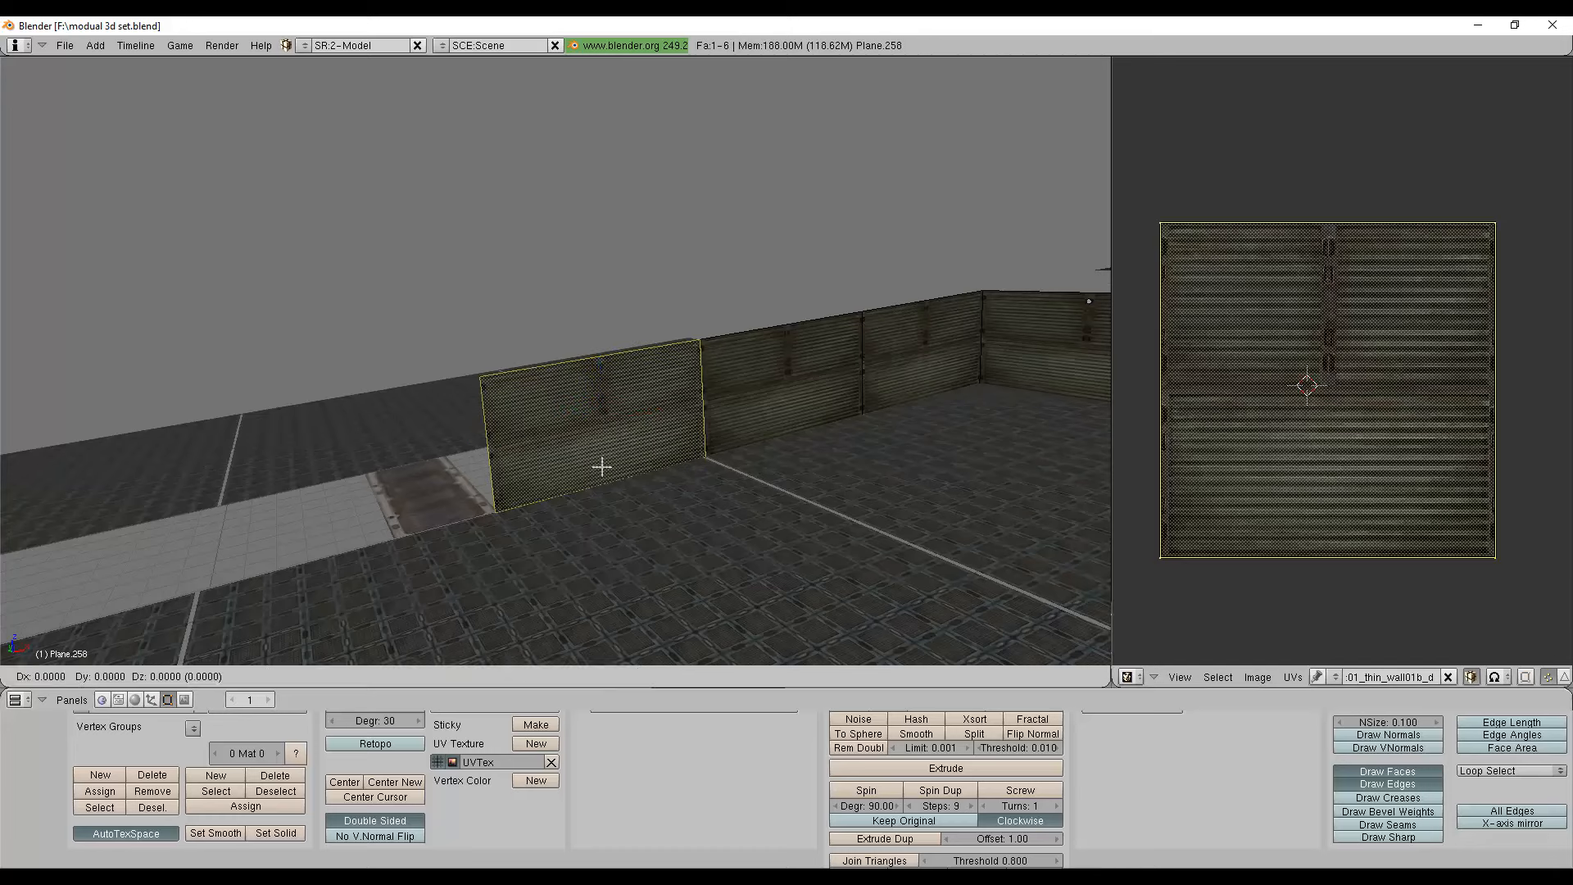
{"action": "key", "text": "x"}
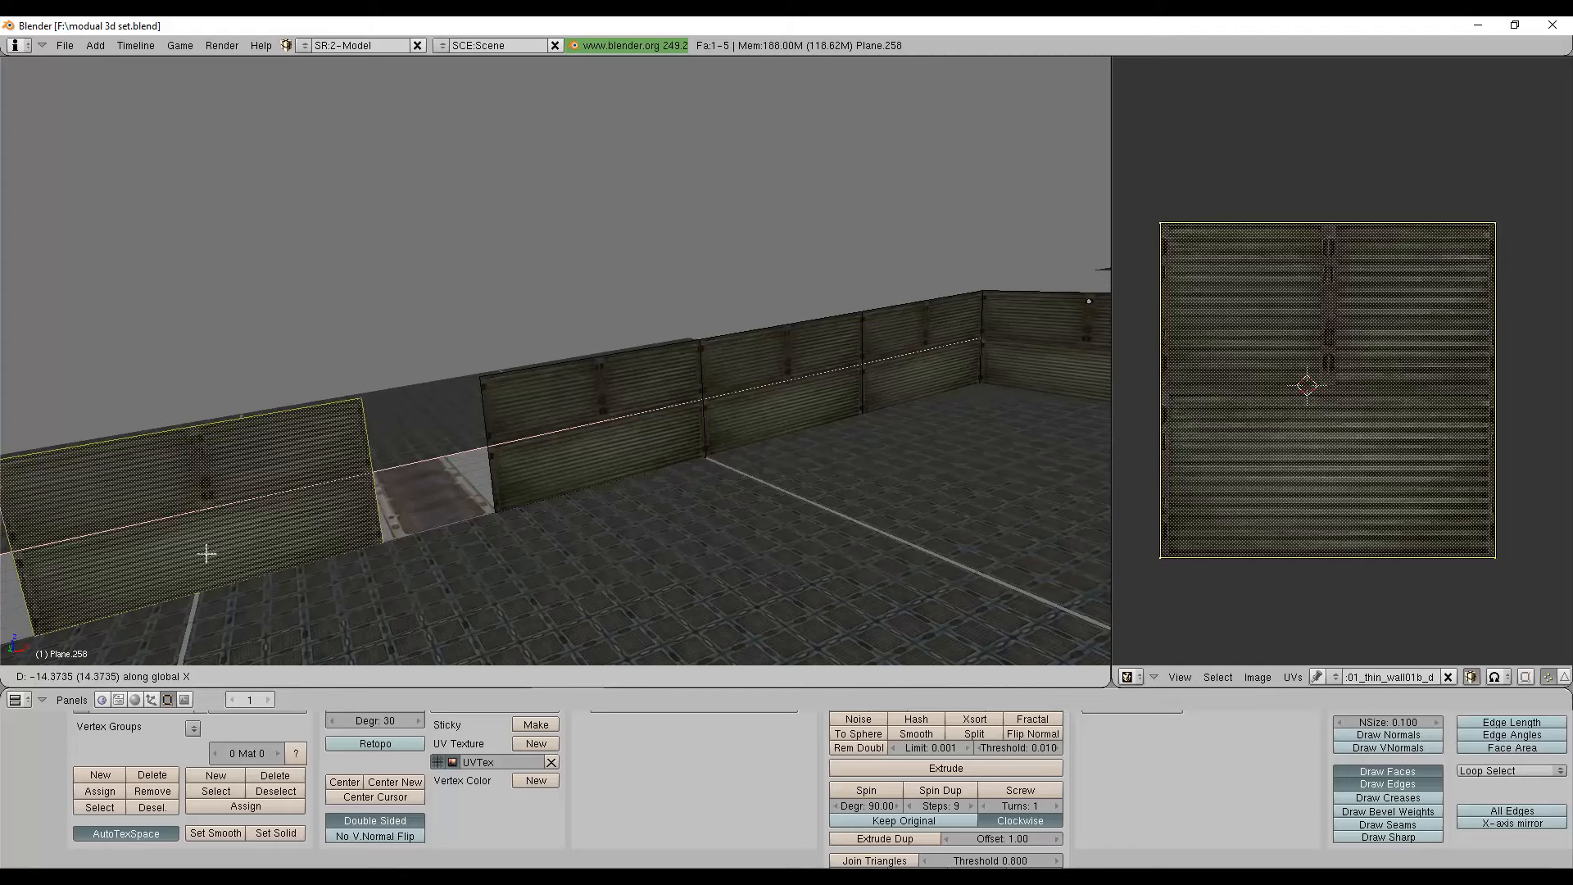
{"action": "left_click", "coordinate": [220, 529]}
{"action": "middle_click_drag", "start_coordinate": [220, 529], "coordinate": [513, 390]}
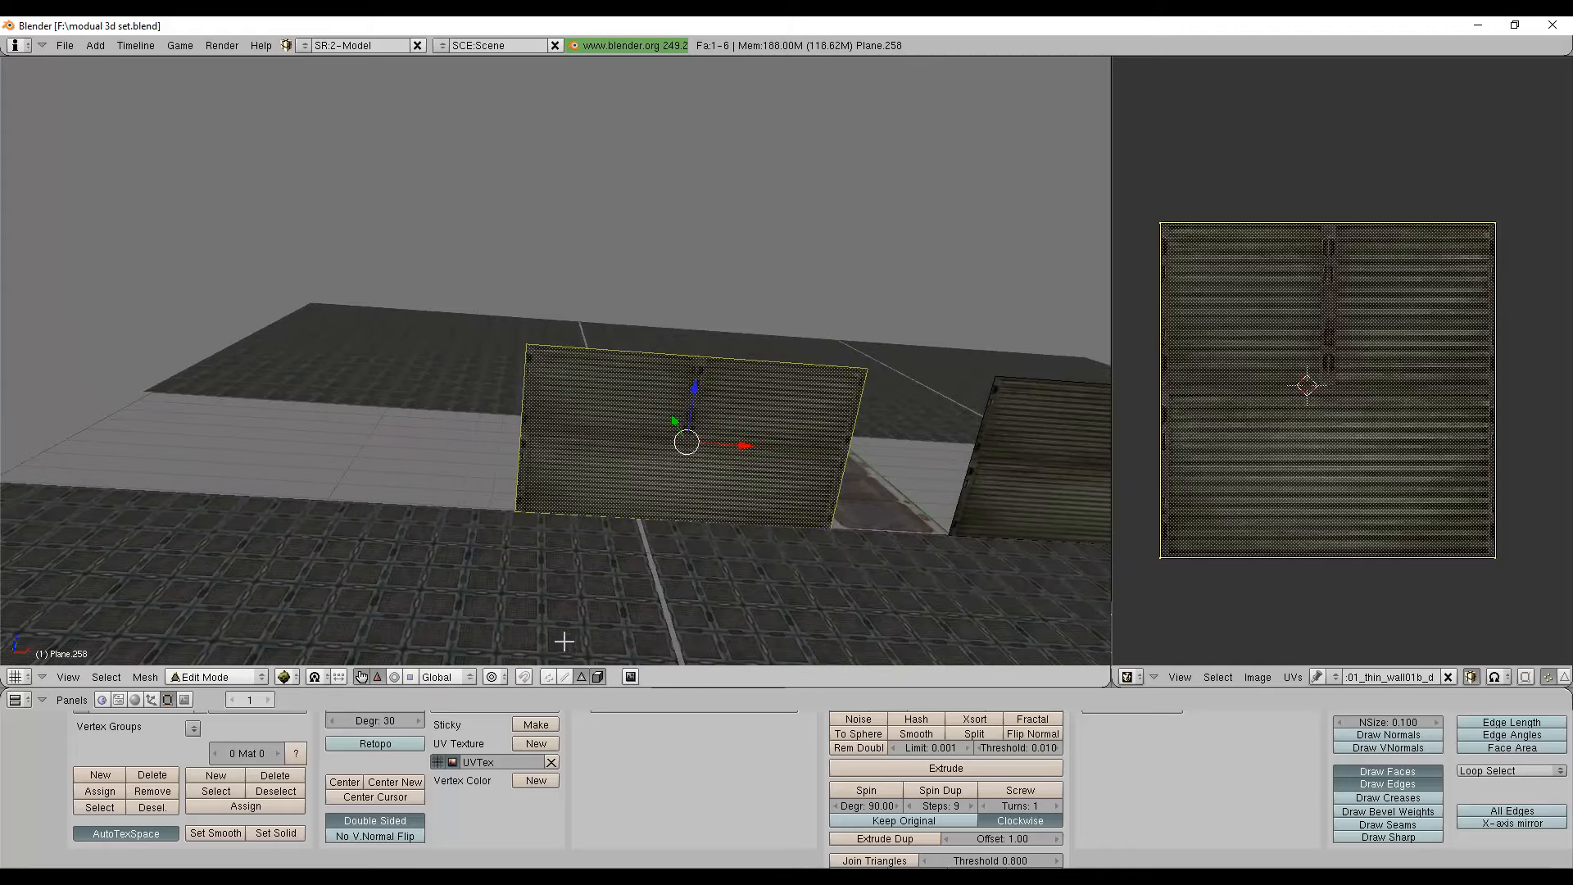
Extrude the duplicated wall face's outer vertical edge twice along negative X until it reaches the floor's far corner.
{"action": "left_click", "coordinate": [565, 680]}
{"action": "right_click", "coordinate": [509, 439]}
{"action": "middle_click_drag", "start_coordinate": [537, 233], "coordinate": [622, 320]}
{"action": "key", "text": "e"}
{"action": "left_click", "coordinate": [646, 333]}
{"action": "left_click_drag", "start_coordinate": [627, 434], "coordinate": [334, 431]}
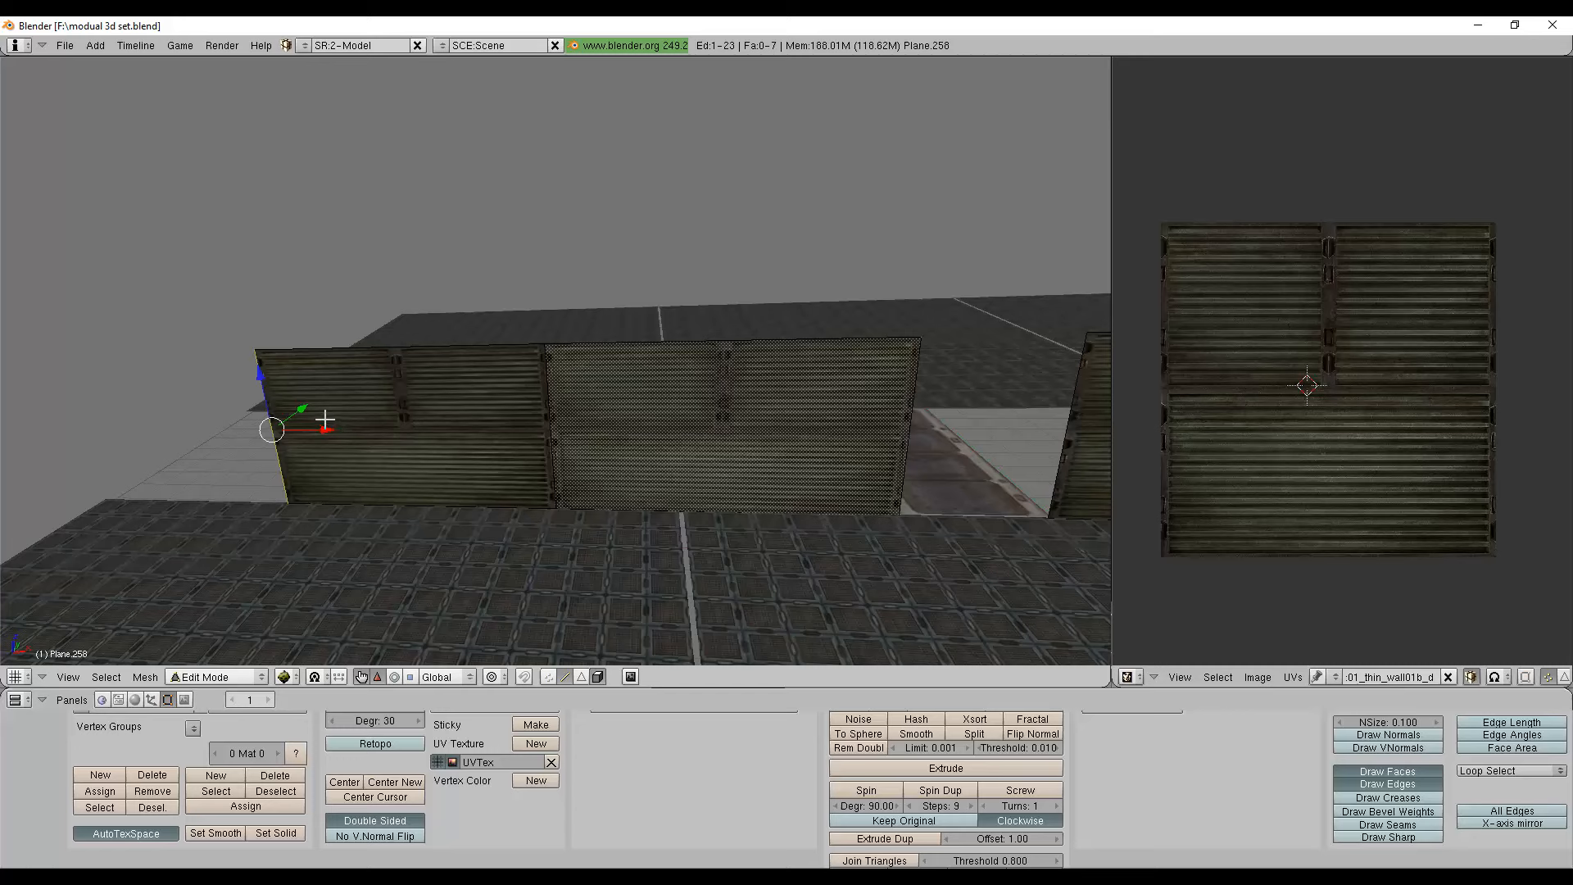
{"action": "left_click_drag", "start_coordinate": [325, 428], "coordinate": [148, 404]}
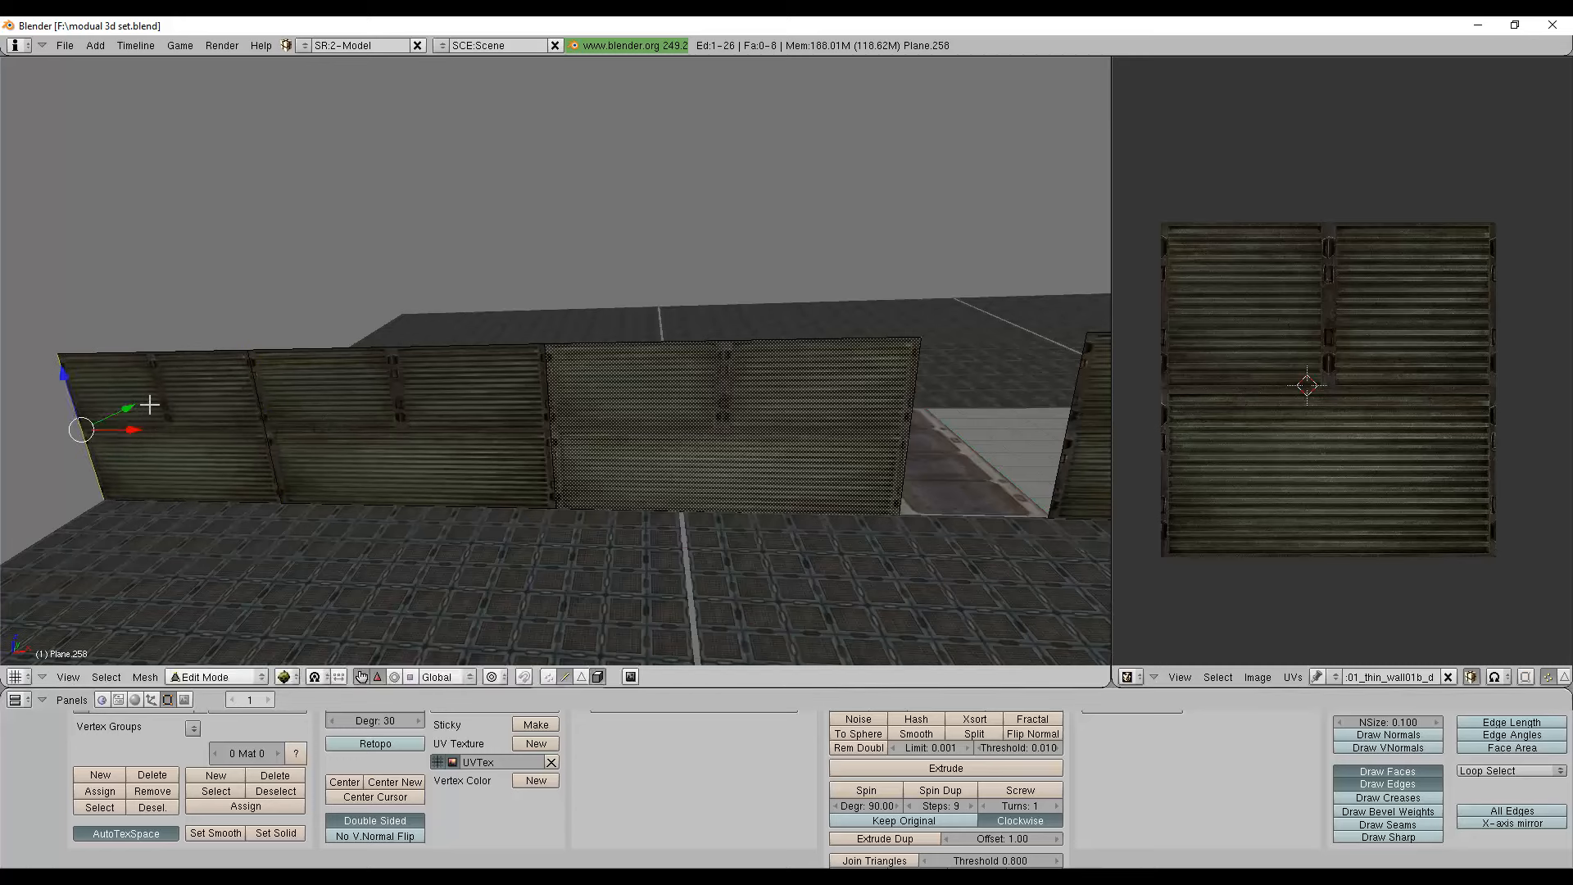
{"action": "middle_click_drag", "start_coordinate": [263, 471], "coordinate": [456, 383]}
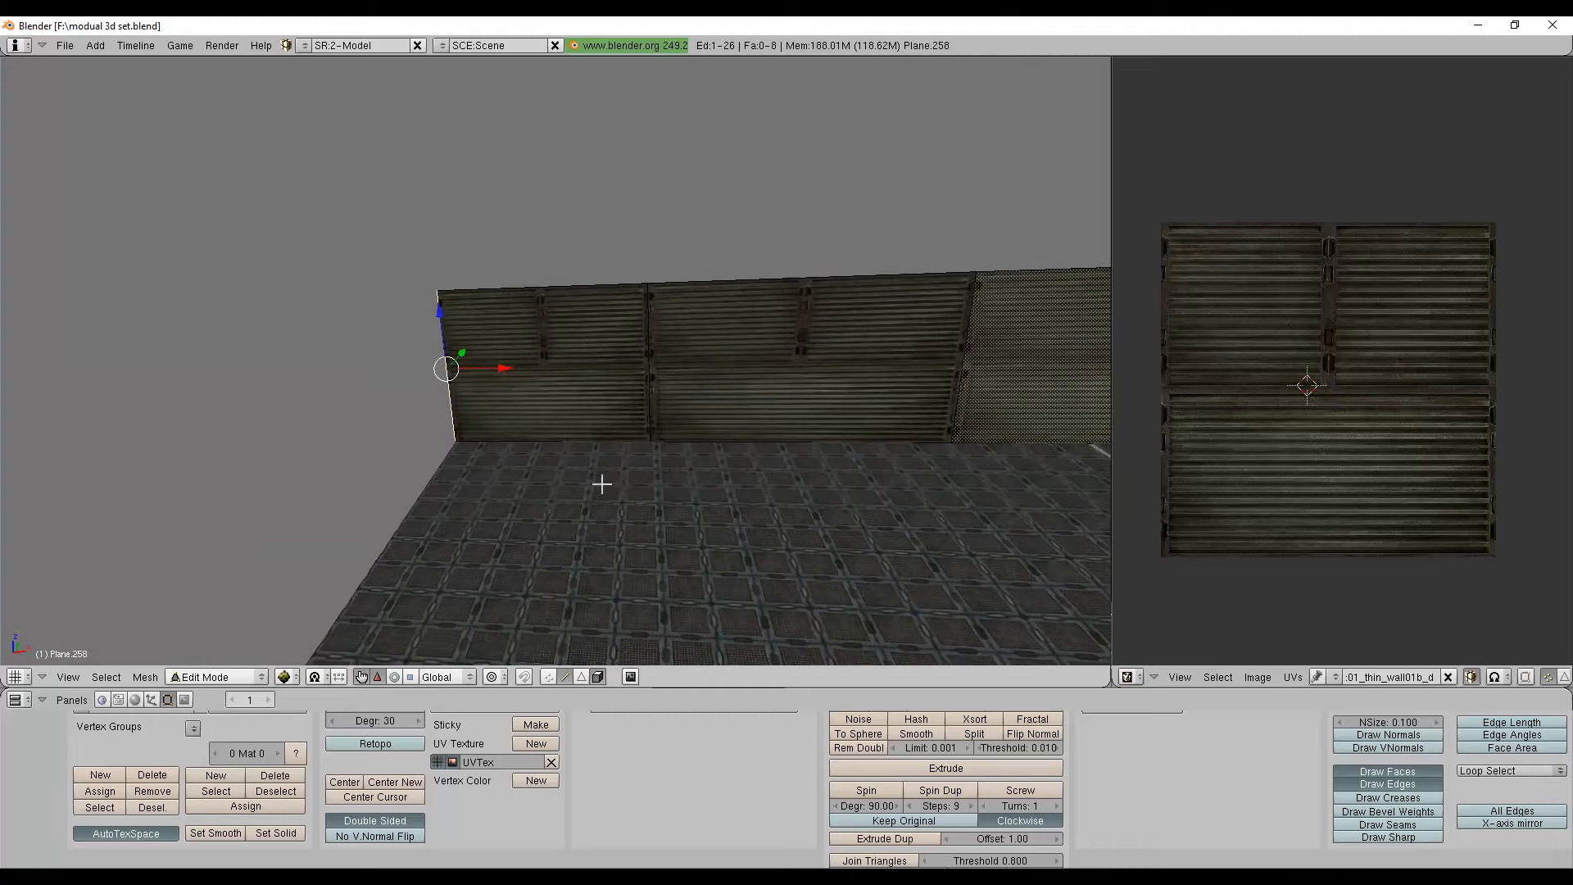
Extrude the wall's end edge twice along negative Y across the floor's short side to the next corner.
{"action": "middle_click_drag", "start_coordinate": [603, 484], "coordinate": [685, 260]}
{"action": "key", "text": "e"}
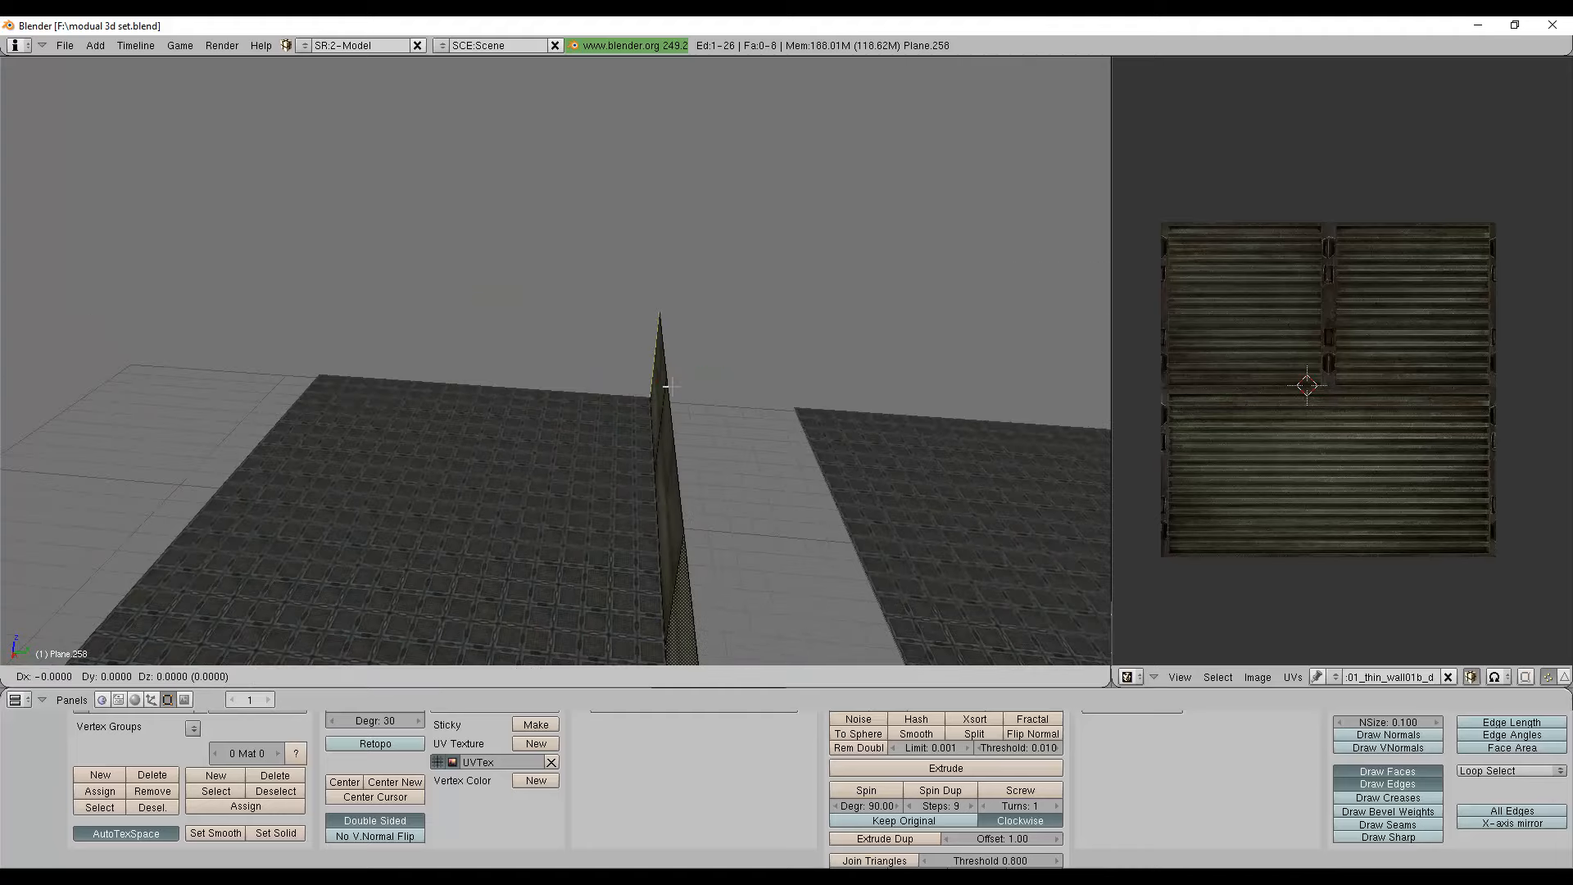
{"action": "right_click", "coordinate": [685, 262]}
{"action": "key", "text": "g"}
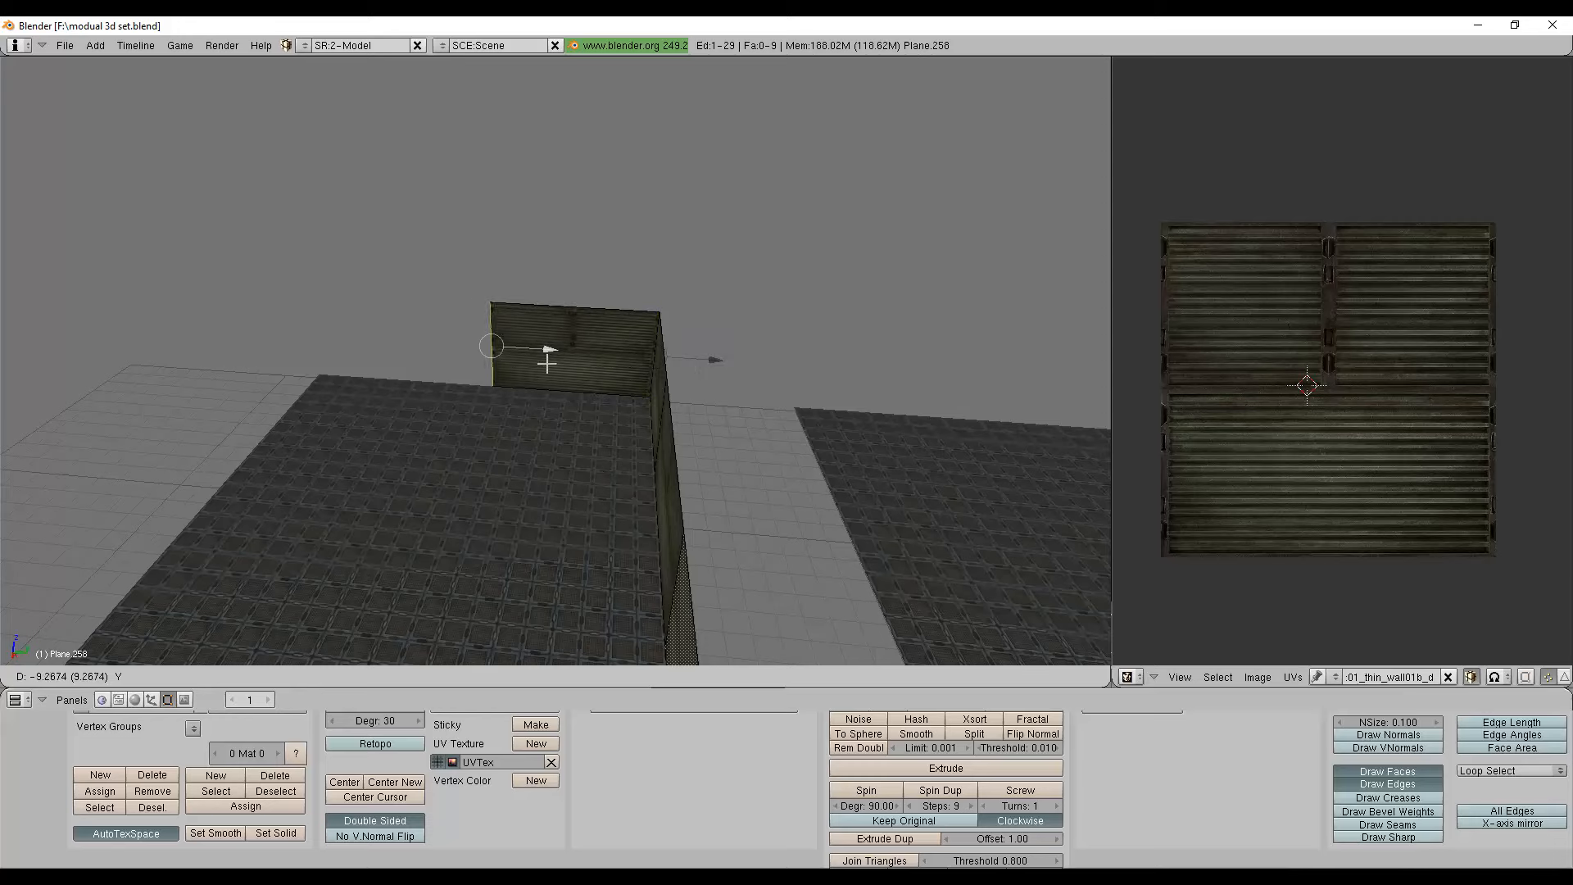
{"action": "right_click", "coordinate": [534, 362]}
{"action": "left_click_drag", "start_coordinate": [534, 347], "coordinate": [362, 341]}
{"action": "middle_click_drag", "start_coordinate": [362, 341], "coordinate": [528, 239]}
{"action": "middle_click_drag", "start_coordinate": [704, 388], "coordinate": [547, 253]}
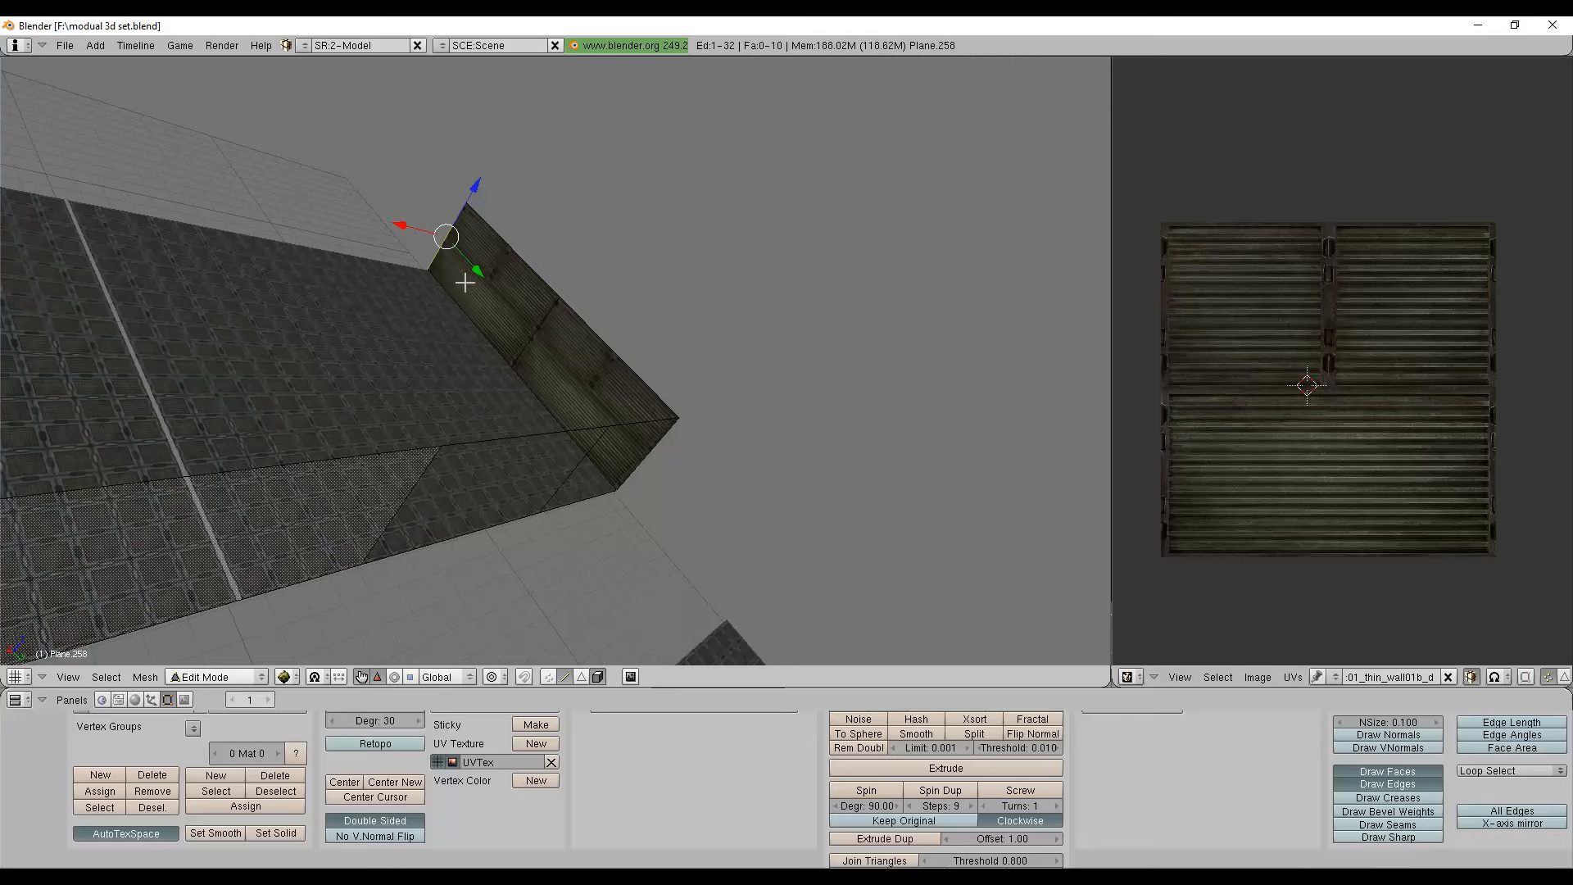
{"action": "middle_click_drag", "start_coordinate": [471, 287], "coordinate": [985, 253]}
{"action": "middle_click_drag", "start_coordinate": [823, 182], "coordinate": [755, 288], "text": "shift"}
Move the near room wall's vertical doorway edge about 3.8 units along negative X to meet the connecting panel's side.
{"action": "scroll", "coordinate": [754, 288], "scroll_direction": "up", "scroll_amount": 3}
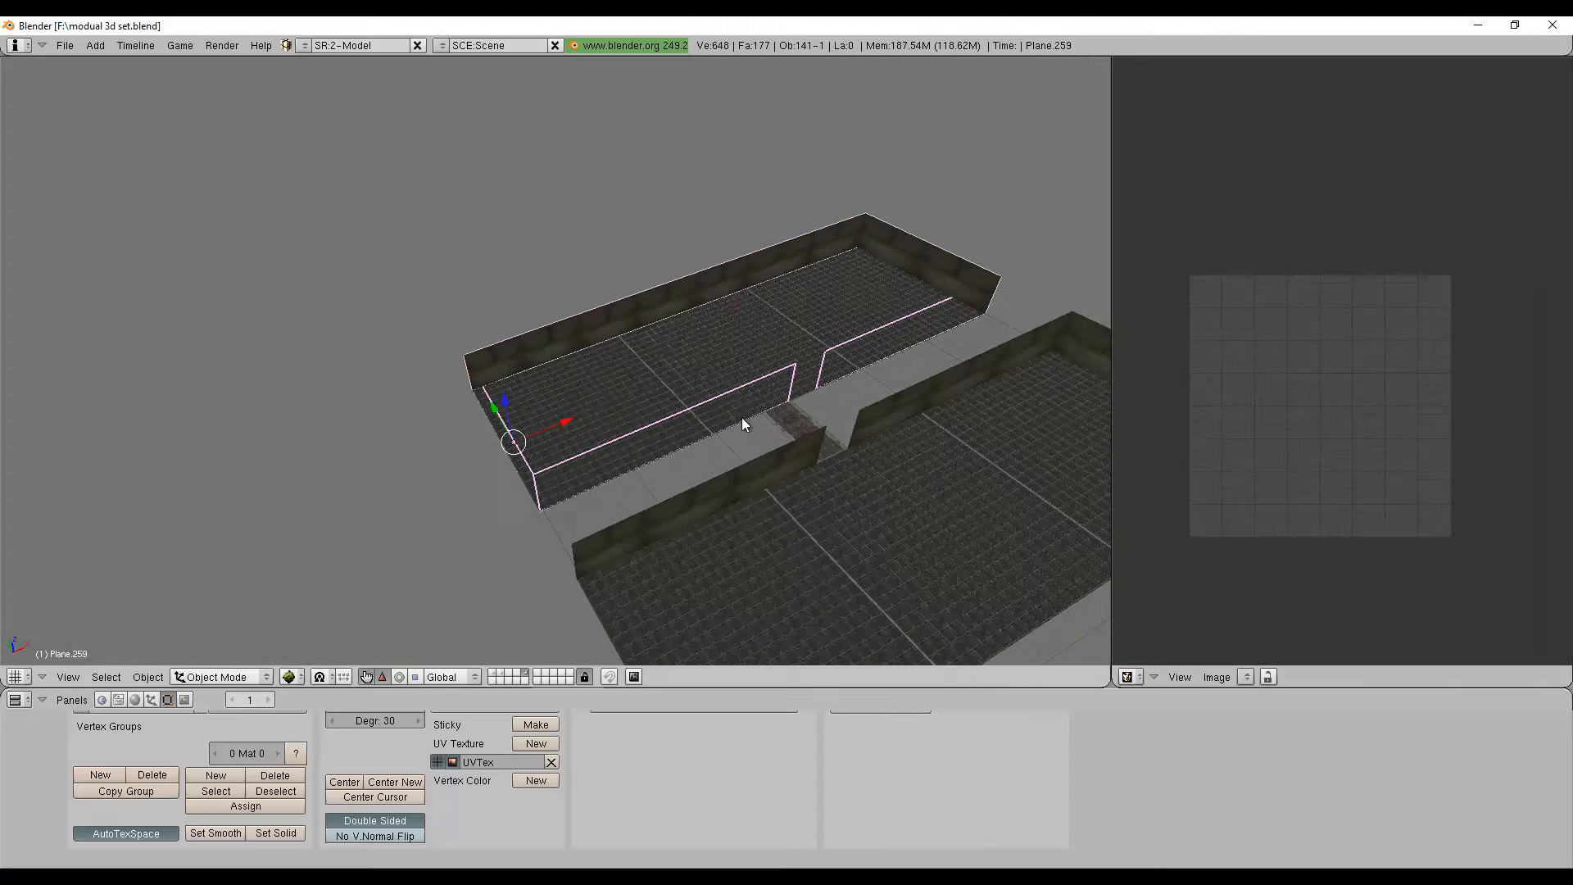
{"action": "mouse_move", "coordinate": [741, 416]}
{"action": "middle_mouse_down"}
{"action": "mouse_move", "coordinate": [961, 501]}
{"action": "mouse_move", "coordinate": [902, 504]}
{"action": "mouse_move", "coordinate": [755, 440]}
{"action": "middle_mouse_up"}
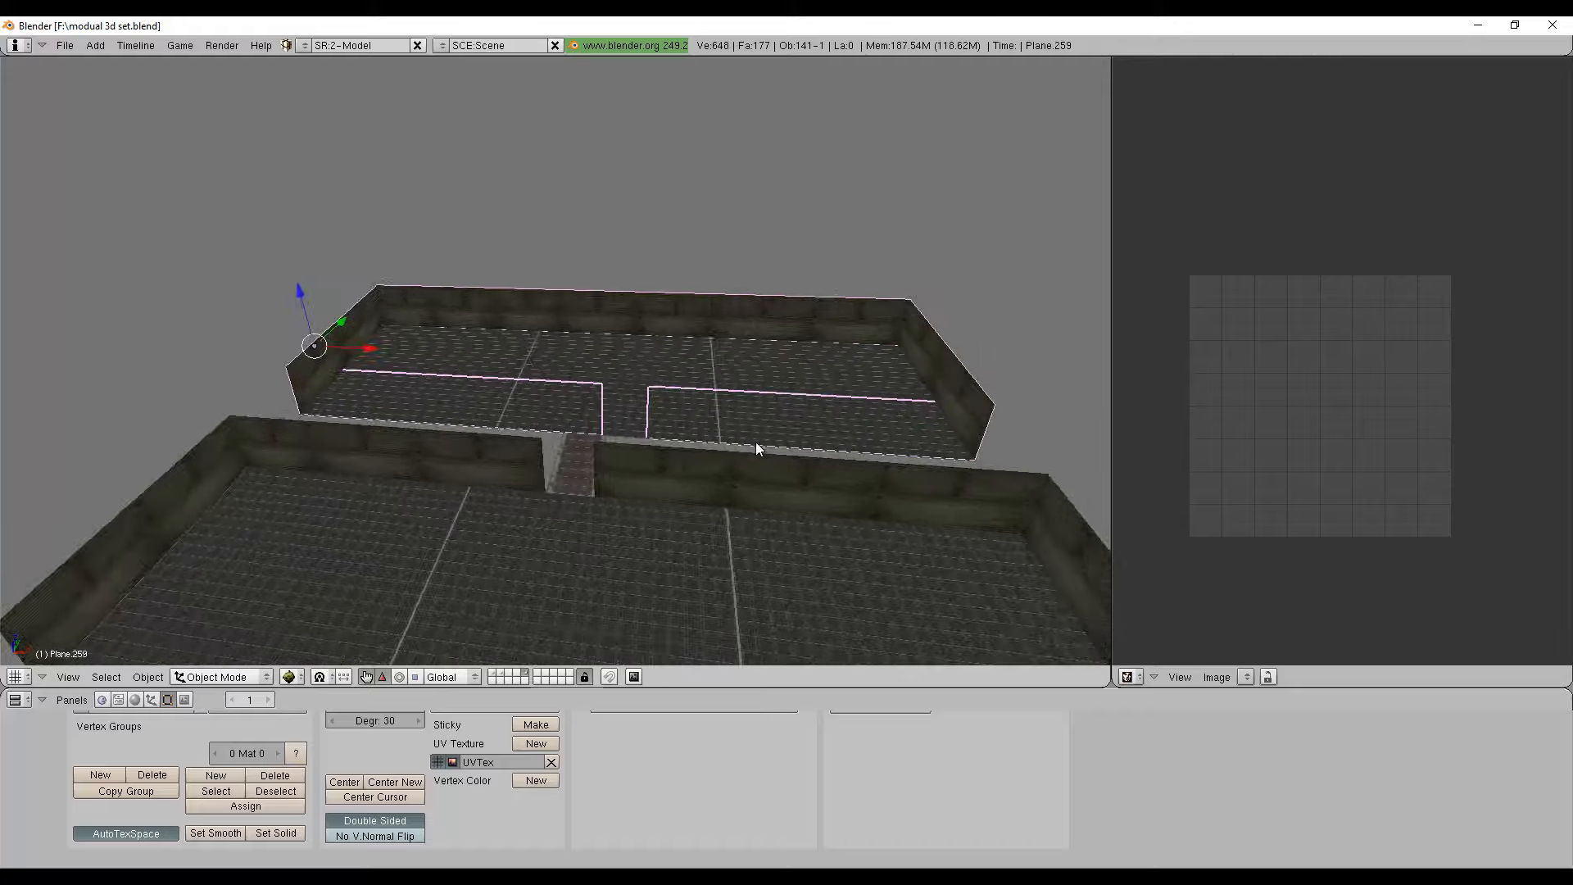
{"action": "scroll", "coordinate": [680, 443], "scroll_direction": "up", "scroll_amount": 4}
{"action": "middle_click_drag", "start_coordinate": [796, 508], "coordinate": [517, 541]}
{"action": "right_click", "coordinate": [451, 503]}
{"action": "key", "text": "Tab"}
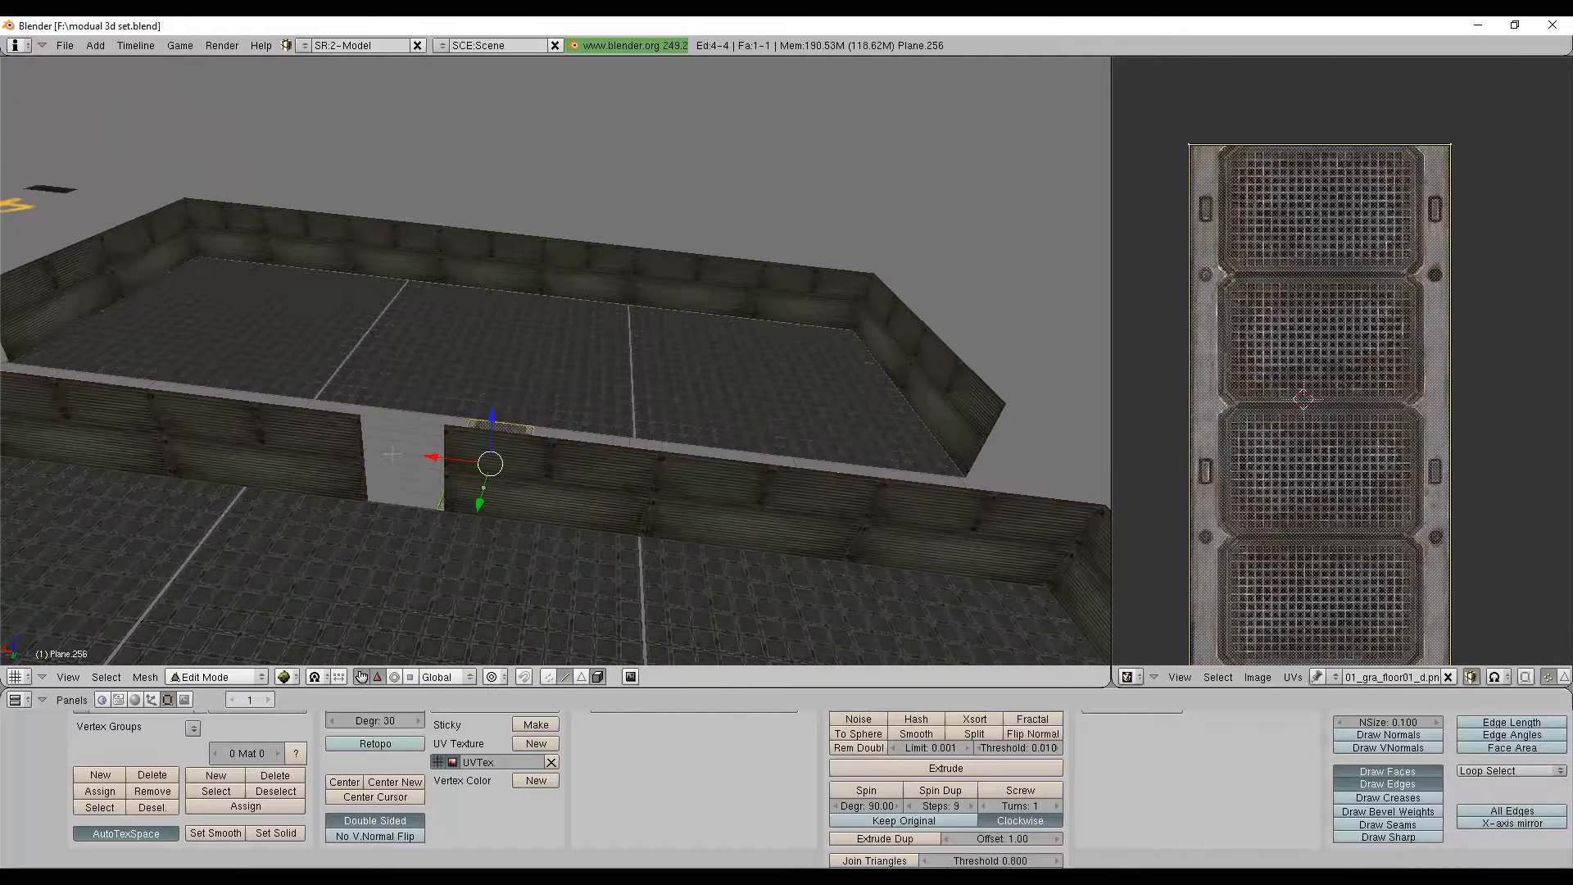
{"action": "key", "text": "Tab"}
{"action": "right_click", "coordinate": [528, 468]}
{"action": "key", "text": "Tab"}
{"action": "right_click", "coordinate": [451, 466]}
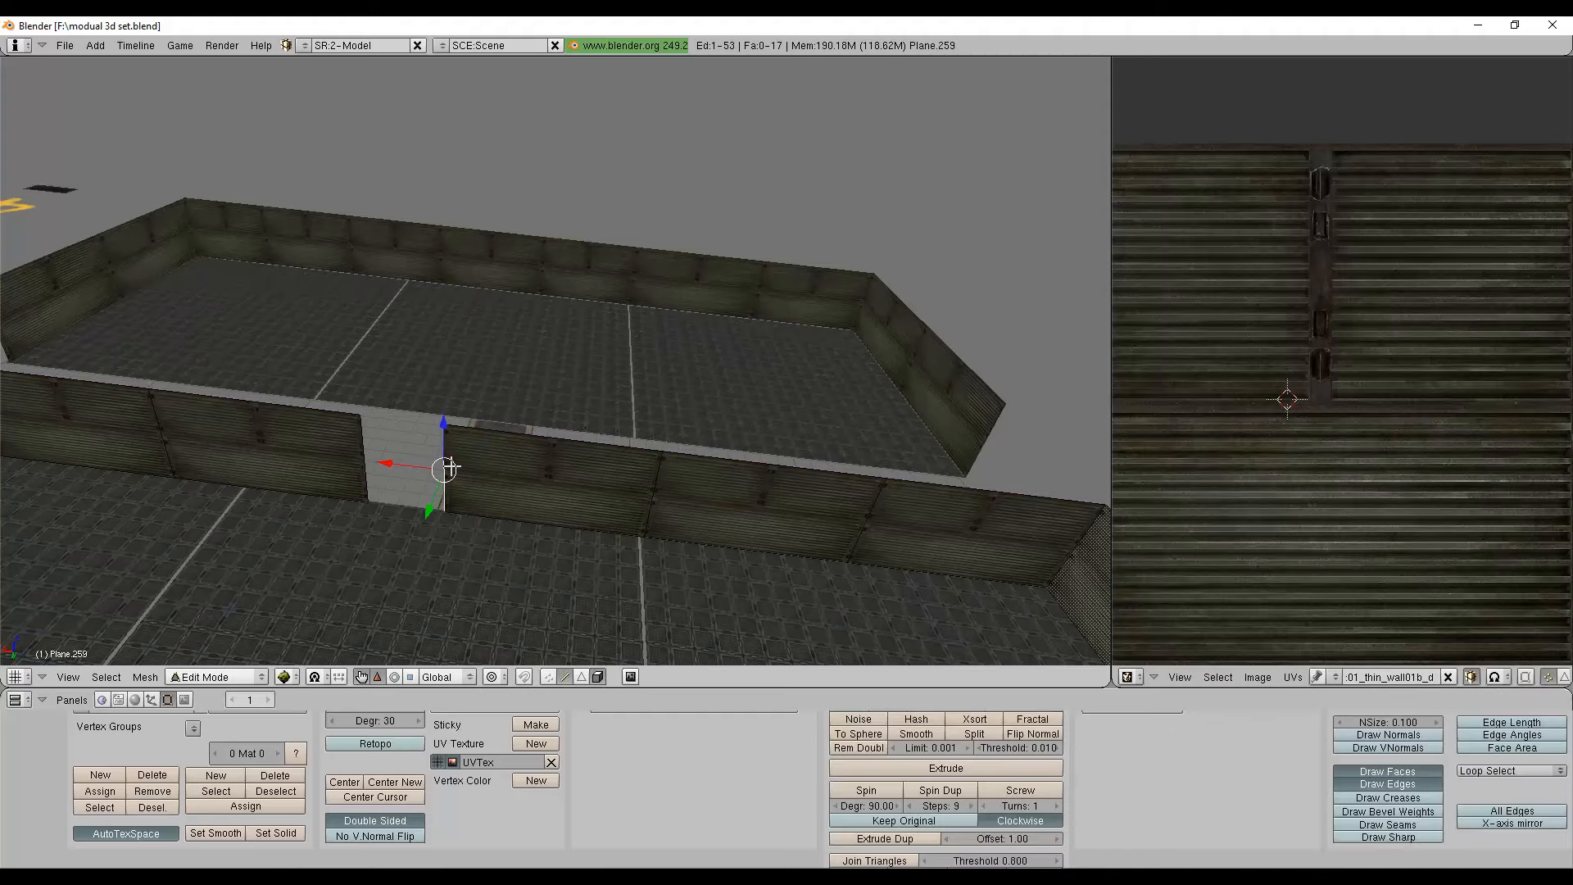
{"action": "key", "text": "e"}
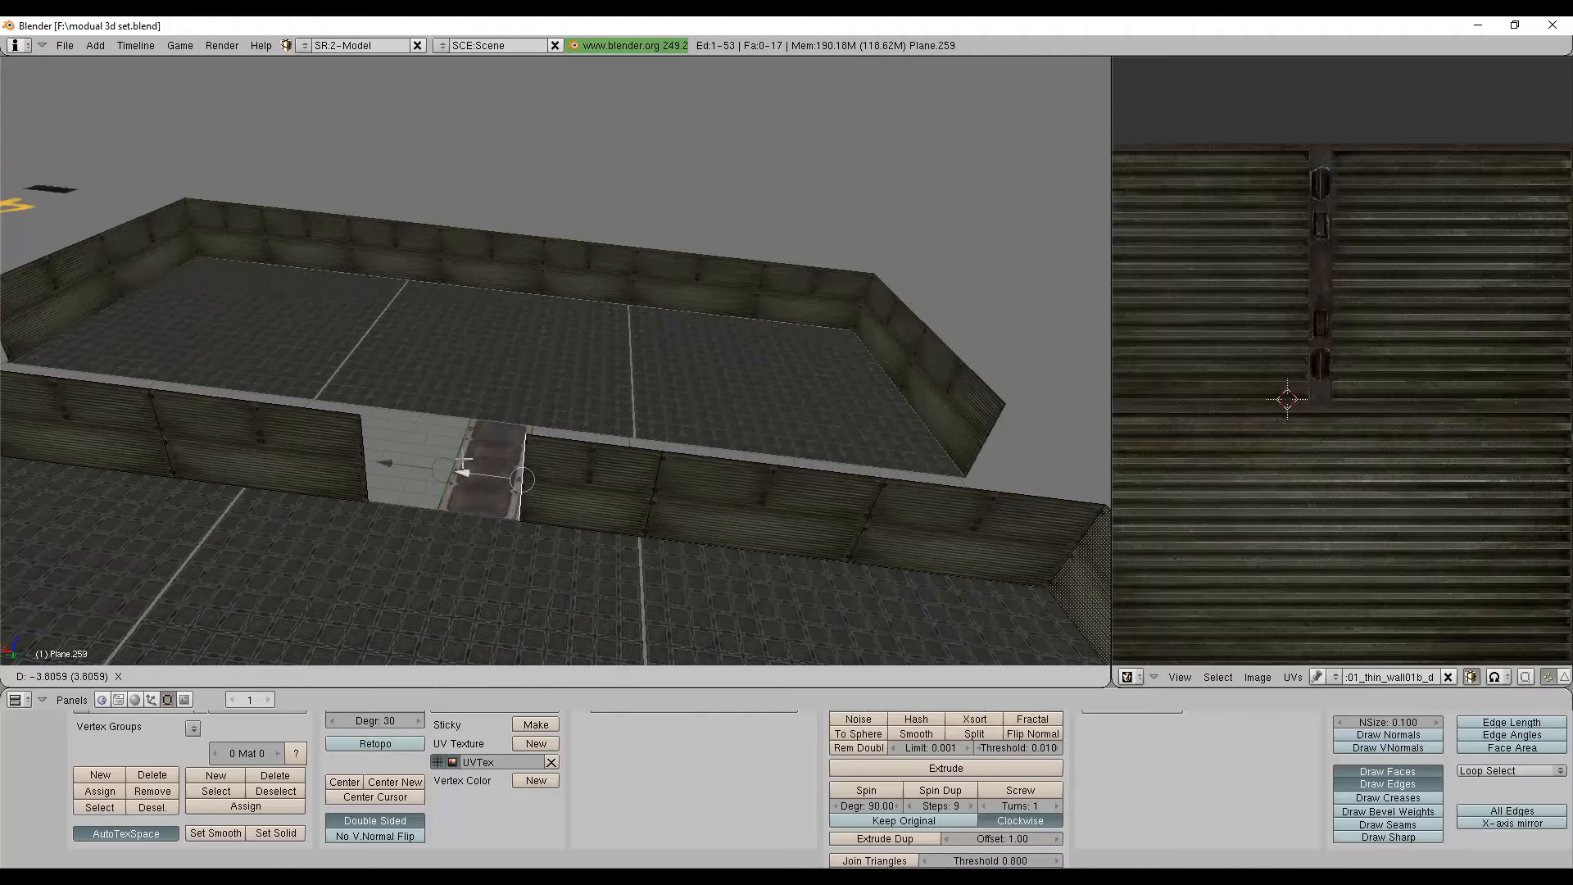
{"action": "left_click", "coordinate": [464, 459]}
Move the opposite vertical doorway edge along X to meet the other side of the connecting panel.
{"action": "right_click", "coordinate": [361, 451]}
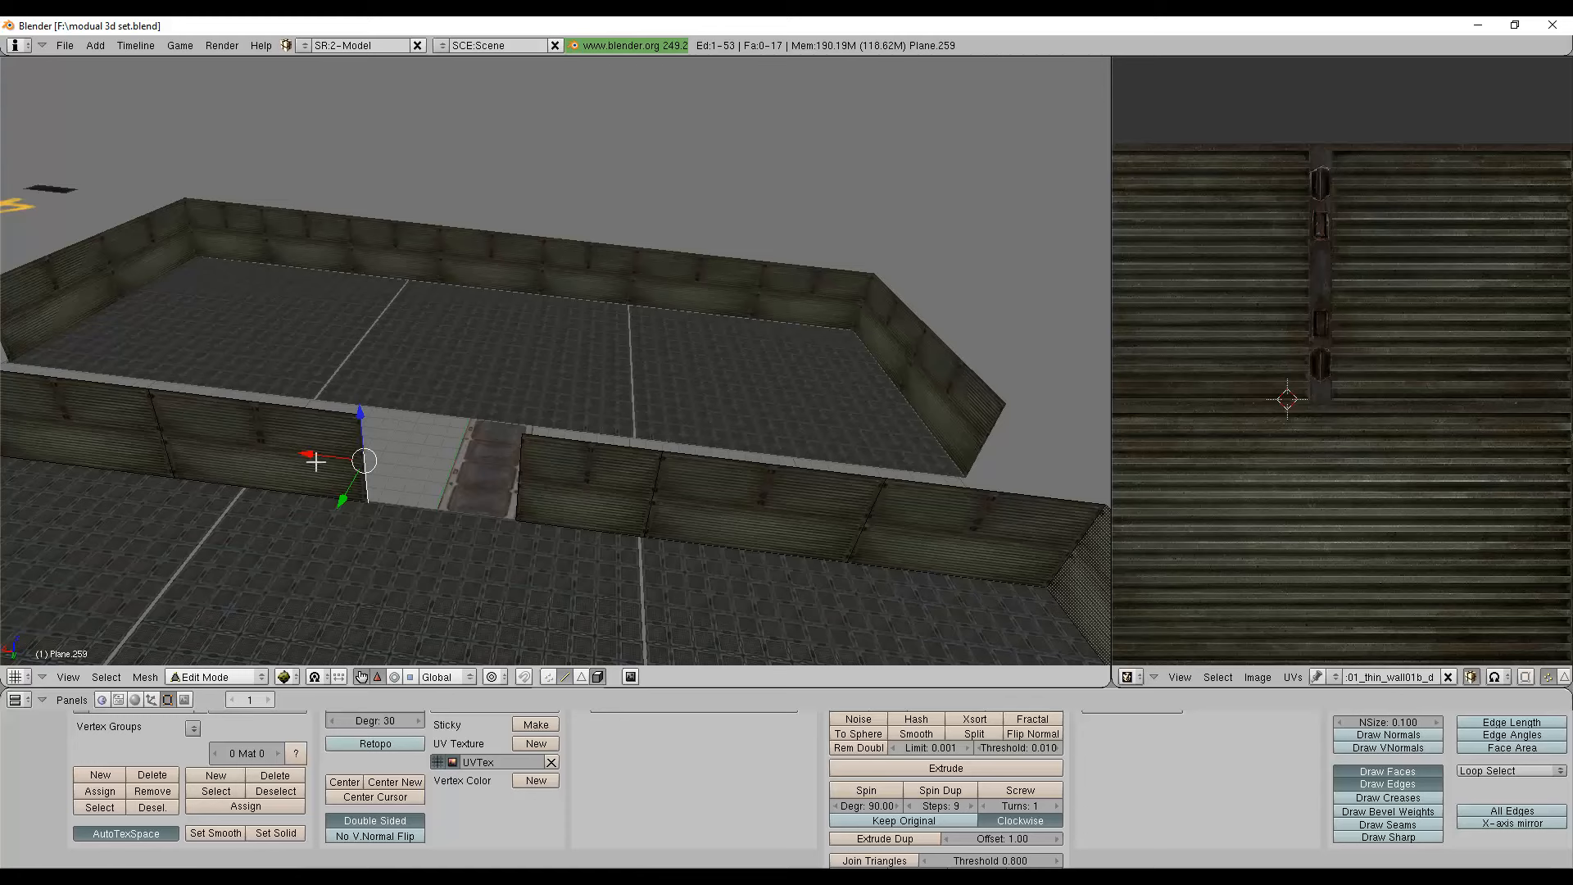
{"action": "key", "text": "e"}
{"action": "left_click", "coordinate": [404, 467]}
Extrude that doorway edge along Y across the connecting panel to the other room, forming a passage side wall.
{"action": "middle_click_drag", "start_coordinate": [404, 467], "coordinate": [426, 527]}
{"action": "key", "text": "e"}
{"action": "right_click", "coordinate": [472, 416]}
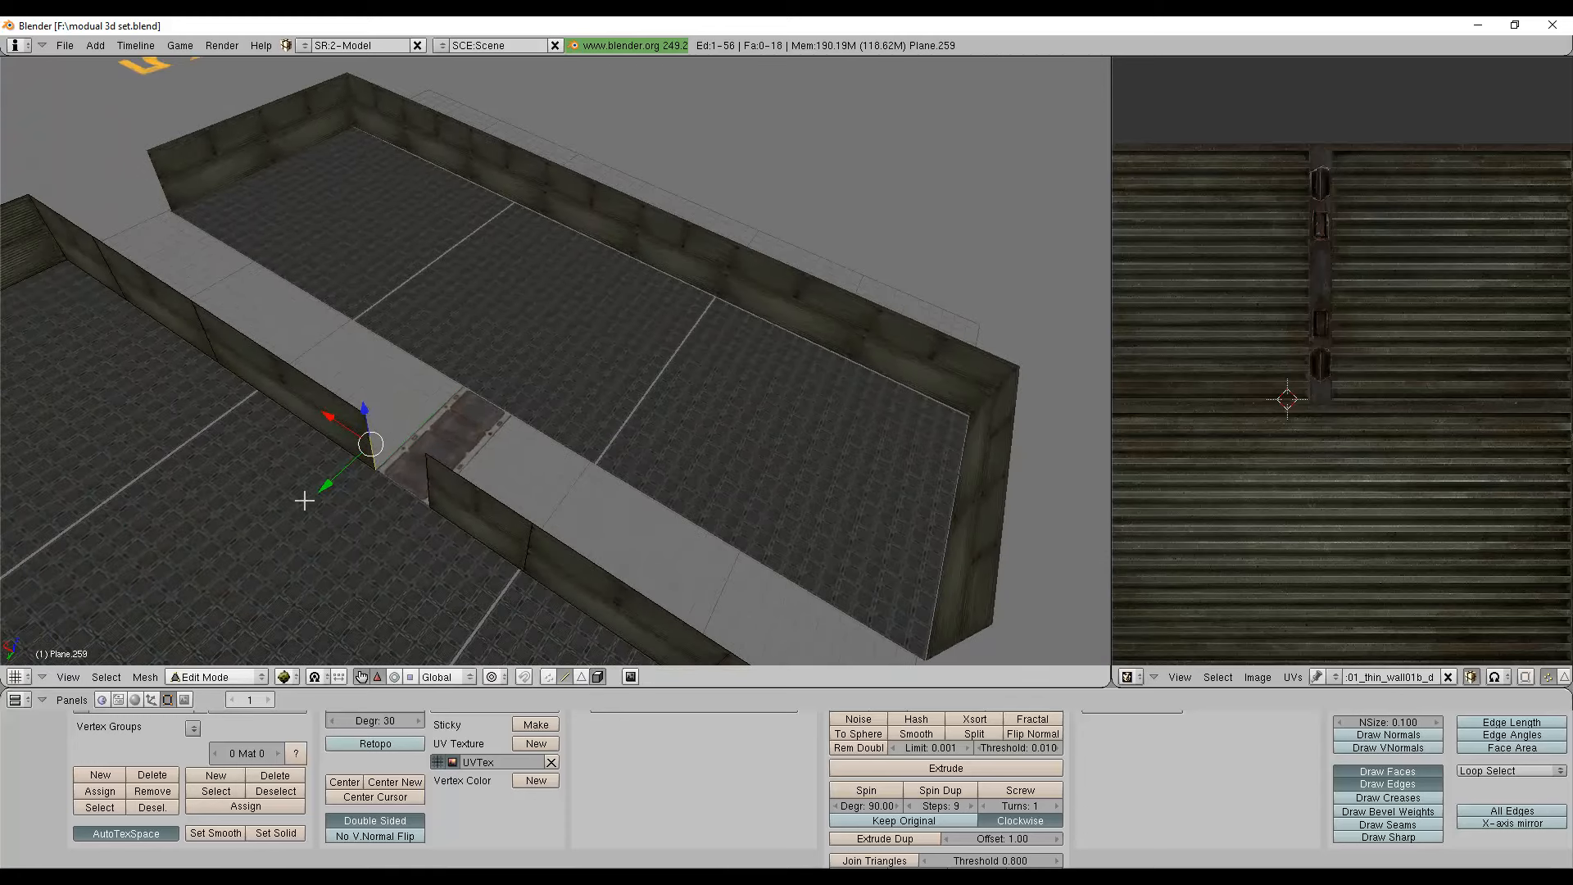
{"action": "key", "text": "g"}
{"action": "left_click", "coordinate": [424, 422]}
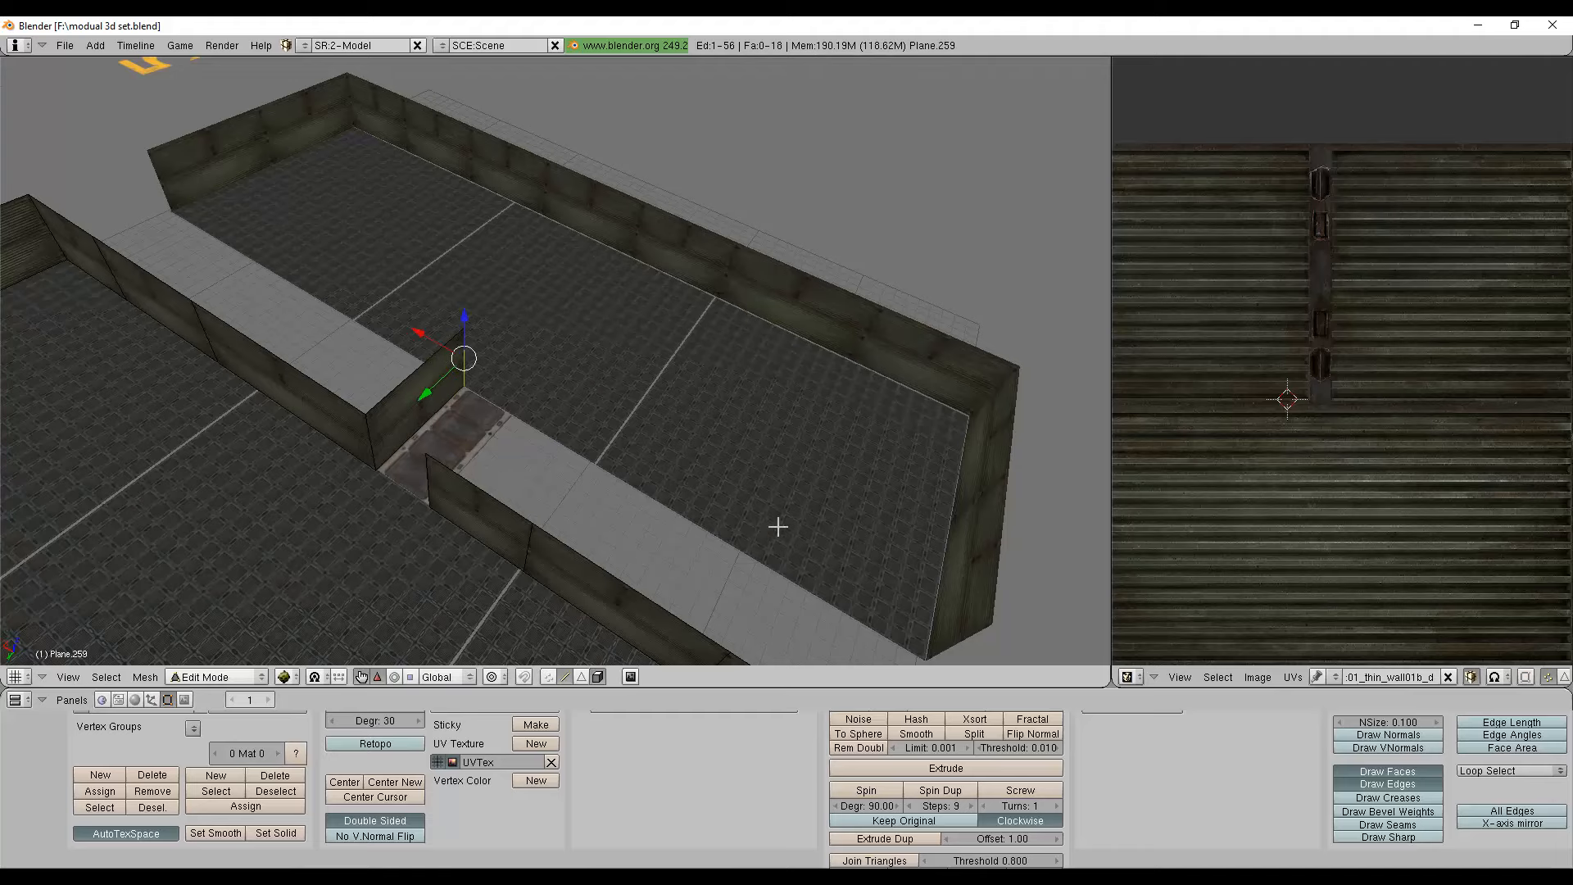
Extrude the opposite doorway edge about 7.5 units along negative Y for the second passage wall and leave Edit Mode.
{"action": "middle_click_drag", "start_coordinate": [778, 526], "coordinate": [519, 548]}
{"action": "middle_click_drag", "start_coordinate": [800, 572], "coordinate": [828, 495]}
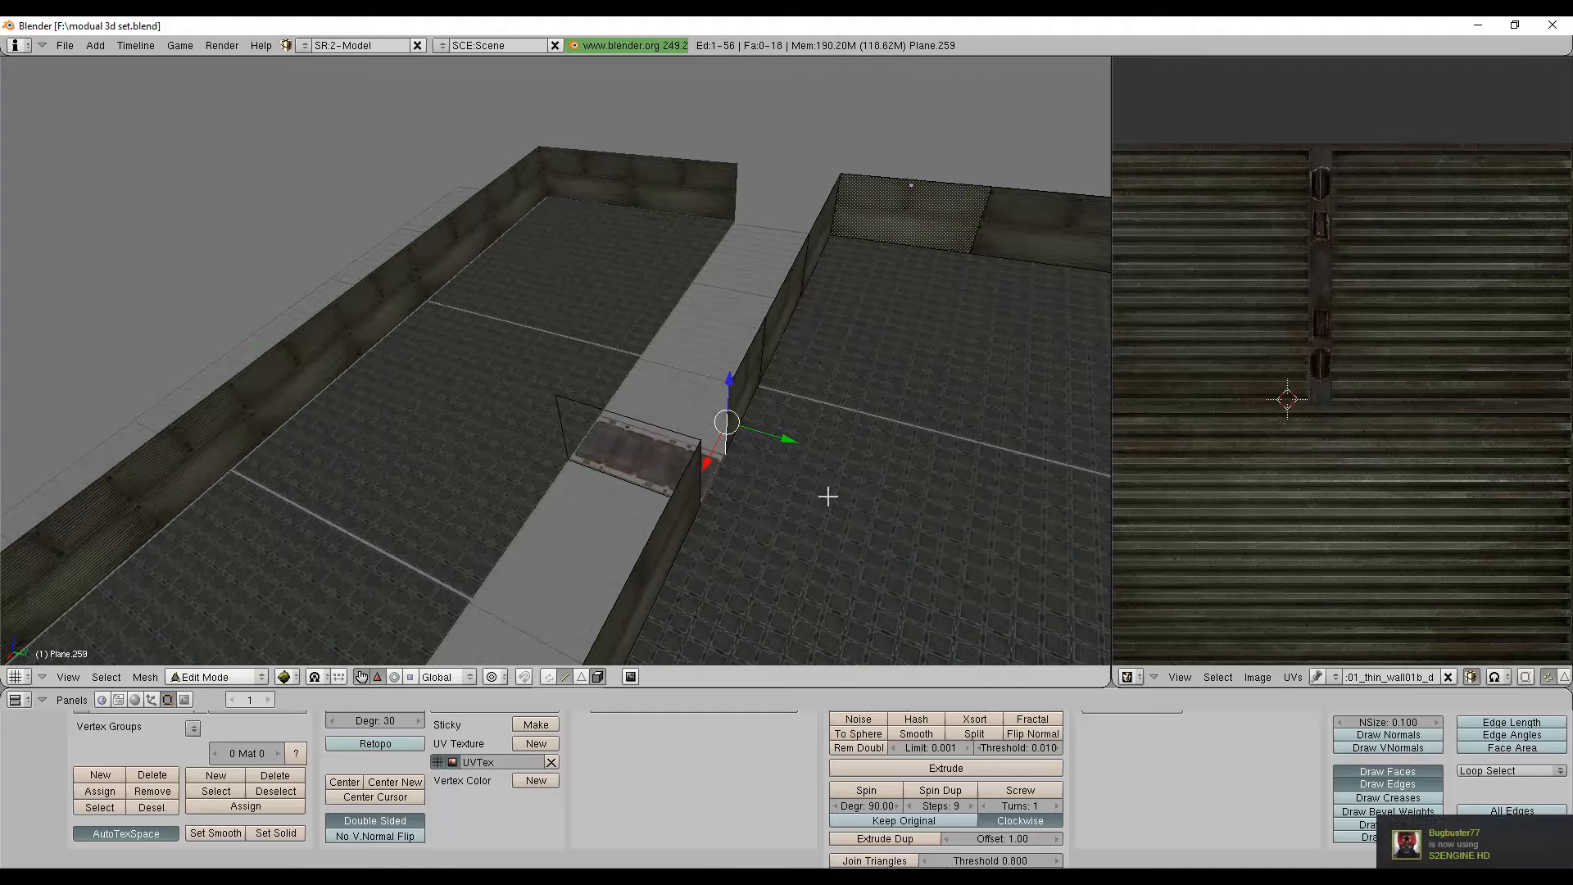
{"action": "key", "text": "e"}
{"action": "key", "text": "y"}
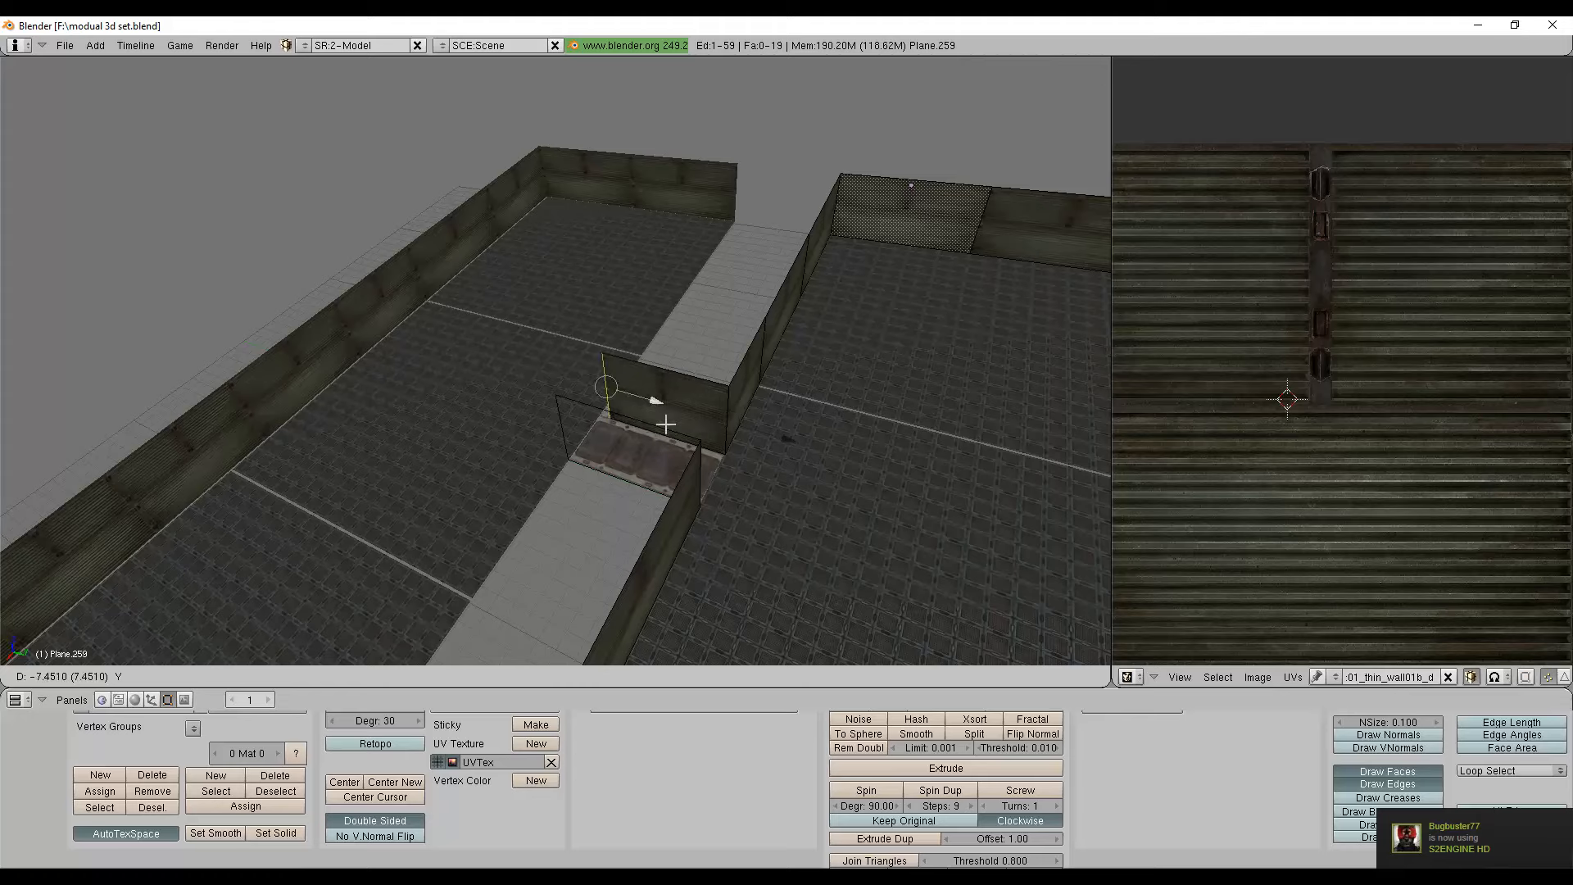
{"action": "left_click", "coordinate": [664, 421]}
{"action": "middle_click_drag", "start_coordinate": [663, 422], "coordinate": [177, 383]}
{"action": "scroll", "coordinate": [597, 340], "scroll_direction": "down", "scroll_amount": 4}
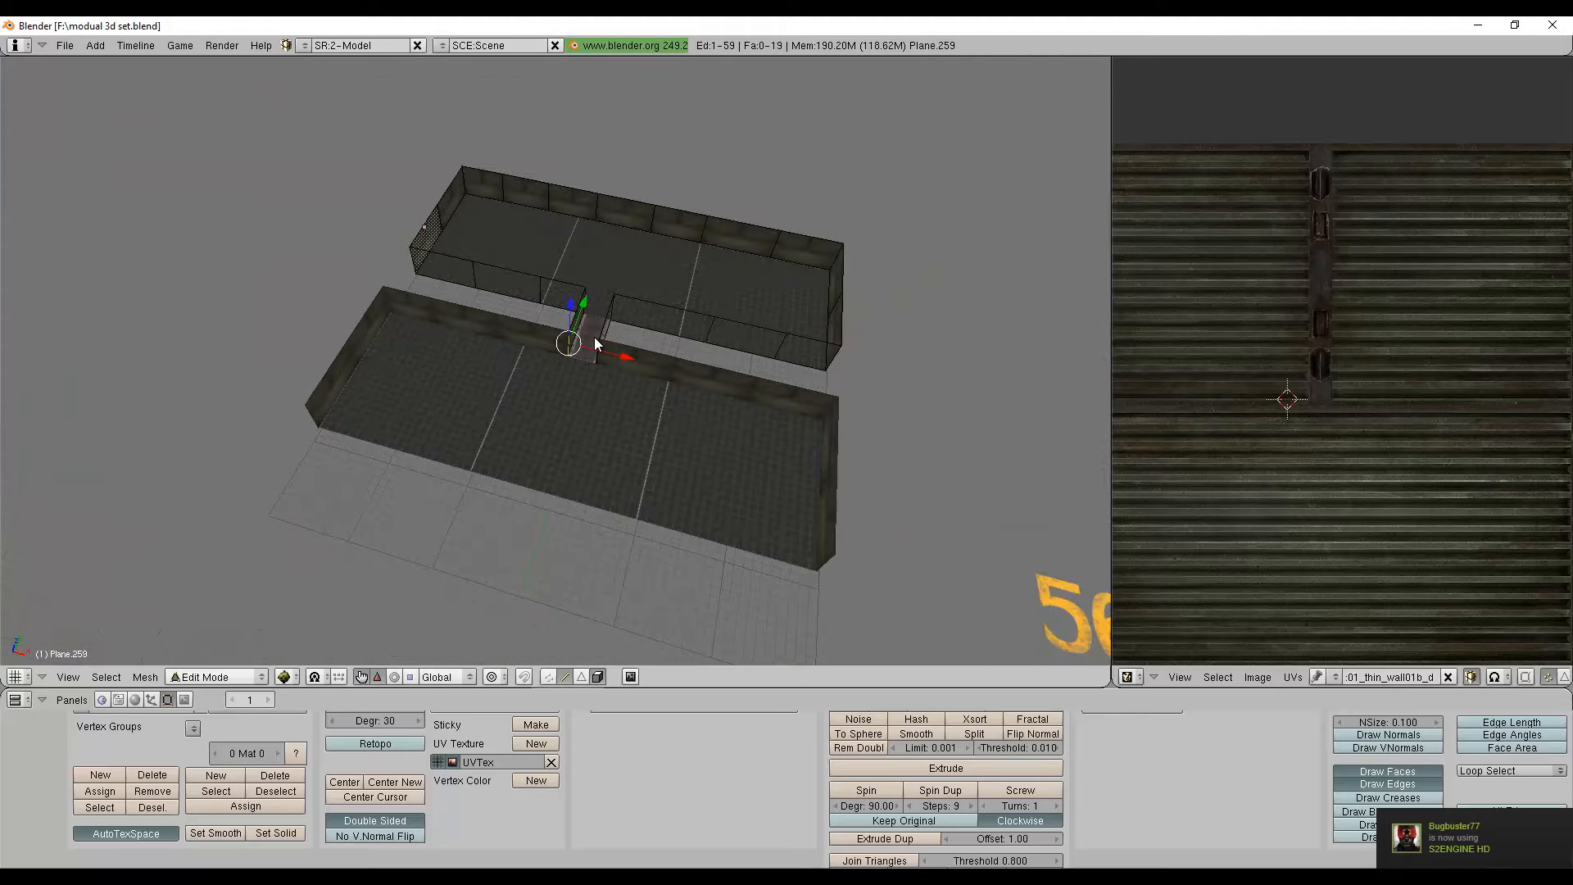
{"action": "key", "text": "Tab"}
{"action": "right_click", "coordinate": [668, 410]}
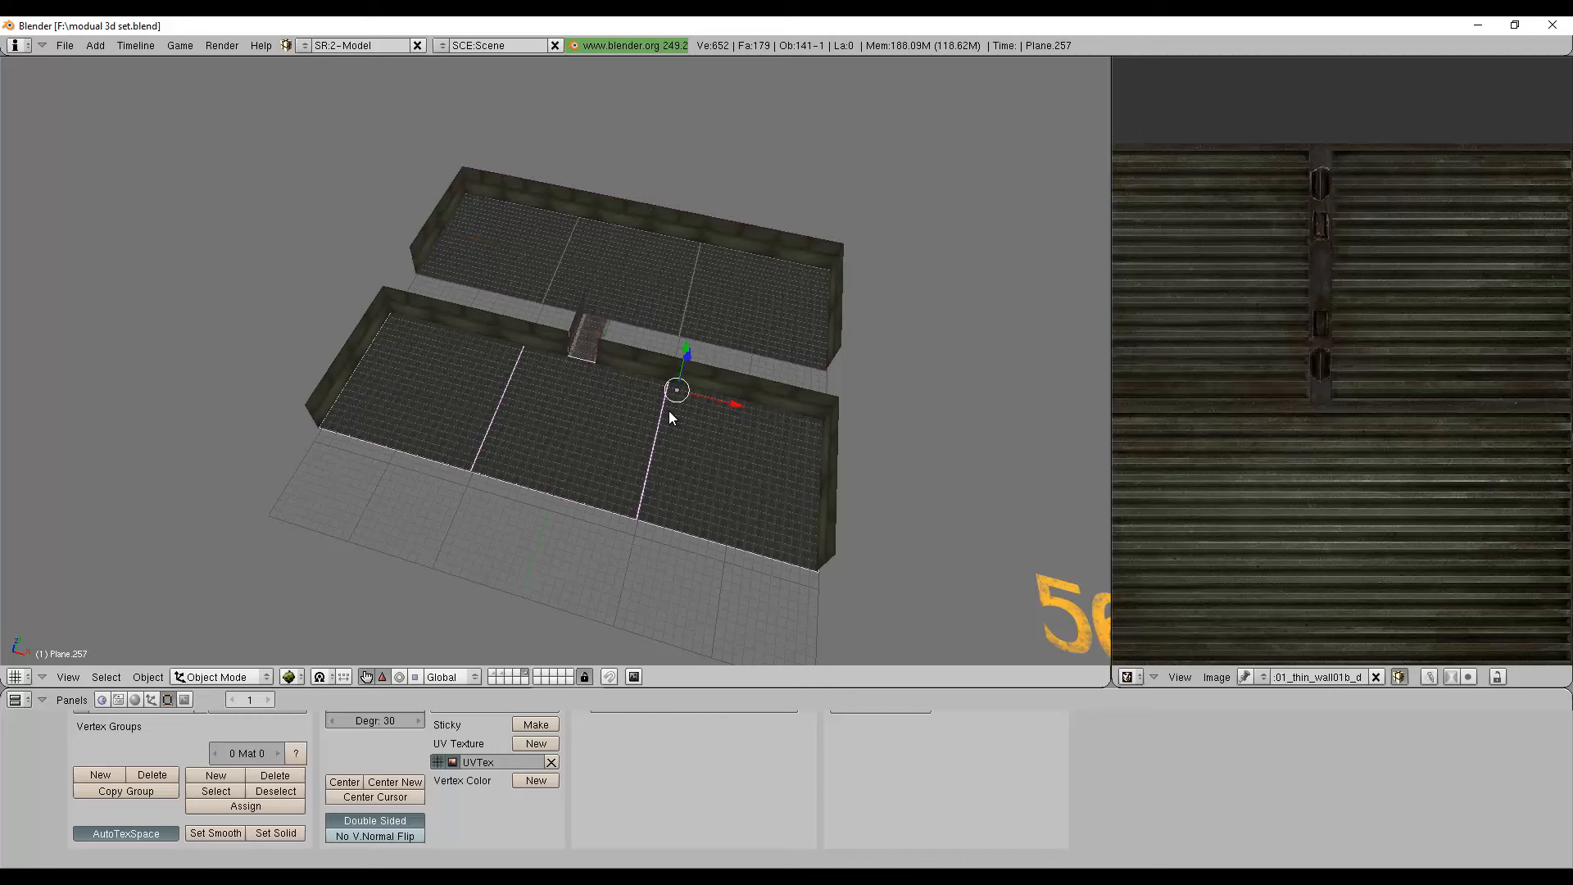
{"action": "right_click", "coordinate": [637, 362], "text": "shift"}
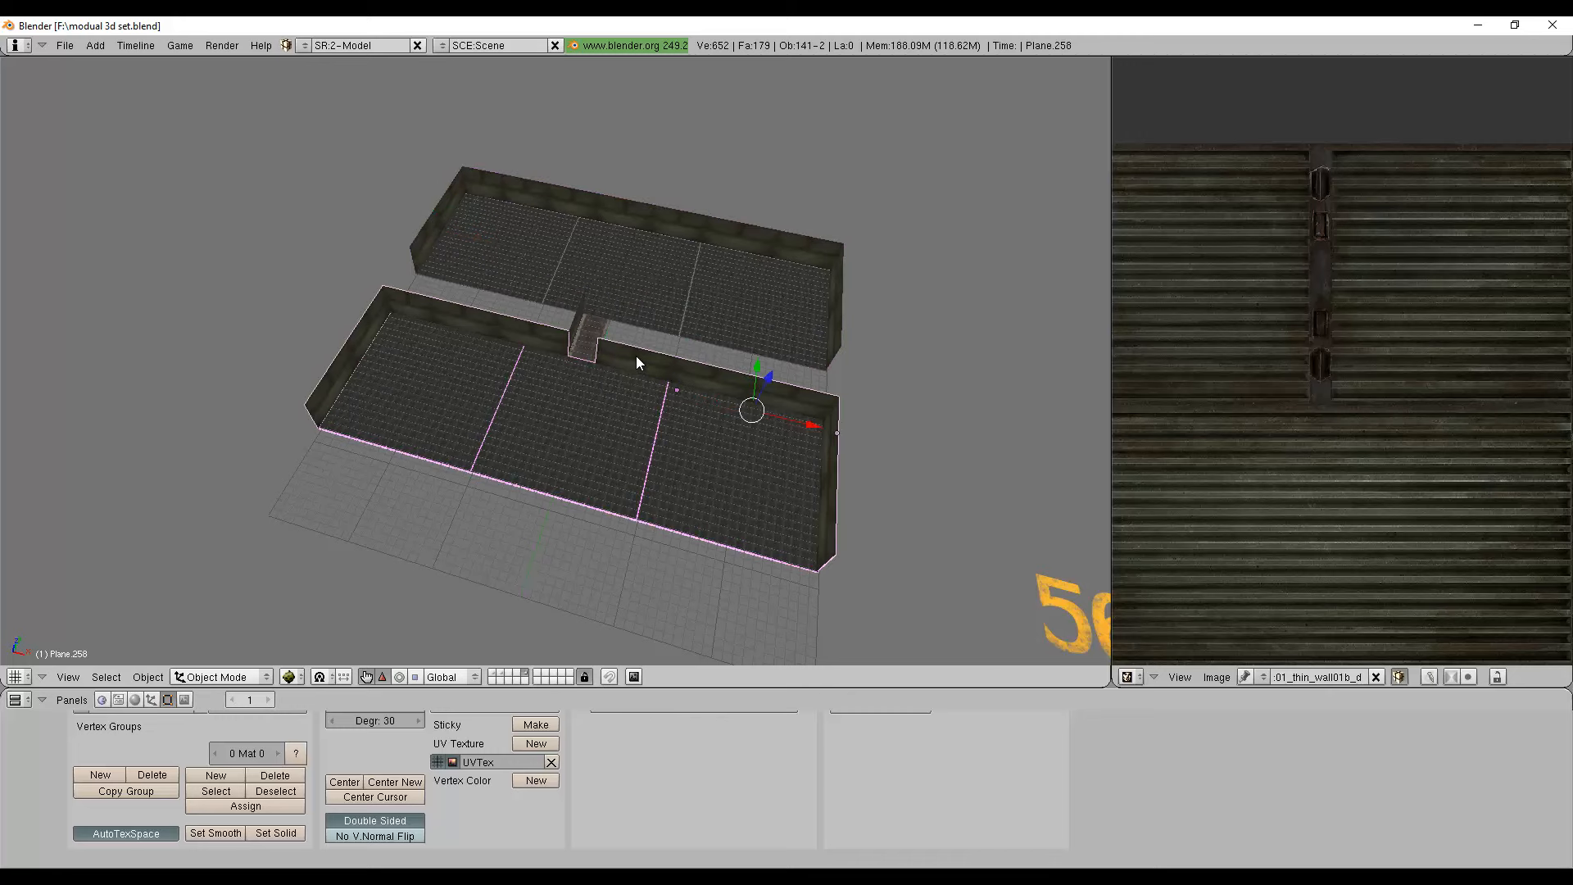
{"action": "right_click", "coordinate": [594, 332], "text": "shift"}
{"action": "right_click", "coordinate": [621, 289], "text": "shift"}
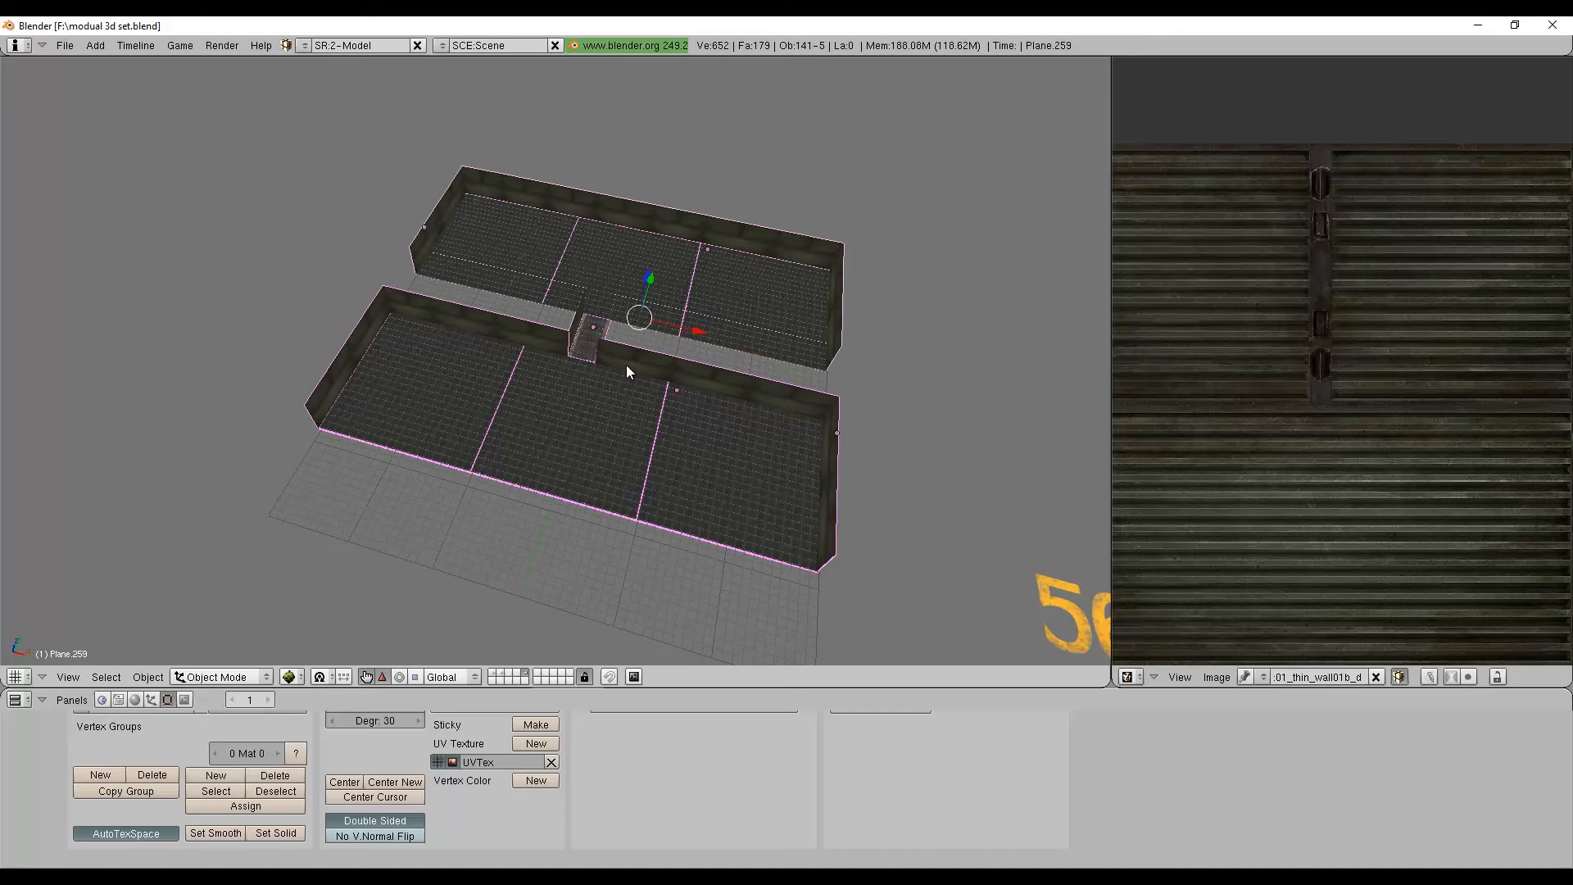
{"action": "key", "text": "a"}
Select both rooms' floors and walls together with the connecting passage, and join them into a single mesh.
{"action": "key", "text": "b"}
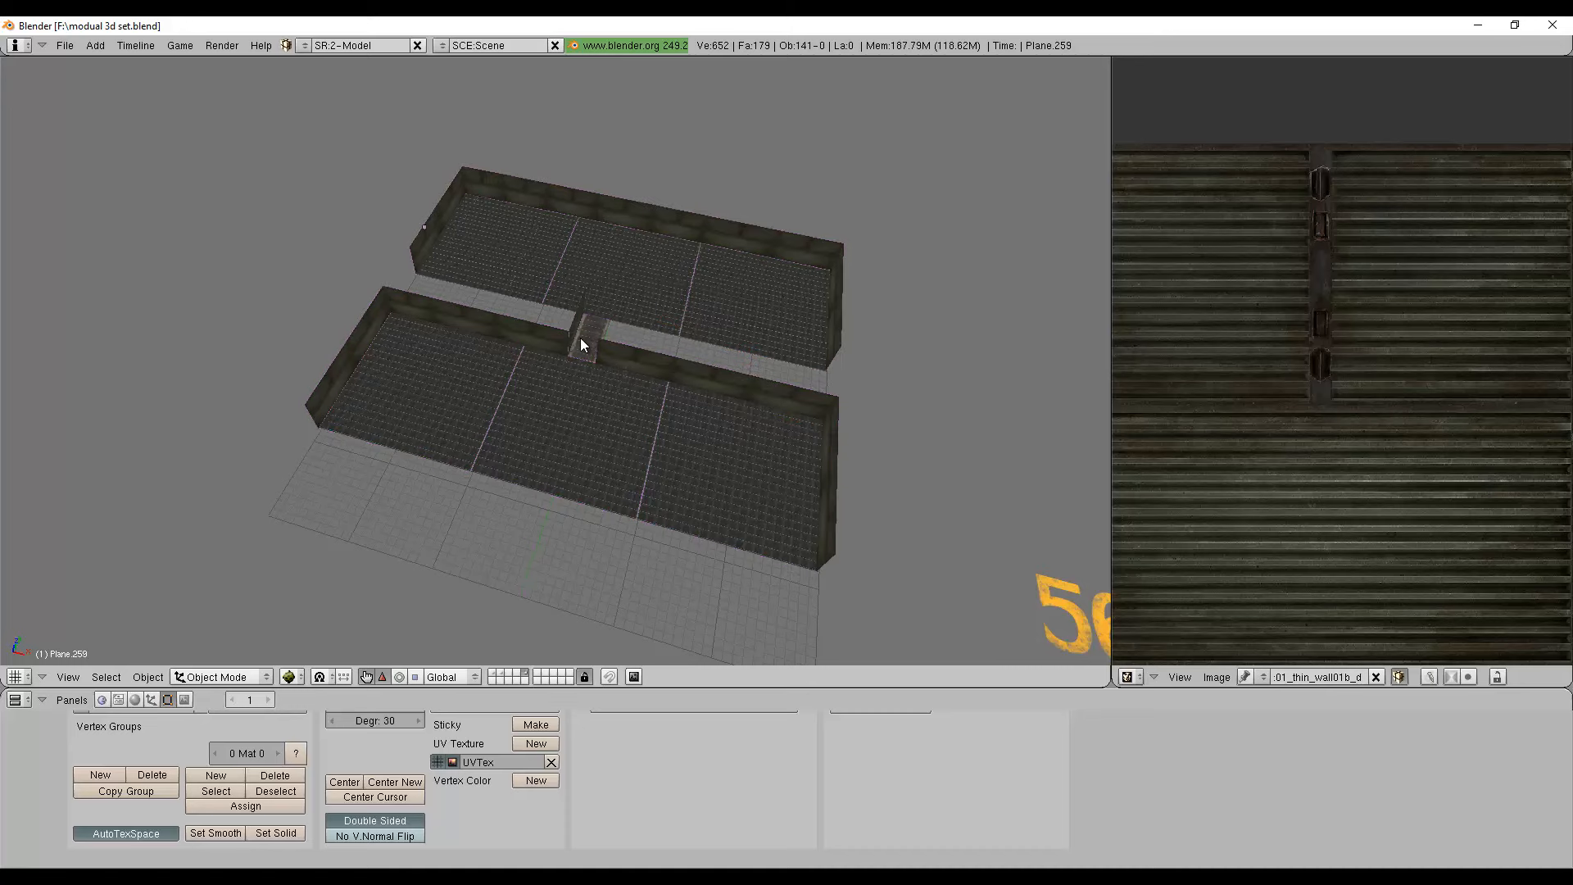
{"action": "left_click_drag", "start_coordinate": [262, 128], "coordinate": [963, 611]}
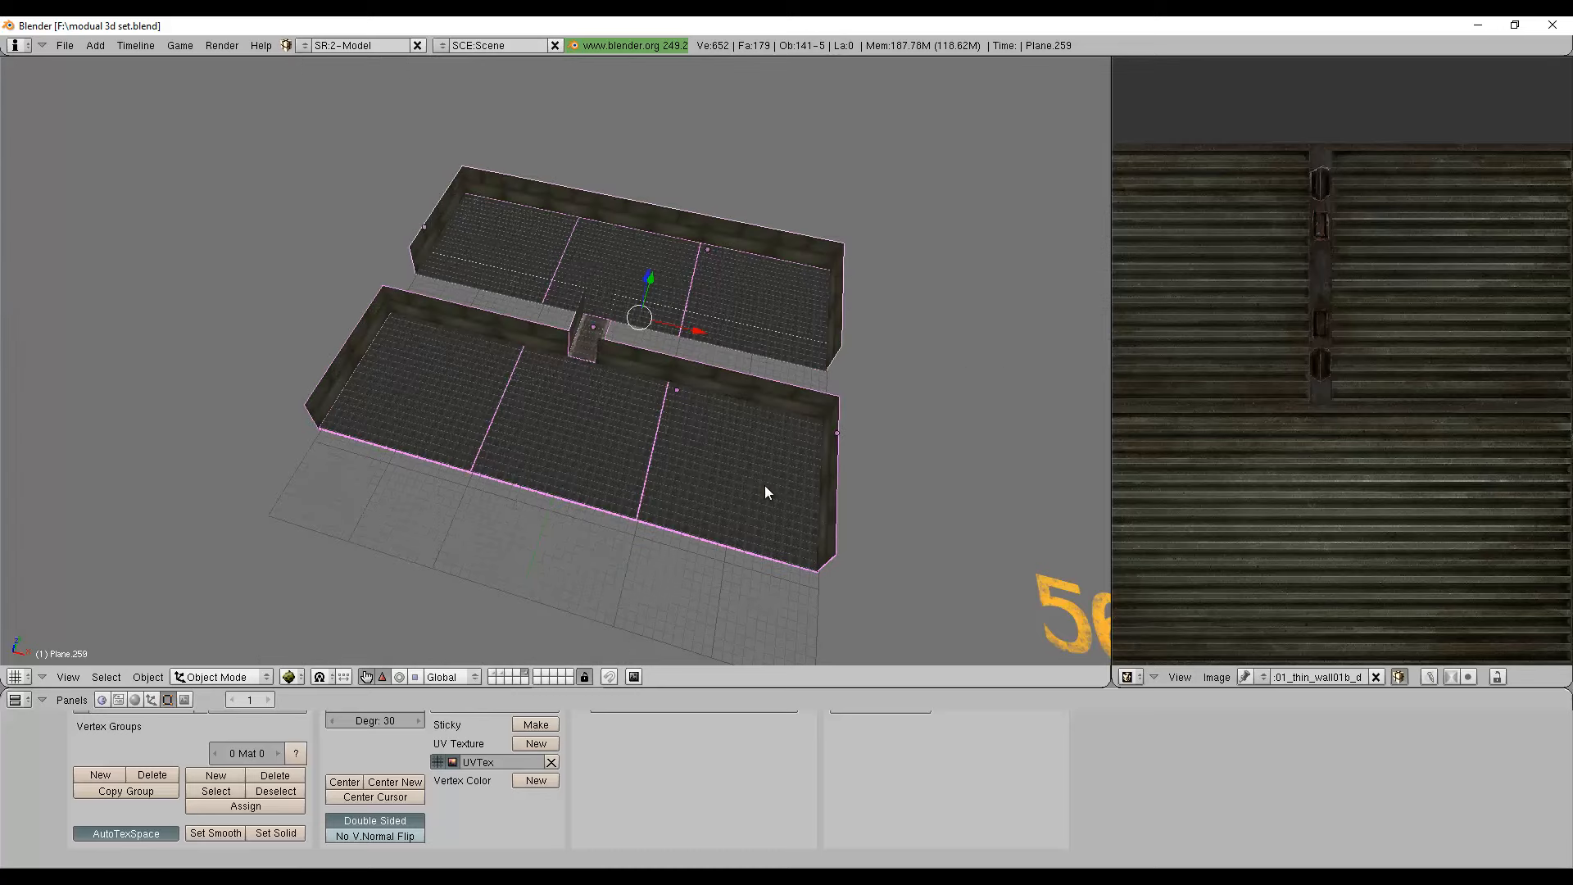
{"action": "middle_click_drag", "start_coordinate": [653, 492], "coordinate": [459, 317]}
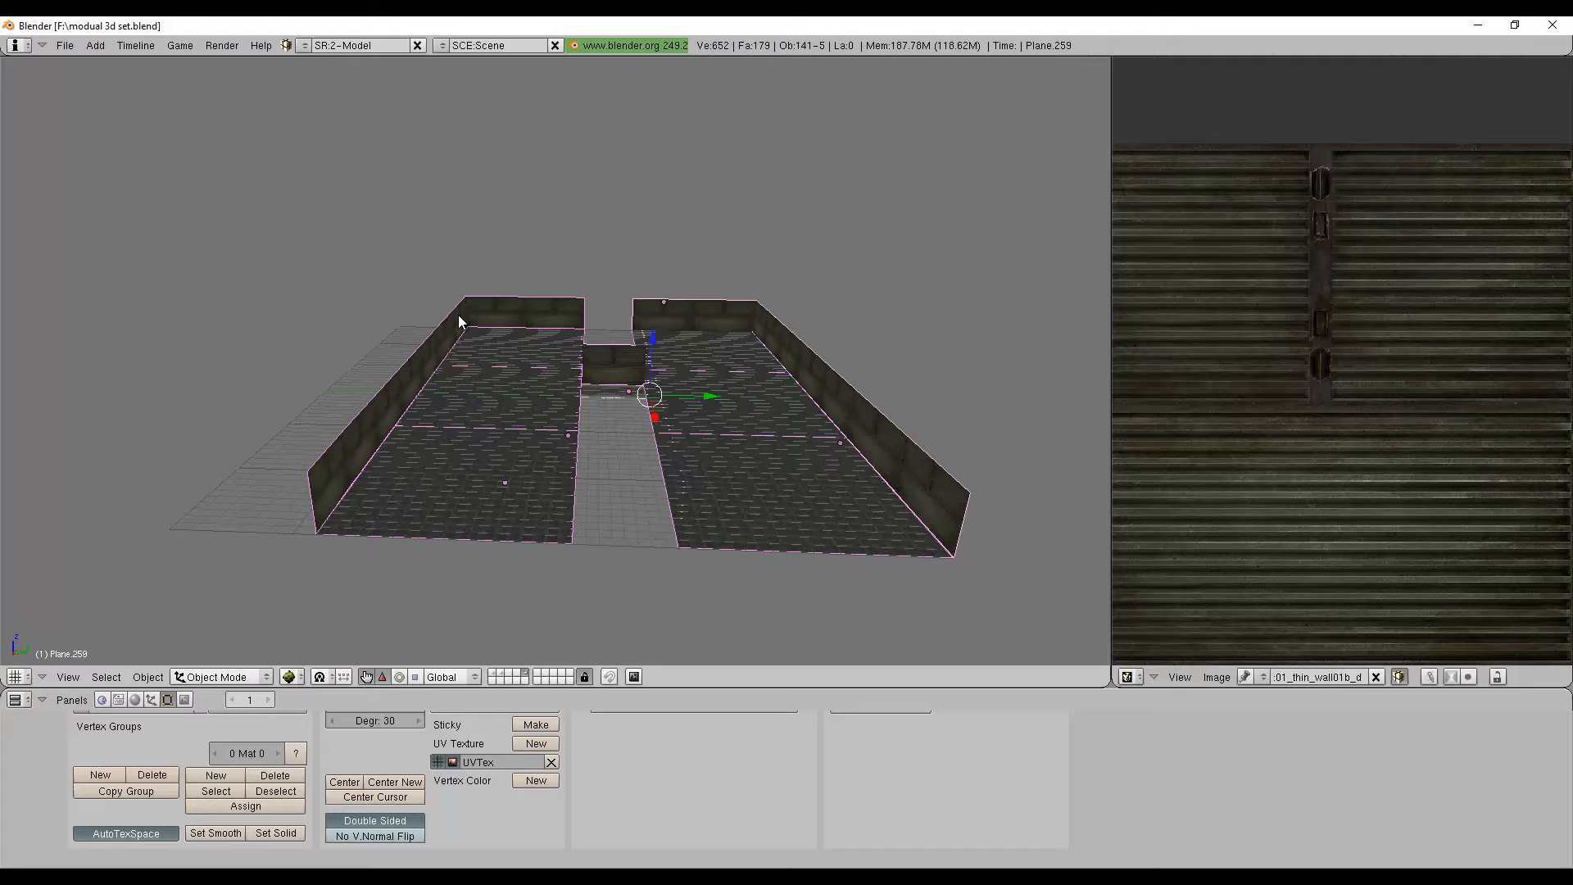
{"action": "key", "text": "b"}
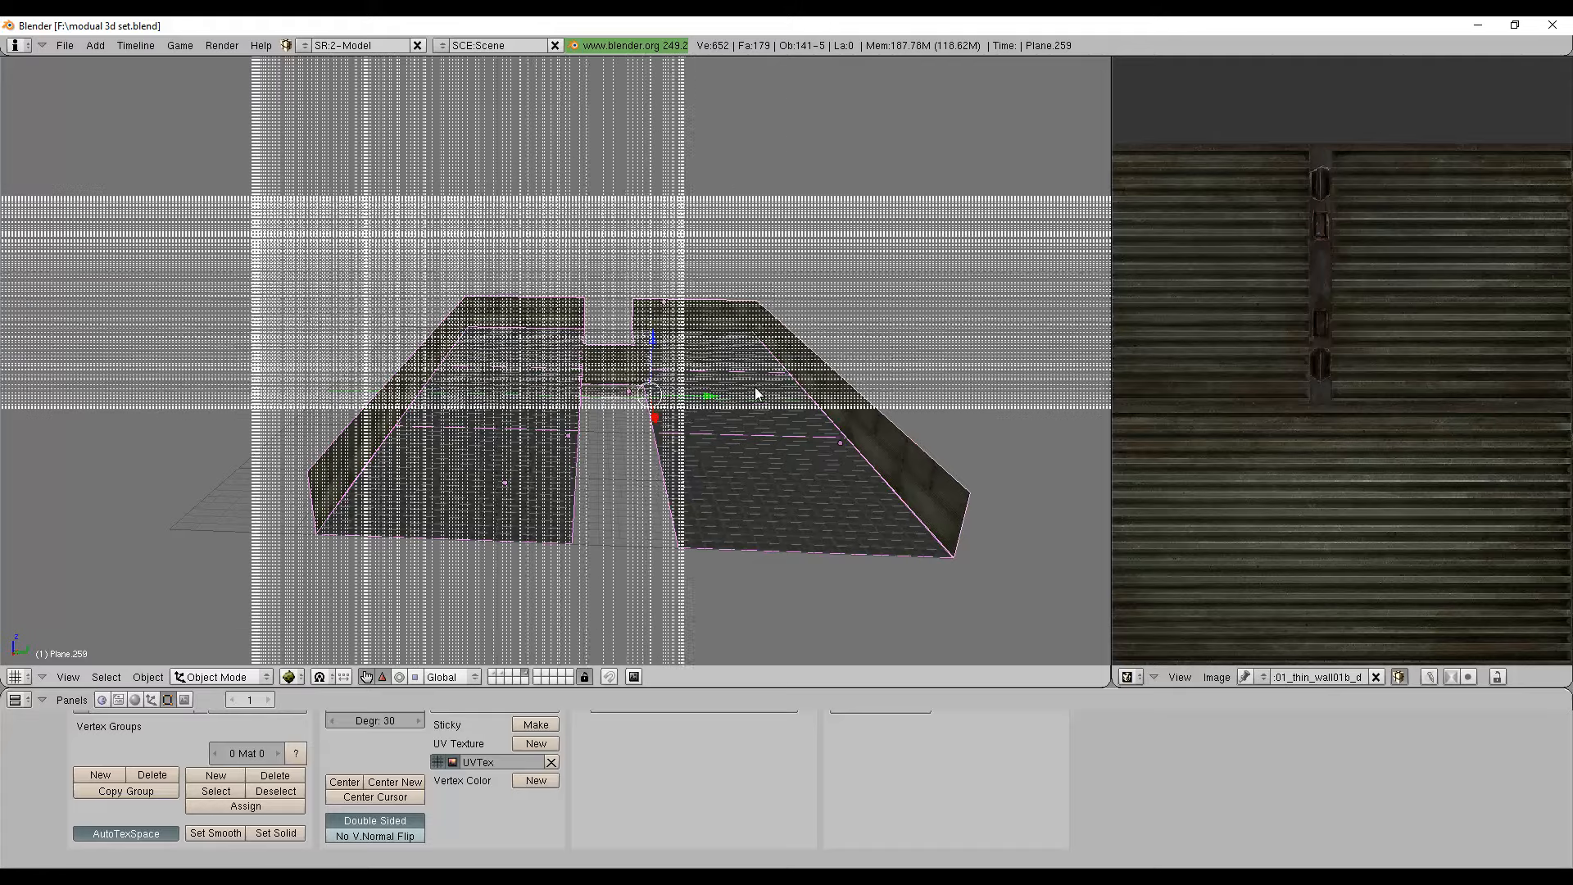
{"action": "key", "text": "Escape"}
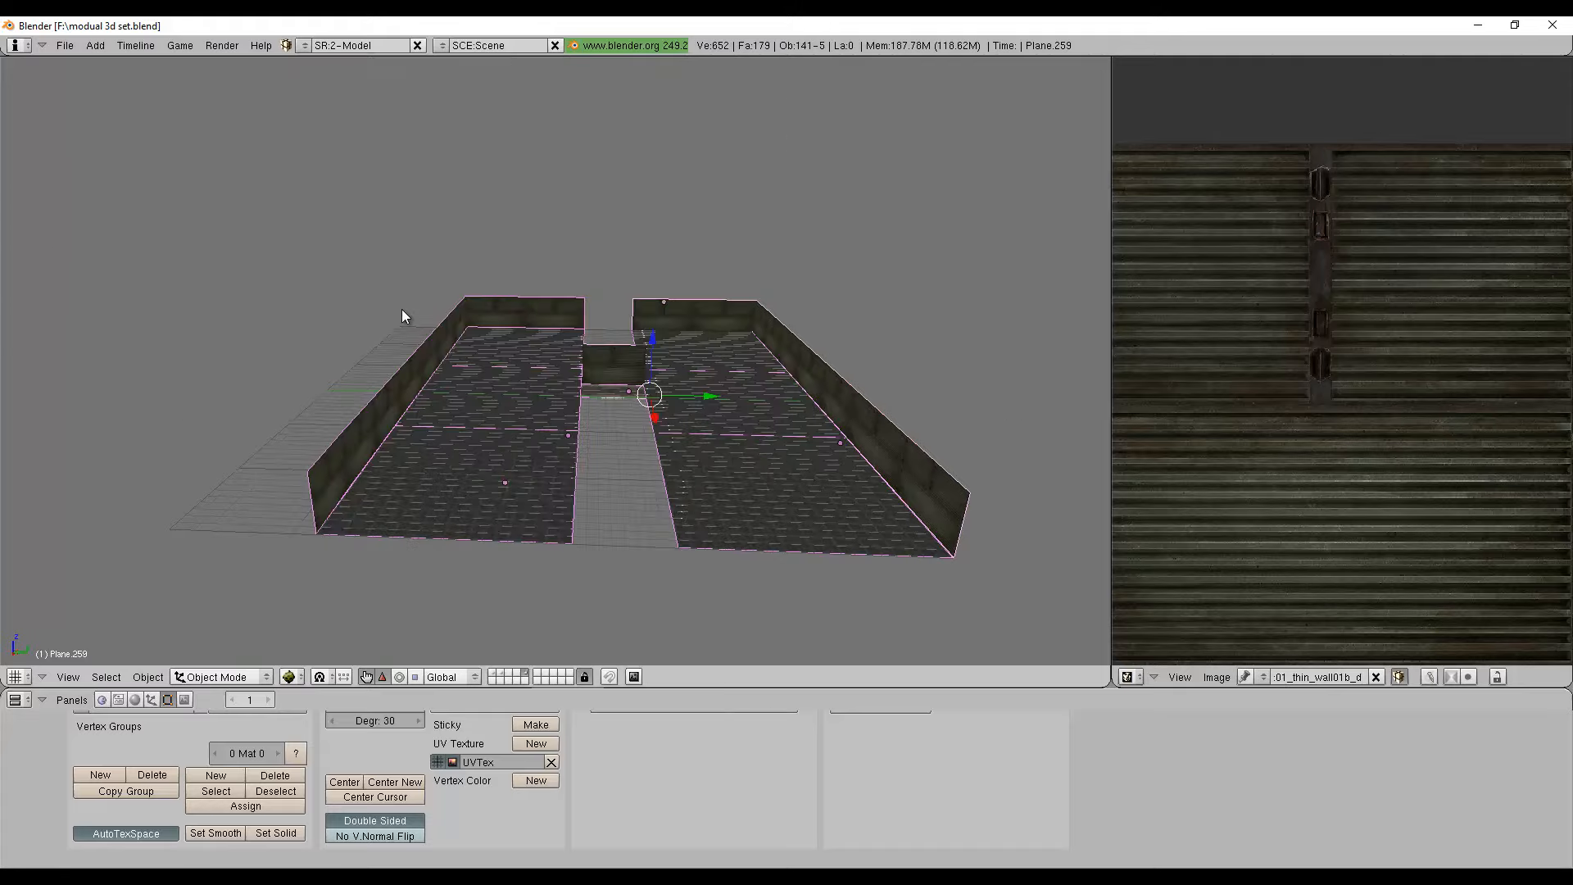
{"action": "scroll", "coordinate": [656, 397], "scroll_direction": "up", "scroll_amount": 3}
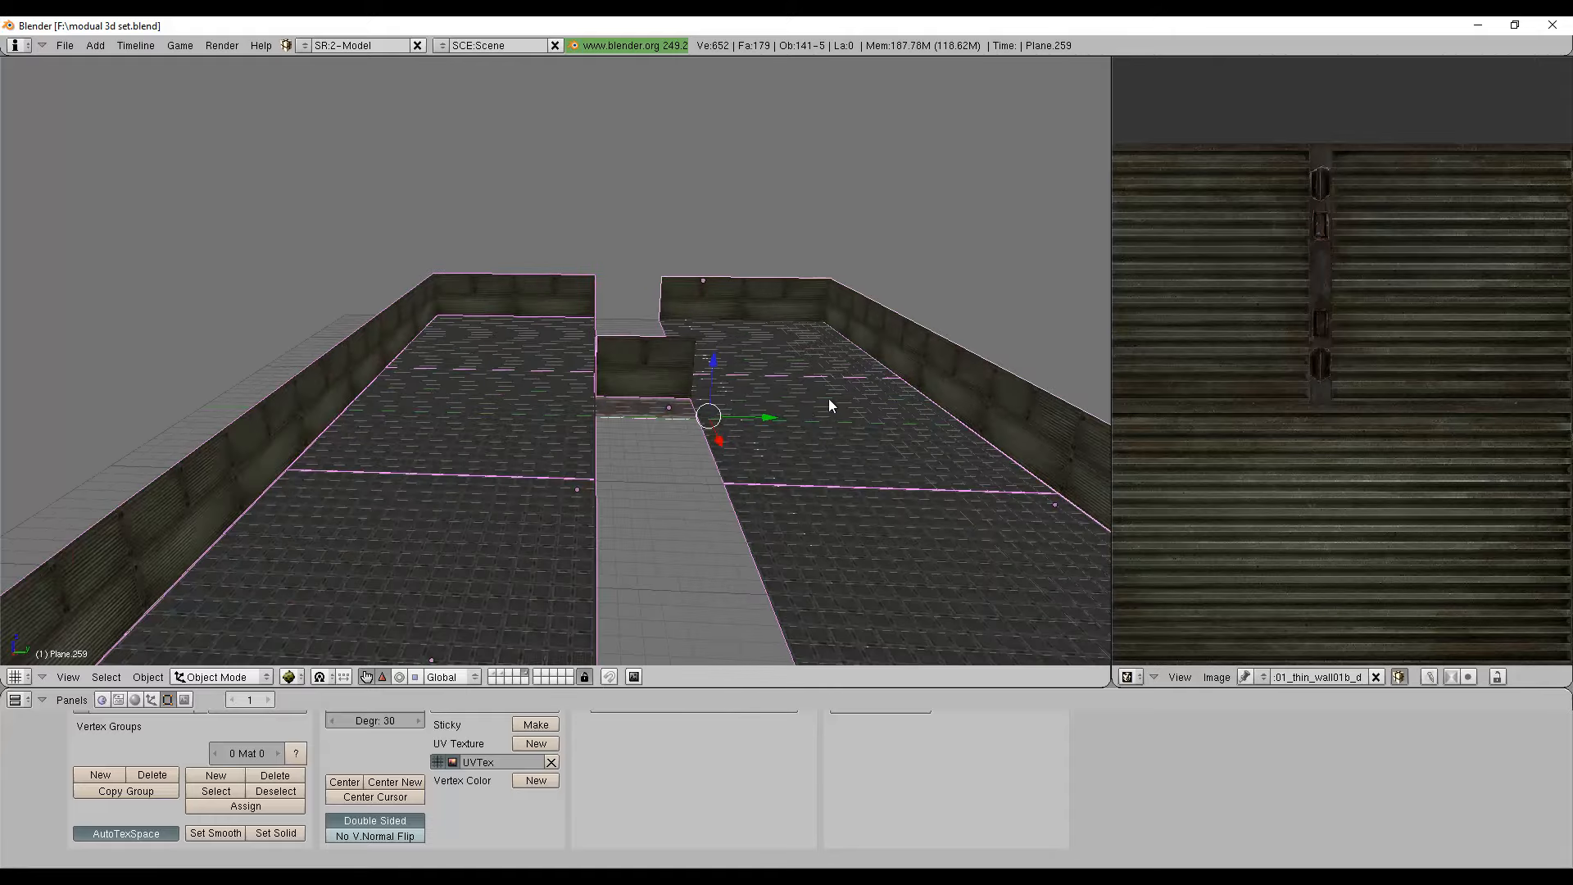
{"action": "middle_click_drag", "start_coordinate": [828, 404], "coordinate": [906, 382]}
{"action": "scroll", "coordinate": [779, 464], "scroll_direction": "down", "scroll_amount": 4}
{"action": "middle_click_drag", "start_coordinate": [779, 464], "coordinate": [918, 451]}
{"action": "scroll", "coordinate": [824, 470], "scroll_direction": "up", "scroll_amount": 3}
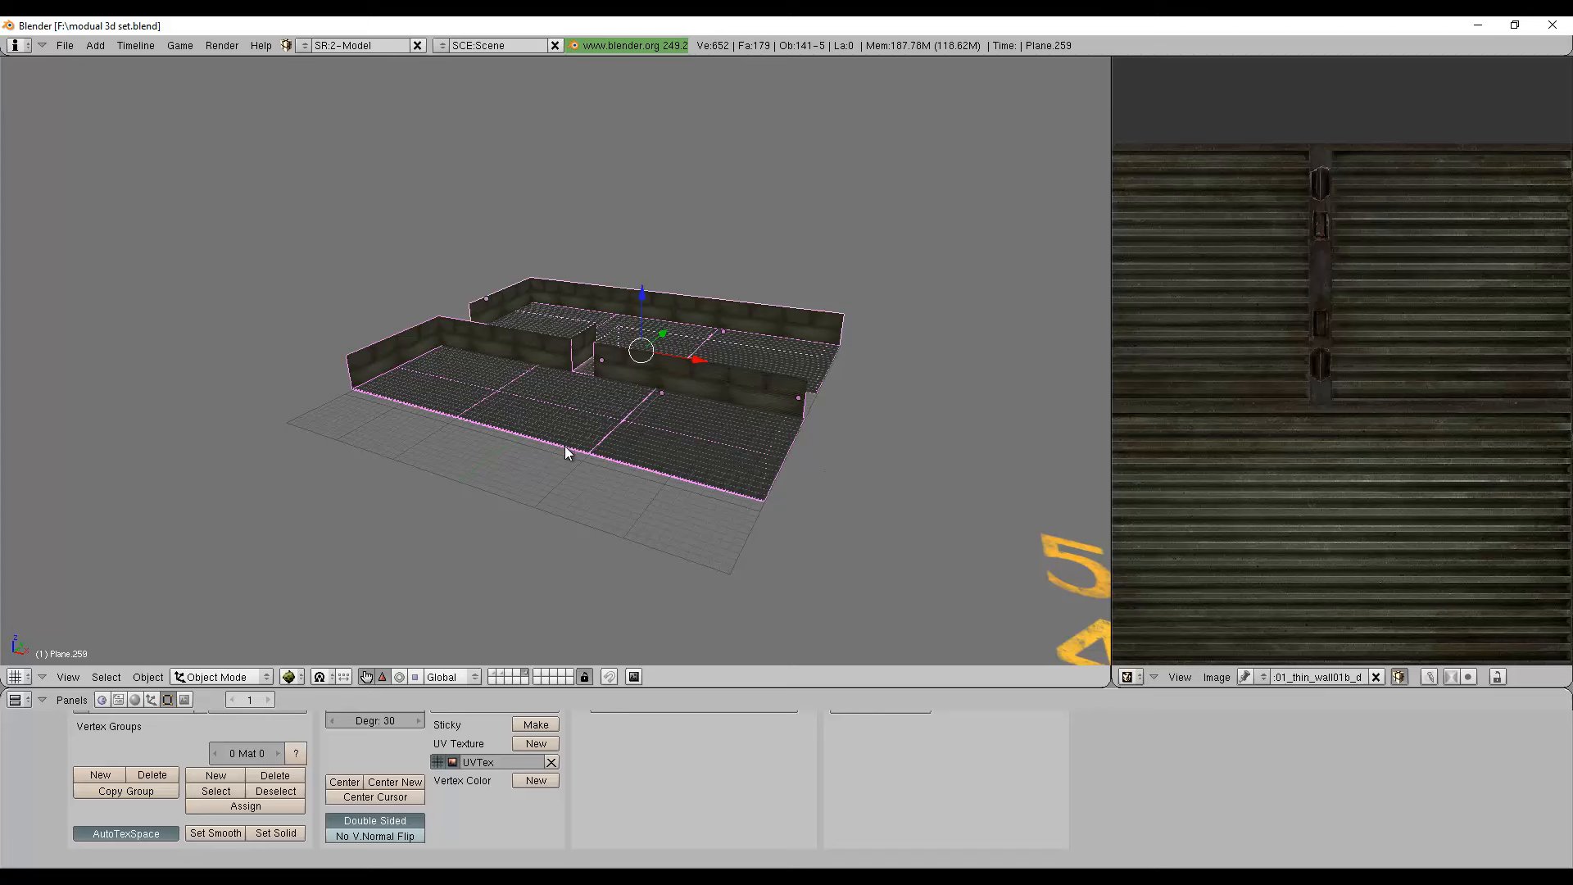
{"action": "key", "text": "ctrl+j"}
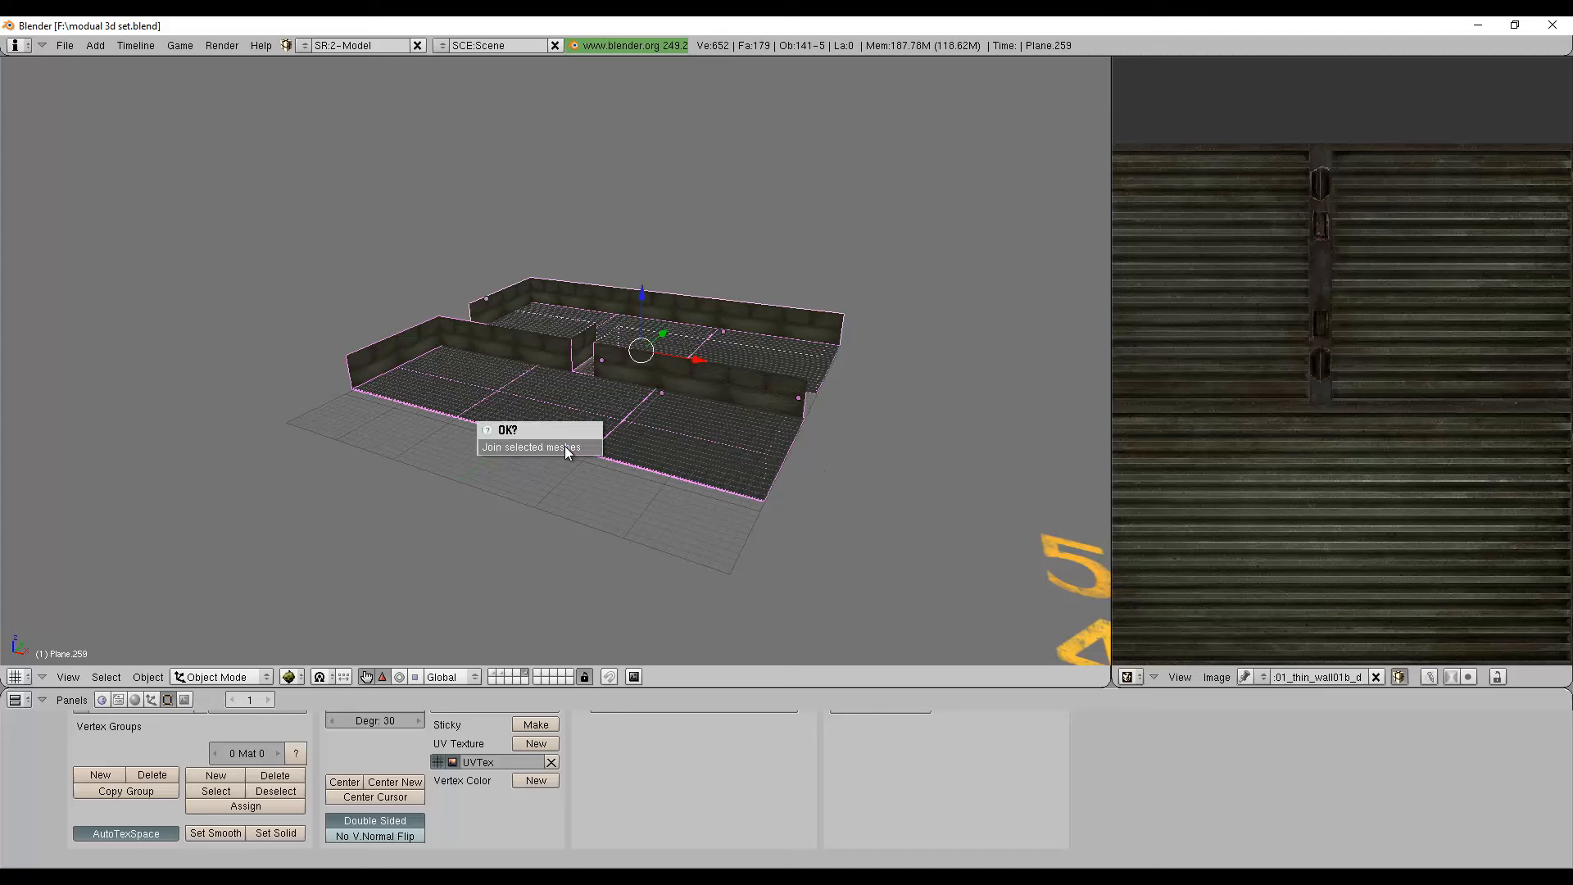
{"action": "left_click", "coordinate": [565, 447]}
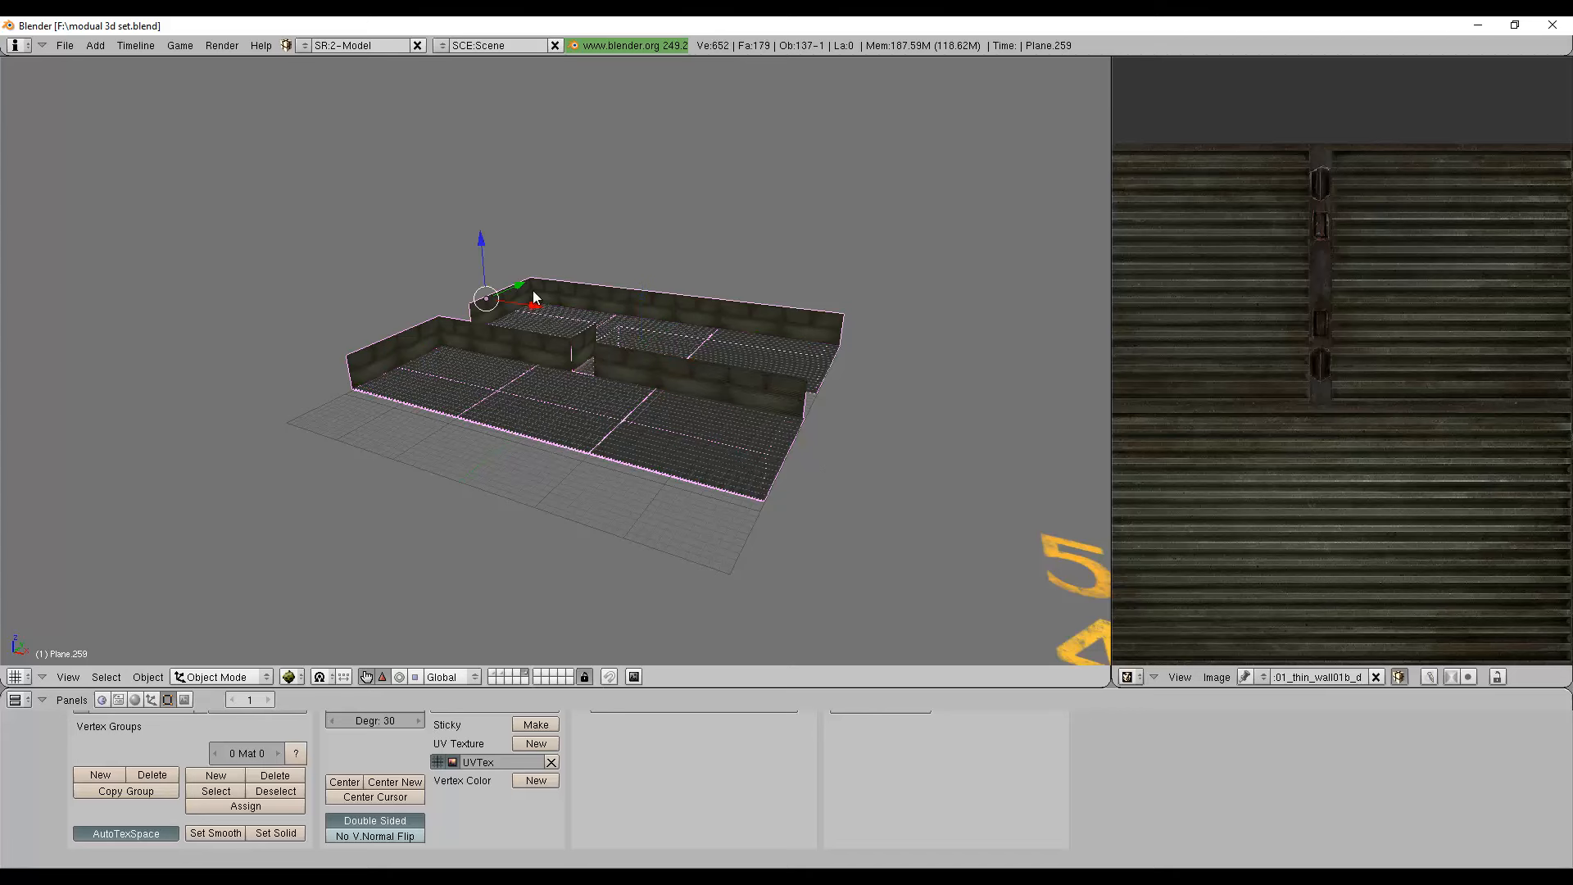
Recenter the joined level mesh's origin on its geometry.
{"action": "left_click", "coordinate": [380, 782]}
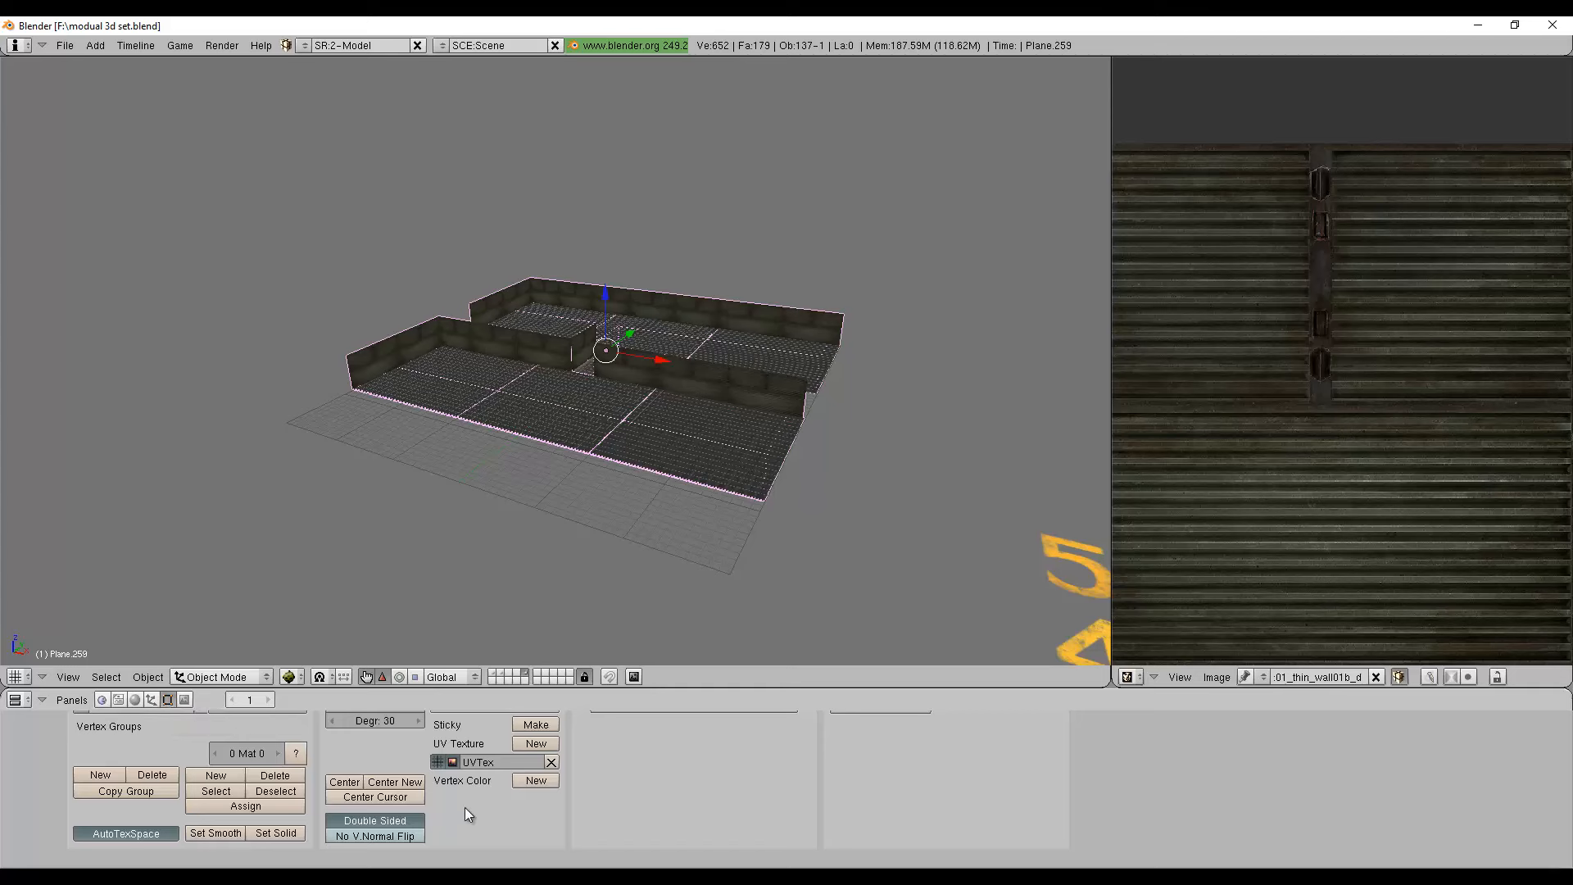
{"action": "middle_click_drag", "start_coordinate": [659, 360], "coordinate": [665, 283]}
{"action": "scroll", "coordinate": [567, 563], "scroll_direction": "up", "scroll_amount": 4}
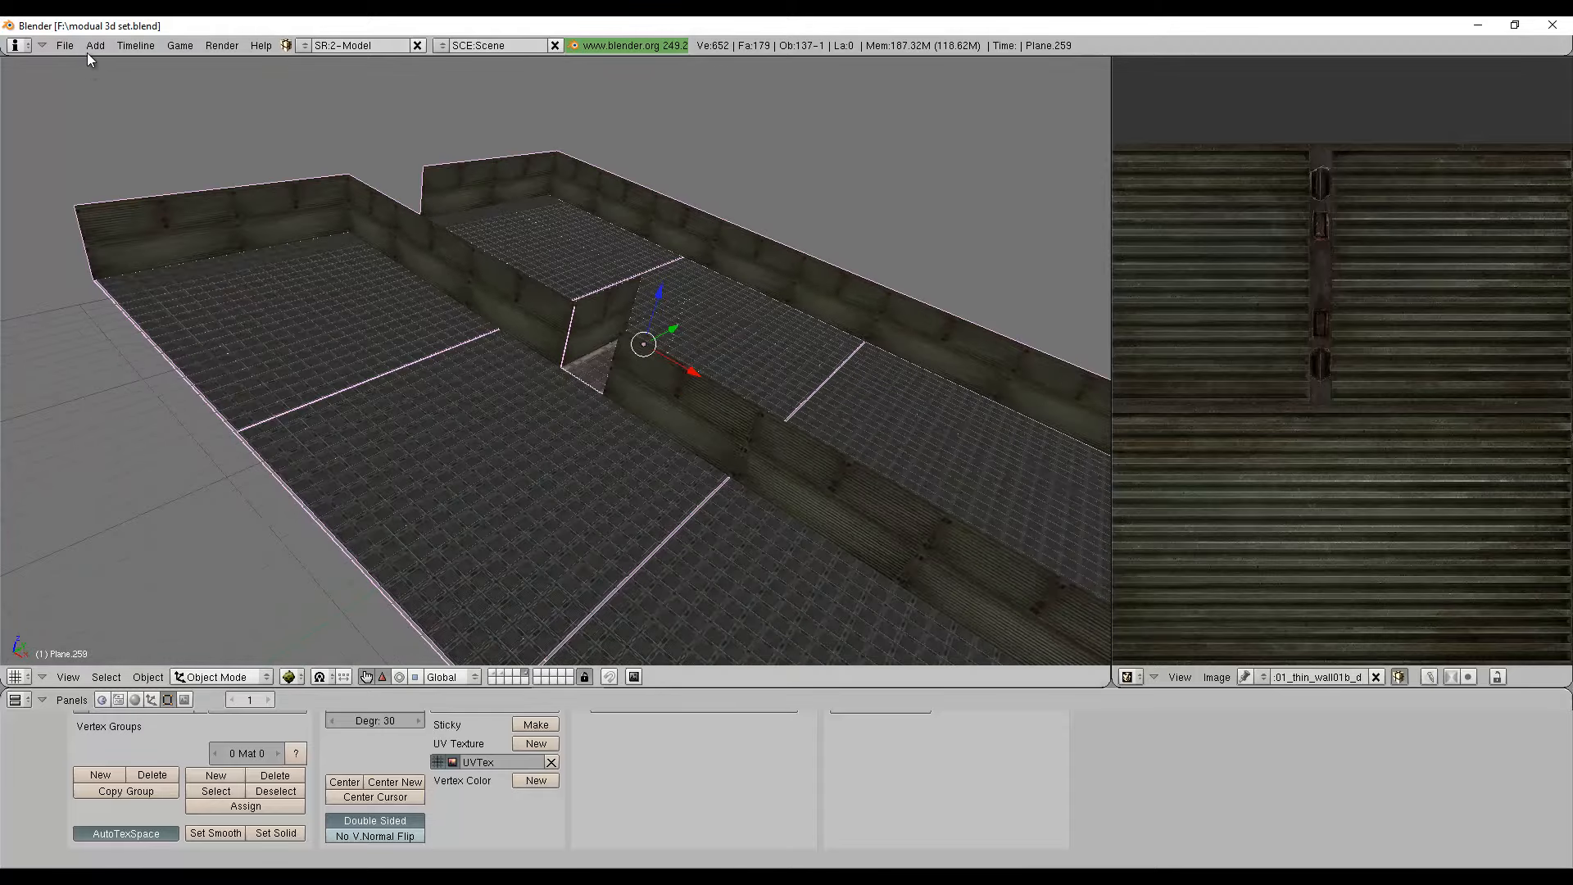
Export only the selected level mesh as the Wavefront OBJ file modual 3d set.obj in F:\.
{"action": "left_click", "coordinate": [67, 46]}
{"action": "mouse_move", "coordinate": [162, 342]}
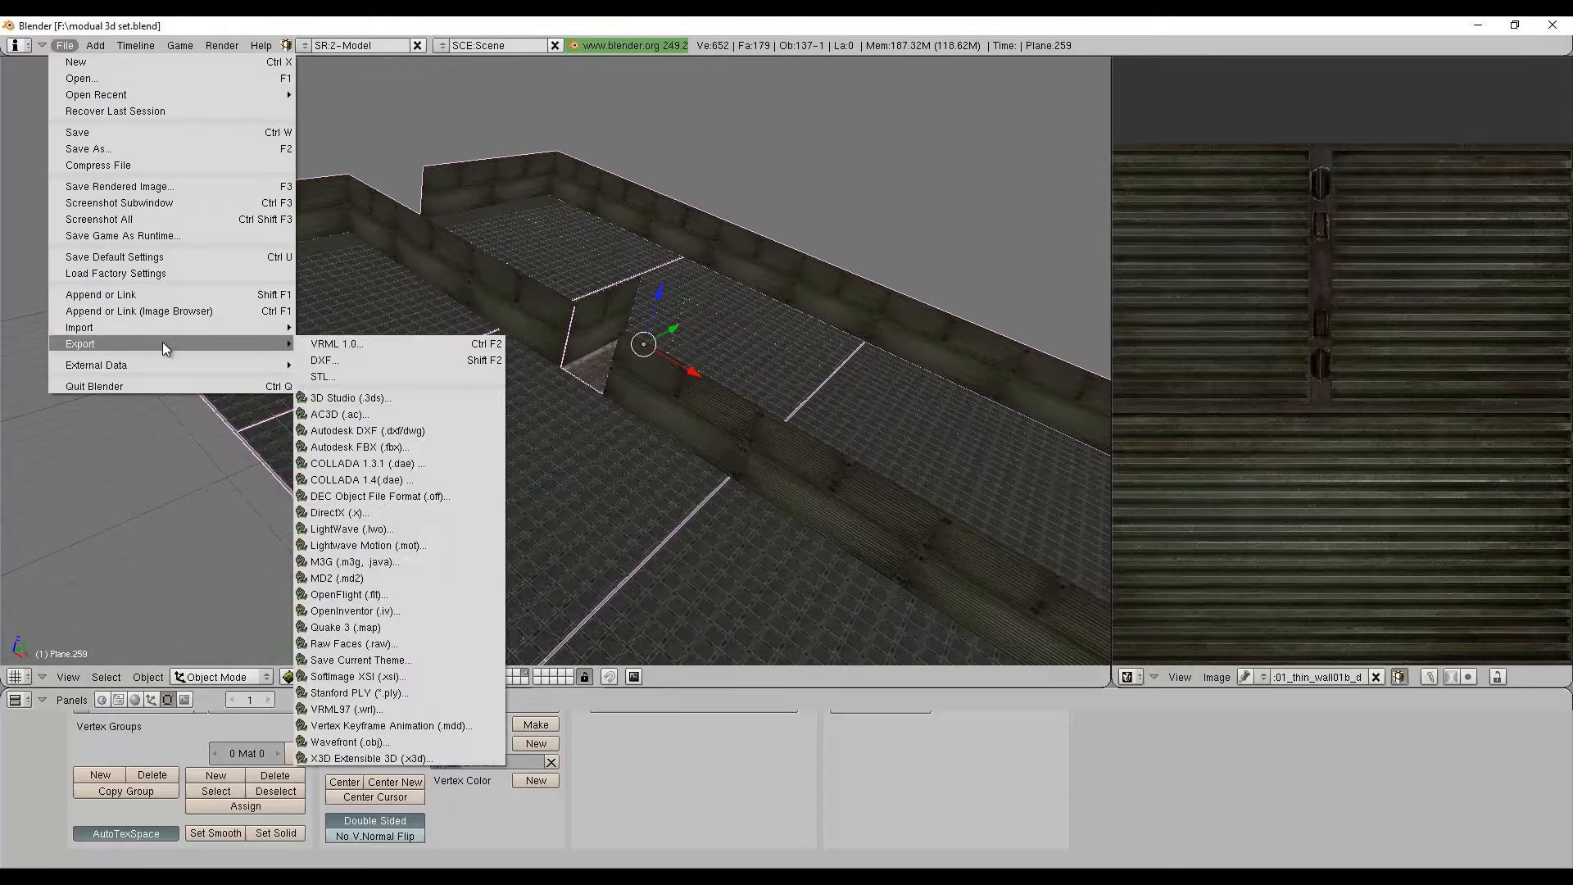
{"action": "left_click", "coordinate": [435, 743]}
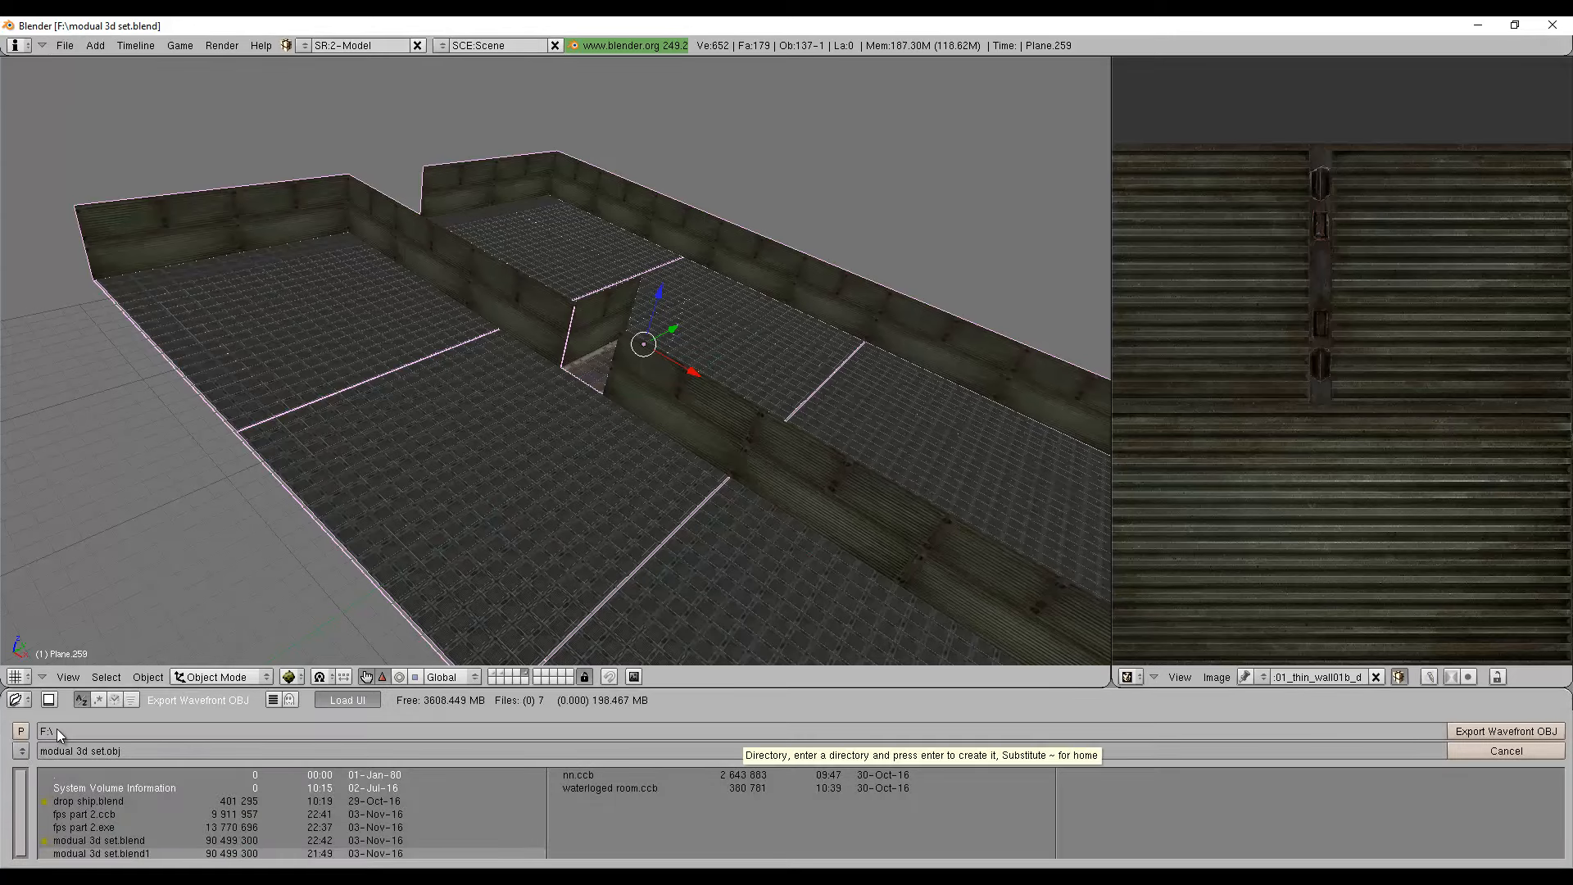
{"action": "left_click", "coordinate": [1508, 732]}
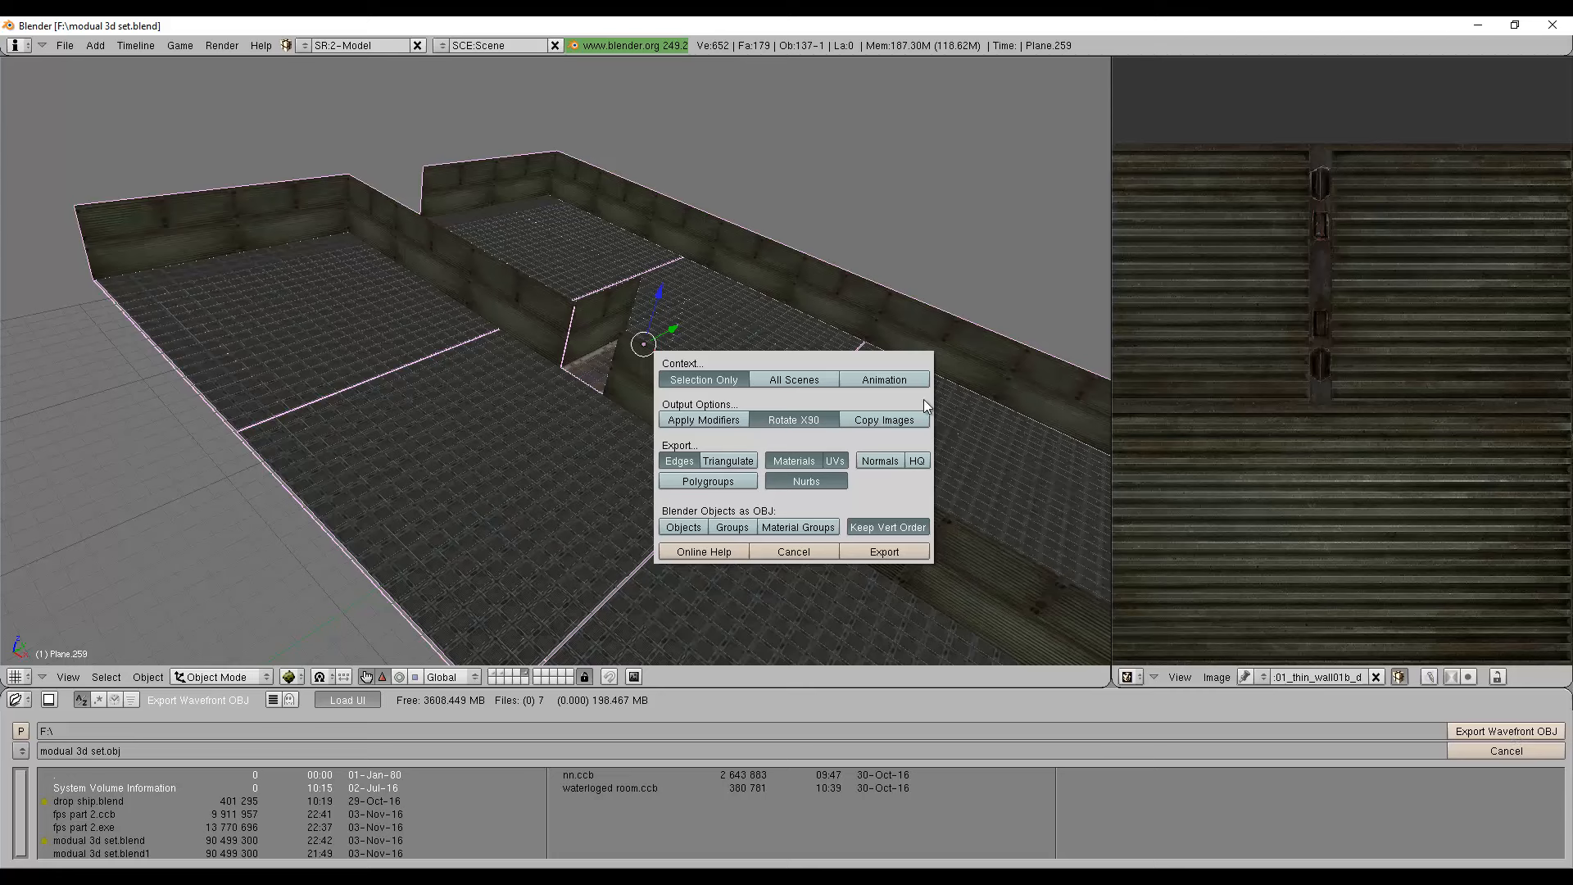
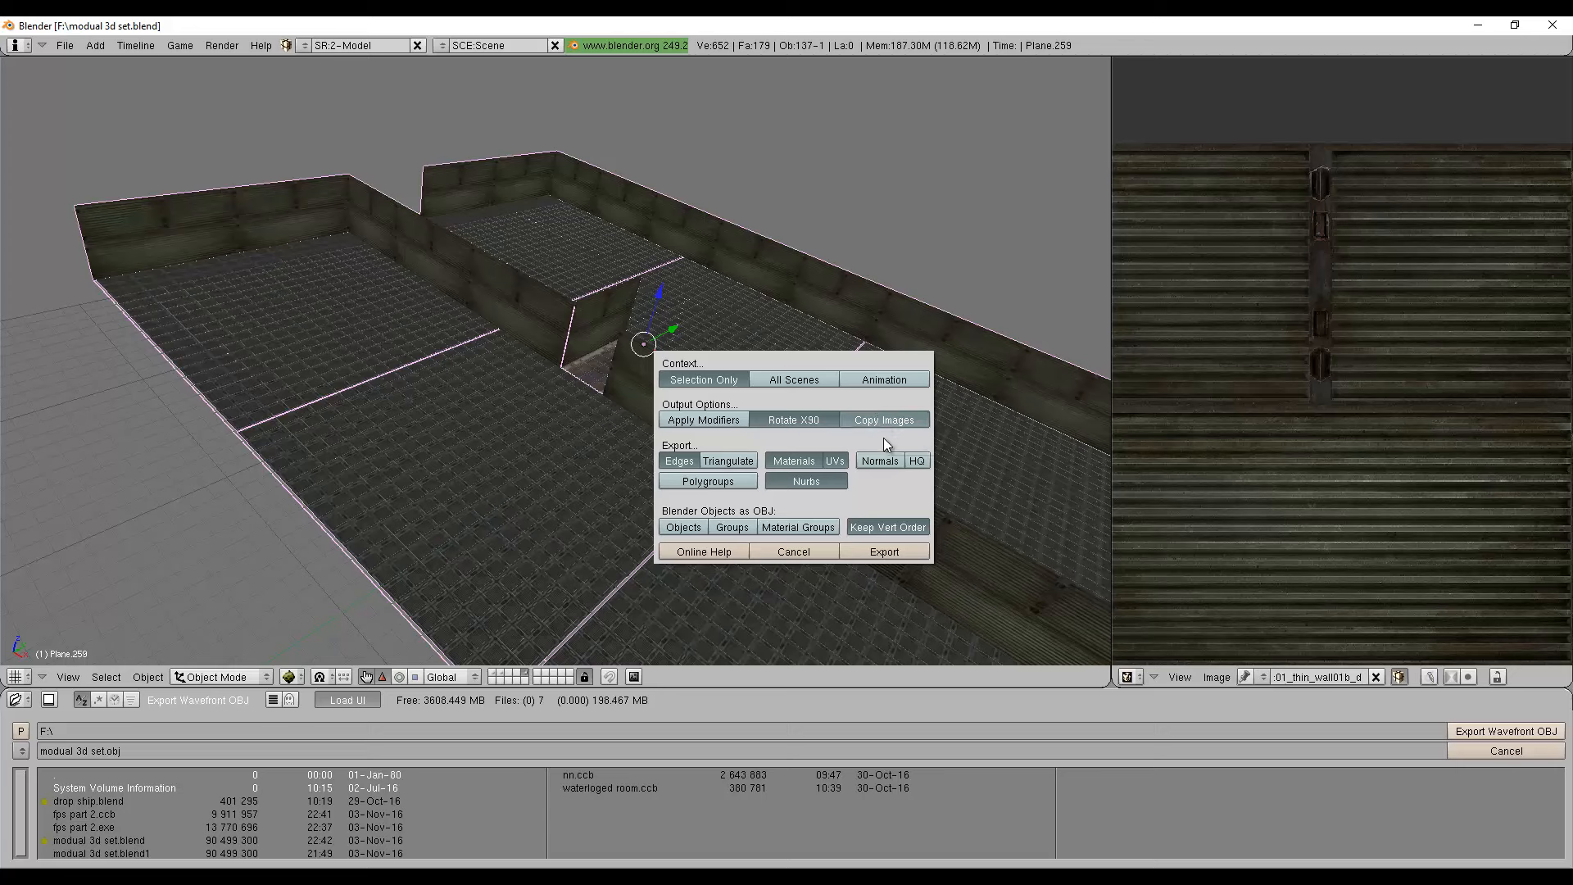
{"action": "left_click", "coordinate": [885, 552]}
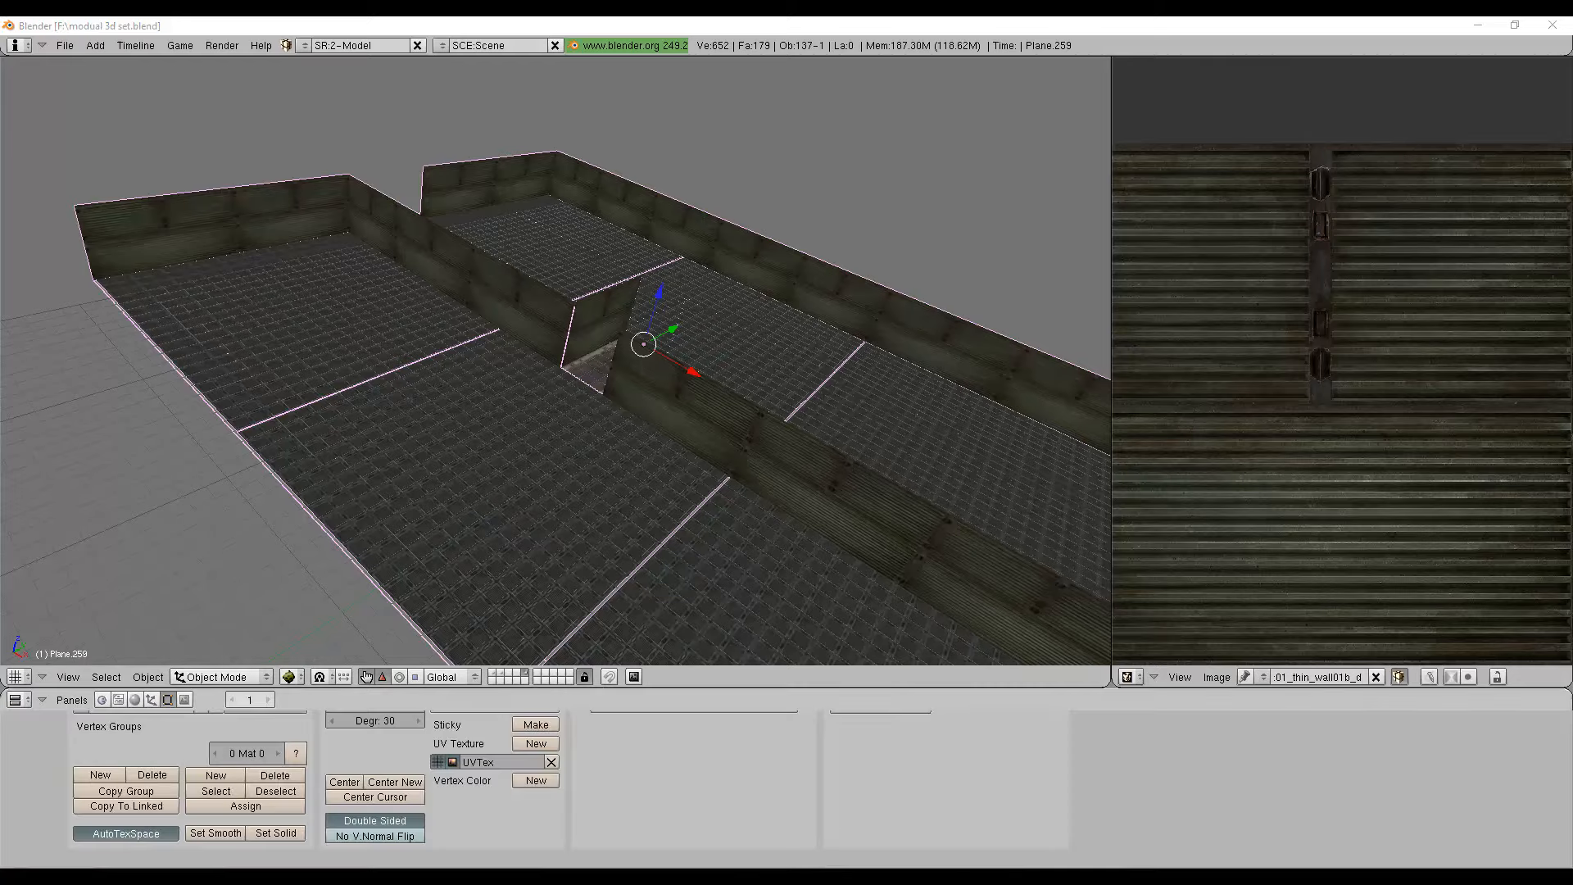
Switch to CopperCube and add a new scene named New 3D Scene2 to the project.
{"action": "key", "text": "alt+Tab"}
{"action": "left_click_drag", "start_coordinate": [760, 547], "coordinate": [1099, 428]}
{"action": "left_click", "coordinate": [540, 70]}
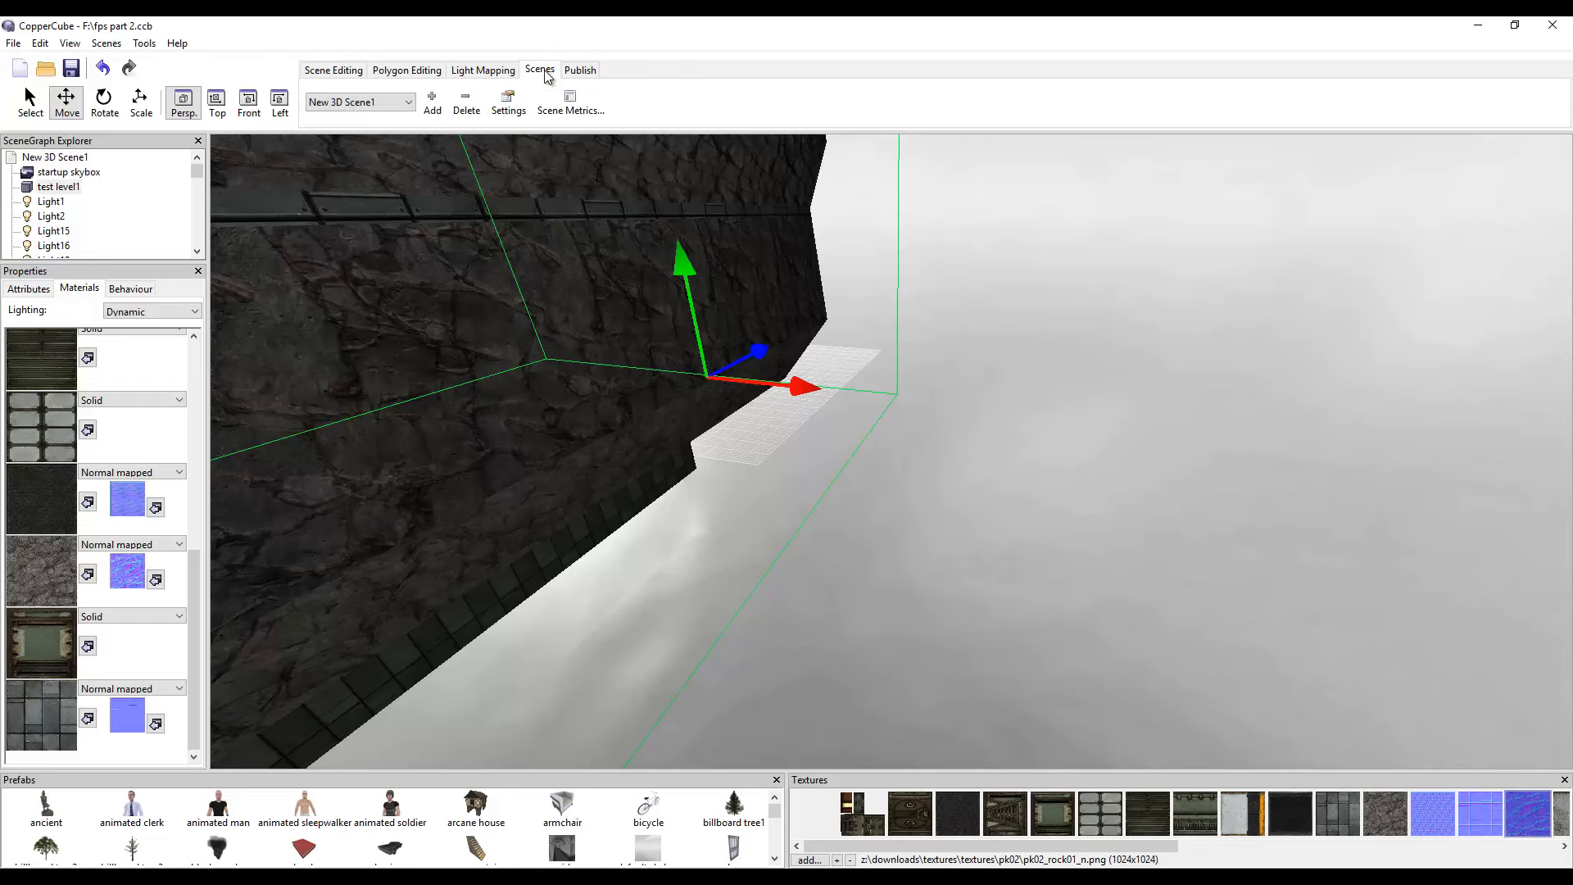
{"action": "left_click", "coordinate": [393, 101]}
{"action": "left_click", "coordinate": [387, 132]}
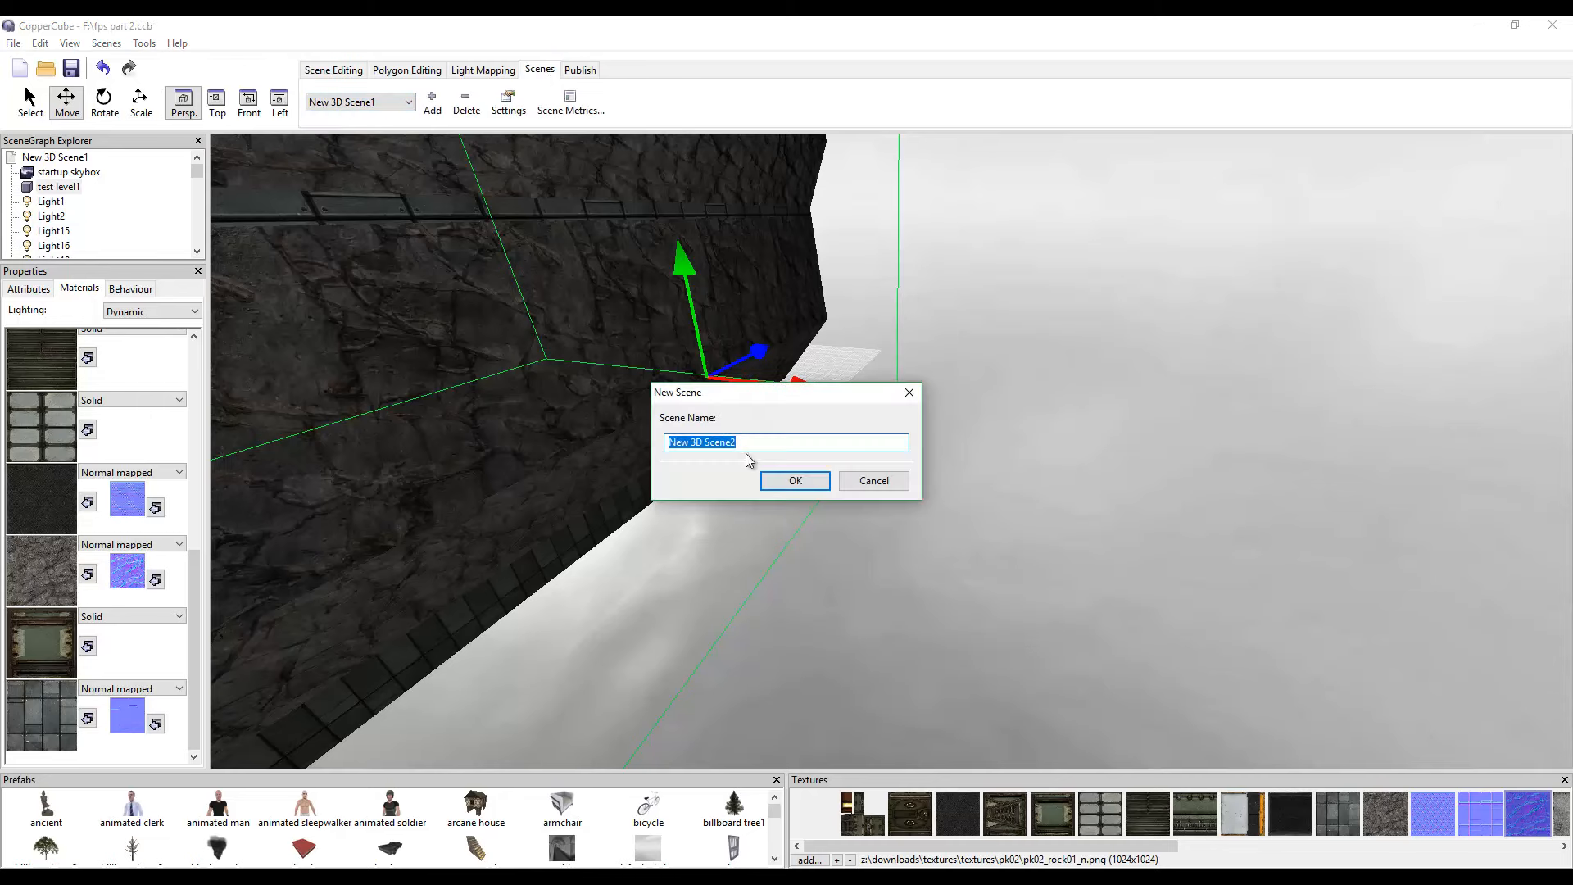
{"action": "left_click", "coordinate": [787, 481]}
Delete the default cube from the new scene.
{"action": "left_click_drag", "start_coordinate": [872, 405], "coordinate": [1304, 639]}
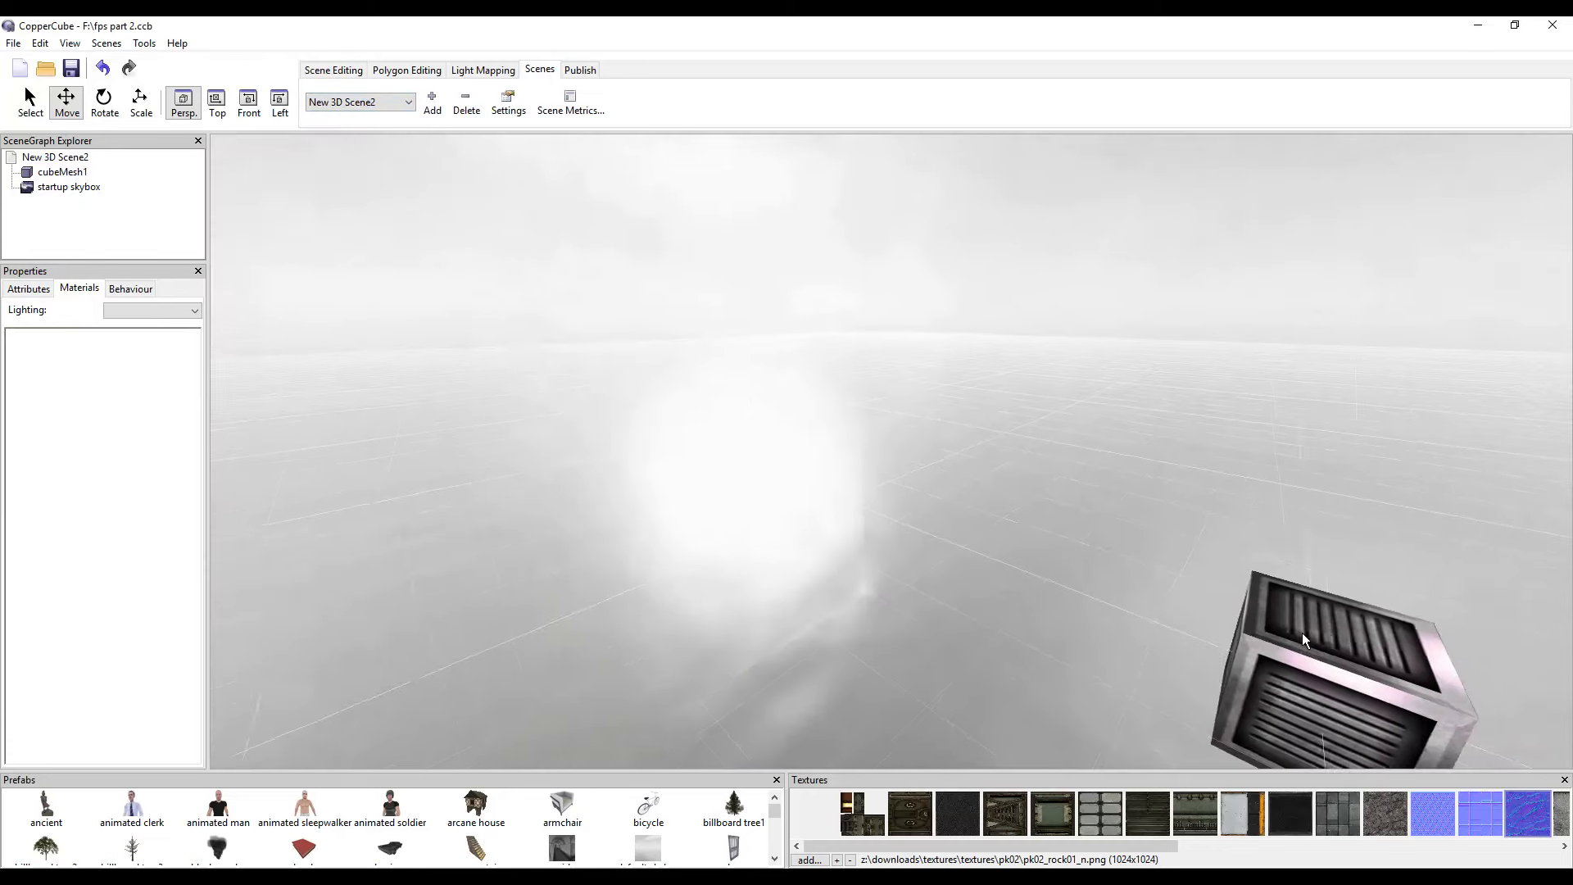
{"action": "left_click", "coordinate": [1303, 639]}
{"action": "key", "text": "Delete"}
Import the exported modual 3d set OBJ file from F:\ into the scene as a static mesh.
{"action": "right_click", "coordinate": [1074, 578]}
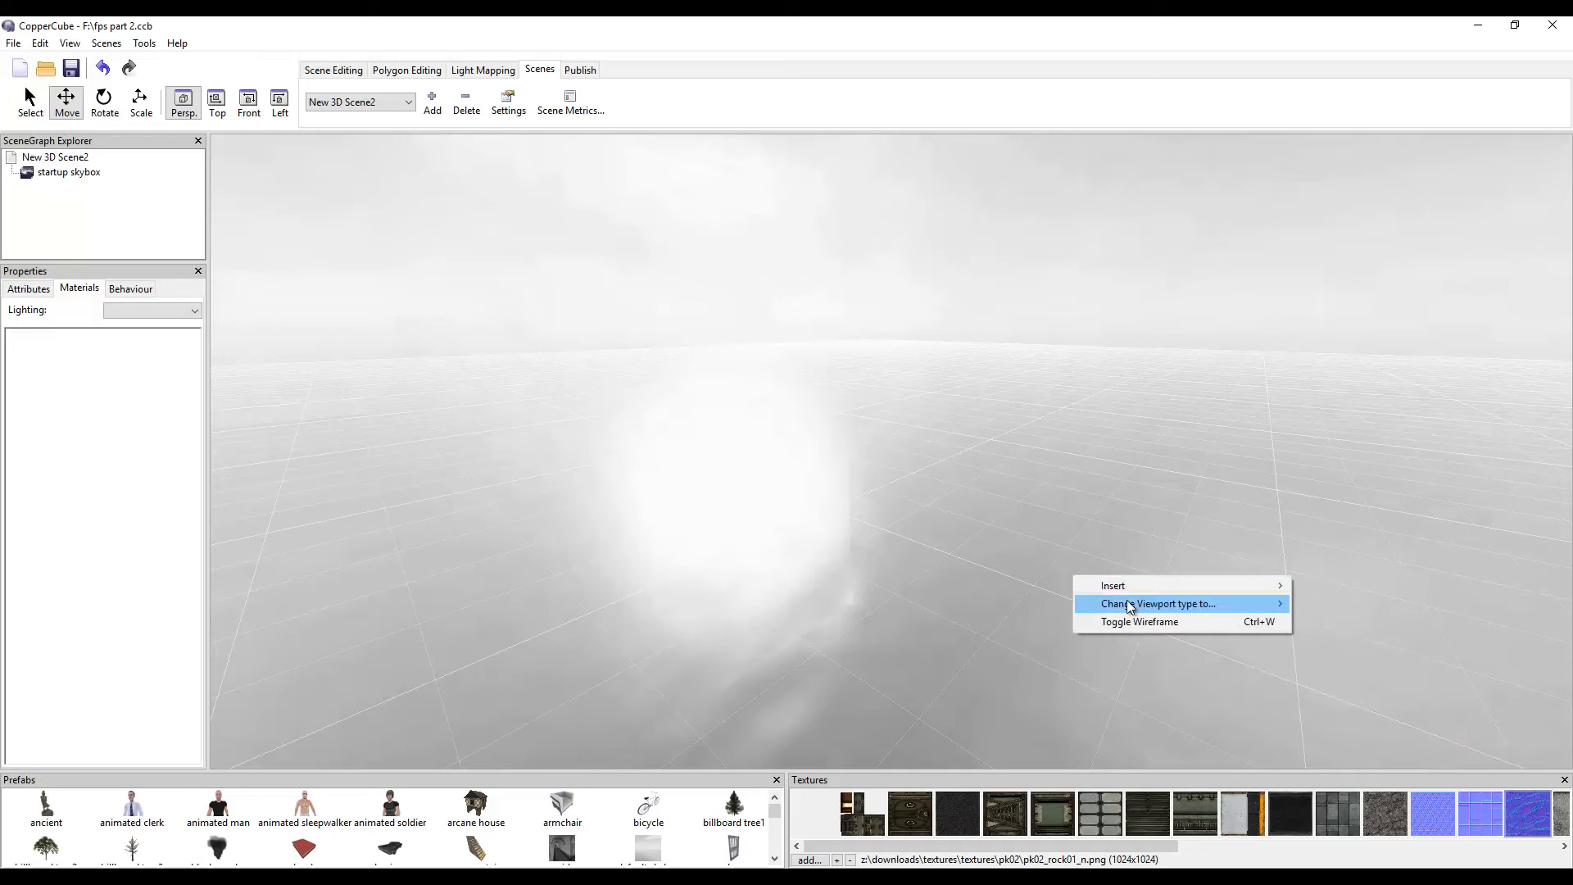
{"action": "mouse_move", "coordinate": [1124, 586]}
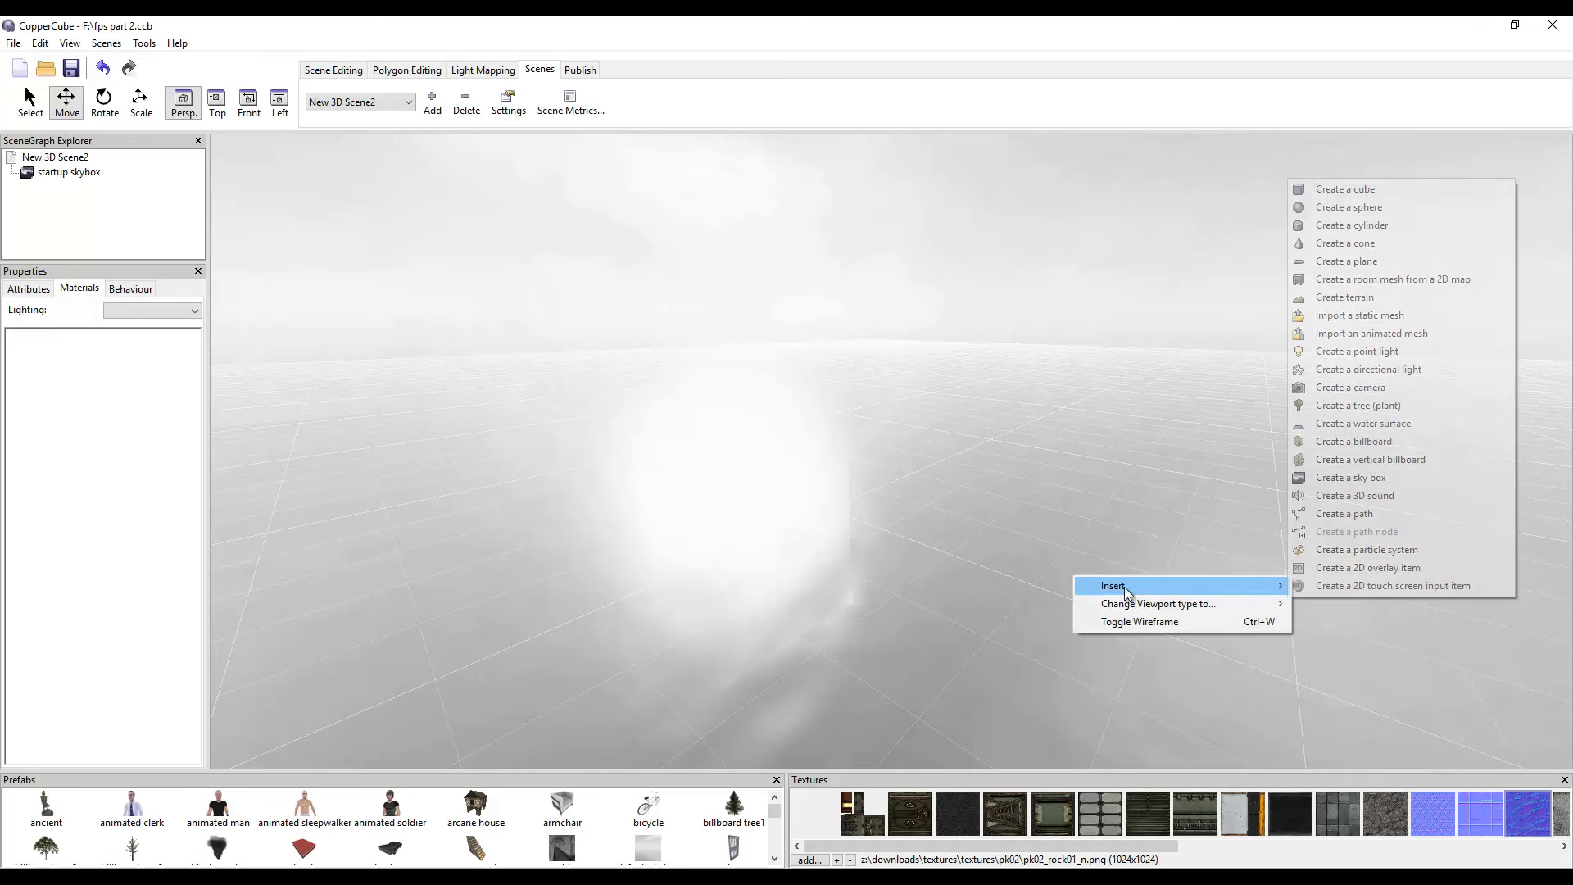
{"action": "left_click", "coordinate": [1379, 314]}
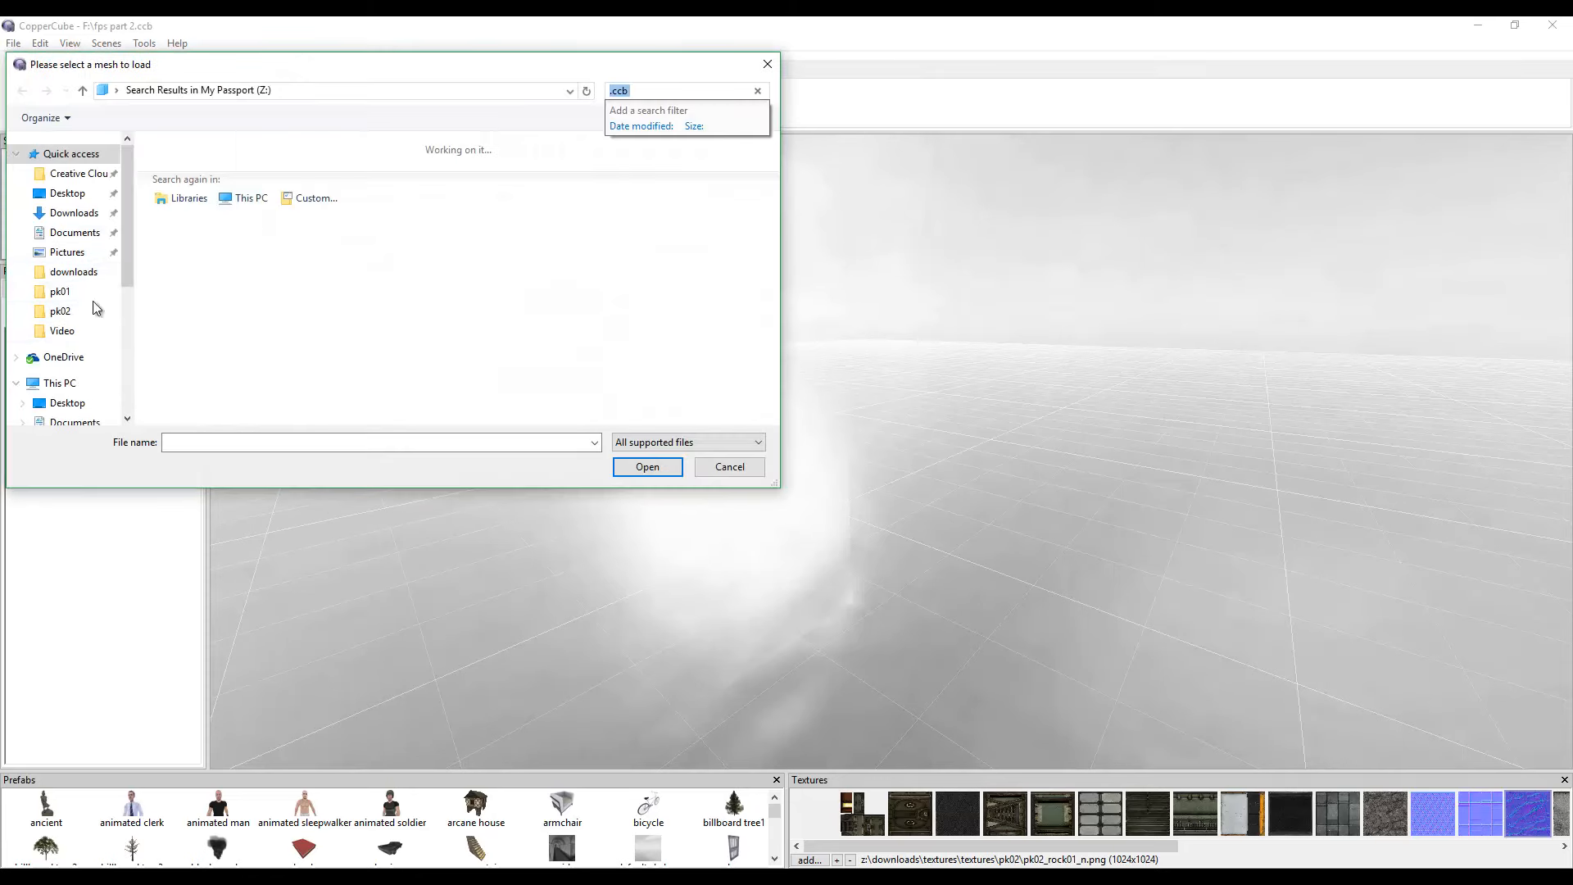
{"action": "scroll", "coordinate": [72, 401], "scroll_direction": "down", "scroll_amount": 2}
{"action": "scroll", "coordinate": [74, 406], "scroll_direction": "down", "scroll_amount": 1}
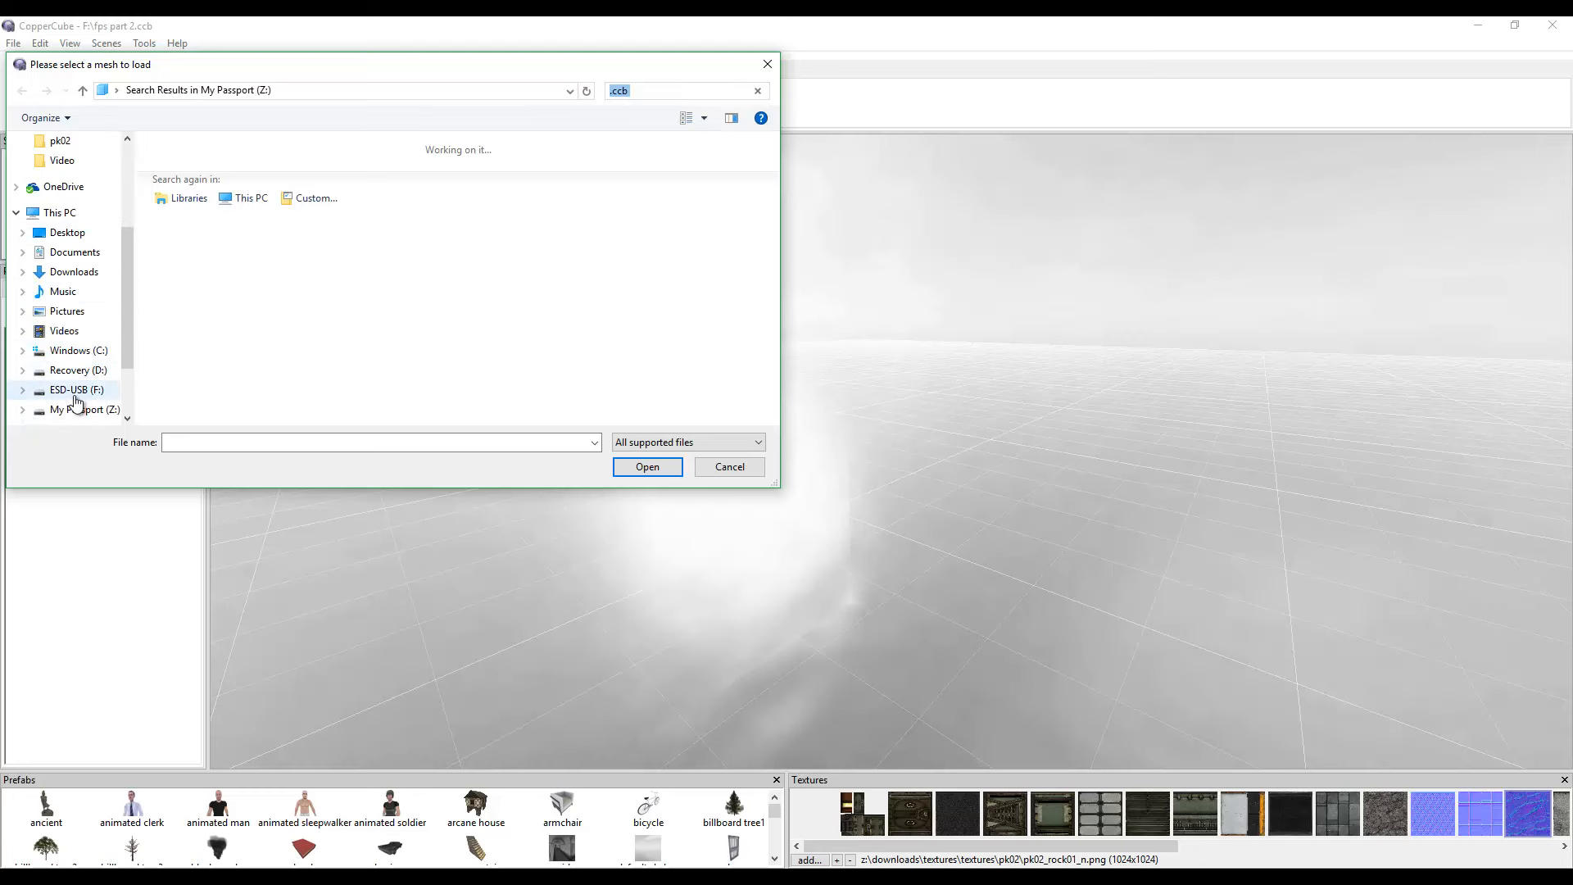
{"action": "left_click", "coordinate": [77, 390]}
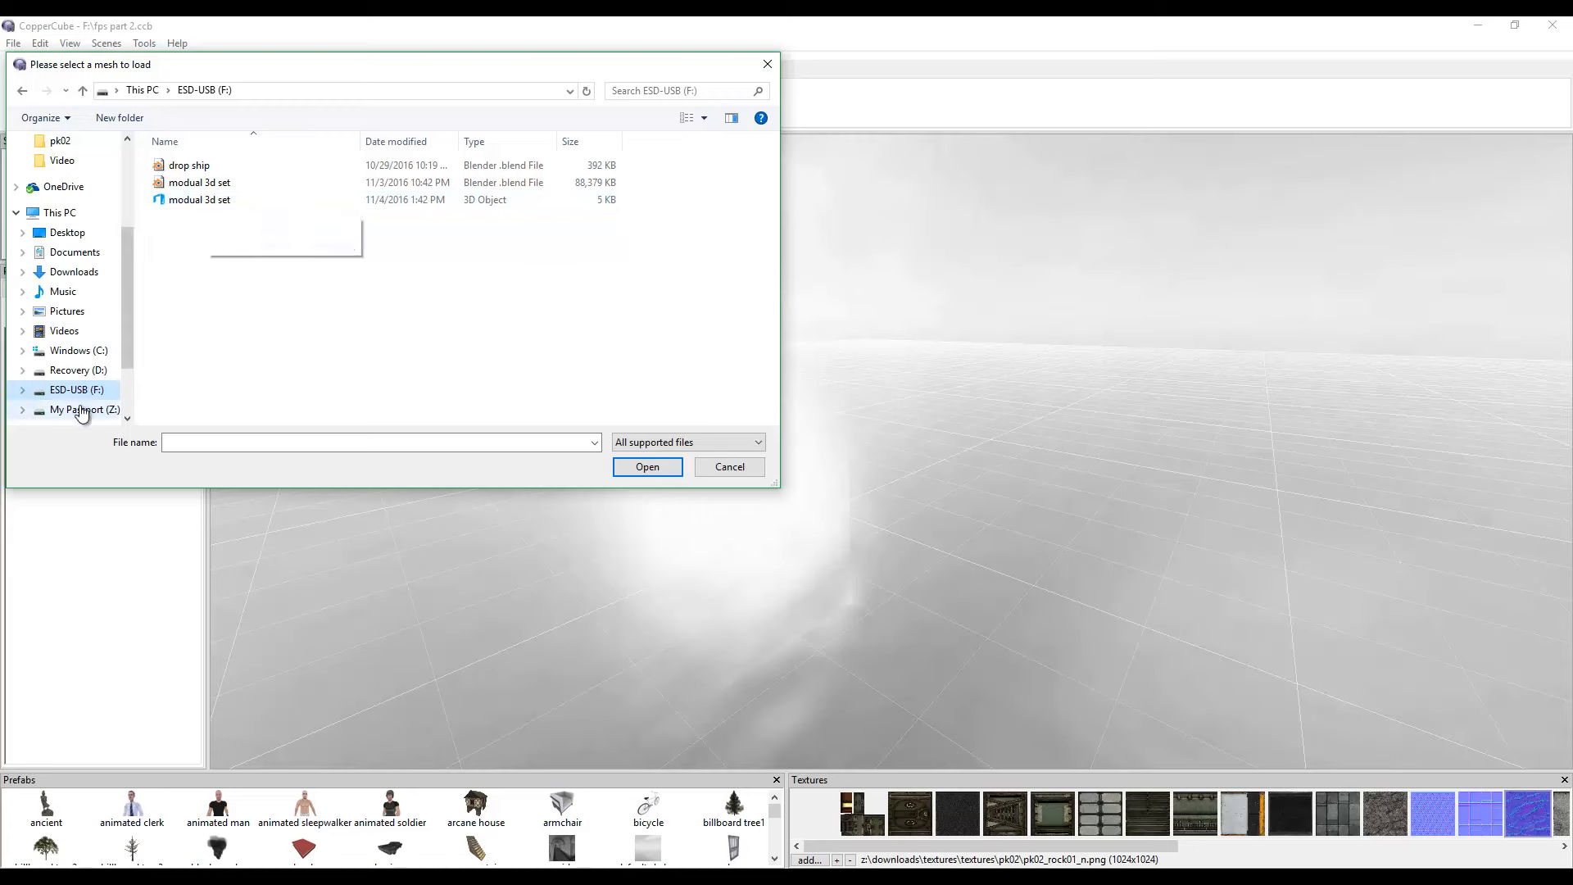
{"action": "scroll", "coordinate": [102, 385], "scroll_direction": "down", "scroll_amount": 1}
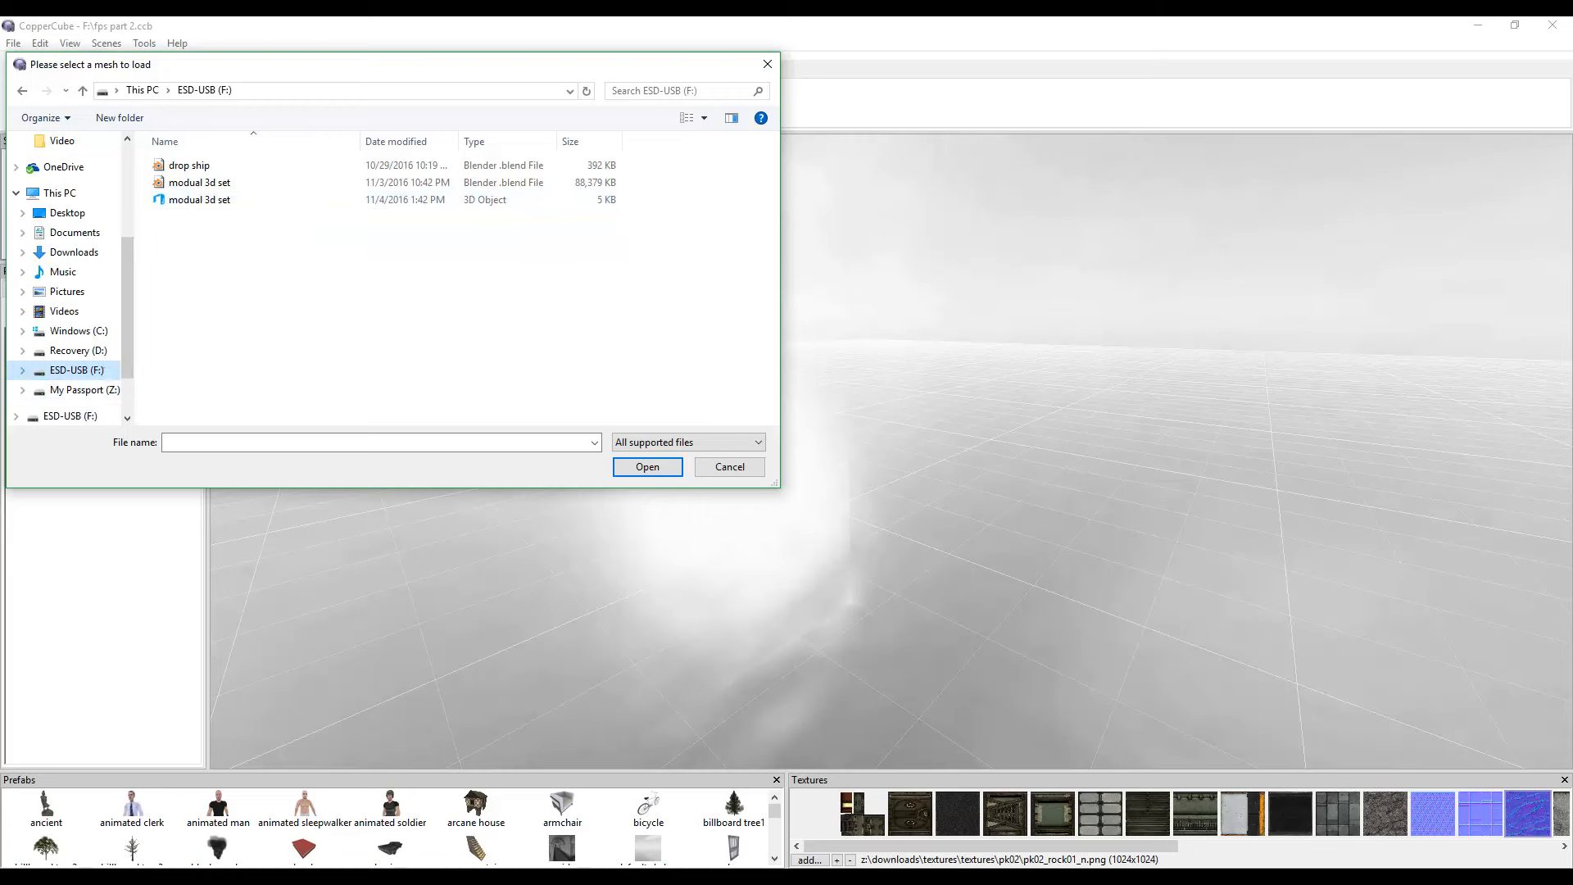
{"action": "left_click", "coordinate": [747, 875]}
{"action": "left_click", "coordinate": [819, 824]}
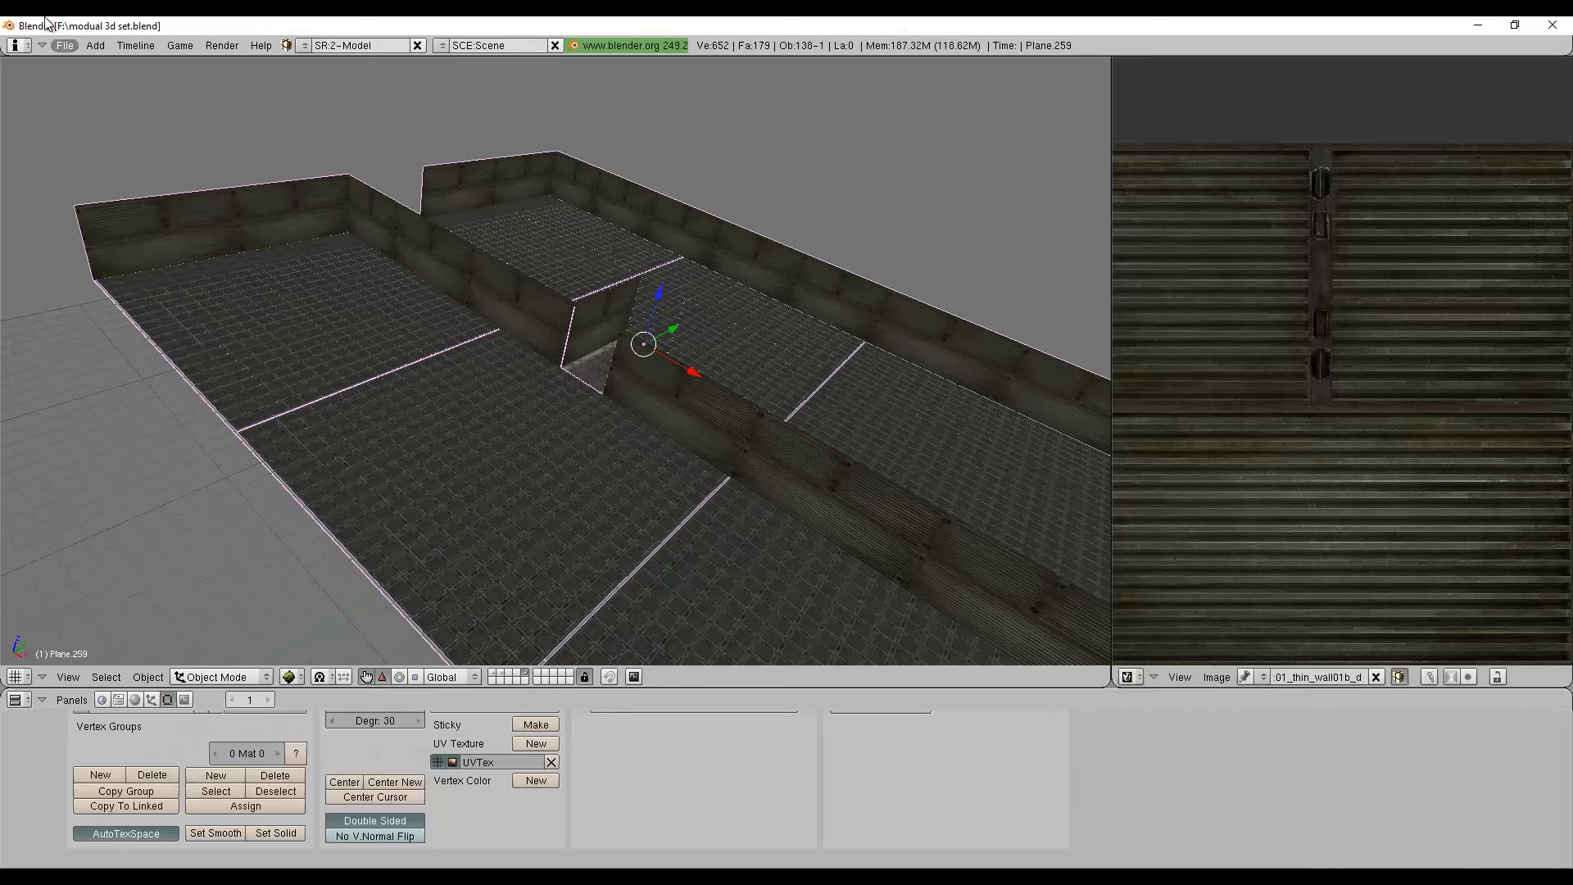
{"action": "left_click", "coordinate": [1478, 25]}
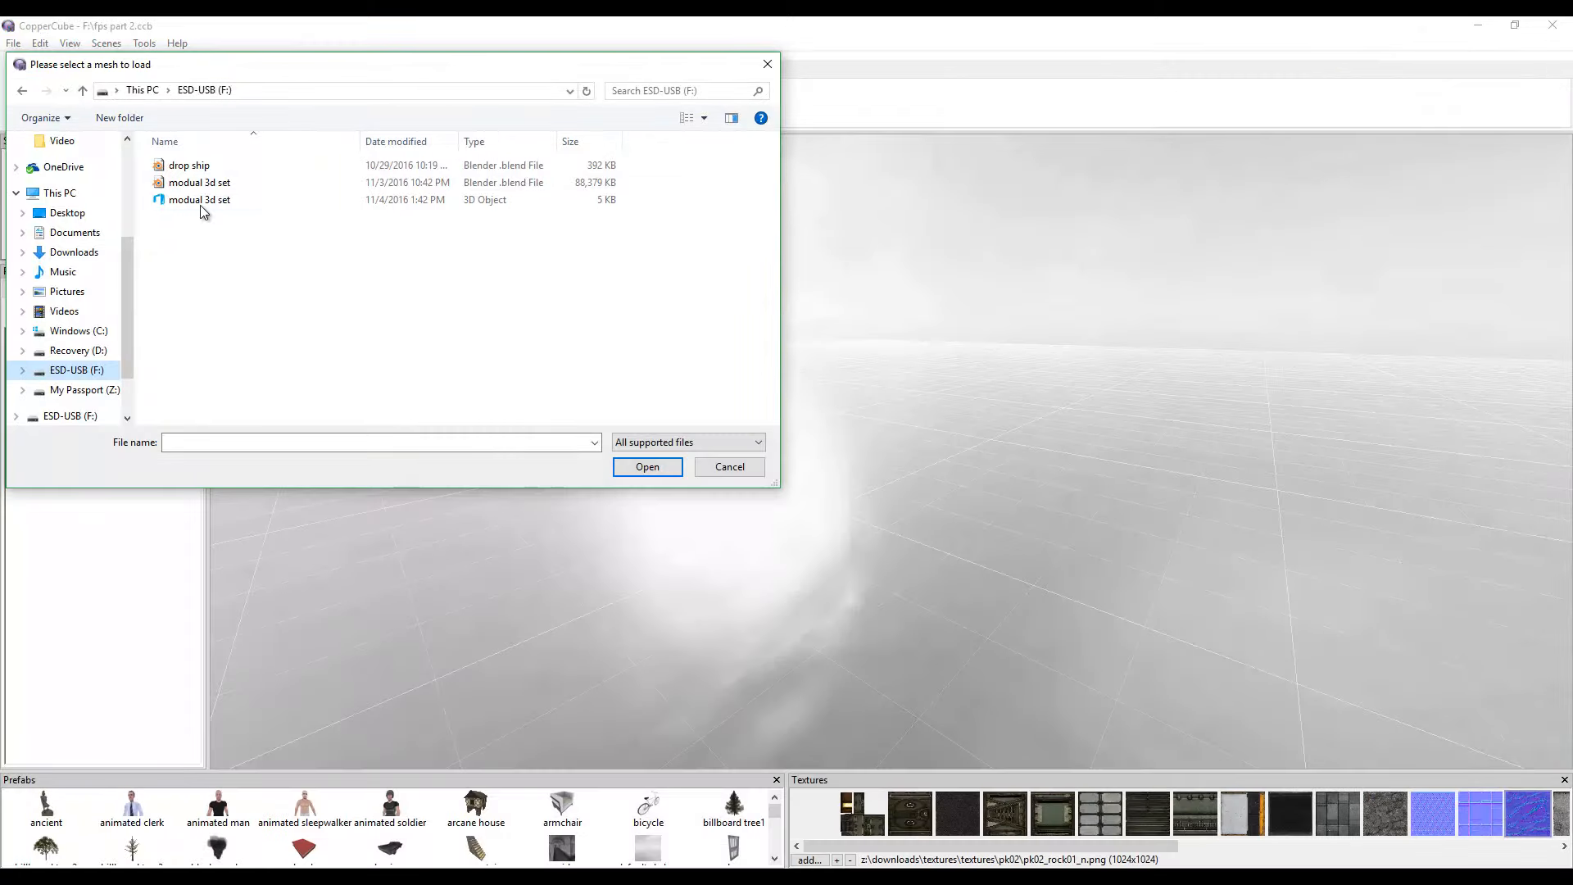
{"action": "left_click", "coordinate": [228, 182]}
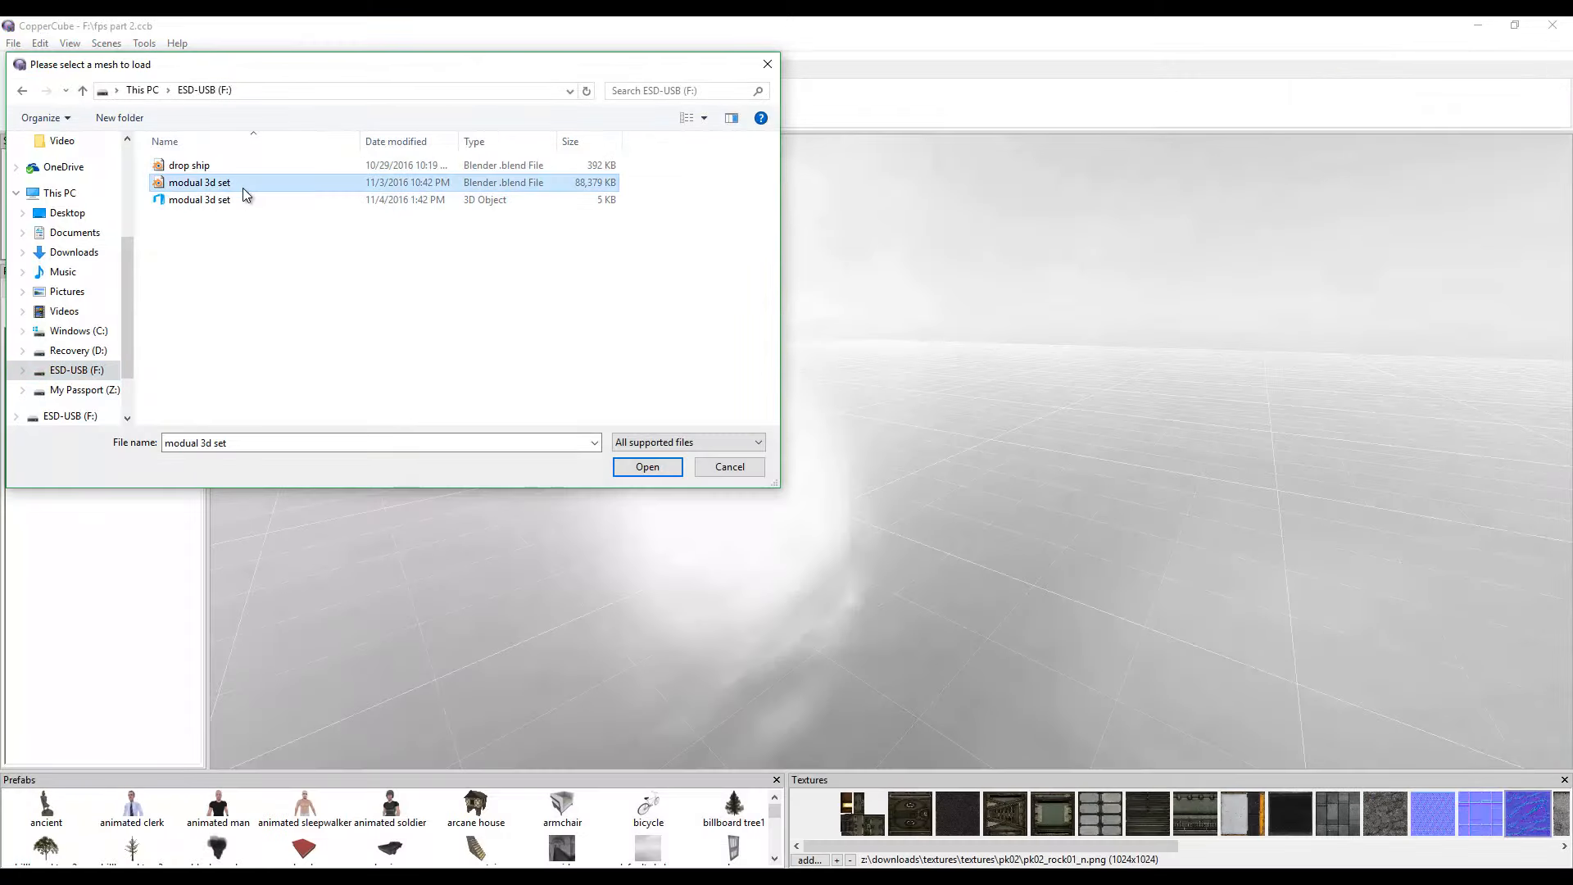
{"action": "double_click", "coordinate": [246, 200]}
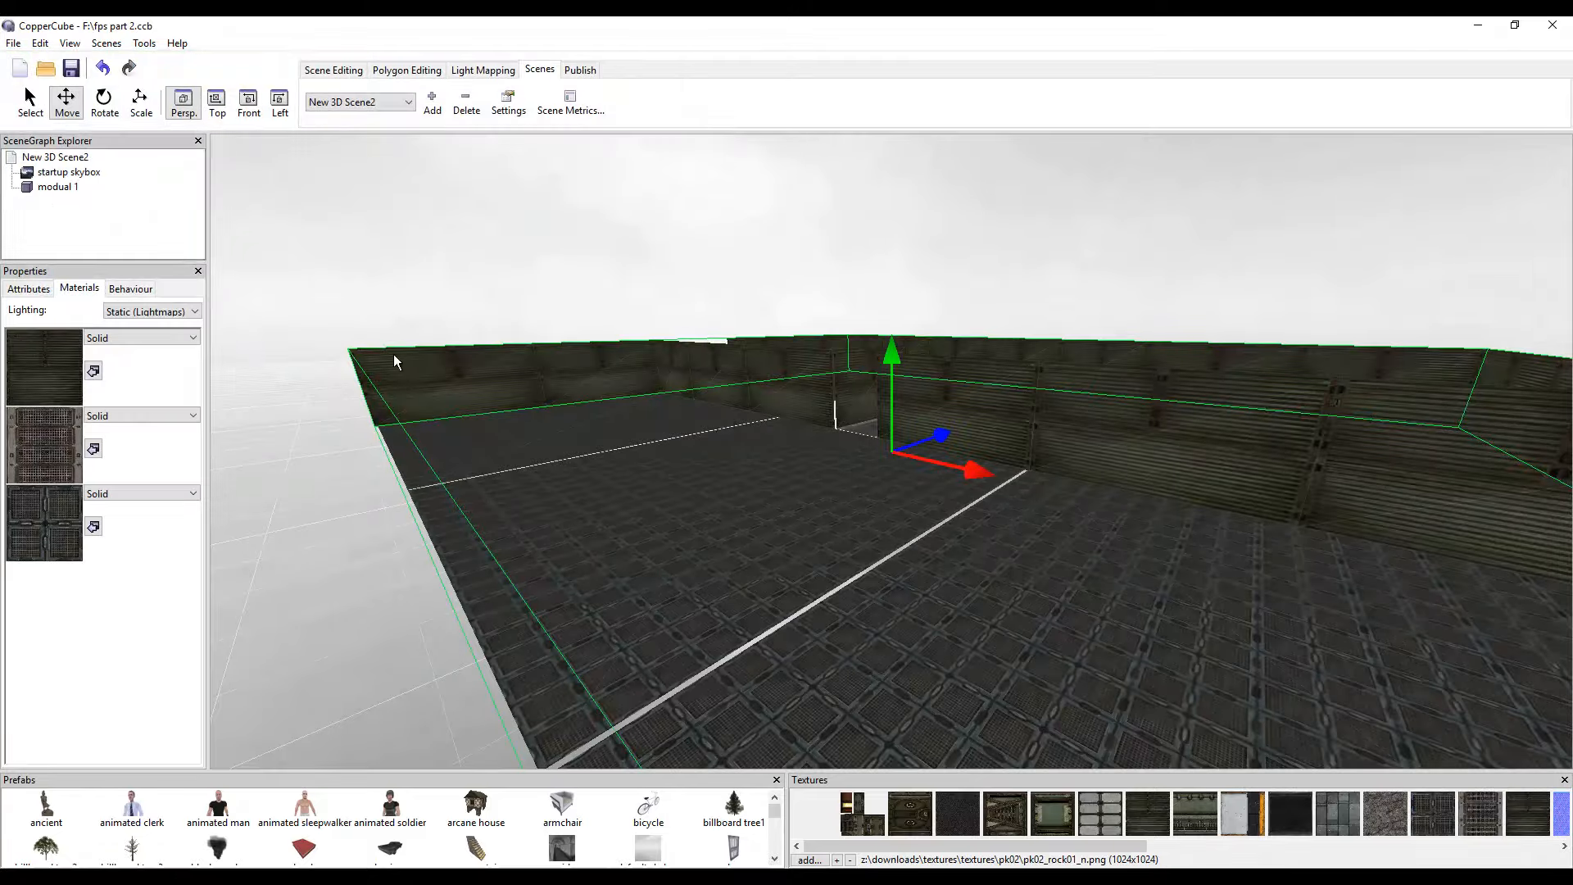
Examine the imported level's walls, floor textures and doorway from inside and above.
{"action": "scroll", "coordinate": [988, 680], "scroll_direction": "down", "scroll_amount": 5}
{"action": "right_click_drag", "start_coordinate": [988, 680], "coordinate": [924, 558]}
{"action": "scroll", "coordinate": [1013, 662], "scroll_direction": "up", "scroll_amount": 3}
{"action": "scroll", "coordinate": [924, 558], "scroll_direction": "up", "scroll_amount": 3}
{"action": "left_click_drag", "start_coordinate": [923, 555], "coordinate": [1031, 536]}
{"action": "right_click_drag", "start_coordinate": [1031, 536], "coordinate": [1073, 540]}
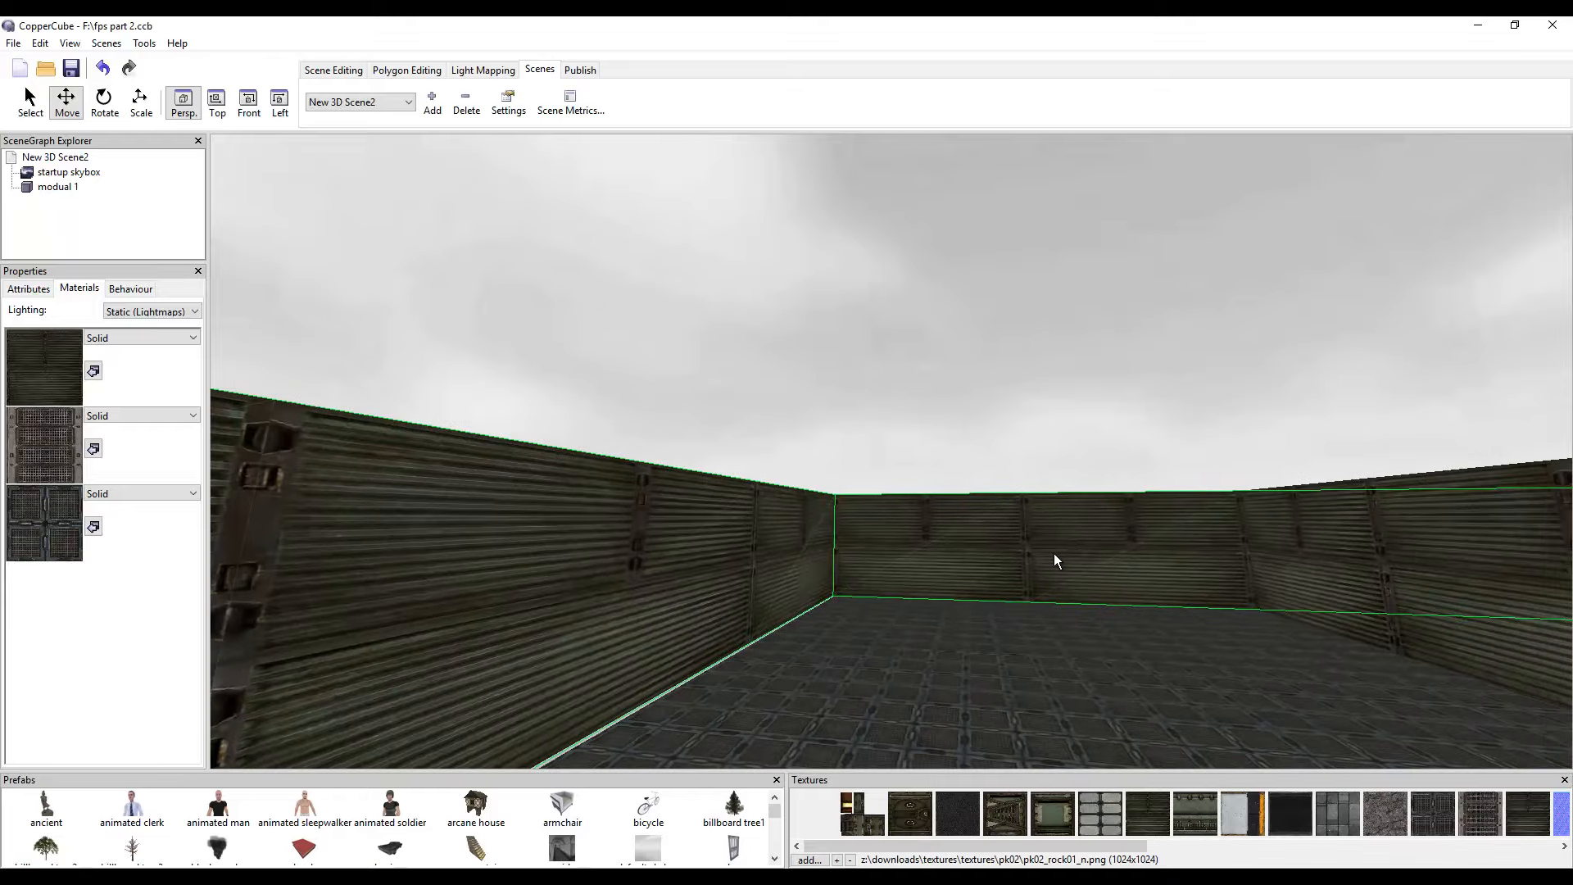
{"action": "left_click_drag", "start_coordinate": [1053, 554], "coordinate": [1093, 547]}
{"action": "right_click_drag", "start_coordinate": [1094, 547], "coordinate": [1119, 601]}
{"action": "left_click_drag", "start_coordinate": [1119, 602], "coordinate": [1175, 607]}
{"action": "right_click_drag", "start_coordinate": [1174, 607], "coordinate": [1123, 618]}
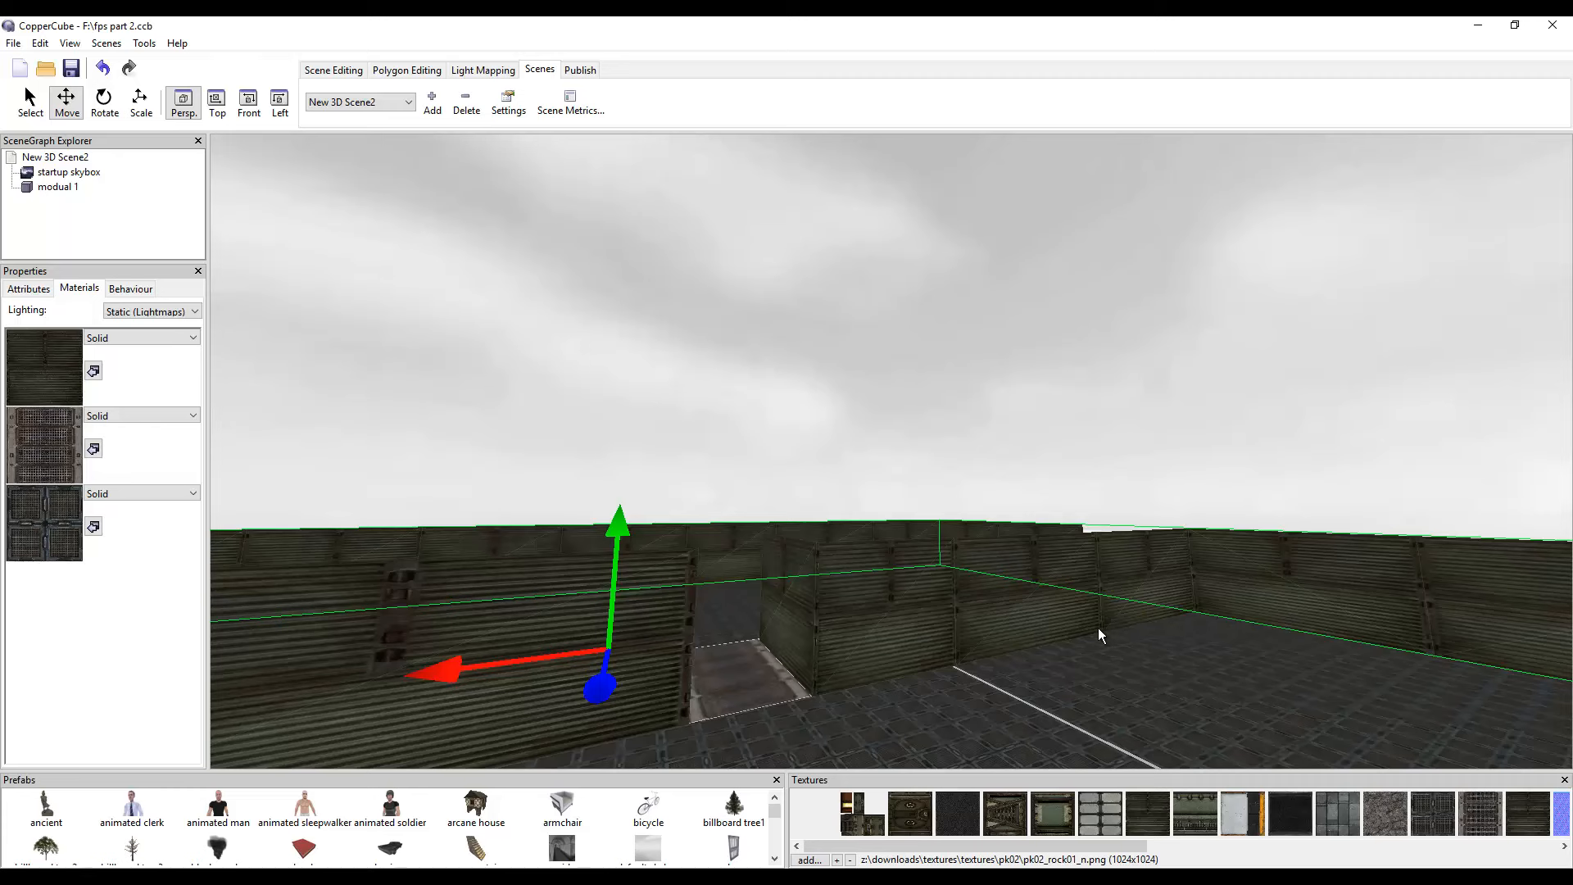
{"action": "right_click", "coordinate": [881, 503]}
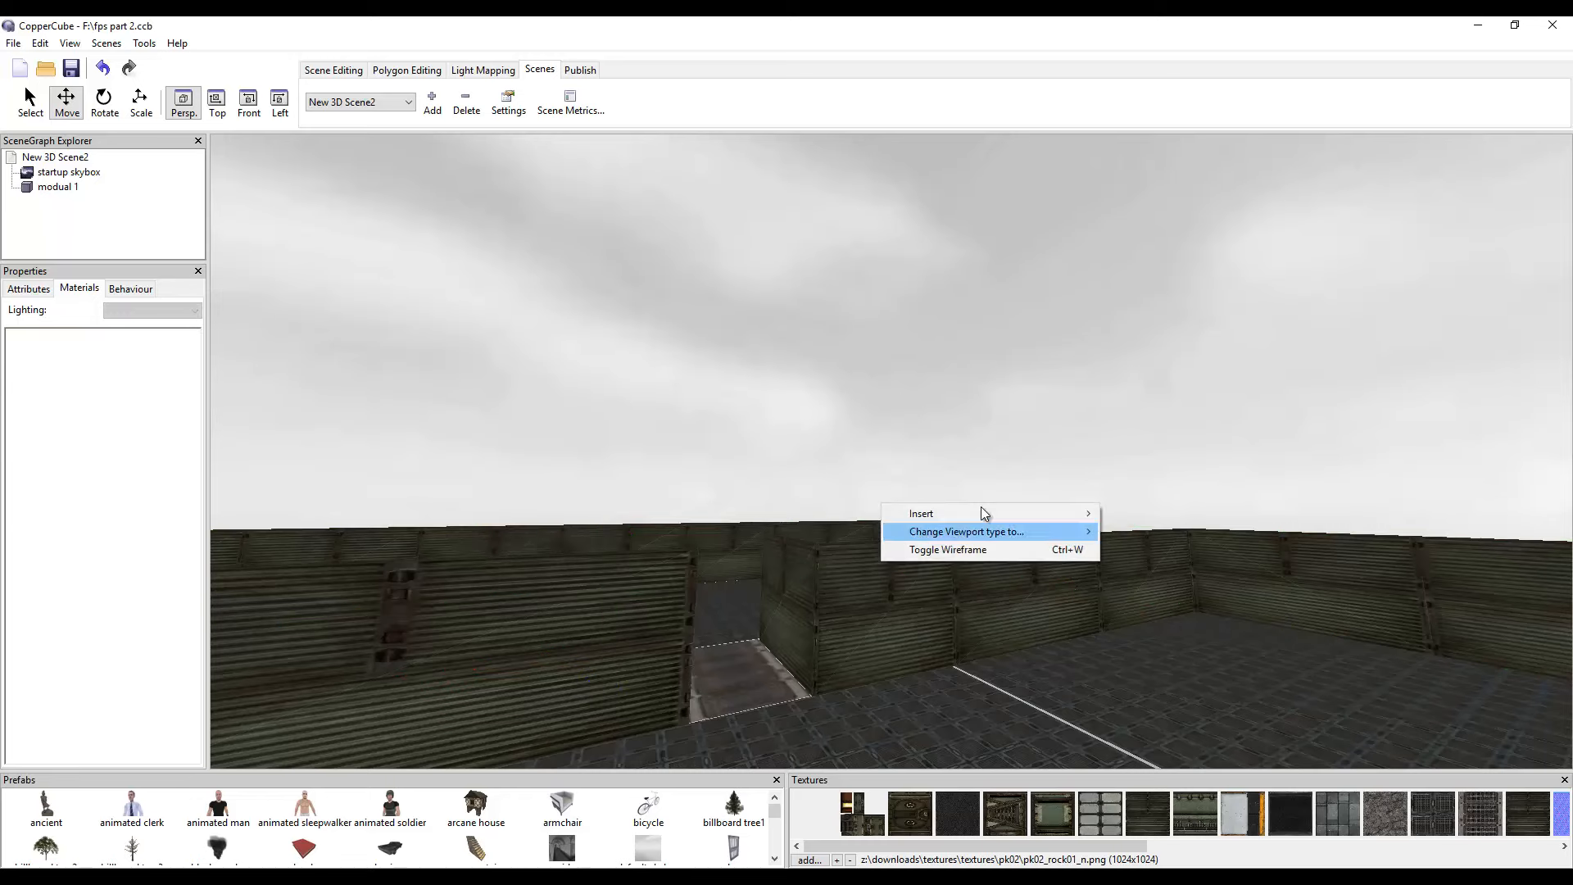
{"action": "mouse_move", "coordinate": [1007, 512]}
{"action": "left_click", "coordinate": [793, 478]}
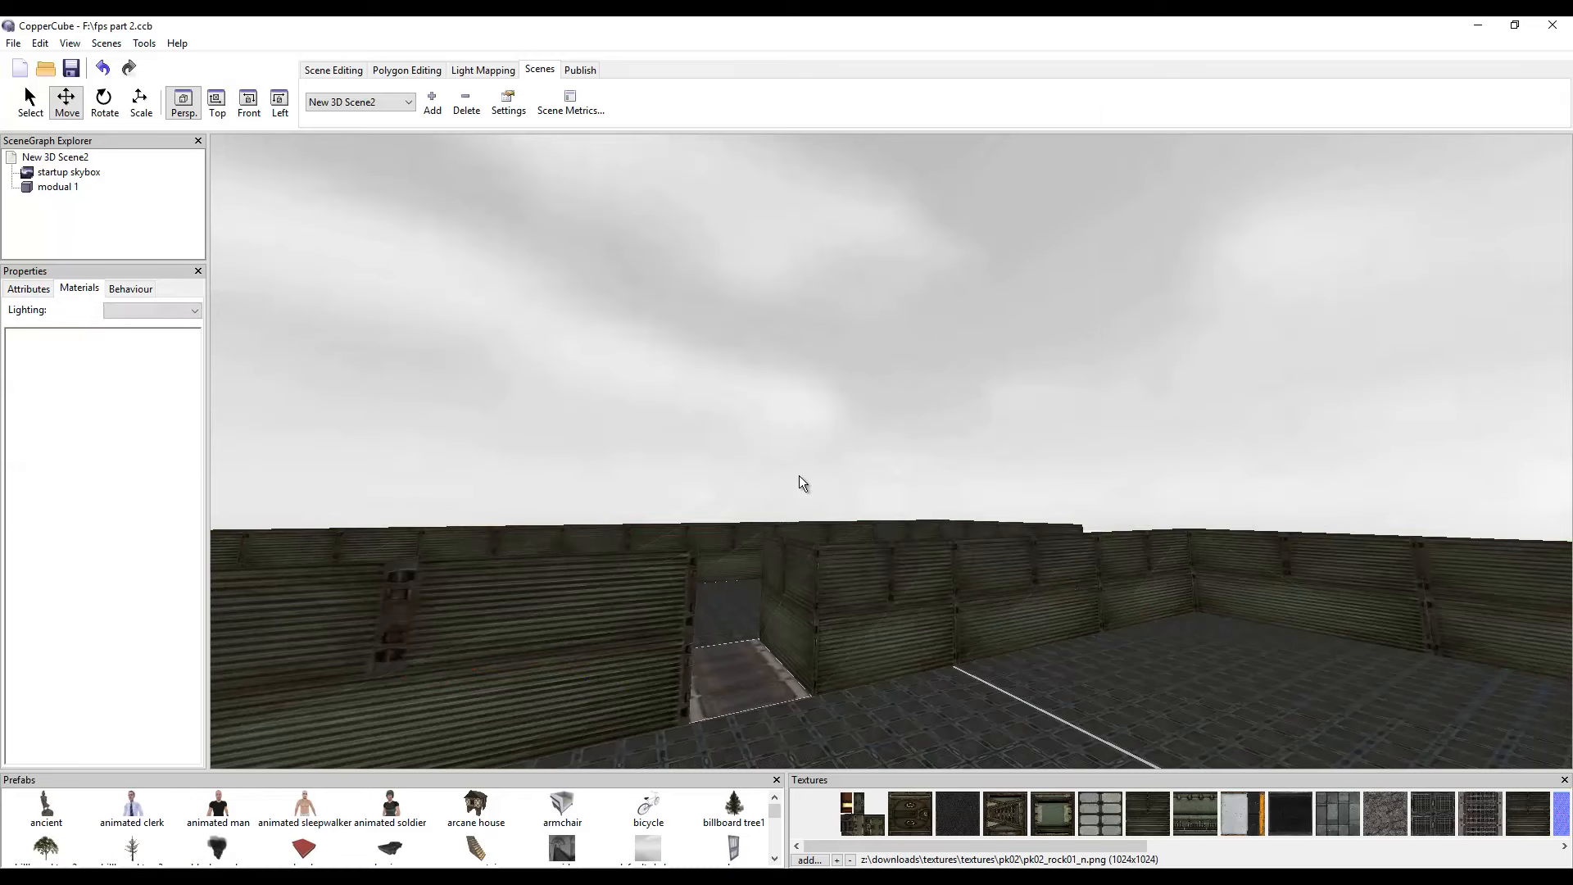
{"action": "mouse_move", "coordinate": [799, 475]}
{"action": "middle_mouse_down"}
{"action": "mouse_move", "coordinate": [788, 502]}
{"action": "mouse_move", "coordinate": [809, 478]}
{"action": "mouse_move", "coordinate": [803, 490]}
{"action": "middle_mouse_up"}
{"action": "left_click_drag", "start_coordinate": [803, 490], "coordinate": [865, 502]}
{"action": "middle_click_drag", "start_coordinate": [839, 524], "coordinate": [801, 724]}
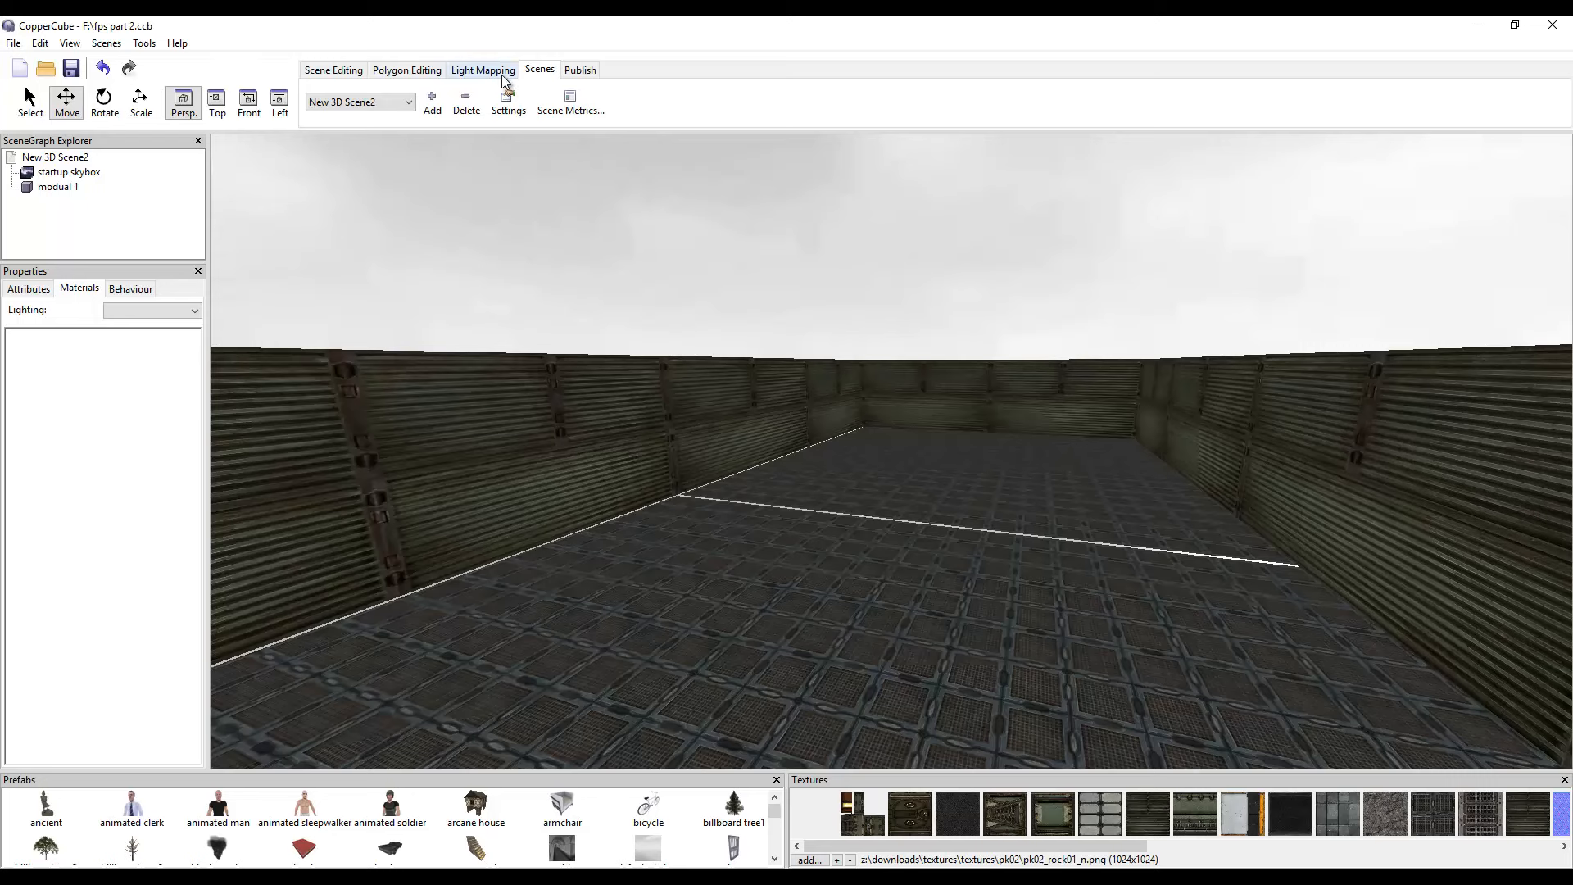
Create a First Person Shooter Camera that collides with geometry and is first active, and raise it above the level.
{"action": "left_click", "coordinate": [350, 76]}
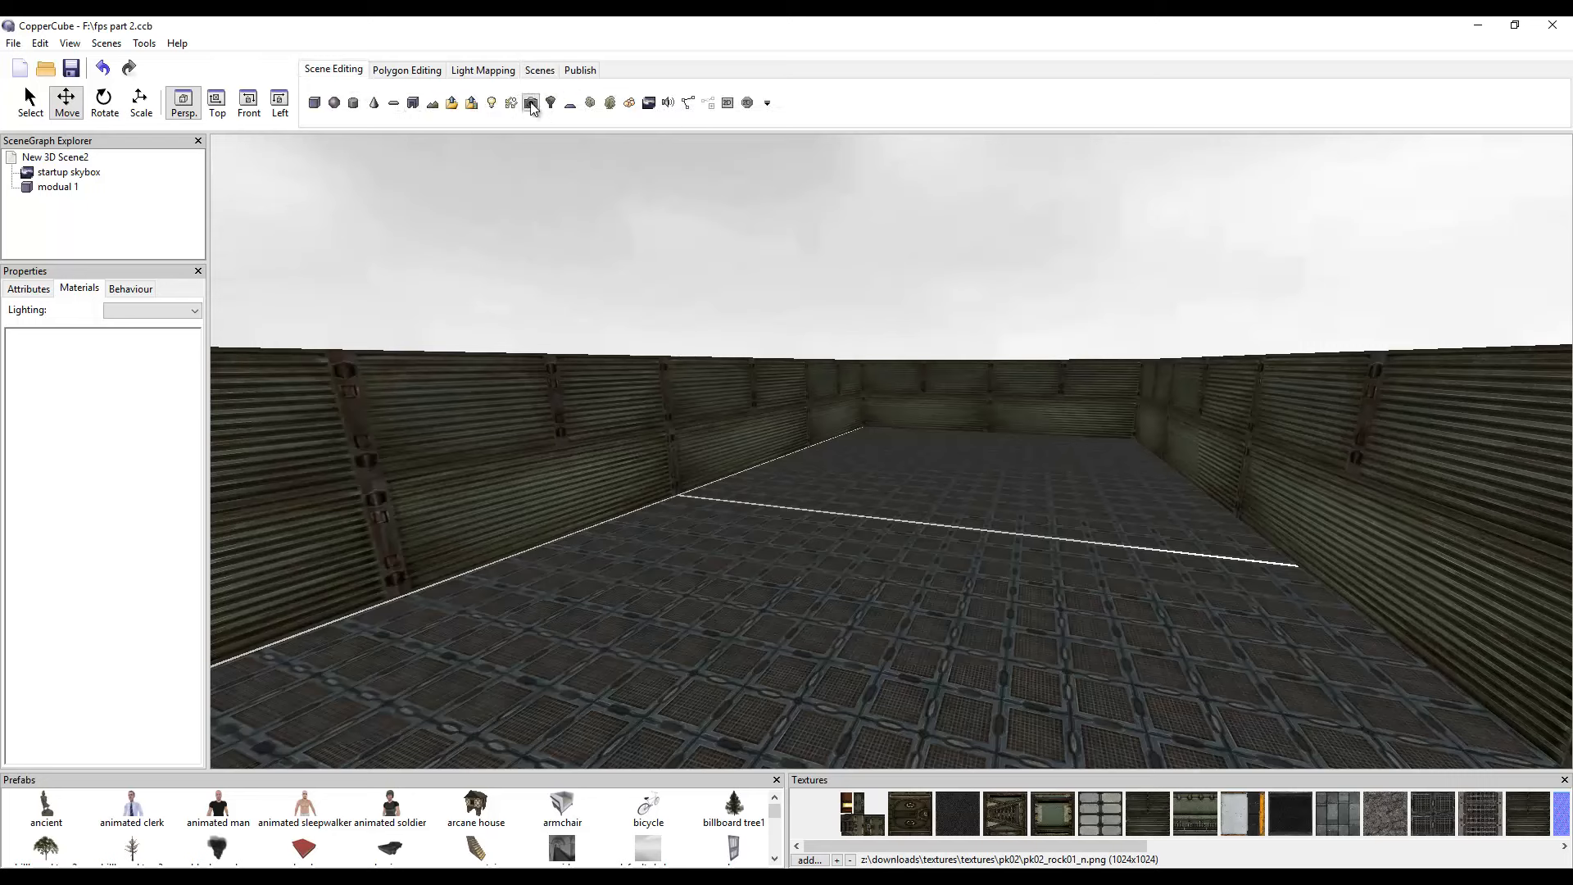
{"action": "left_click", "coordinate": [531, 102]}
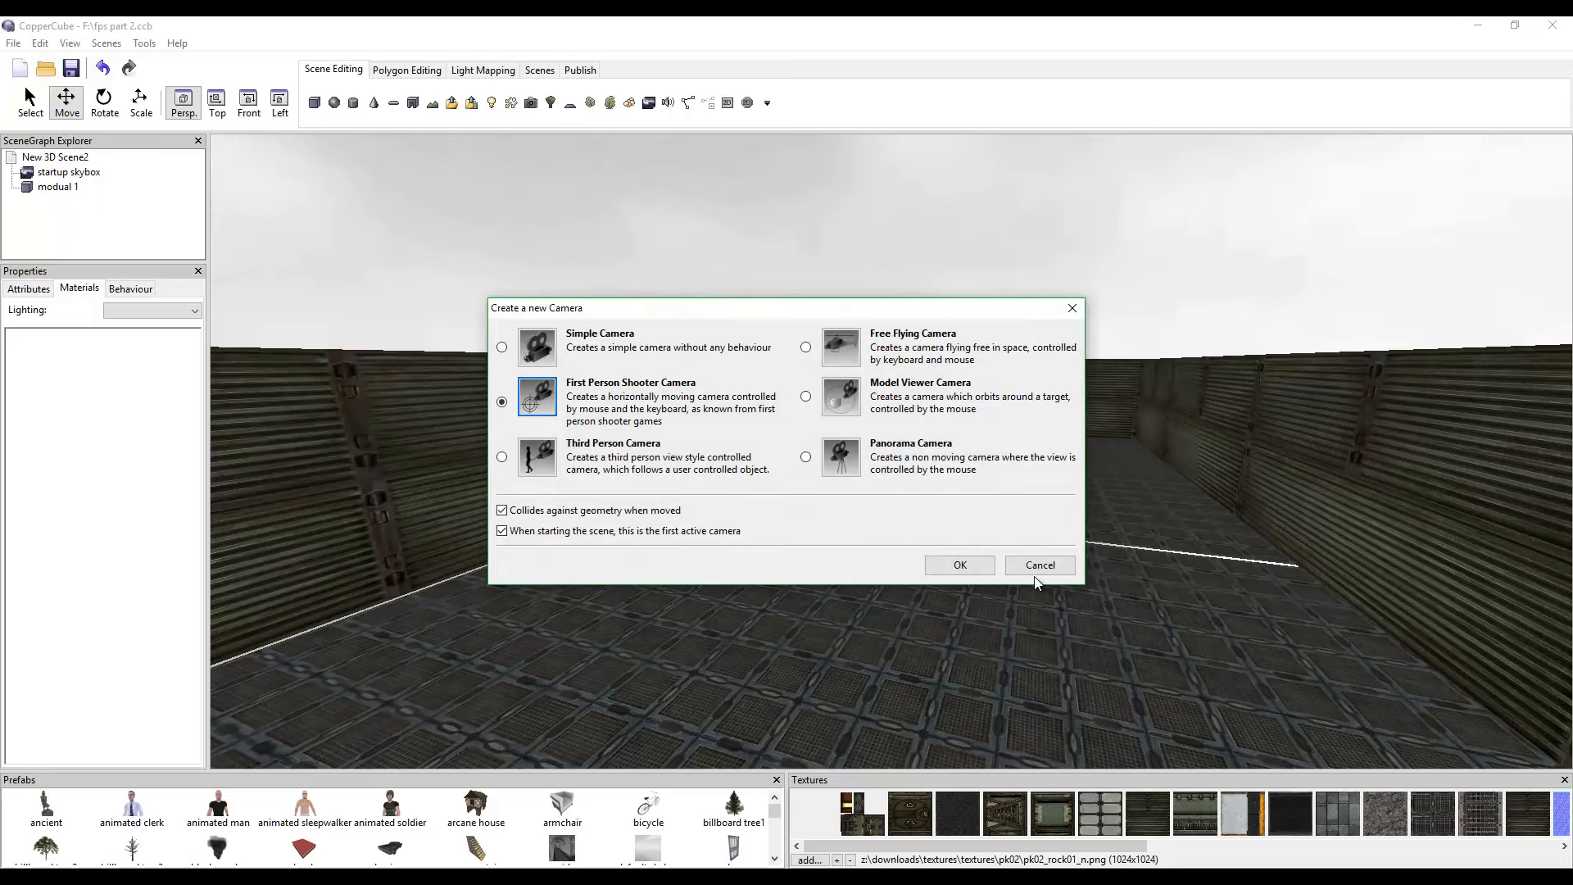
{"action": "left_click", "coordinate": [966, 567]}
{"action": "left_click_drag", "start_coordinate": [903, 334], "coordinate": [891, 223]}
Set the level mesh's scale to 10, 10, 10.
{"action": "left_click", "coordinate": [867, 638]}
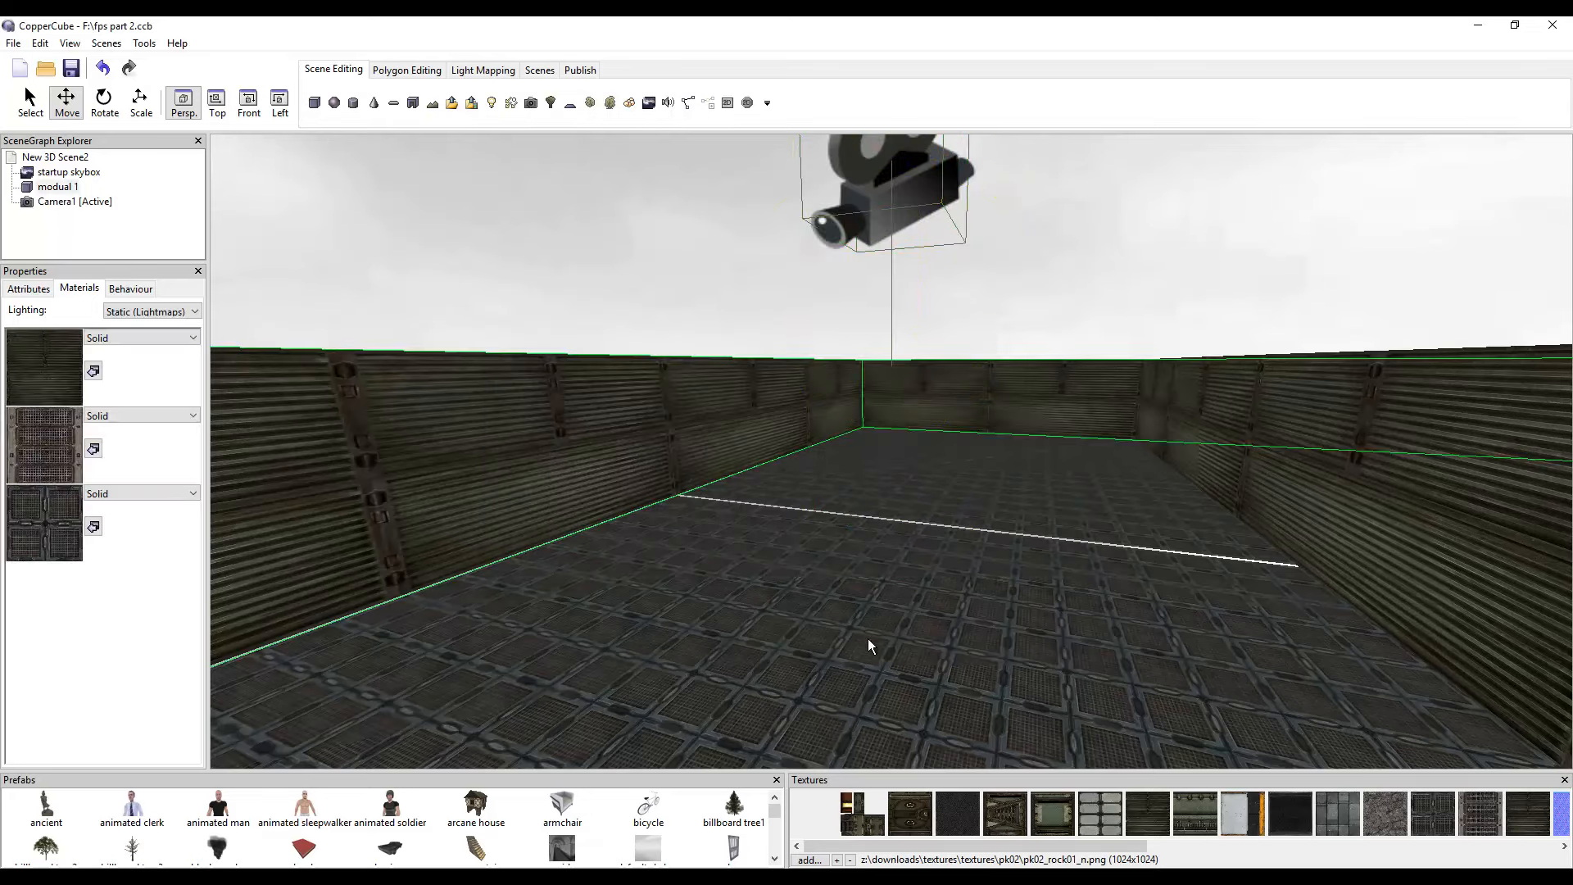
{"action": "left_click", "coordinate": [28, 288]}
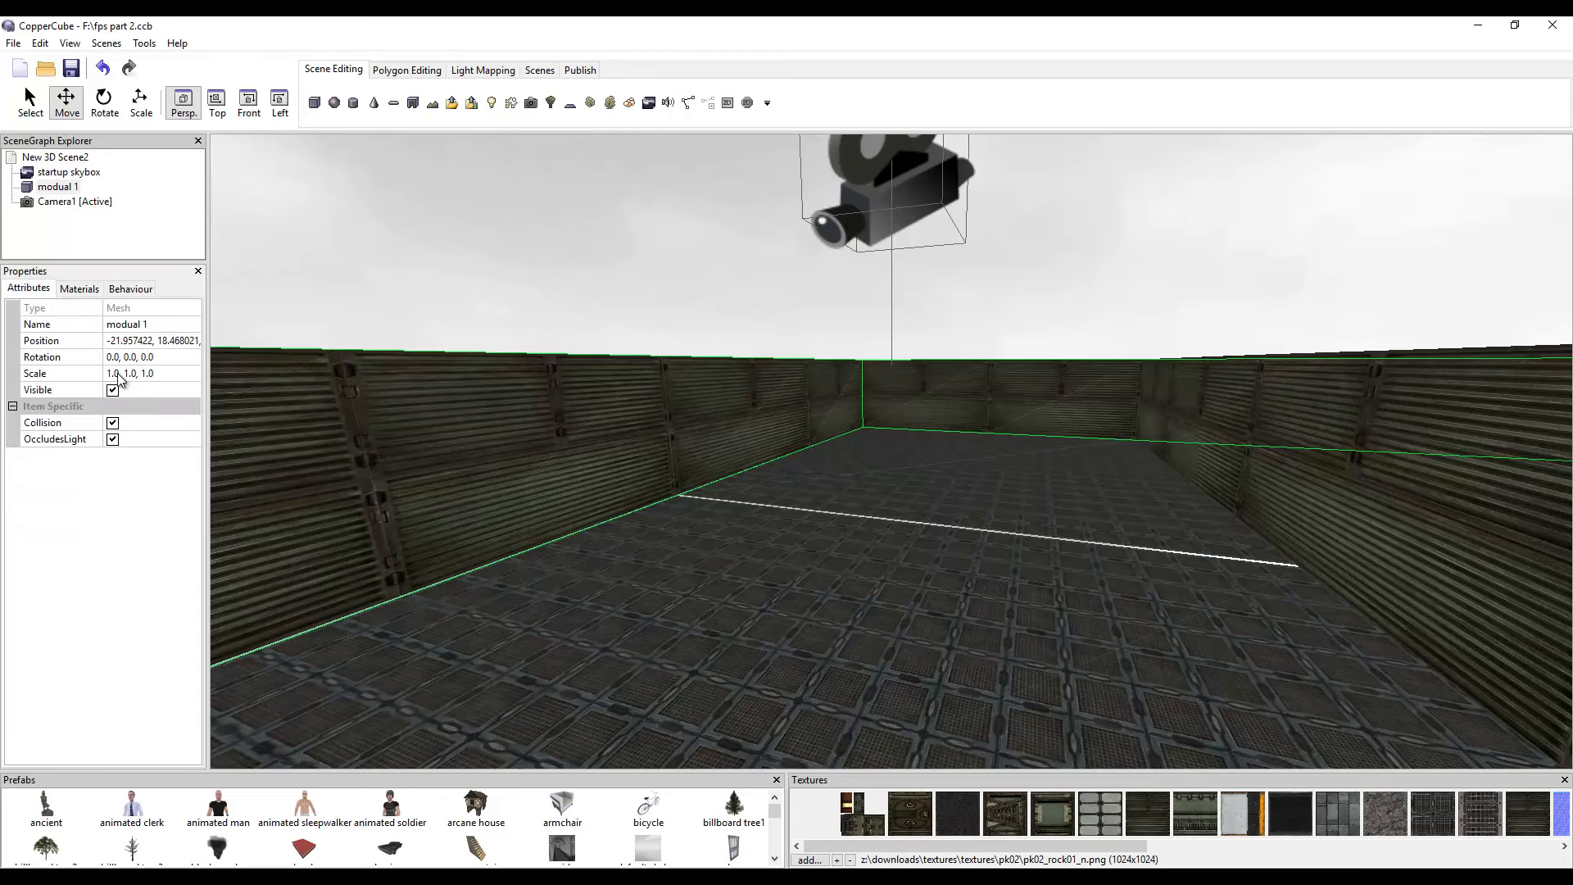
{"action": "left_click", "coordinate": [161, 375]}
{"action": "type", "text": "1"}
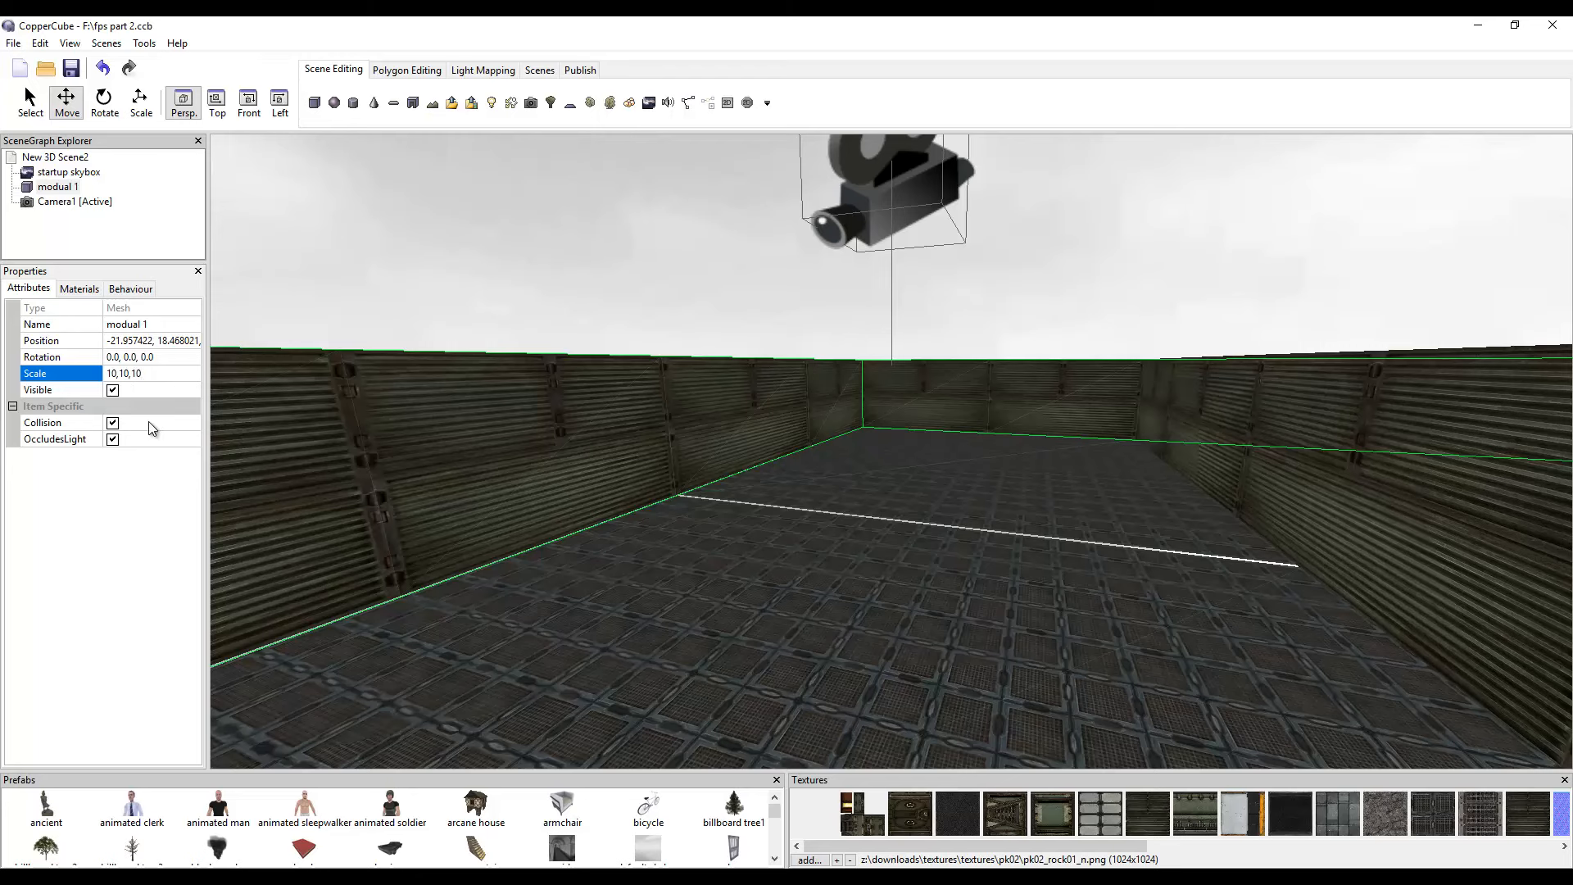
{"action": "left_click", "coordinate": [484, 470]}
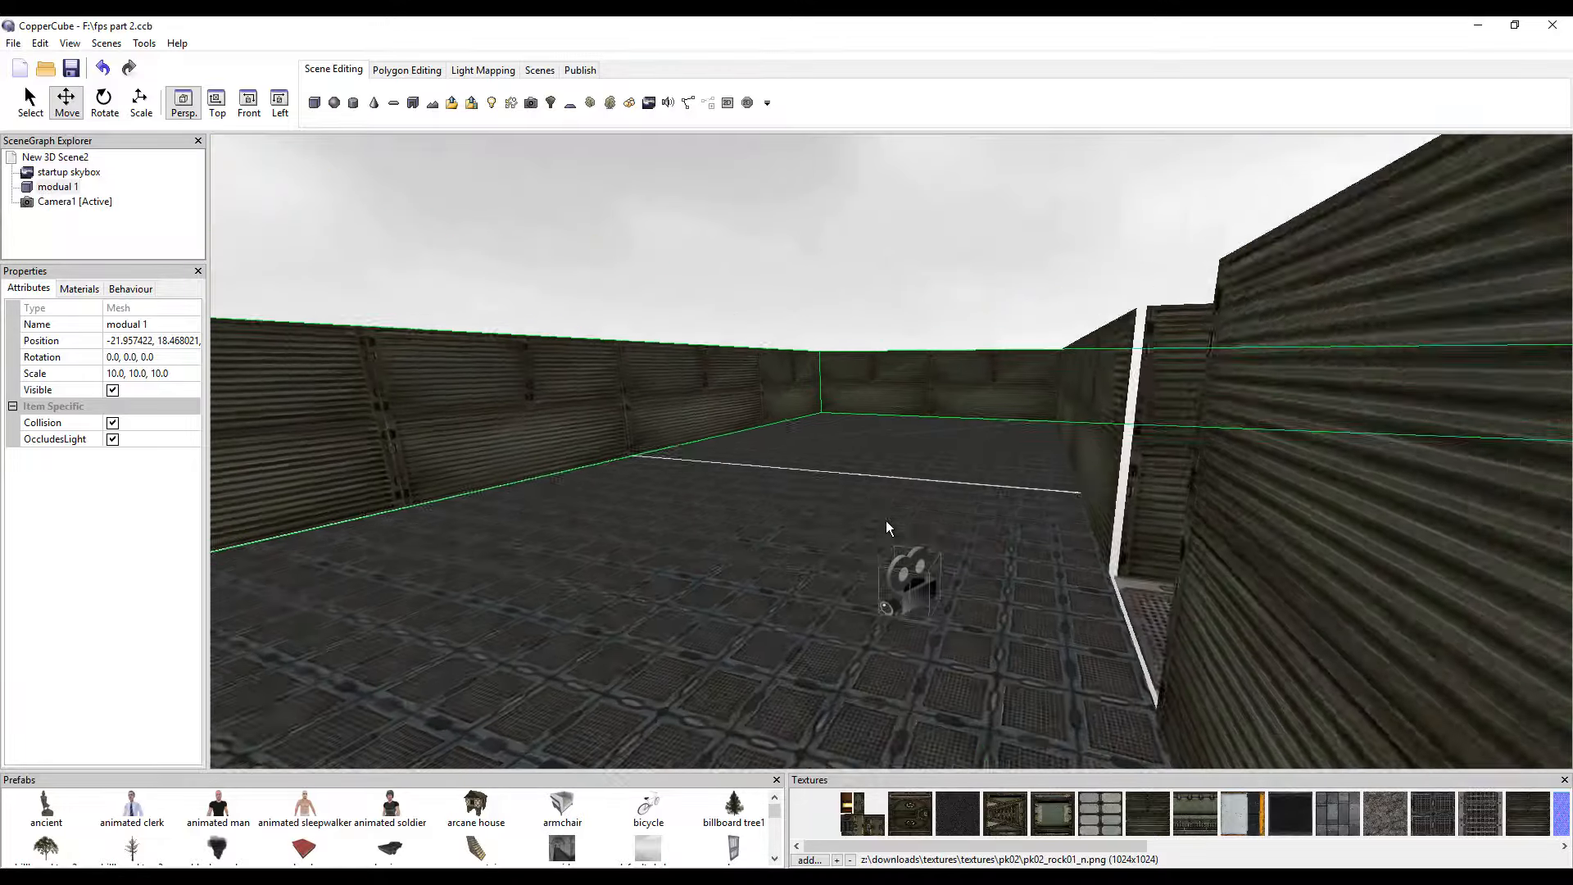
Raise the camera above the floor of the enlarged level.
{"action": "left_click_drag", "start_coordinate": [971, 608], "coordinate": [953, 467]}
{"action": "left_click_drag", "start_coordinate": [587, 616], "coordinate": [580, 633]}
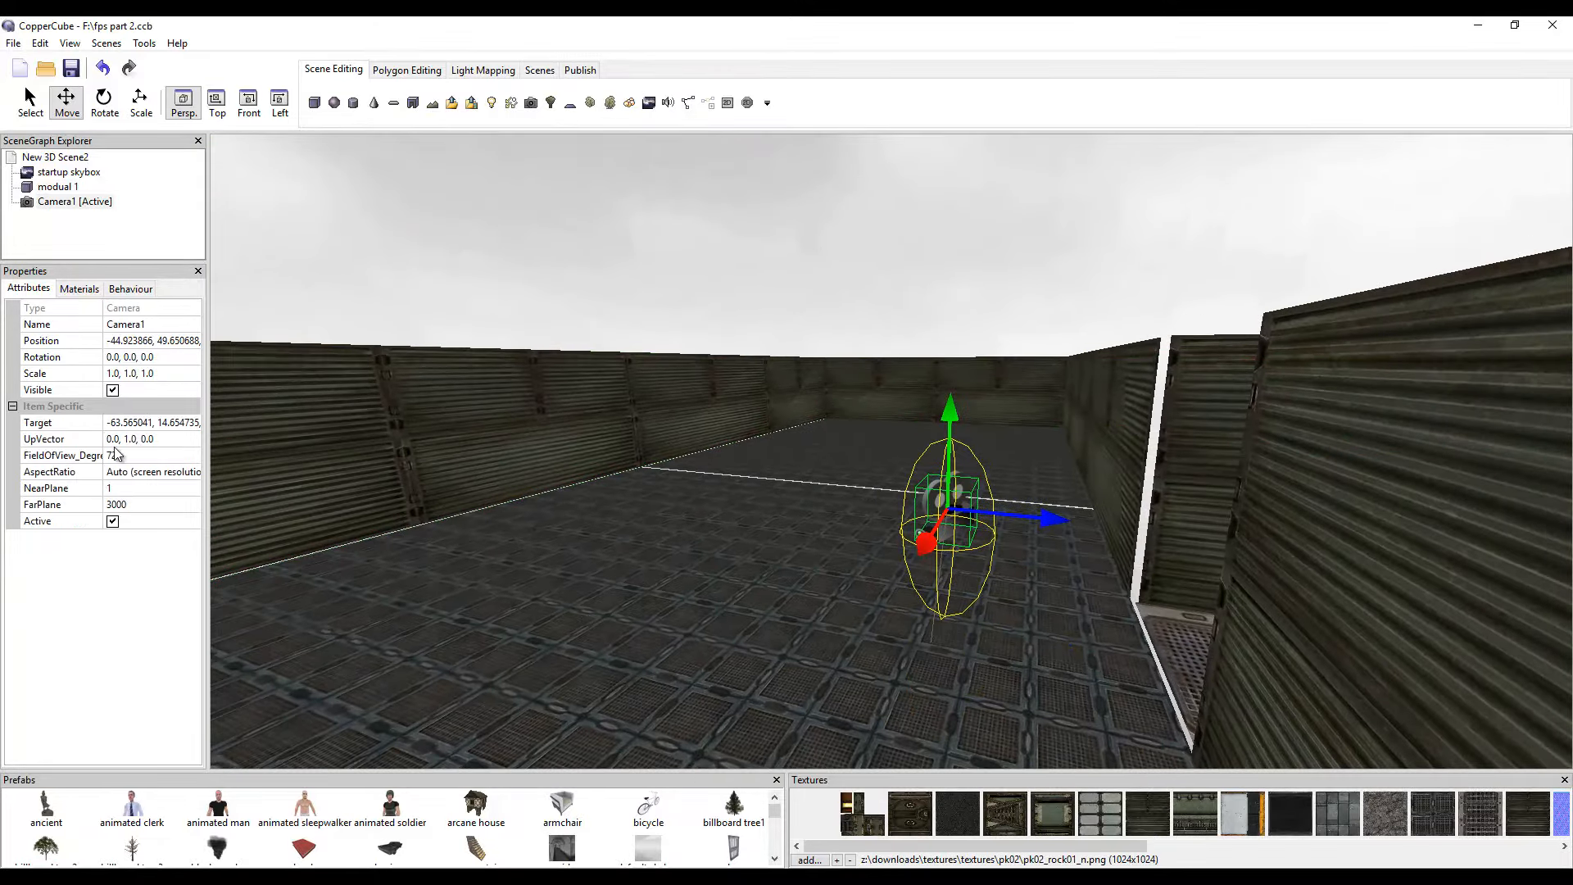
{"action": "left_click_drag", "start_coordinate": [597, 469], "coordinate": [605, 484]}
Set the level mesh's scale to 5, 5, 5.
{"action": "left_click", "coordinate": [179, 373]}
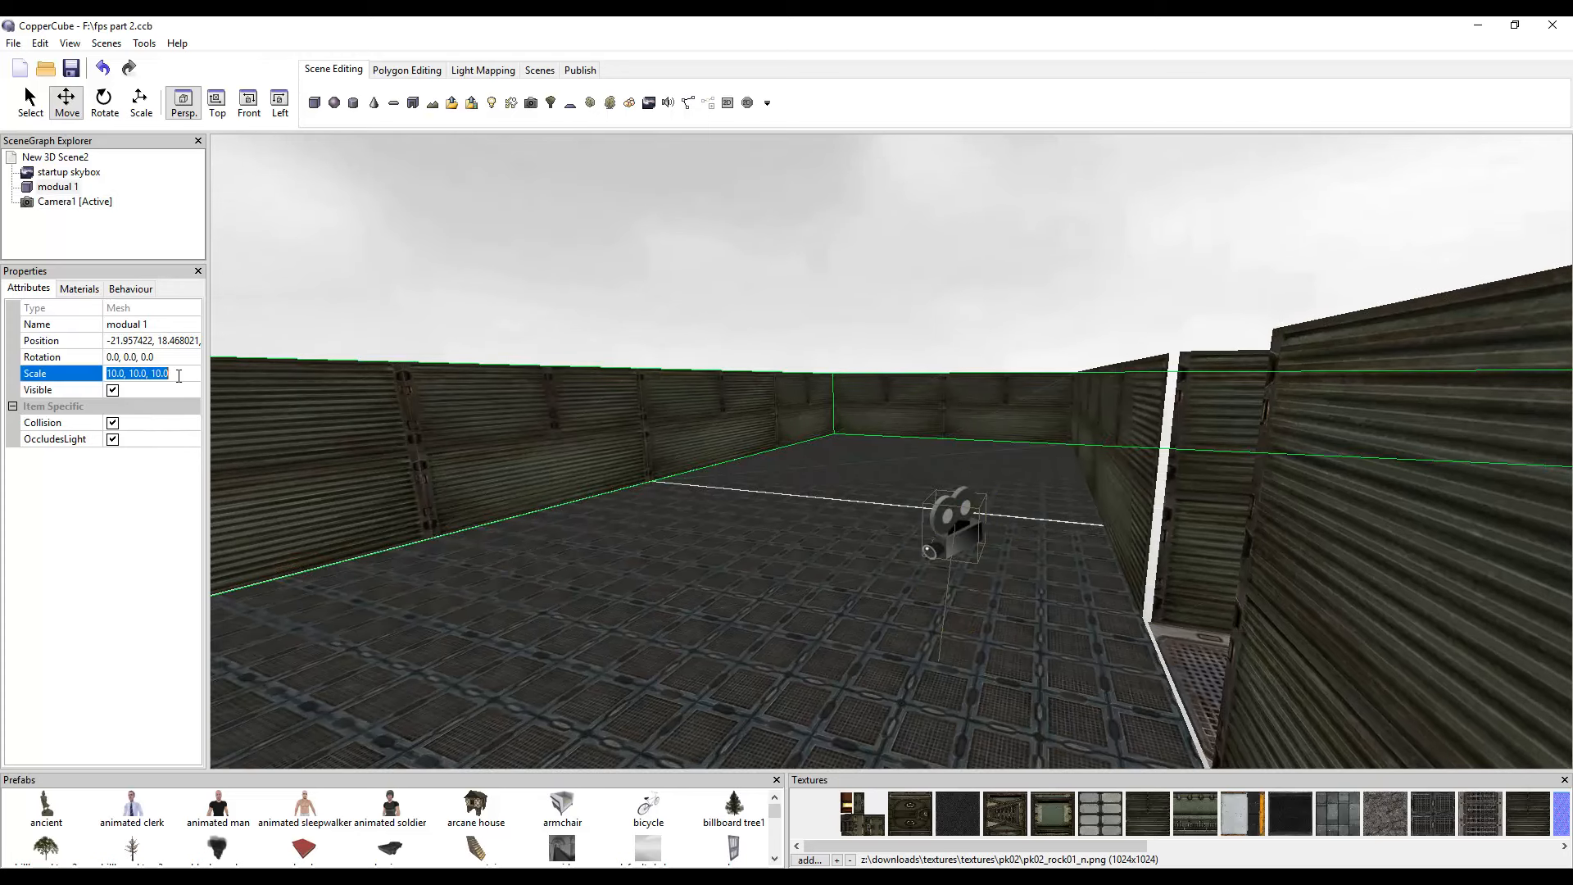
{"action": "type", "text": "5,5,5,"}
{"action": "left_click", "coordinate": [367, 459]}
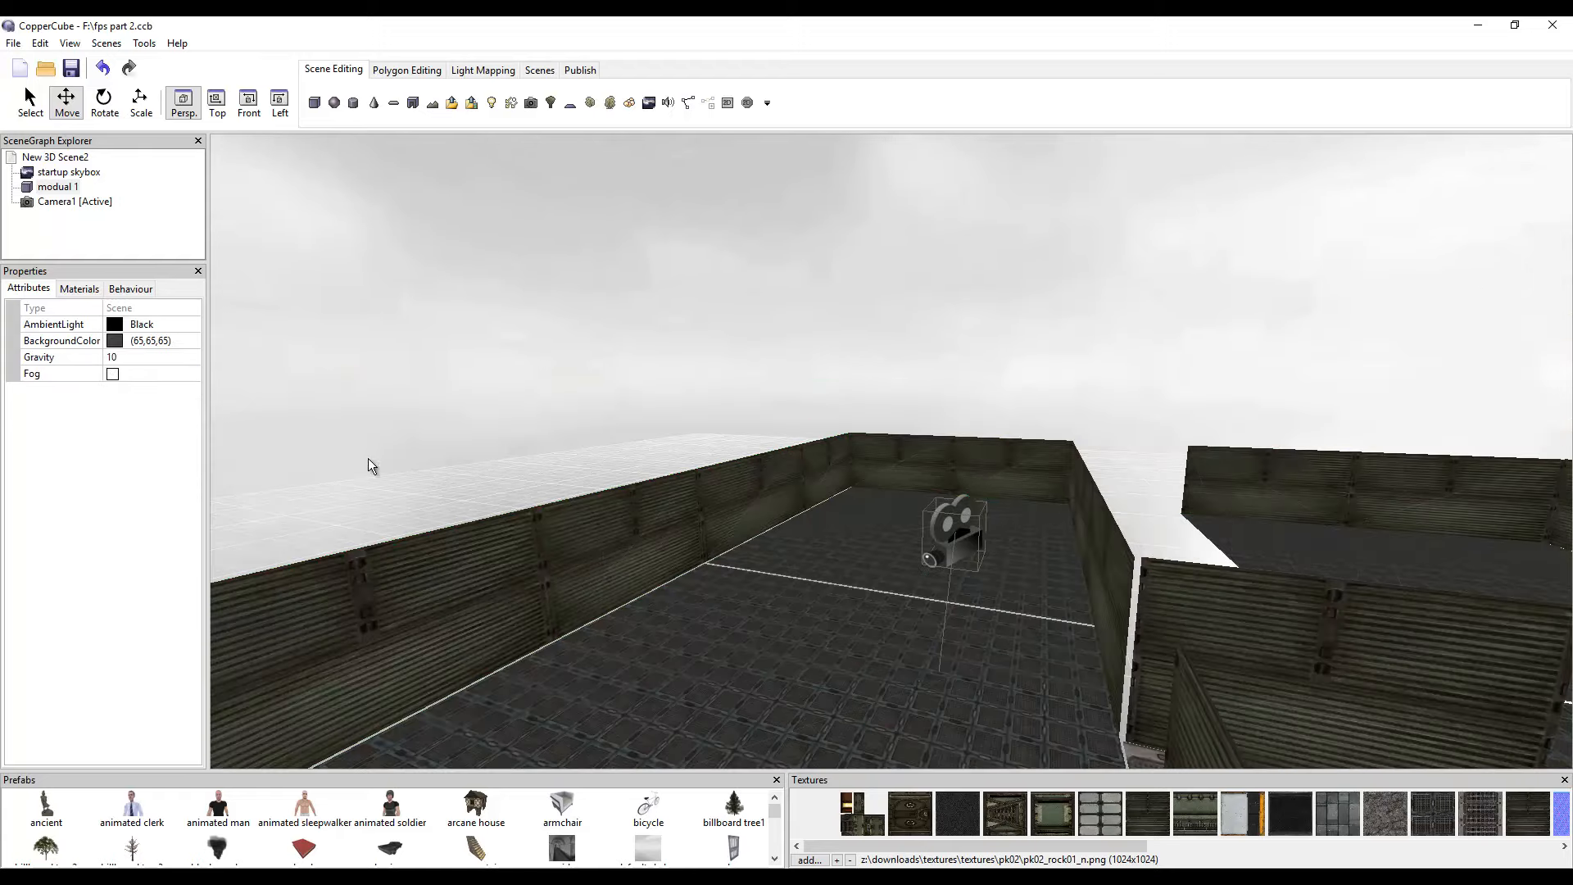
Lower the camera closer to the level floor and compare its size with the doorway.
{"action": "left_click", "coordinate": [980, 525]}
{"action": "middle_click_drag", "start_coordinate": [997, 503], "coordinate": [997, 412]}
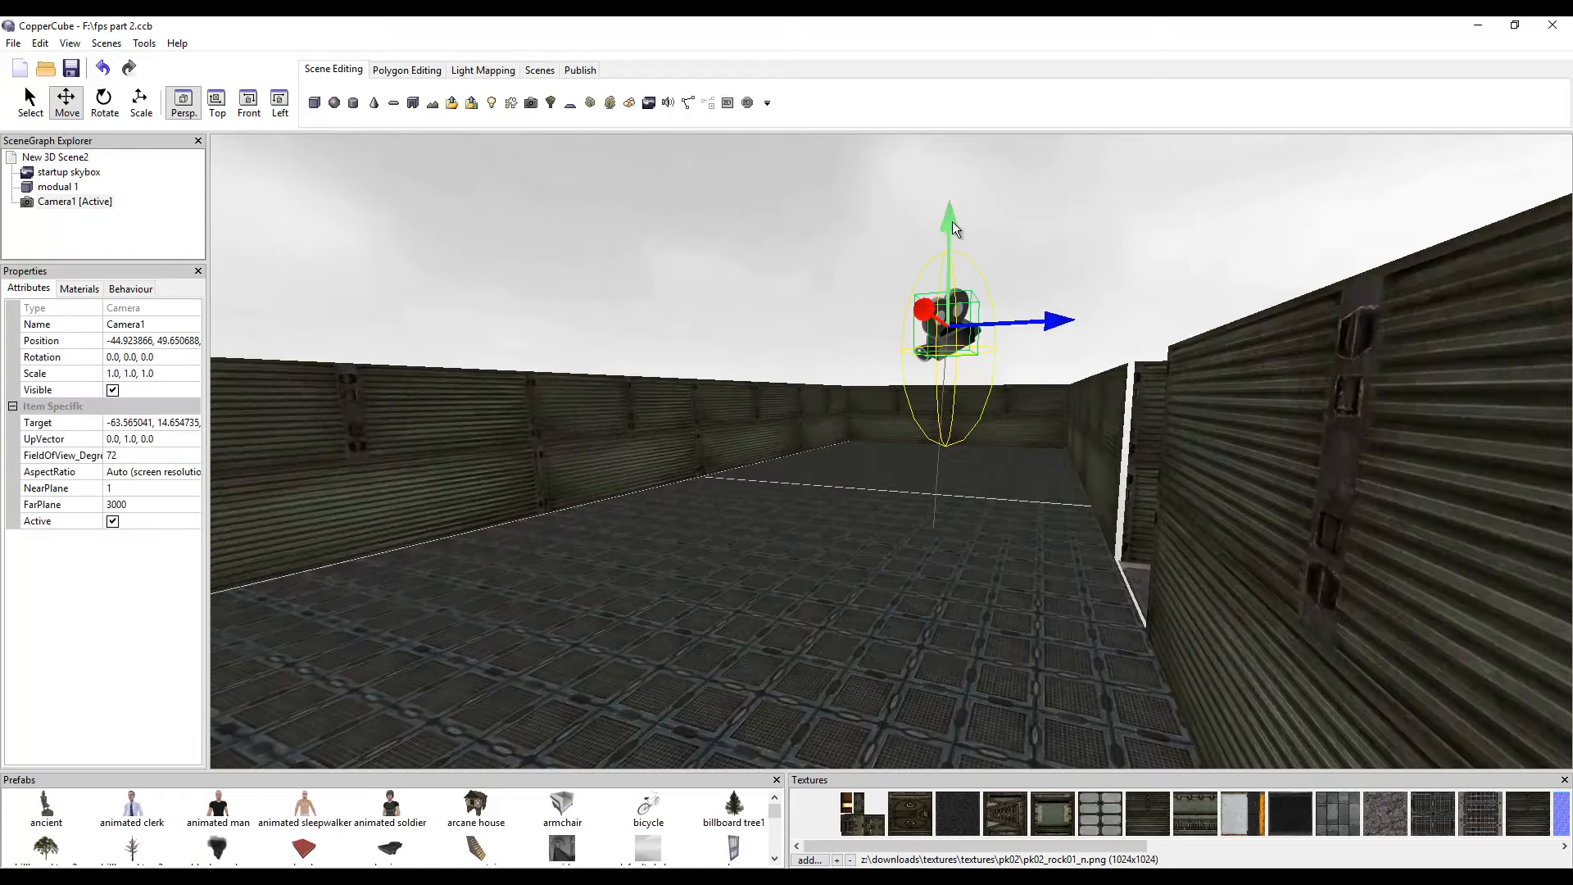
{"action": "left_click_drag", "start_coordinate": [952, 222], "coordinate": [953, 272]}
{"action": "middle_click_drag", "start_coordinate": [1084, 465], "coordinate": [1168, 485]}
{"action": "right_click_drag", "start_coordinate": [1168, 485], "coordinate": [1158, 472]}
{"action": "left_click_drag", "start_coordinate": [956, 466], "coordinate": [1000, 473]}
{"action": "right_click_drag", "start_coordinate": [1188, 510], "coordinate": [1327, 528]}
{"action": "middle_click_drag", "start_coordinate": [1327, 528], "coordinate": [1358, 547]}
Set the level mesh's scale to 6, 6, 6.
{"action": "left_click", "coordinate": [747, 466]}
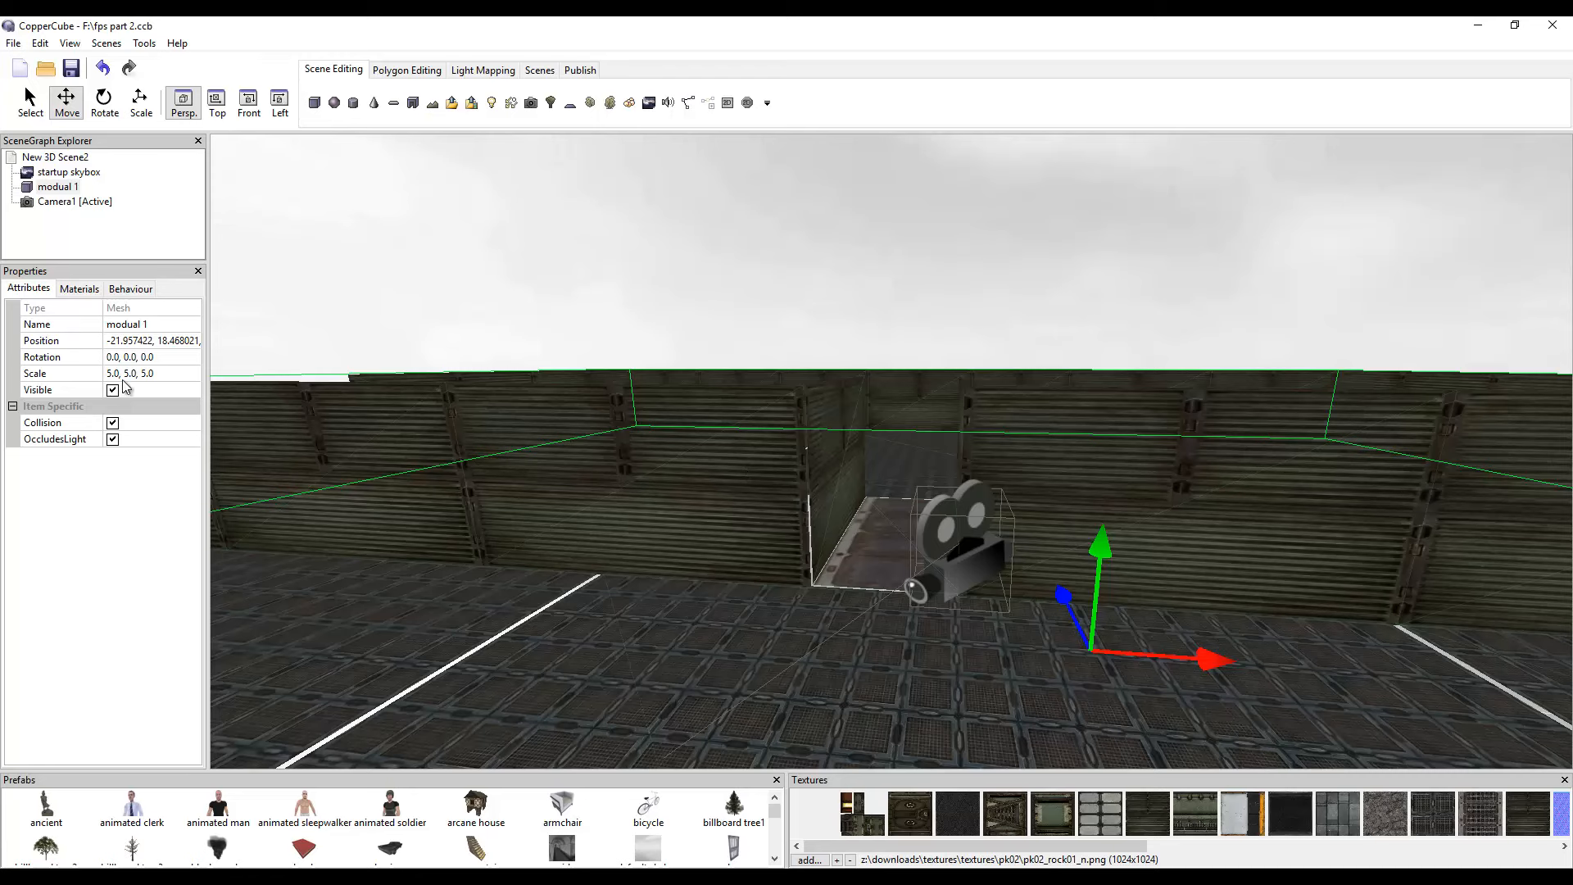
{"action": "left_click", "coordinate": [182, 377]}
{"action": "type", "text": "6,6,6"}
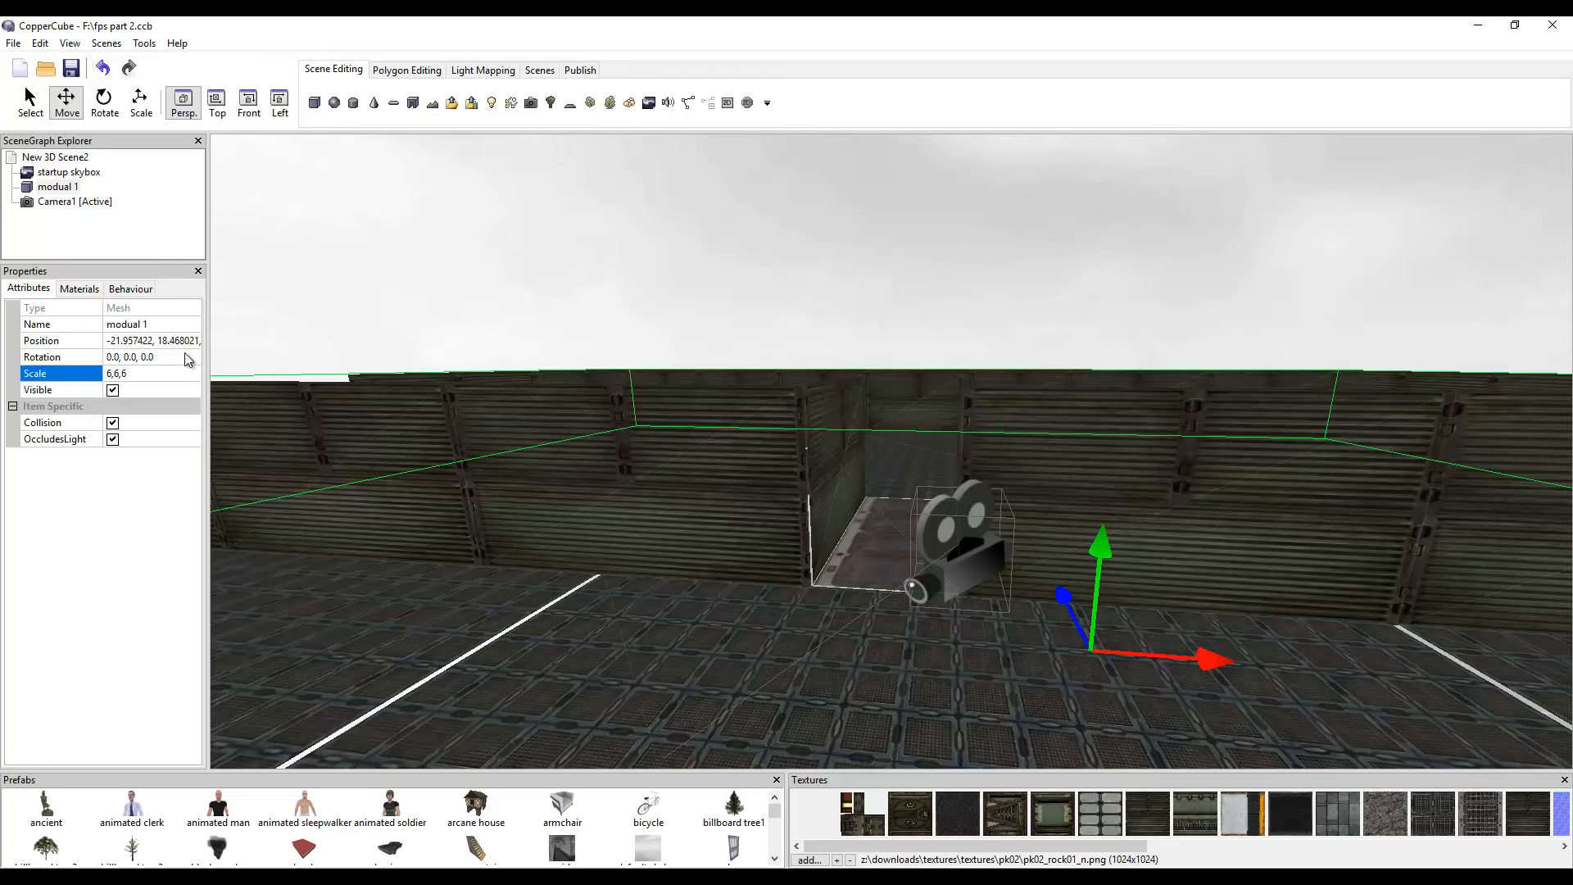
{"action": "key", "text": "Return"}
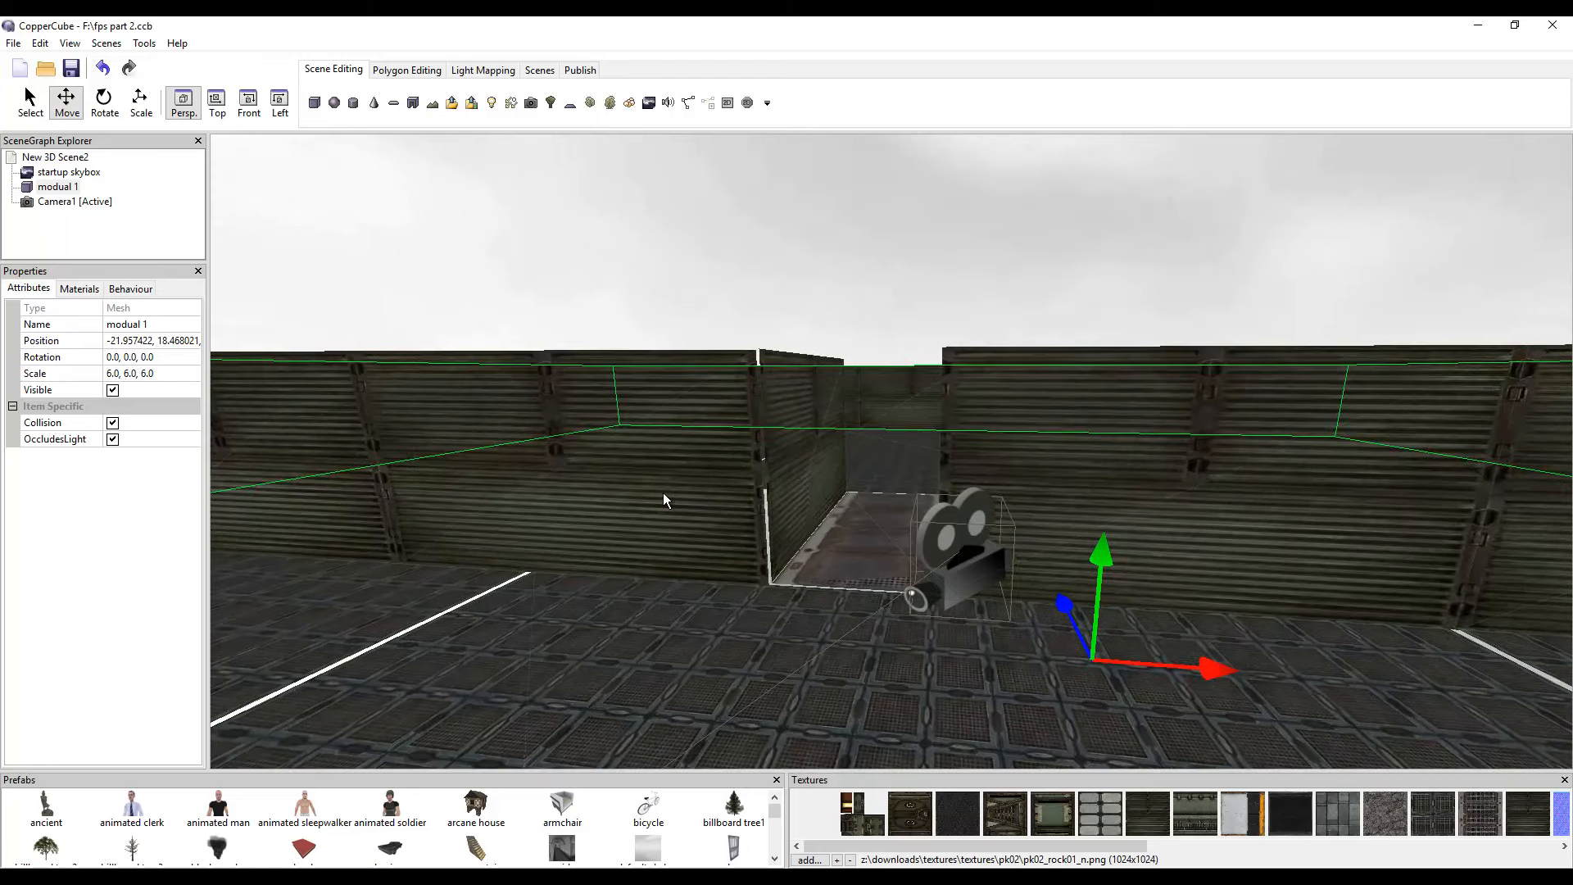
{"action": "left_click_drag", "start_coordinate": [1103, 843], "coordinate": [1349, 839]}
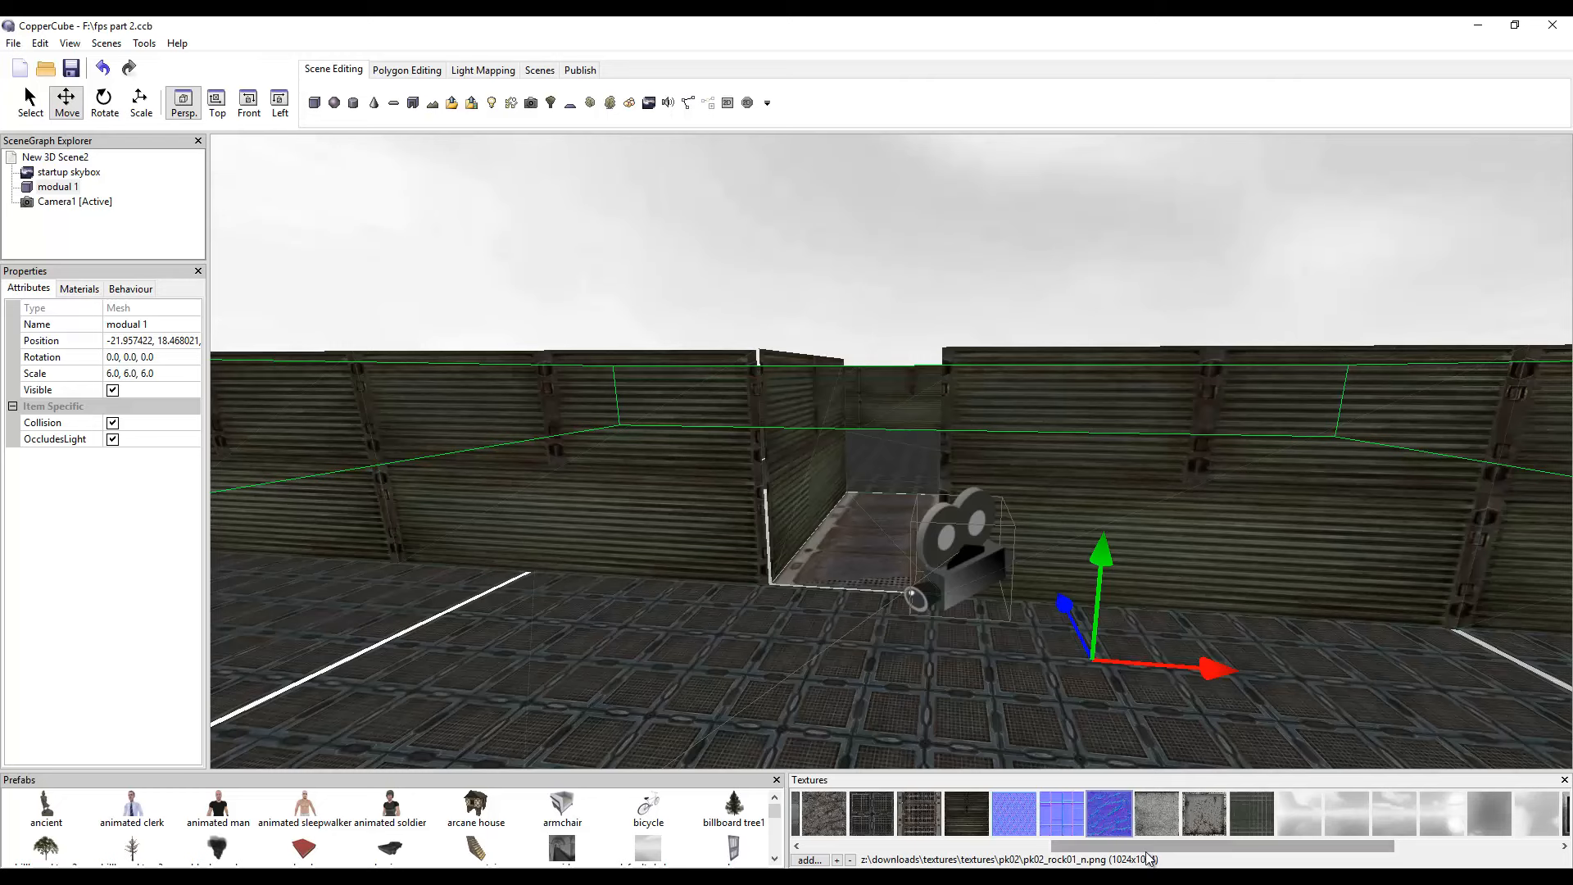
{"action": "left_click_drag", "start_coordinate": [1147, 846], "coordinate": [1090, 846]}
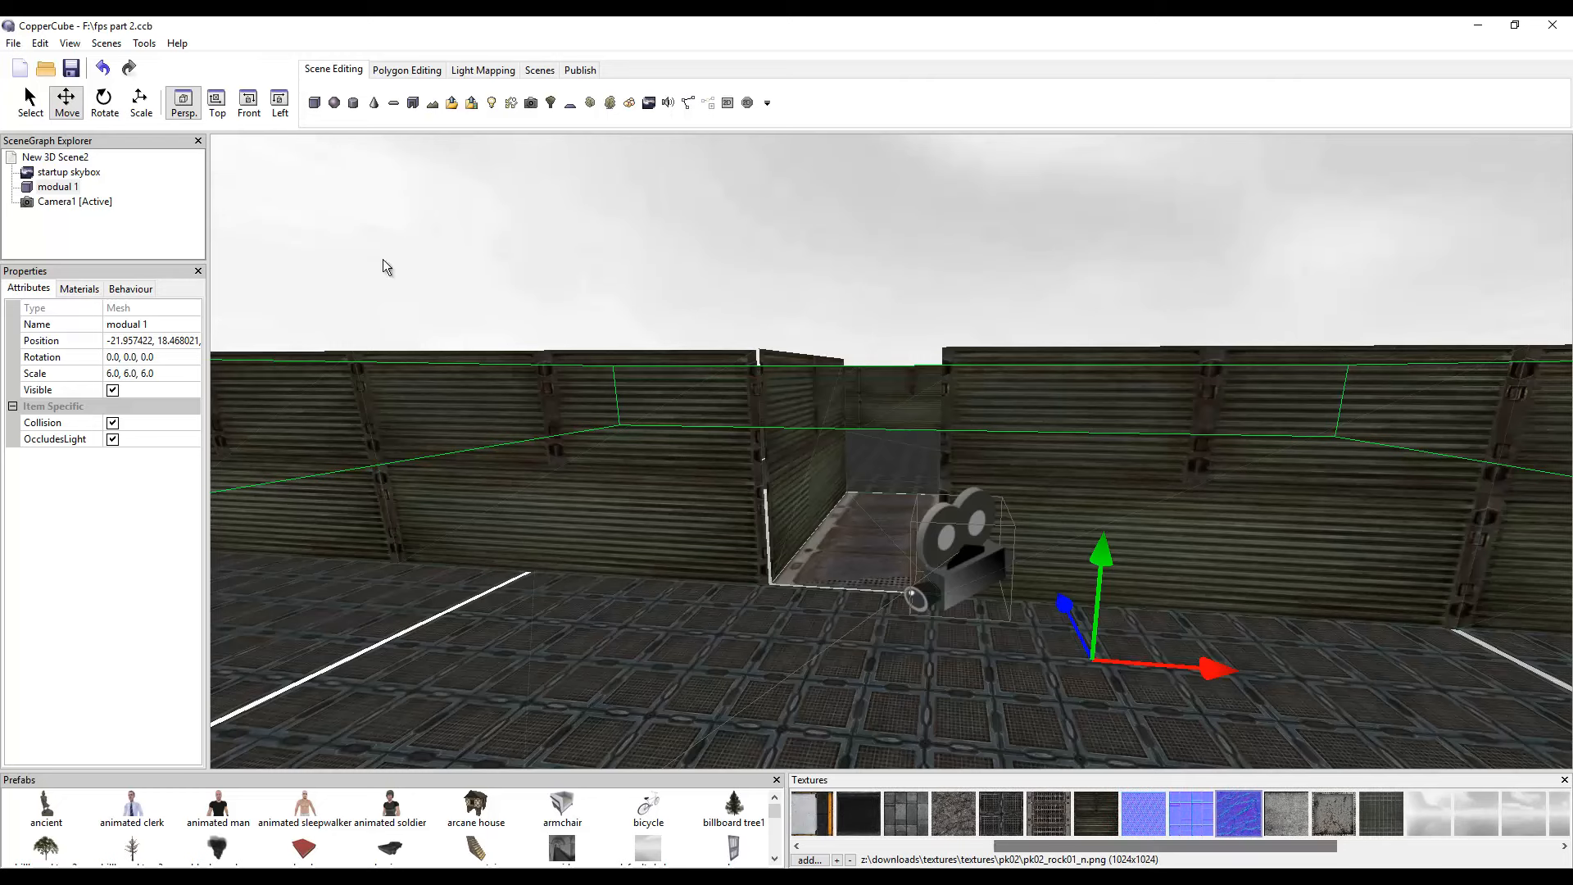
Test the scene as a Windows (.exe) application and walk through the rooms and the doorway passage.
{"action": "left_click", "coordinate": [583, 72]}
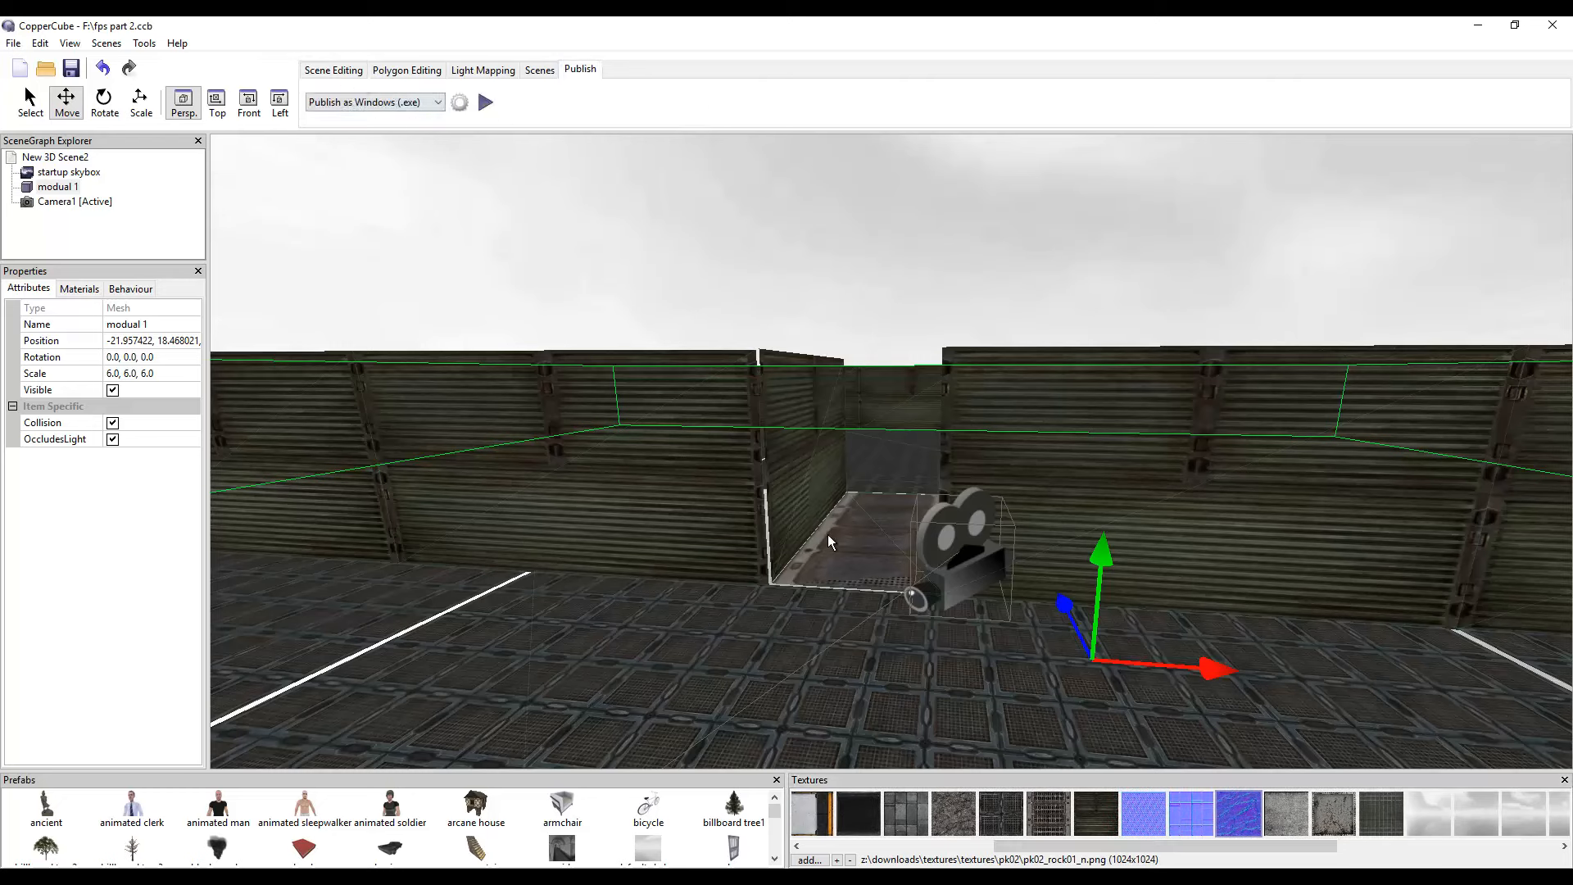
{"action": "left_click", "coordinate": [485, 104]}
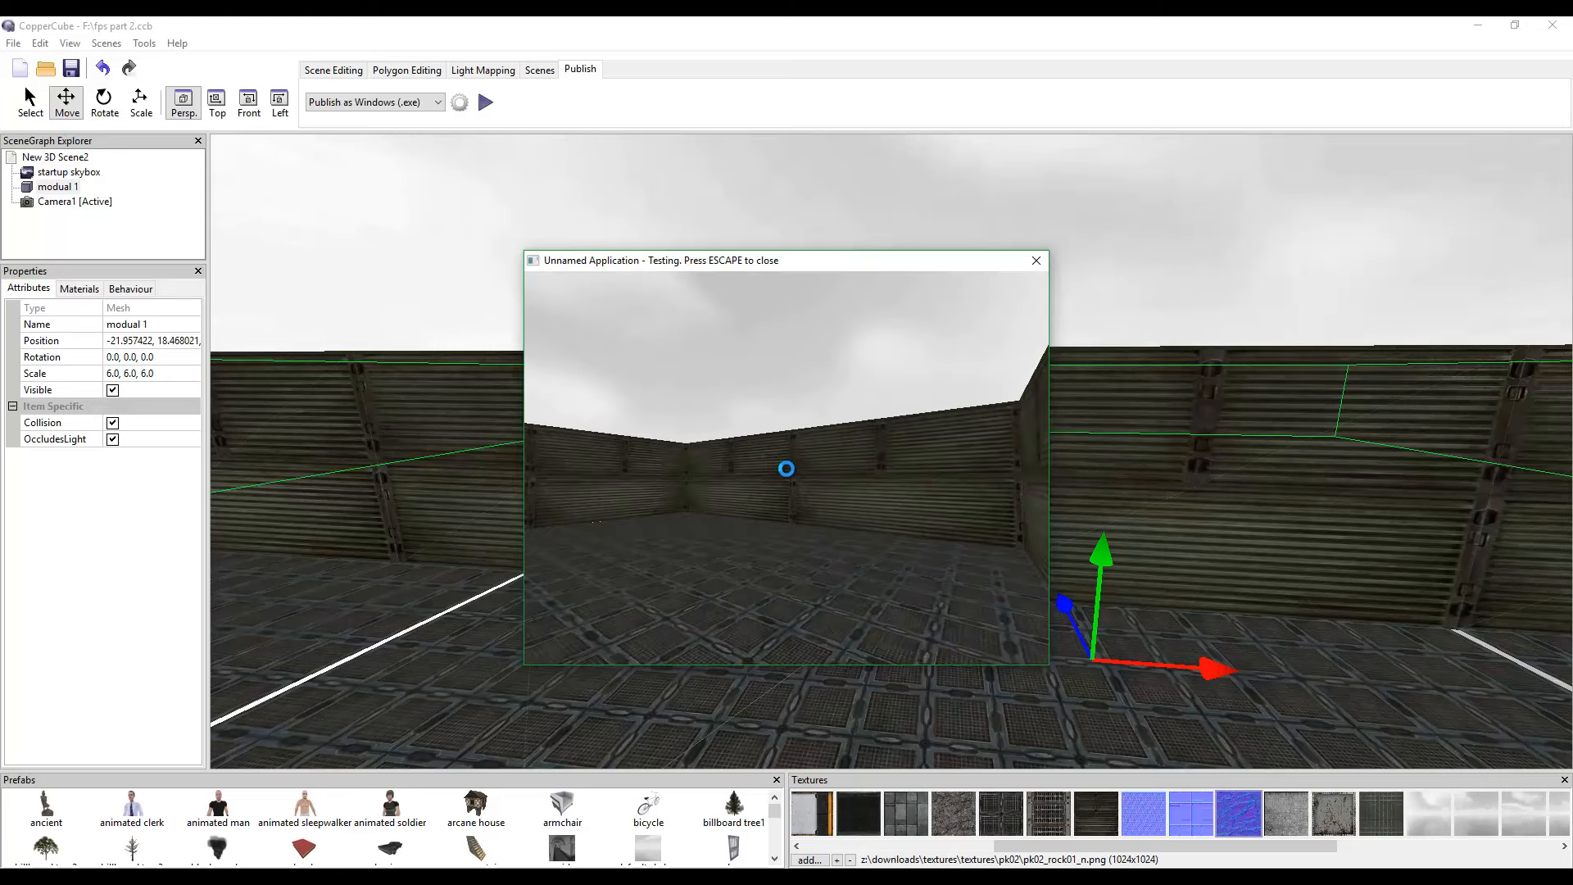
{"action": "key", "text": "w"}
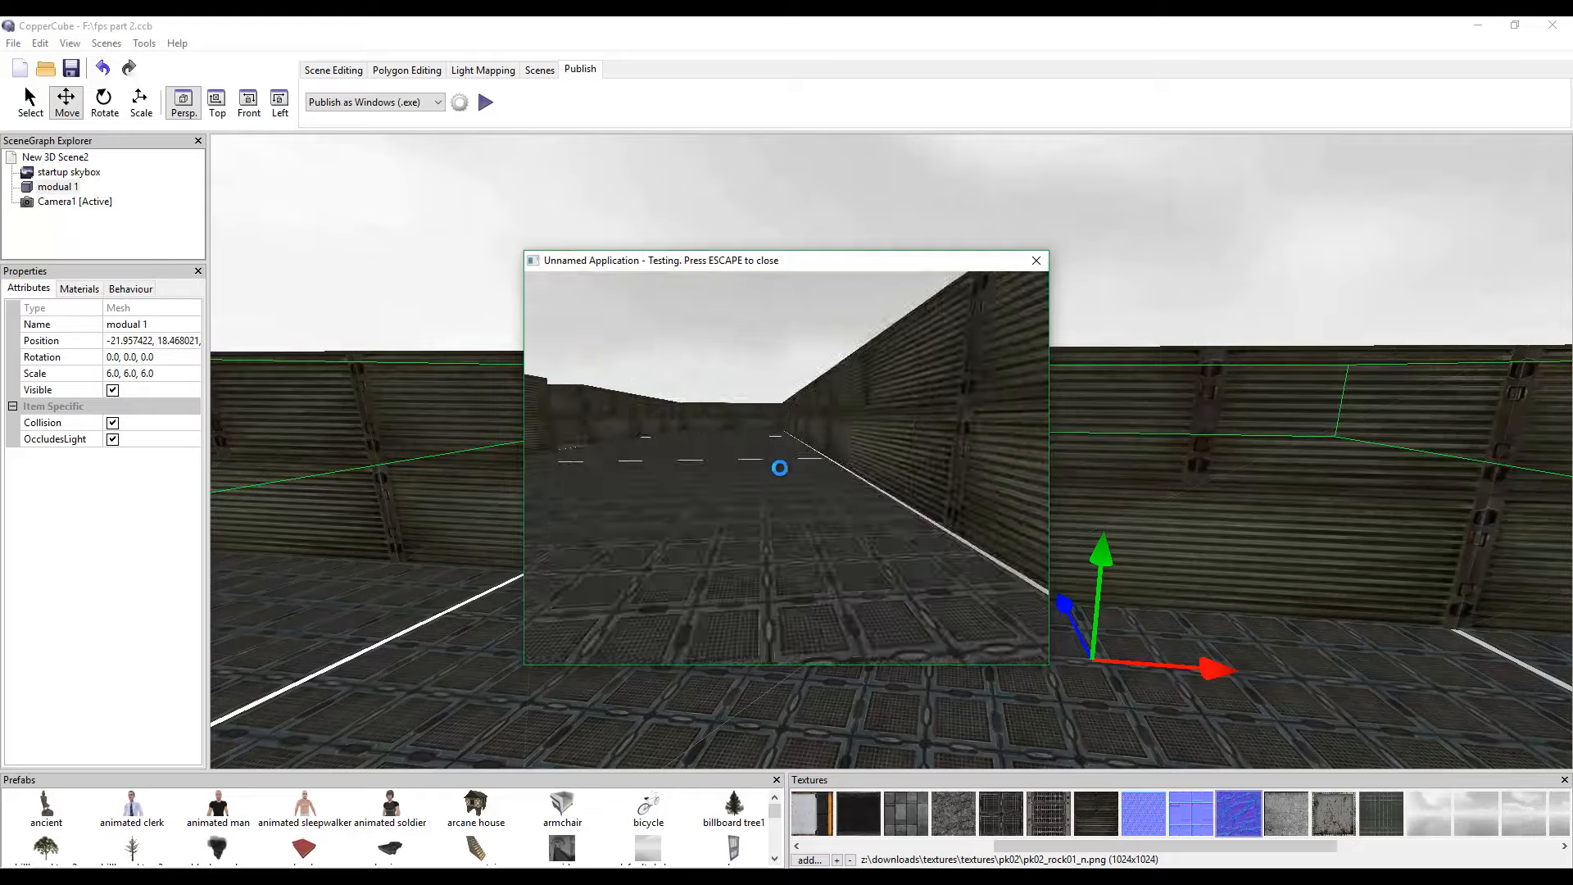
{"action": "key", "text": "w"}
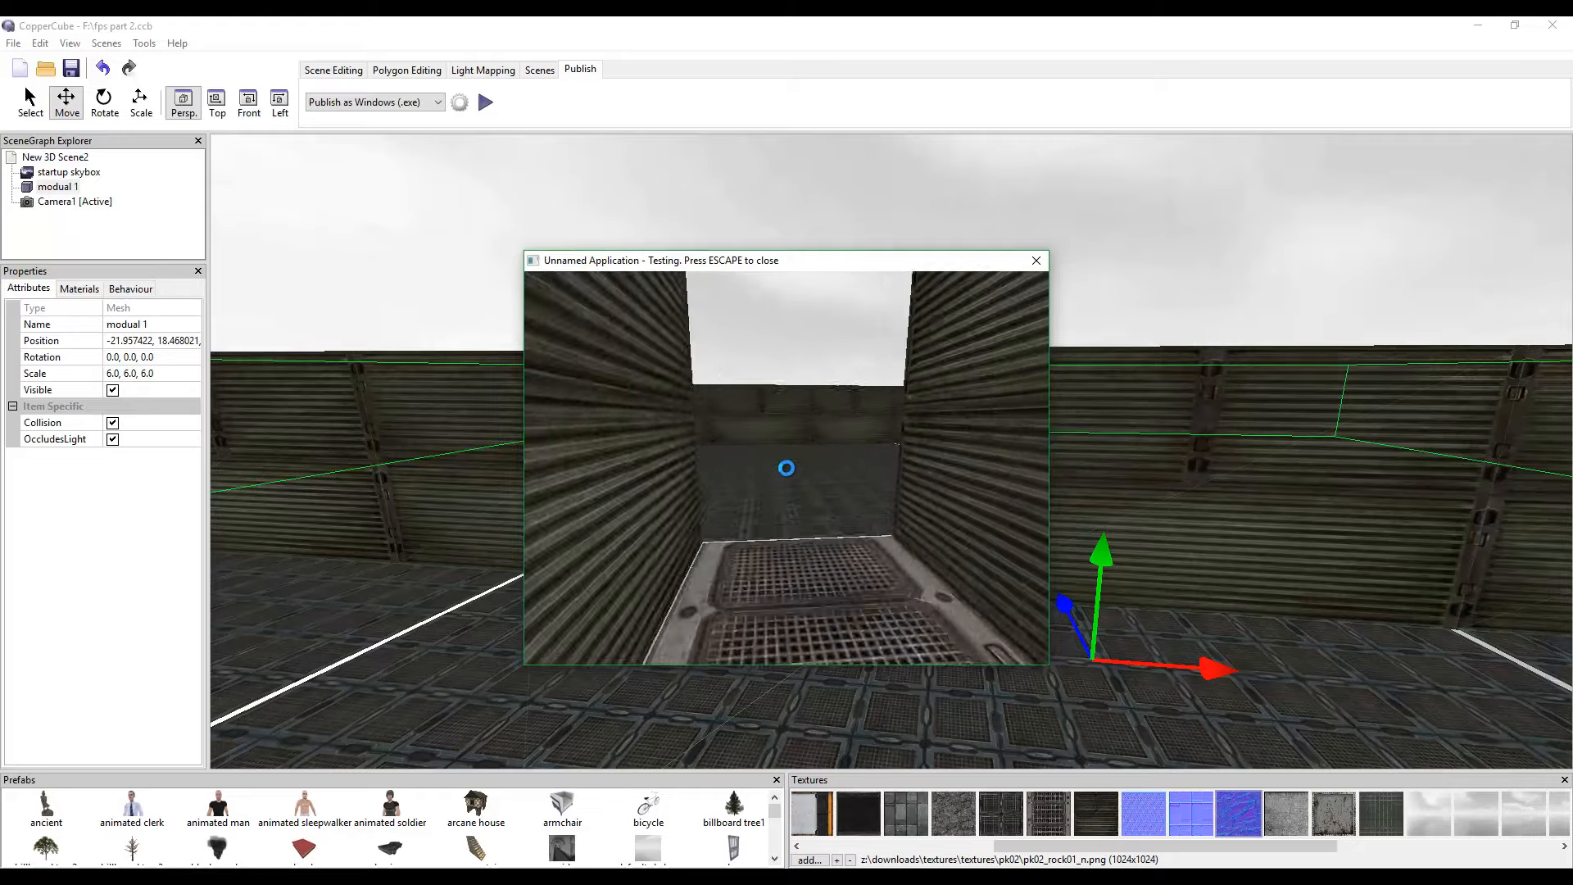
{"action": "key", "text": "w"}
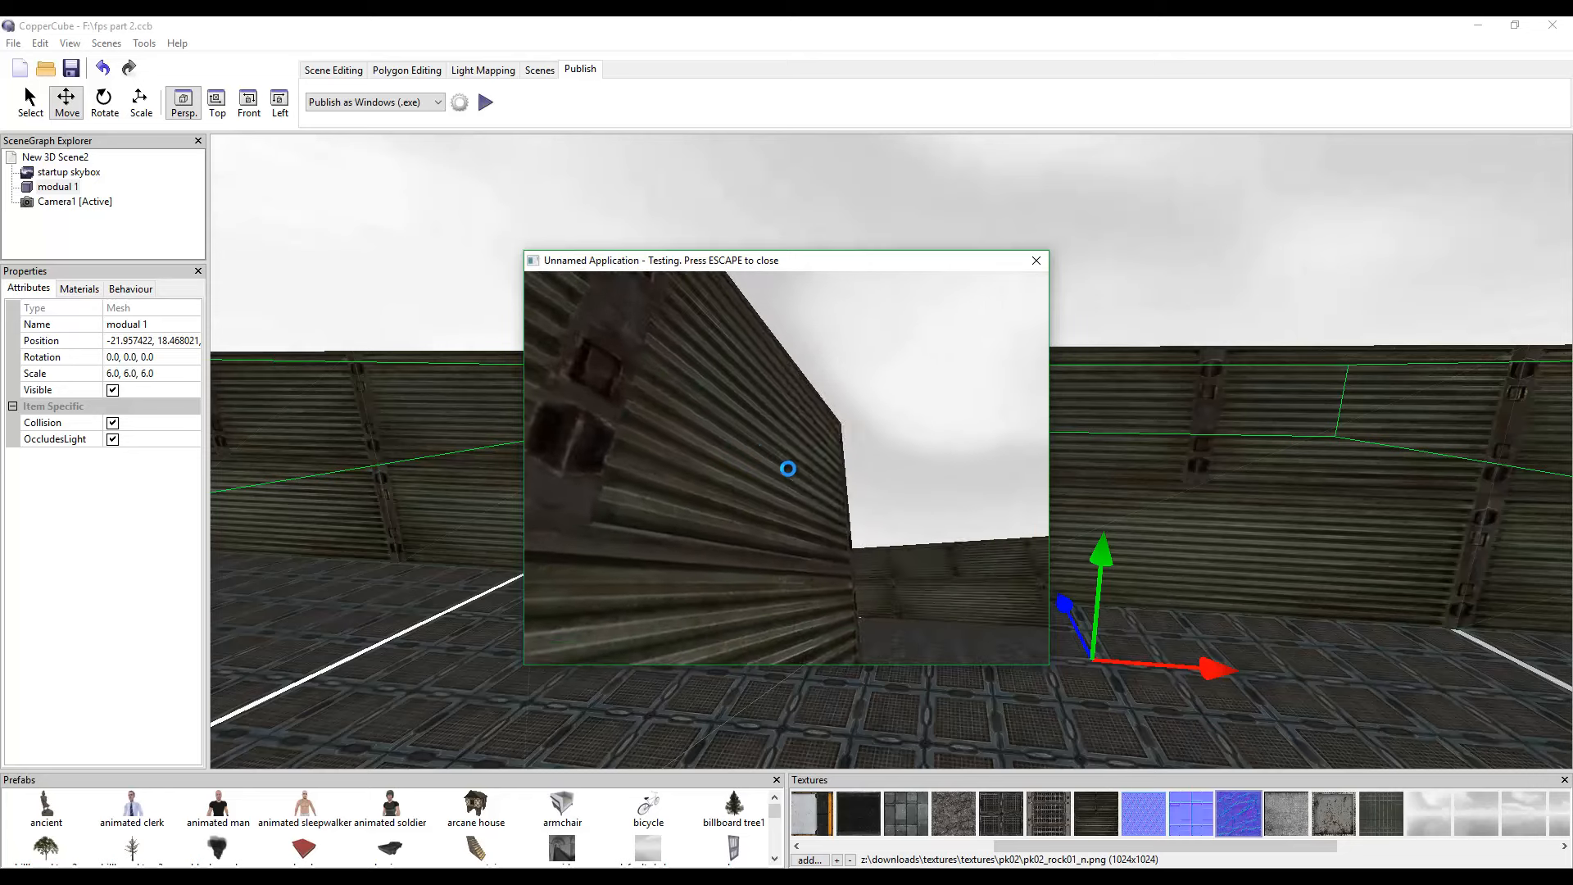
Walk through the doorway passage into the open room in the running test, and end the test.
{"action": "key", "text": "w"}
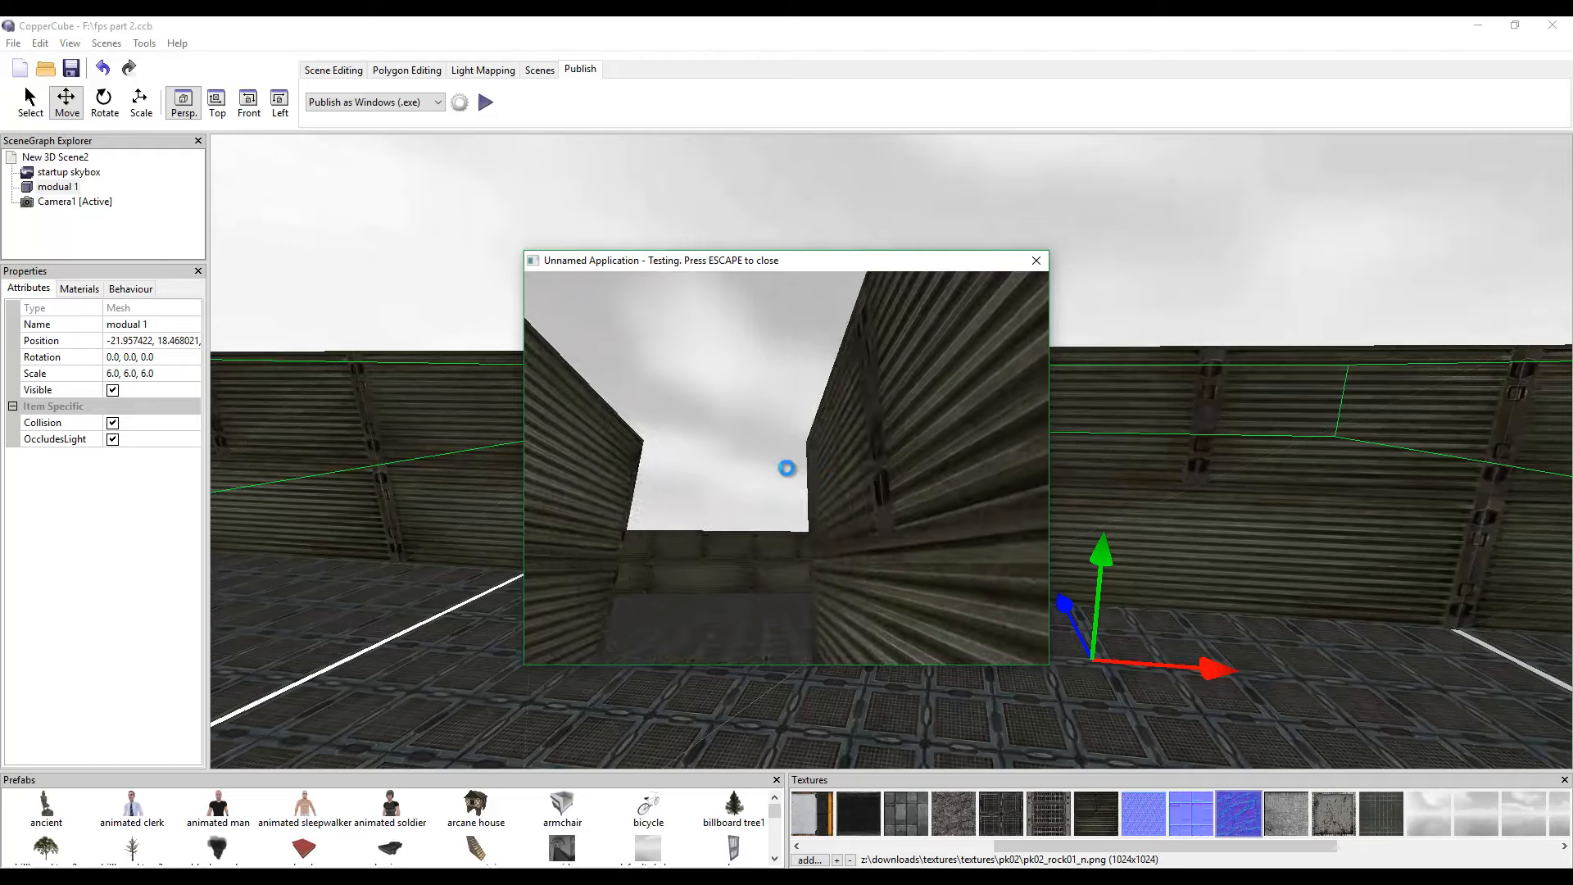
{"action": "key", "text": "w"}
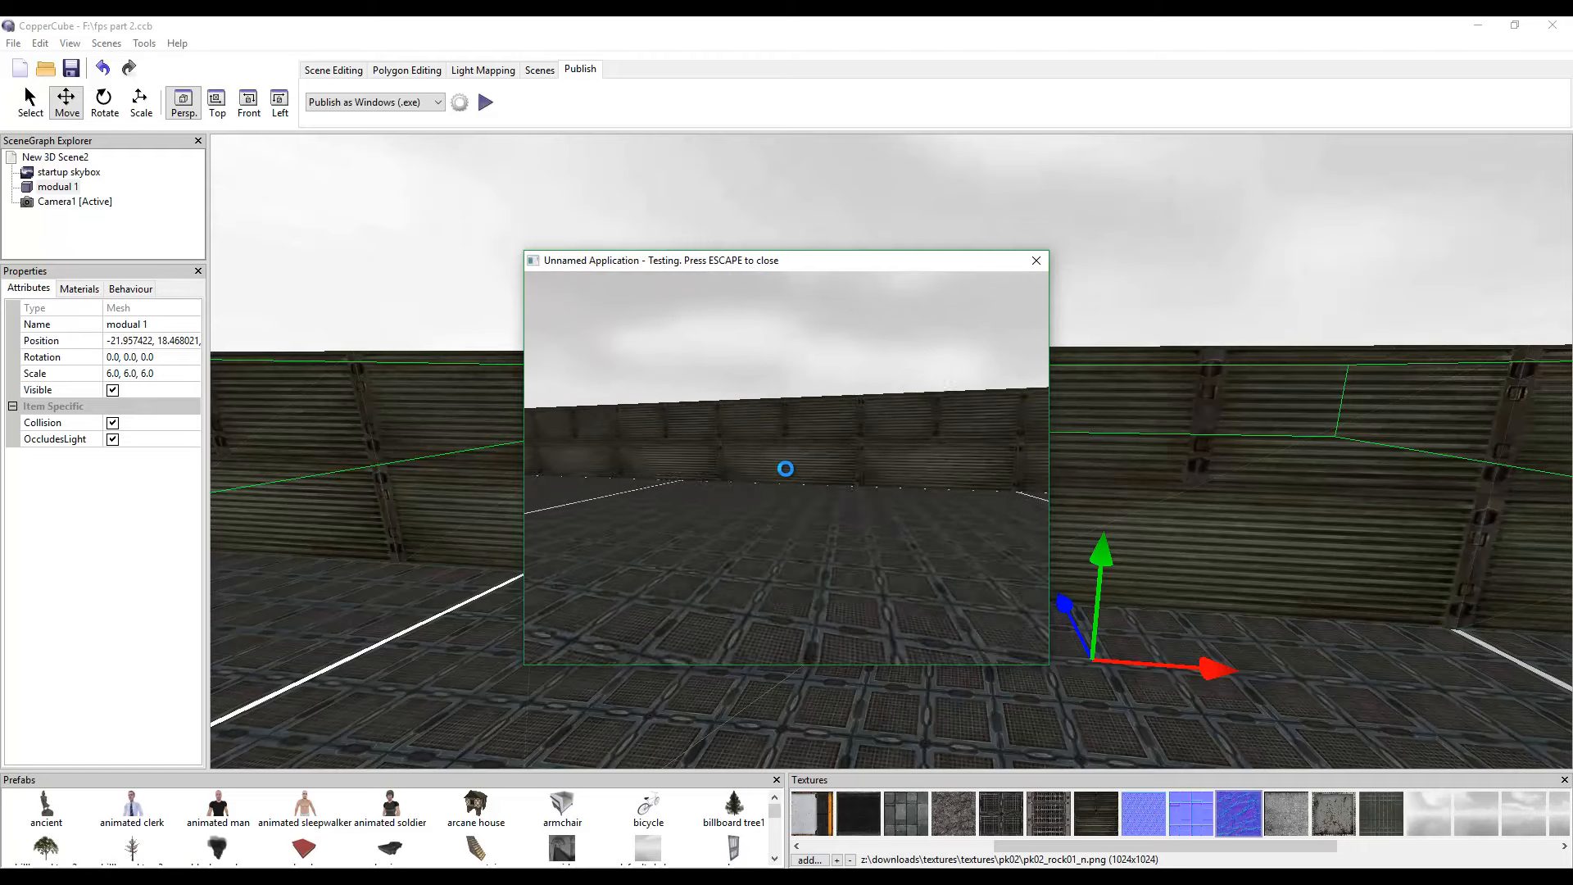
{"action": "key", "text": "Escape"}
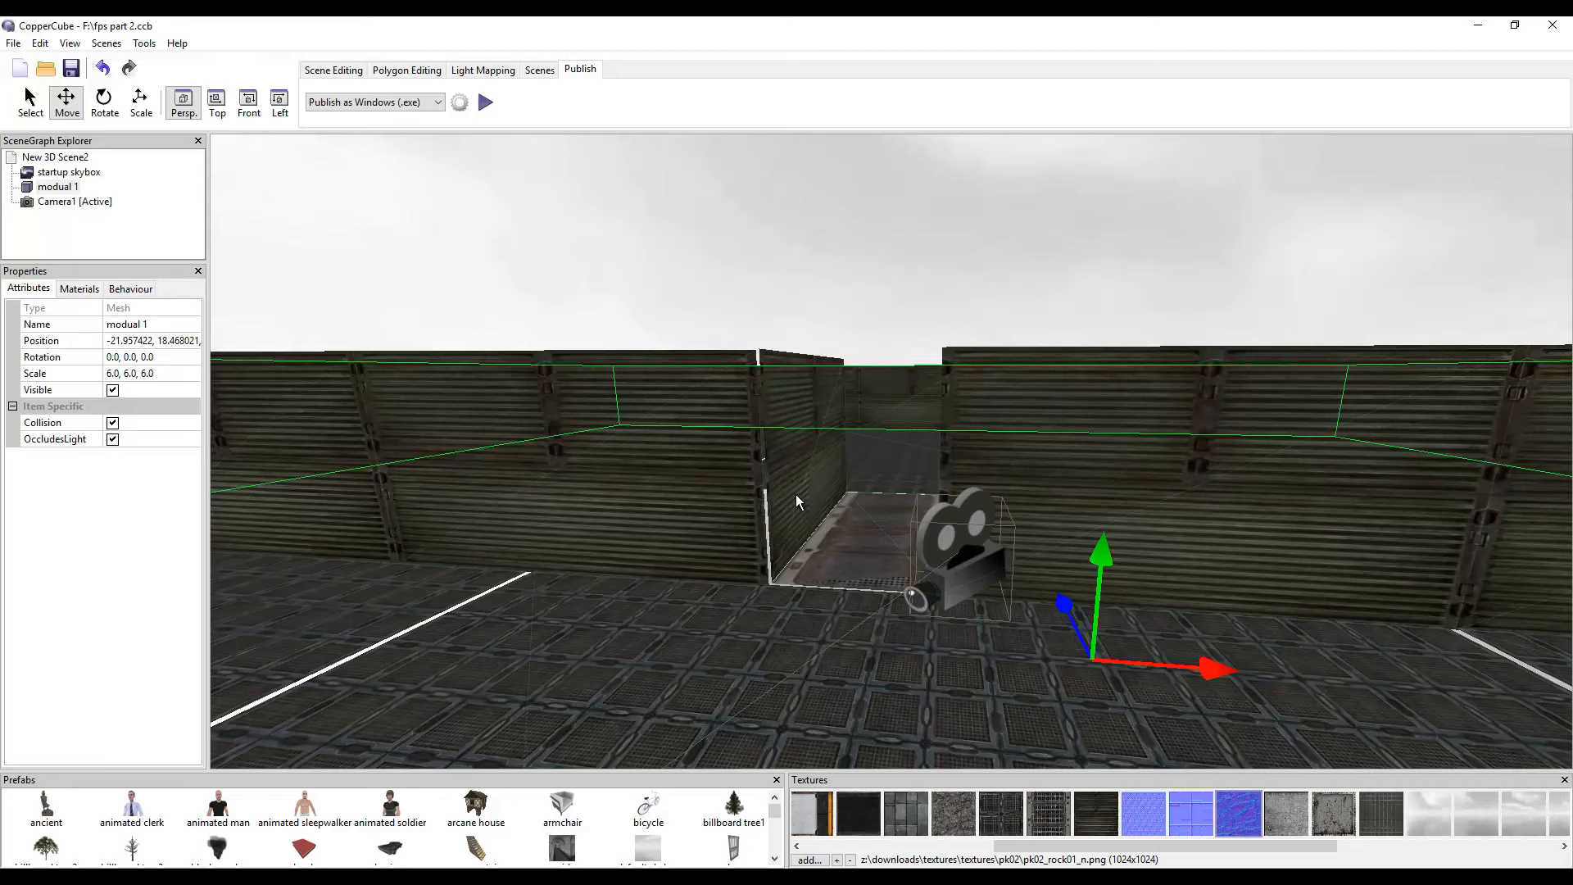
Examine the level mesh in wireframe display from above and near the floor, and restore the textured display.
{"action": "left_click_drag", "start_coordinate": [750, 478], "coordinate": [816, 514]}
{"action": "right_click", "coordinate": [870, 485]}
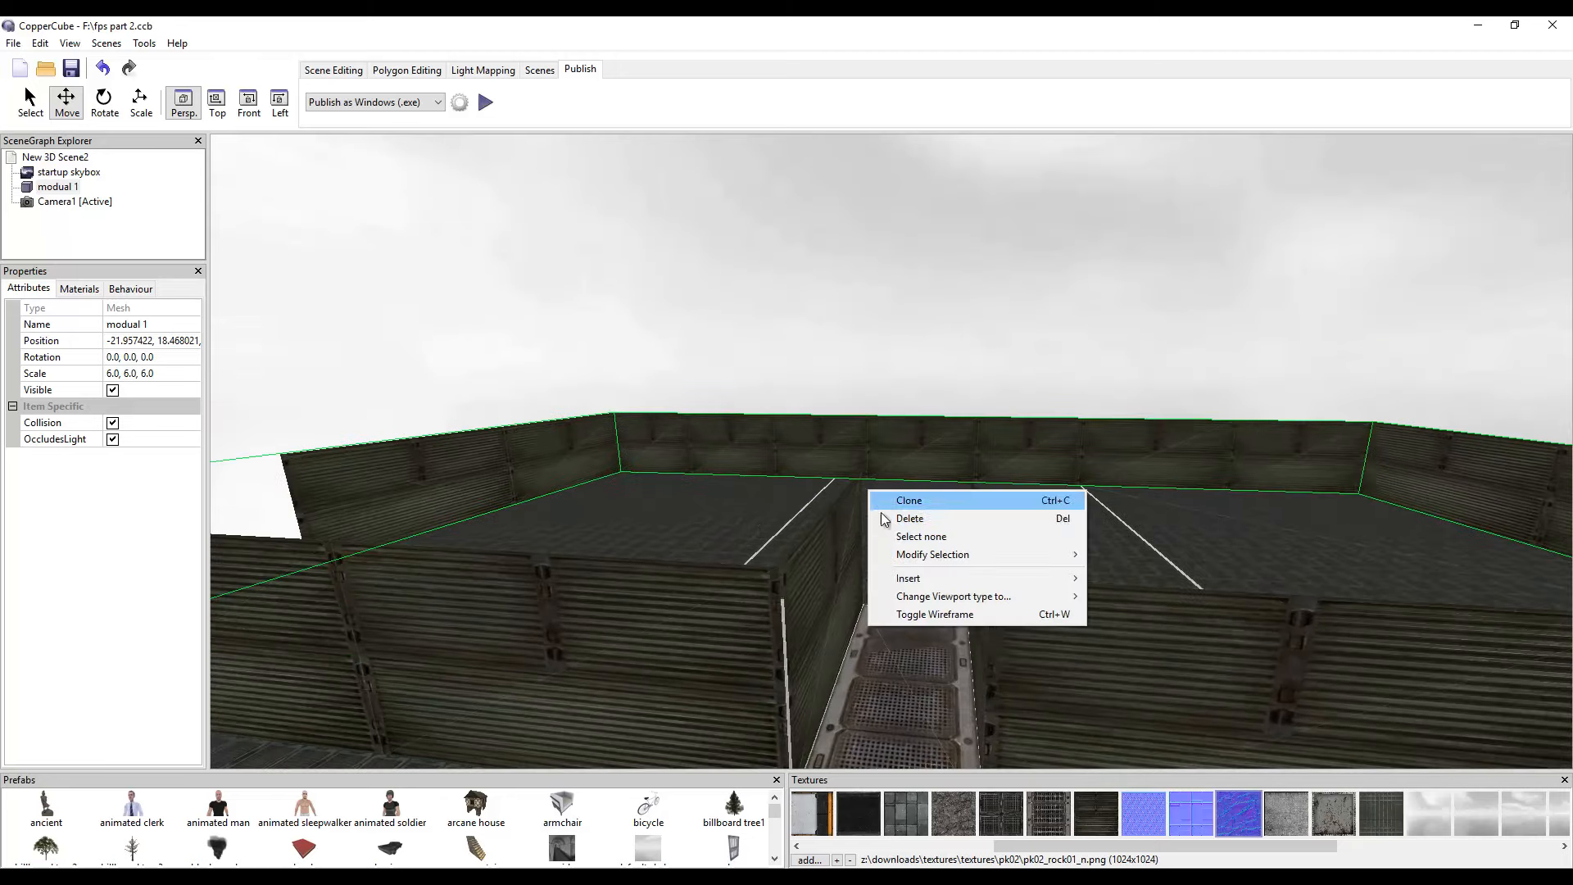
{"action": "left_click", "coordinate": [961, 614]}
{"action": "scroll", "coordinate": [1109, 592], "scroll_direction": "down", "scroll_amount": 4}
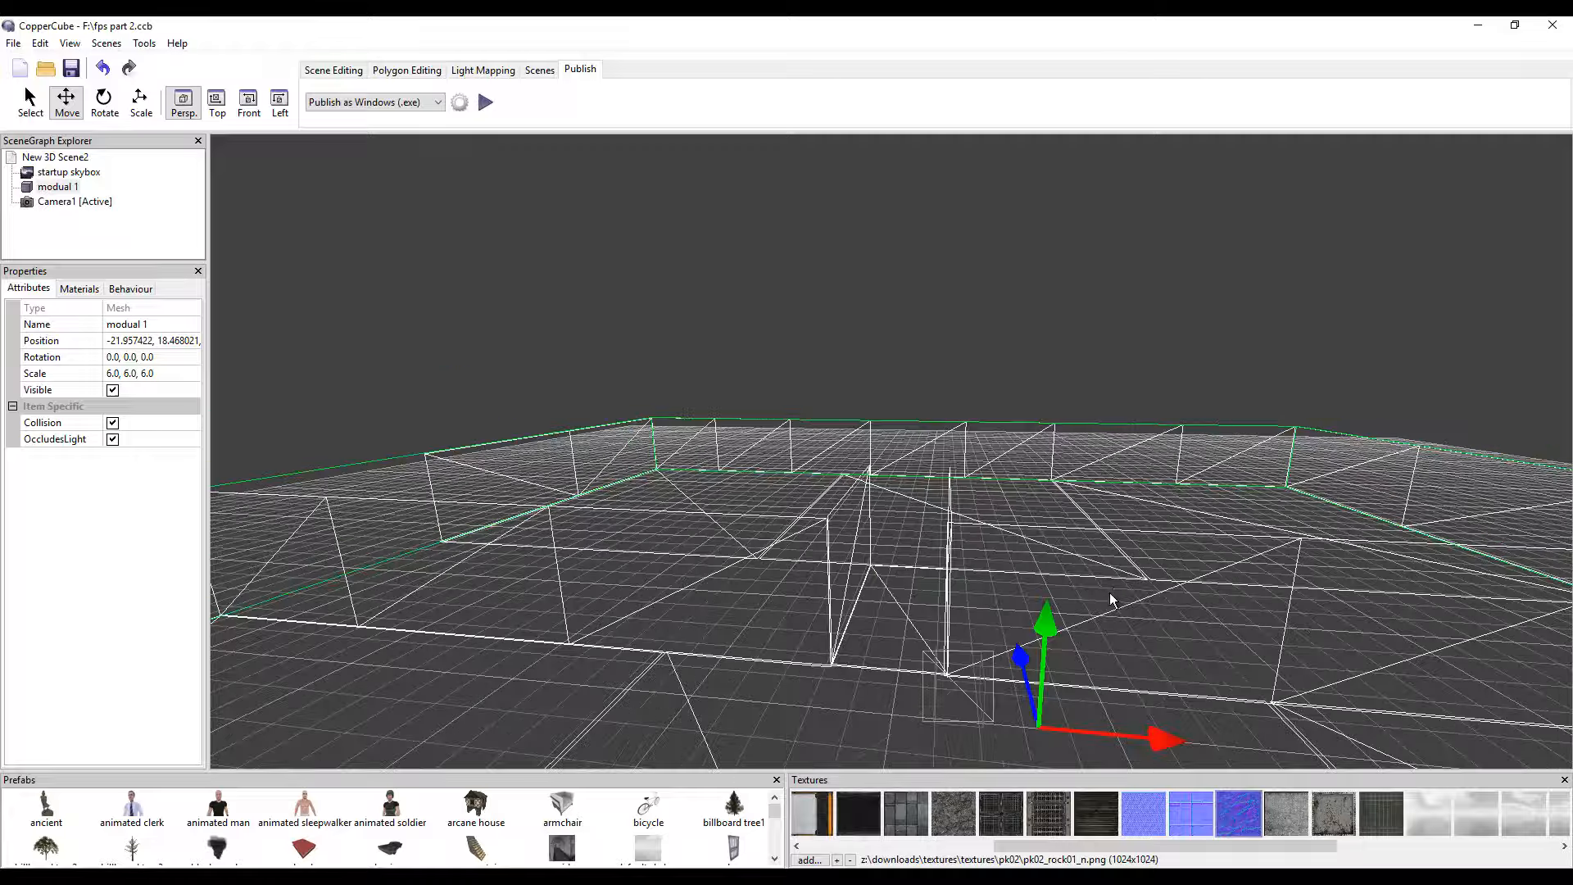
{"action": "left_click_drag", "start_coordinate": [1110, 593], "coordinate": [848, 487]}
{"action": "scroll", "coordinate": [1078, 612], "scroll_direction": "down", "scroll_amount": 4}
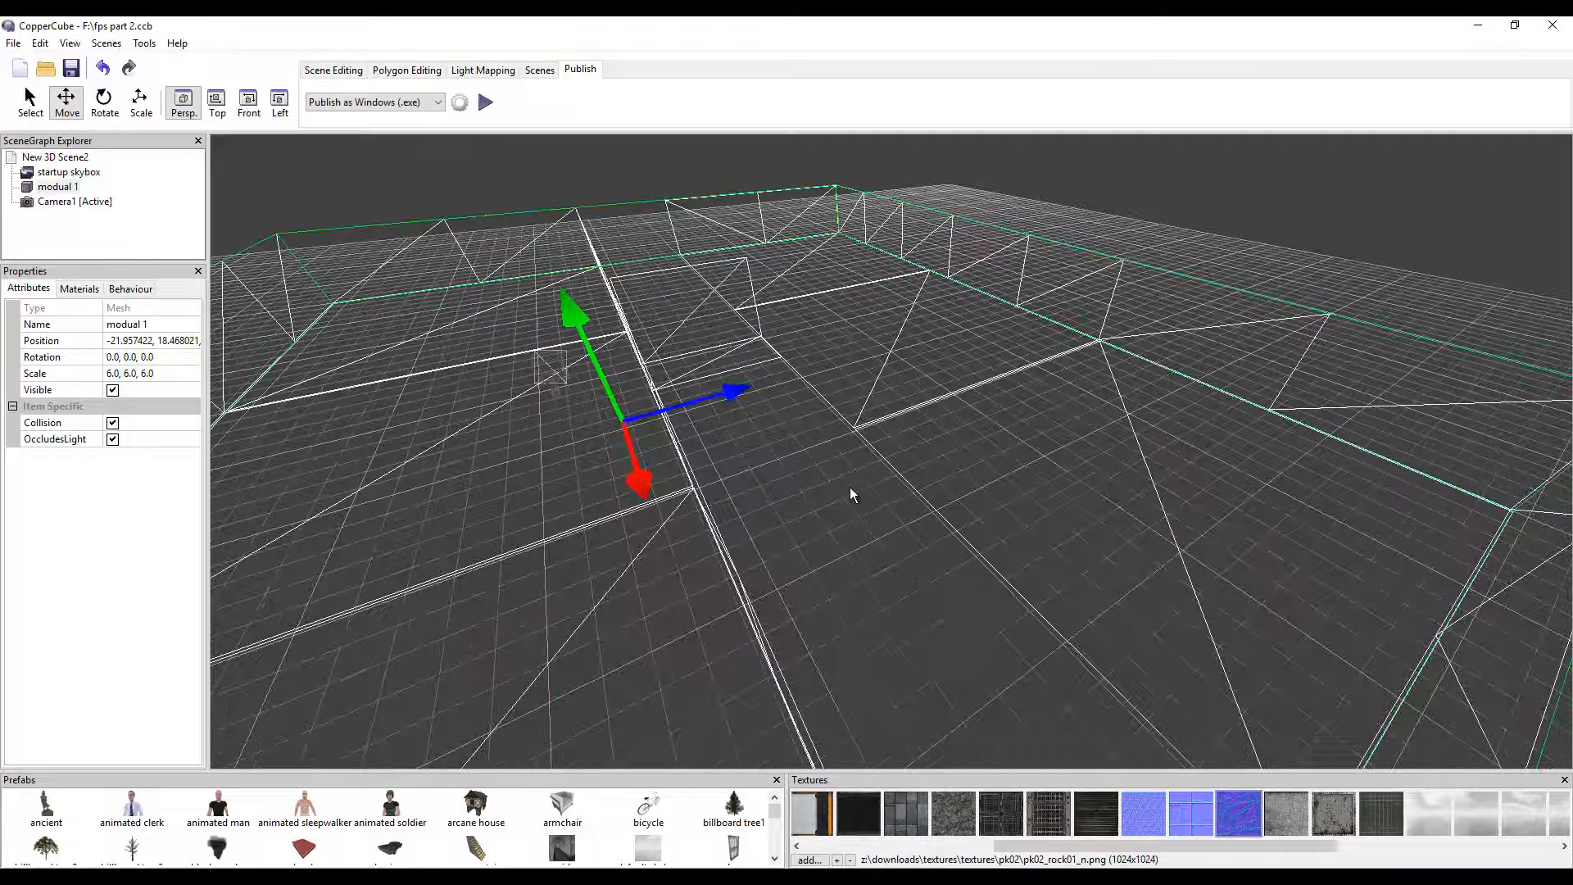
{"action": "scroll", "coordinate": [1112, 512], "scroll_direction": "up", "scroll_amount": 3}
{"action": "left_click_drag", "start_coordinate": [1113, 512], "coordinate": [970, 485]}
{"action": "scroll", "coordinate": [995, 557], "scroll_direction": "up", "scroll_amount": 3}
{"action": "scroll", "coordinate": [994, 557], "scroll_direction": "up", "scroll_amount": 3}
{"action": "right_click", "coordinate": [970, 484]}
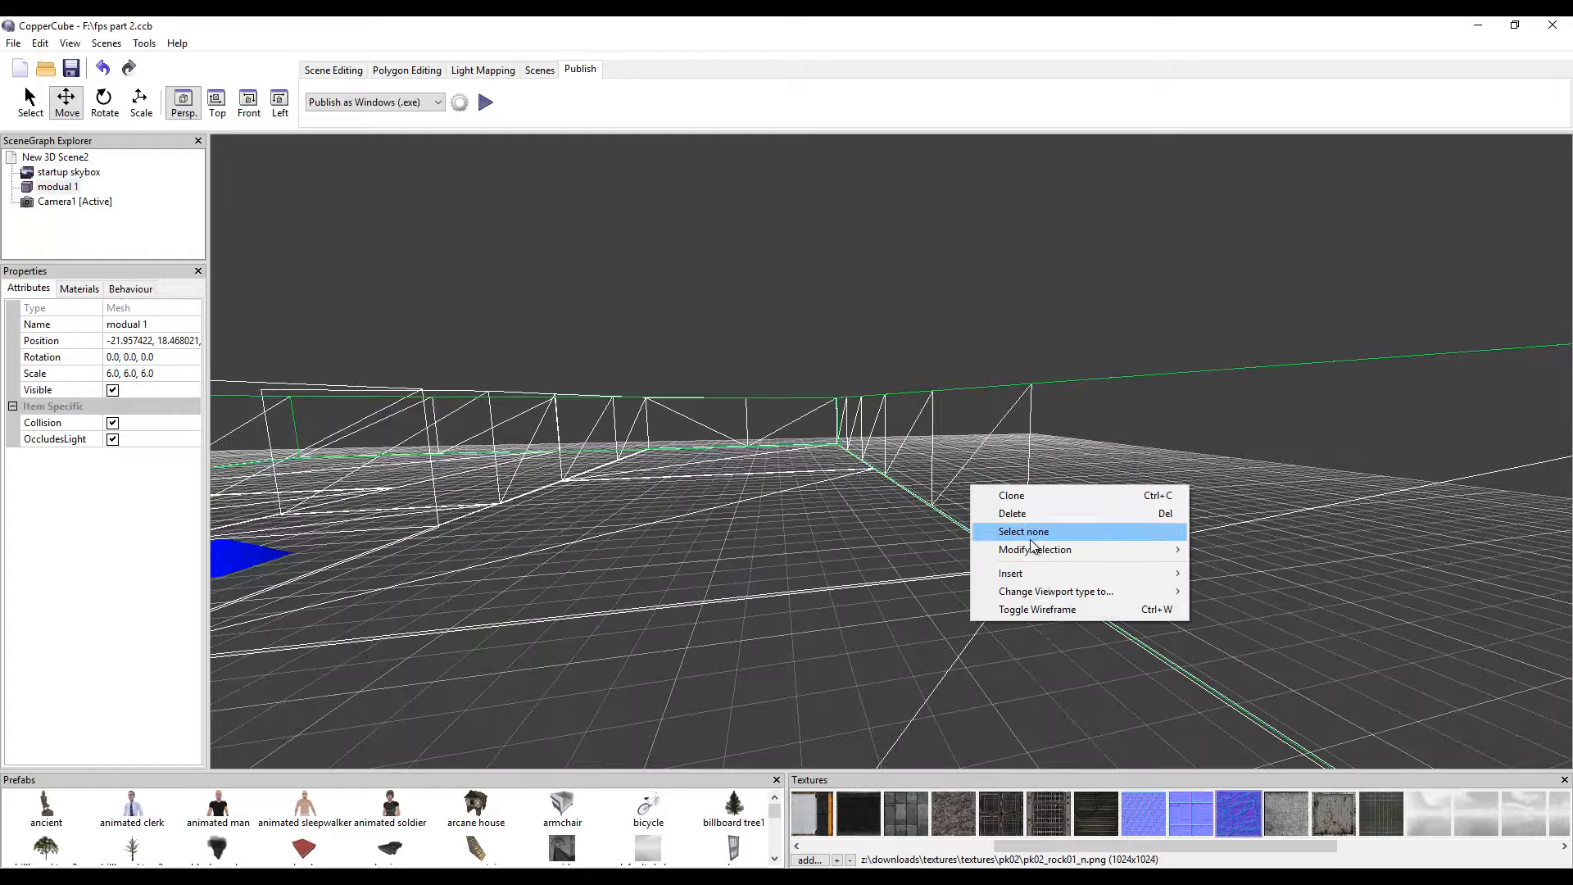
{"action": "left_click", "coordinate": [1042, 610]}
Add a 2D touch screen overlay to the scene and place it at about X 0.5, Y 61.5 percent.
{"action": "scroll", "coordinate": [720, 458], "scroll_direction": "up", "scroll_amount": 2}
{"action": "scroll", "coordinate": [1010, 501], "scroll_direction": "up", "scroll_amount": 3}
{"action": "scroll", "coordinate": [1010, 502], "scroll_direction": "up", "scroll_amount": 2}
{"action": "middle_click_drag", "start_coordinate": [1010, 502], "coordinate": [742, 413]}
{"action": "scroll", "coordinate": [1058, 544], "scroll_direction": "up", "scroll_amount": 2}
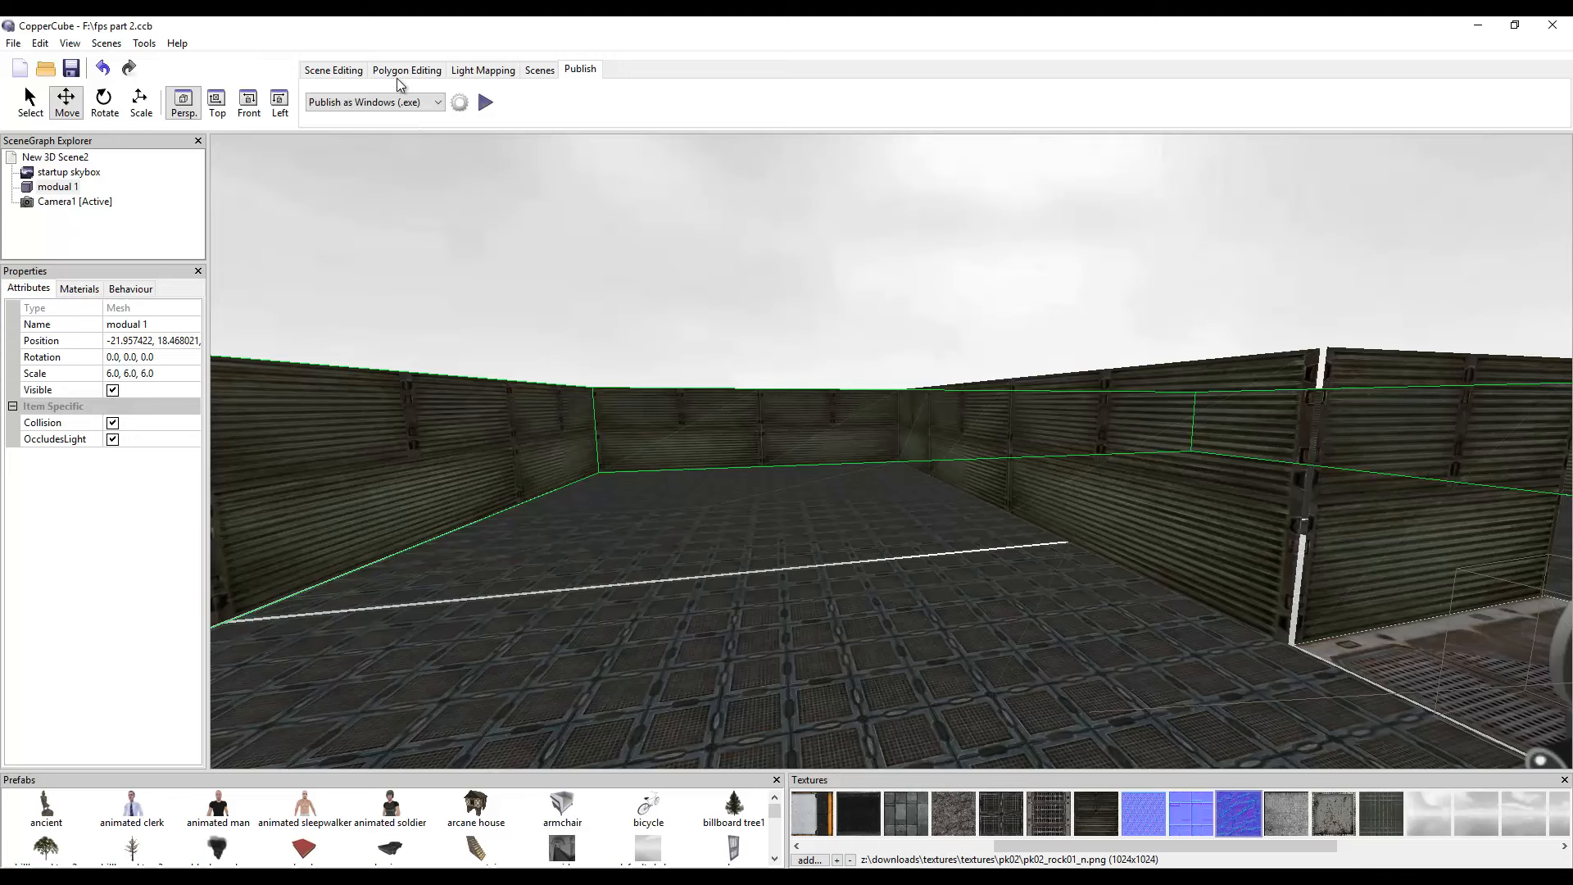
{"action": "left_click", "coordinate": [333, 75]}
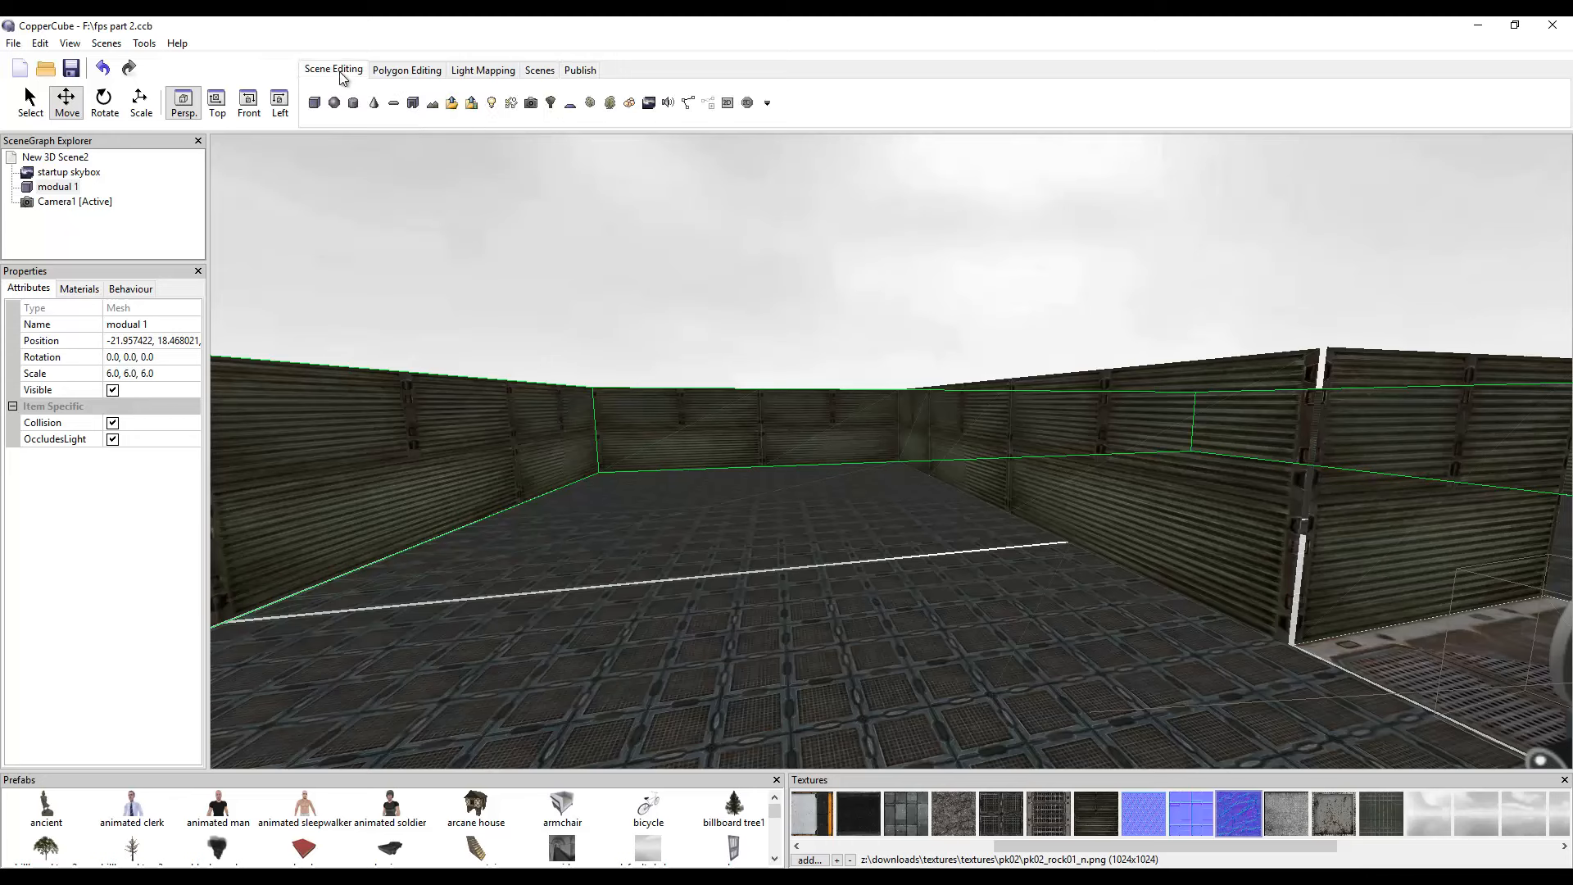
{"action": "left_click", "coordinate": [748, 104]}
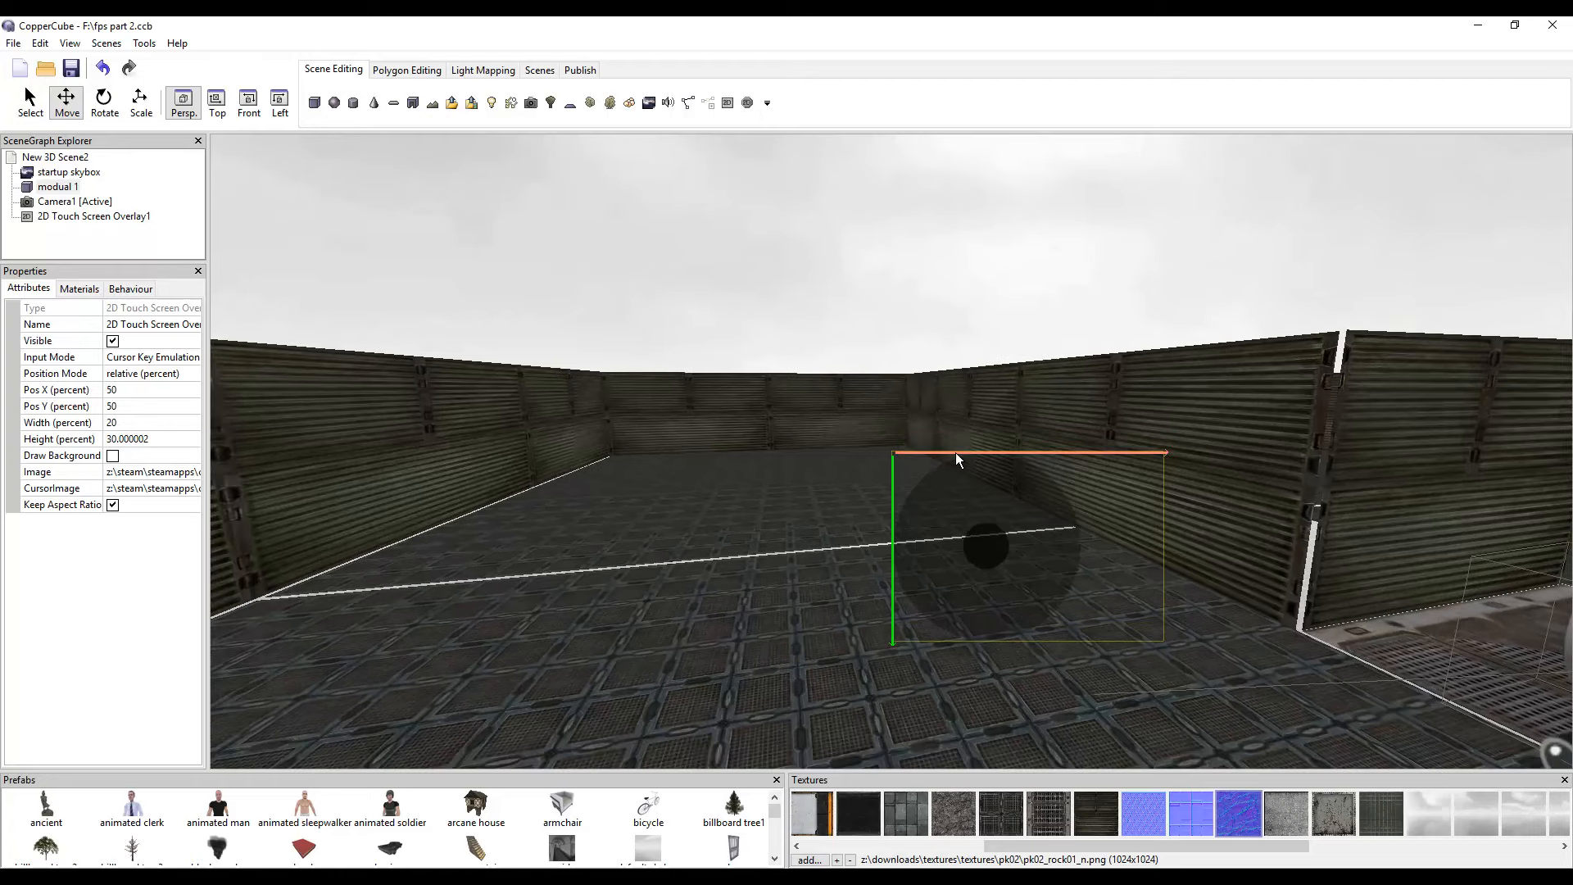
{"action": "left_click_drag", "start_coordinate": [955, 453], "coordinate": [270, 530]}
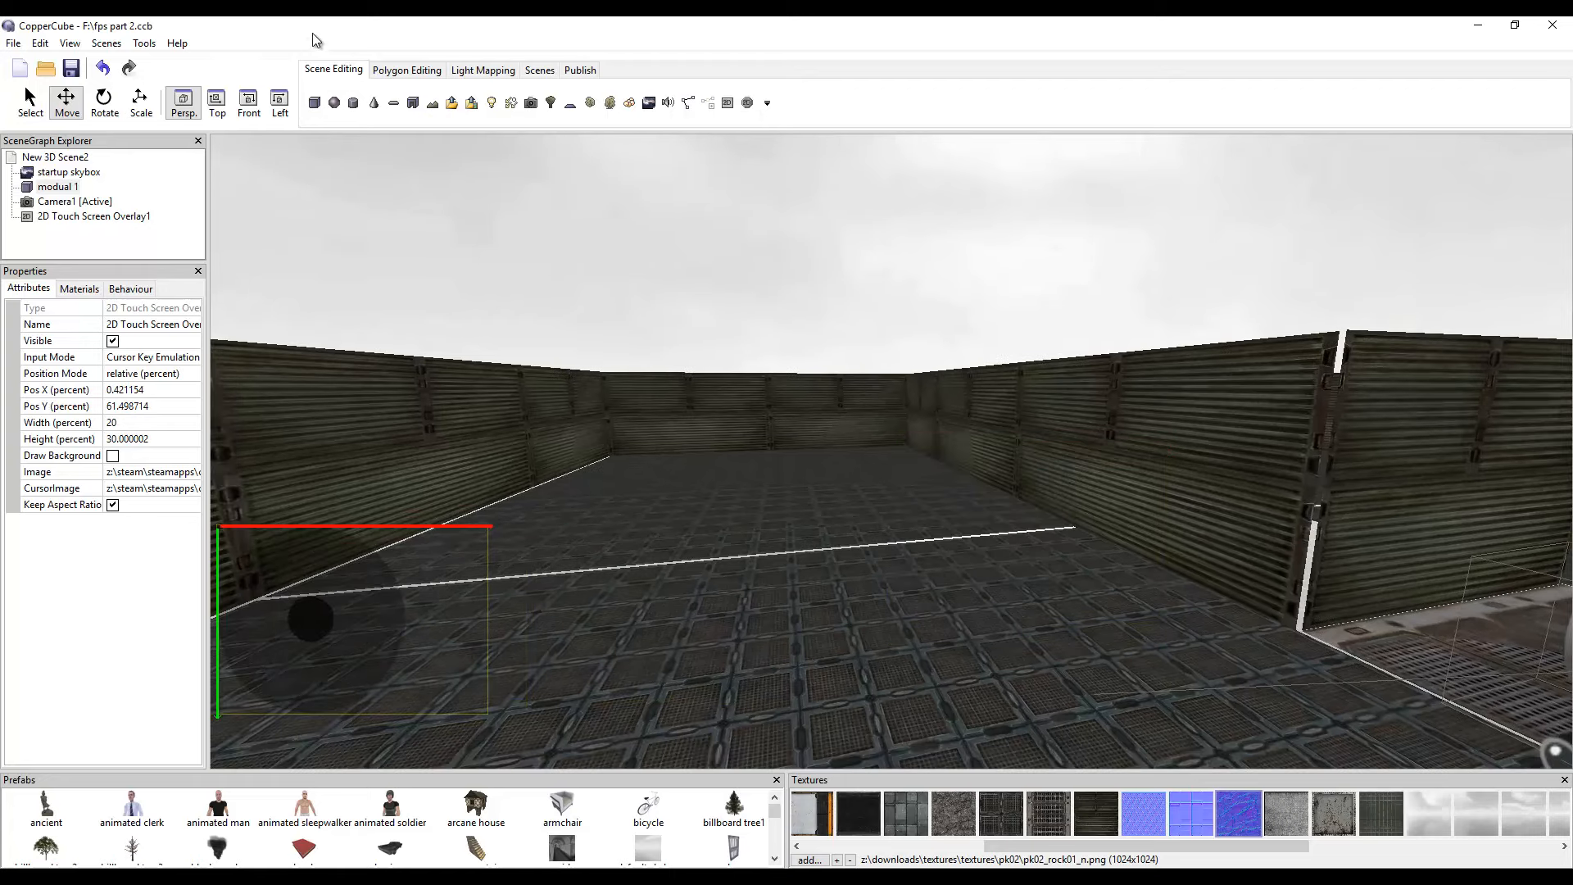
Resize the touch screen overlay to about 18 percent wide and 38 percent high, and save the project.
{"action": "left_click", "coordinate": [141, 103]}
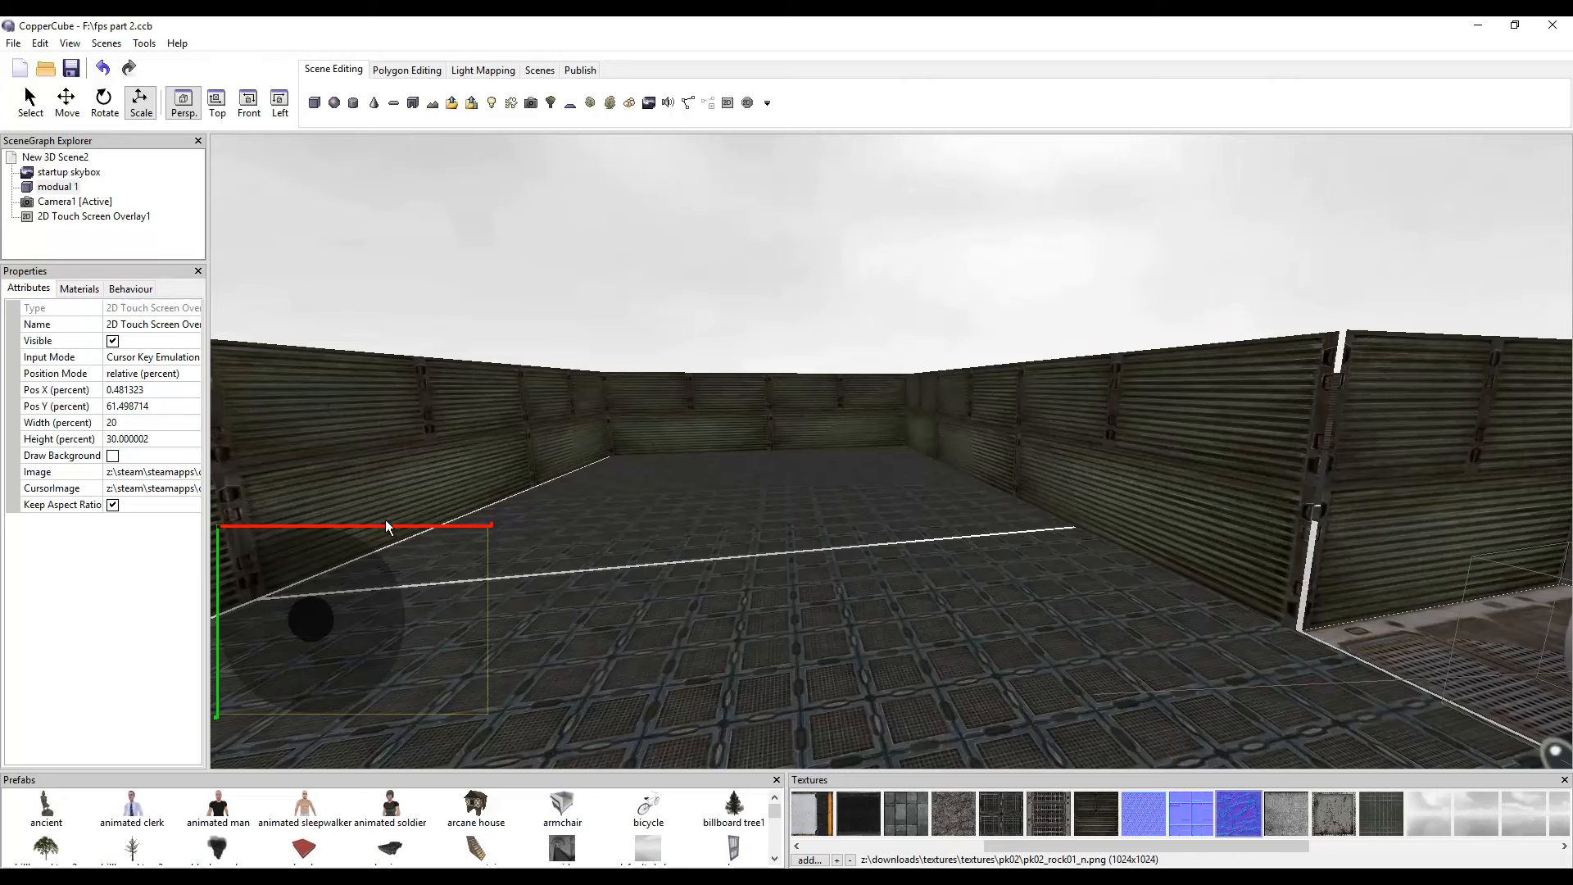
{"action": "left_click_drag", "start_coordinate": [388, 537], "coordinate": [351, 649]}
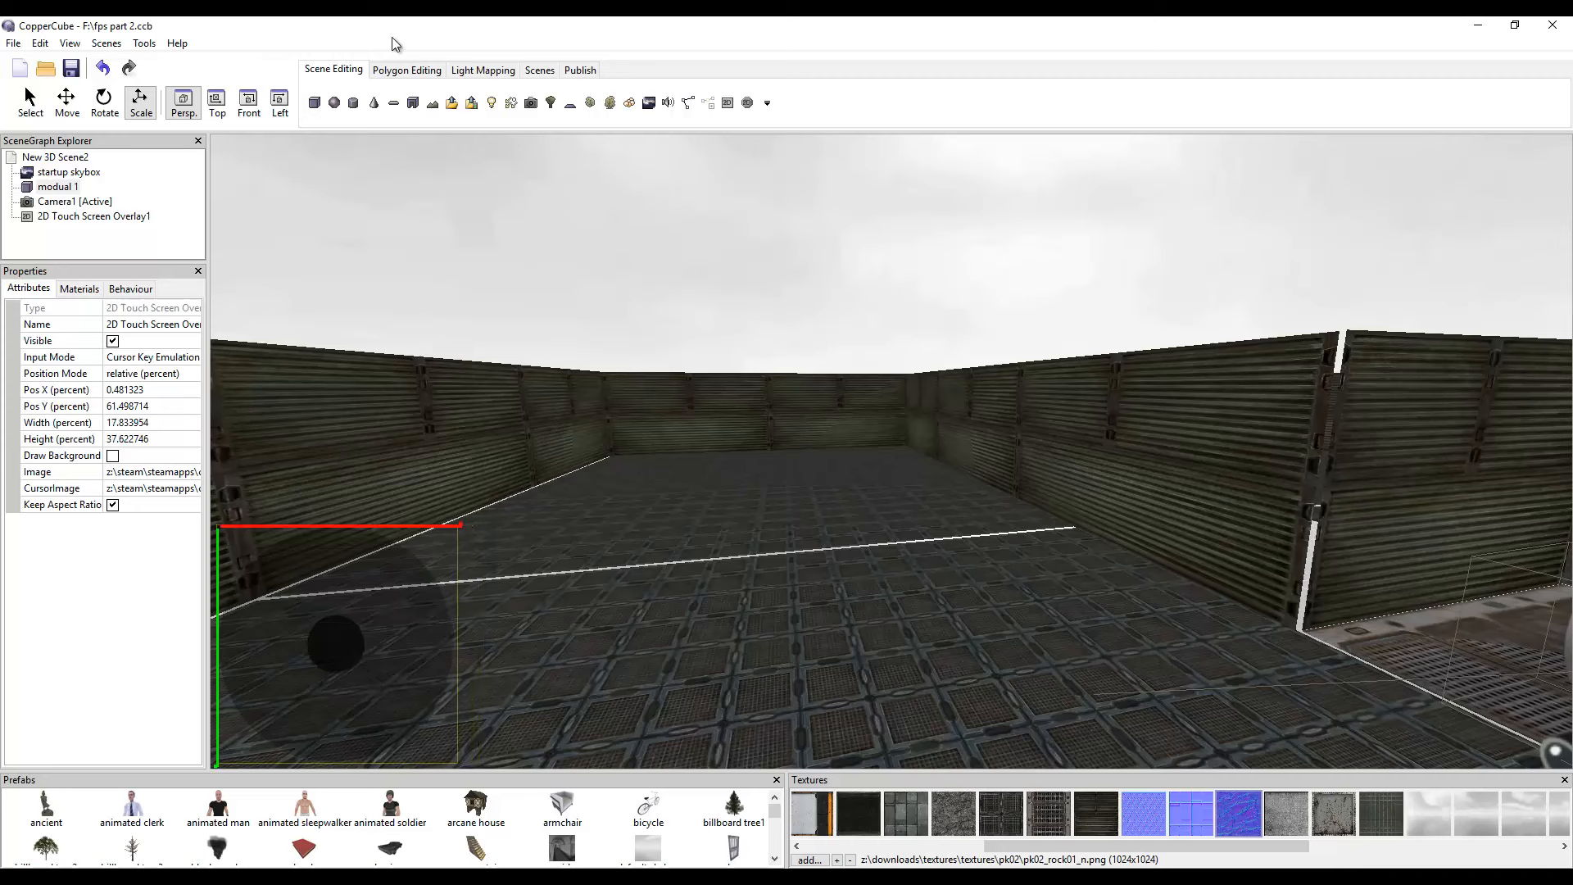
{"action": "left_click", "coordinate": [13, 44]}
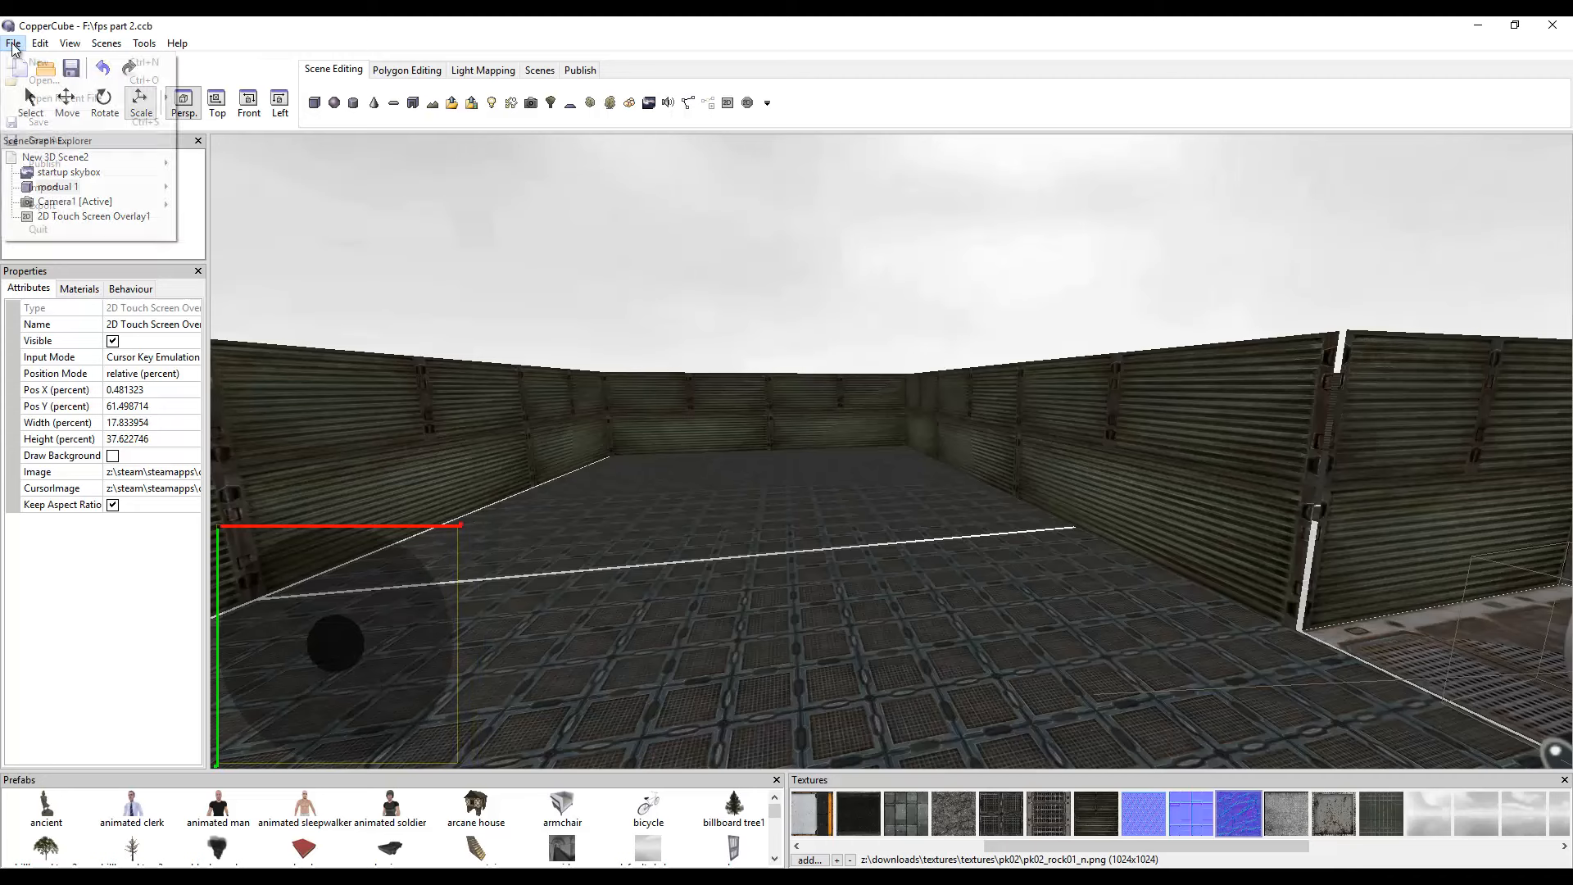
{"action": "left_click", "coordinate": [38, 122]}
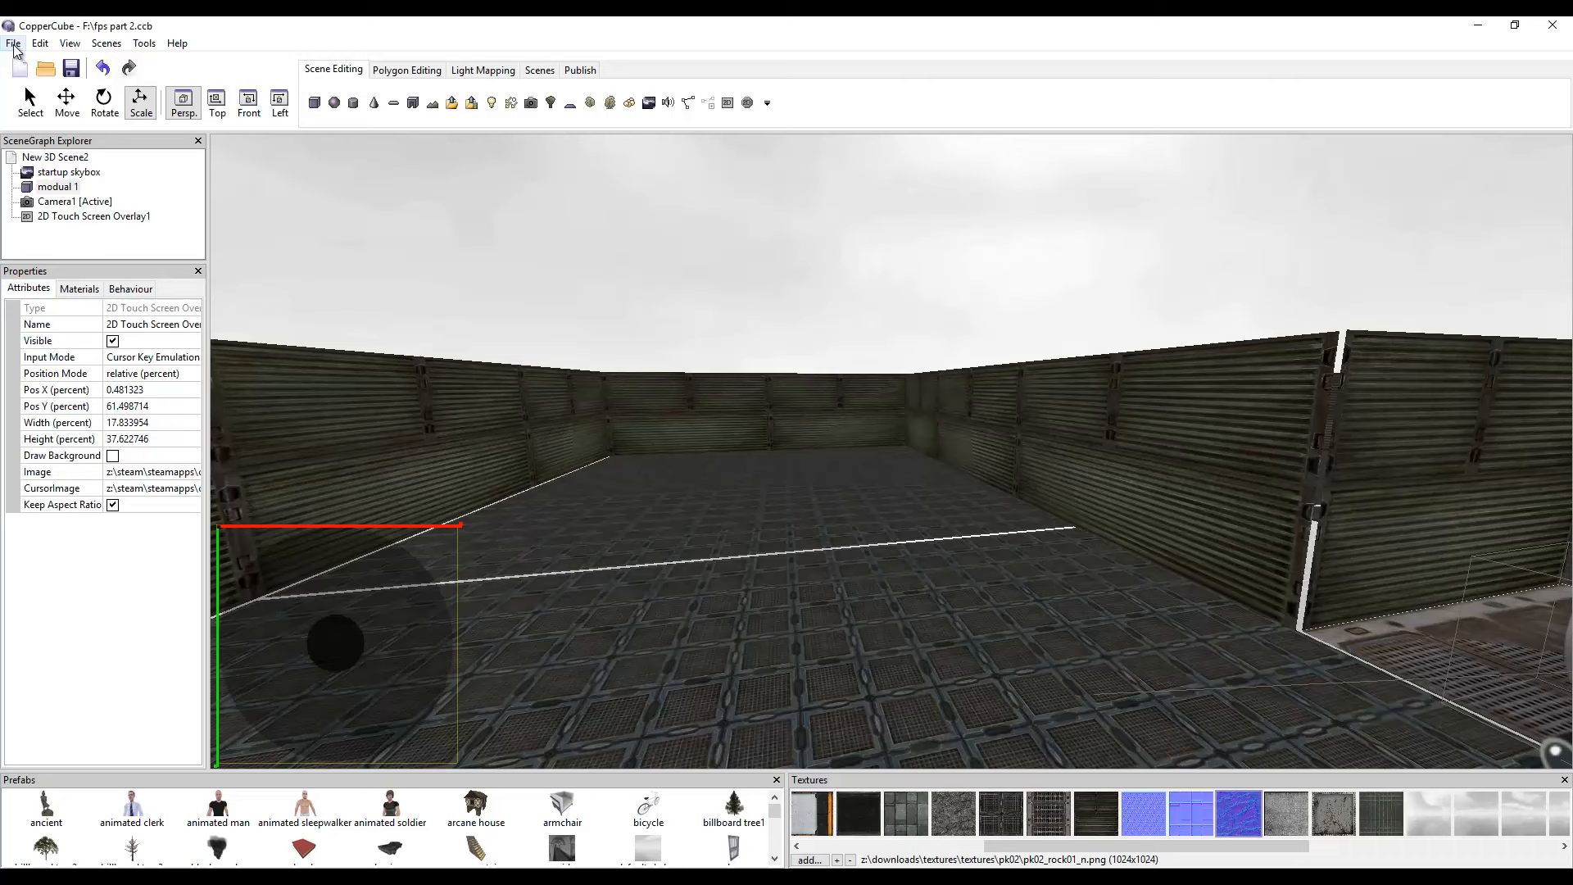
Build the scene as an Android application (.apk) for testing and dismiss the publishing message.
{"action": "left_click", "coordinate": [14, 48]}
{"action": "mouse_move", "coordinate": [66, 209]}
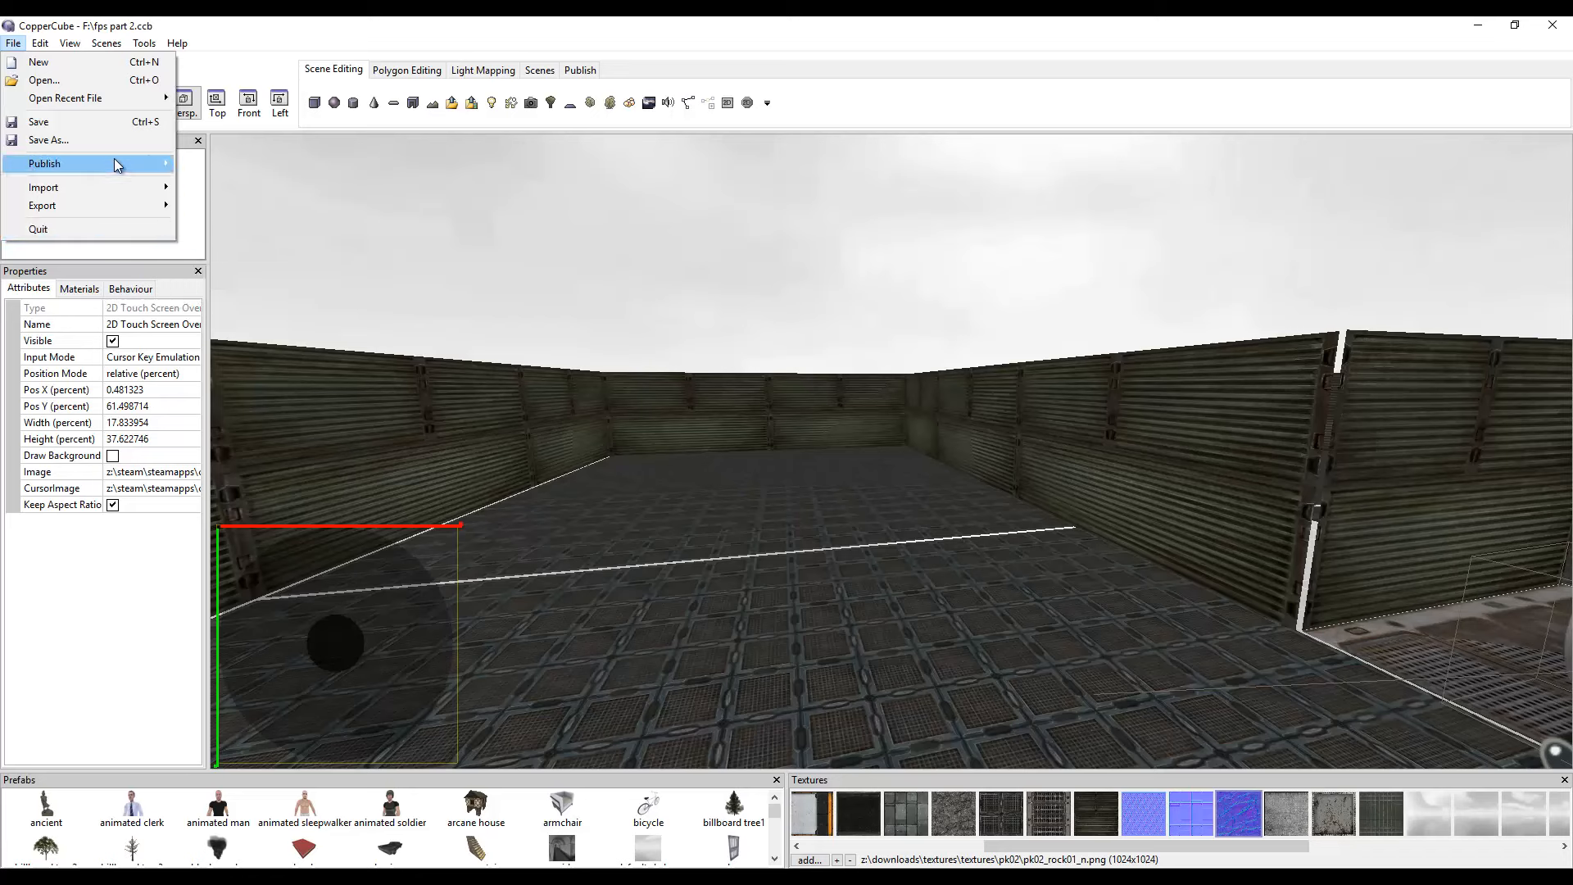
{"action": "mouse_move", "coordinate": [119, 170]}
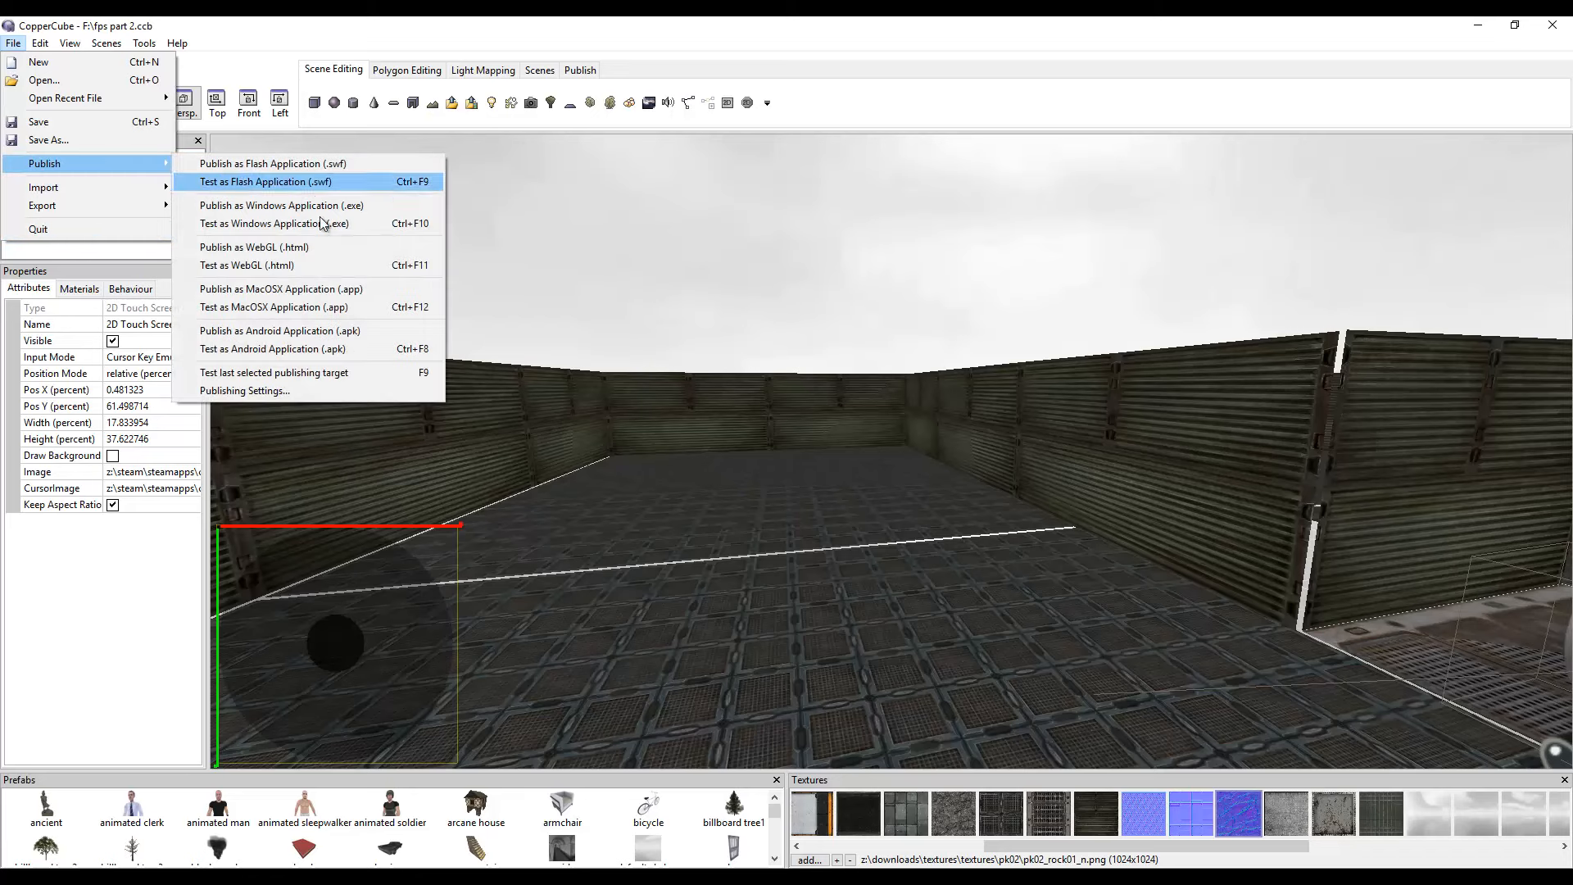
{"action": "left_click", "coordinate": [317, 348]}
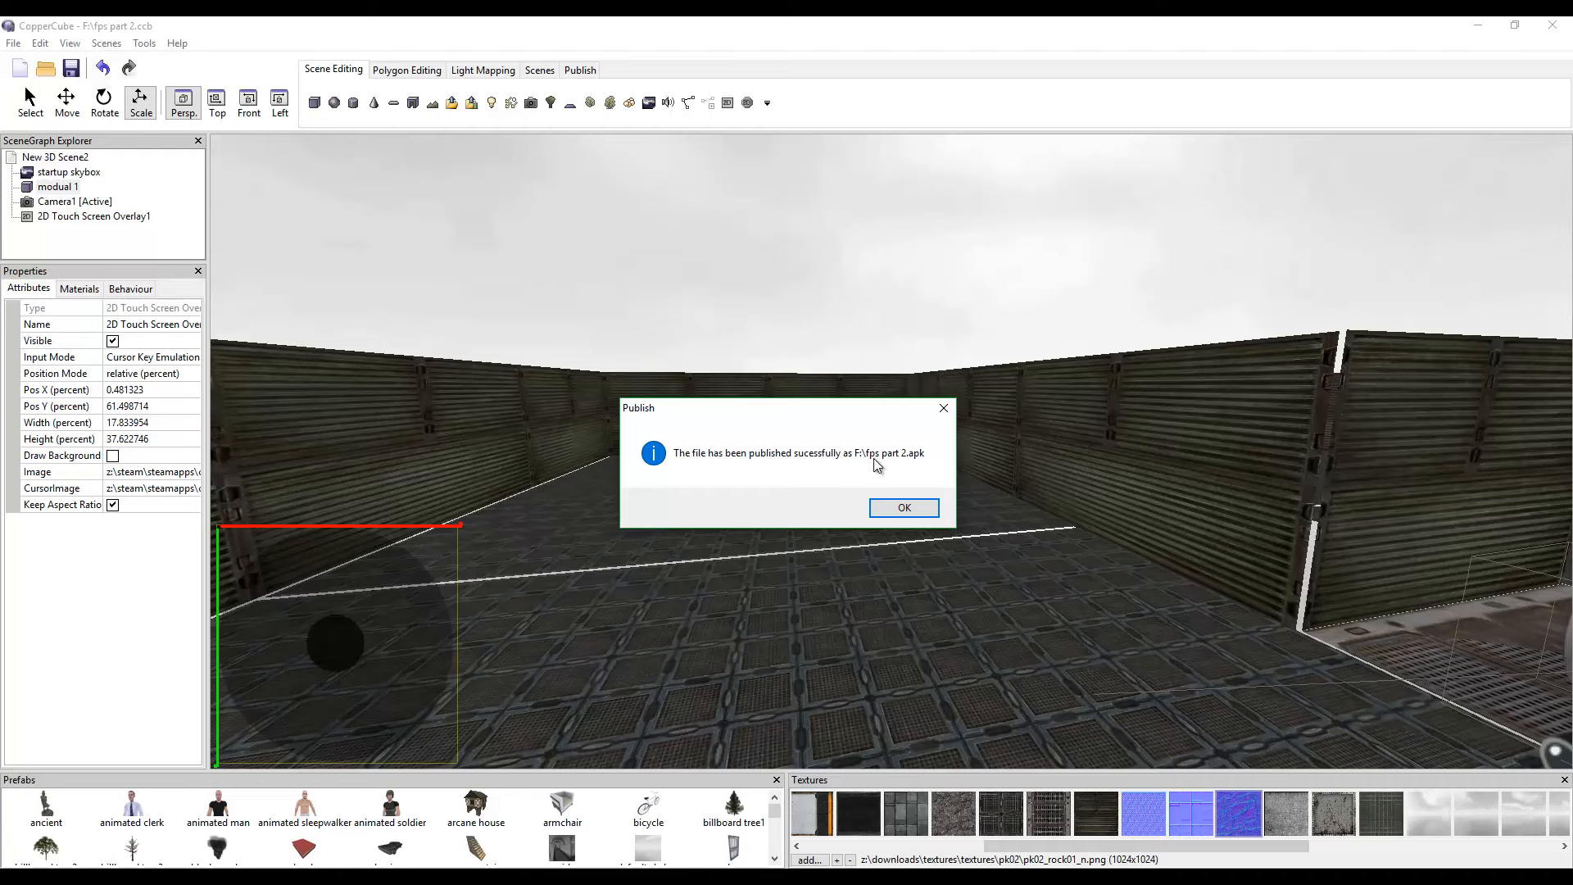
{"action": "left_click", "coordinate": [905, 508]}
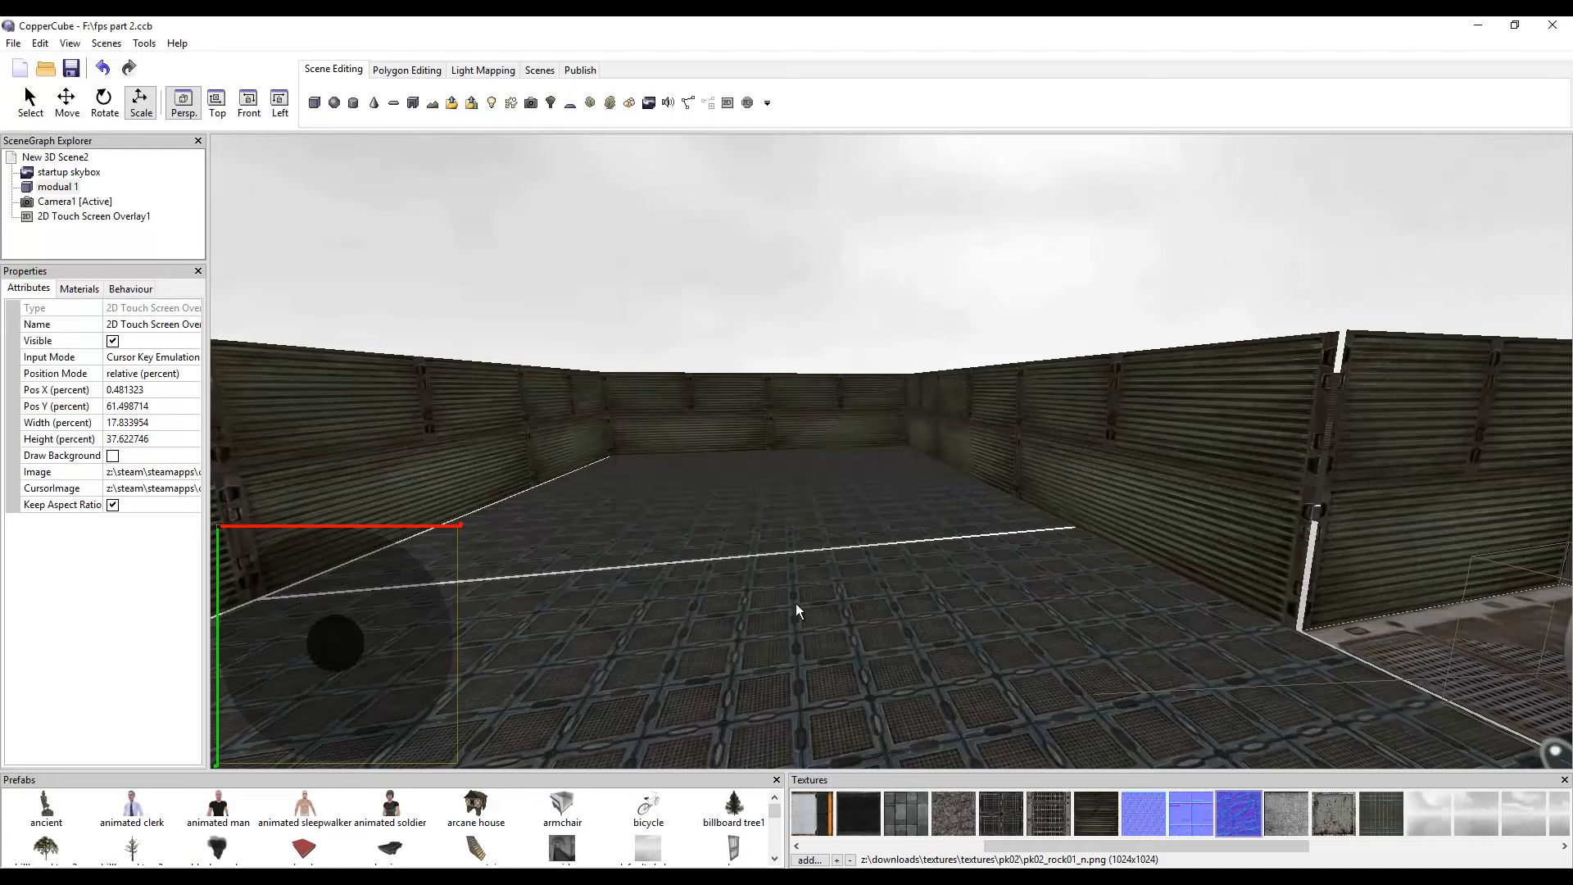
Examine the level's rooms, walls and connecting passage from above and from inside with the touch overlay in place.
{"action": "scroll", "coordinate": [891, 555], "scroll_direction": "down", "scroll_amount": 3}
{"action": "middle_click_drag", "start_coordinate": [891, 555], "coordinate": [862, 650]}
{"action": "scroll", "coordinate": [862, 650], "scroll_direction": "up", "scroll_amount": 1}
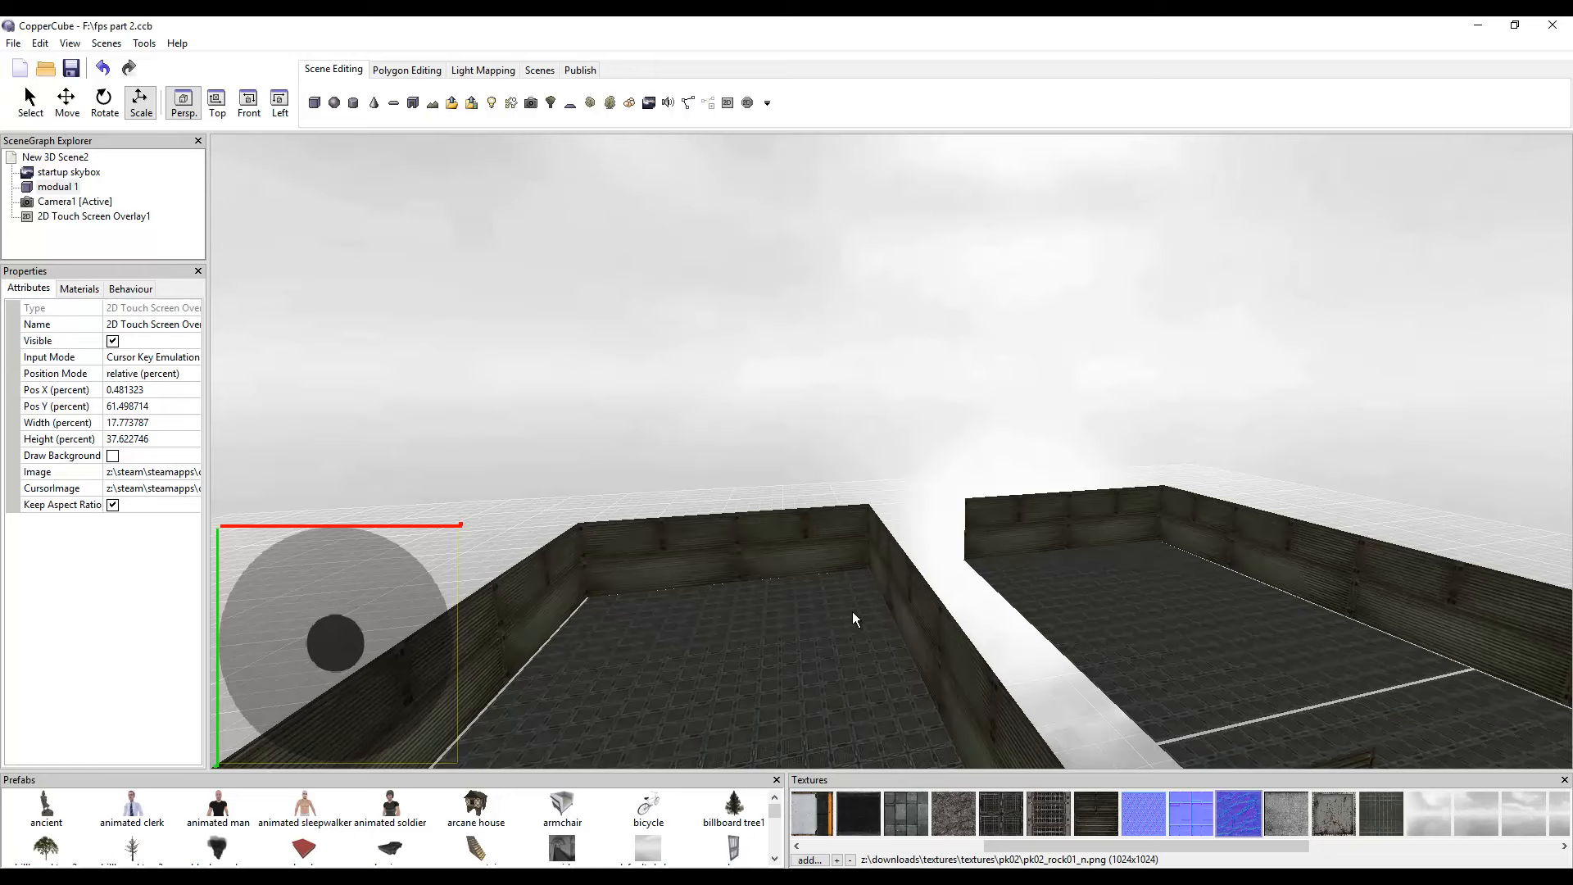
{"action": "left_click_drag", "start_coordinate": [855, 603], "coordinate": [923, 583]}
{"action": "scroll", "coordinate": [936, 637], "scroll_direction": "up", "scroll_amount": 6}
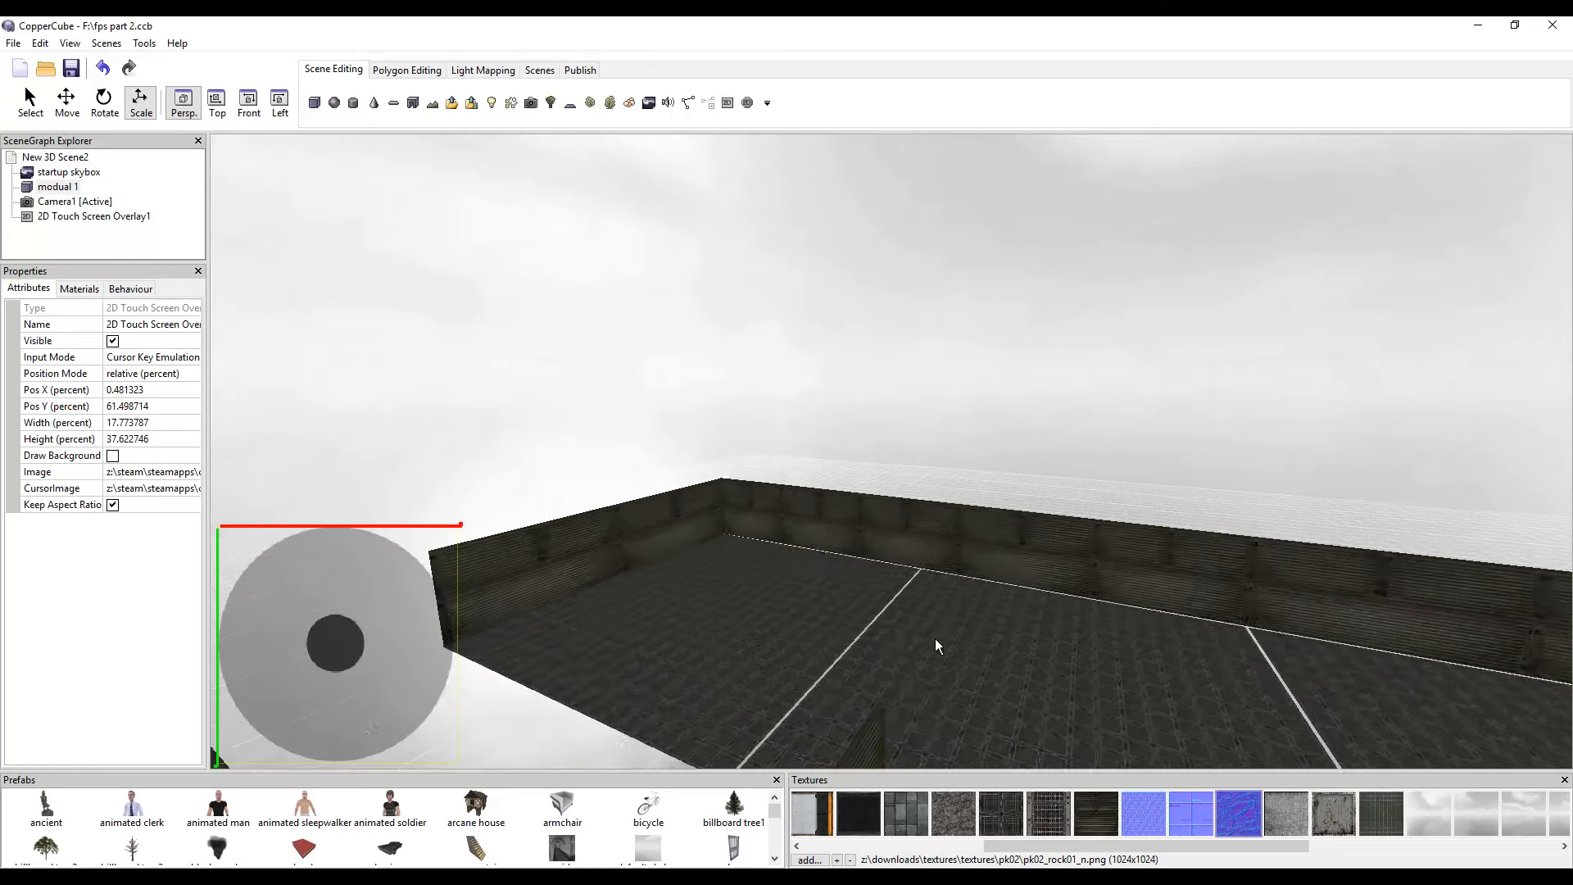
{"action": "scroll", "coordinate": [956, 666], "scroll_direction": "up", "scroll_amount": 10}
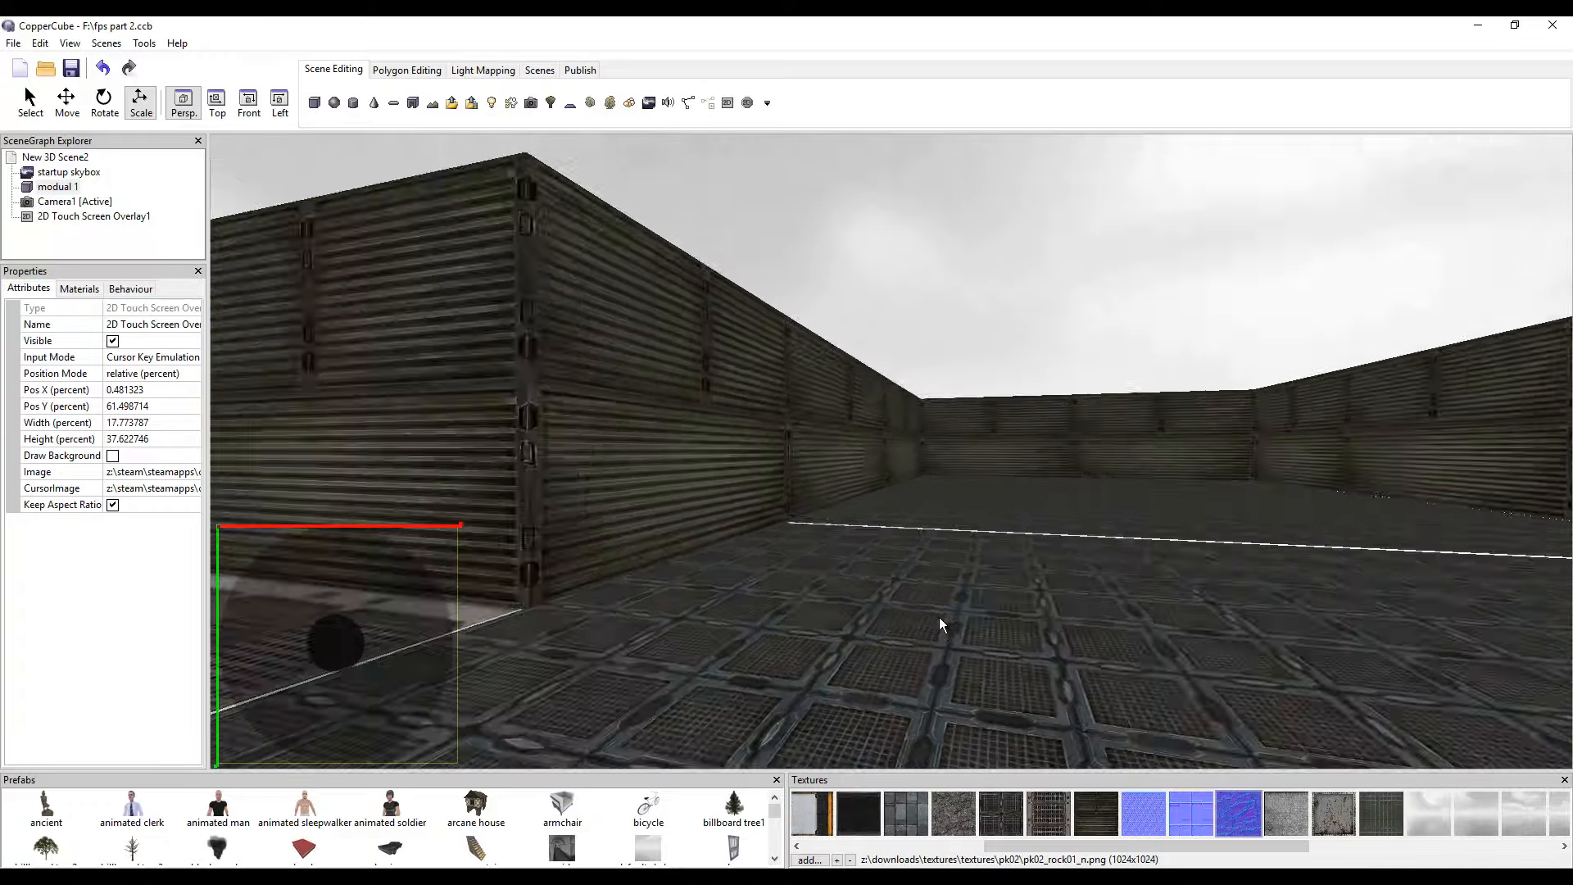
{"action": "left_click_drag", "start_coordinate": [940, 617], "coordinate": [997, 534]}
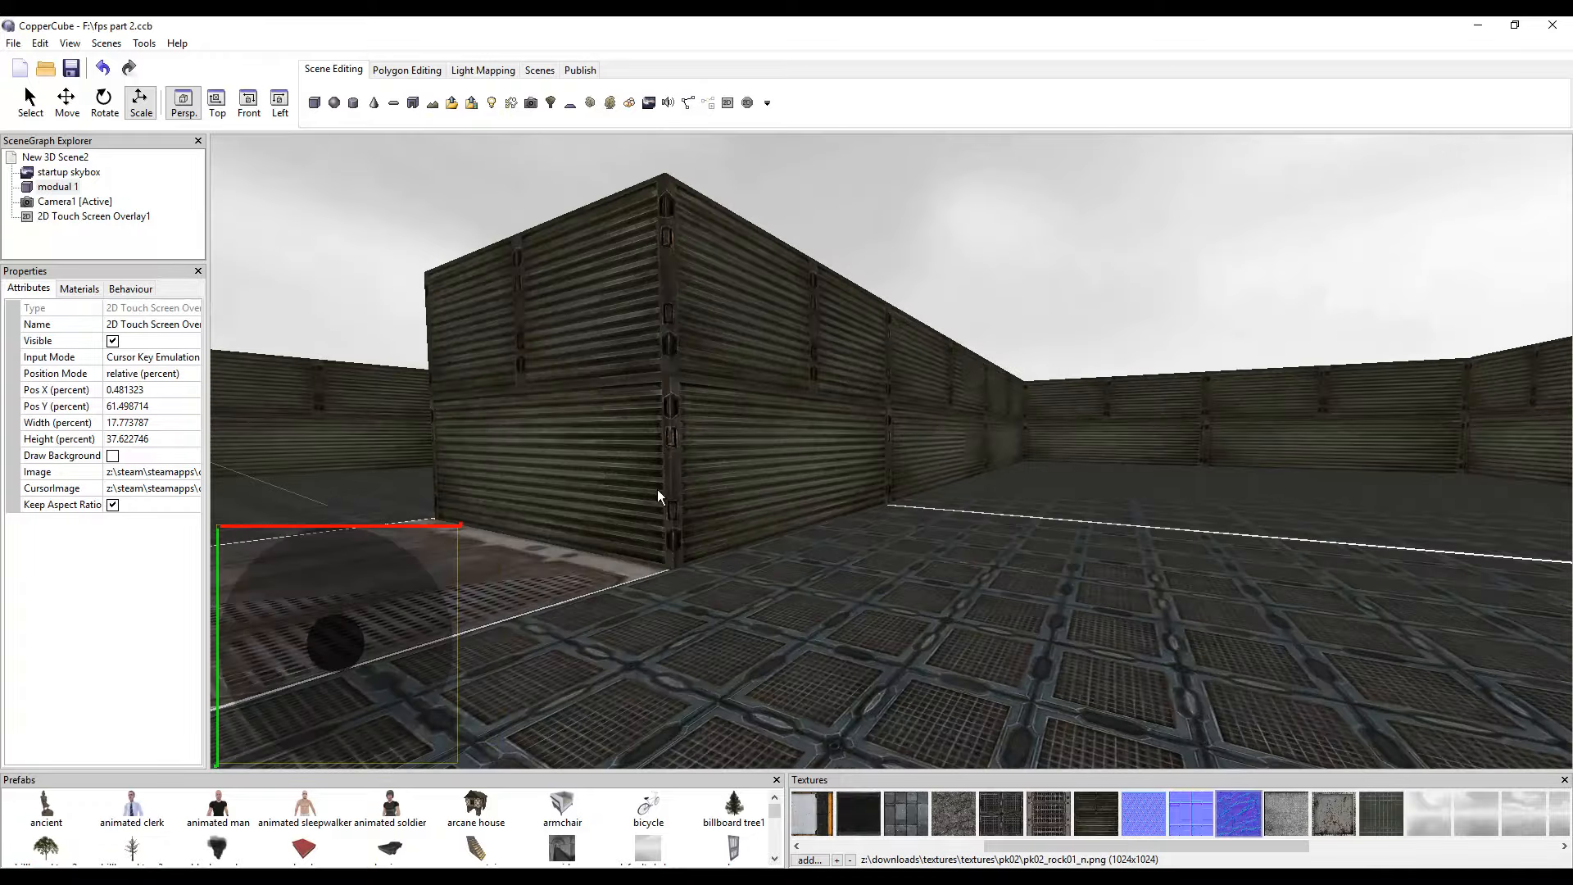
{"action": "middle_click_drag", "start_coordinate": [949, 287], "coordinate": [1001, 557]}
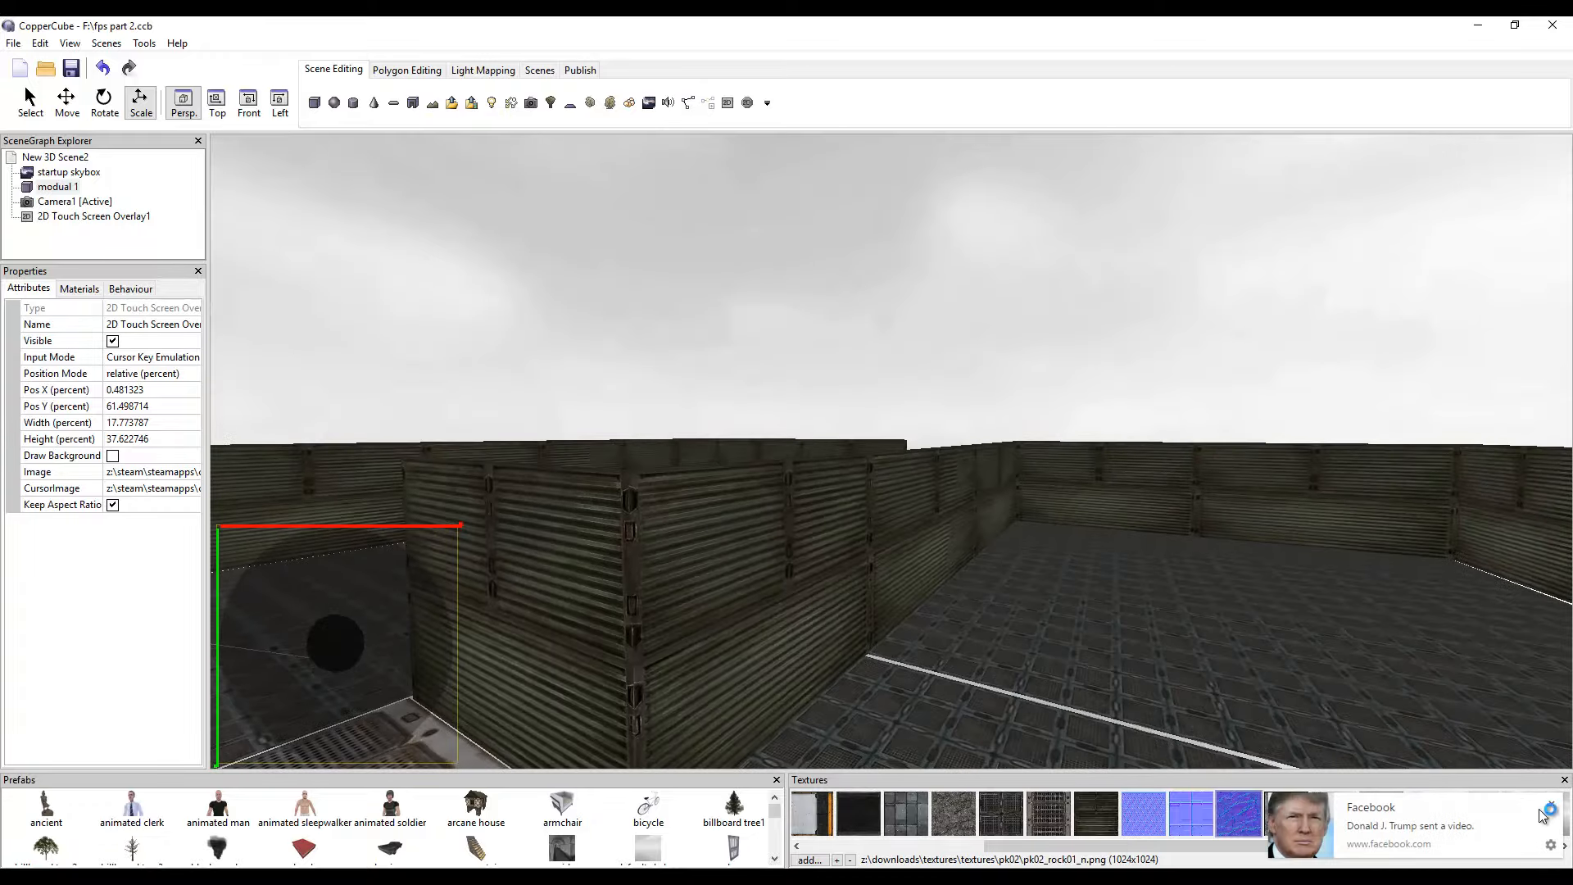
{"action": "left_click", "coordinate": [1543, 811]}
{"action": "scroll", "coordinate": [744, 606], "scroll_direction": "up", "scroll_amount": 4}
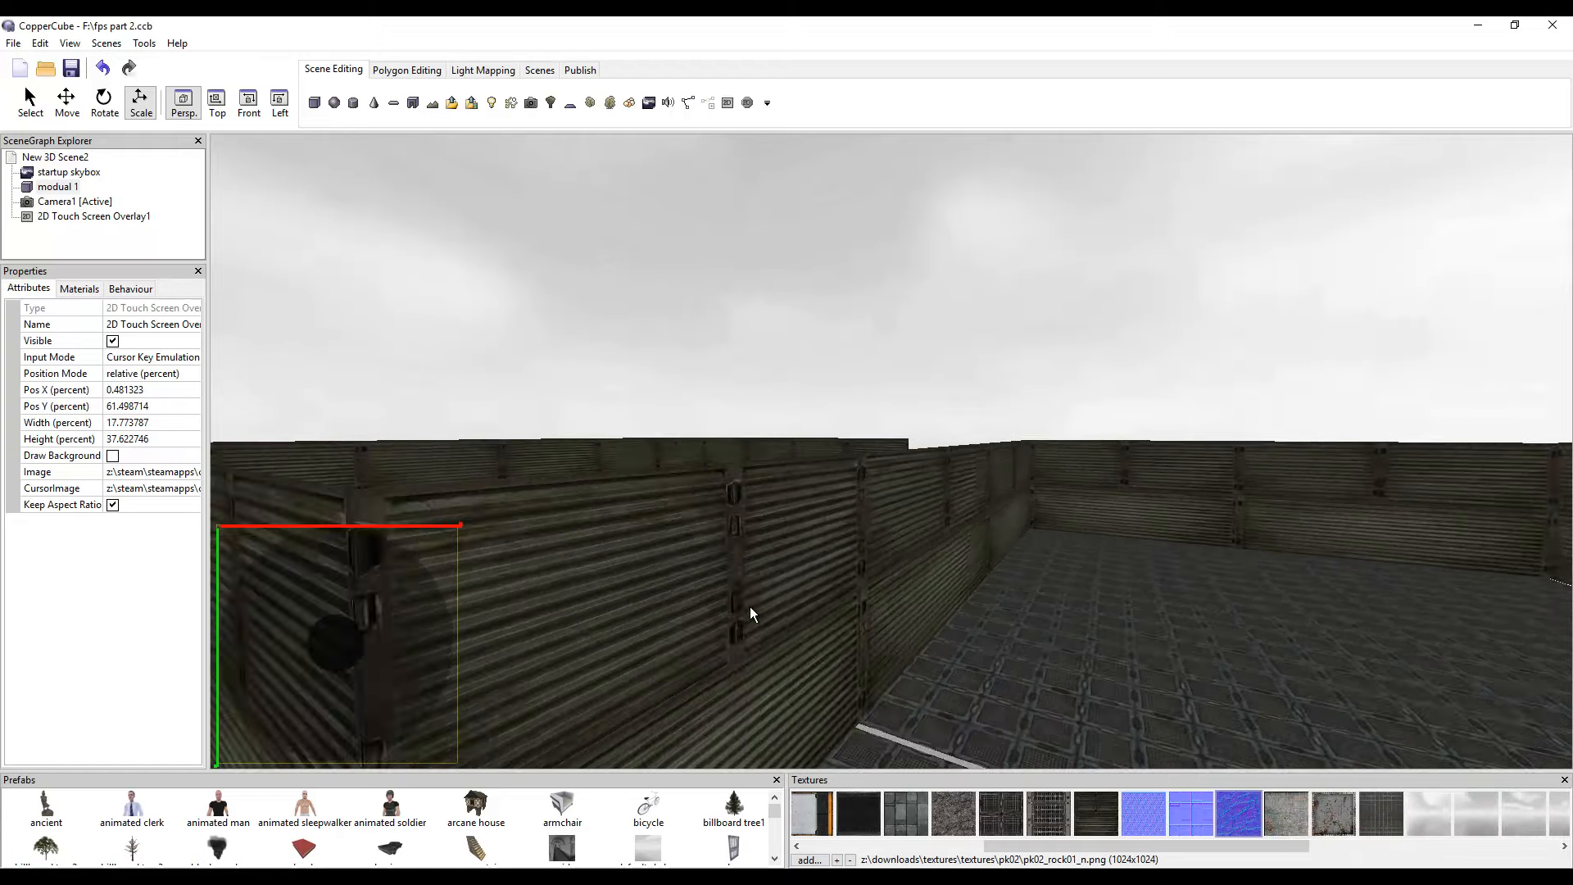
{"action": "middle_click_drag", "start_coordinate": [750, 606], "coordinate": [955, 613]}
{"action": "scroll", "coordinate": [955, 614], "scroll_direction": "up", "scroll_amount": 7}
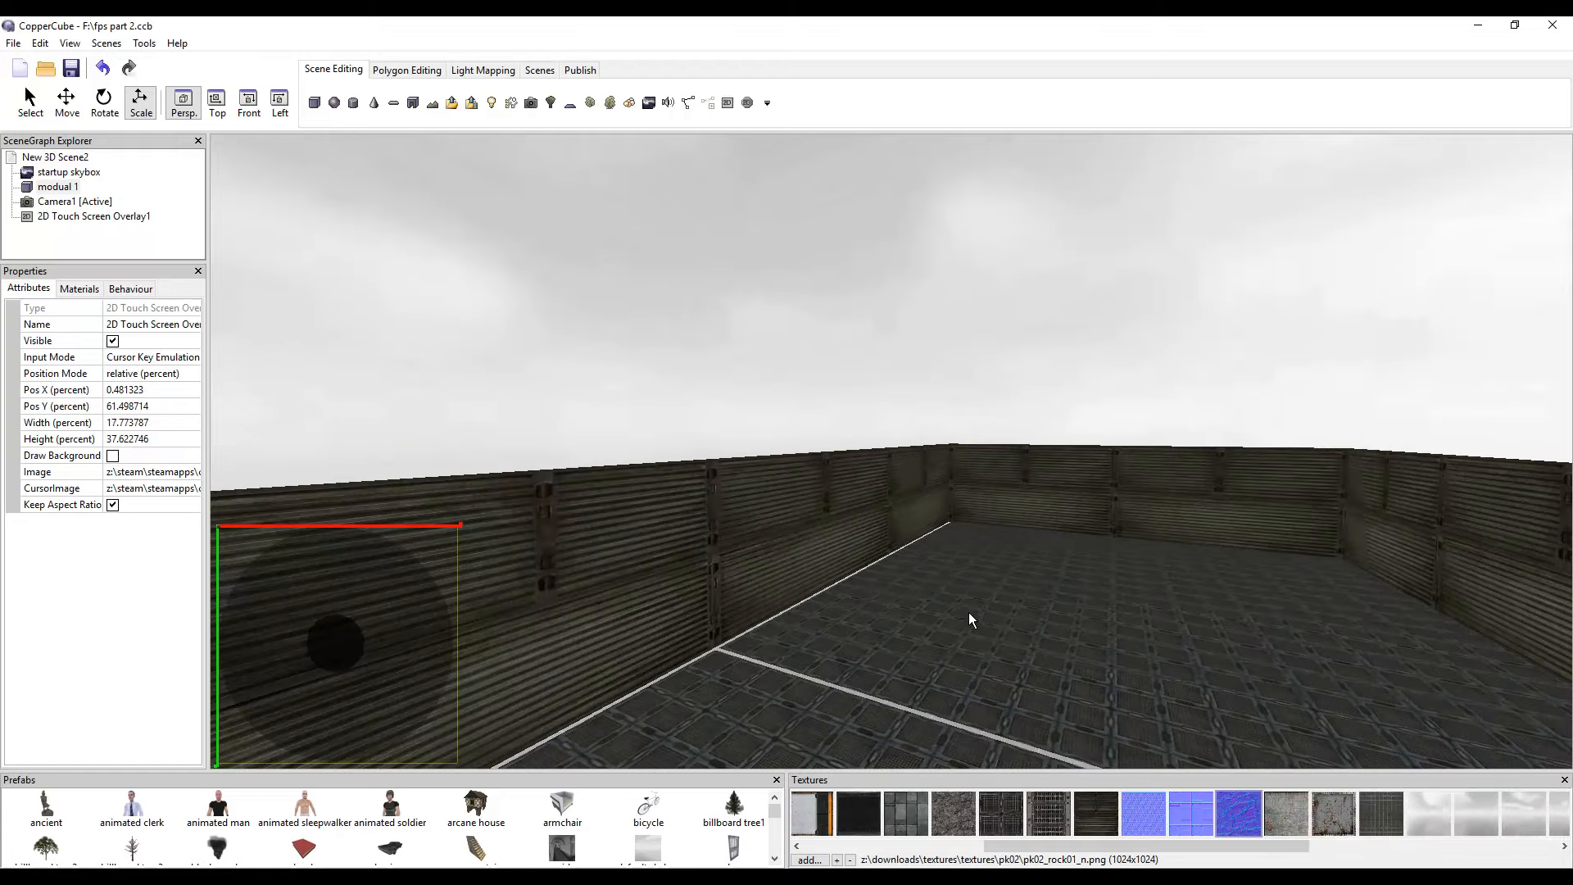
{"action": "left_click_drag", "start_coordinate": [968, 613], "coordinate": [711, 639]}
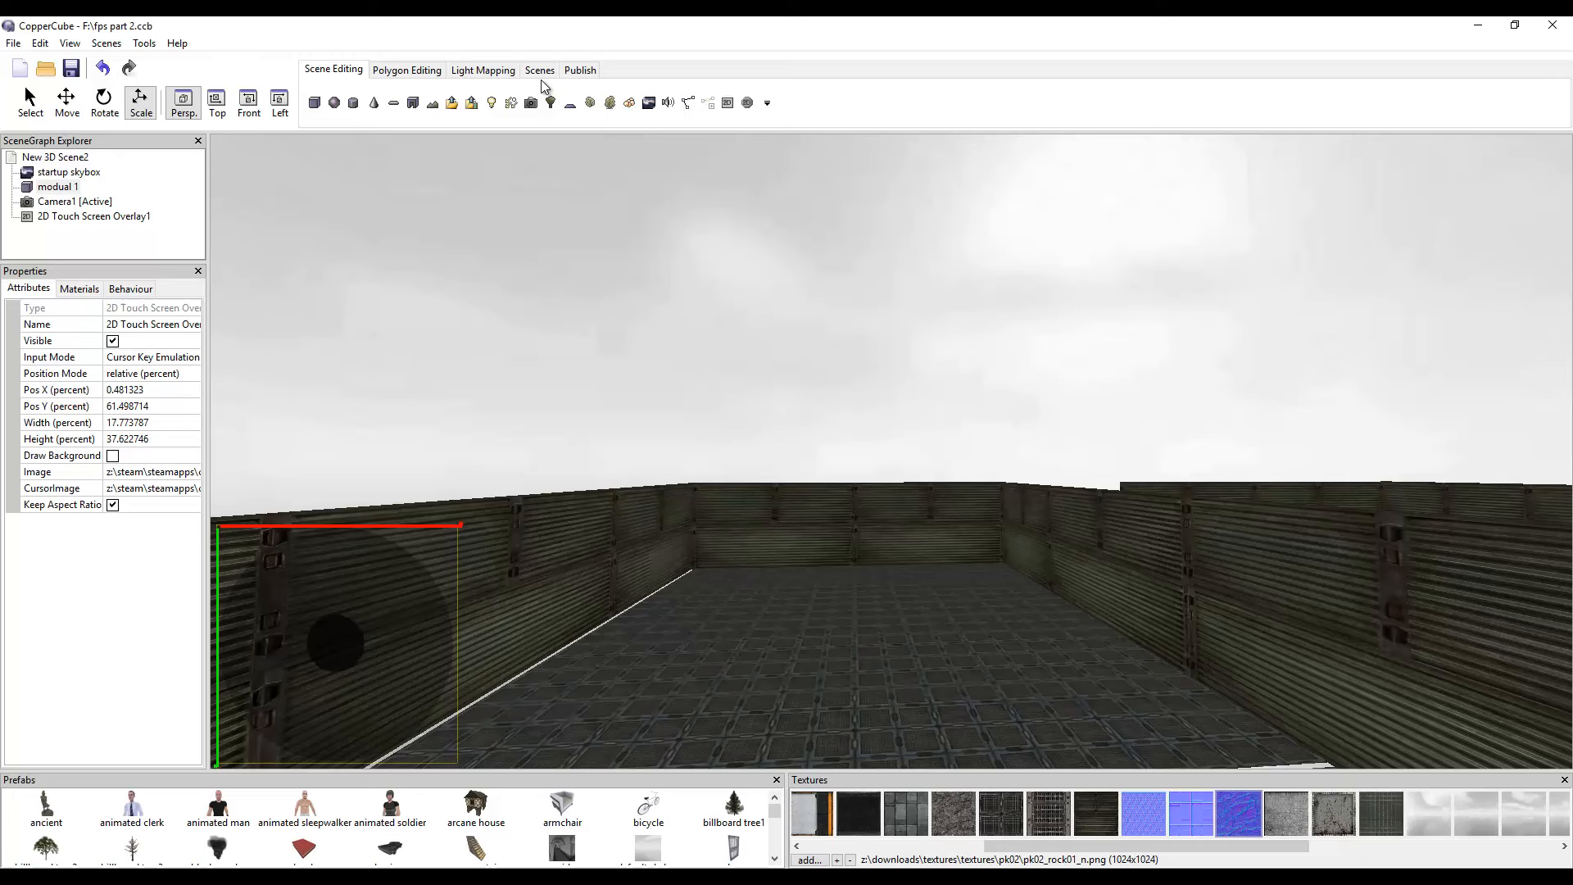